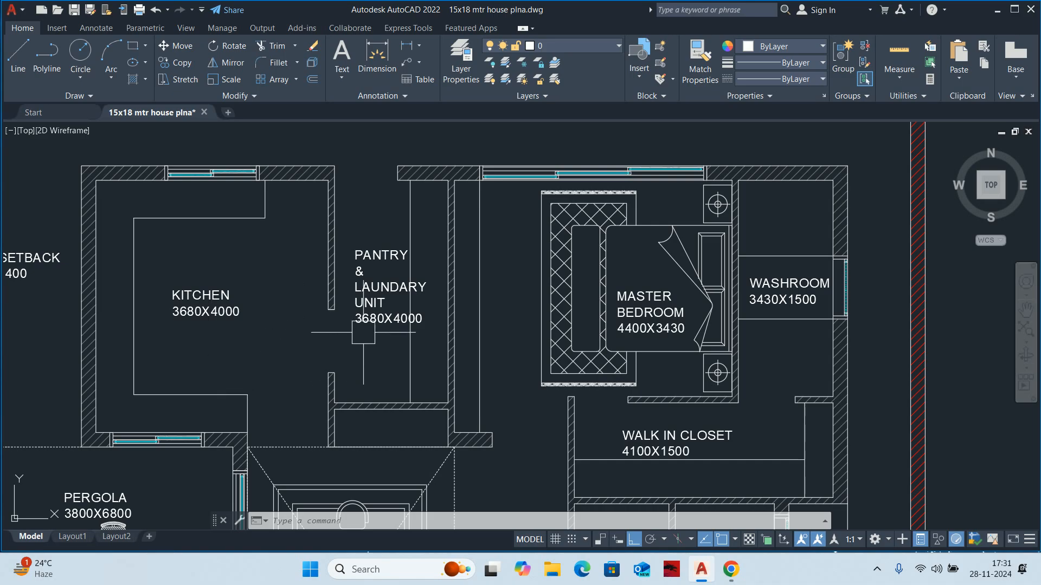
# Examine the kitchen, pantry and laundry unit, and adjoining rooms in the ground floor plan
pyautogui.moveTo(394, 277); pyautogui.dragTo(395, 192, button='middle')
pyautogui.scroll(3, 365, 374)
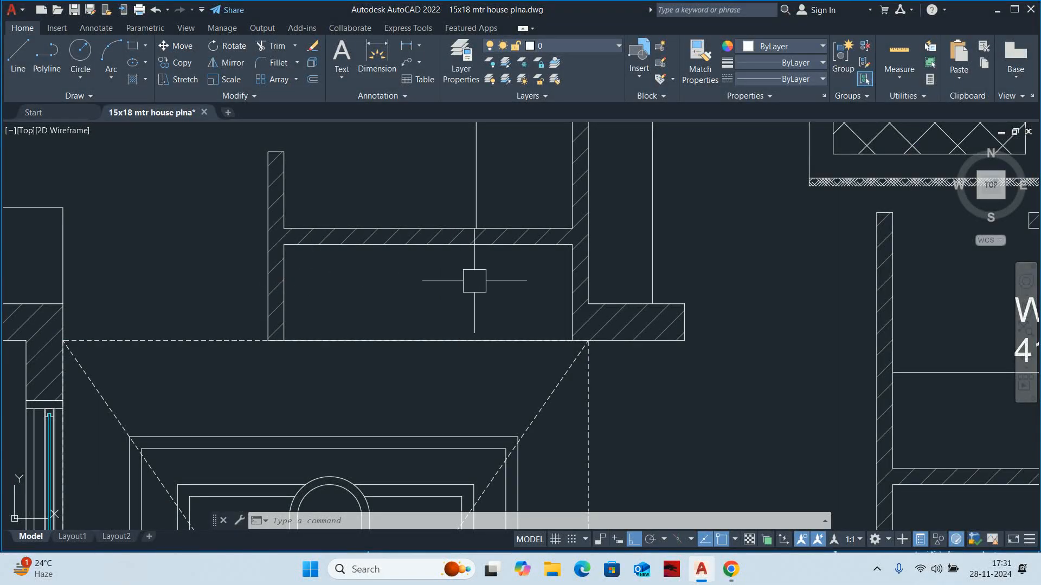
pyautogui.scroll(-6, 456, 282)
pyautogui.scroll(4, 510, 302)
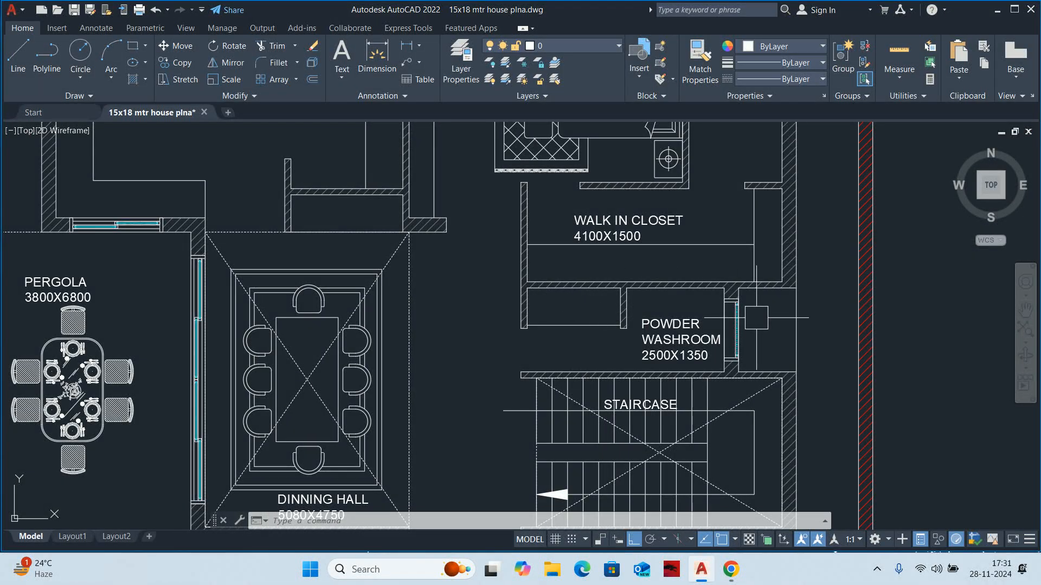
pyautogui.scroll(-4, 756, 317)
pyautogui.scroll(-2, 542, 281)
pyautogui.scroll(4, 530, 256)
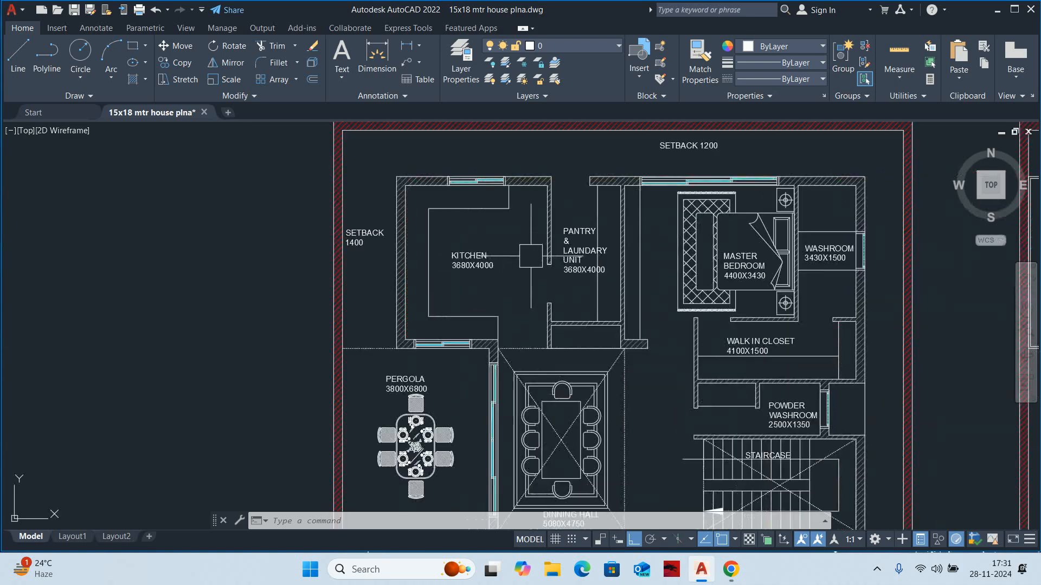
pyautogui.scroll(2, 509, 337)
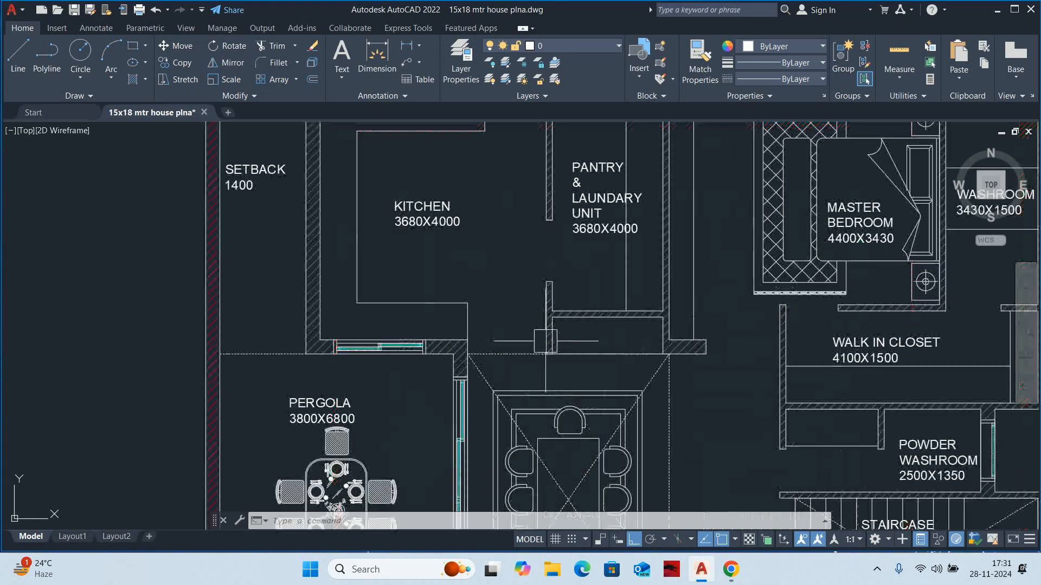
pyautogui.moveTo(514, 301); pyautogui.dragTo(515, 344, button='middle')
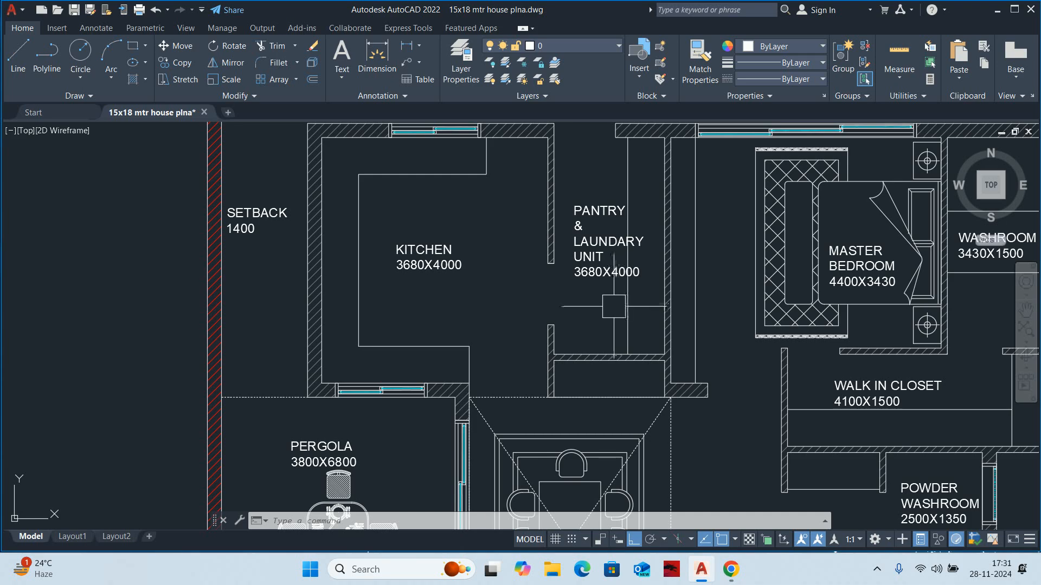
pyautogui.moveTo(513, 302); pyautogui.dragTo(529, 366, button='middle')
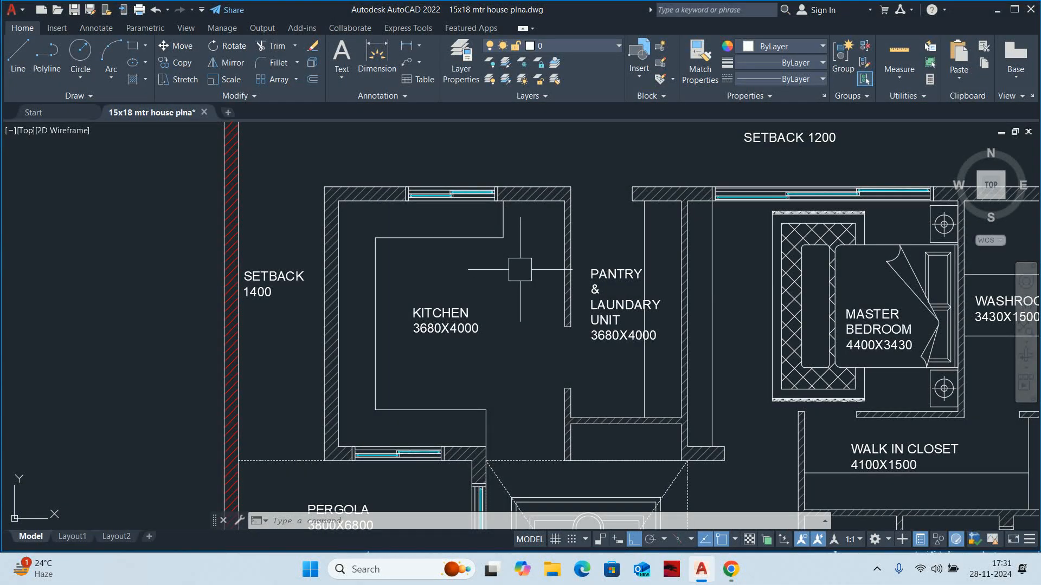
pyautogui.scroll(2, 525, 223)
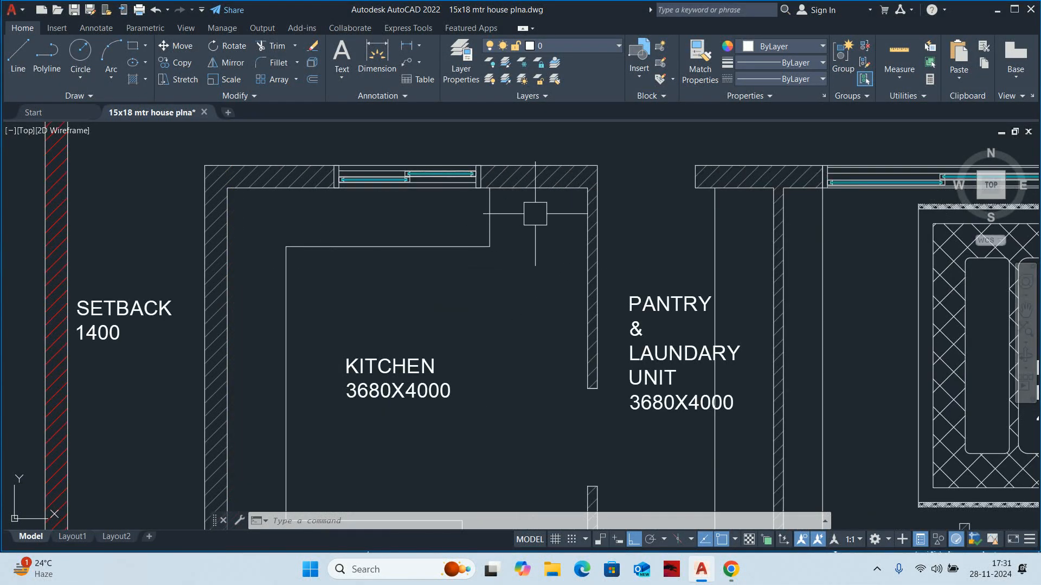
# Measure the gap between the end of the upper kitchen counter and the pantry partition wall
pyautogui.press('Escape')
pyautogui.press('Escape')
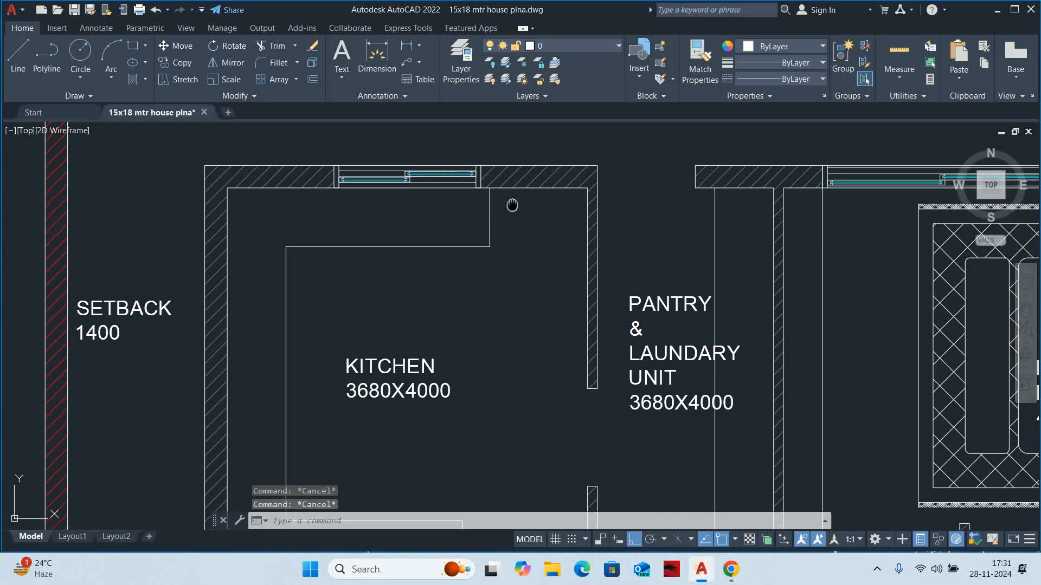
pyautogui.moveTo(510, 208); pyautogui.dragTo(500, 223, button='middle')
pyautogui.write('d')
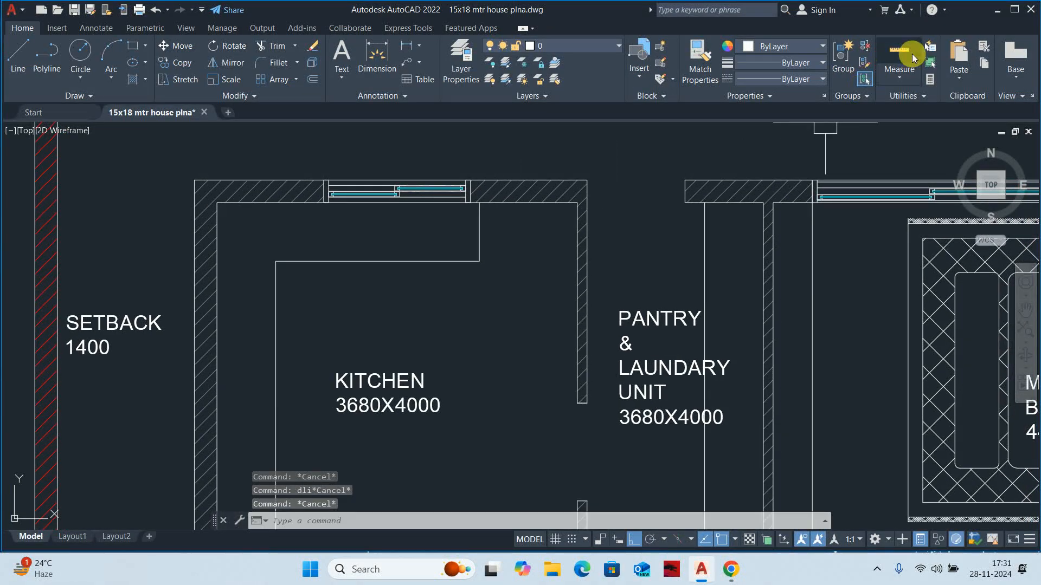
pyautogui.click(899, 54)
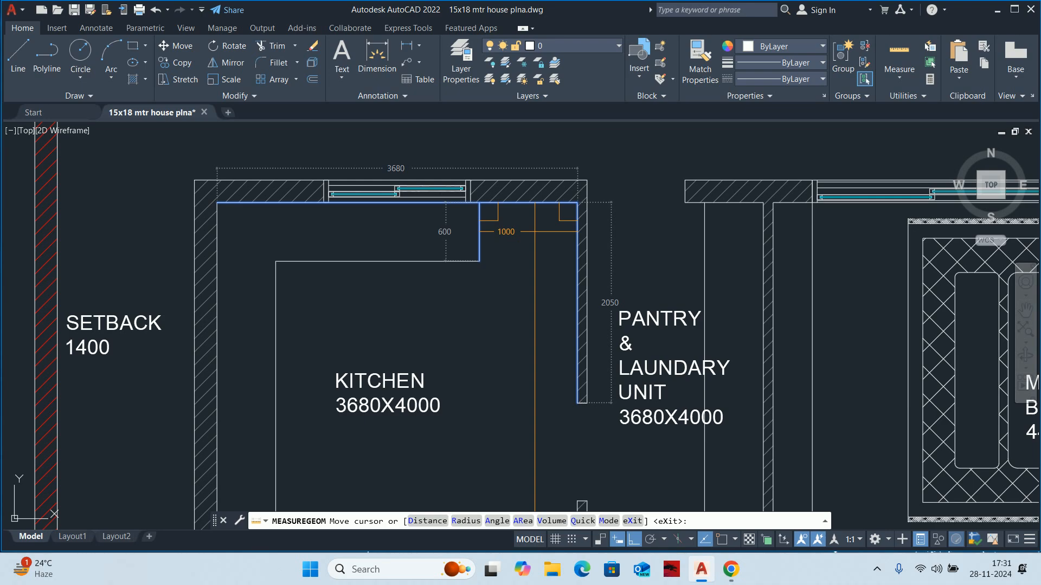
pyautogui.press('Escape')
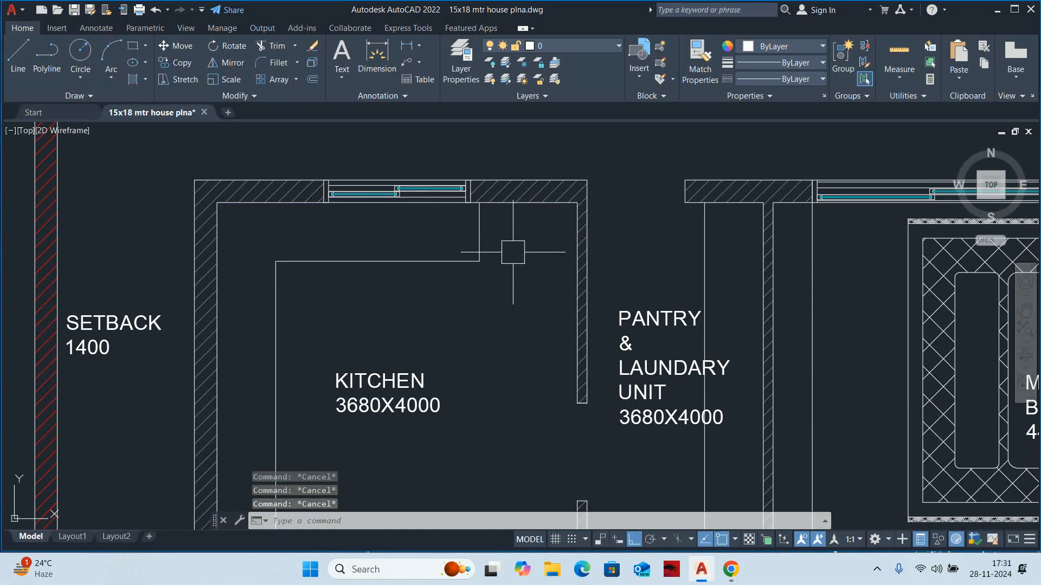
# Inspect the kitchen's counter outline, windows and surrounding walls in the ground floor plan
pyautogui.moveTo(537, 240); pyautogui.dragTo(552, 288, button='middle')
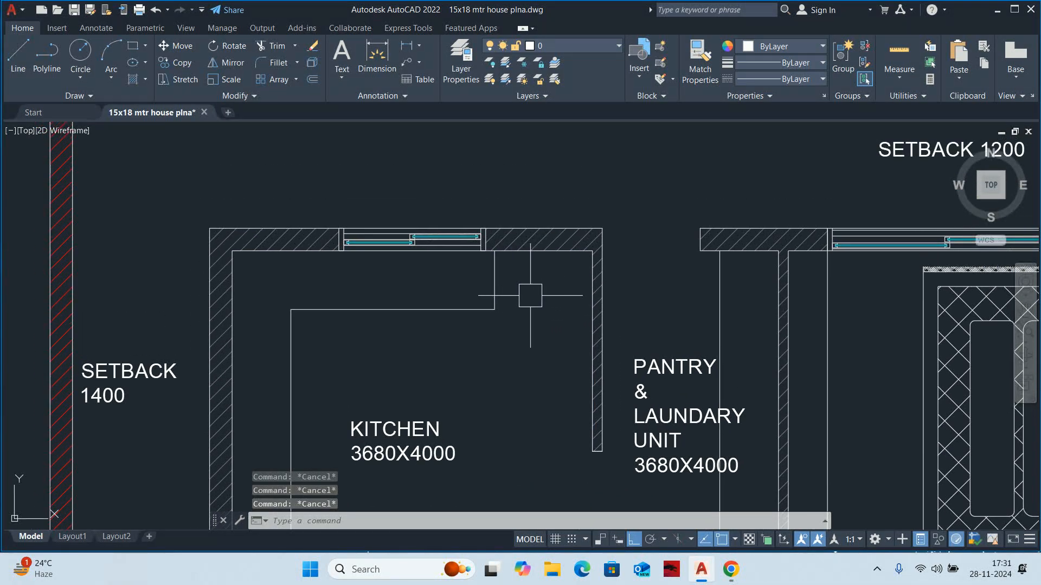
pyautogui.moveTo(517, 292); pyautogui.dragTo(568, 245, button='middle')
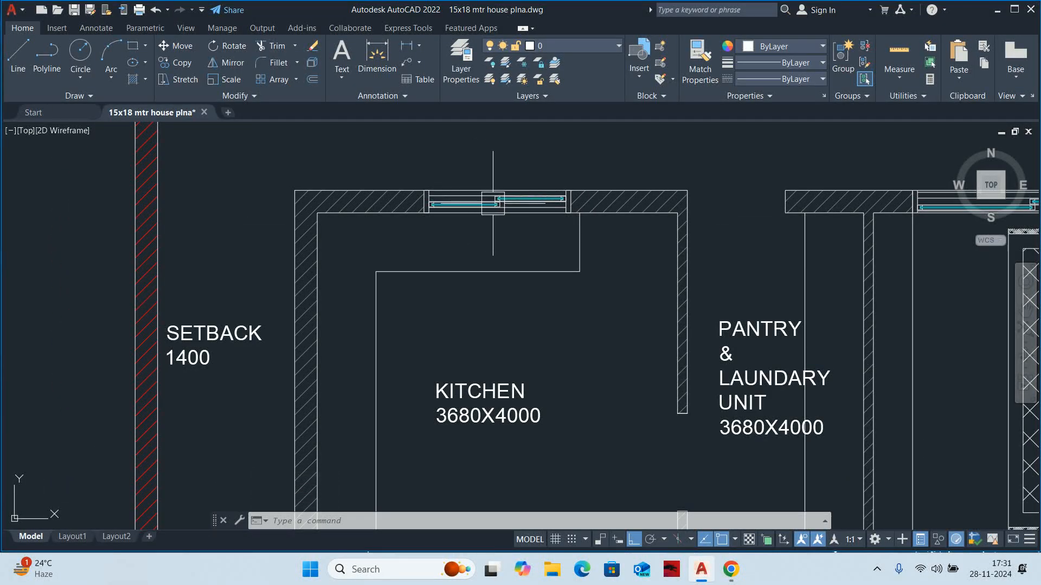
pyautogui.scroll(-2, 492, 204)
pyautogui.scroll(1, 501, 212)
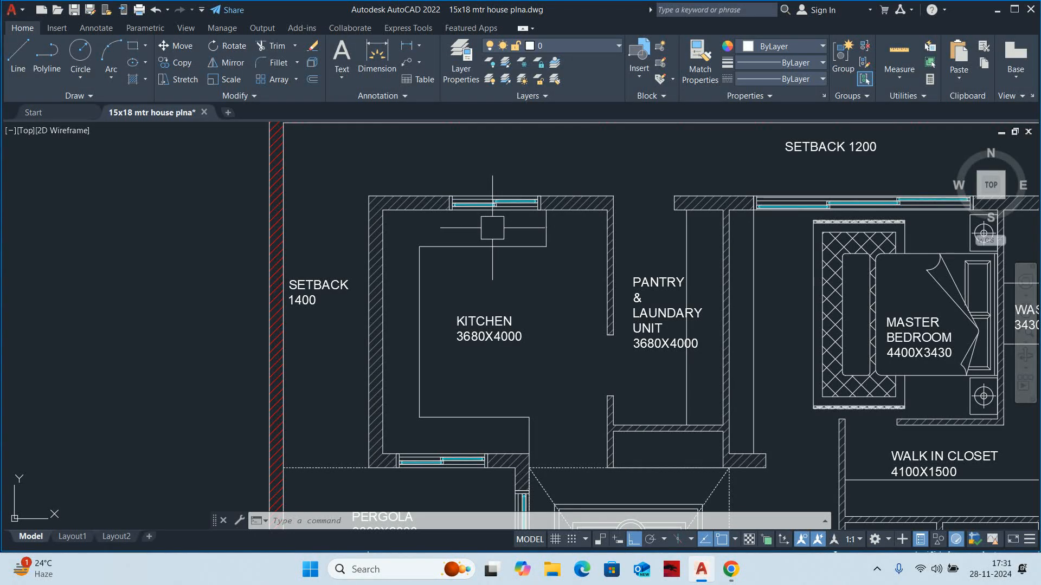
pyautogui.scroll(-3, 492, 240)
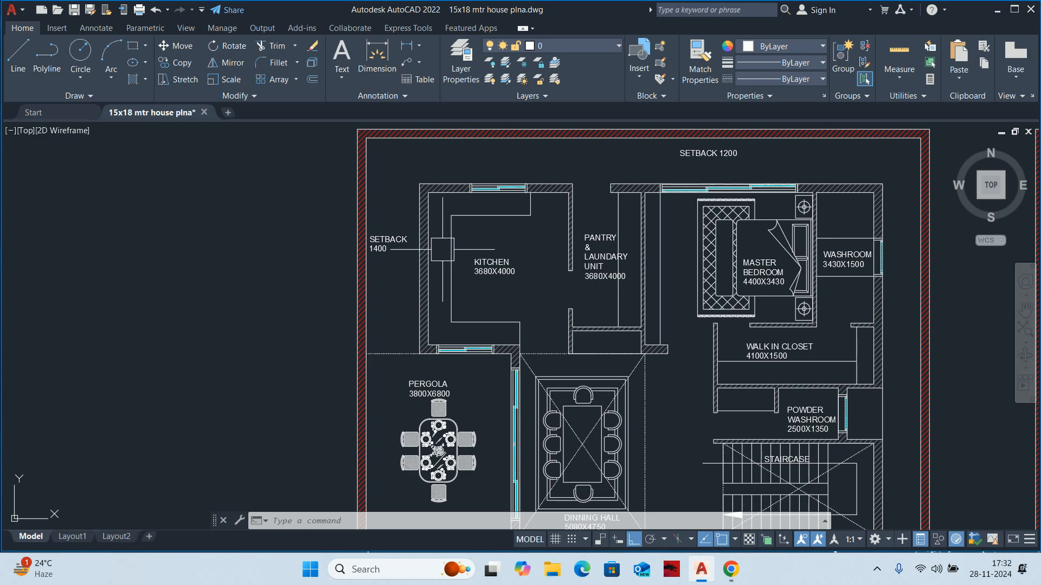
pyautogui.scroll(2, 443, 250)
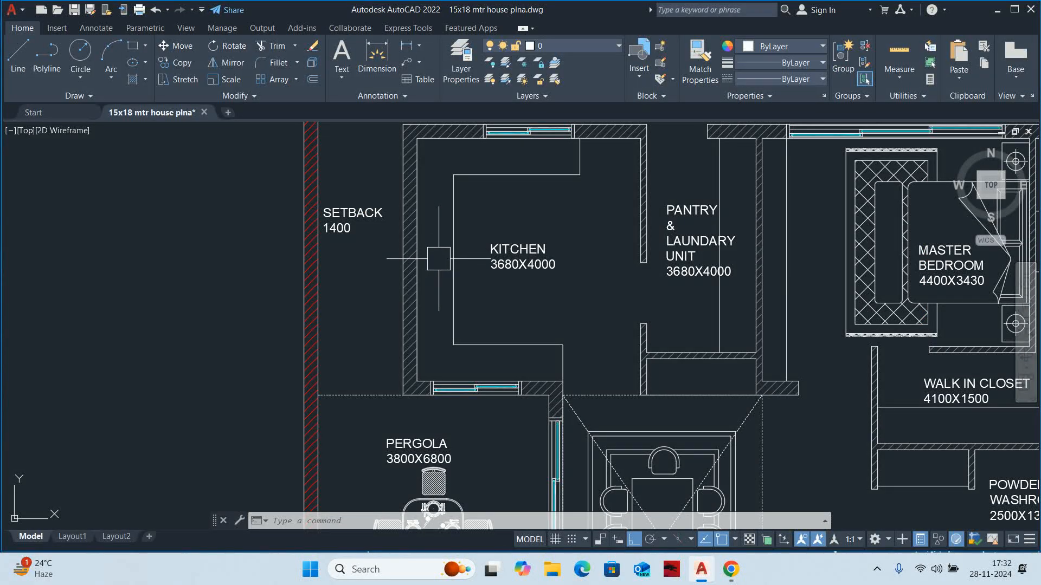
pyautogui.moveTo(437, 202); pyautogui.dragTo(432, 290, button='middle')
pyautogui.scroll(-4, 438, 214)
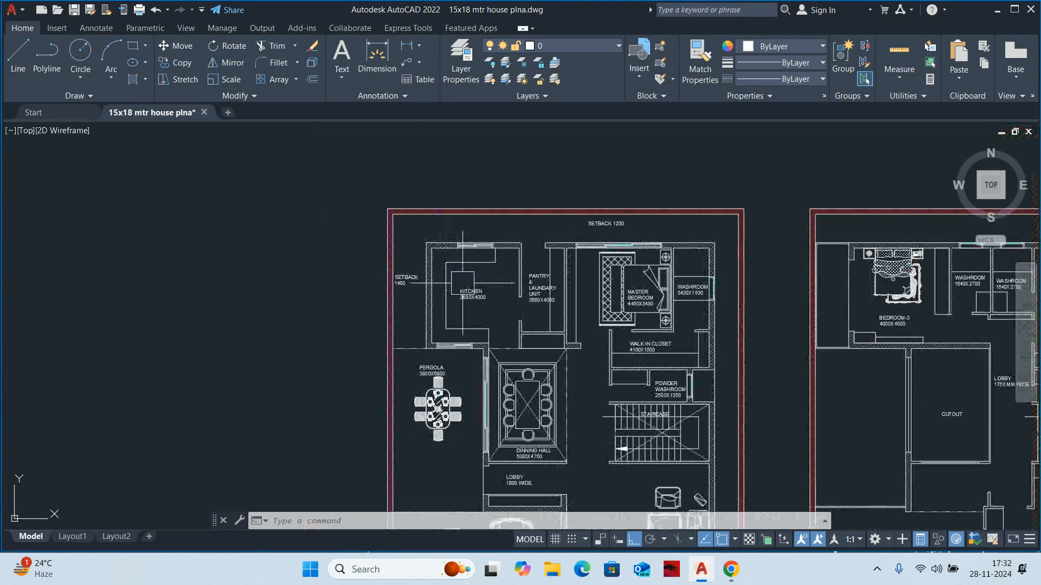
pyautogui.press('Escape')
pyautogui.press('Escape')
pyautogui.press('Escape')
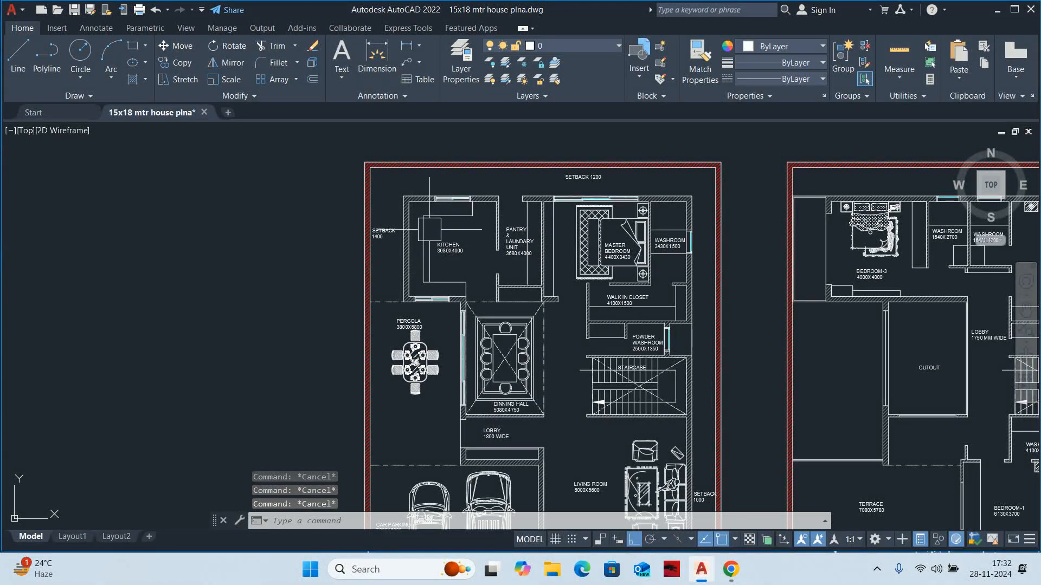
# Copy the whole ground floor layout with its title straight down into the empty space below the original
pyautogui.scroll(-2, 467, 236)
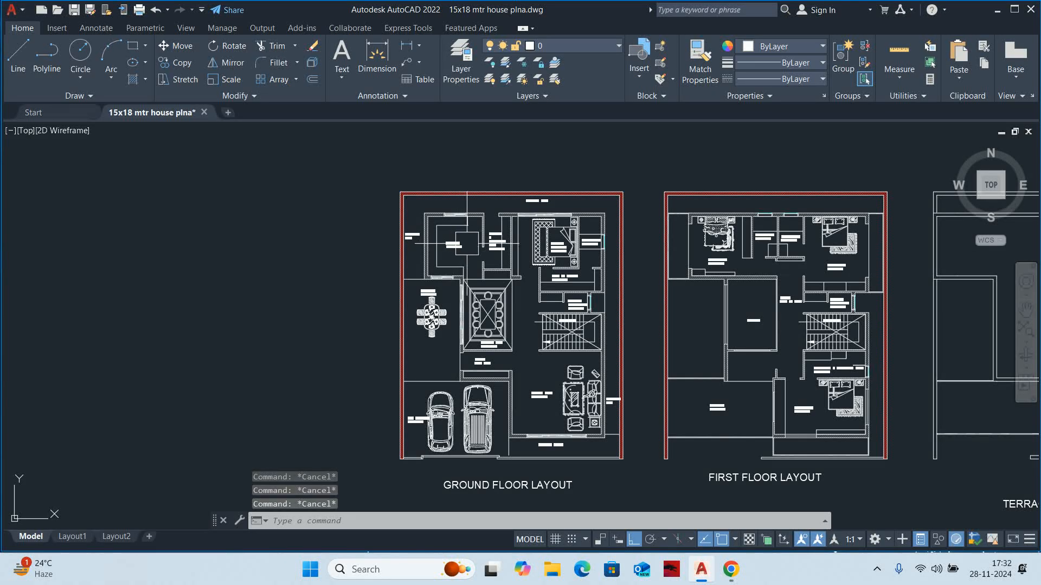
pyautogui.scroll(-4, 467, 243)
pyautogui.write('co')
pyautogui.press('Return')
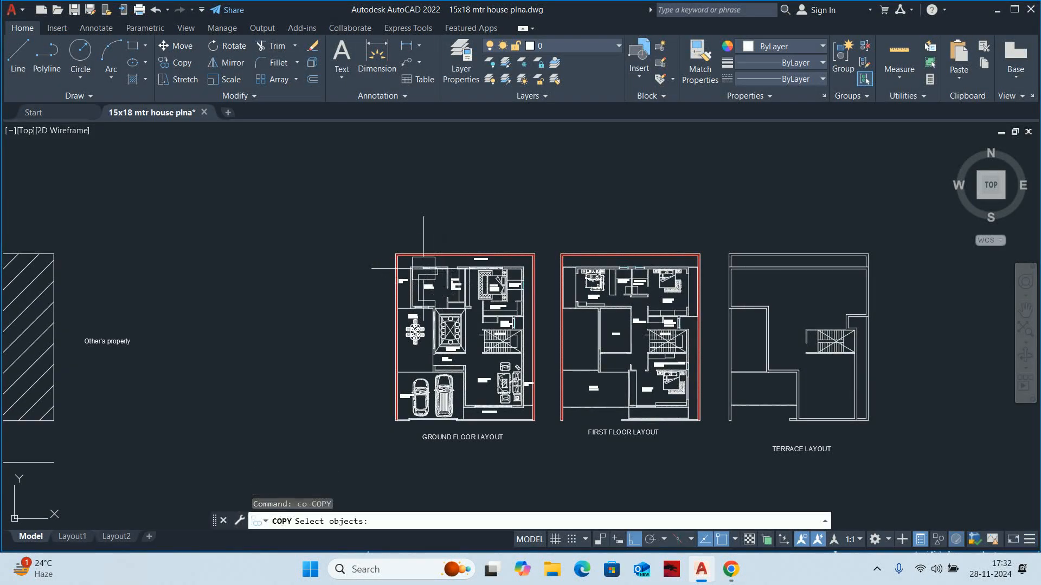
pyautogui.click(376, 239)
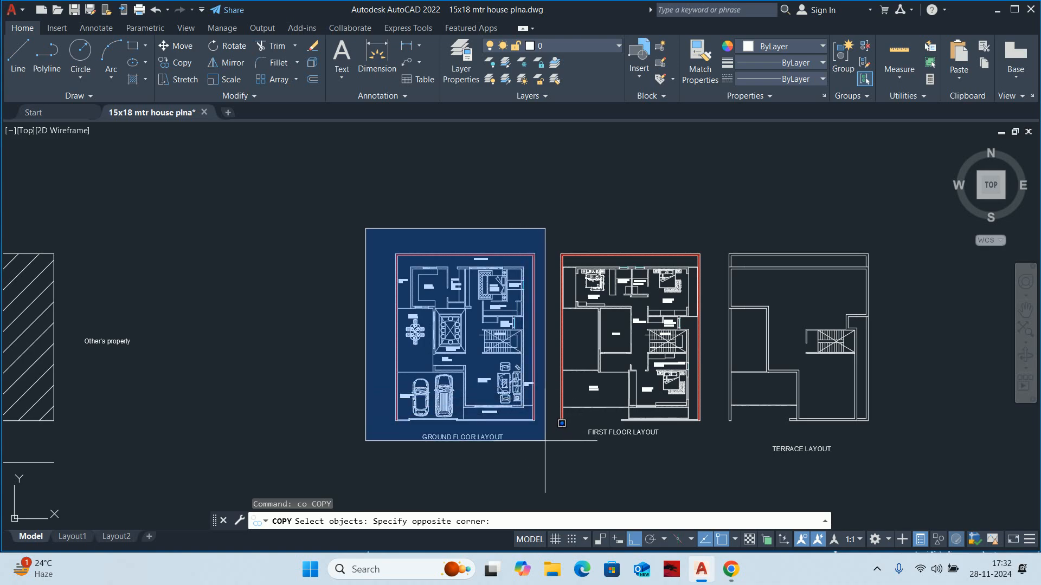
pyautogui.click(547, 450)
pyautogui.press('Return')
pyautogui.click(491, 379)
pyautogui.moveTo(518, 386); pyautogui.dragTo(50, 386, button='middle')
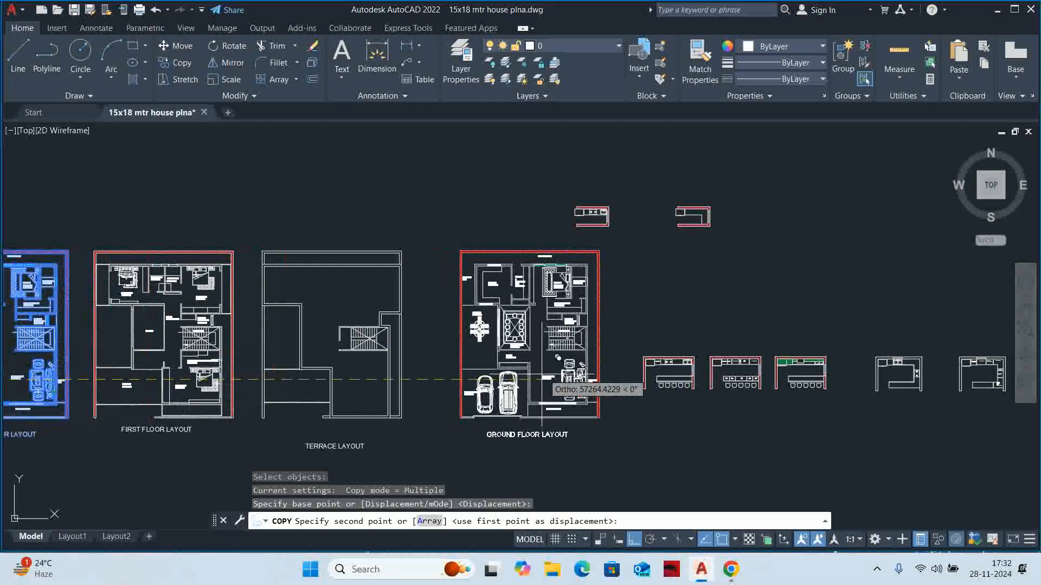
pyautogui.scroll(-2, 541, 369)
pyautogui.scroll(-3, 518, 374)
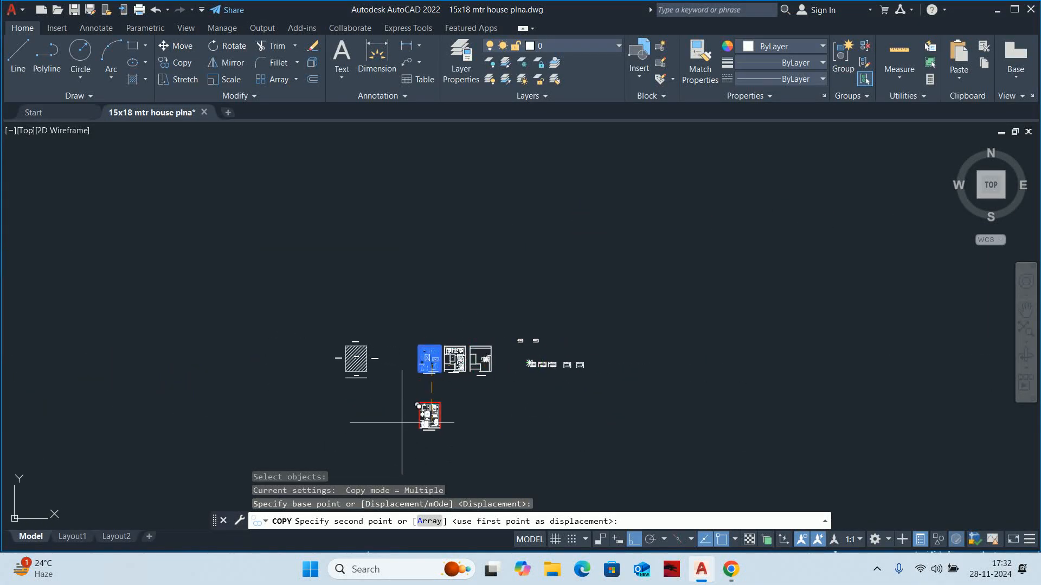
pyautogui.moveTo(428, 412); pyautogui.dragTo(436, 350, button='middle')
pyautogui.click(437, 355)
pyautogui.press('Escape')
# Draw a rectangle around the kitchen and the pantry and laundry unit in the copied plan, slightly outside their walls
pyautogui.scroll(10, 439, 341)
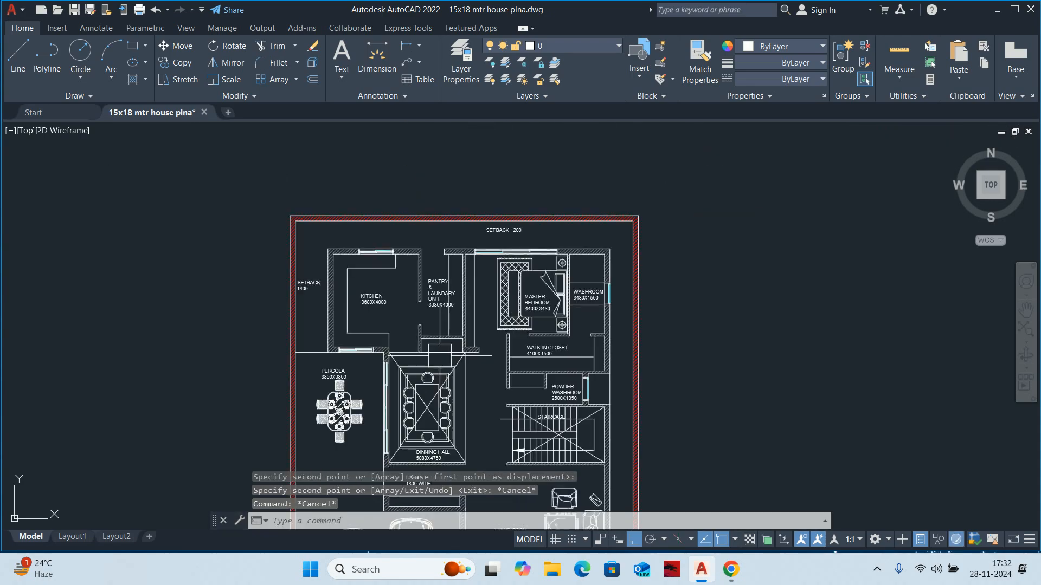
pyautogui.write('rec')
pyautogui.press('Return')
pyautogui.scroll(6, 314, 249)
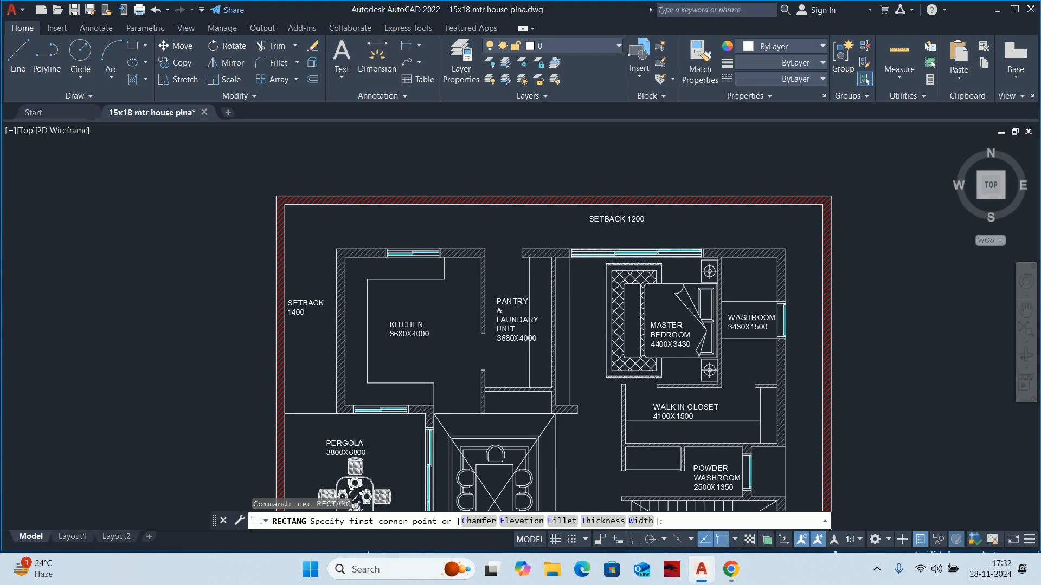
pyautogui.click(360, 227)
pyautogui.scroll(-5, 409, 179)
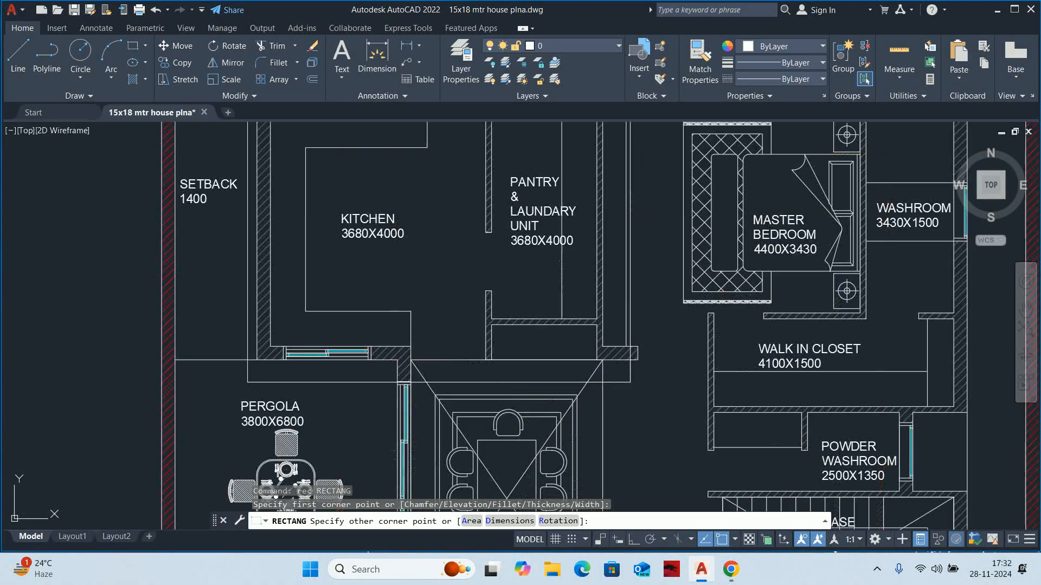
pyautogui.scroll(2, 628, 380)
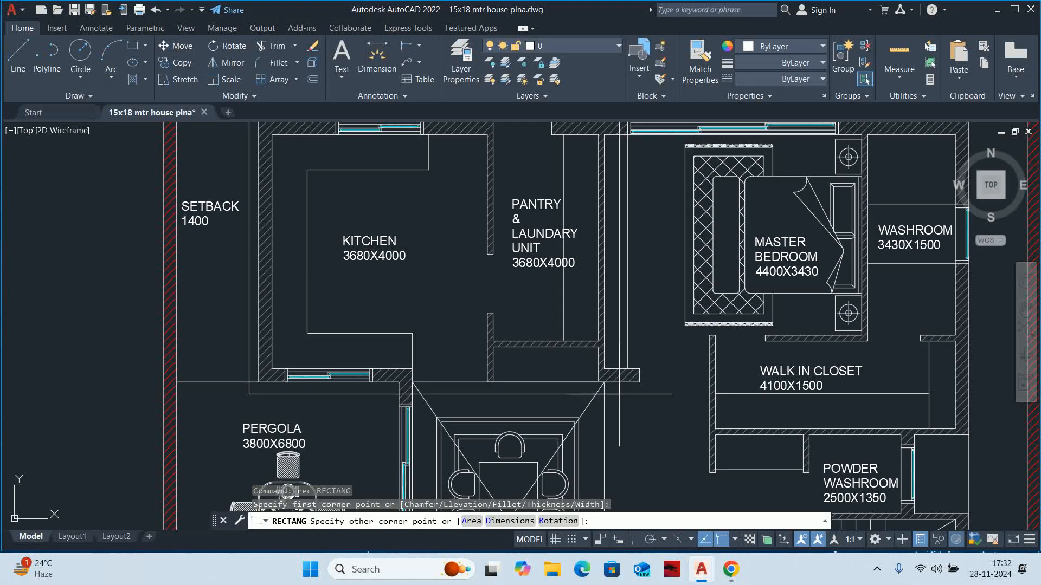
pyautogui.scroll(-2, 624, 379)
pyautogui.scroll(2, 625, 393)
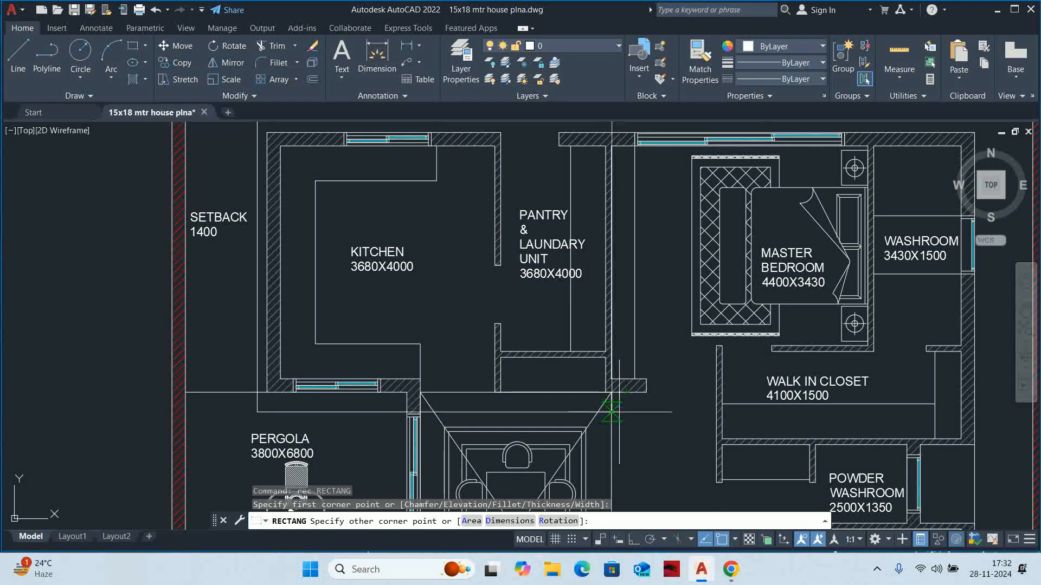
pyautogui.scroll(2, 623, 392)
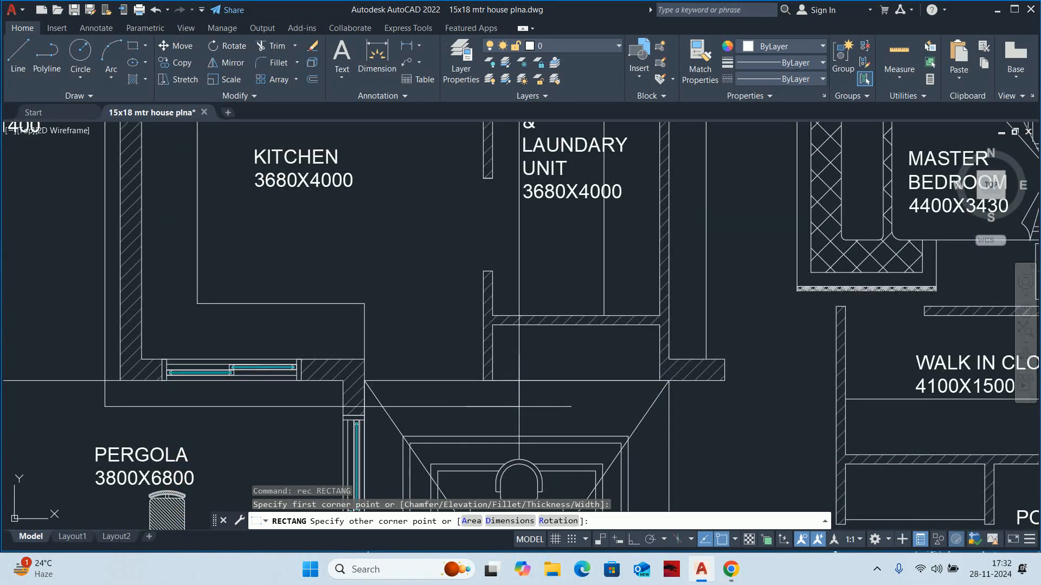
pyautogui.scroll(2, 691, 412)
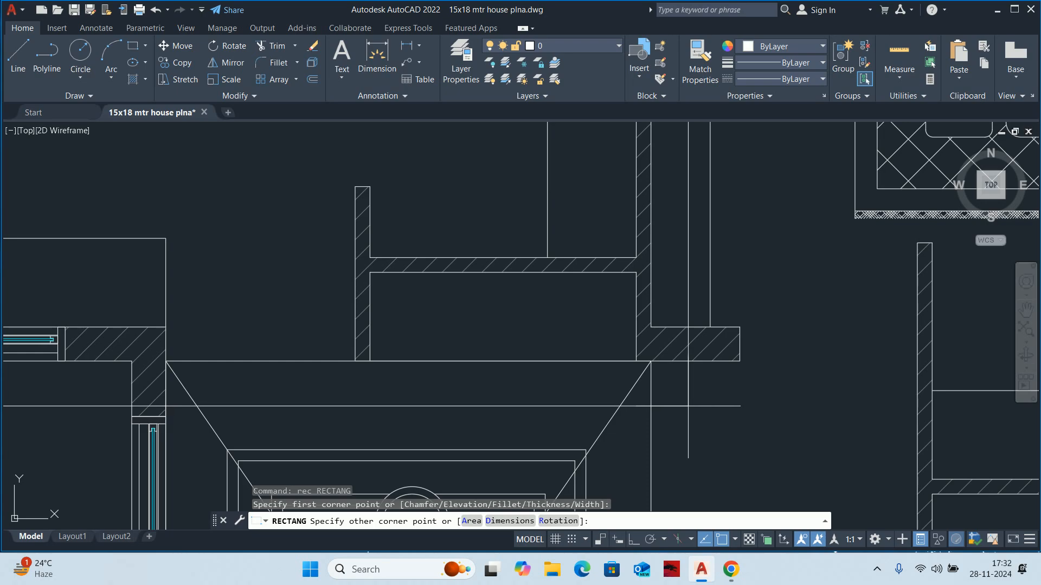
pyautogui.click(684, 405)
pyautogui.scroll(-2, 683, 404)
pyautogui.scroll(-1, 680, 402)
pyautogui.press('Escape')
pyautogui.press('Escape')
# Trim the lines crossing the kitchen and pantry rectangle on its outer side with EXTRIM
pyautogui.scroll(-3, 630, 324)
pyautogui.moveTo(603, 289); pyautogui.dragTo(559, 270, button='middle')
pyautogui.press('Escape')
pyautogui.scroll(1, 559, 270)
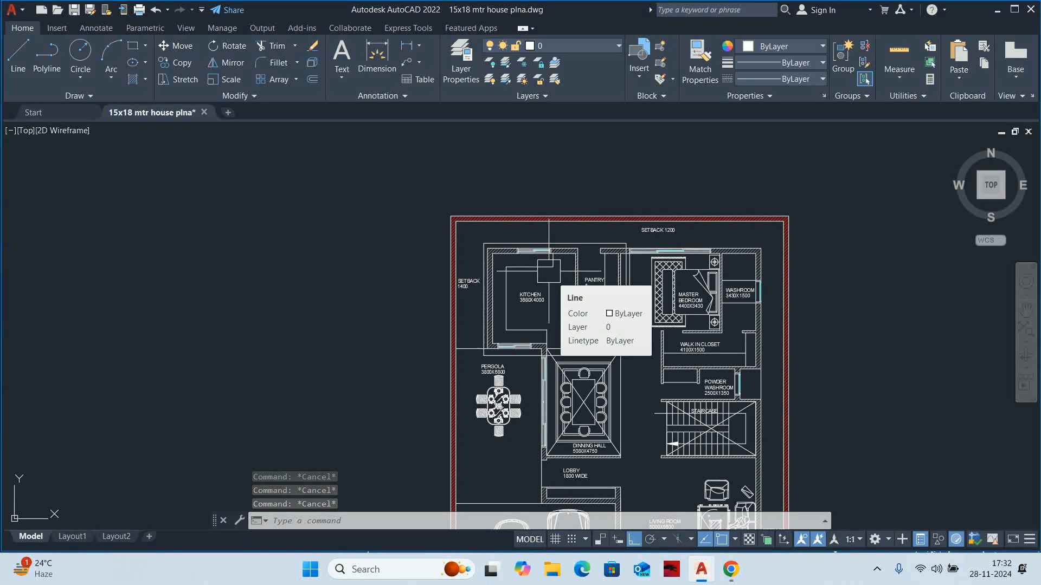
pyautogui.write('xtrim')
pyautogui.press('Return')
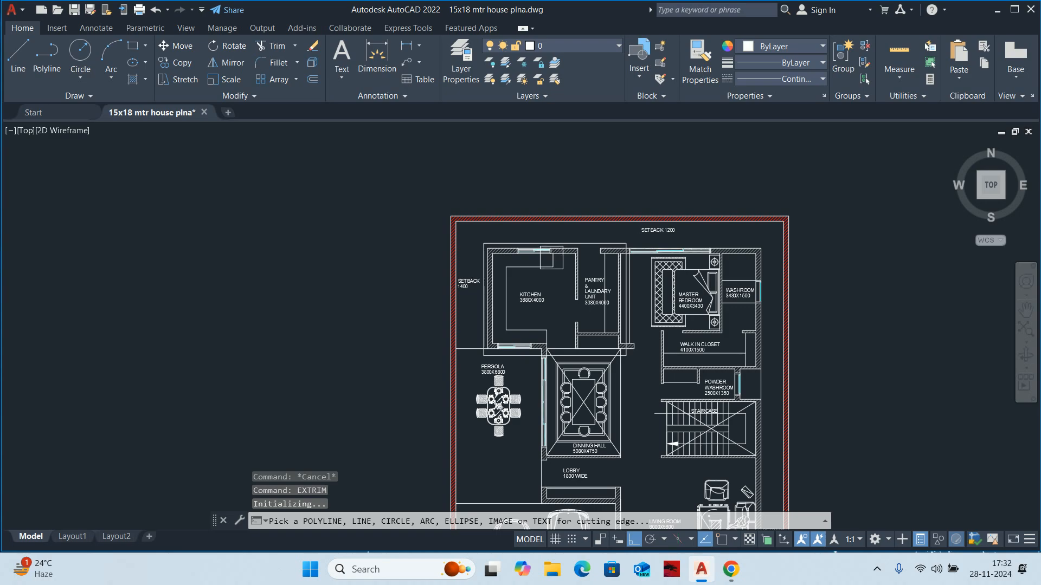
pyautogui.scroll(2, 559, 257)
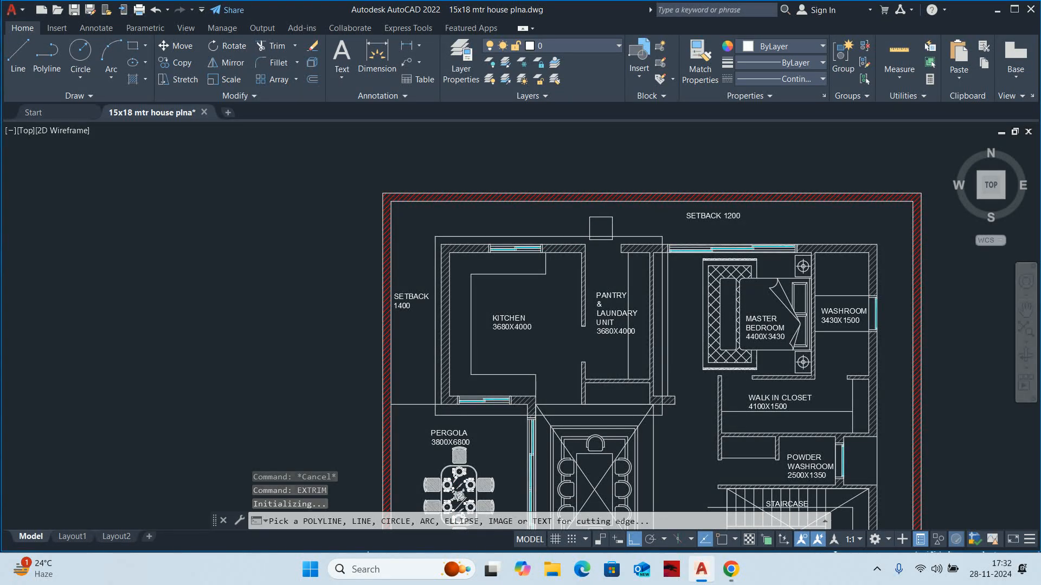
pyautogui.click(600, 228)
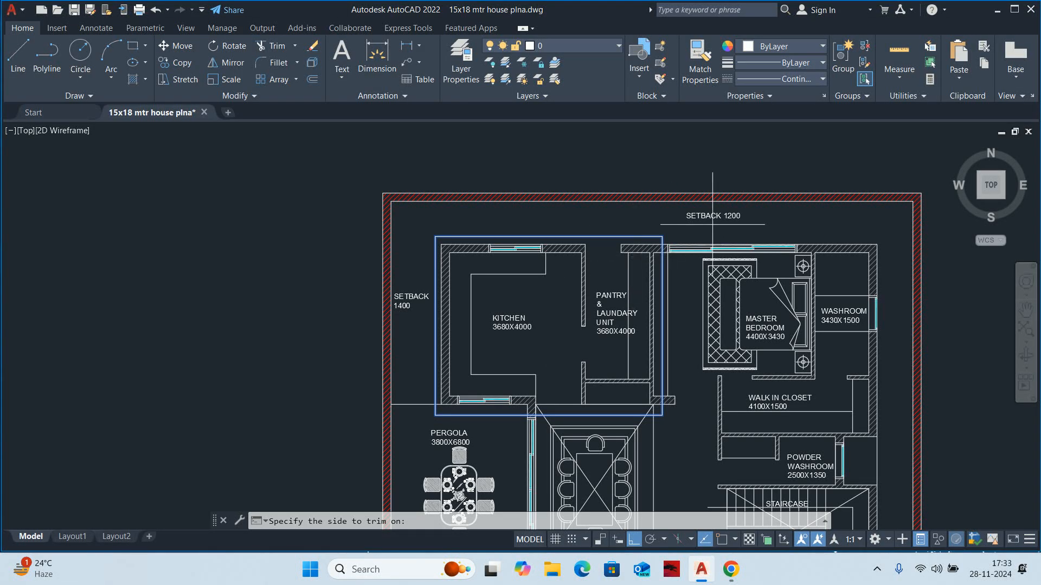
pyautogui.click(656, 216)
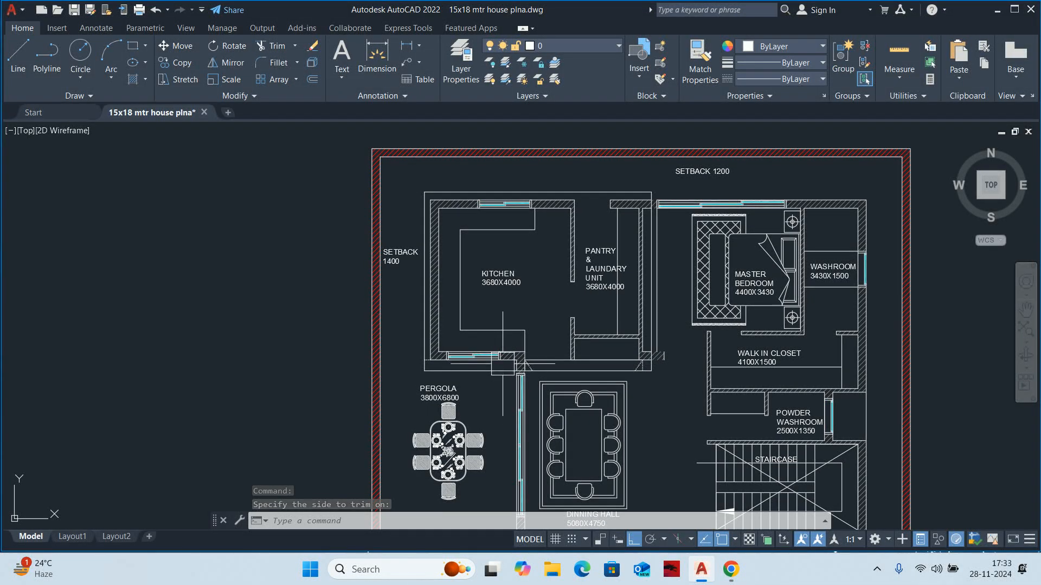
# Extend the cut wall edges just below the kitchen rectangle to the pergola window frame so they enclose the leftover hatch
pyautogui.scroll(8, 503, 364)
pyautogui.press('Escape')
pyautogui.press('Escape')
pyautogui.write('tr')
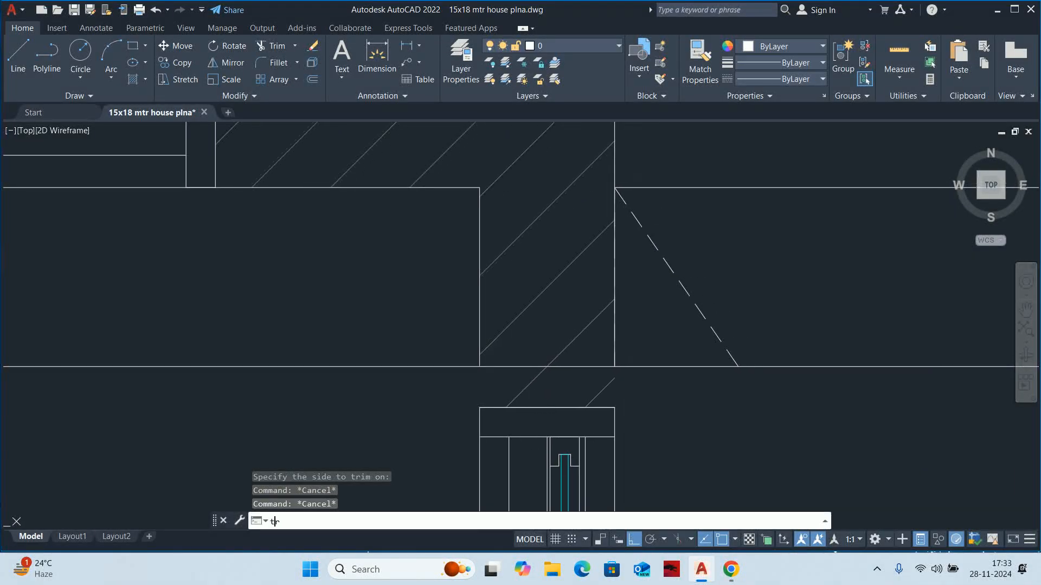
pyautogui.press('Return')
pyautogui.click(538, 386)
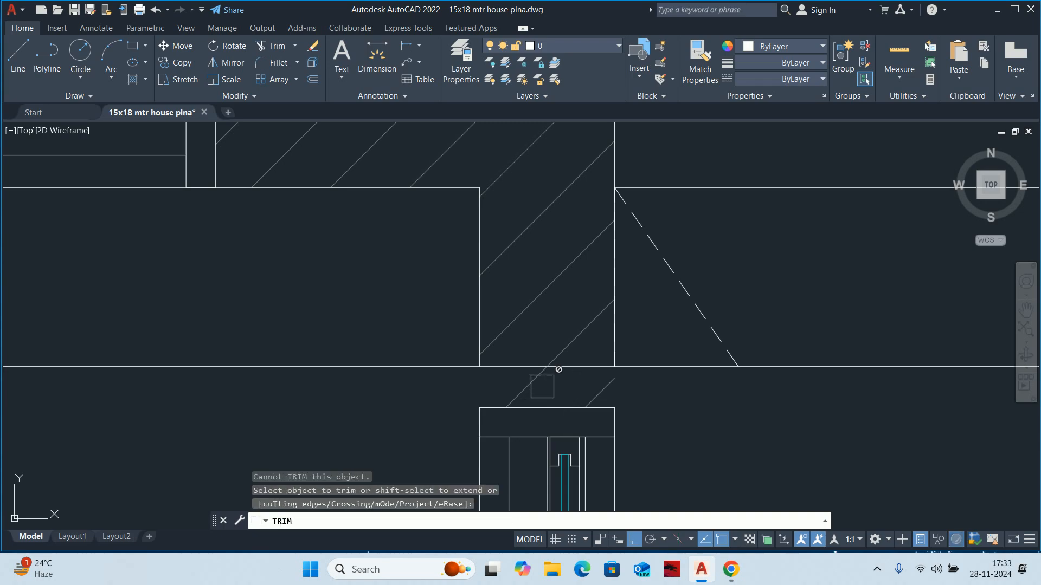
pyautogui.scroll(2, 542, 386)
pyautogui.click(536, 388)
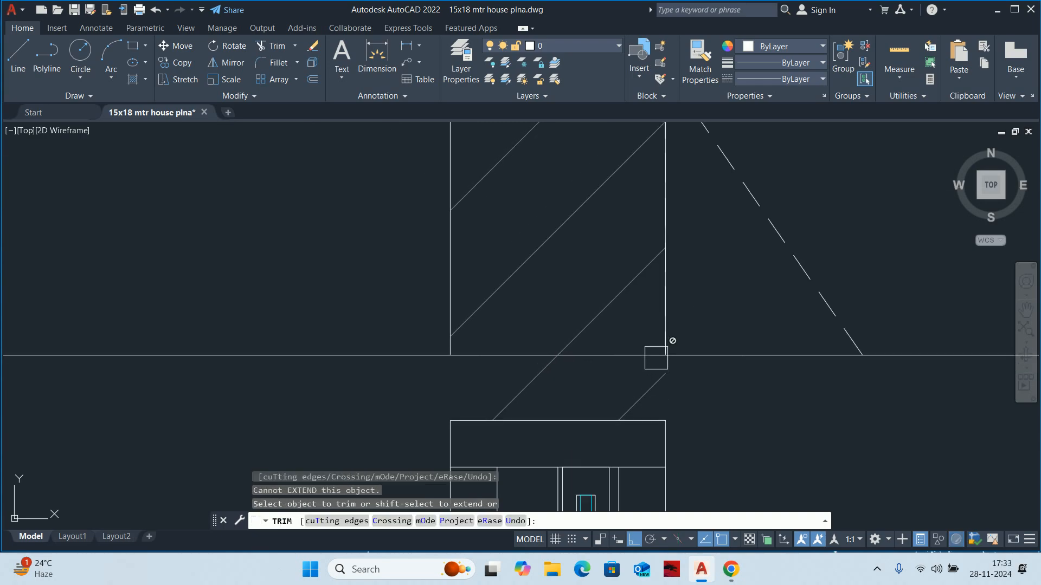
pyautogui.keyDown('shift'); pyautogui.click(659, 312); pyautogui.keyUp('shift')
pyautogui.keyDown('shift'); pyautogui.click(579, 334); pyautogui.keyUp('shift')
pyautogui.keyDown('shift'); pyautogui.click(467, 339); pyautogui.keyUp('shift')
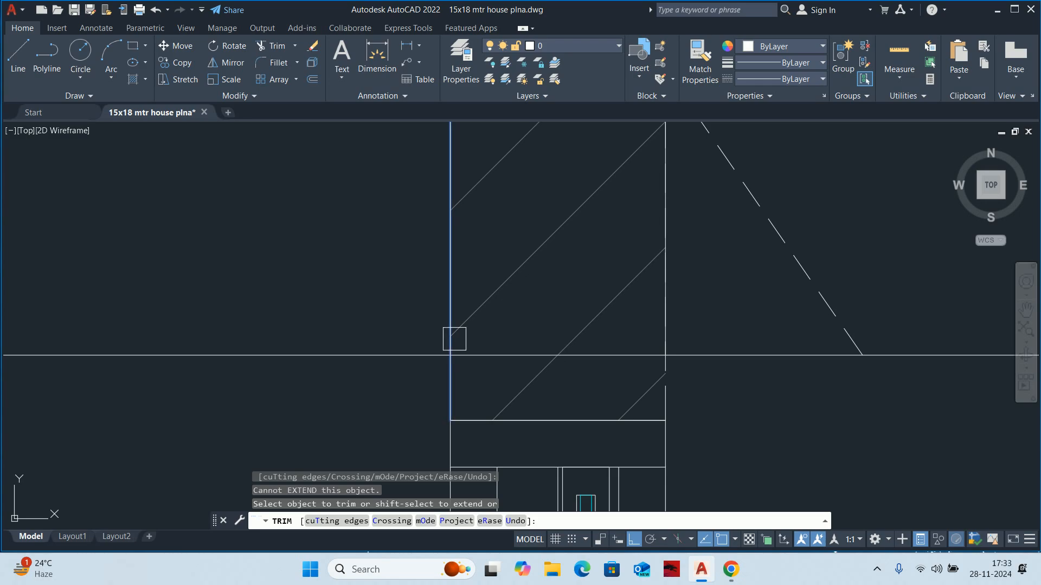
pyautogui.keyDown('shift'); pyautogui.click(453, 340); pyautogui.keyUp('shift')
# Trim the hatch and wall edges between the kitchen rectangle and the pergola window frame
pyautogui.click(545, 364)
pyautogui.click(529, 379)
pyautogui.click(435, 378)
pyautogui.press('Return')
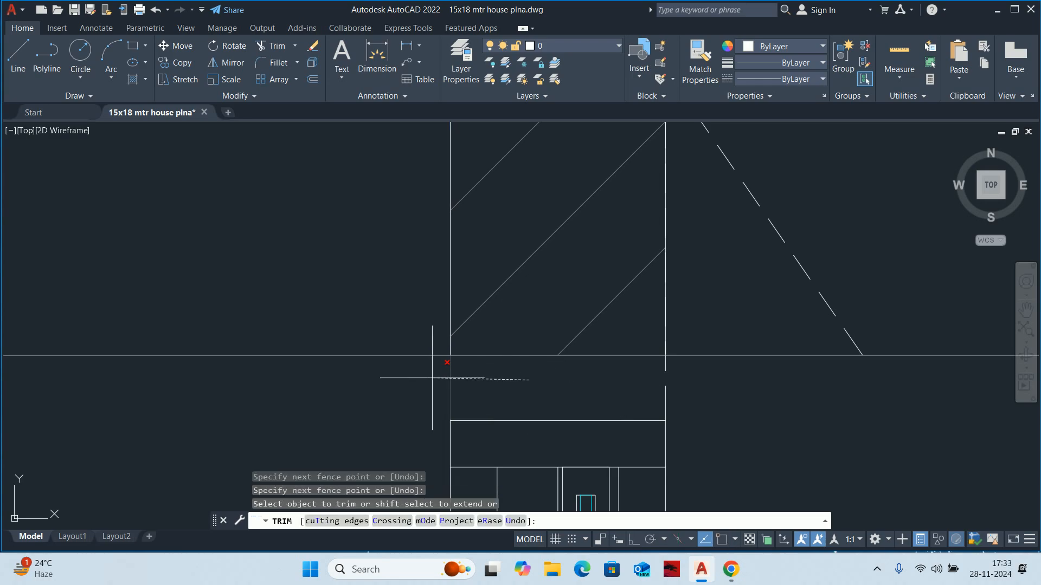
pyautogui.click(668, 385)
pyautogui.scroll(-5, 631, 378)
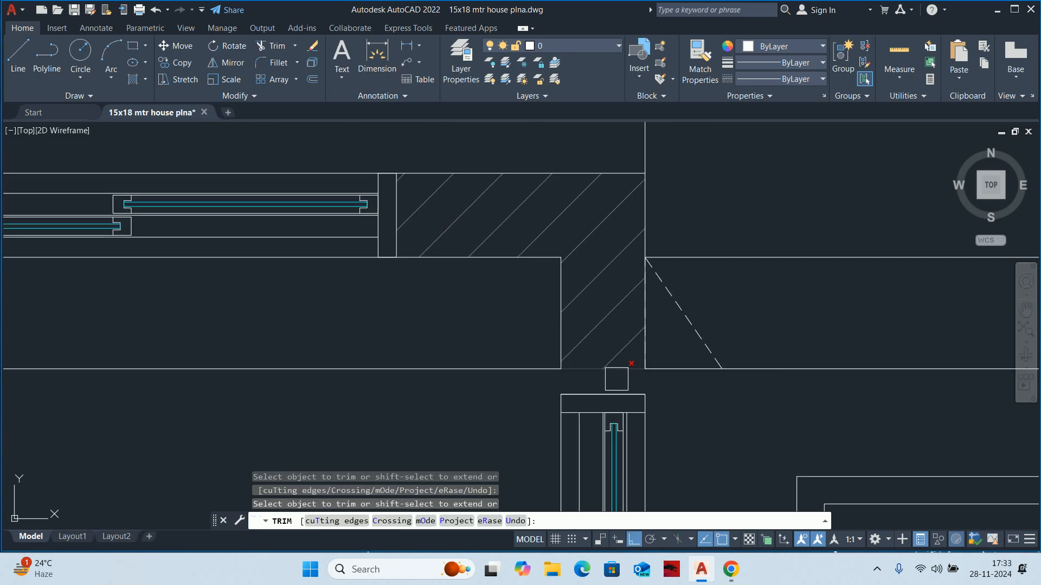
# Extend the pantry's lower wall edges to the stub outside the rectangle and trim the hatch beyond it
pyautogui.moveTo(804, 351); pyautogui.dragTo(437, 368, button='middle')
pyautogui.scroll(1, 555, 348)
pyautogui.scroll(4, 575, 352)
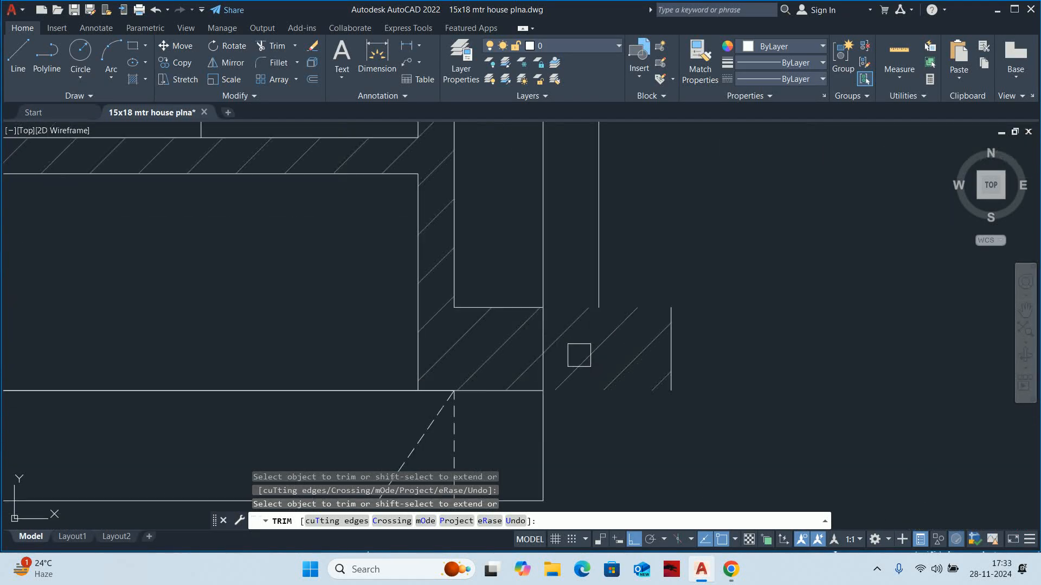
pyautogui.keyDown('shift'); pyautogui.click(530, 383); pyautogui.keyUp('shift')
pyautogui.keyDown('shift'); pyautogui.click(525, 307); pyautogui.keyUp('shift')
pyautogui.click(576, 333)
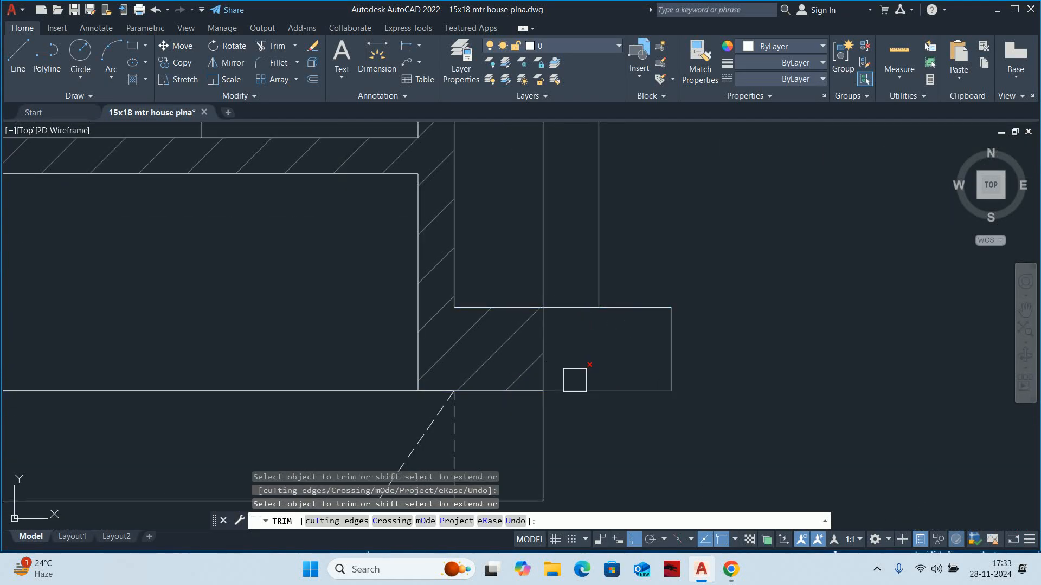
# Extend the pantry's upper wall edges to the bedroom window and trim the hatch outside the rectangle
pyautogui.scroll(-5, 571, 310)
pyautogui.scroll(6, 571, 362)
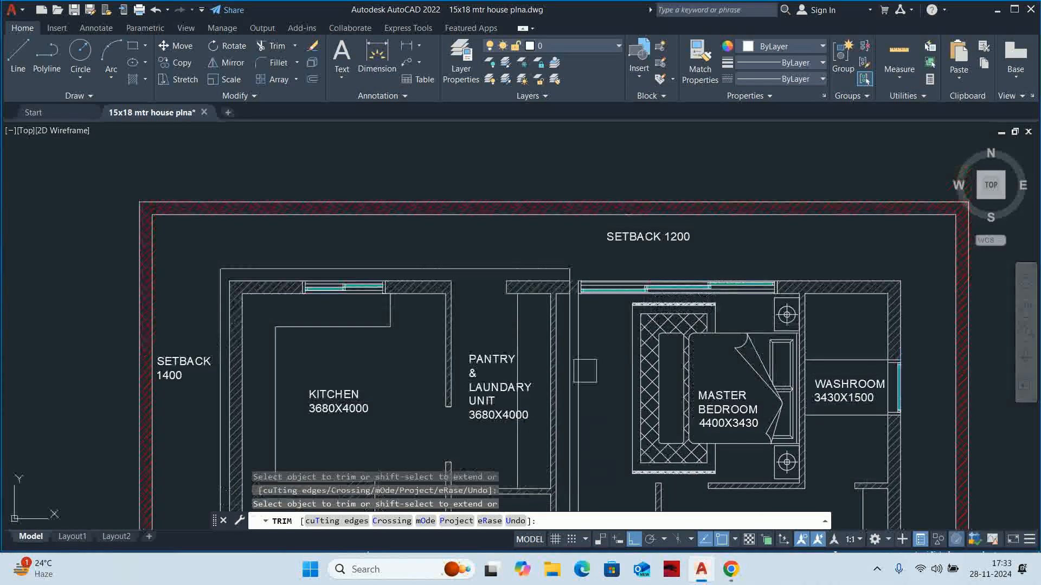
pyautogui.keyDown('shift'); pyautogui.click(508, 394); pyautogui.keyUp('shift')
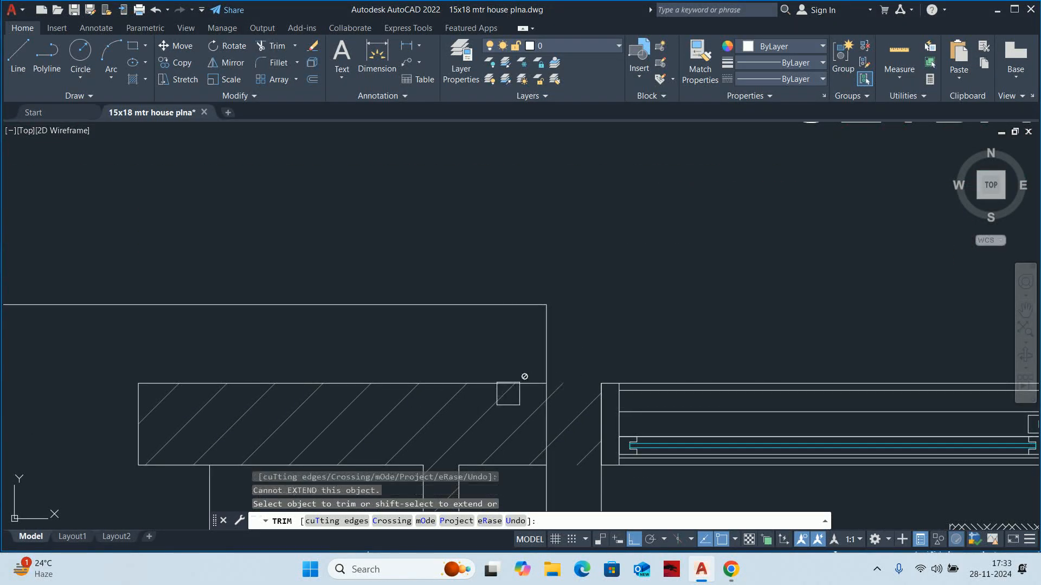
pyautogui.keyDown('shift'); pyautogui.click(498, 385); pyautogui.keyUp('shift')
pyautogui.keyDown('shift'); pyautogui.click(506, 462); pyautogui.keyUp('shift')
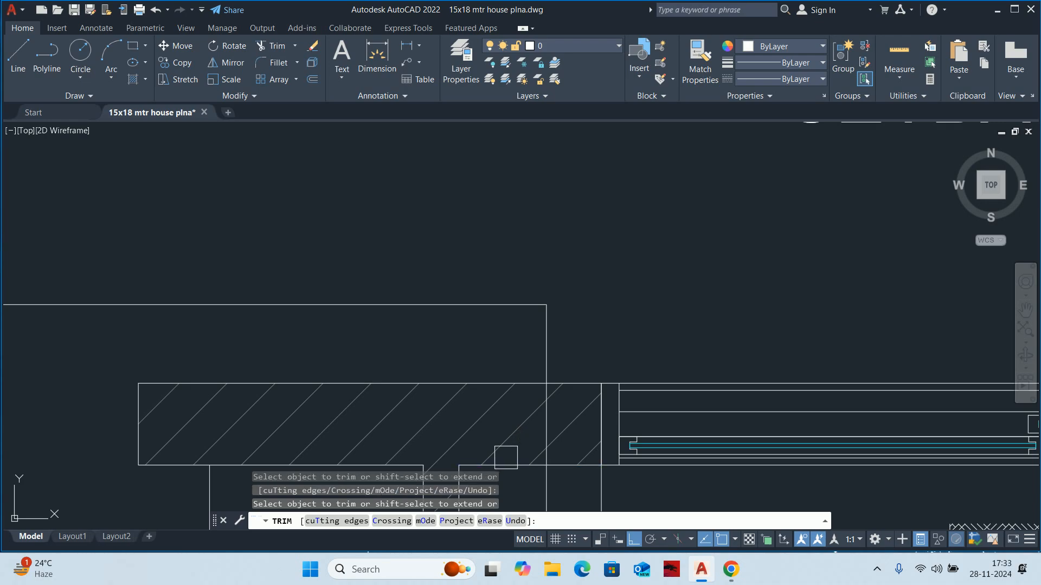
pyautogui.click(585, 436)
pyautogui.scroll(-6, 564, 350)
pyautogui.click(418, 330)
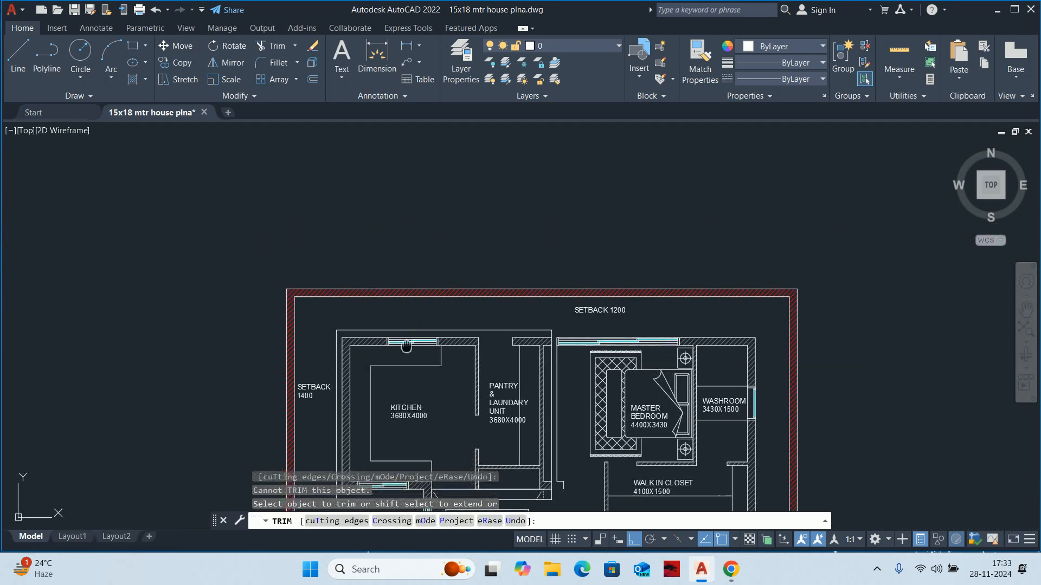
pyautogui.press('Escape')
pyautogui.press('Escape')
# Erase everything below the kitchen and pantry rectangle in the copied plan, including its title, with a crossing selection
pyautogui.scroll(5, 425, 343)
pyautogui.scroll(-12, 456, 252)
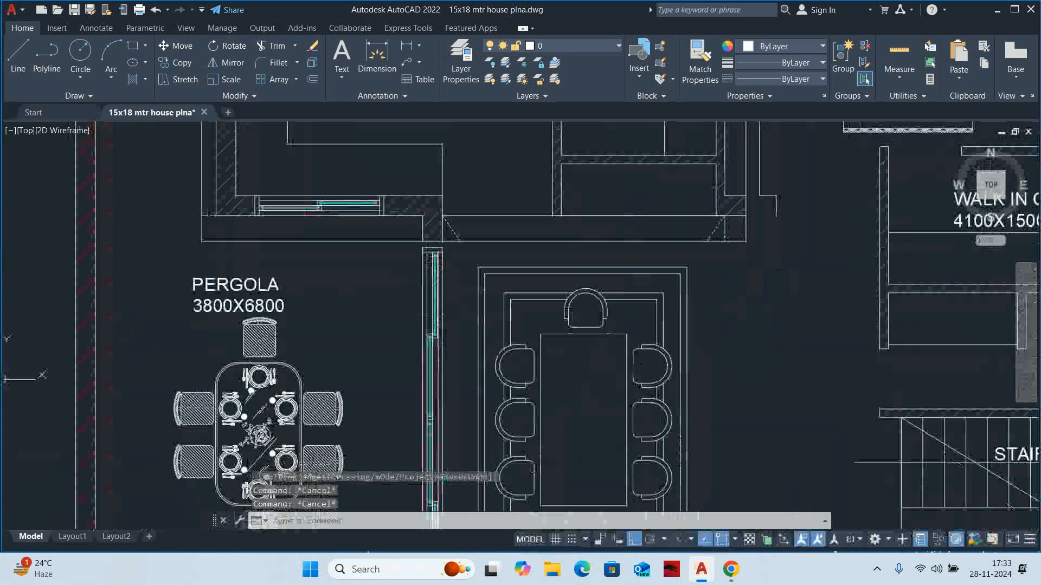
pyautogui.click(534, 321)
pyautogui.scroll(4, 412, 271)
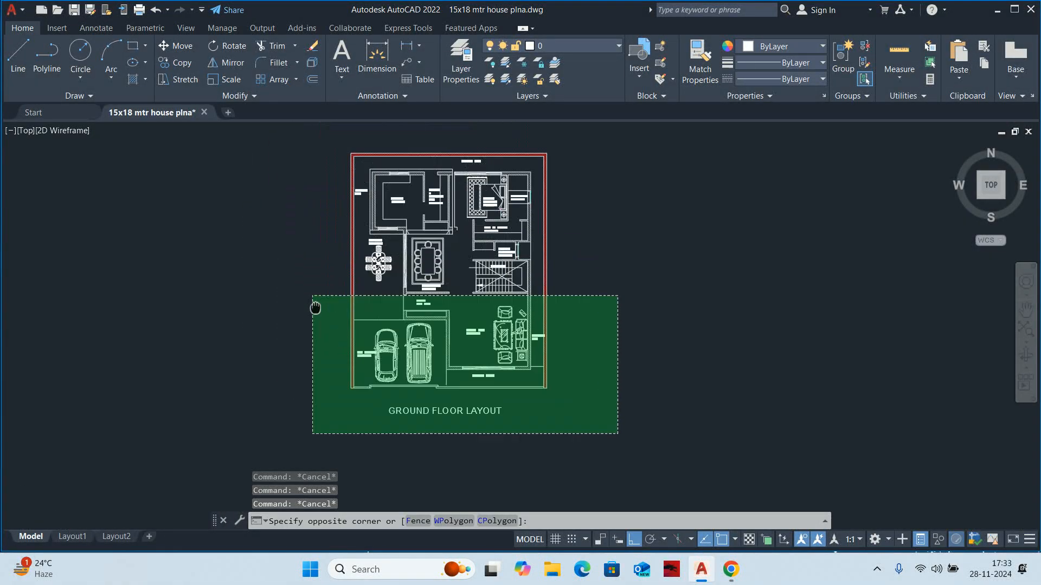
pyautogui.scroll(5, 290, 230)
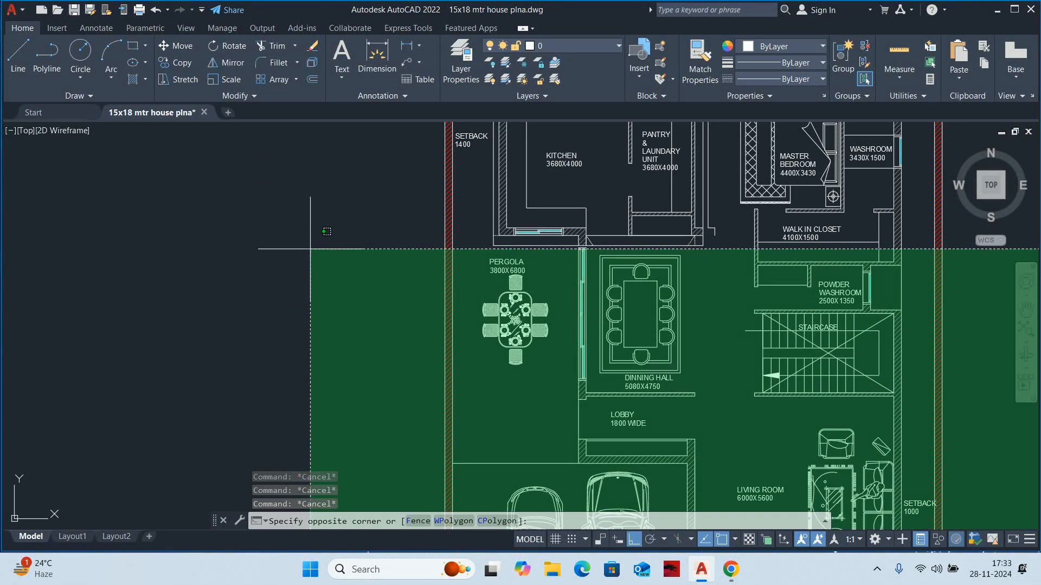
pyautogui.click(310, 250)
pyautogui.scroll(-1, 390, 278)
pyautogui.press('Delete')
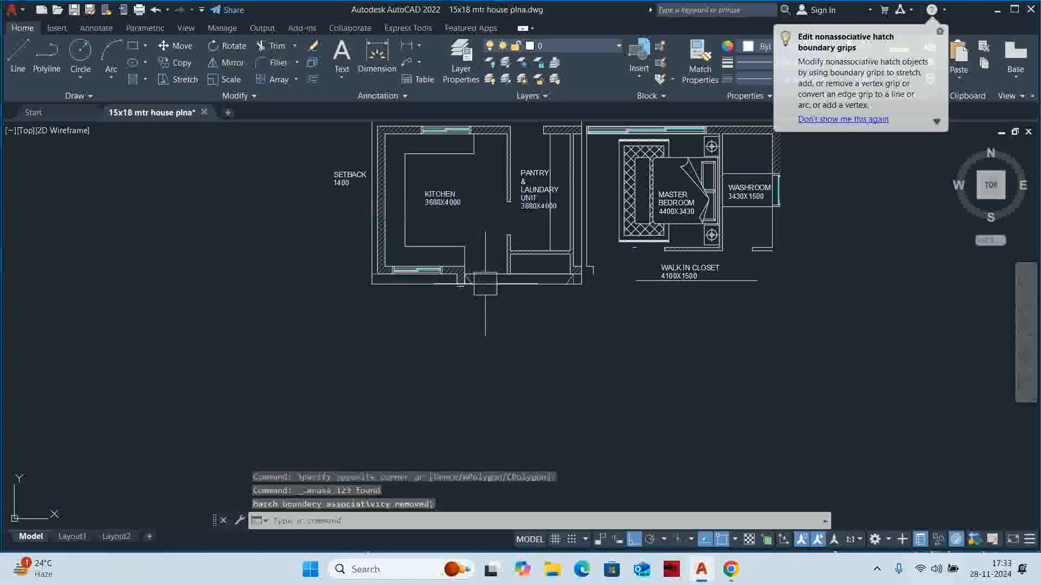
# Erase the master bedroom, washroom, walk-in closet and SETBACK 1200 remains beside and above the pantry
pyautogui.scroll(2, 390, 278)
pyautogui.click(858, 404)
pyautogui.moveTo(604, 221); pyautogui.dragTo(567, 311, button='middle')
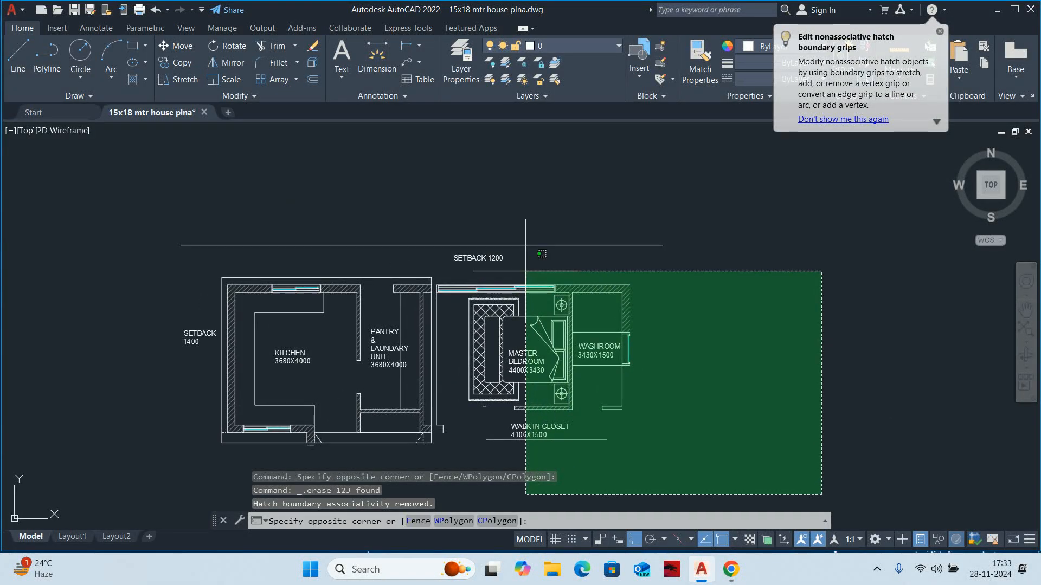
pyautogui.click(471, 235)
pyautogui.press('Delete')
# Erase the leftover line fragments just outside the pantry side of the rectangle
pyautogui.scroll(5, 442, 303)
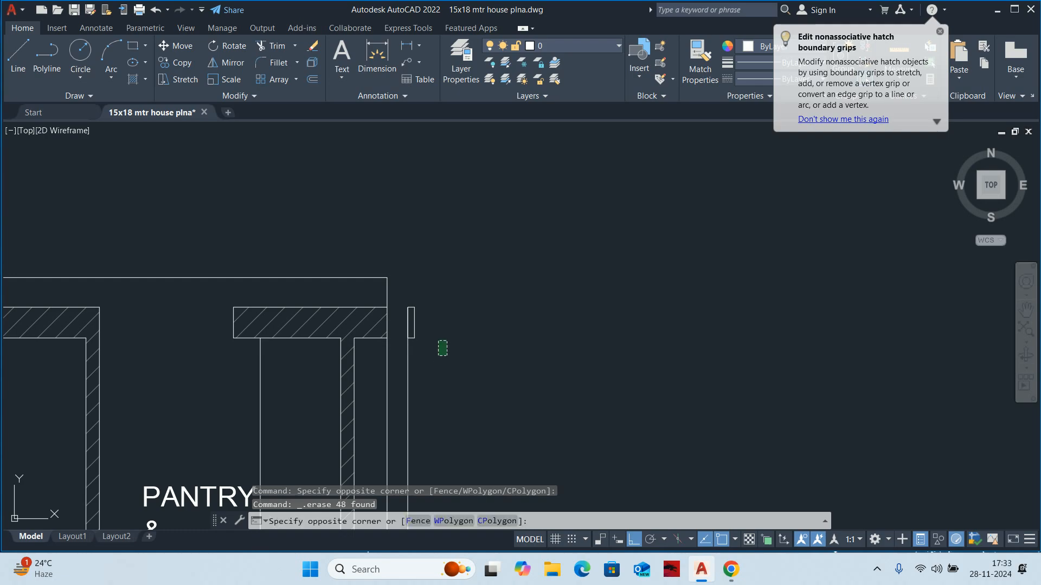
pyautogui.click(402, 293)
pyautogui.press('Delete')
pyautogui.scroll(-3, 417, 309)
pyautogui.scroll(5, 430, 286)
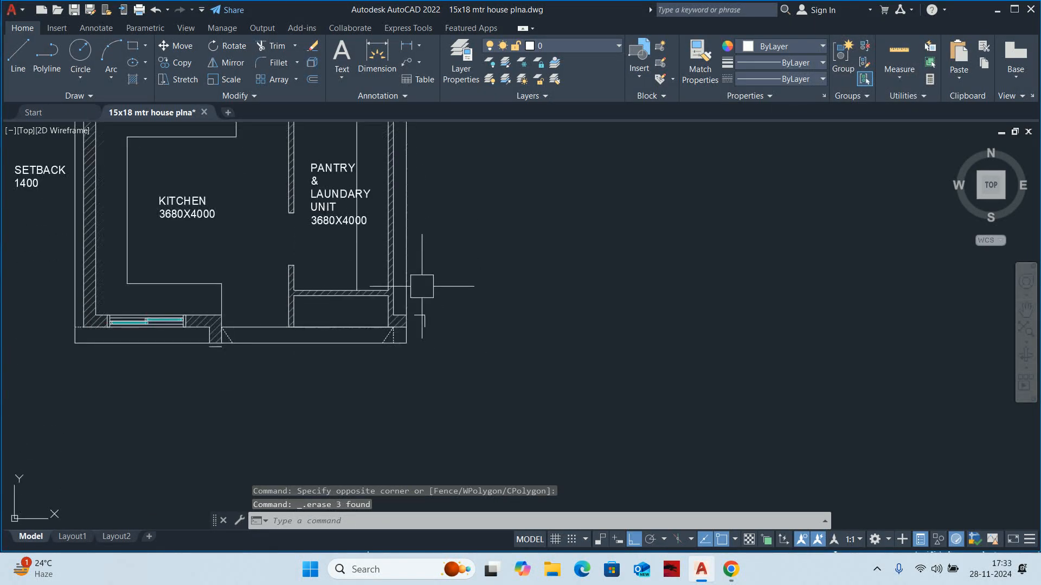
pyautogui.click(458, 371)
pyautogui.click(407, 334)
pyautogui.press('Delete')
# Erase the stray short line below the wall stub at the kitchen's lower corner
pyautogui.moveTo(412, 344); pyautogui.dragTo(720, 318, button='middle')
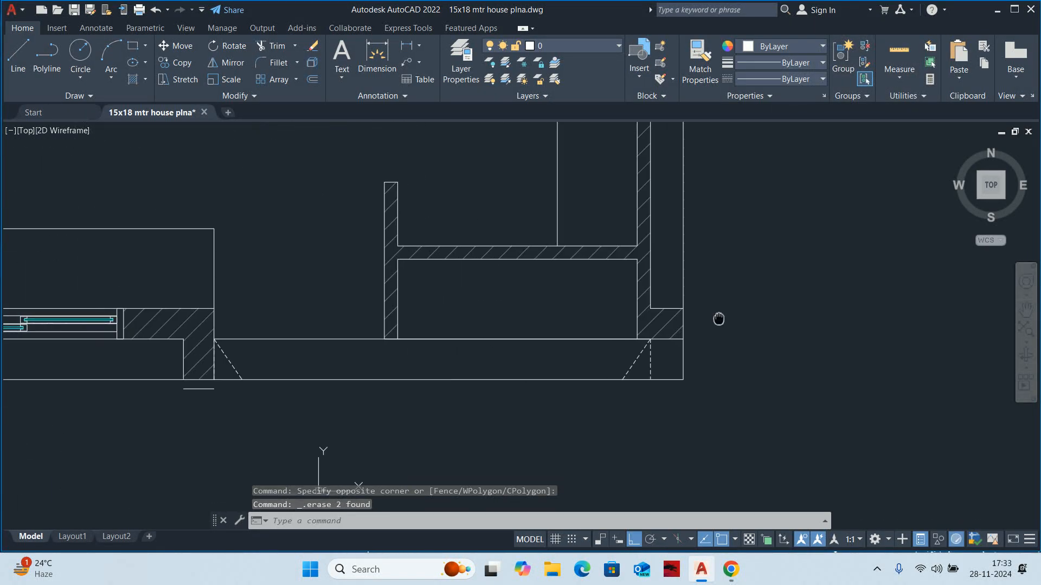
pyautogui.moveTo(341, 339); pyautogui.dragTo(667, 367, button='middle')
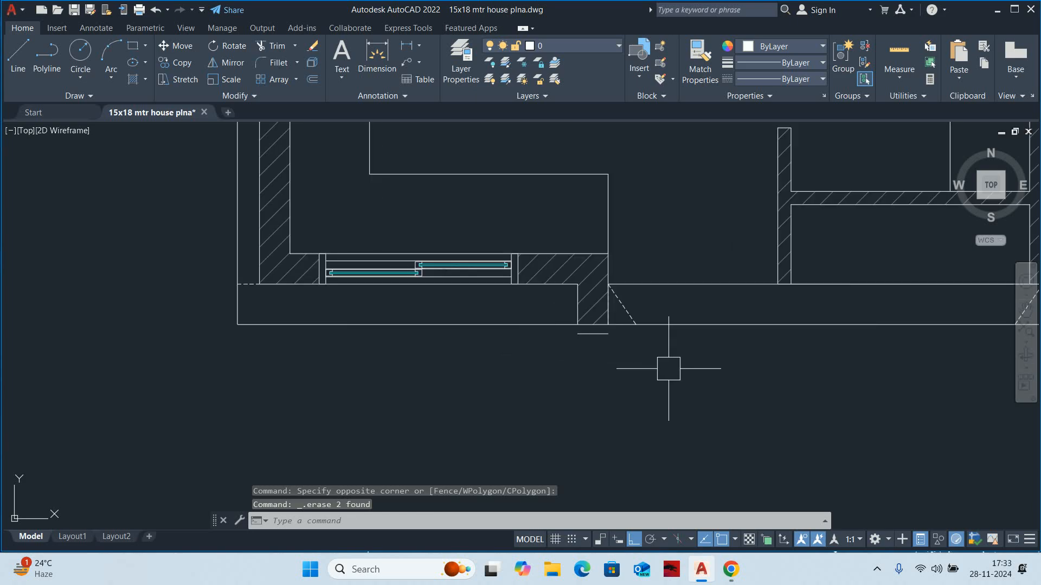
pyautogui.click(671, 368)
pyautogui.click(555, 333)
pyautogui.press('Delete')
pyautogui.scroll(-5, 564, 328)
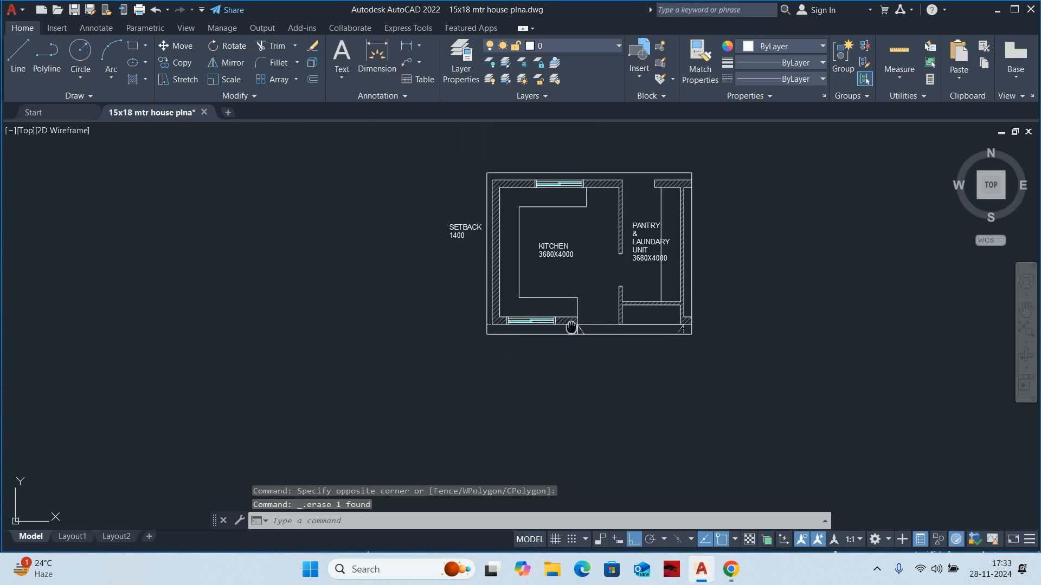
# Erase the SETBACK 1400 text beside the kitchen
pyautogui.press('Escape')
pyautogui.press('Escape')
pyautogui.scroll(3, 456, 223)
pyautogui.click(419, 270)
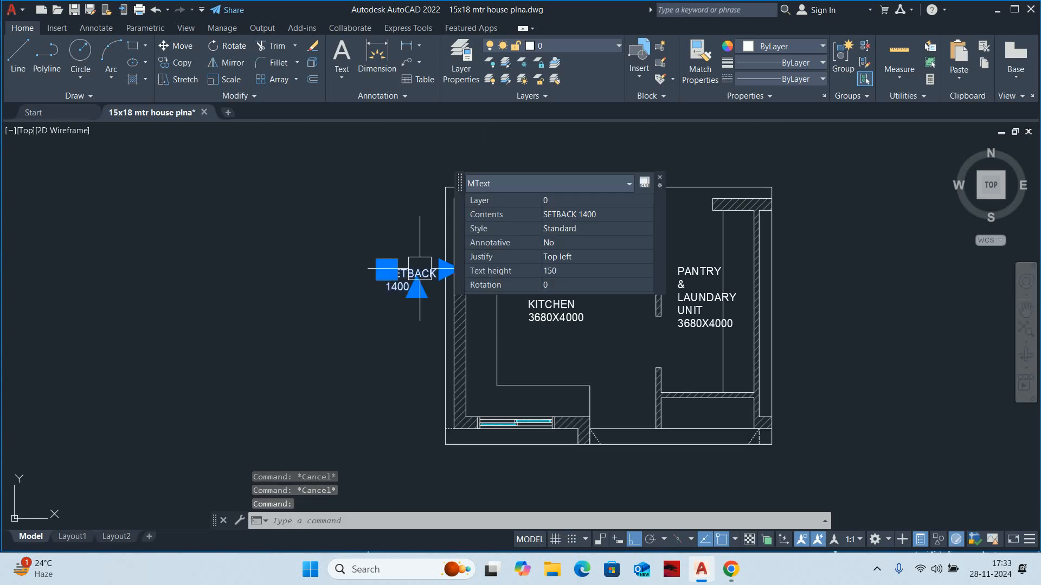
pyautogui.press('Delete')
pyautogui.scroll(-3, 414, 260)
# Change the linetype of the rectangle around the kitchen and pantry to HIDDEN
pyautogui.scroll(5, 437, 264)
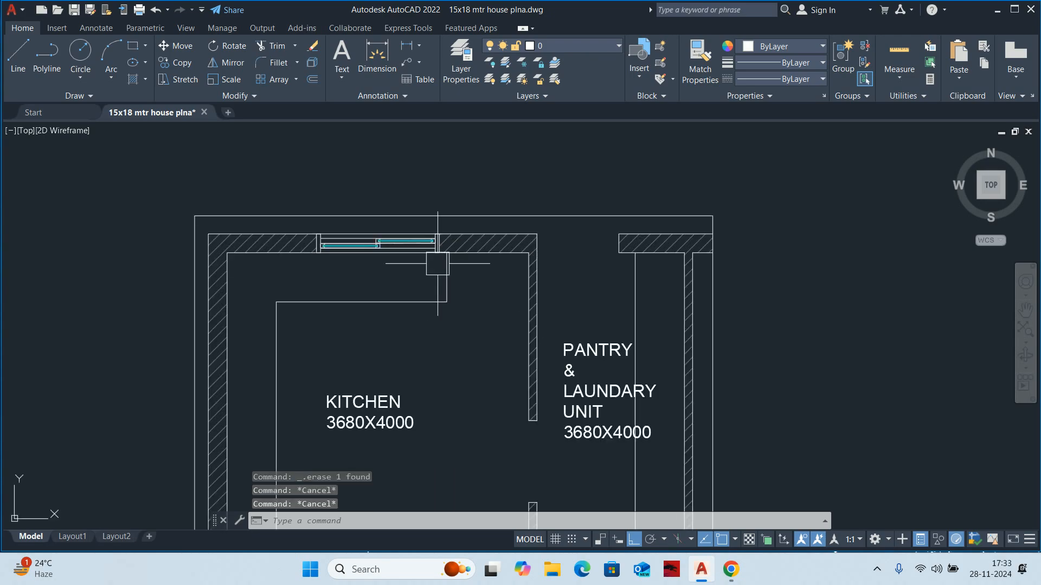
pyautogui.click(549, 217)
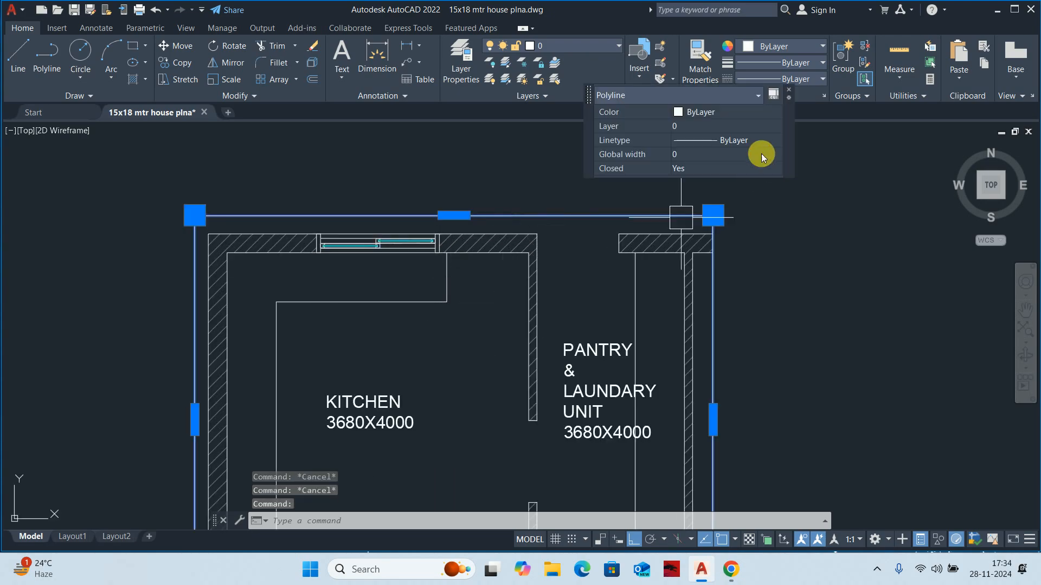
pyautogui.click(729, 142)
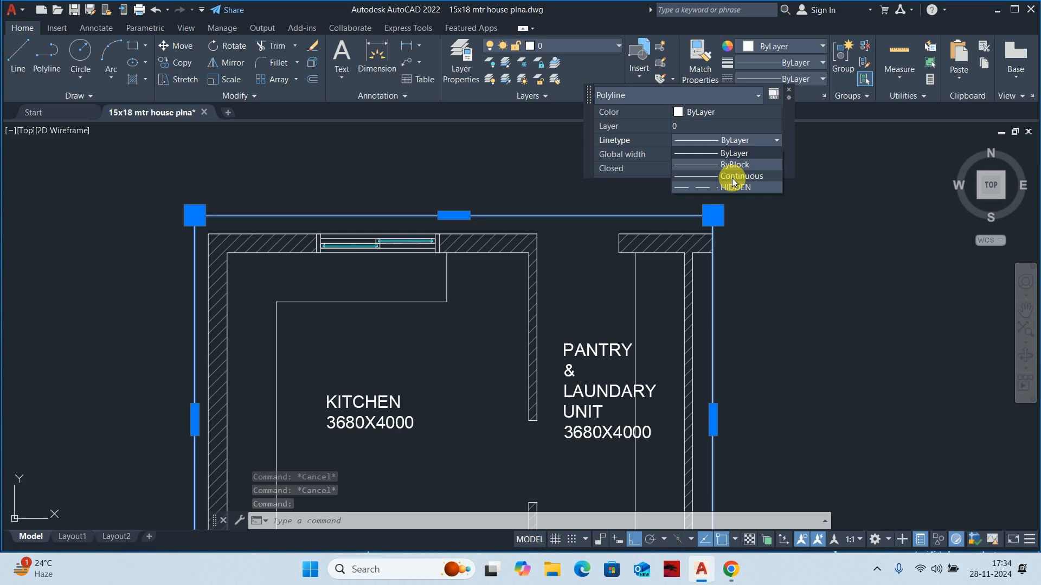
pyautogui.click(724, 188)
pyautogui.press('Escape')
# Set the global linetype scale to 15 with LTSCALE
pyautogui.scroll(-3, 577, 253)
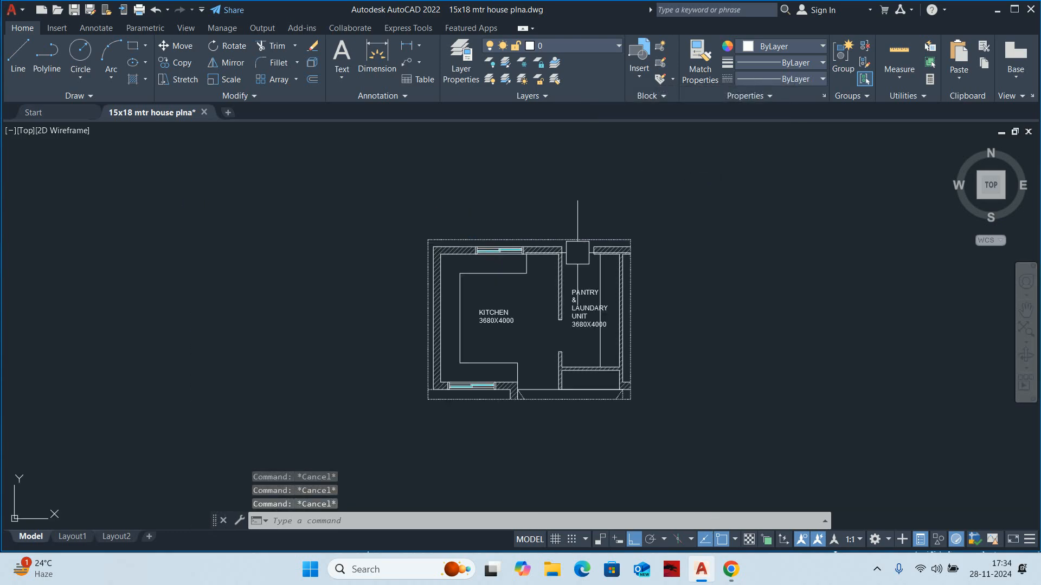
pyautogui.write('lts')
pyautogui.press('Return')
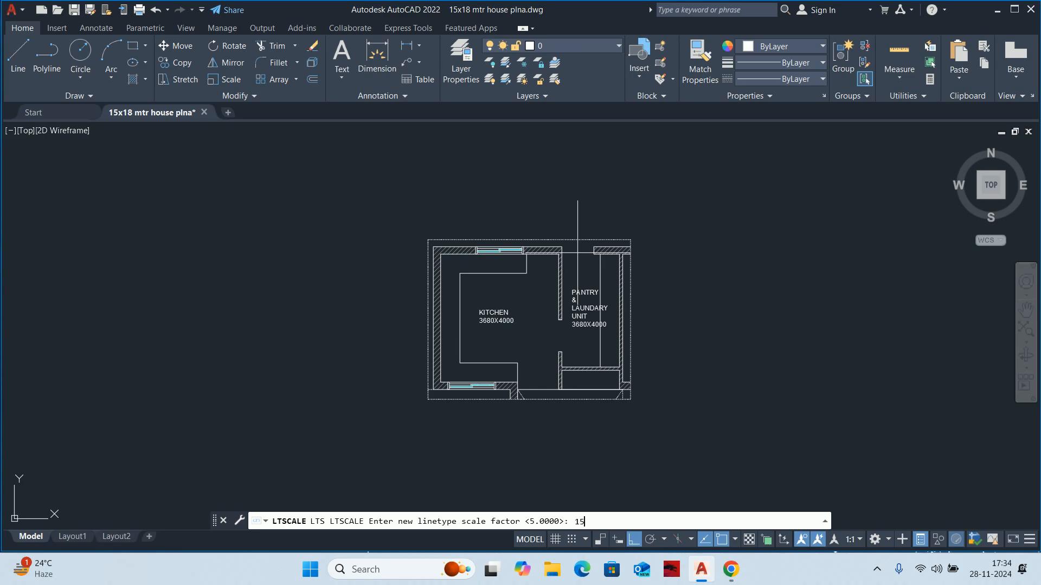
pyautogui.write('15')
pyautogui.press('Return')
pyautogui.press('Escape')
pyautogui.press('Escape')
pyautogui.scroll(-4, 578, 282)
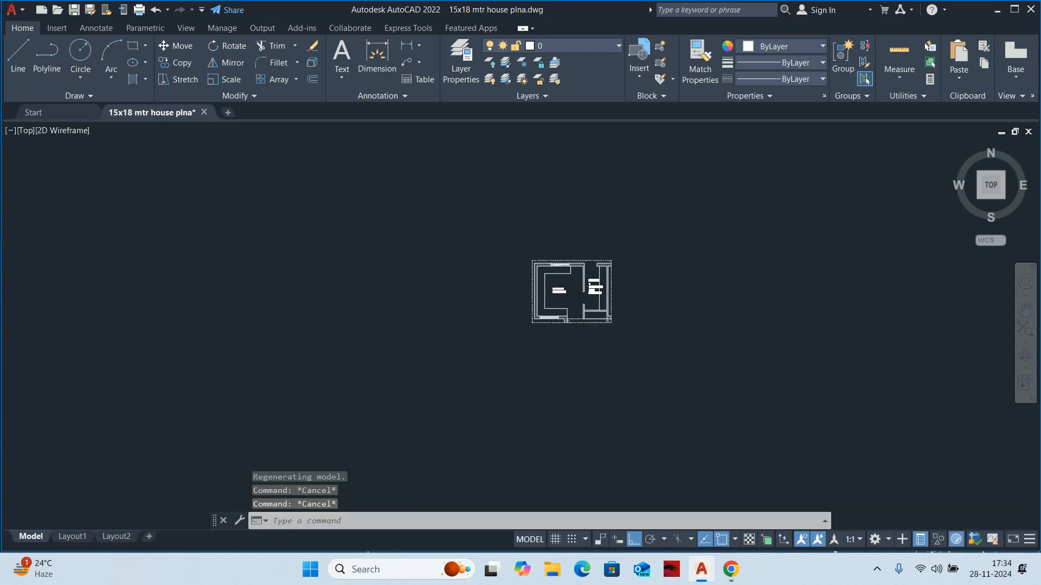
# Move the whole kitchen and pantry plan straight up to just below the original ground floor layout's title
pyautogui.scroll(4, 561, 269)
pyautogui.moveTo(621, 281); pyautogui.dragTo(610, 281, button='middle')
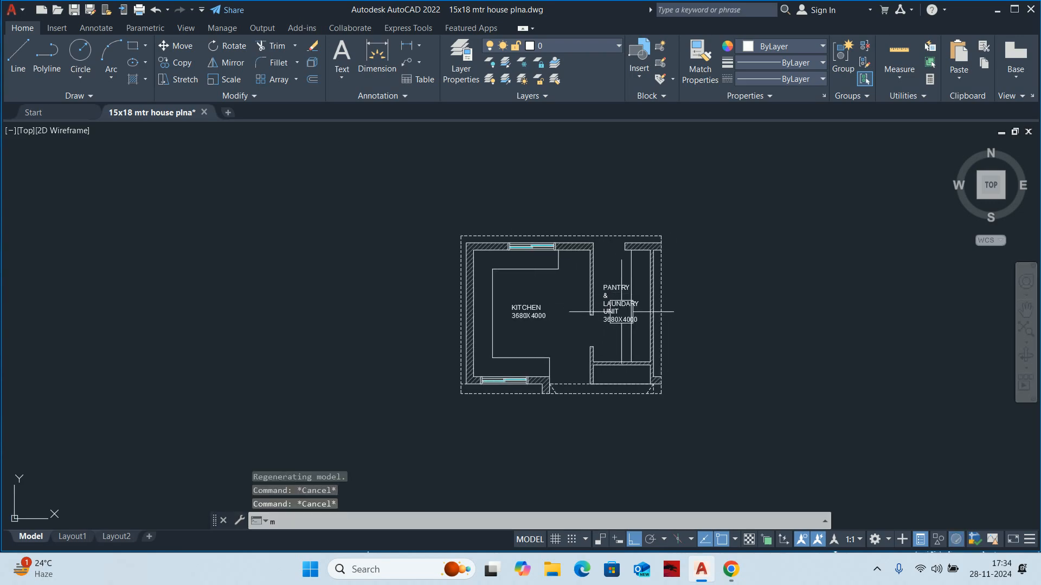
pyautogui.write('m')
pyautogui.press('Return')
pyautogui.click(734, 425)
pyautogui.click(422, 210)
pyautogui.press('Return')
pyautogui.click(511, 298)
pyautogui.scroll(-6, 318, 293)
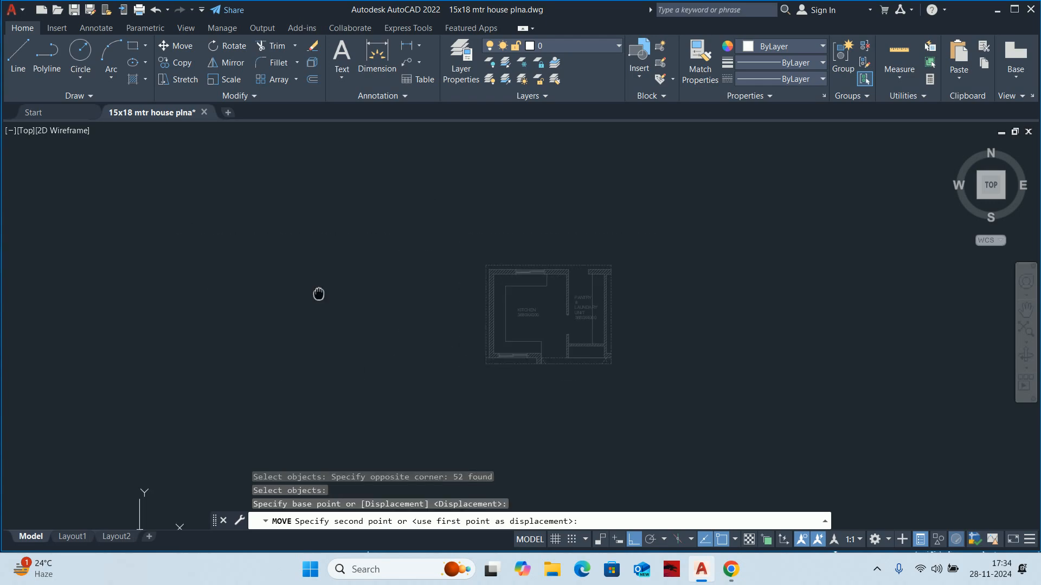
pyautogui.scroll(5, 672, 201)
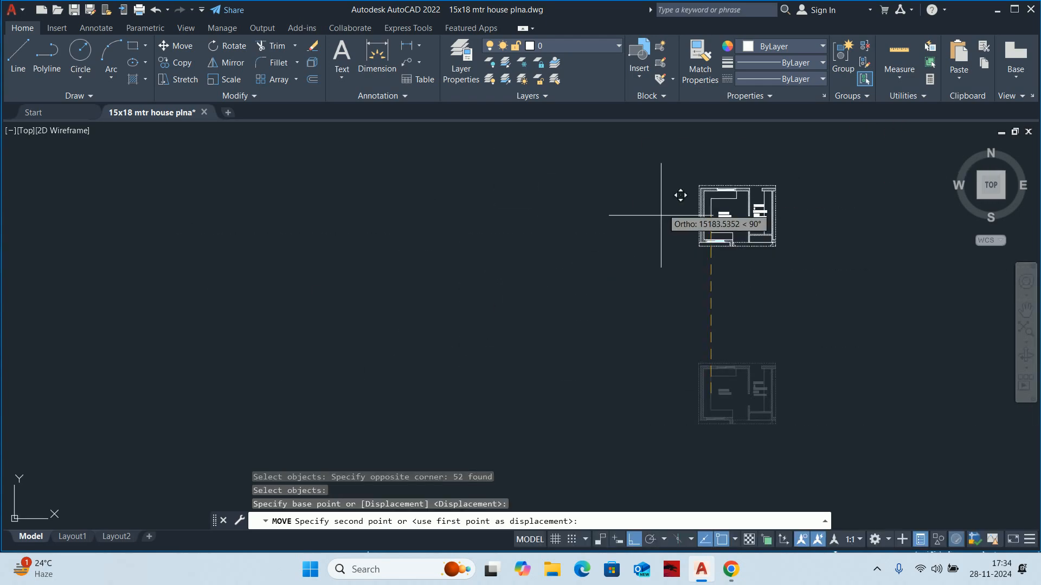
pyautogui.press('Escape')
pyautogui.press('Escape')
pyautogui.press('Escape')
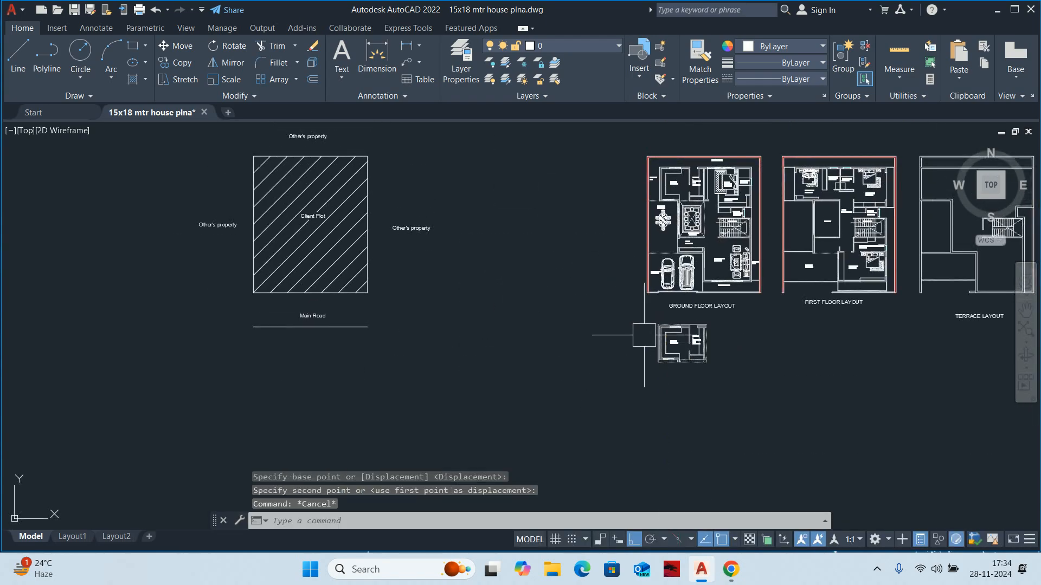
# Copy the dashed rectangle from the separate kitchen and pantry plan onto the same area of the original ground floor layout, aligned at the wall corner
pyautogui.scroll(8, 672, 347)
pyautogui.write('co')
pyautogui.press('Return')
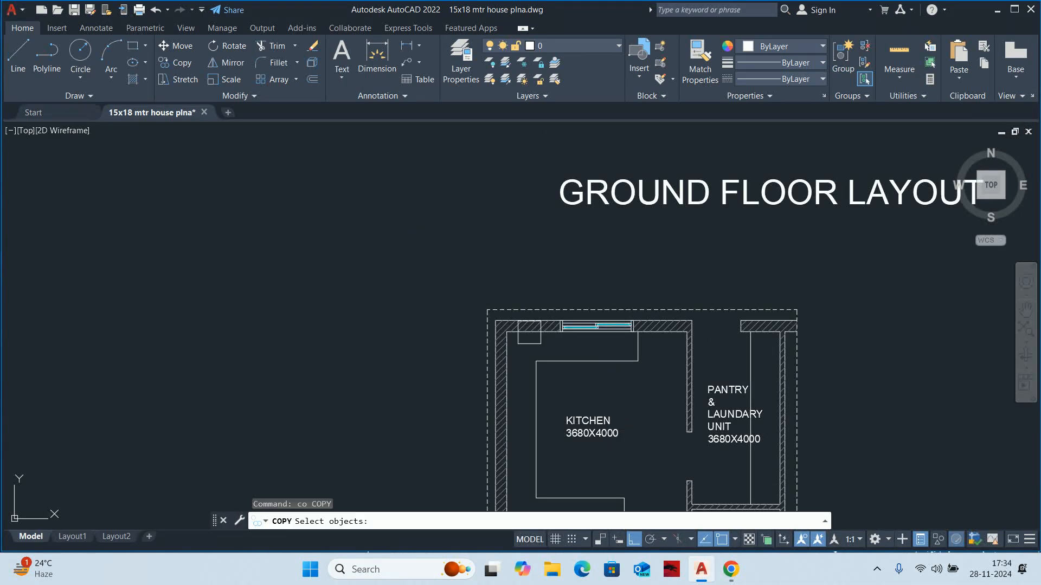
pyautogui.scroll(2, 656, 164)
pyautogui.click(519, 299)
pyautogui.press('Return')
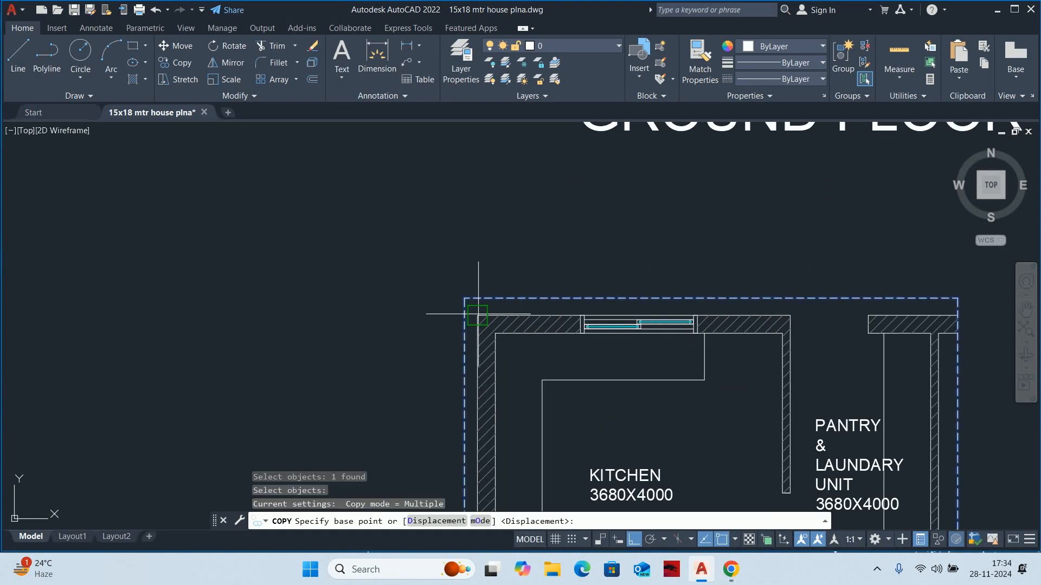
pyautogui.click(478, 314)
pyautogui.scroll(-8, 480, 266)
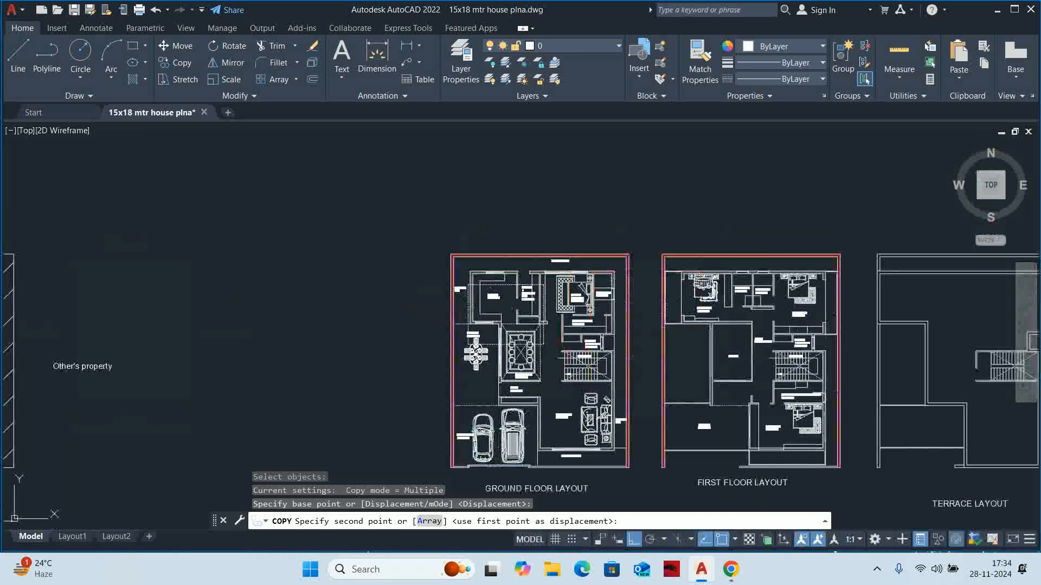
pyautogui.scroll(6, 469, 281)
pyautogui.click(479, 245)
pyautogui.press('Escape')
pyautogui.press('Escape')
pyautogui.press('Escape')
pyautogui.press('Escape')
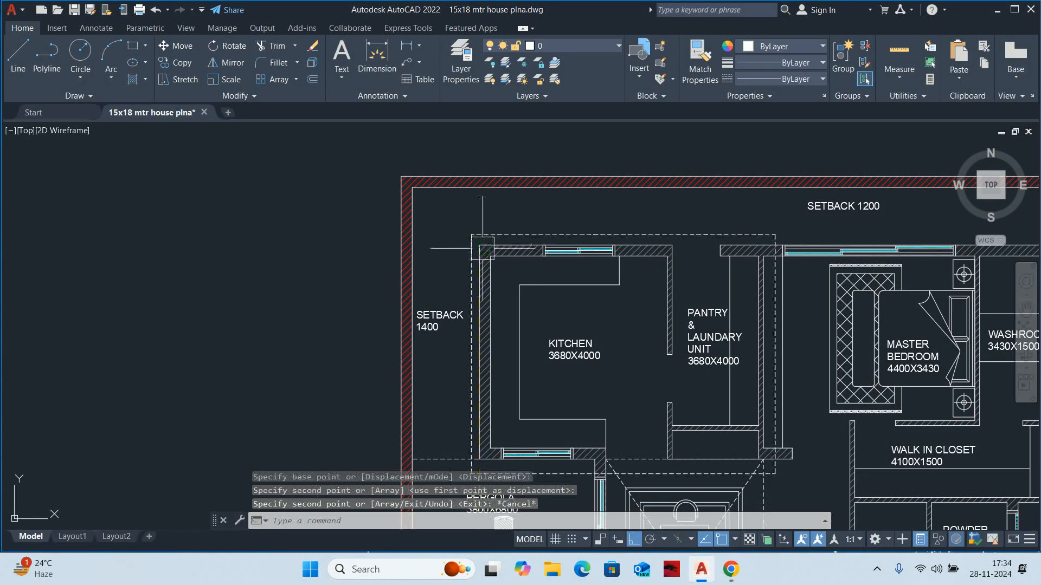
# Copy the whole ground floor layout with its title to the empty area below and left of the original, with Ortho off
pyautogui.moveTo(530, 259); pyautogui.dragTo(531, 313, button='middle')
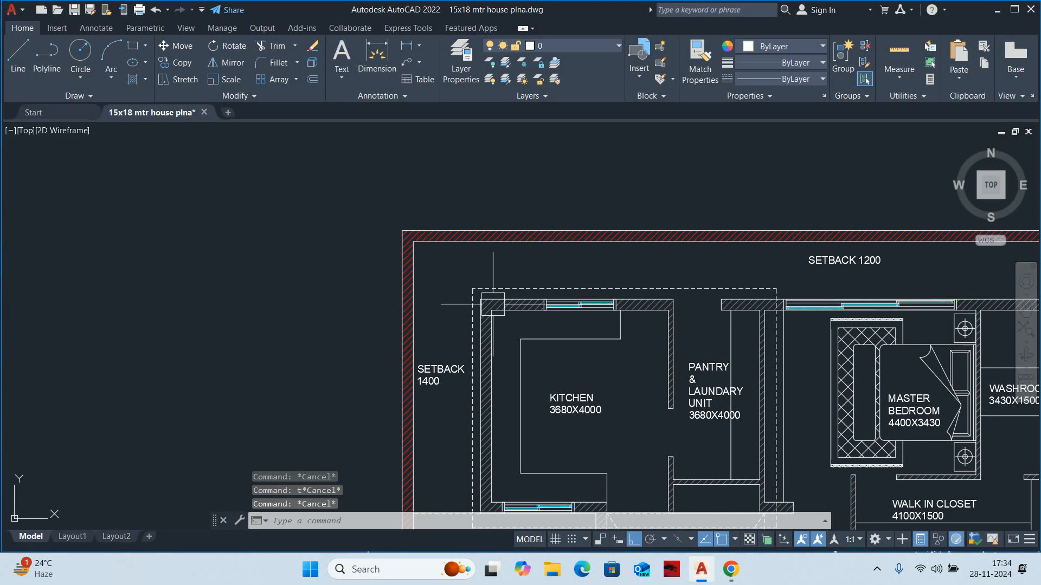
pyautogui.scroll(-5, 509, 298)
pyautogui.write('co')
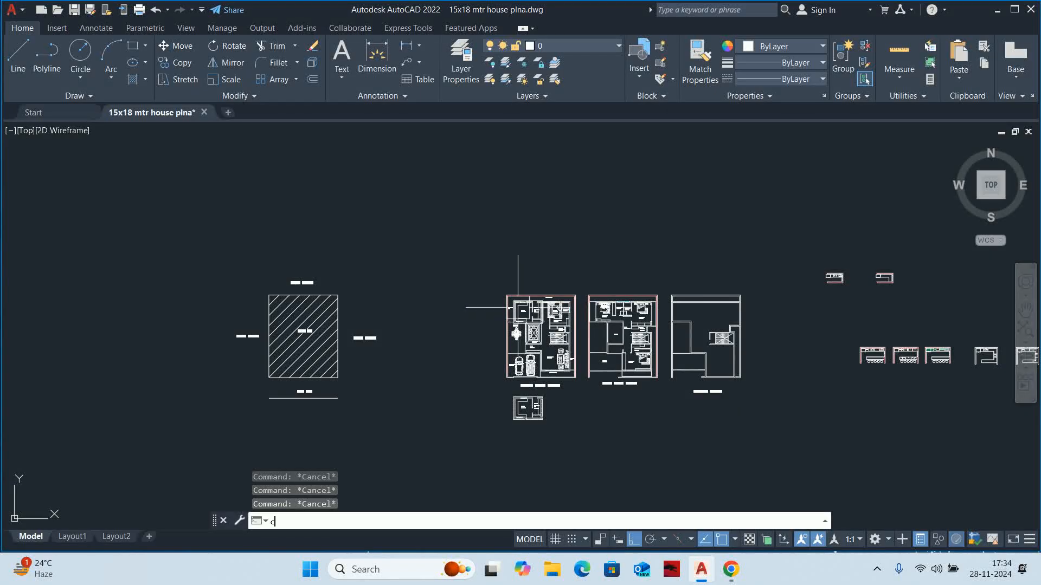
pyautogui.press('Return')
pyautogui.scroll(2, 512, 300)
pyautogui.click(481, 279)
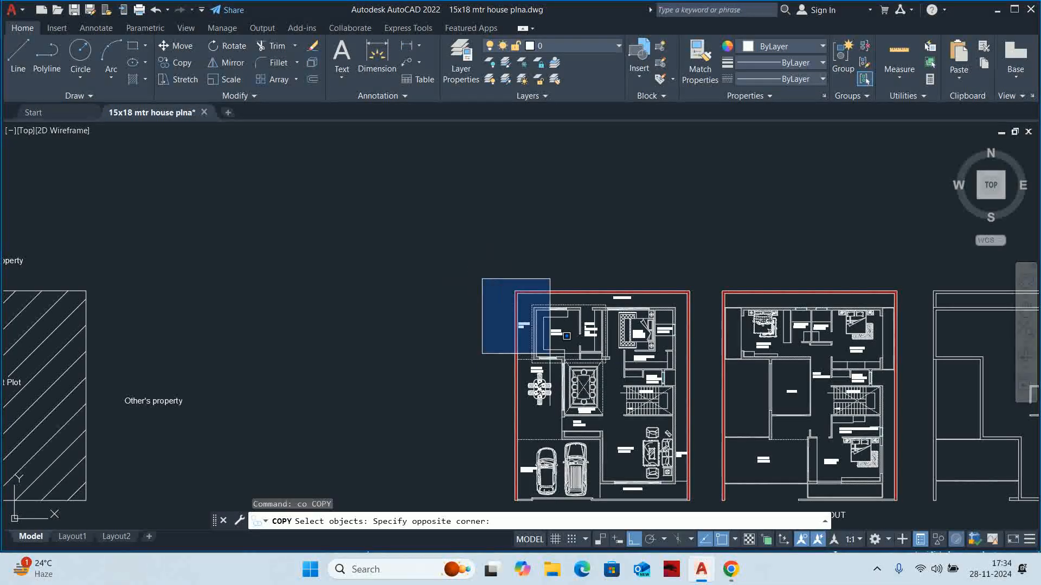
pyautogui.moveTo(649, 464); pyautogui.dragTo(586, 289, button='middle')
pyautogui.click(655, 464)
pyautogui.press('Return')
pyautogui.click(559, 414)
pyautogui.scroll(-2, 586, 289)
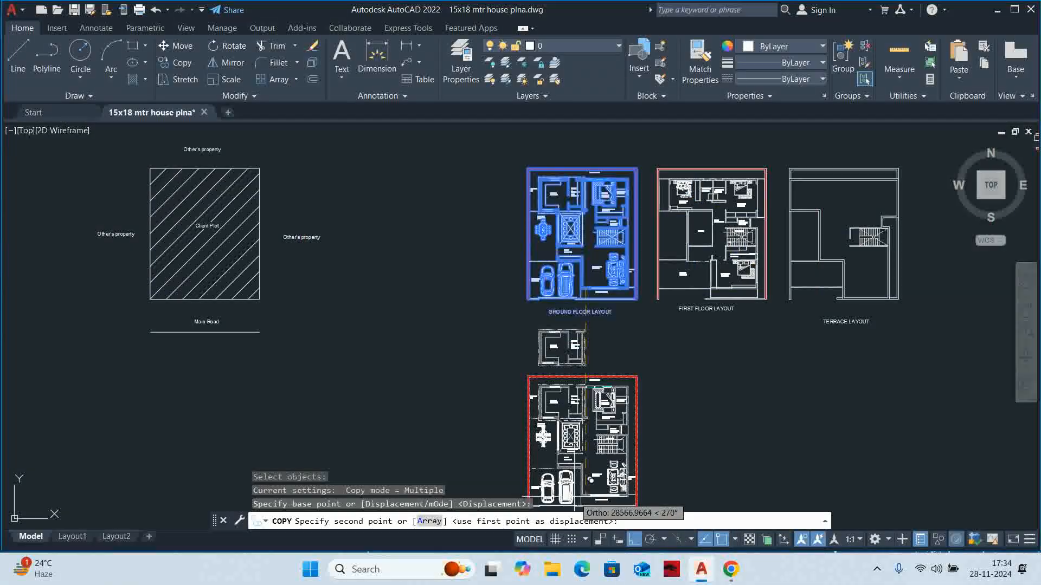
pyautogui.press('F8')
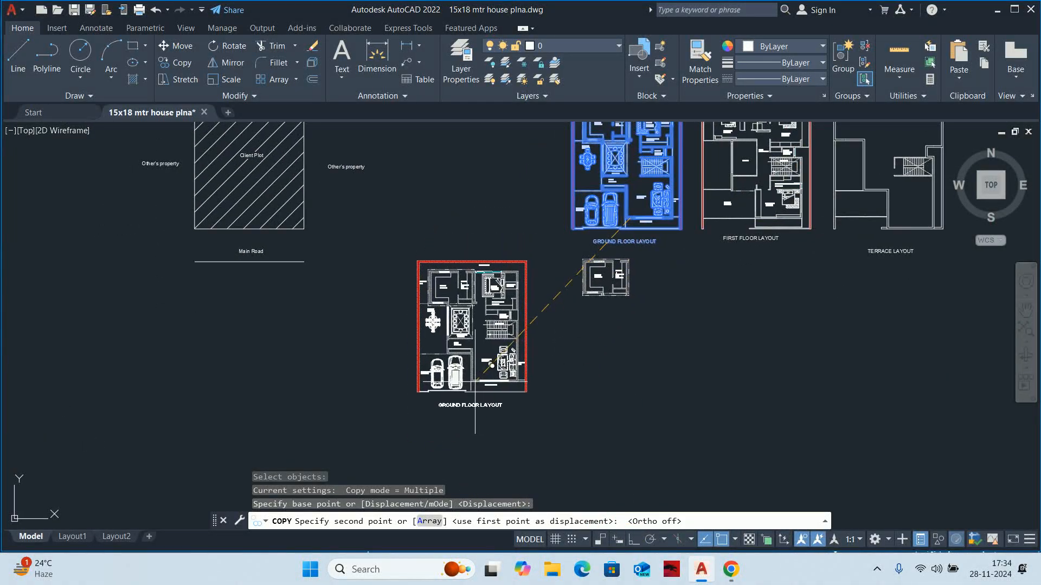
pyautogui.click(466, 400)
pyautogui.press('Escape')
pyautogui.press('Escape')
pyautogui.scroll(5, 497, 327)
pyautogui.scroll(-4, 464, 279)
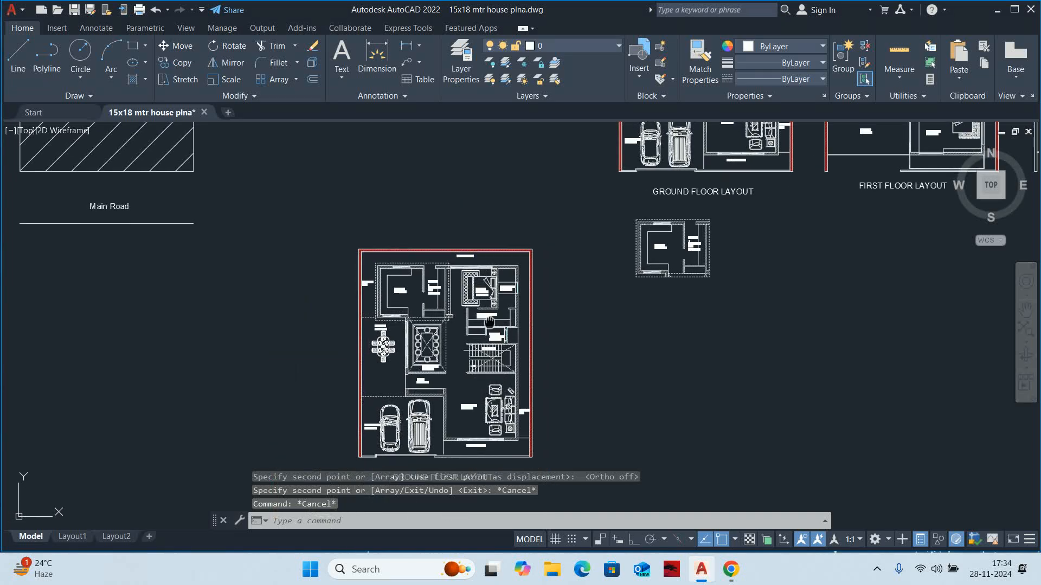
pyautogui.scroll(2, 513, 256)
pyautogui.scroll(-2, 476, 319)
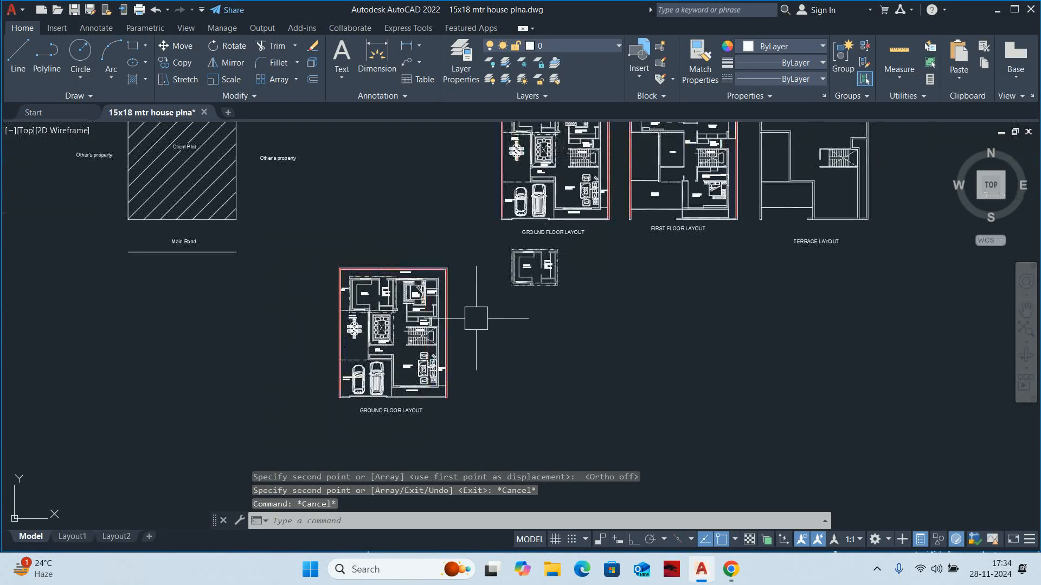
pyautogui.scroll(3, 477, 327)
pyautogui.write('m')
pyautogui.press('Return')
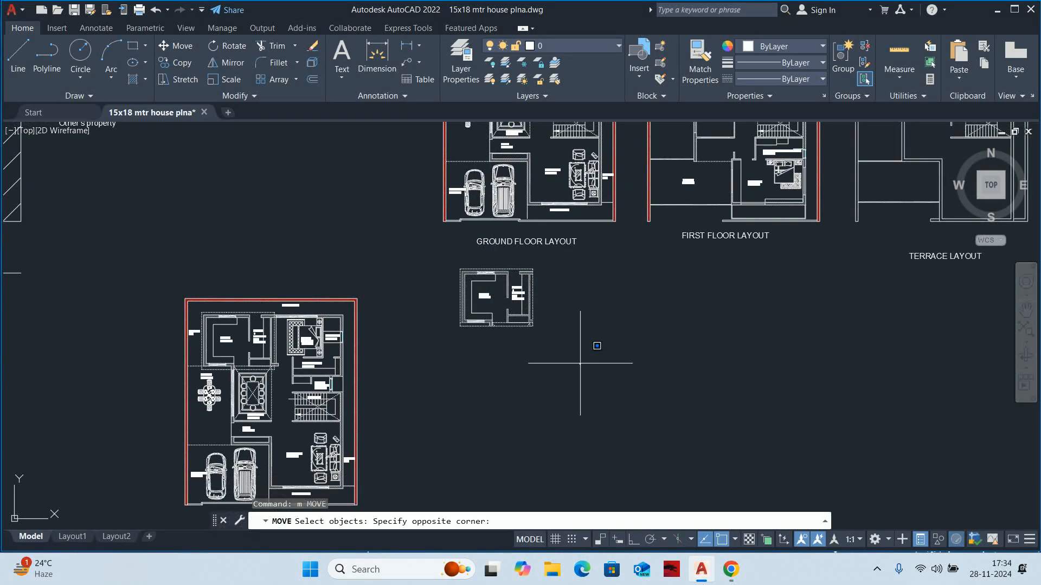
pyautogui.click(580, 364)
pyautogui.press('Escape')
pyautogui.press('Escape')
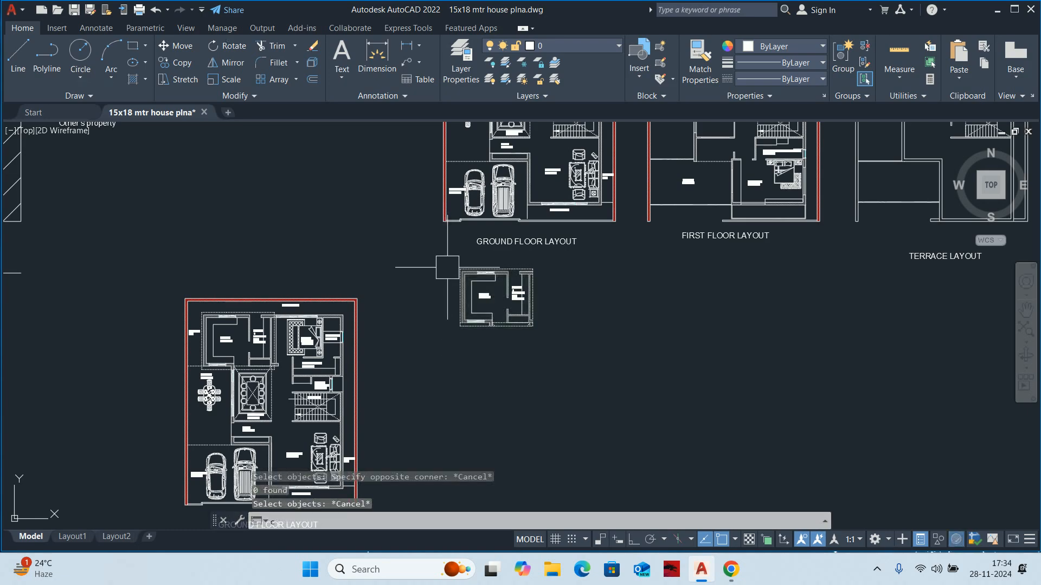
# Try to place a horizontal construction line along the upper outer wall of the copied ground floor plan, and erase it
pyautogui.write('xl')
pyautogui.press('Return')
pyautogui.write('h')
pyautogui.press('Return')
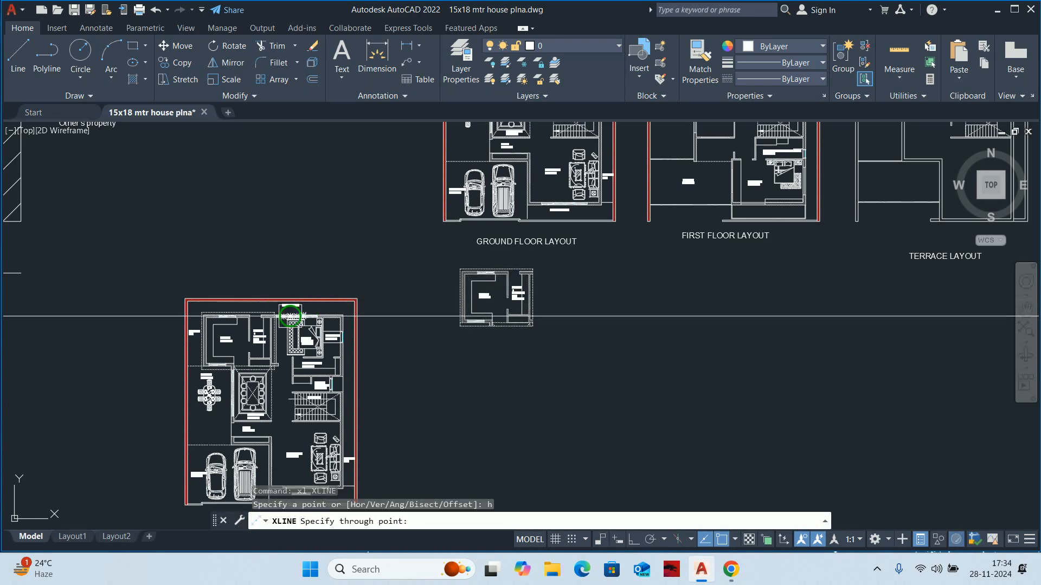
pyautogui.scroll(8, 290, 316)
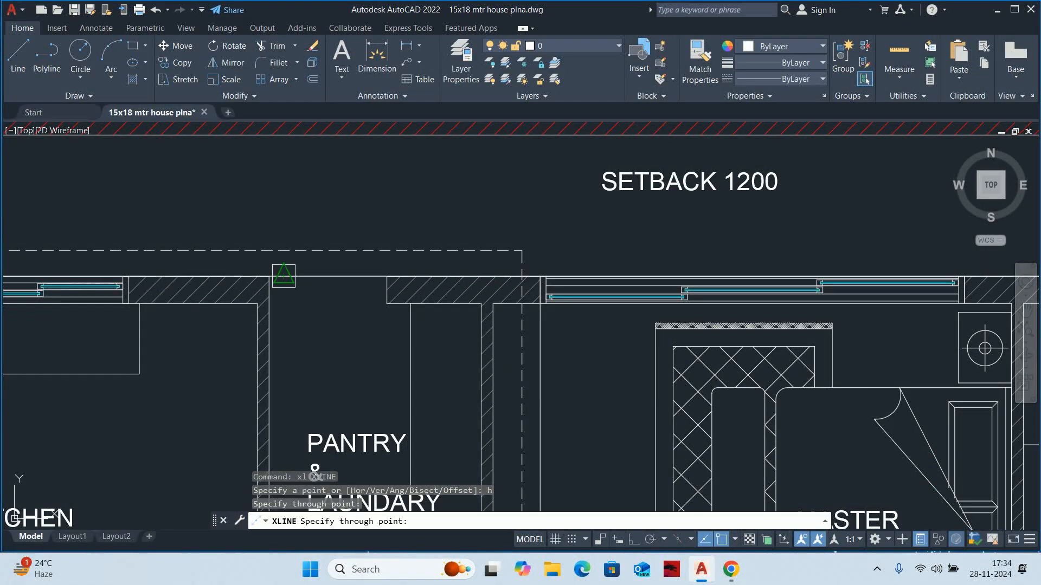
pyautogui.scroll(8, 258, 277)
pyautogui.scroll(-8, 336, 261)
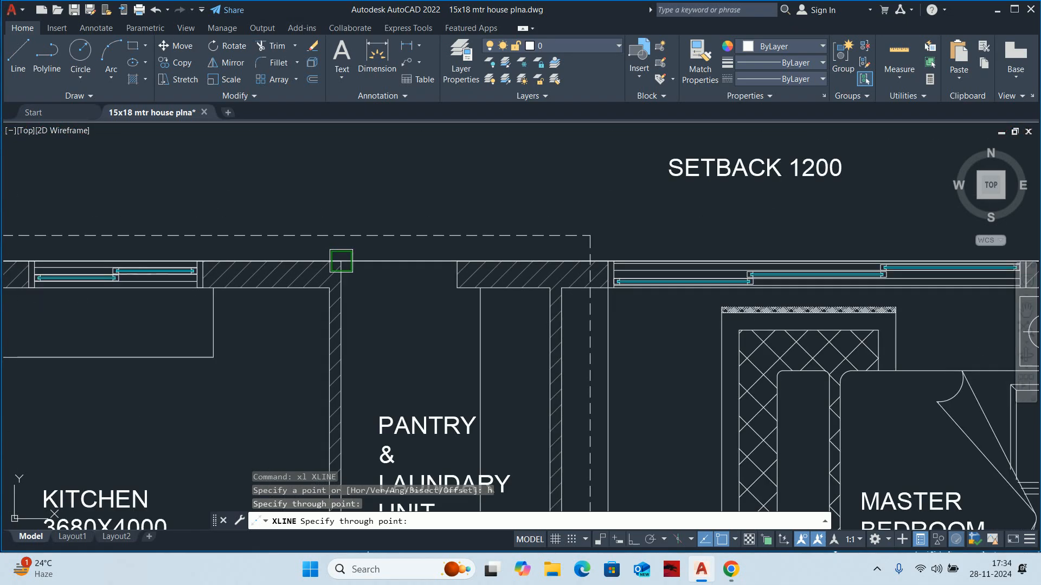
pyautogui.press('Escape')
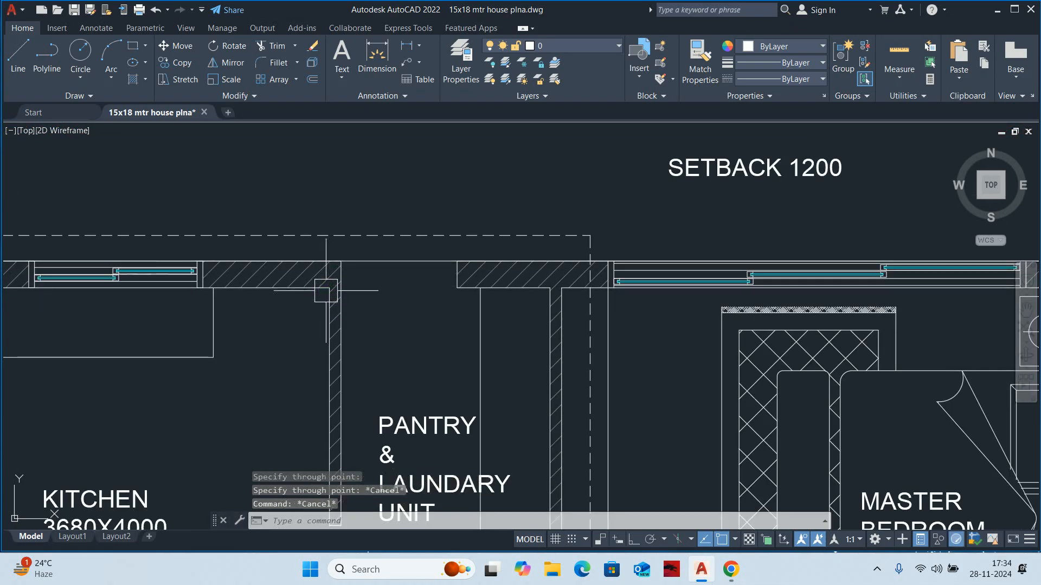
pyautogui.scroll(5, 347, 261)
pyautogui.scroll(-2, 325, 263)
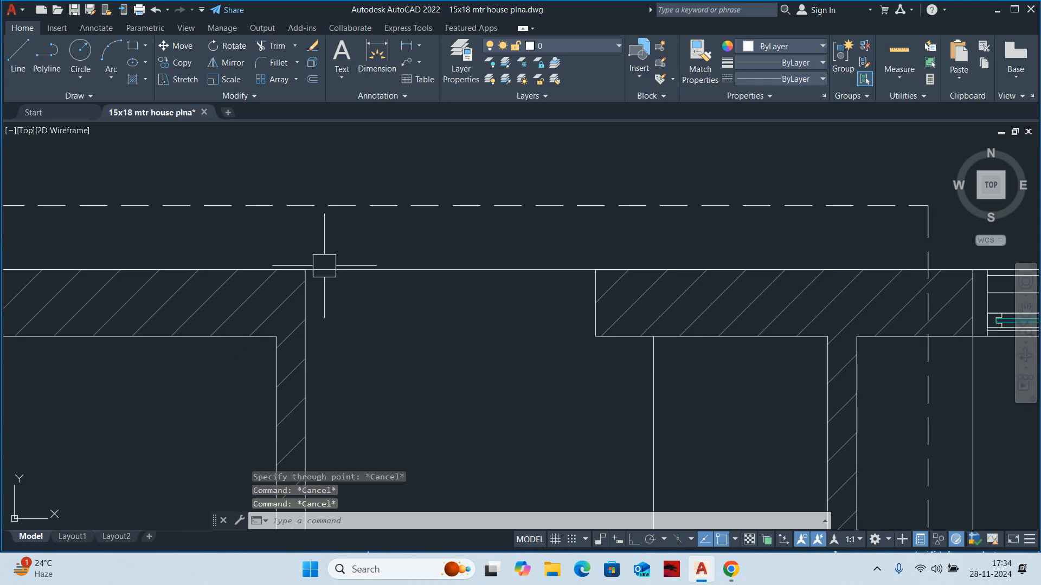
pyautogui.click(324, 269)
pyautogui.press('Delete')
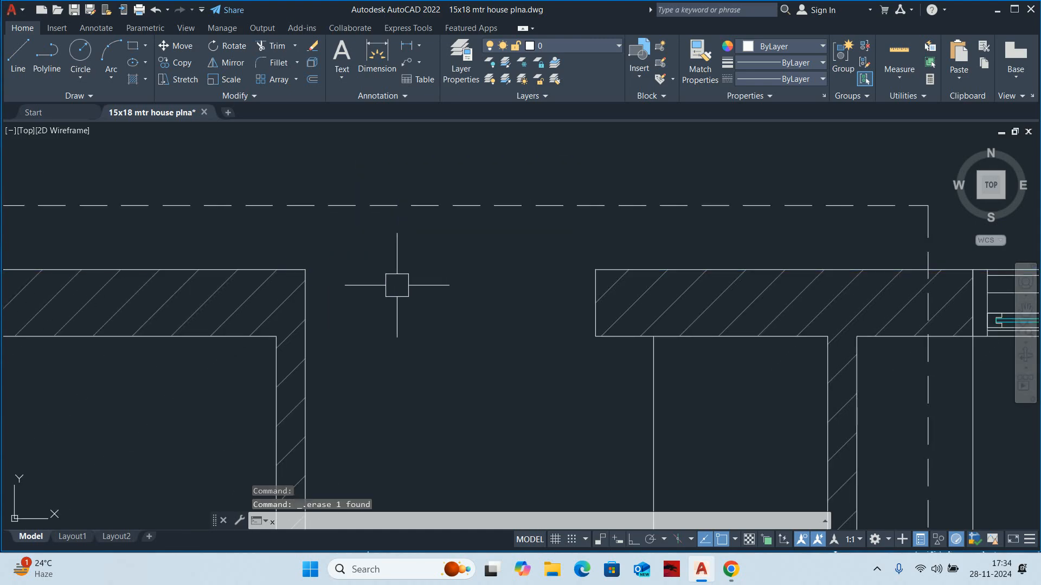
# Draw a horizontal construction line through the outer wall corner at the pantry opening of the copied ground floor plan
pyautogui.write('xl')
pyautogui.press('Return')
pyautogui.write('h')
pyautogui.press('Return')
pyautogui.scroll(5, 304, 263)
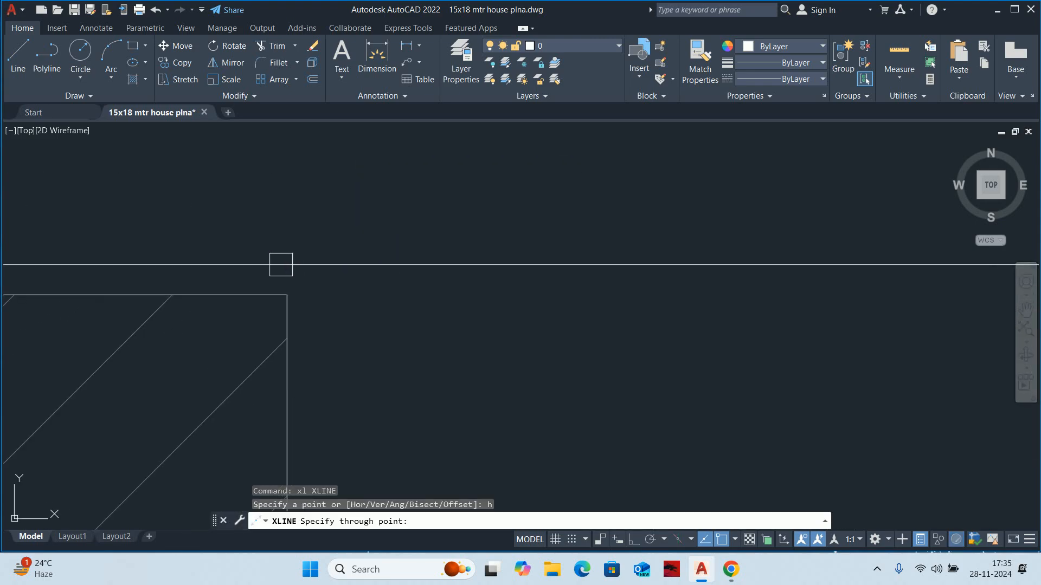
pyautogui.click(287, 293)
pyautogui.scroll(4, 284, 292)
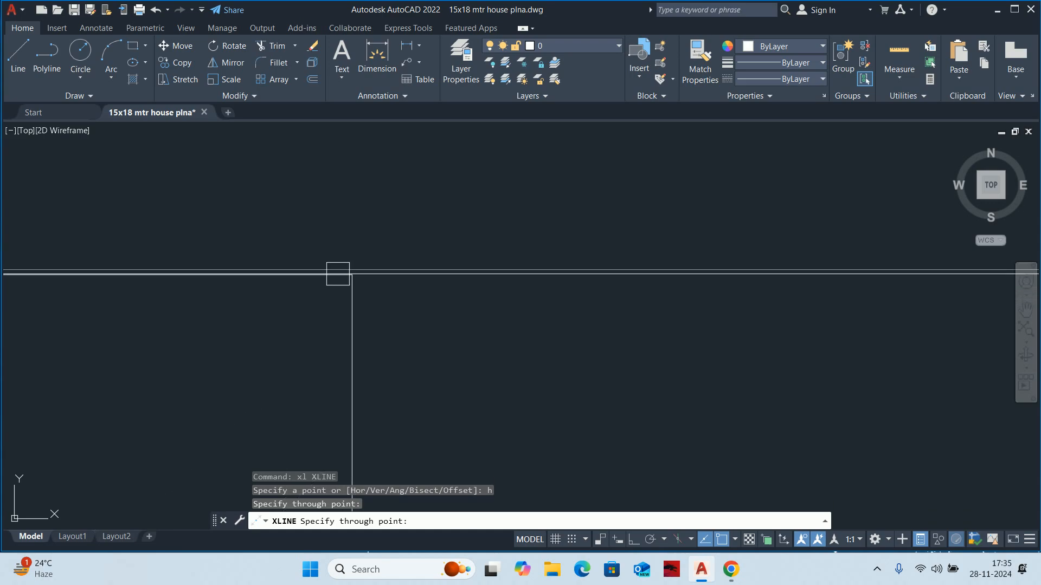
pyautogui.scroll(2, 347, 269)
pyautogui.press('Escape')
# Erase the stray construction line lying just above the wall corner
pyautogui.scroll(5, 367, 274)
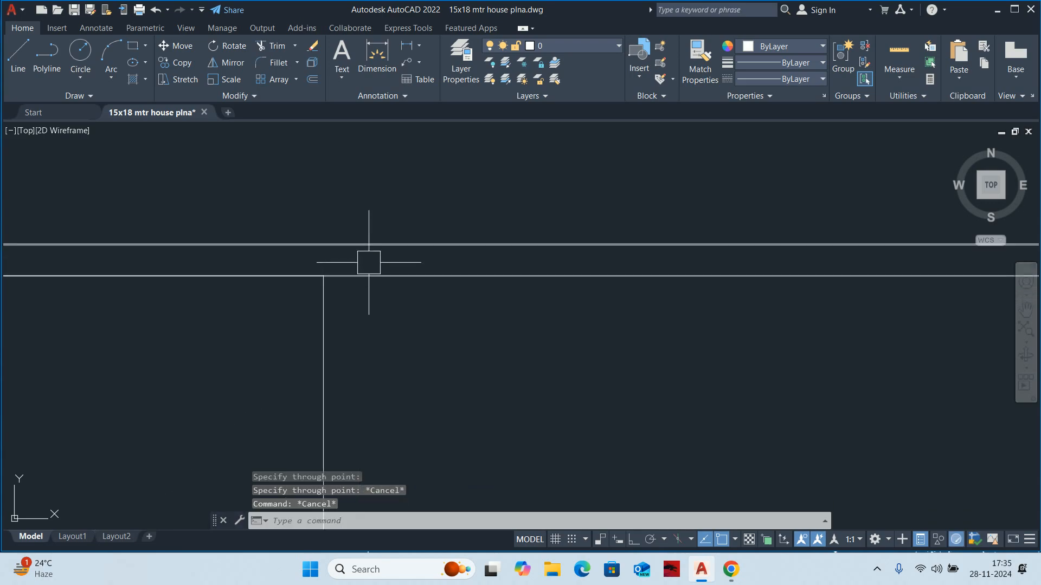
pyautogui.click(364, 244)
pyautogui.press('Delete')
pyautogui.scroll(-6, 399, 255)
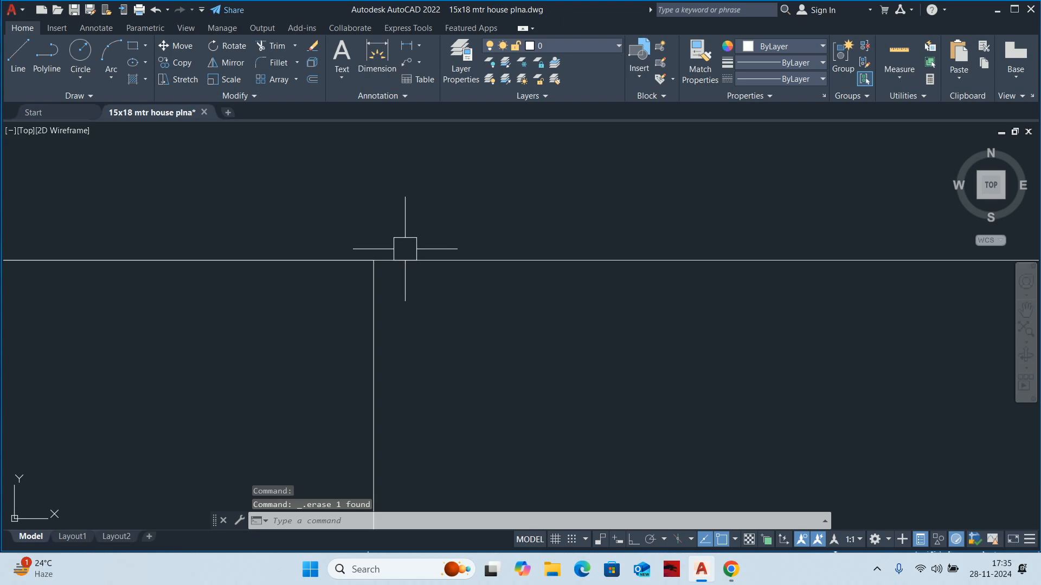
# Move the separate kitchen and pantry plan beside the copied ground floor plan, snapping its upper outer wall corner onto the horizontal construction line
pyautogui.scroll(-5, 399, 260)
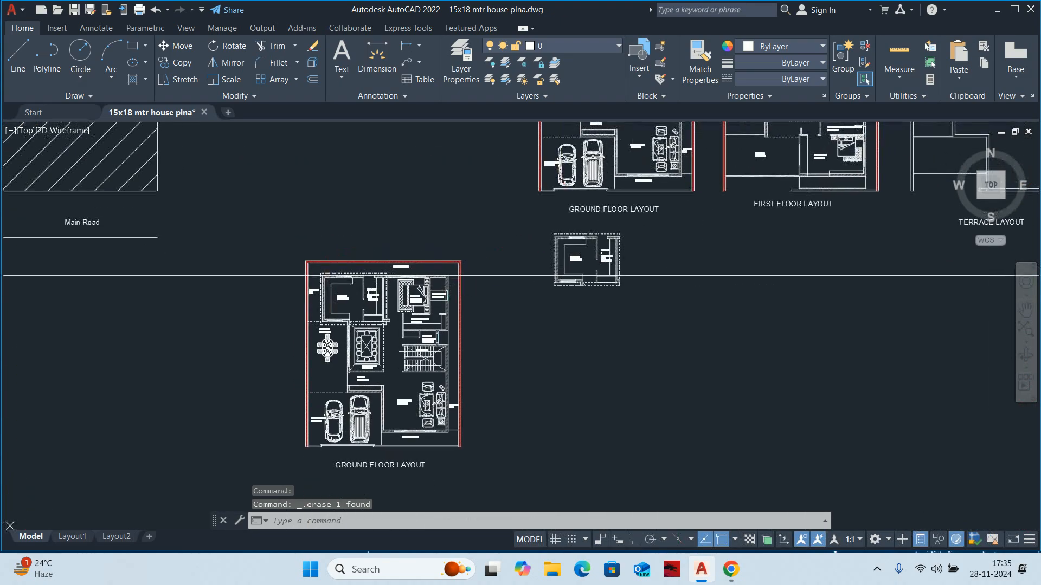
pyautogui.write('m')
pyautogui.press('Return')
pyautogui.scroll(4, 539, 263)
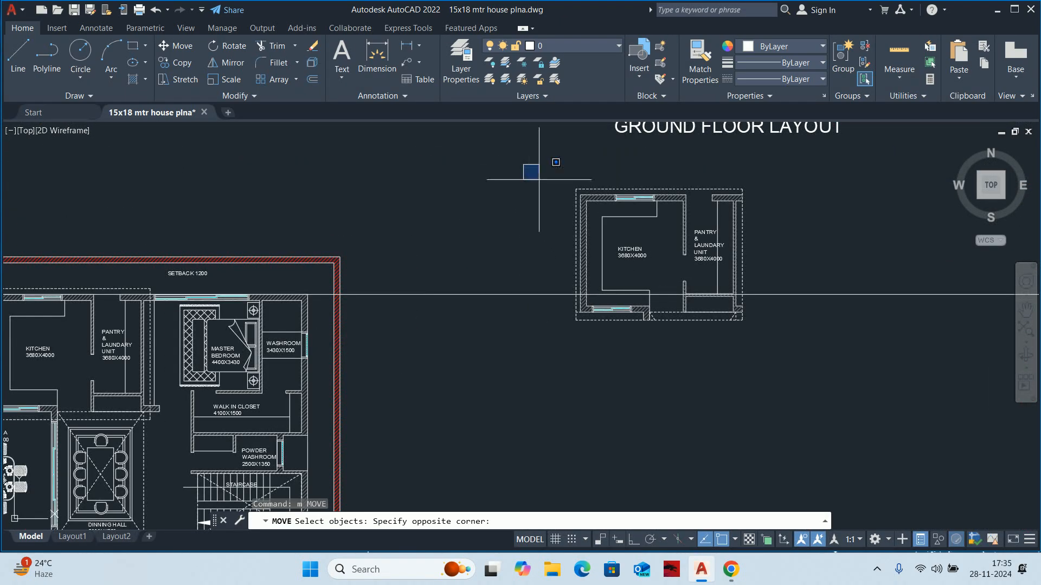
pyautogui.click(765, 383)
pyautogui.scroll(4, 749, 220)
pyautogui.press('Return')
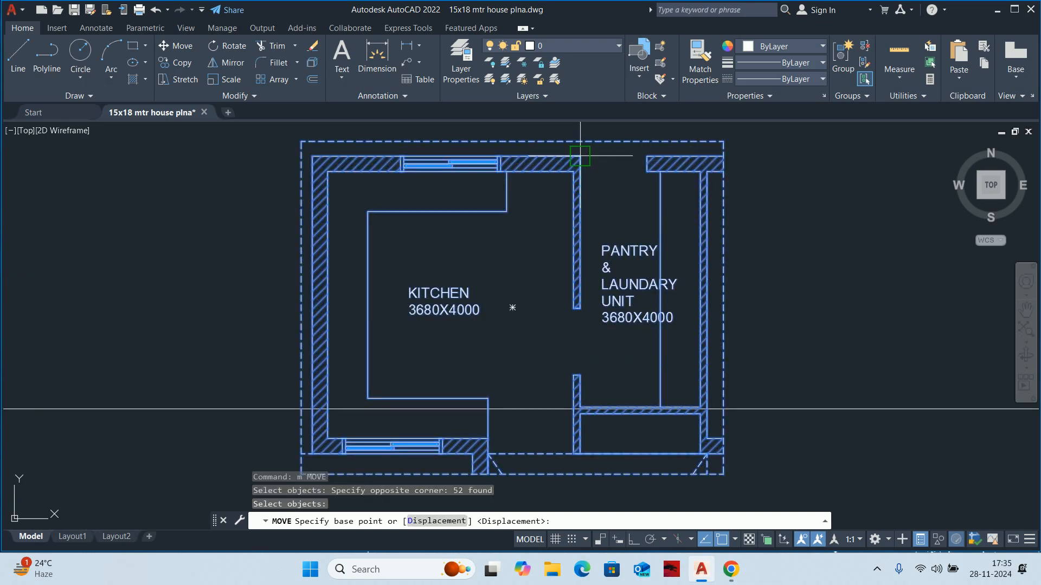
pyautogui.scroll(5, 581, 155)
pyautogui.click(580, 168)
pyautogui.scroll(-10, 542, 266)
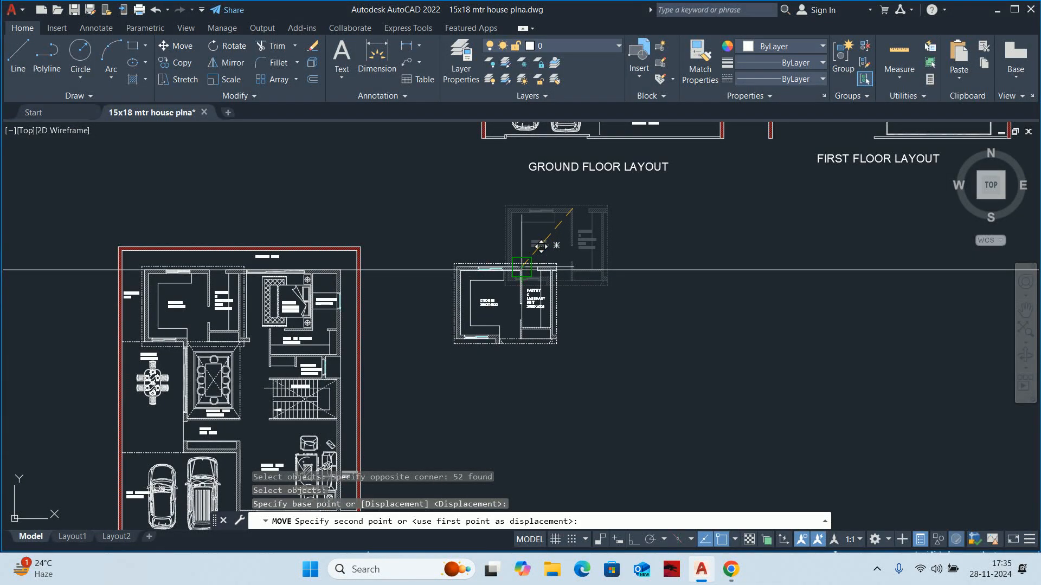
pyautogui.scroll(7, 541, 247)
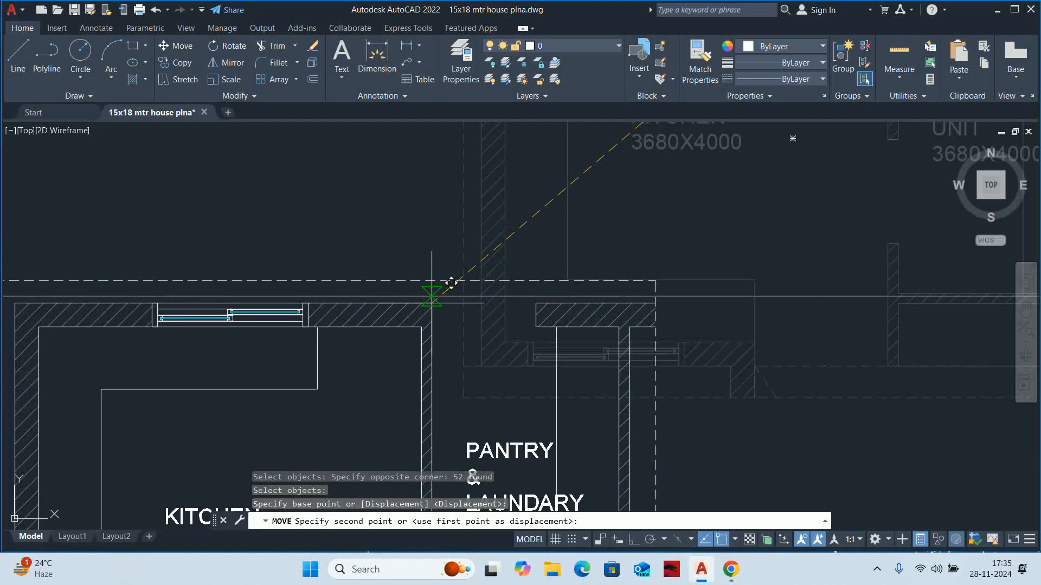
pyautogui.scroll(-8, 612, 274)
pyautogui.press('Escape')
pyautogui.press('Escape')
# Erase the horizontal construction line running through both plans
pyautogui.click(739, 305)
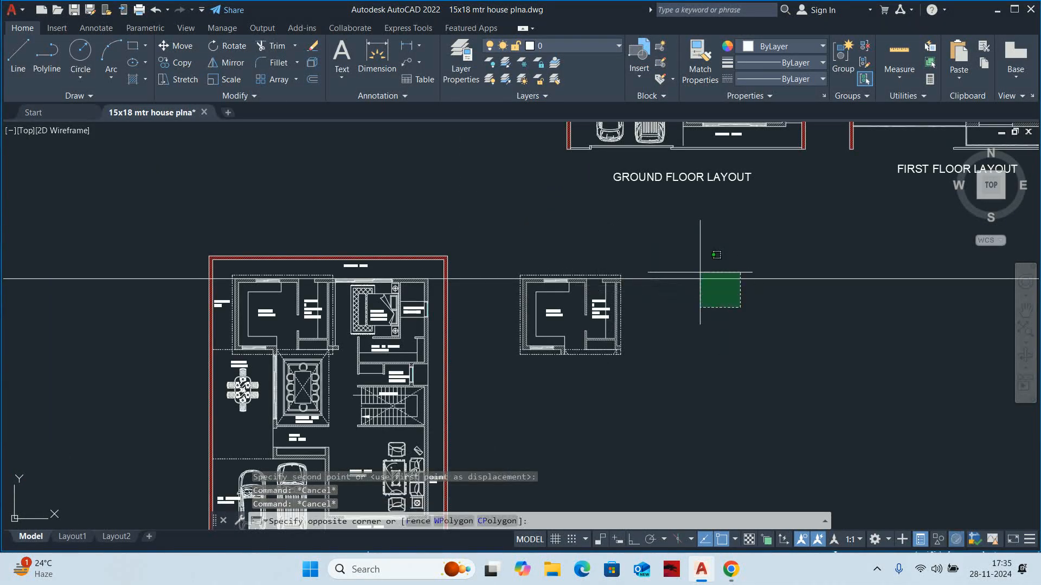
pyautogui.click(686, 259)
pyautogui.press('Delete')
pyautogui.scroll(5, 593, 285)
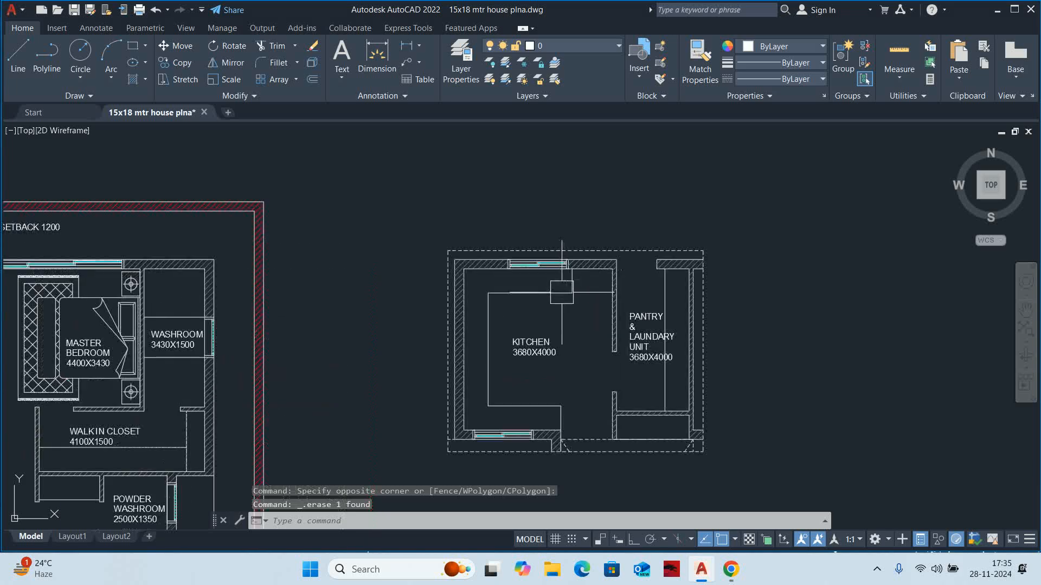
pyautogui.press('Escape')
pyautogui.press('Escape')
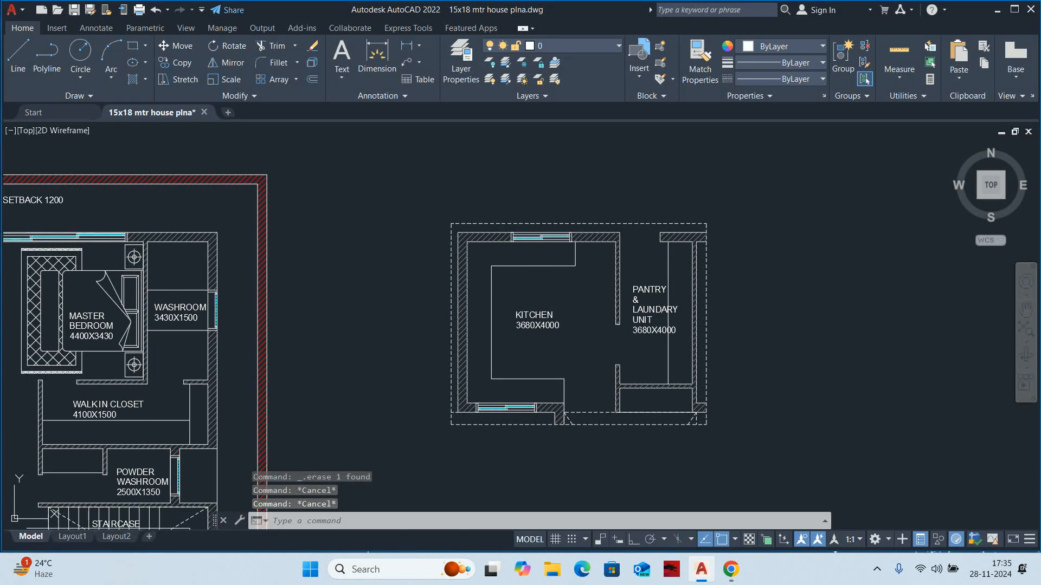
# Place a multiline text box in the small compartment below the pantry of the separate plan, with text height 100
pyautogui.moveTo(575, 288); pyautogui.dragTo(546, 302, button='middle')
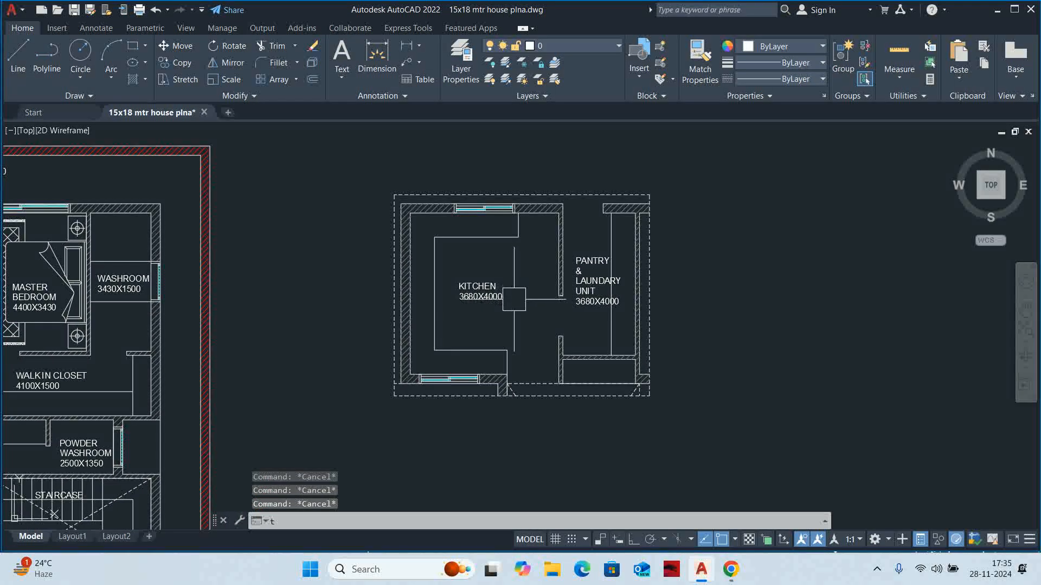
pyautogui.write('t')
pyautogui.press('Return')
pyautogui.scroll(8, 558, 337)
pyautogui.click(505, 342)
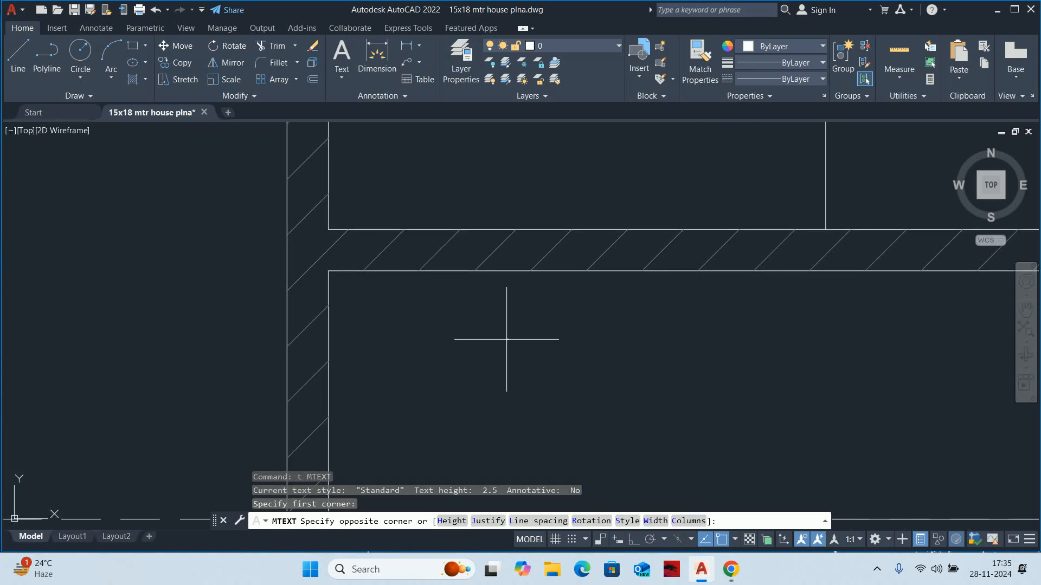
pyautogui.scroll(-2, 457, 333)
pyautogui.click(664, 381)
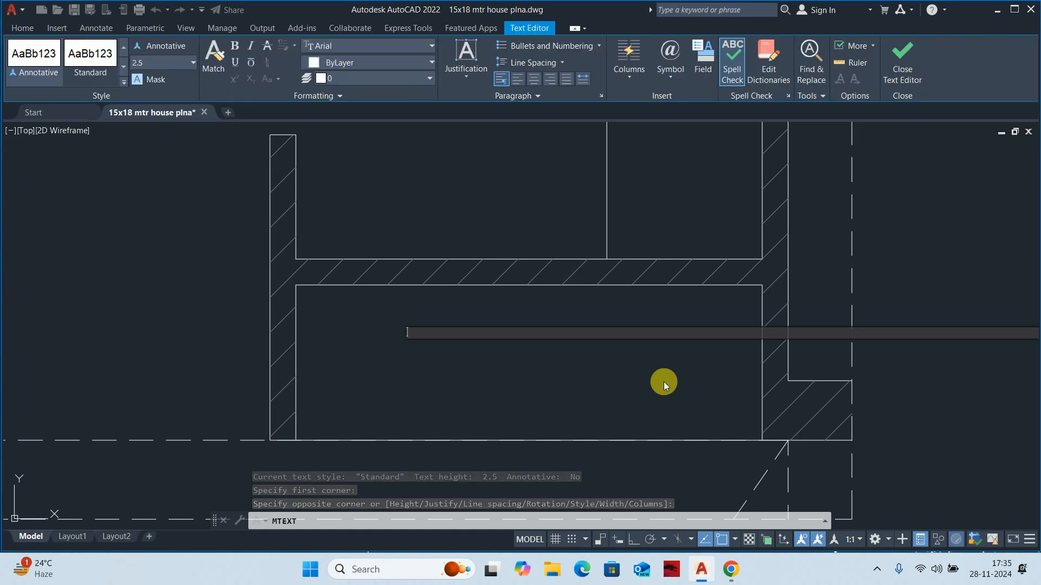
pyautogui.click(166, 69)
pyautogui.write('100')
pyautogui.press('Return')
# Enter CROCKERY UNIT as the compartment's label and finish the text
pyautogui.write('cro')
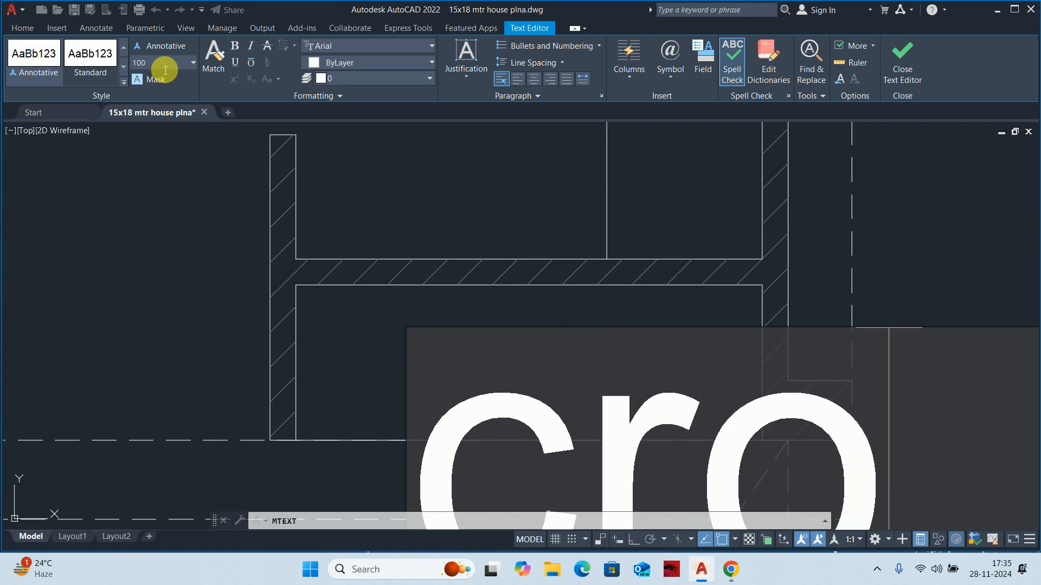
pyautogui.press('BackSpace')
pyautogui.press('BackSpace')
pyautogui.press('BackSpace')
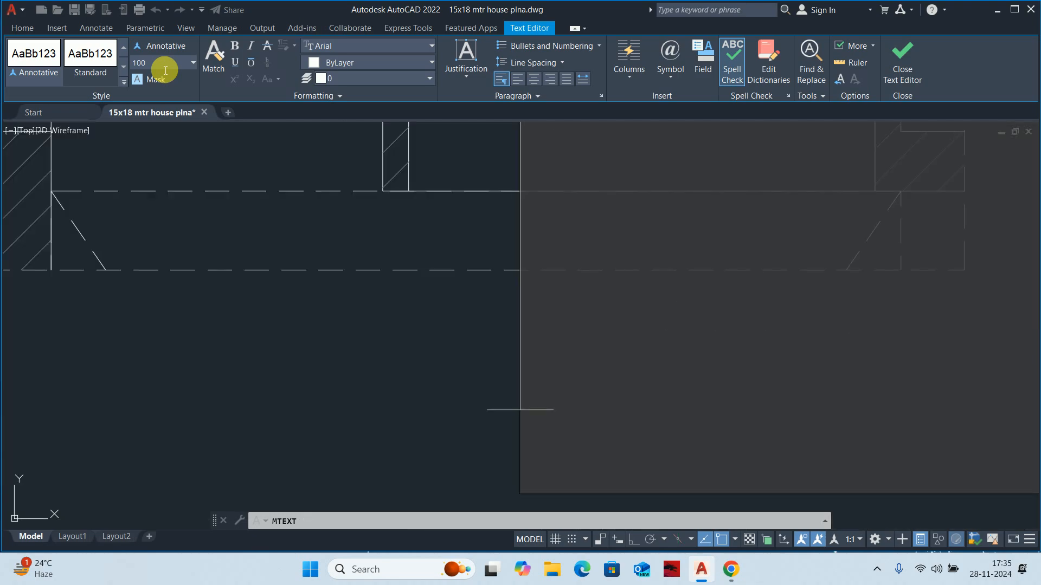
pyautogui.write('CROCKER')
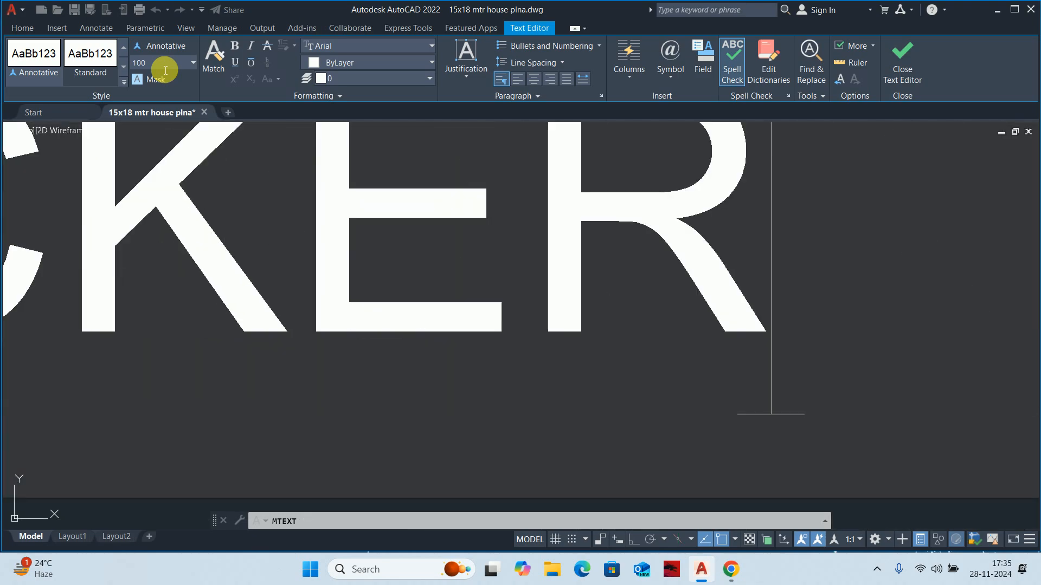
pyautogui.write('Y UNIT')
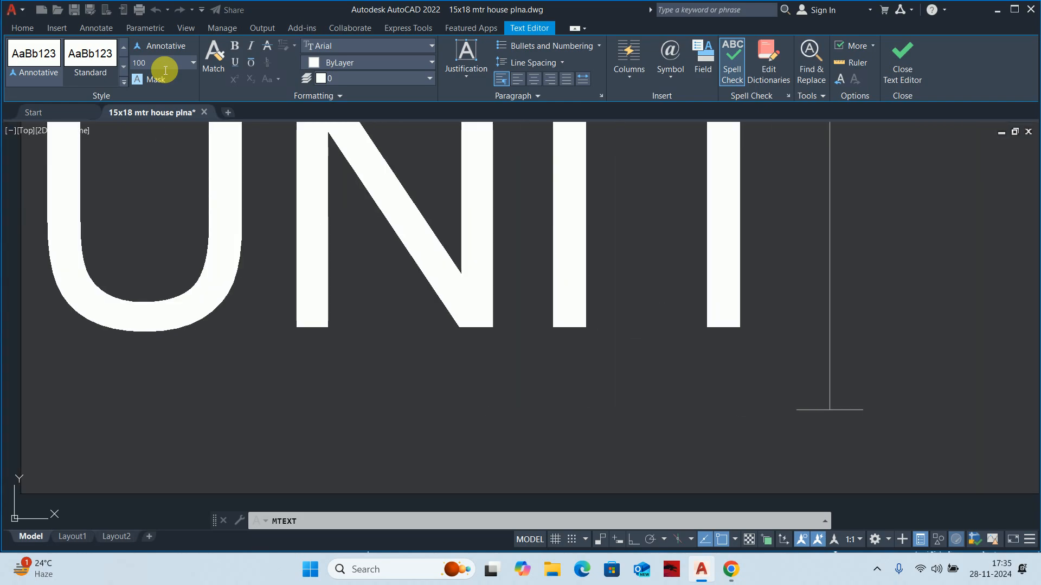
pyautogui.click(898, 68)
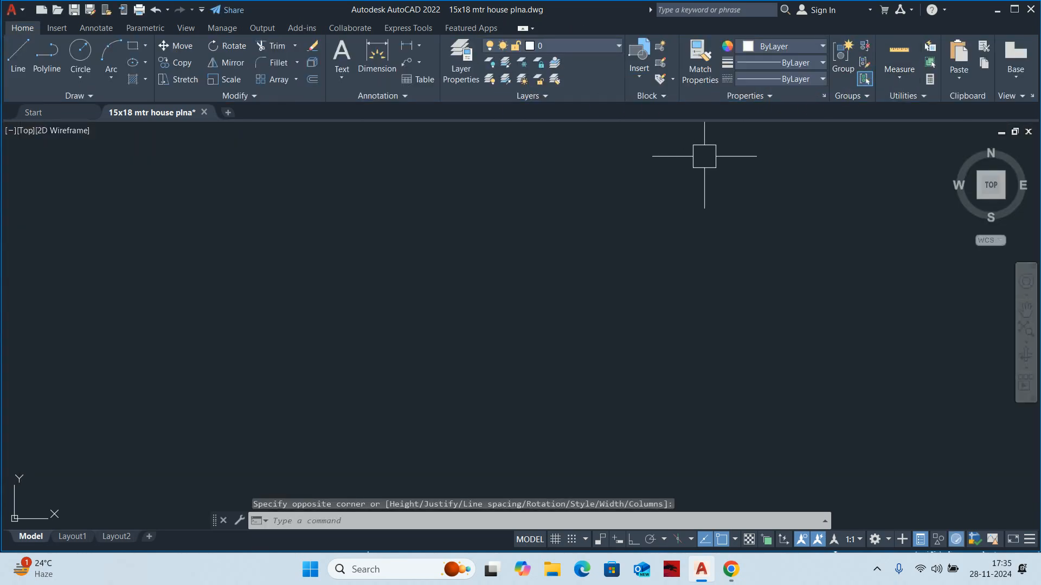
pyautogui.scroll(-5, 705, 156)
pyautogui.scroll(8, 504, 255)
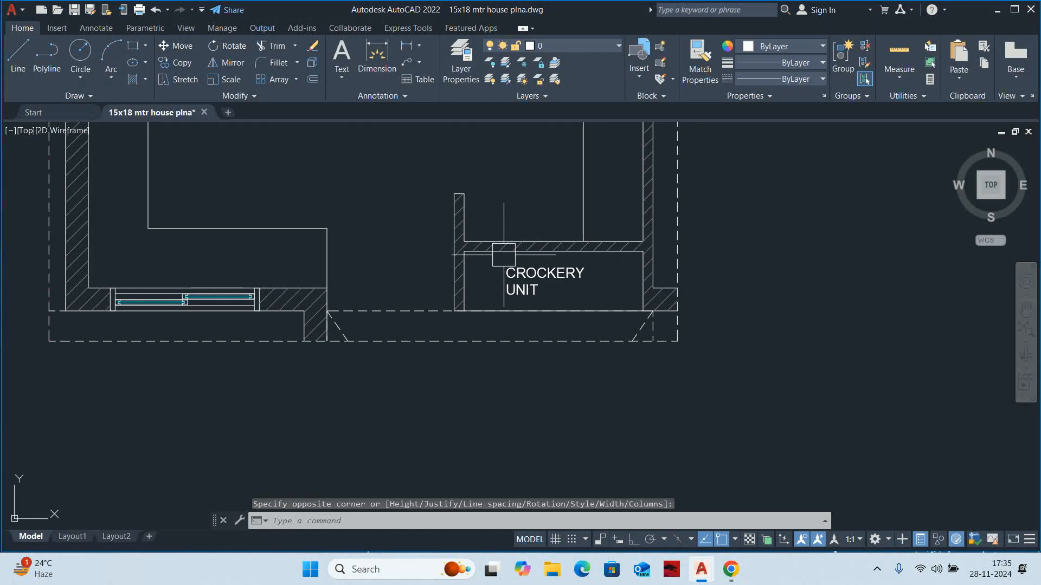
pyautogui.press('Escape')
pyautogui.press('Escape')
pyautogui.press('Escape')
pyautogui.scroll(-3, 504, 255)
pyautogui.scroll(1, 437, 314)
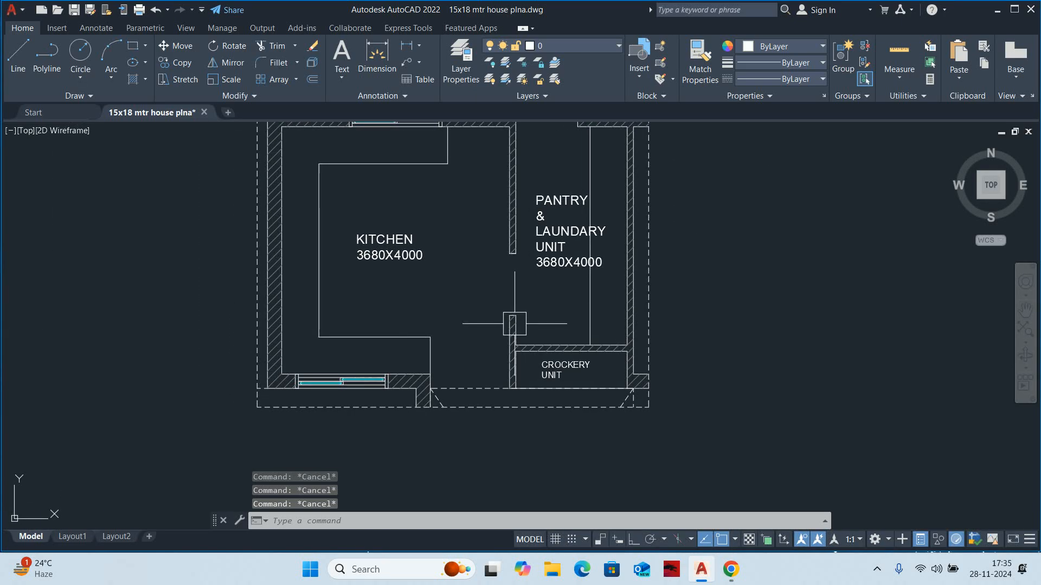
# Copy the CROCKERY UNIT label into the kitchen's upper corner, between the counter end and the pantry wall
pyautogui.write('CO')
pyautogui.press('Return')
pyautogui.click(547, 369)
pyautogui.press('Return')
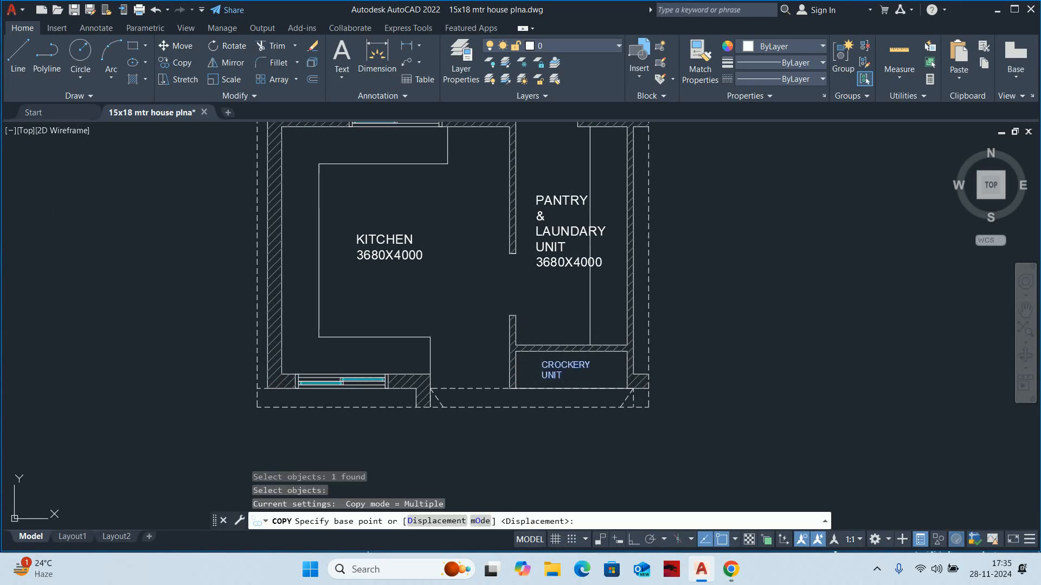
pyautogui.click(542, 377)
pyautogui.moveTo(455, 260); pyautogui.dragTo(455, 380, button='middle')
pyautogui.scroll(4, 472, 260)
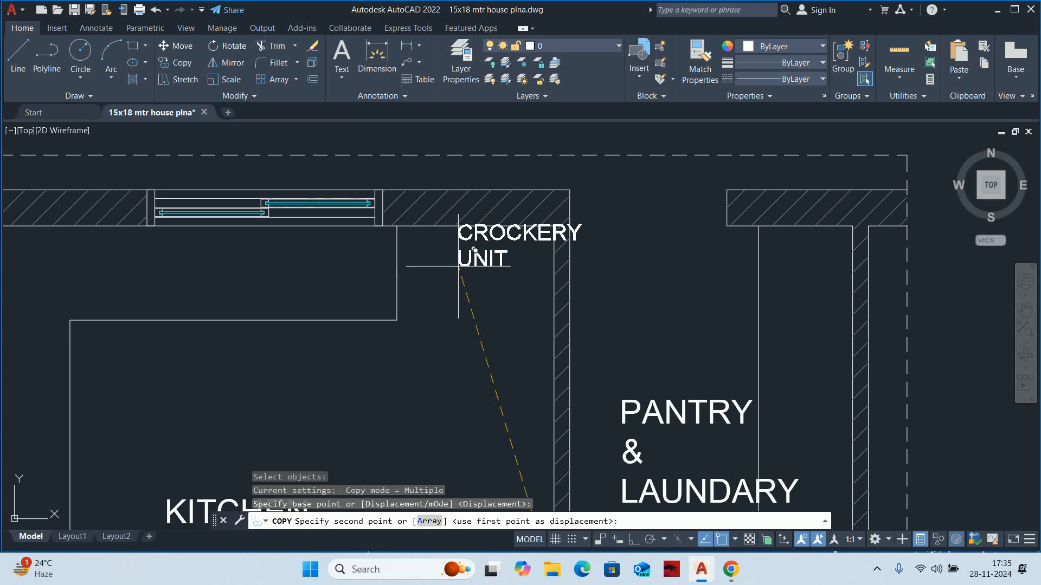
pyautogui.click(414, 296)
pyautogui.press('Escape')
# Change the text of the copied label in the kitchen corner to FRIDGE
pyautogui.doubleClick(434, 287)
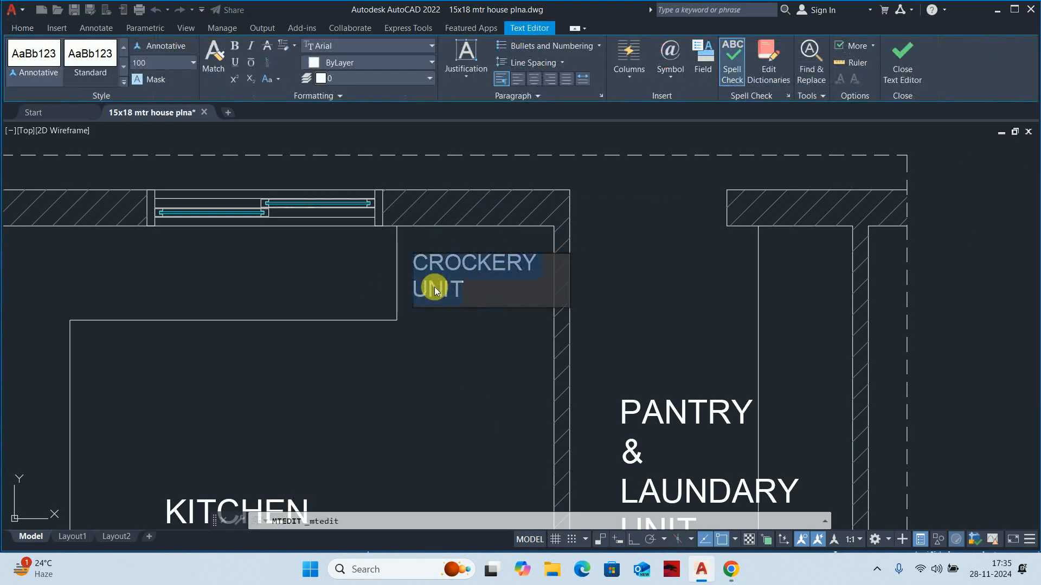
pyautogui.write('FRIDGE')
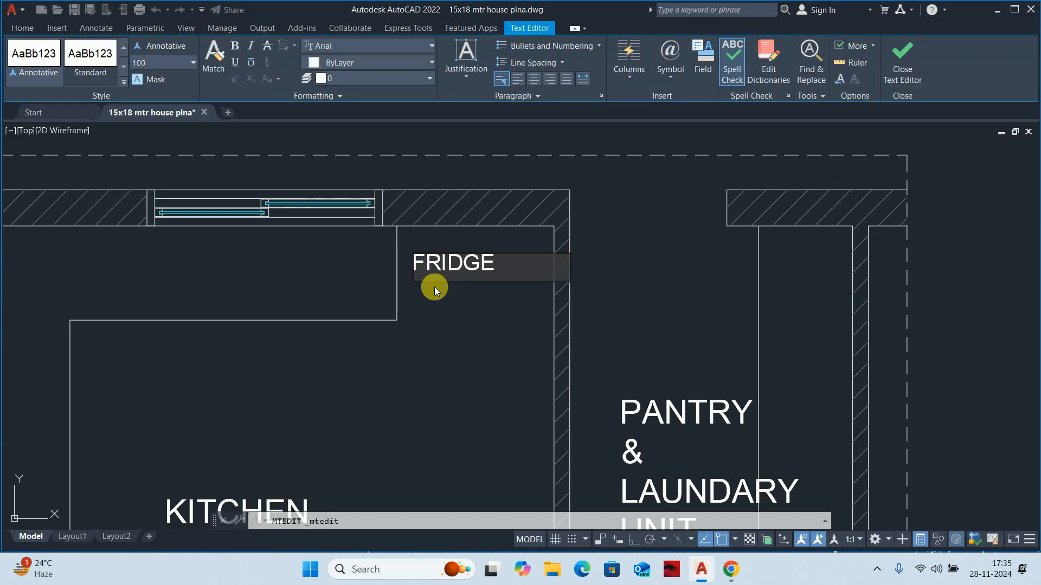
pyautogui.click(431, 312)
# Move the FRIDGE label slightly away from the counter, towards the middle of the kitchen corner space
pyautogui.write('m')
pyautogui.press('Return')
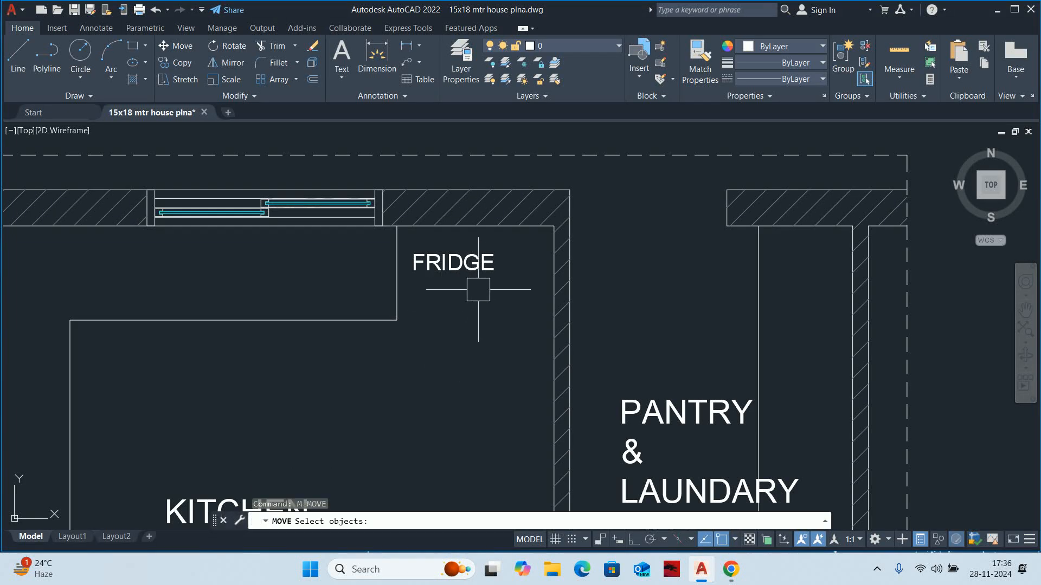
pyautogui.click(467, 267)
pyautogui.press('Return')
pyautogui.click(461, 324)
pyautogui.click(487, 332)
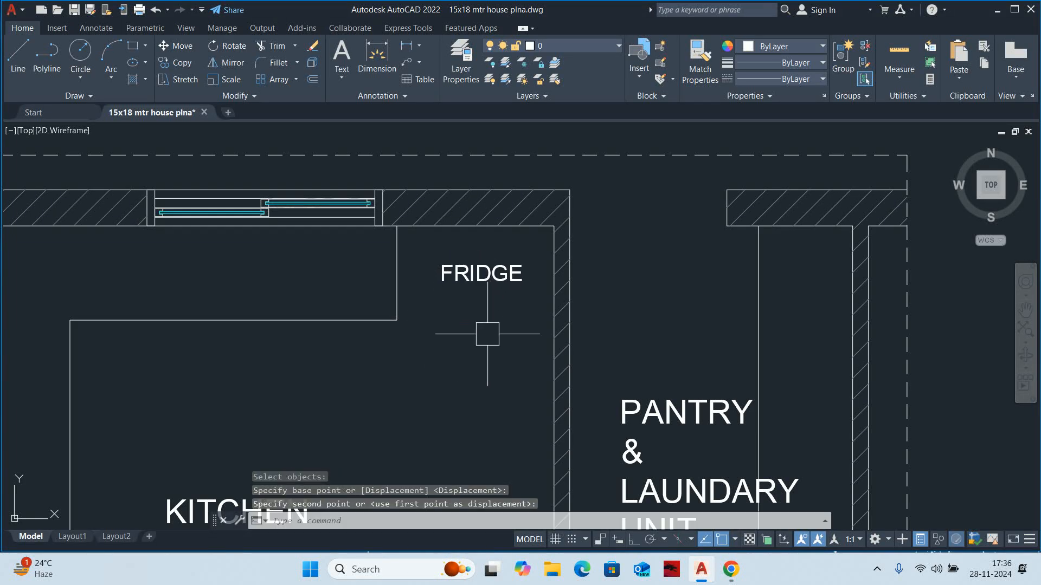
# Measure the inner edge of the counter run along the kitchen's window wall with a linear dimension, without placing it
pyautogui.scroll(-2, 487, 332)
pyautogui.moveTo(513, 319); pyautogui.dragTo(618, 298, button='middle')
pyautogui.press('Escape')
pyautogui.scroll(2, 523, 270)
pyautogui.moveTo(527, 266); pyautogui.dragTo(568, 286, button='middle')
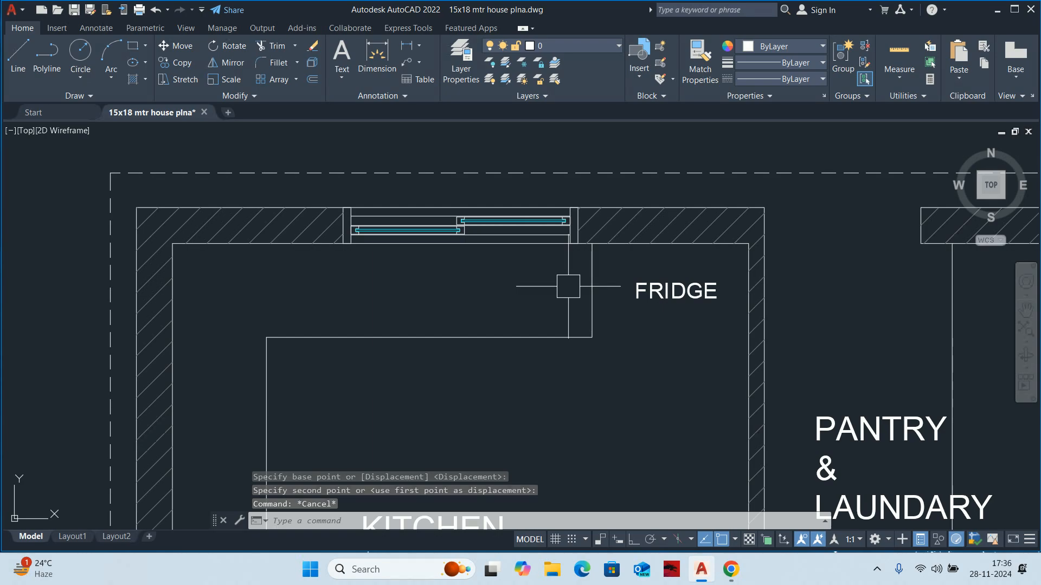
pyautogui.press('Escape')
pyautogui.write('dli')
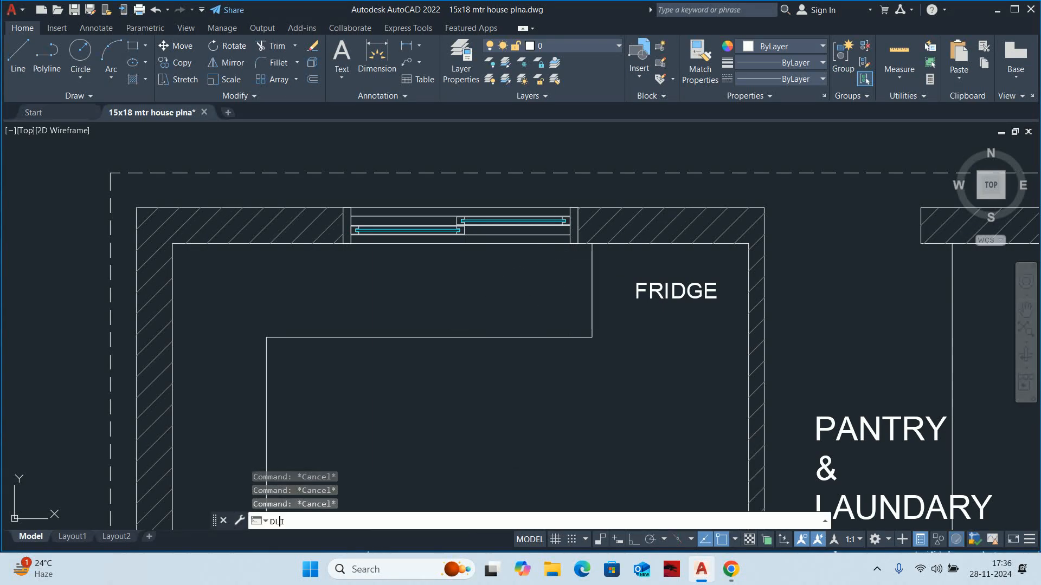
pyautogui.press('Return')
pyautogui.press('Return')
pyautogui.click(428, 343)
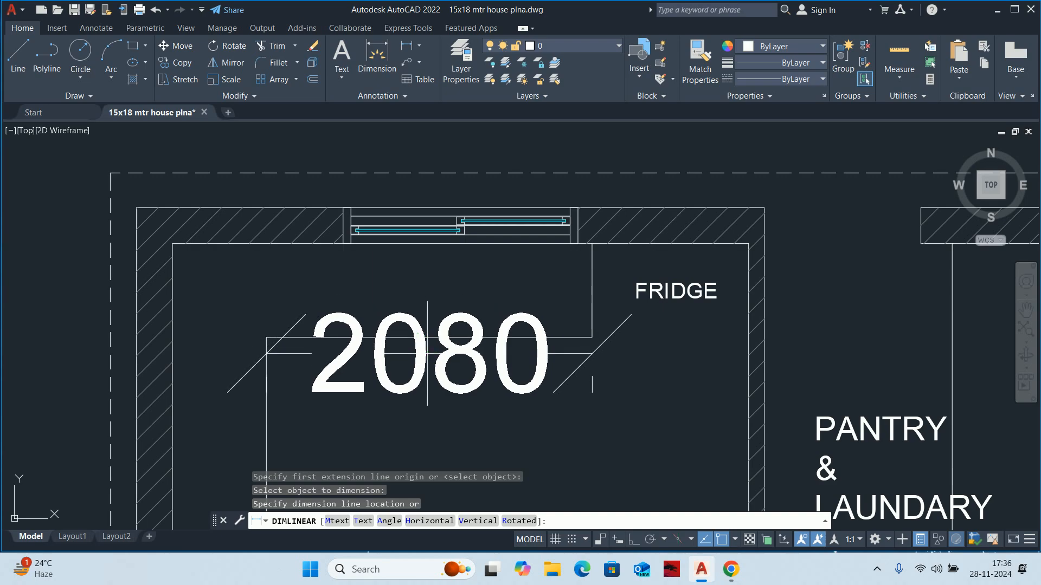
pyautogui.scroll(2, 434, 375)
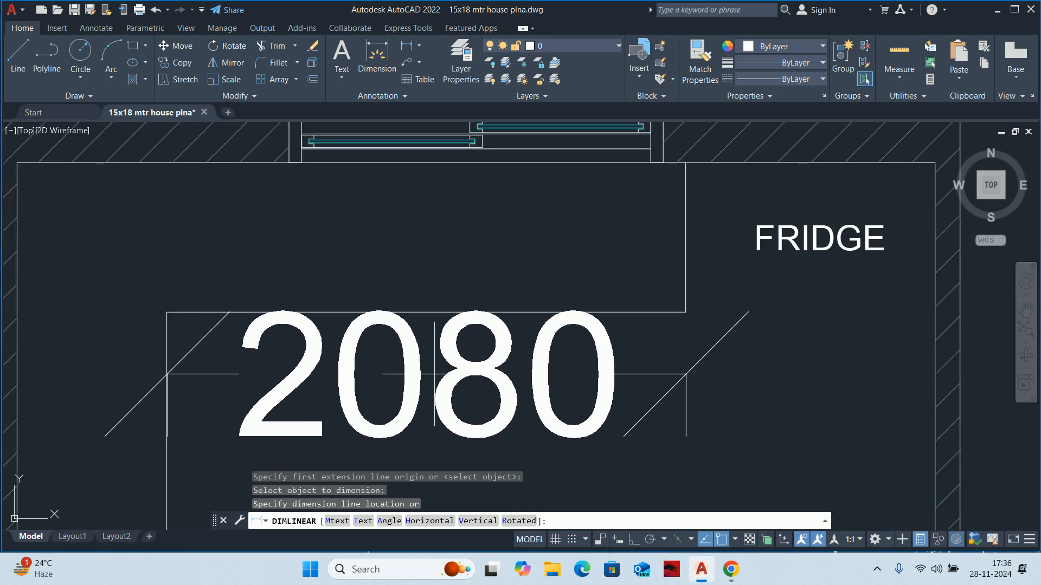
pyautogui.press('Escape')
pyautogui.press('Escape')
pyautogui.press('Escape')
pyautogui.scroll(-4, 558, 239)
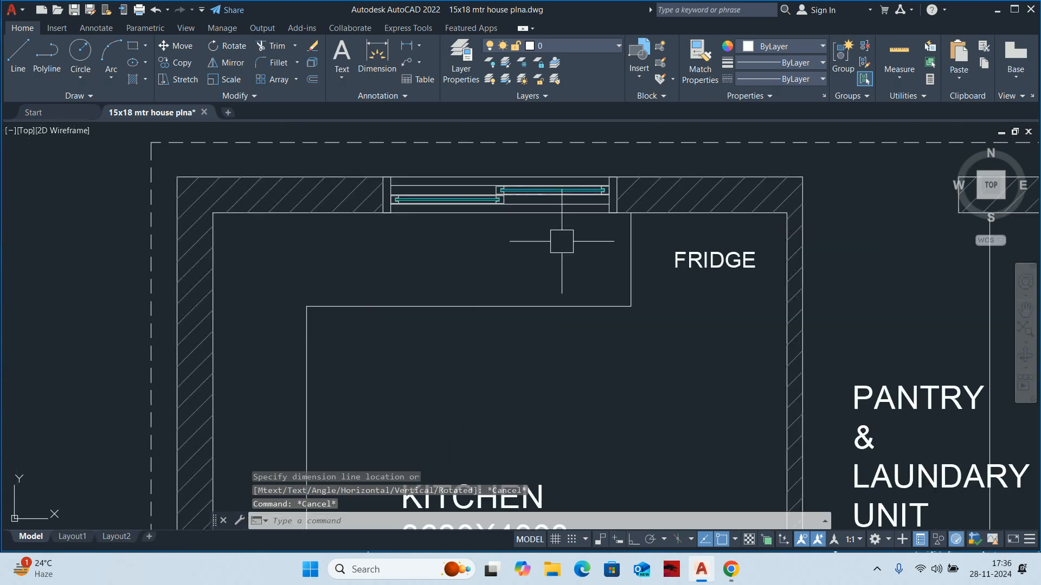
# Offset the counter's short end edge beside the fridge space by 640, inward along the counter run
pyautogui.press('Return')
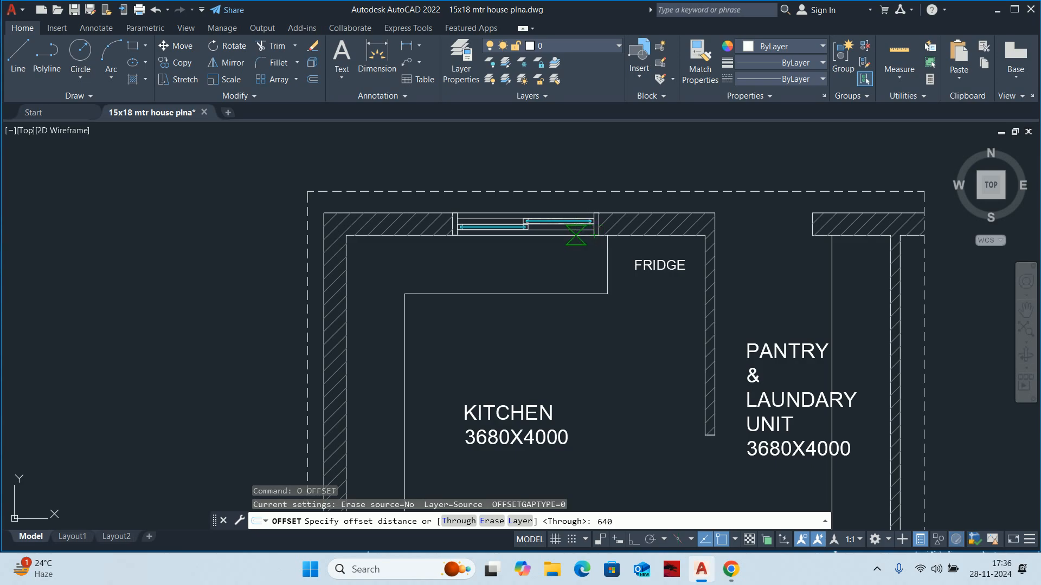
pyautogui.write('640')
pyautogui.press('Return')
pyautogui.scroll(4, 581, 253)
pyautogui.click(647, 263)
pyautogui.click(566, 262)
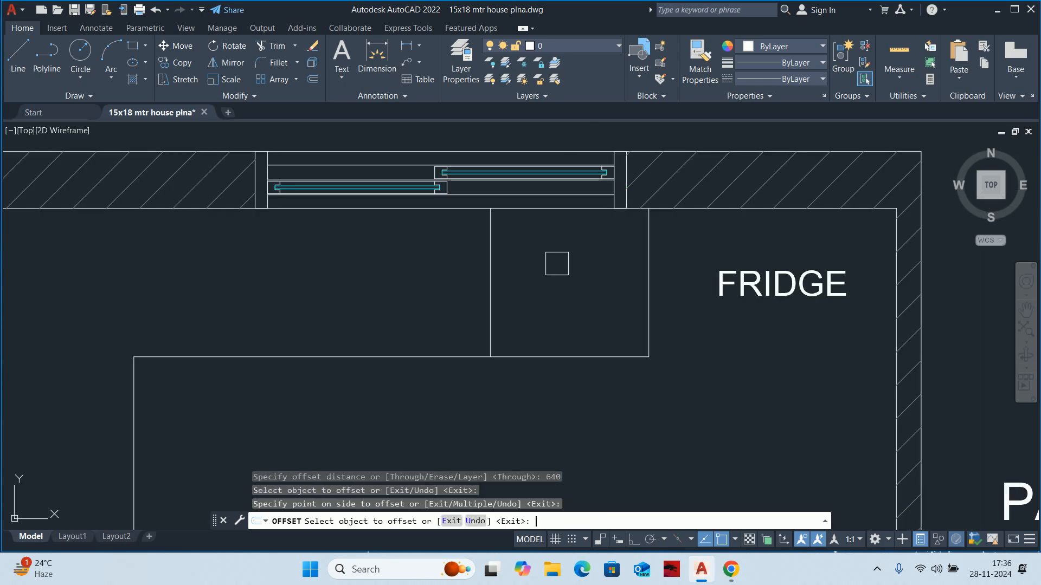
pyautogui.scroll(-3, 557, 263)
pyautogui.press('Escape')
pyautogui.scroll(3, 558, 263)
pyautogui.press('Escape')
pyautogui.scroll(-1, 559, 280)
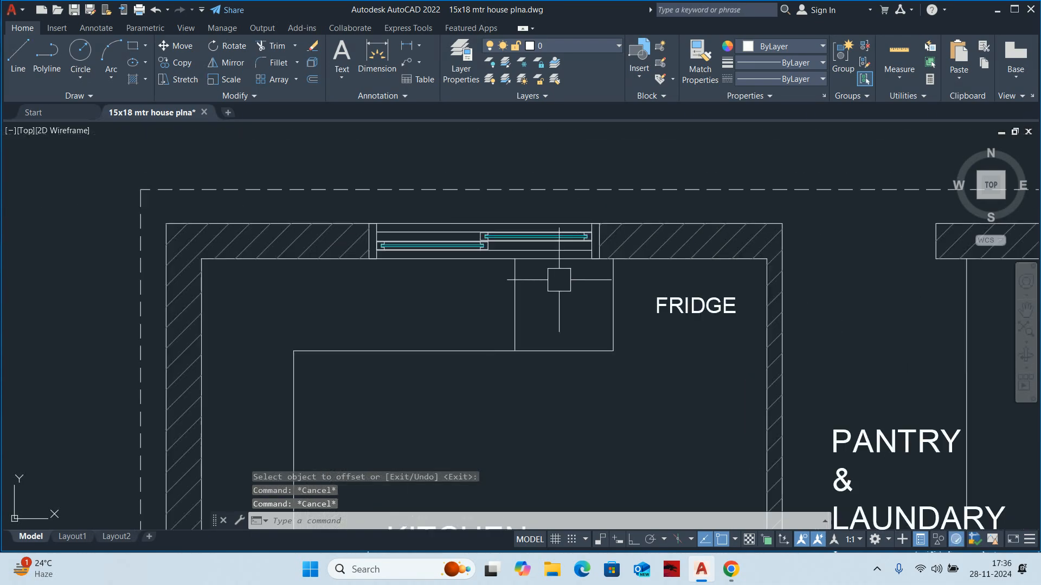
# Start Stretch and select the kitchen's upper wall window in the separate kitchen and pantry plan with a crossing window
pyautogui.scroll(2, 566, 302)
pyautogui.write('s')
pyautogui.press('Return')
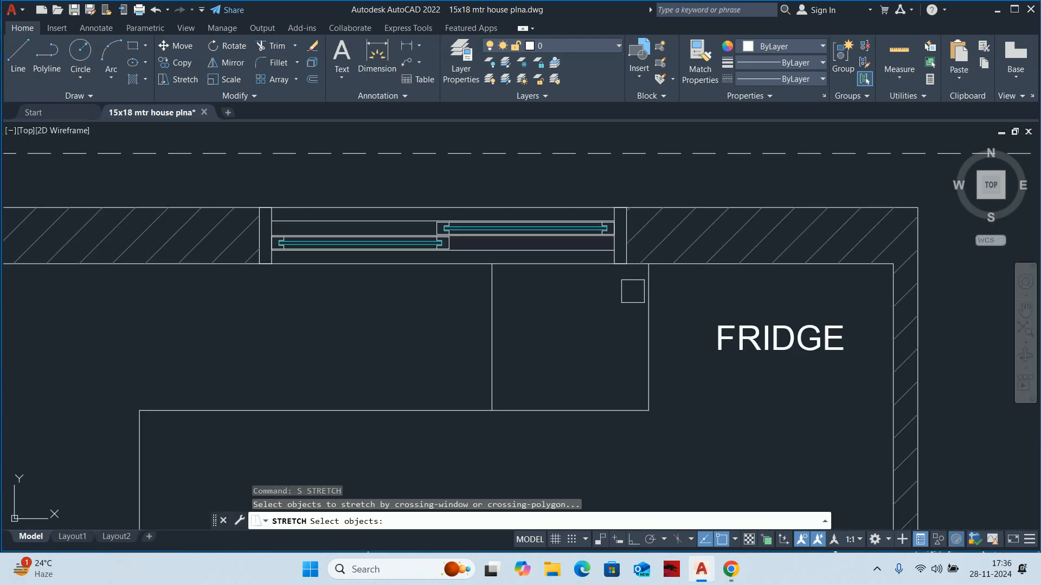
pyautogui.scroll(2, 632, 291)
pyautogui.click(632, 291)
pyautogui.scroll(-4, 608, 256)
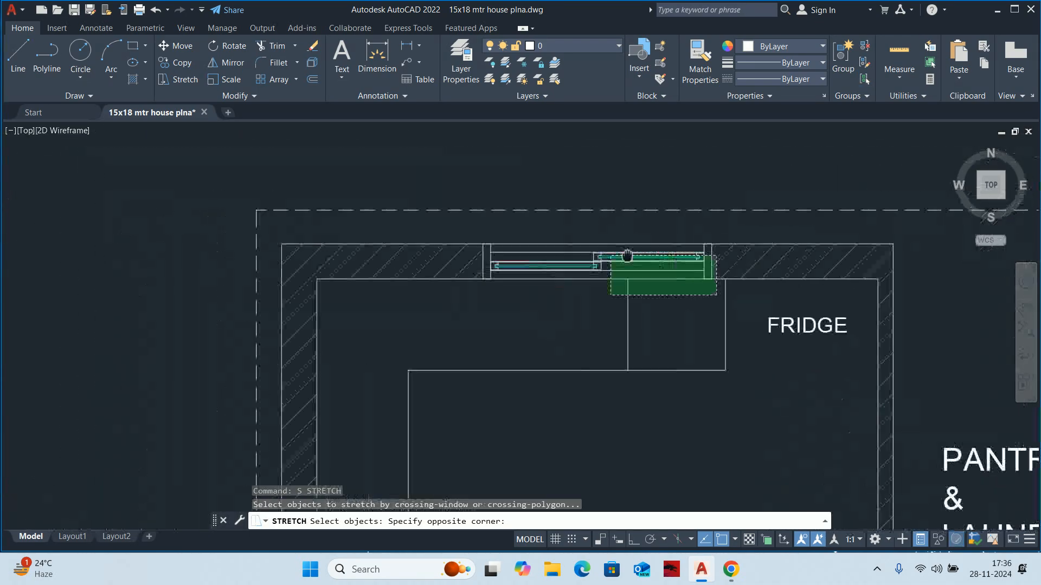
pyautogui.click(468, 222)
# Add the same kitchen window in the original ground floor layout to the stretch selection
pyautogui.scroll(-6, 468, 223)
pyautogui.moveTo(505, 157); pyautogui.dragTo(505, 274, button='middle')
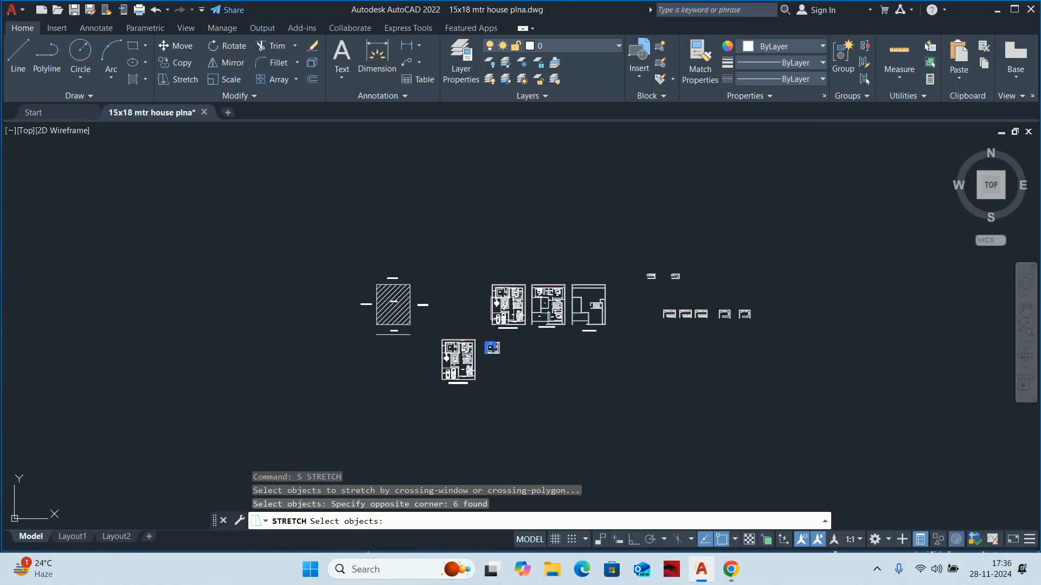
pyautogui.scroll(2, 505, 273)
pyautogui.scroll(8, 506, 275)
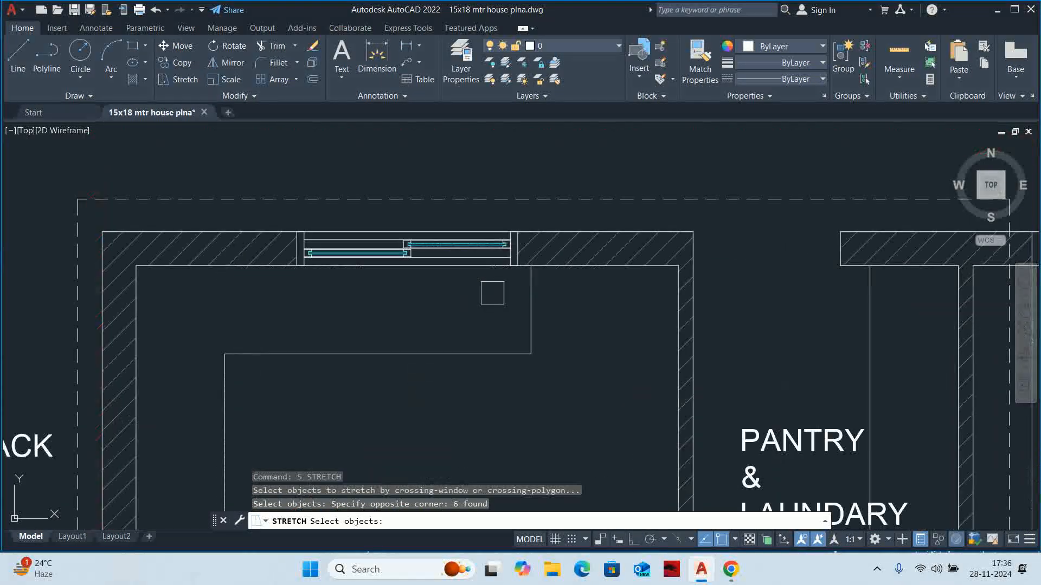
pyautogui.scroll(-4, 521, 281)
pyautogui.click(721, 350)
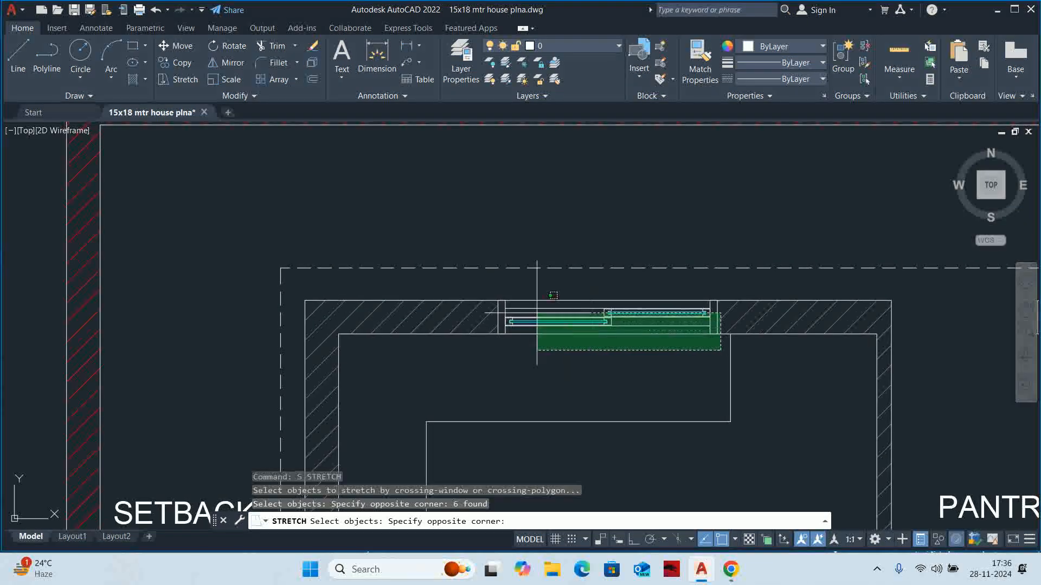
pyautogui.click(492, 297)
# Add the upper kitchen wall window in the copied ground floor key plan to the stretch selection with a crossing window
pyautogui.scroll(-5, 491, 296)
pyautogui.scroll(1, 432, 337)
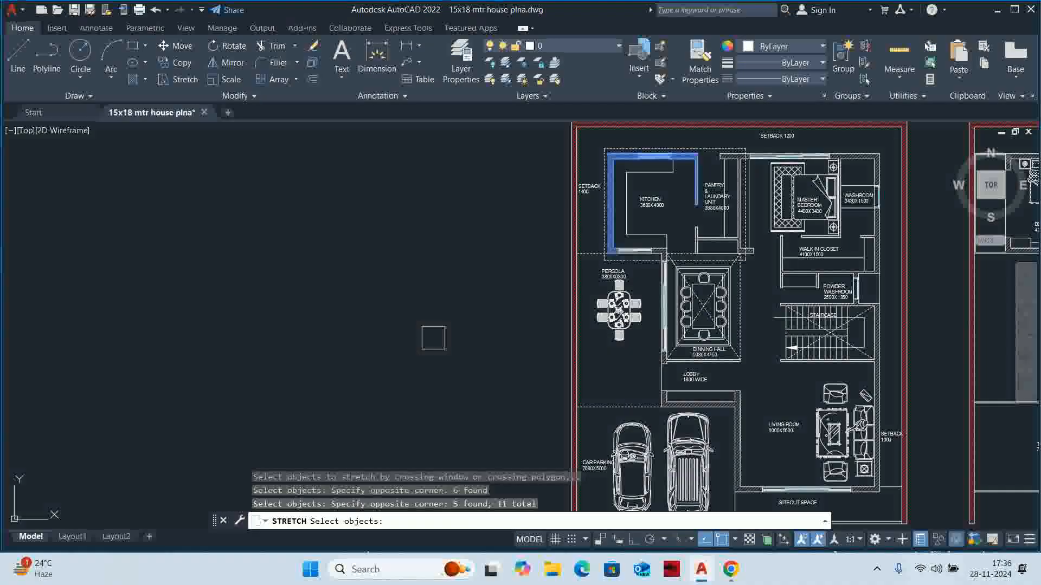
pyautogui.moveTo(432, 337); pyautogui.dragTo(519, 161, button='middle')
pyautogui.scroll(-6, 519, 161)
pyautogui.scroll(6, 599, 206)
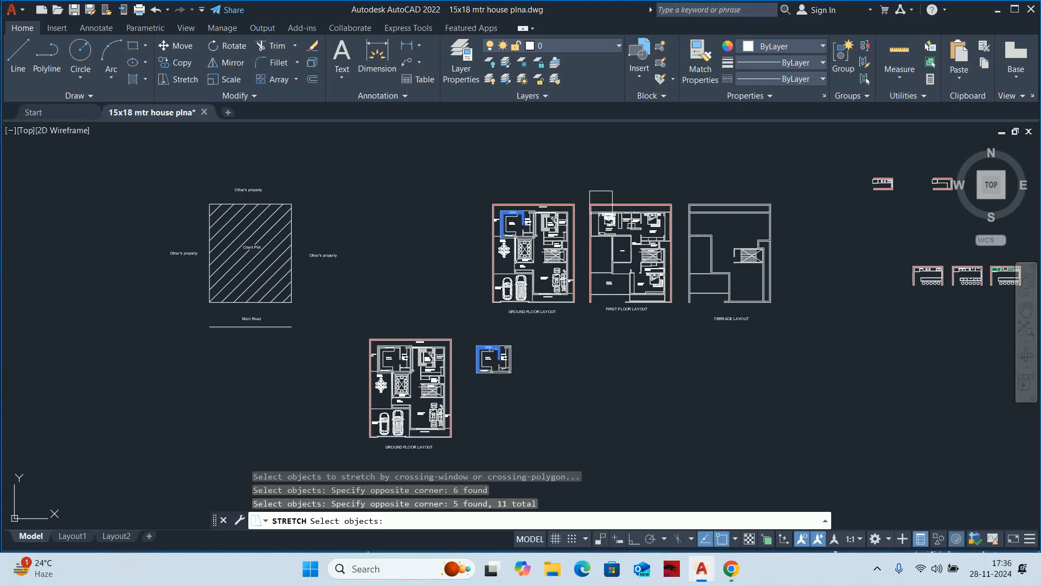
pyautogui.scroll(-8, 603, 202)
pyautogui.scroll(7, 465, 278)
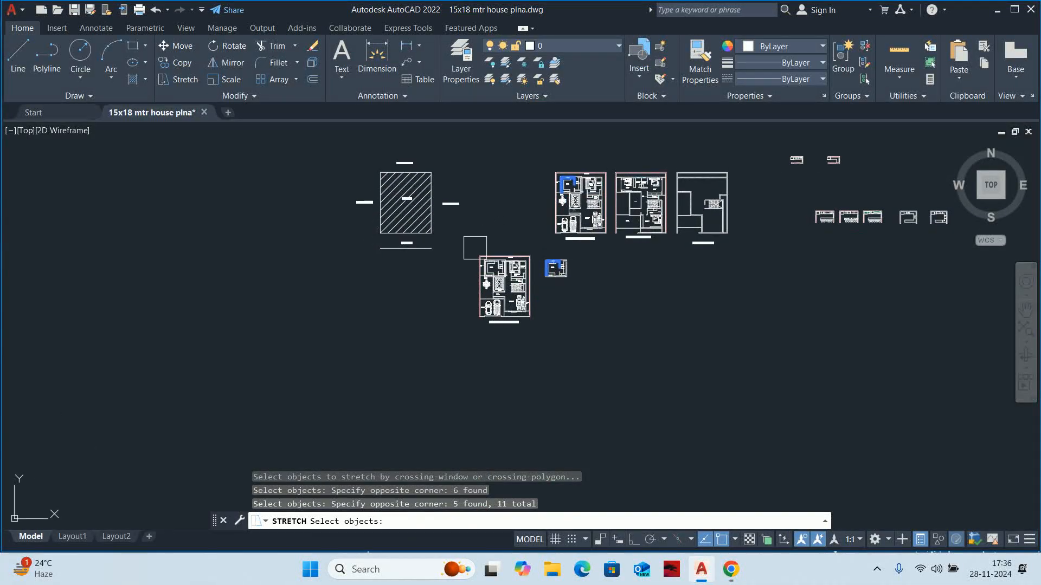
pyautogui.scroll(10, 534, 301)
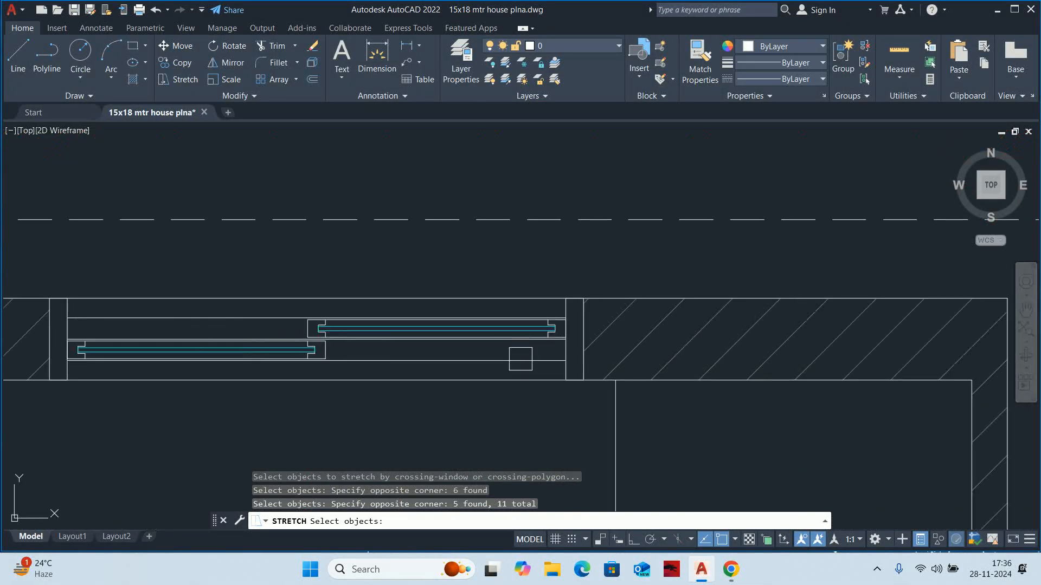
pyautogui.scroll(2, 598, 384)
pyautogui.scroll(-9, 449, 292)
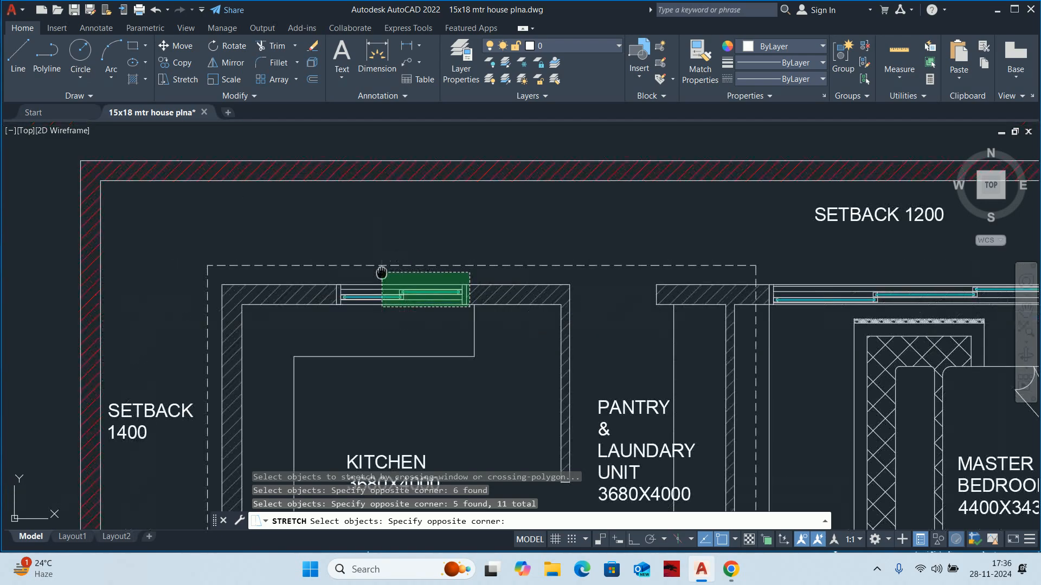
pyautogui.moveTo(381, 271); pyautogui.dragTo(522, 288, button='middle')
pyautogui.click(467, 260)
pyautogui.scroll(-6, 466, 260)
pyautogui.scroll(-4, 527, 262)
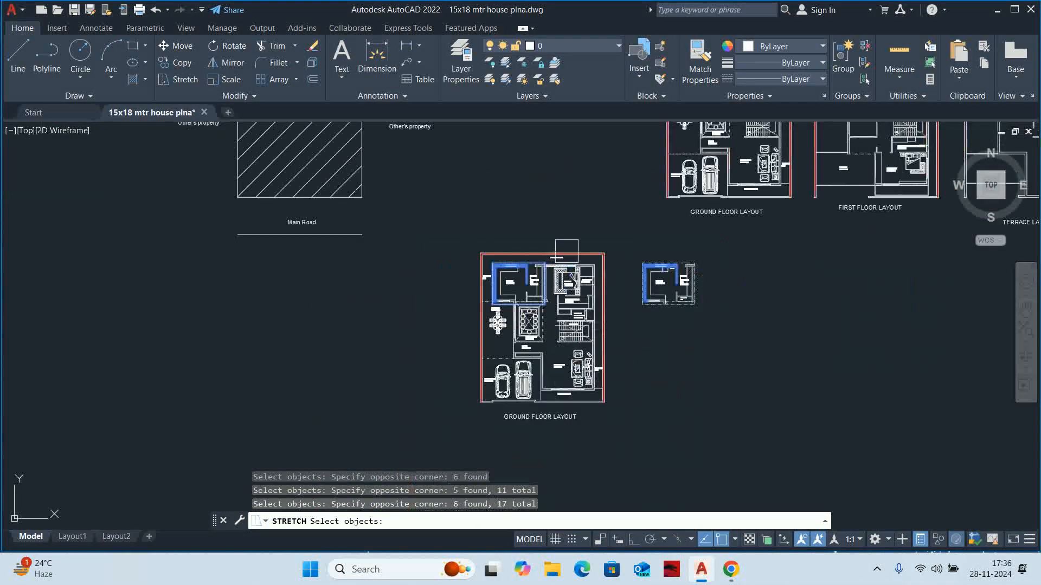
# Stretch the selected upper kitchen windows in all three plans 600 to the left, using Ortho
pyautogui.scroll(15, 669, 258)
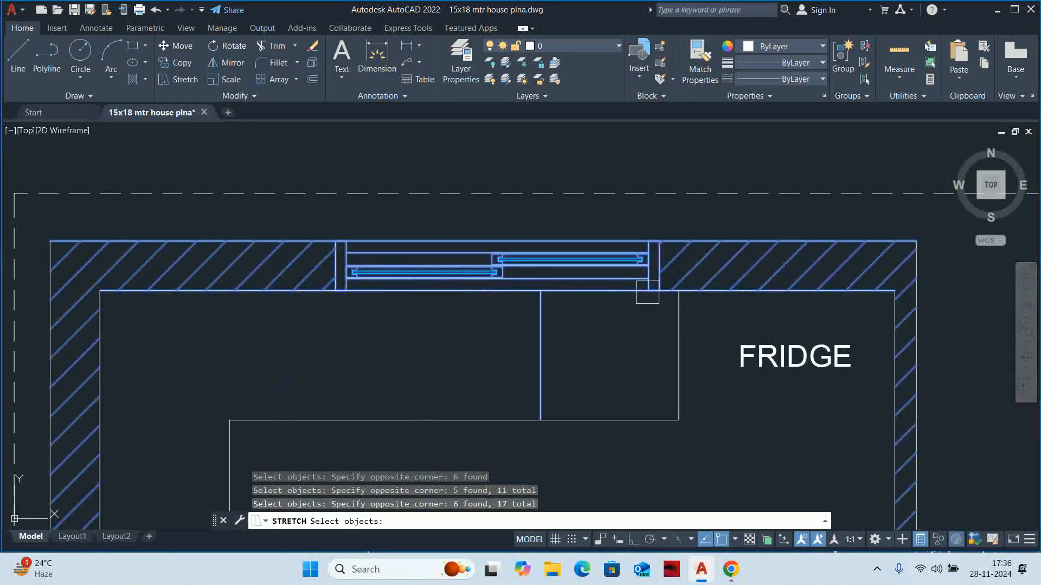
pyautogui.scroll(3, 648, 302)
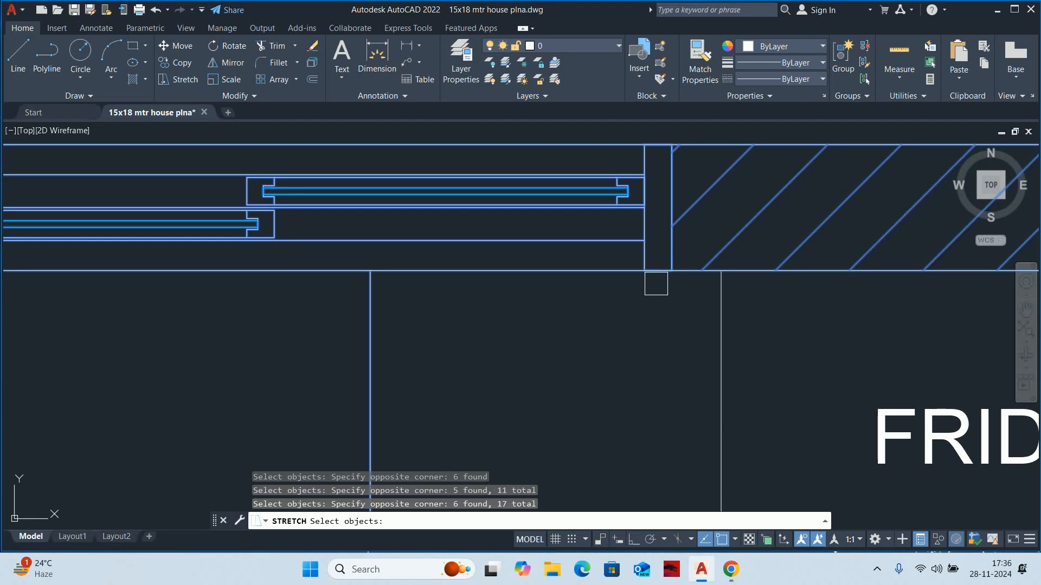
pyautogui.press('Return')
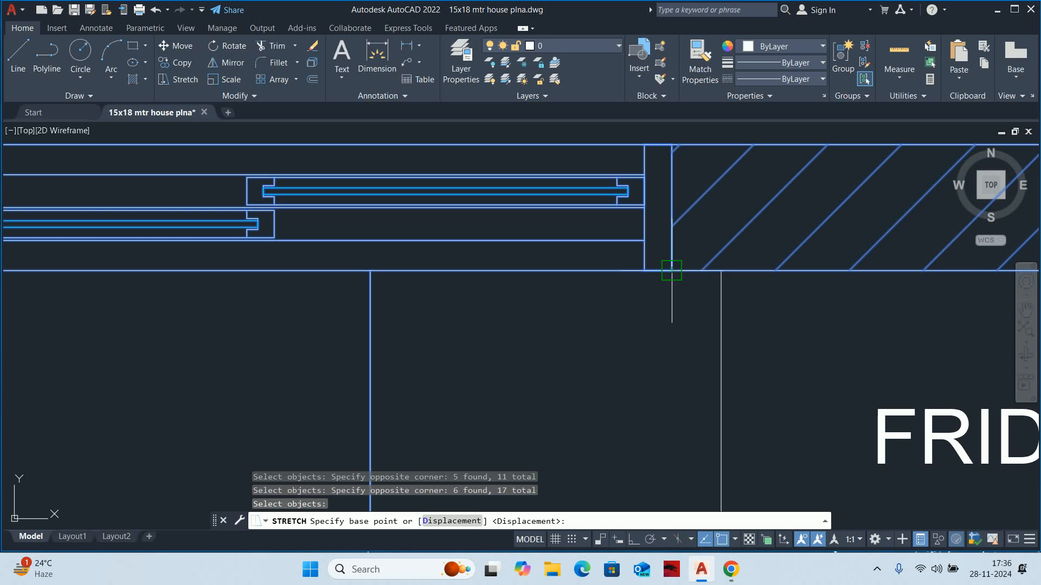
pyautogui.click(672, 270)
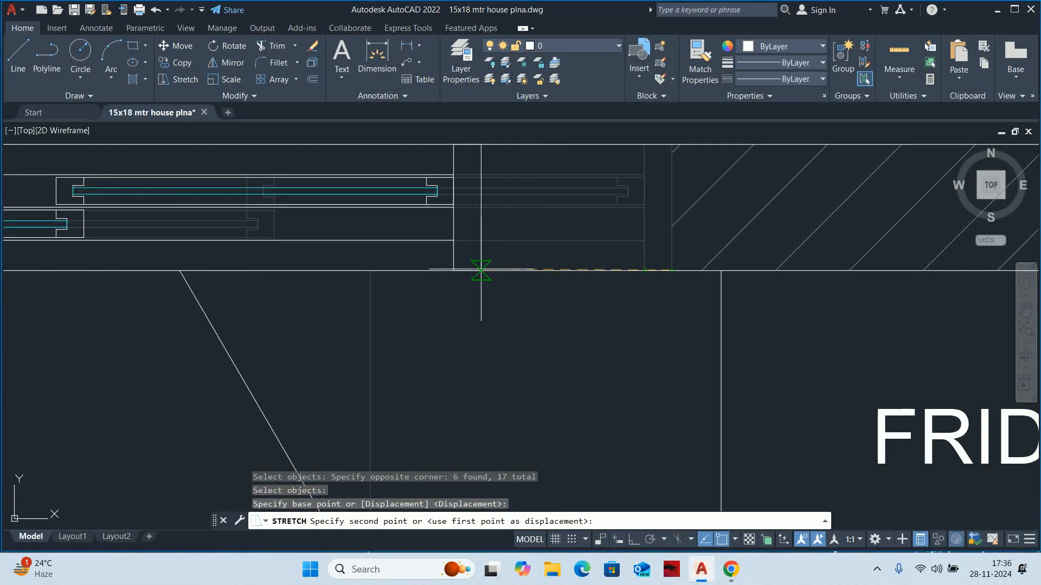
pyautogui.scroll(2, 350, 274)
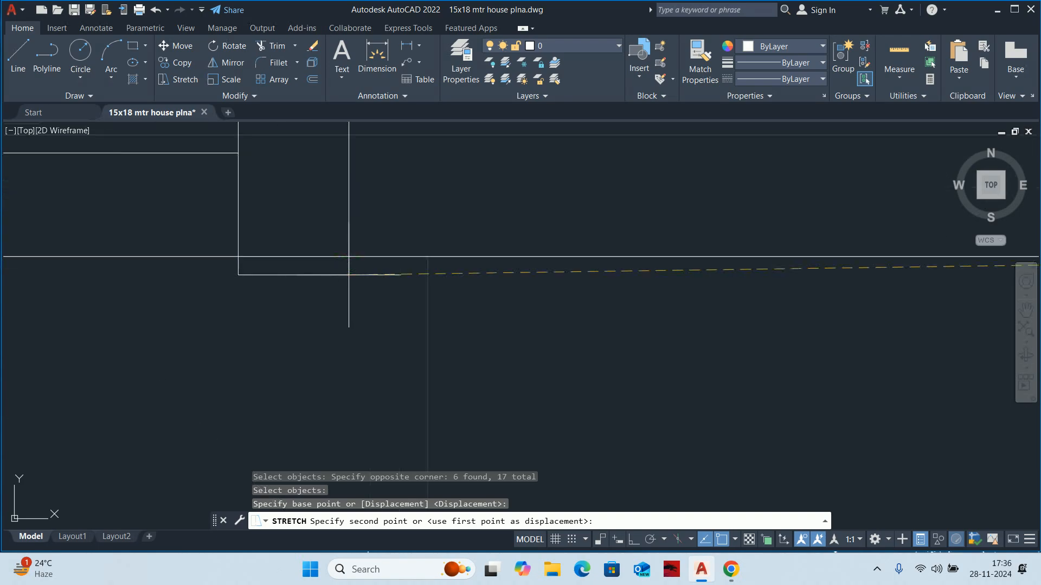
pyautogui.click(633, 539)
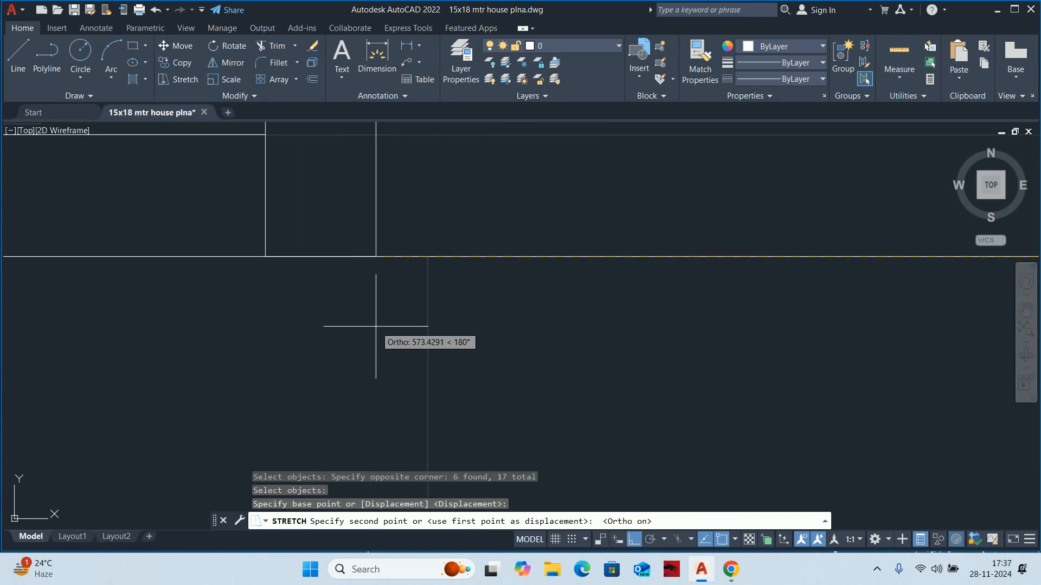
pyautogui.write('600')
pyautogui.press('Return')
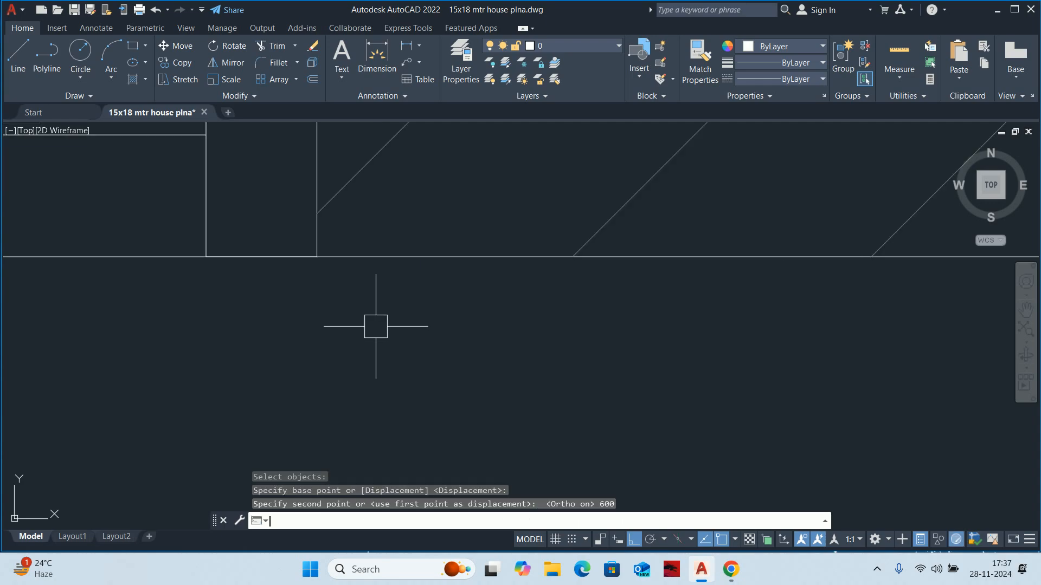
# Delete the slanted counter divider line distorted by the stretch in the separate kitchen plan
pyautogui.scroll(-5, 393, 320)
pyautogui.press('Escape')
pyautogui.click(401, 324)
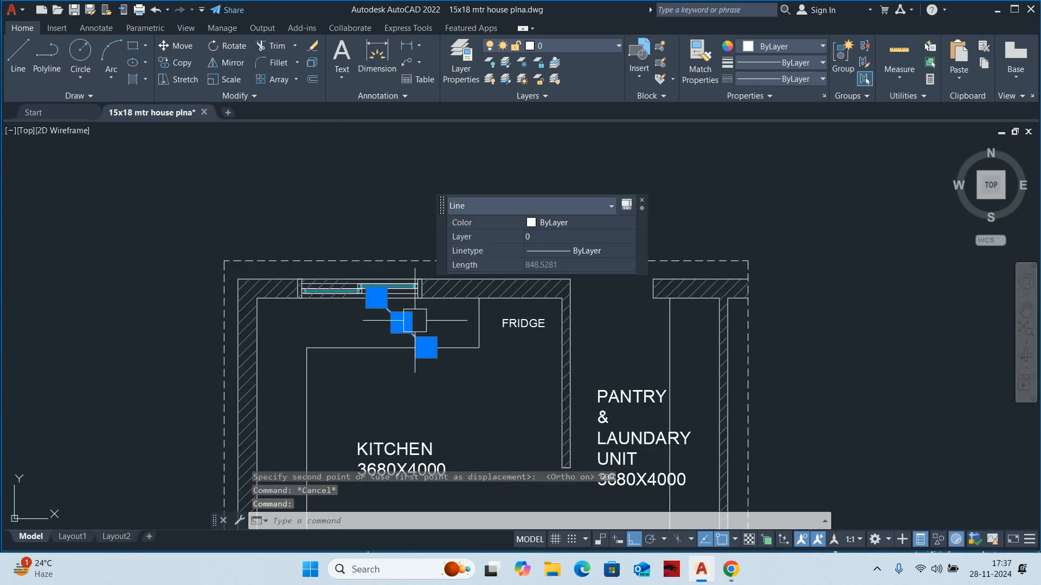
pyautogui.press('Escape')
# Offset the counter's short end edge beside the fridge space by 640, inward along the counter
pyautogui.write('o')
pyautogui.press('Return')
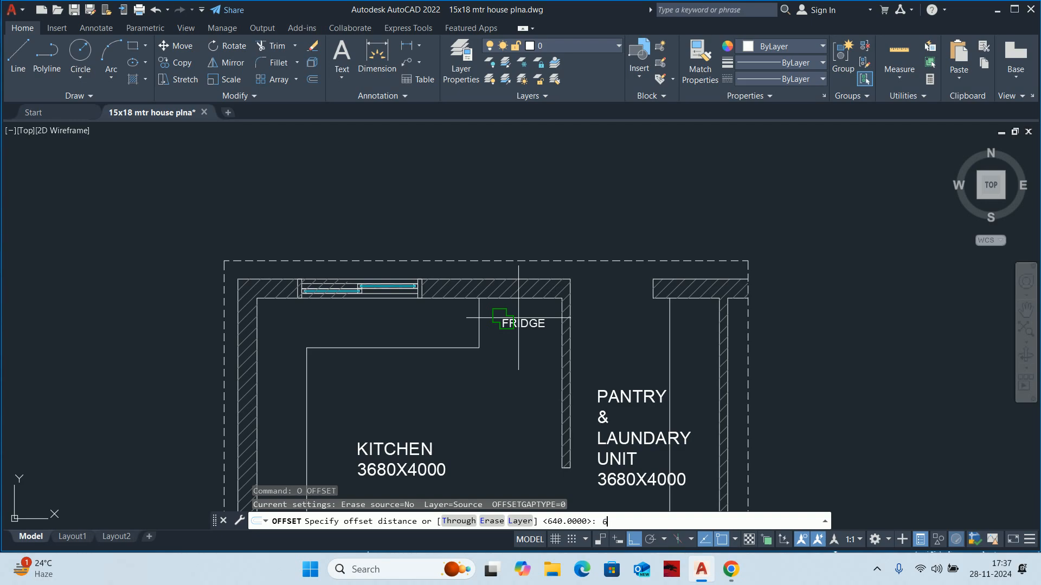
pyautogui.press('Return')
pyautogui.scroll(2, 507, 324)
pyautogui.click(447, 311)
pyautogui.click(393, 313)
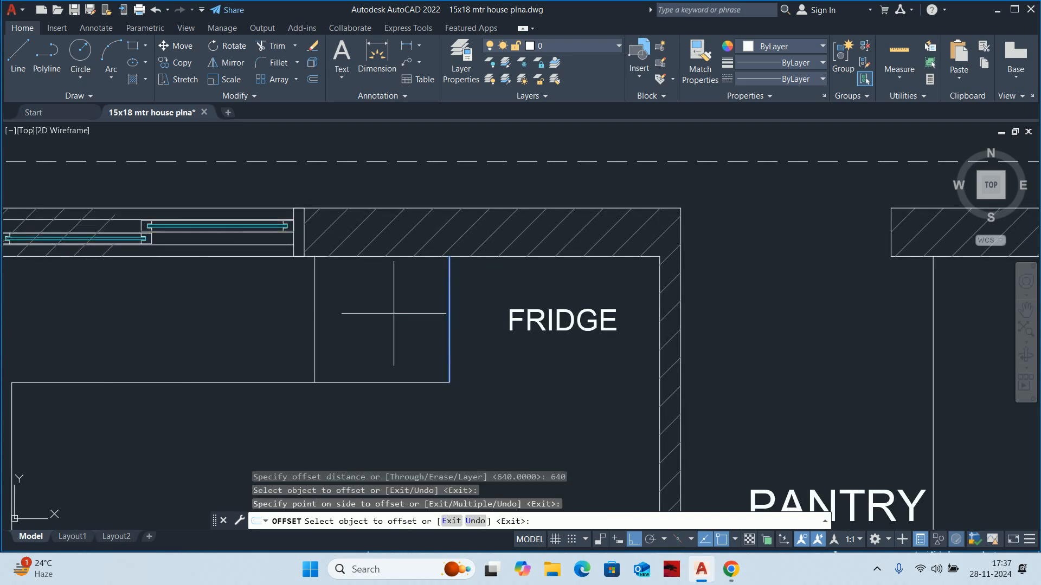
pyautogui.press('Return')
pyautogui.scroll(-2, 373, 316)
pyautogui.press('Escape')
pyautogui.press('Escape')
pyautogui.press('Escape')
# Pull the wall hatch overlapping the upper kitchen window back to the outer edge of the window's left jamb
pyautogui.moveTo(374, 313); pyautogui.dragTo(521, 246, button='middle')
pyautogui.scroll(-2, 470, 239)
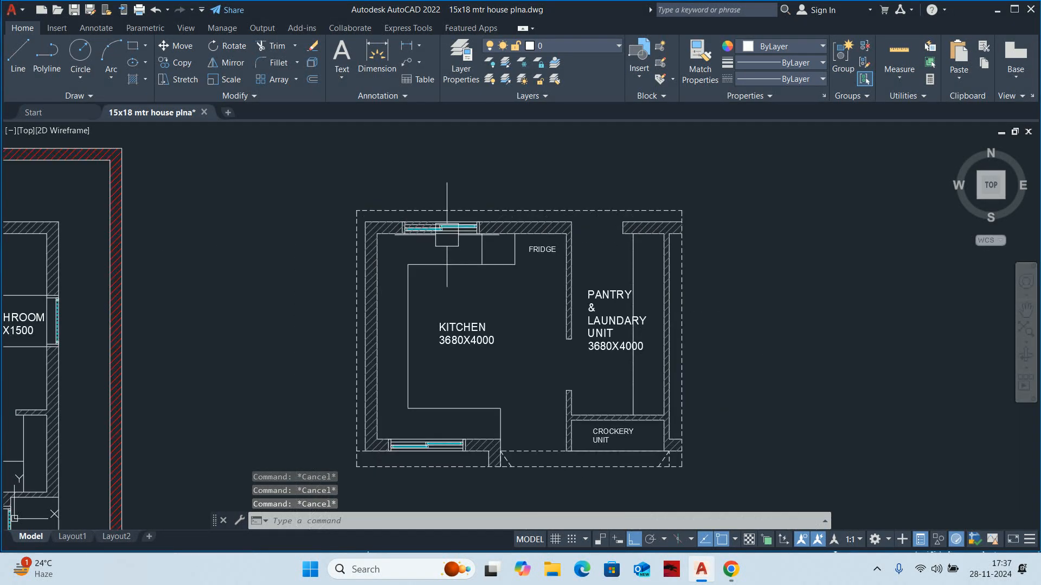
pyautogui.scroll(9, 502, 267)
pyautogui.click(505, 264)
pyautogui.moveTo(505, 264); pyautogui.dragTo(396, 300, button='middle')
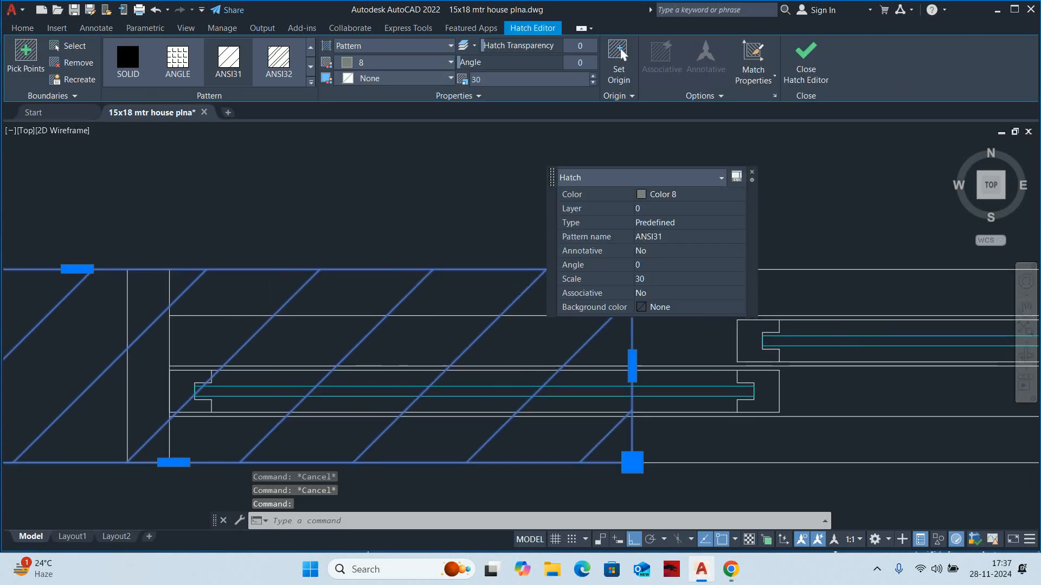
pyautogui.click(631, 368)
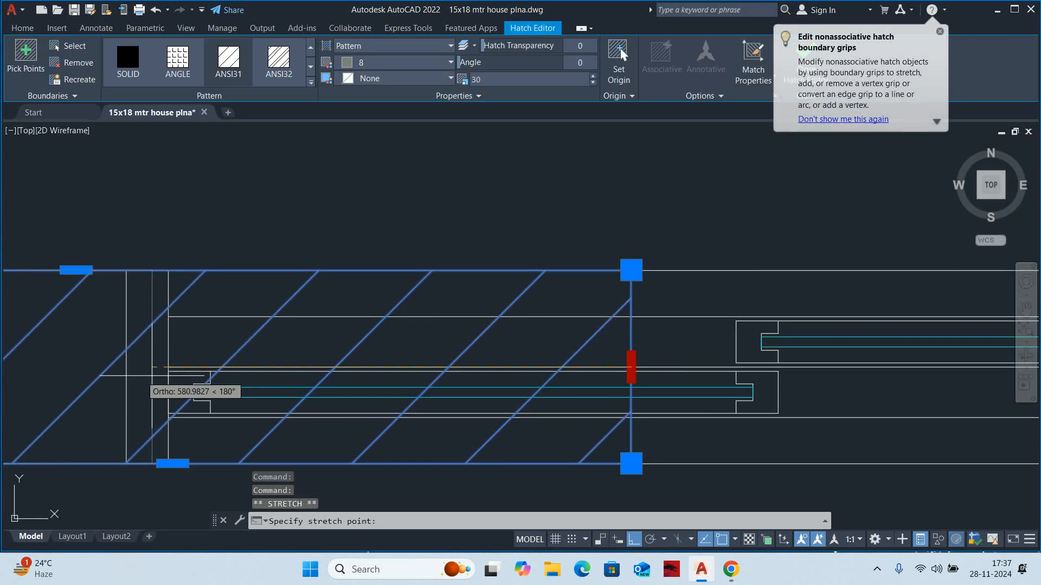
pyautogui.click(127, 367)
pyautogui.press('Escape')
pyautogui.press('Escape')
pyautogui.press('Escape')
pyautogui.scroll(-5, 305, 366)
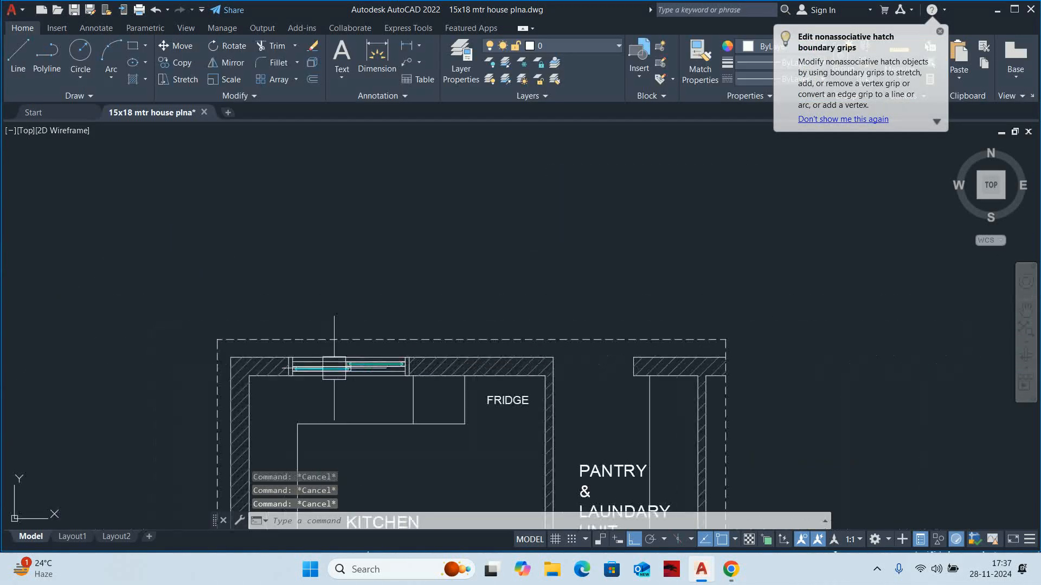
pyautogui.moveTo(356, 367); pyautogui.dragTo(396, 225, button='middle')
pyautogui.scroll(-4, 396, 225)
pyautogui.scroll(3, 393, 322)
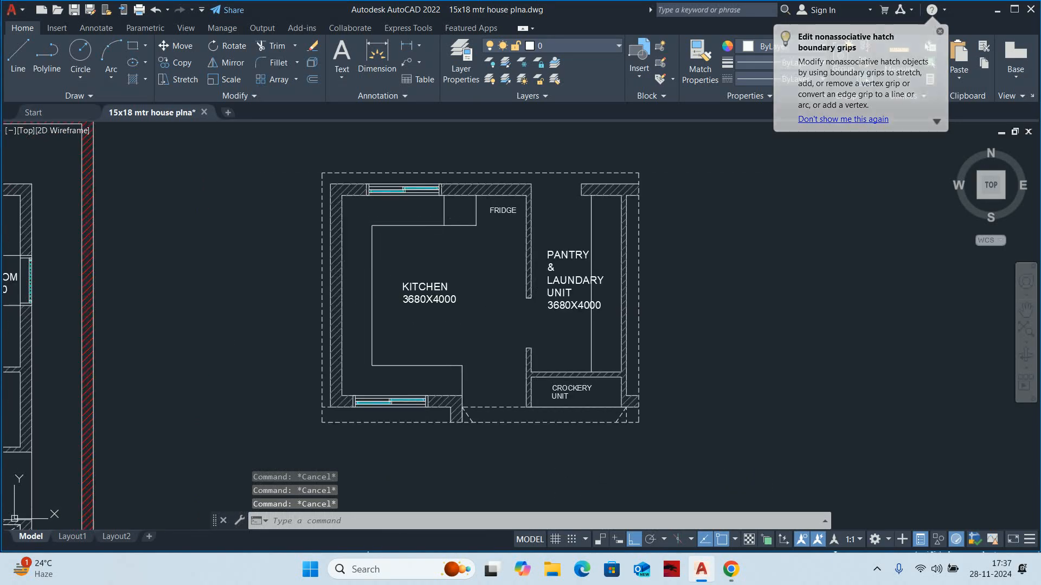
pyautogui.write('xl')
pyautogui.press('Return')
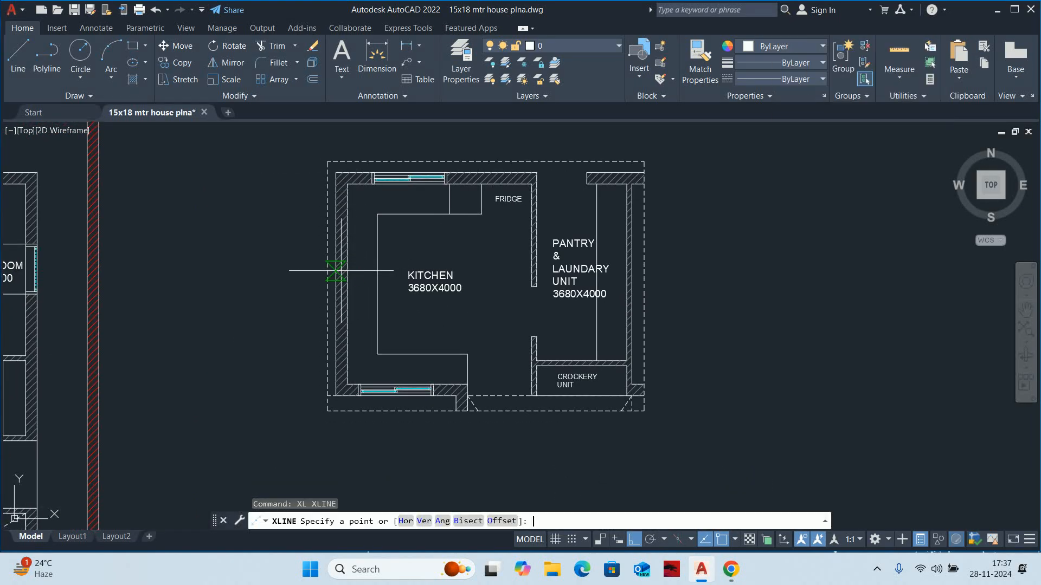
pyautogui.write('h')
pyautogui.press('Return')
pyautogui.press('Escape')
# Place vertical construction lines through the outer left jamb edges of the lower and upper kitchen windows
pyautogui.press('Return')
pyautogui.write('v')
pyautogui.press('Return')
pyautogui.scroll(2, 348, 381)
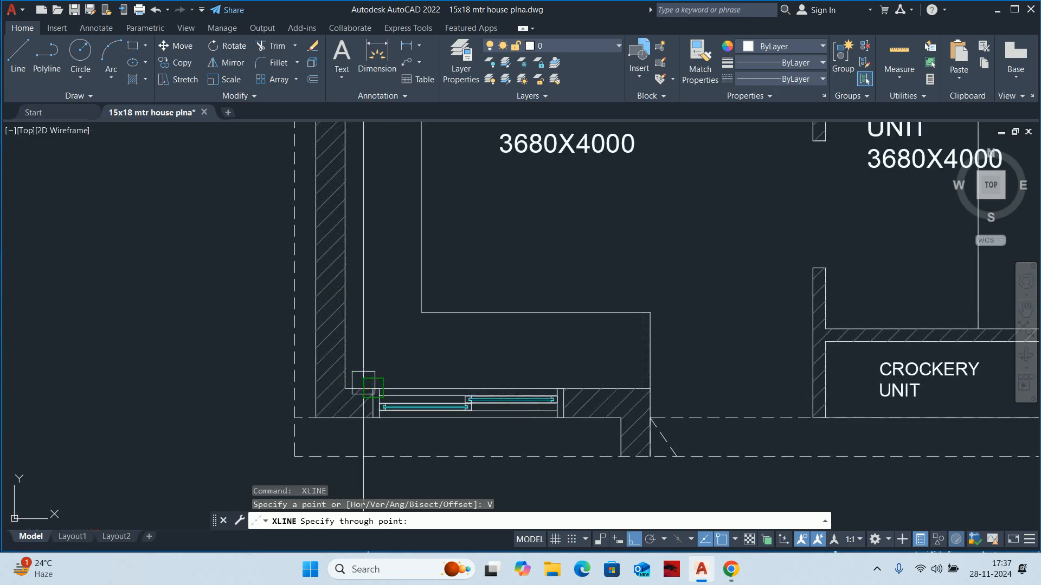
pyautogui.scroll(-3, 373, 388)
pyautogui.scroll(4, 372, 326)
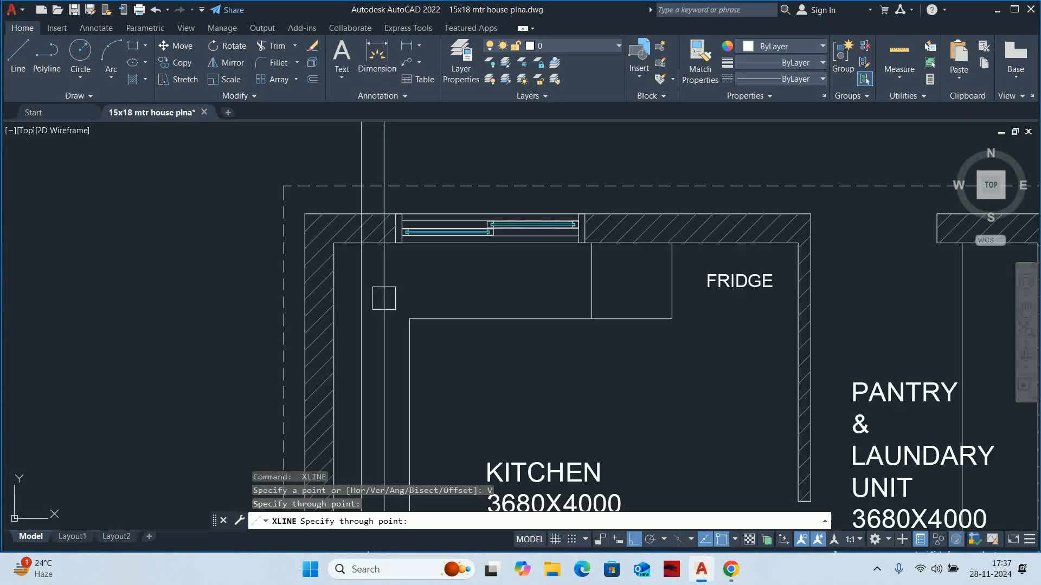
pyautogui.moveTo(376, 289); pyautogui.dragTo(390, 335, button='middle')
pyautogui.scroll(2, 450, 288)
pyautogui.scroll(-6, 426, 283)
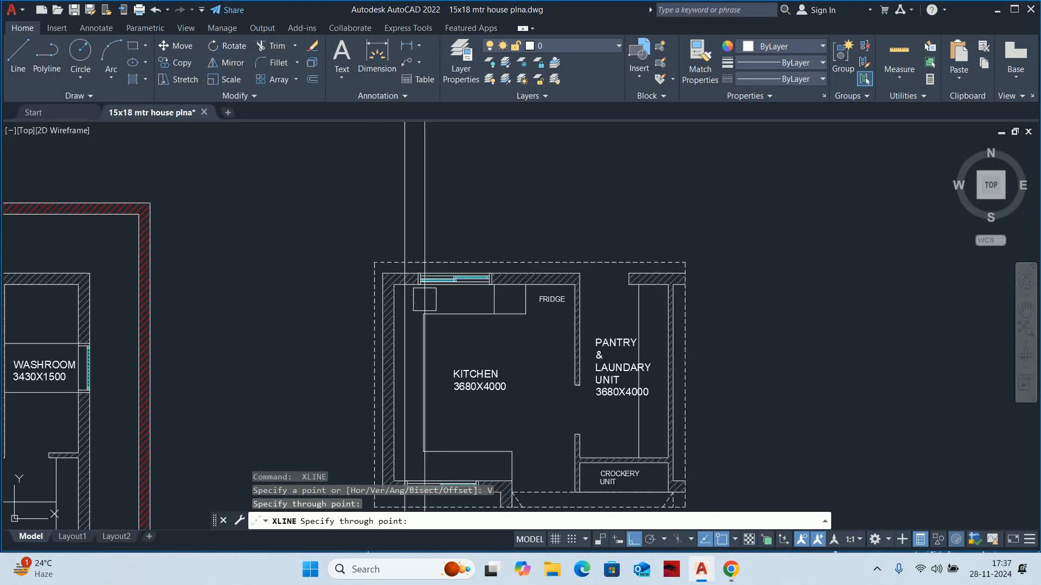
pyautogui.moveTo(424, 298); pyautogui.dragTo(427, 130, button='middle')
pyautogui.moveTo(462, 302); pyautogui.dragTo(471, 417, button='middle')
pyautogui.scroll(5, 421, 223)
pyautogui.click(459, 199)
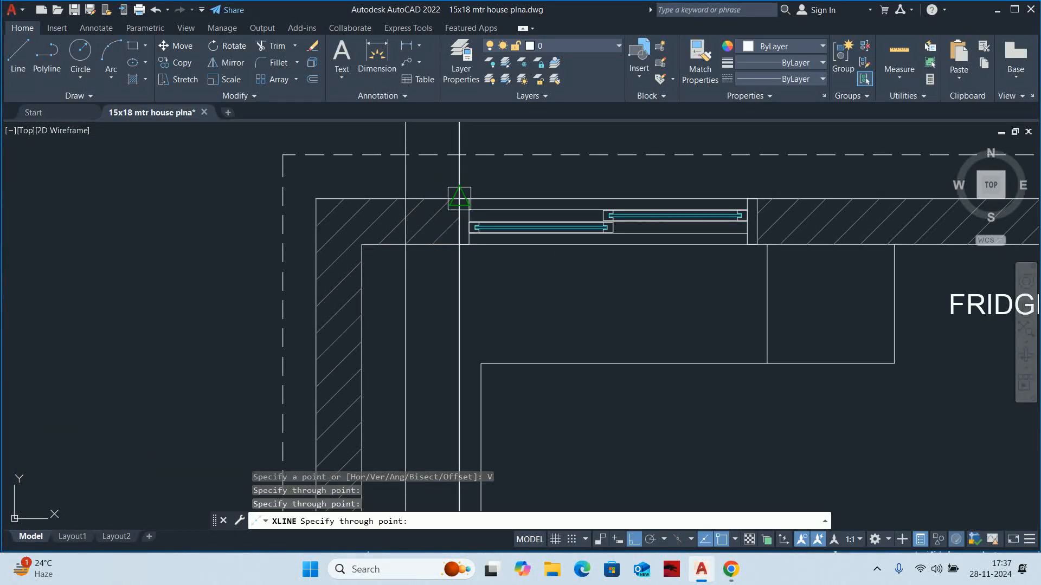
pyautogui.scroll(-5, 434, 223)
pyautogui.press('Escape')
pyautogui.press('Escape')
# Stretch the lower kitchen window to the right so its left jamb meets the upper window's construction line
pyautogui.moveTo(432, 449); pyautogui.dragTo(421, 320, button='middle')
pyautogui.moveTo(497, 418); pyautogui.dragTo(489, 309, button='middle')
pyautogui.press('Escape')
pyautogui.press('Escape')
pyautogui.scroll(4, 516, 325)
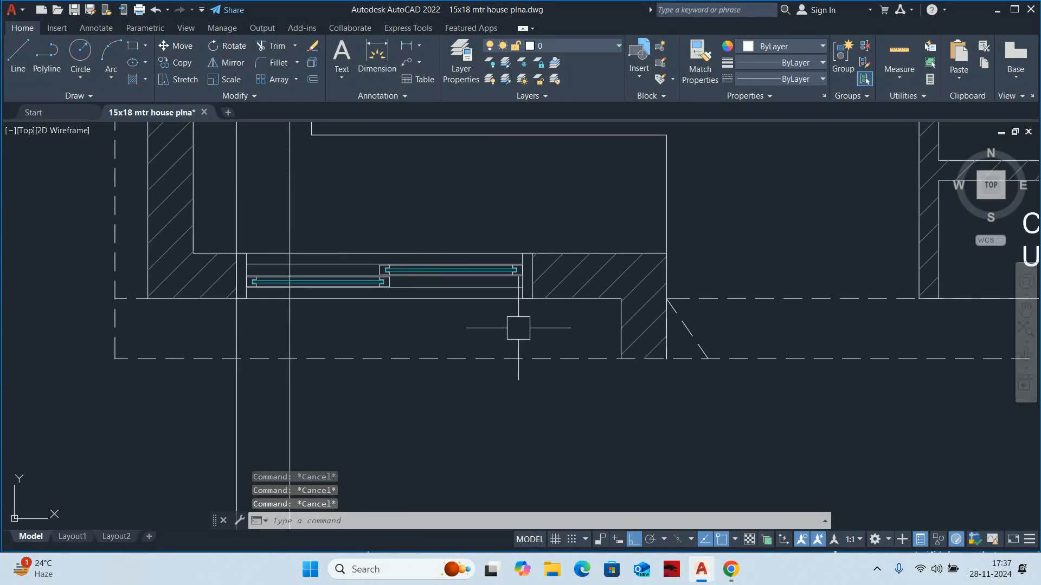
pyautogui.press('Return')
pyautogui.click(556, 334)
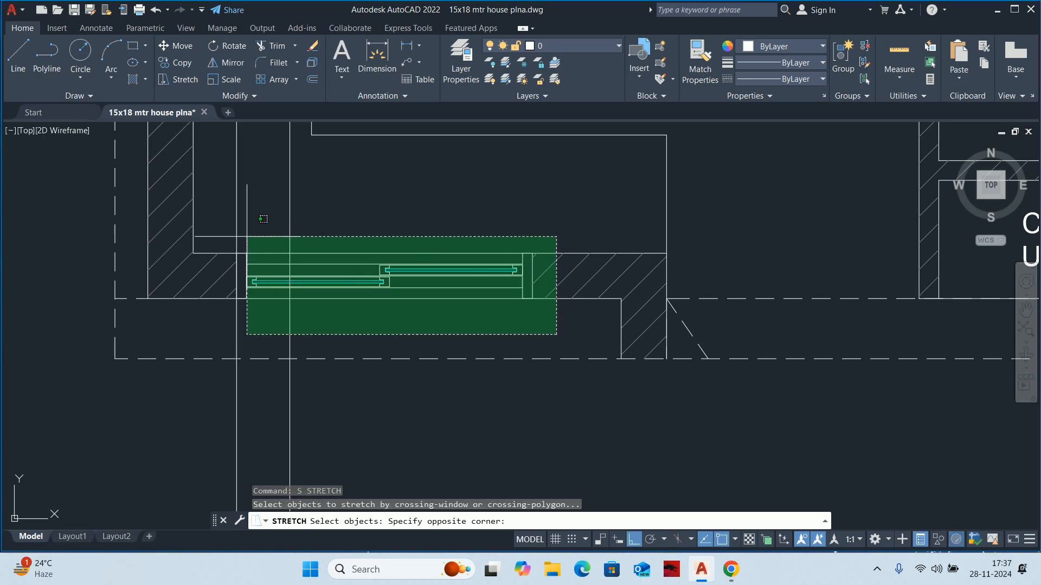
pyautogui.click(231, 238)
pyautogui.keyDown('shift'); pyautogui.click(236, 205); pyautogui.keyUp('shift')
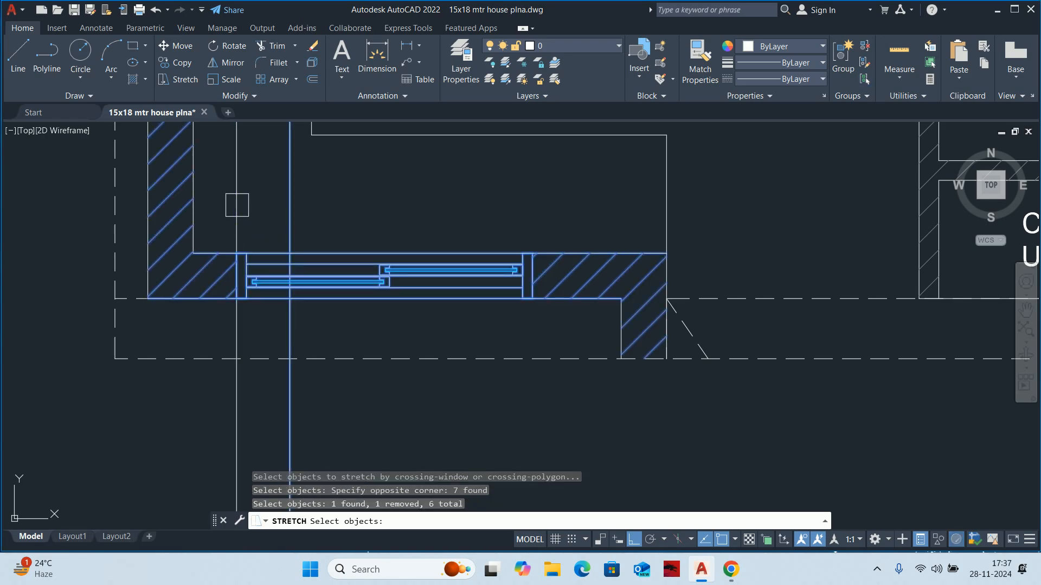
pyautogui.scroll(6, 236, 246)
pyautogui.press('Return')
pyautogui.click(227, 276)
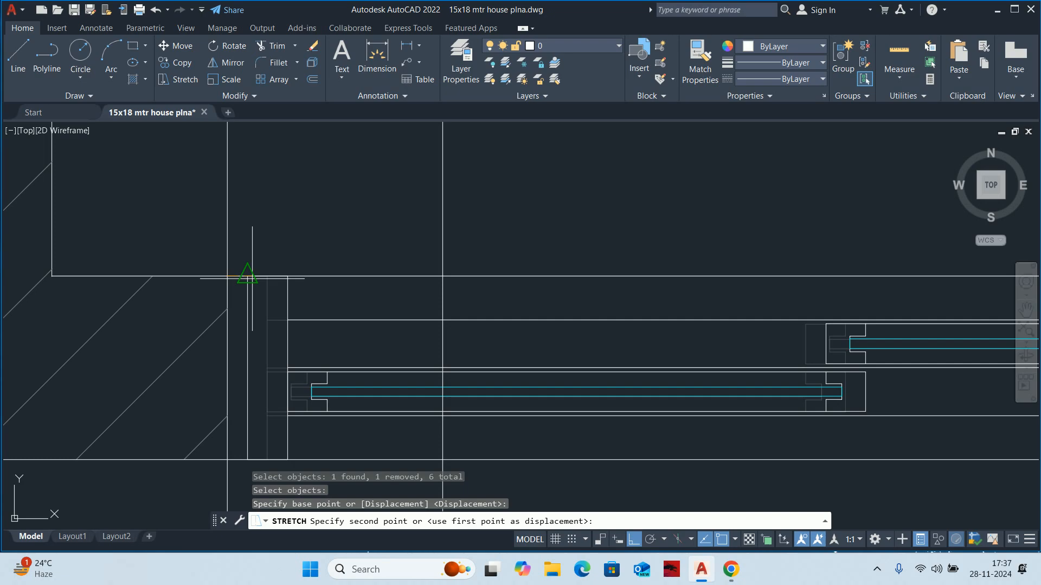
pyautogui.press('Escape')
pyautogui.press('Escape')
pyautogui.scroll(-3, 434, 274)
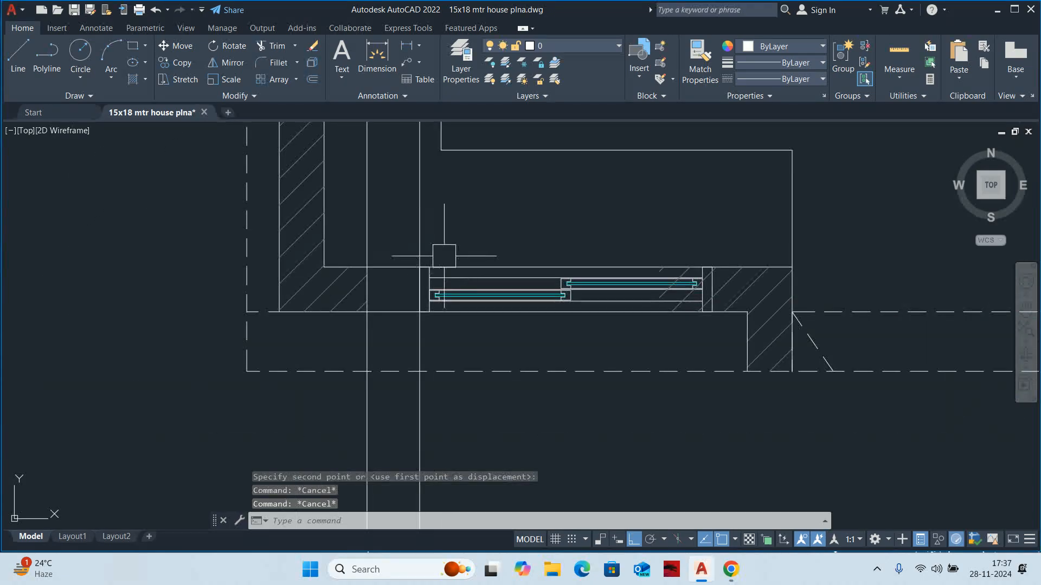
# Delete both vertical construction lines from the separate kitchen plan
pyautogui.click(477, 215)
pyautogui.click(356, 202)
pyautogui.scroll(-4, 364, 207)
pyautogui.press('Delete')
pyautogui.scroll(6, 375, 236)
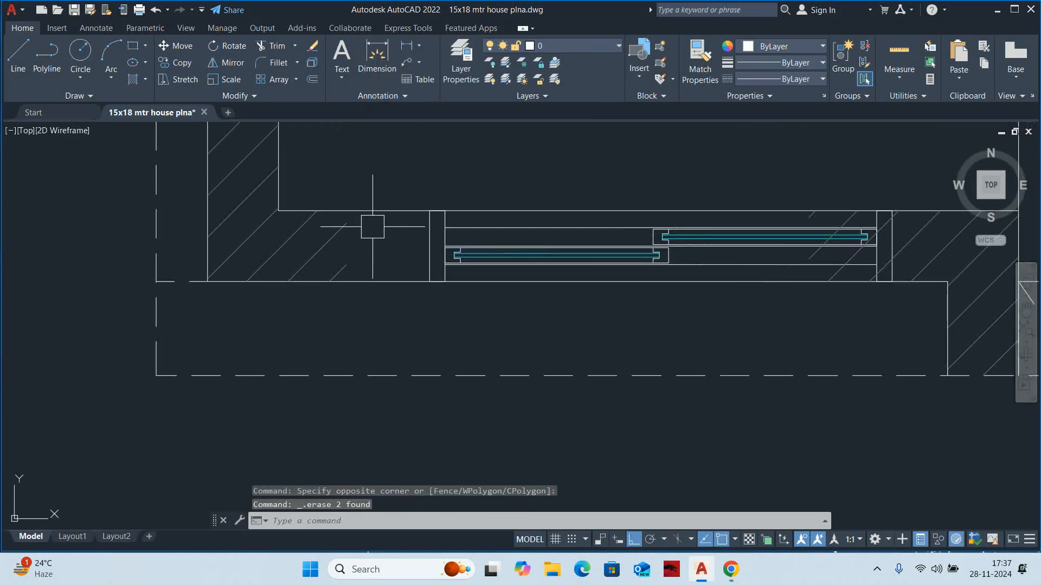
# Extend the lower kitchen wall's left hatch to the outer edge of the shifted window's left jamb
pyautogui.click(356, 231)
pyautogui.click(346, 246)
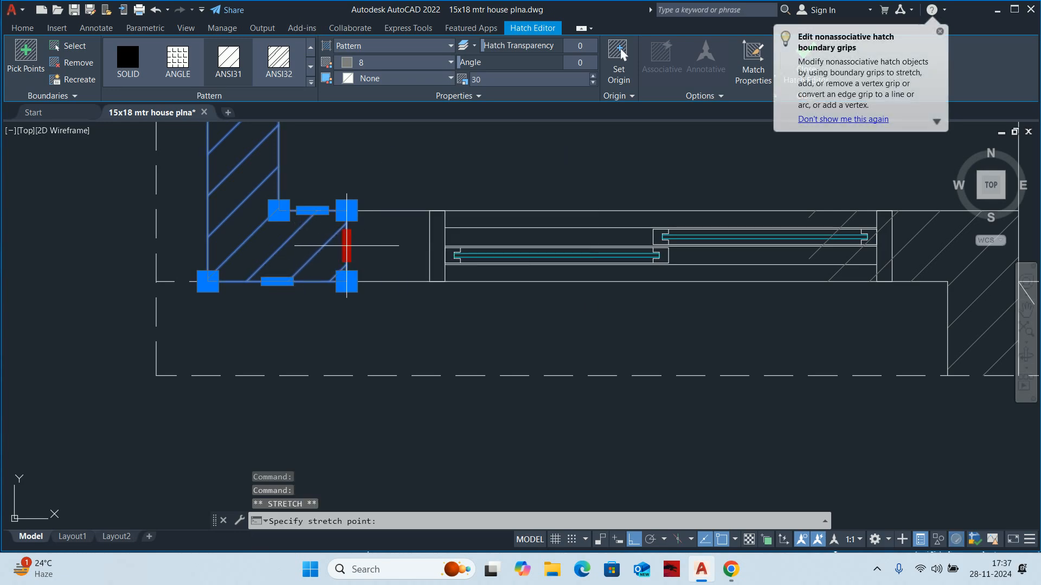
pyautogui.click(430, 245)
pyautogui.press('Escape')
pyautogui.press('Escape')
pyautogui.scroll(-5, 423, 247)
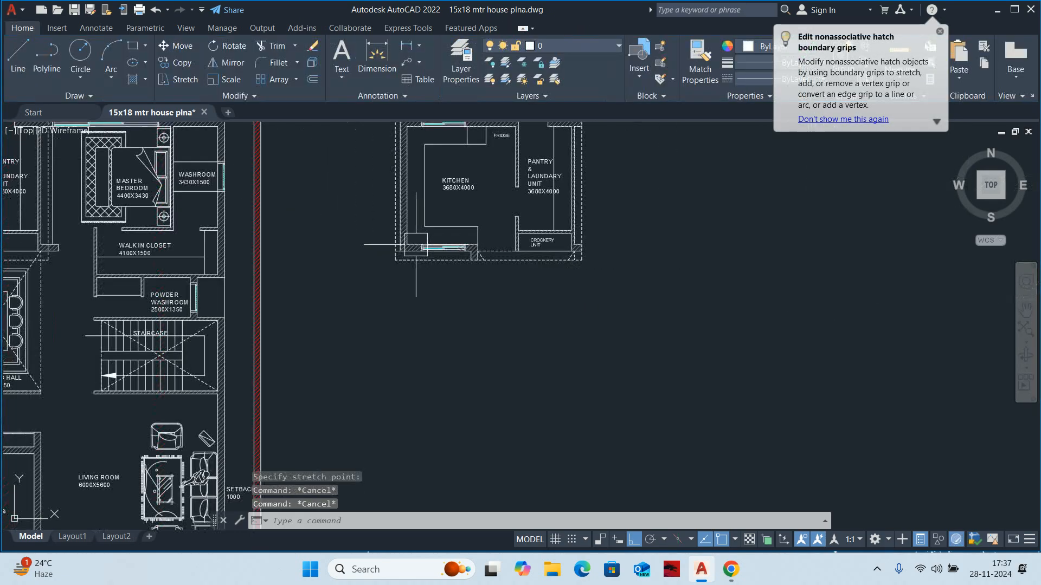
pyautogui.moveTo(415, 256); pyautogui.dragTo(414, 358, button='middle')
pyautogui.scroll(-1, 413, 357)
pyautogui.moveTo(455, 248)
pyautogui.mouseDown(button='middle')
pyautogui.moveTo(483, 216)
pyautogui.moveTo(468, 344)
pyautogui.mouseUp(button='middle')
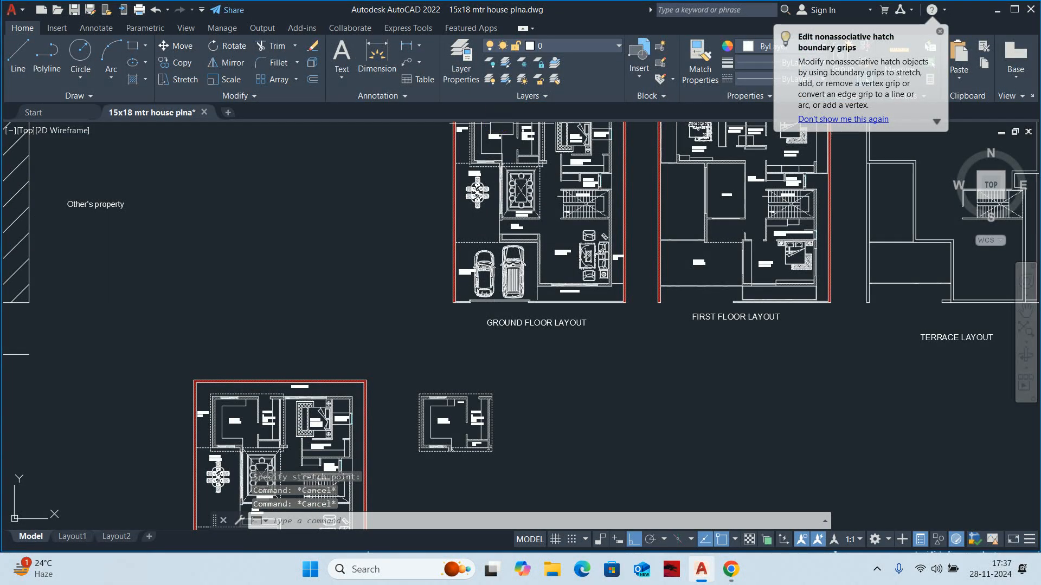
pyautogui.scroll(12, 477, 258)
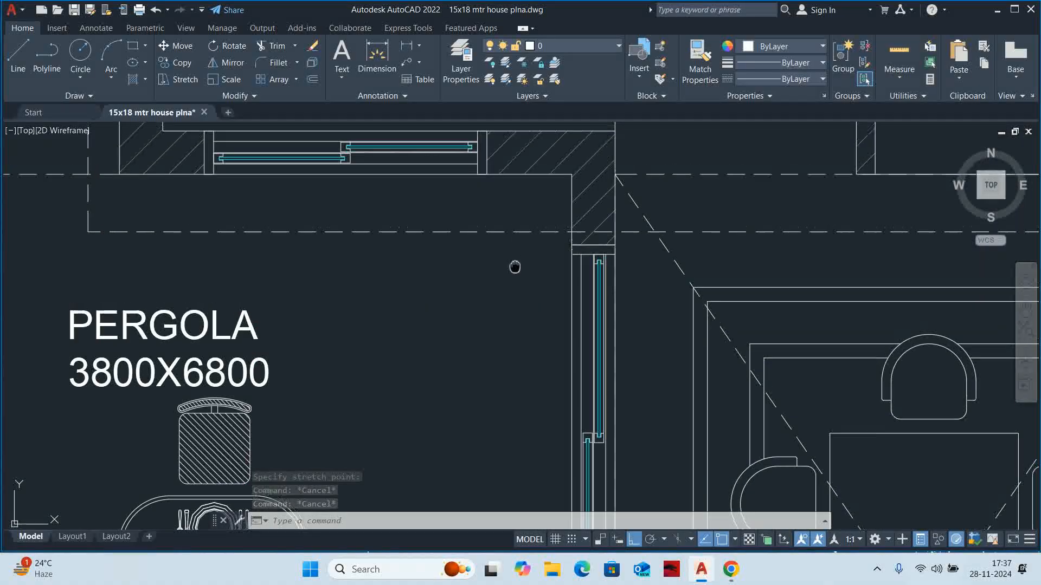
pyautogui.moveTo(515, 267); pyautogui.dragTo(535, 386, button='middle')
pyautogui.write('s')
pyautogui.press('Return')
pyautogui.click(519, 384)
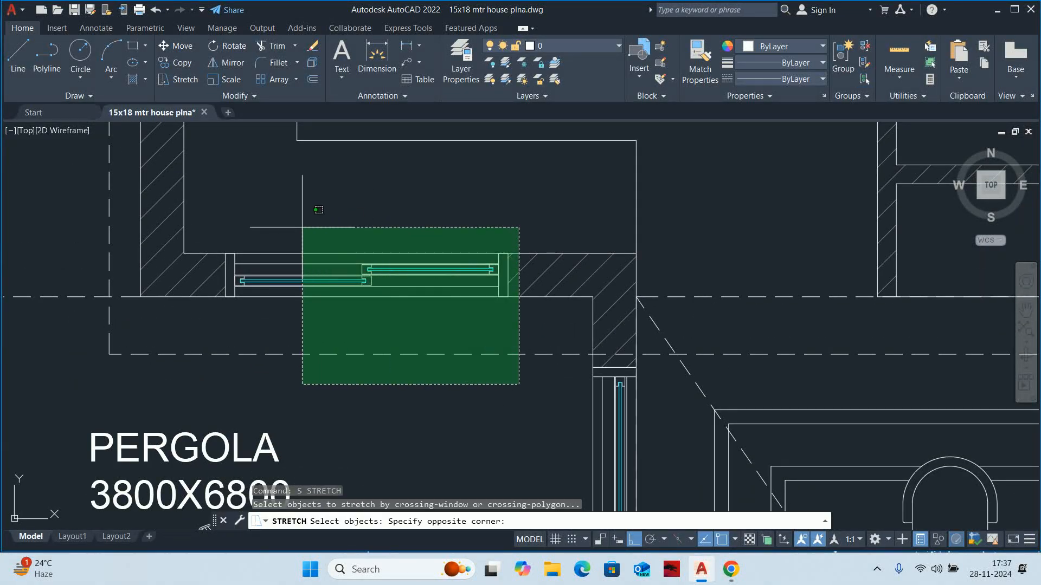
pyautogui.click(237, 193)
pyautogui.press('Escape')
pyautogui.press('Escape')
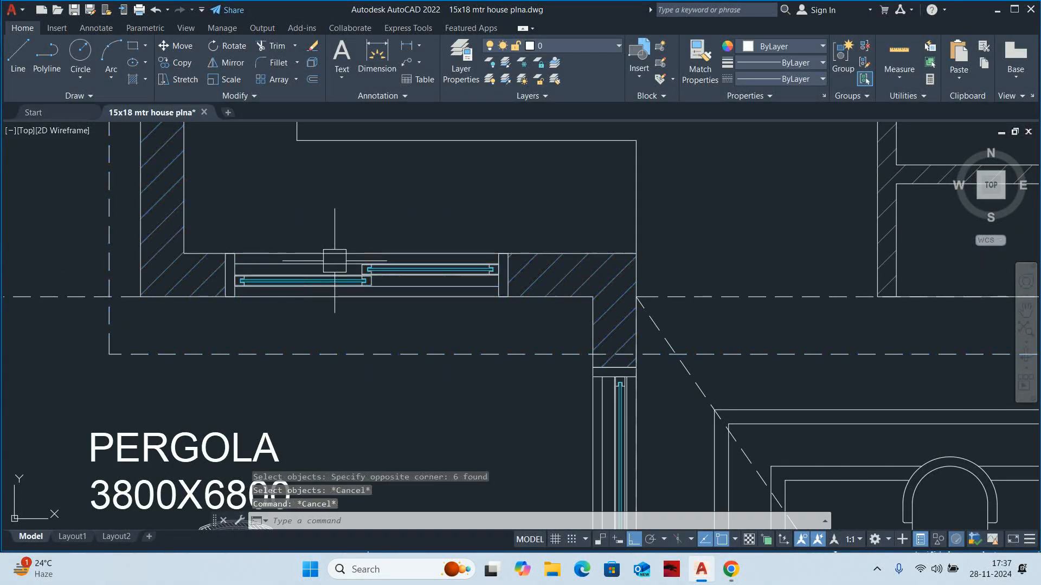
pyautogui.click(336, 266)
pyautogui.press('Escape')
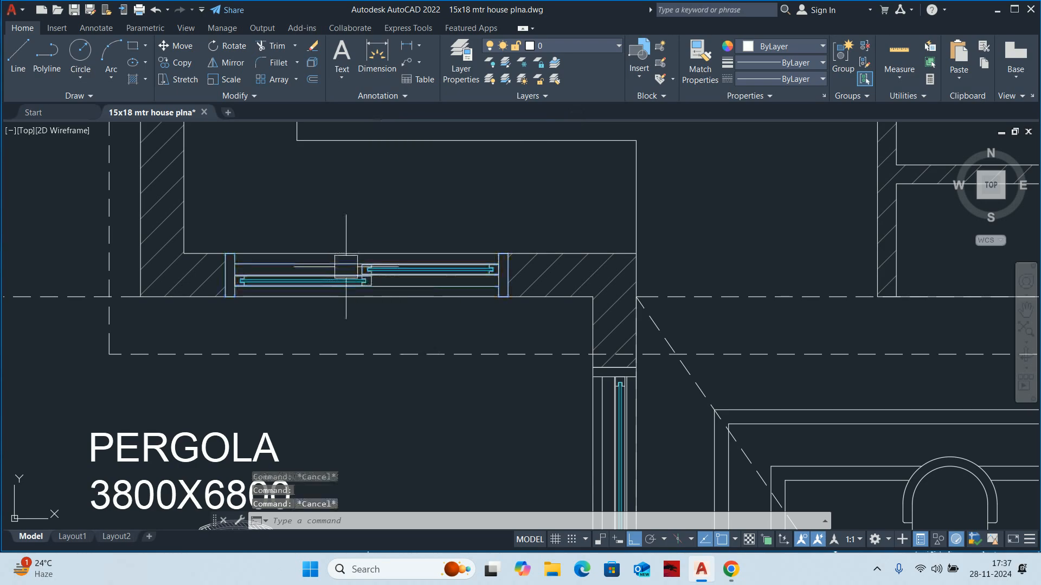
pyautogui.scroll(-2, 441, 293)
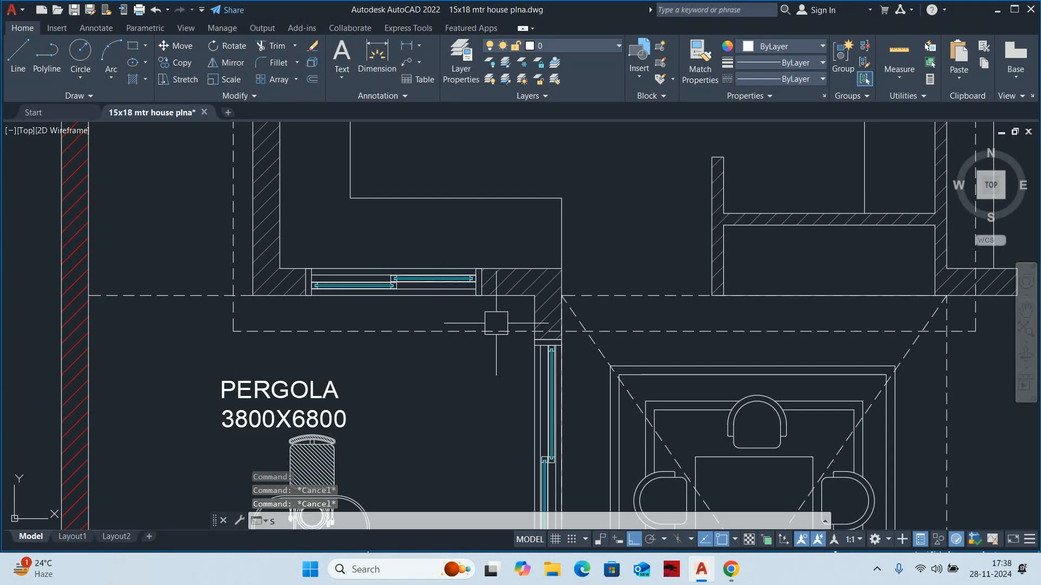
pyautogui.write('s')
pyautogui.press('Return')
pyautogui.click(511, 362)
pyautogui.click(442, 382)
pyautogui.scroll(2, 477, 302)
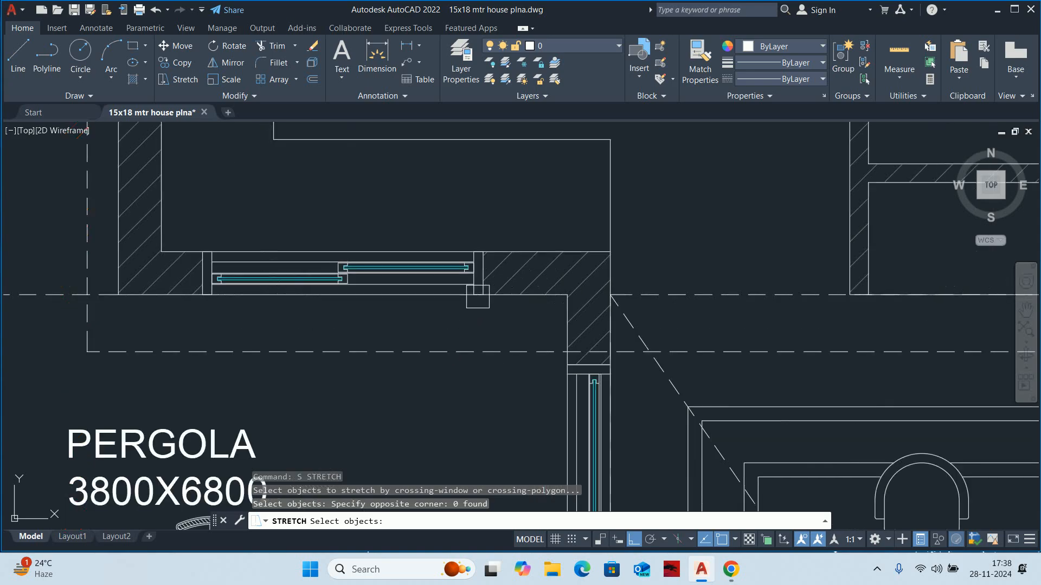
pyautogui.click(136, 164)
pyautogui.scroll(-5, 160, 252)
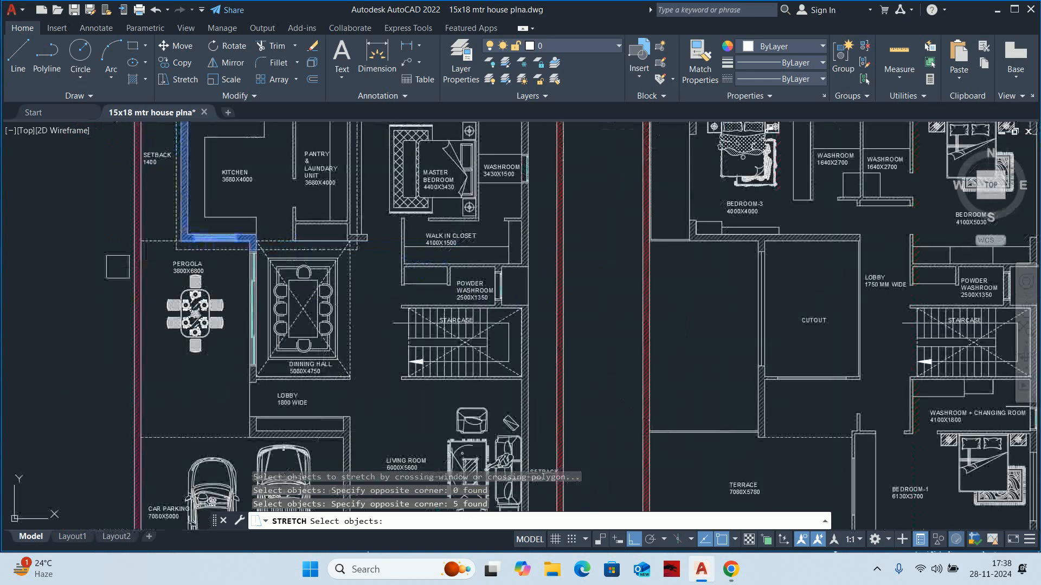
pyautogui.moveTo(38, 255); pyautogui.dragTo(580, 238, button='middle')
pyautogui.scroll(-5, 579, 237)
pyautogui.scroll(5, 553, 373)
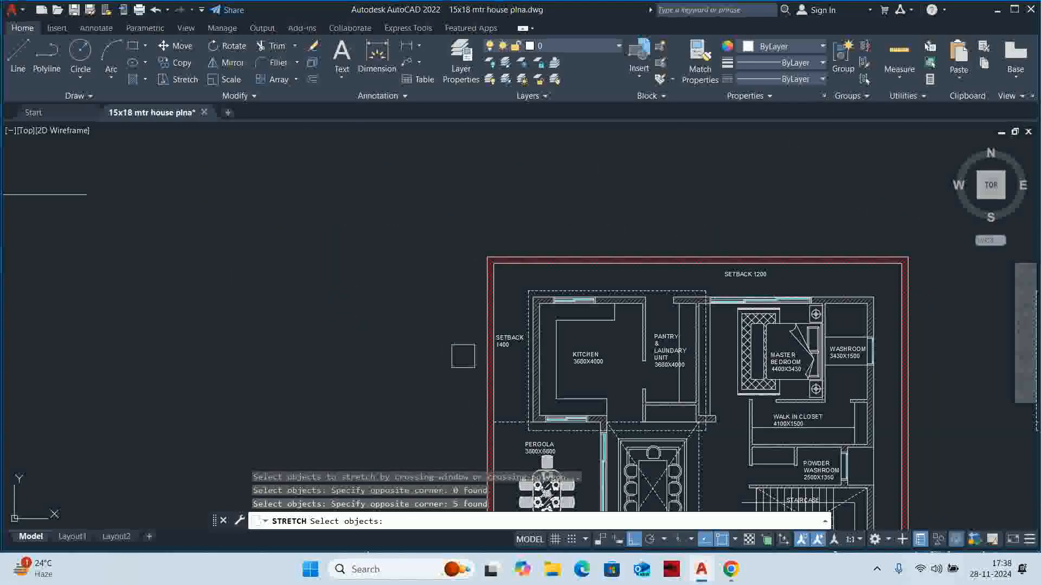
pyautogui.scroll(6, 577, 406)
pyautogui.moveTo(606, 443); pyautogui.dragTo(564, 373, button='middle')
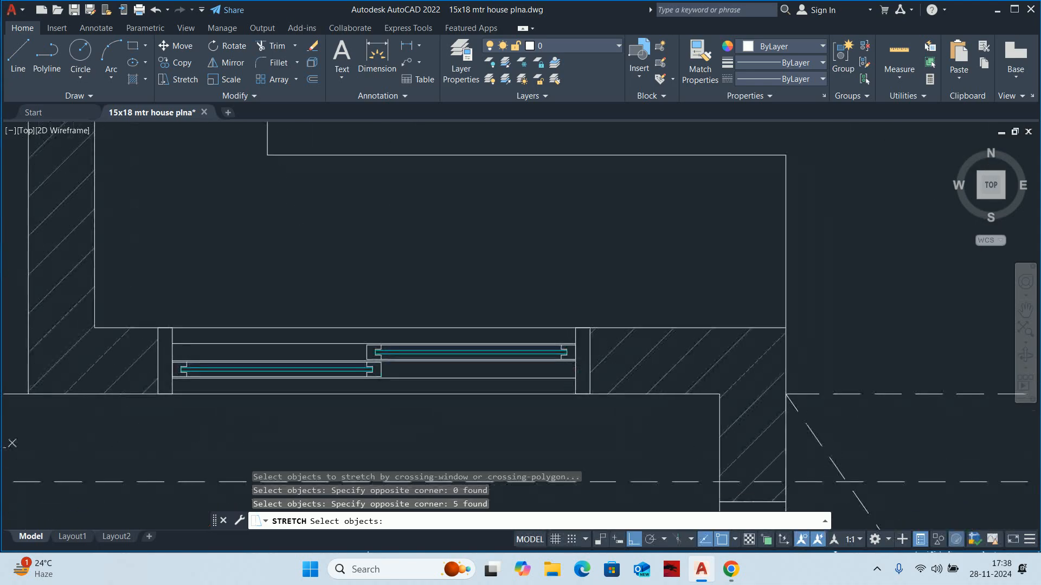
pyautogui.click(616, 427)
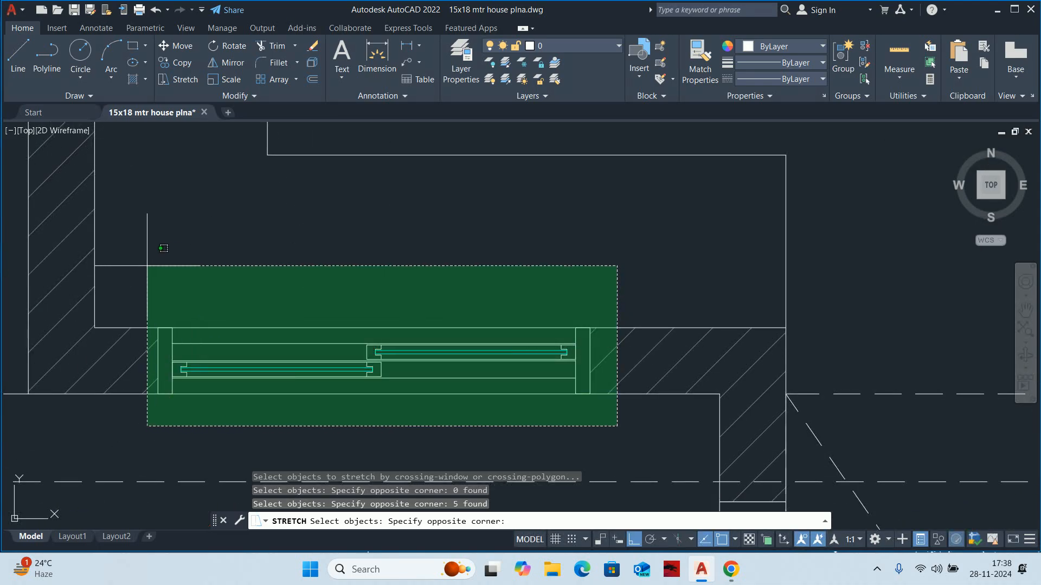
pyautogui.click(146, 266)
pyautogui.press('Escape')
pyautogui.press('Escape')
pyautogui.press('Escape')
# Place a vertical construction line through the outer left jamb edge of the upper kitchen window in the original ground floor plan
pyautogui.scroll(-11, 404, 312)
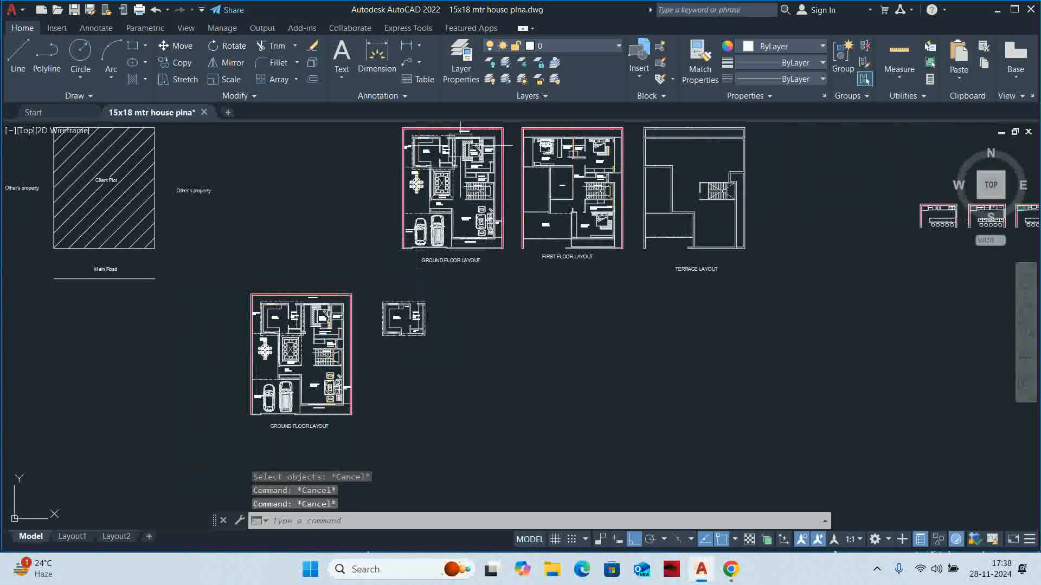
pyautogui.scroll(6, 379, 249)
pyautogui.write('XL')
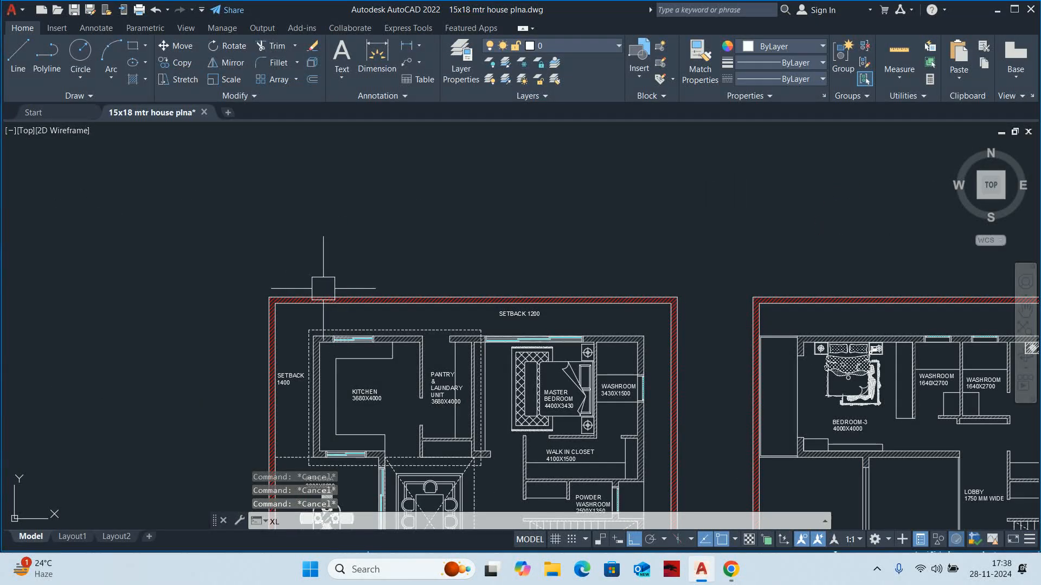
pyautogui.press('Return')
pyautogui.write('V')
pyautogui.press('Return')
pyautogui.scroll(8, 331, 293)
pyautogui.press('Escape')
pyautogui.press('Escape')
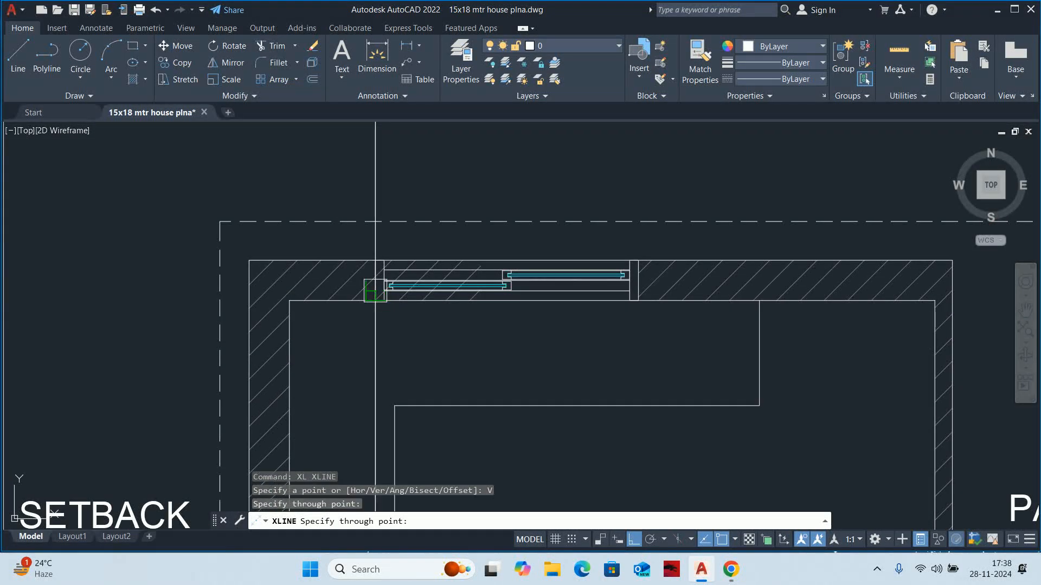
pyautogui.scroll(-10, 375, 301)
pyautogui.scroll(7, 373, 257)
pyautogui.scroll(2, 386, 196)
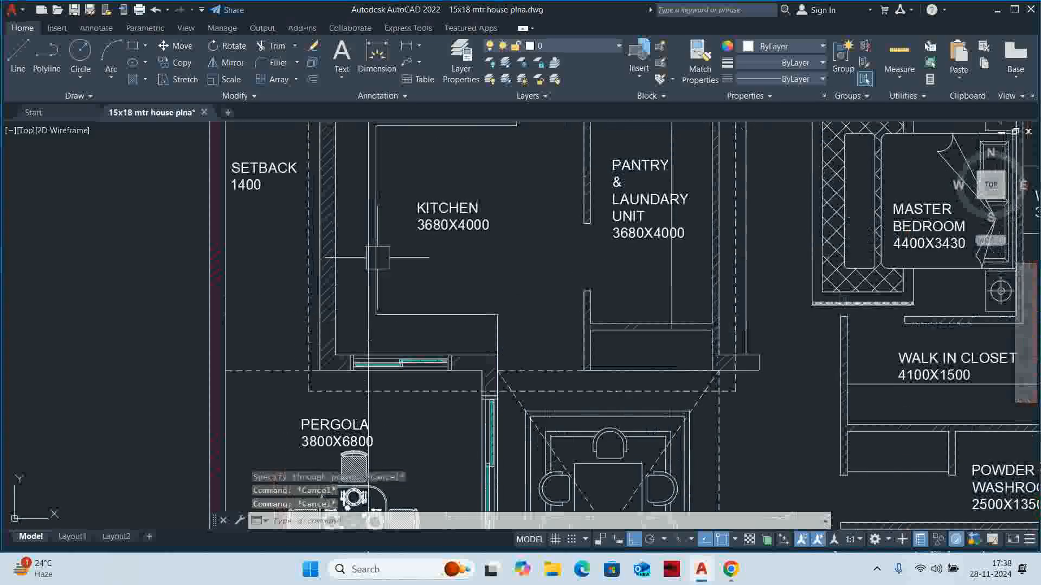
# Stretch the lower kitchen windows of the original and copied ground floor plans together to the right, aligning the original's left jamb with the construction line
pyautogui.write('S')
pyautogui.press('Return')
pyautogui.scroll(6, 400, 330)
pyautogui.click(498, 354)
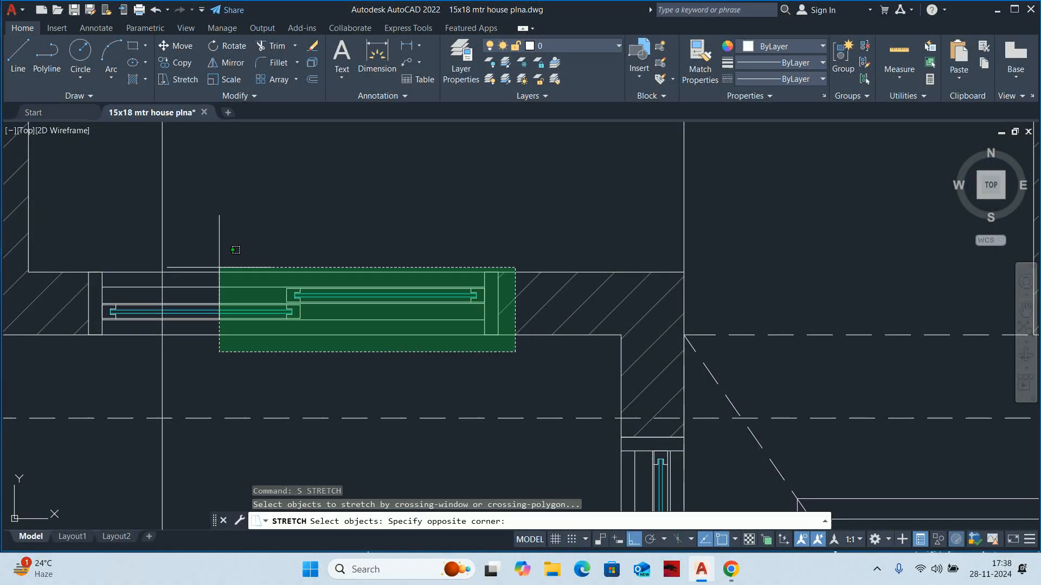
pyautogui.click(39, 195)
pyautogui.scroll(-4, 79, 239)
pyautogui.scroll(3, 377, 264)
pyautogui.scroll(-8, 460, 304)
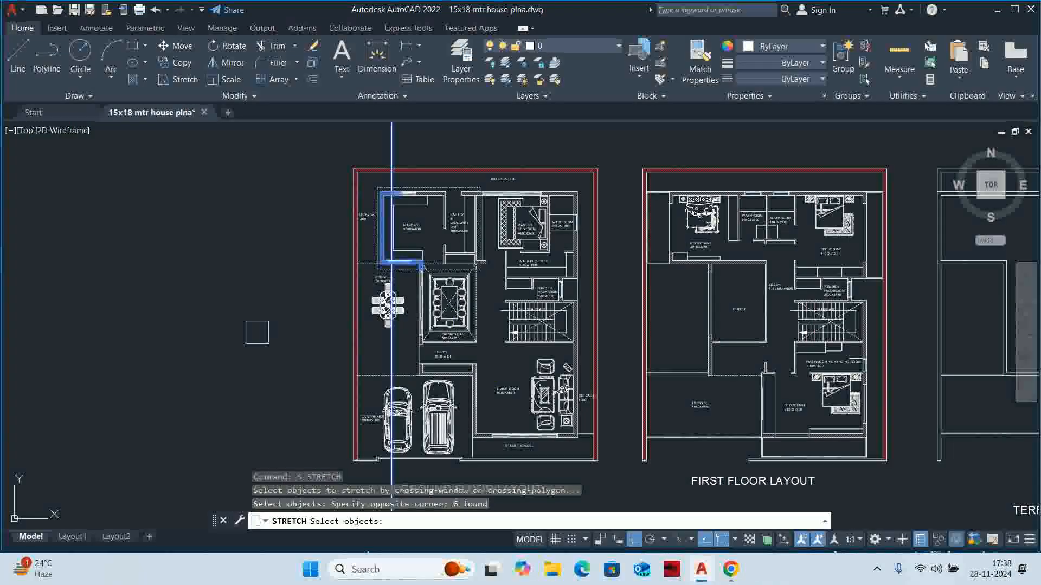
pyautogui.scroll(8, 316, 224)
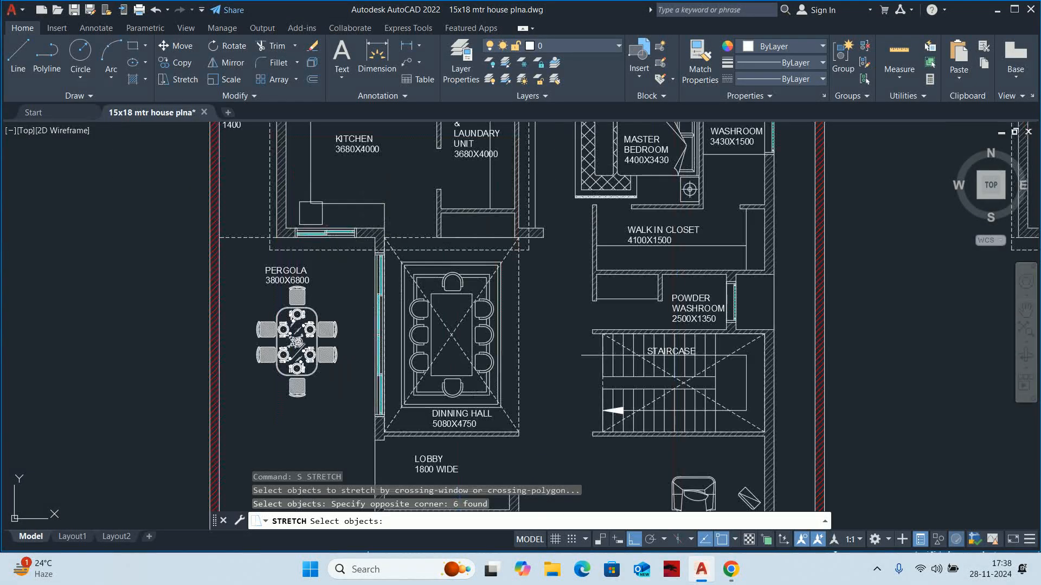
pyautogui.click(498, 368)
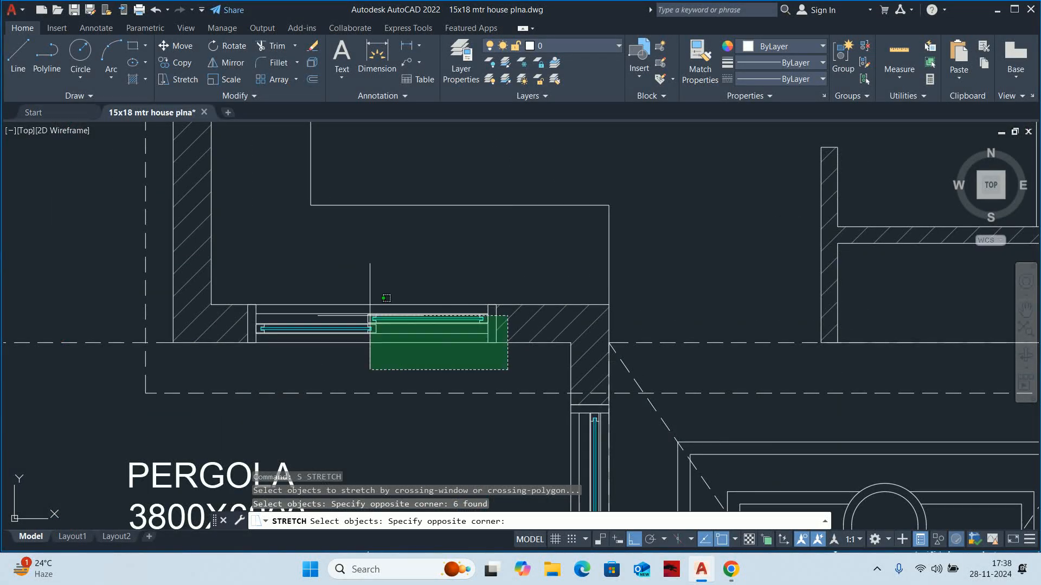
pyautogui.click(242, 285)
pyautogui.scroll(-8, 250, 291)
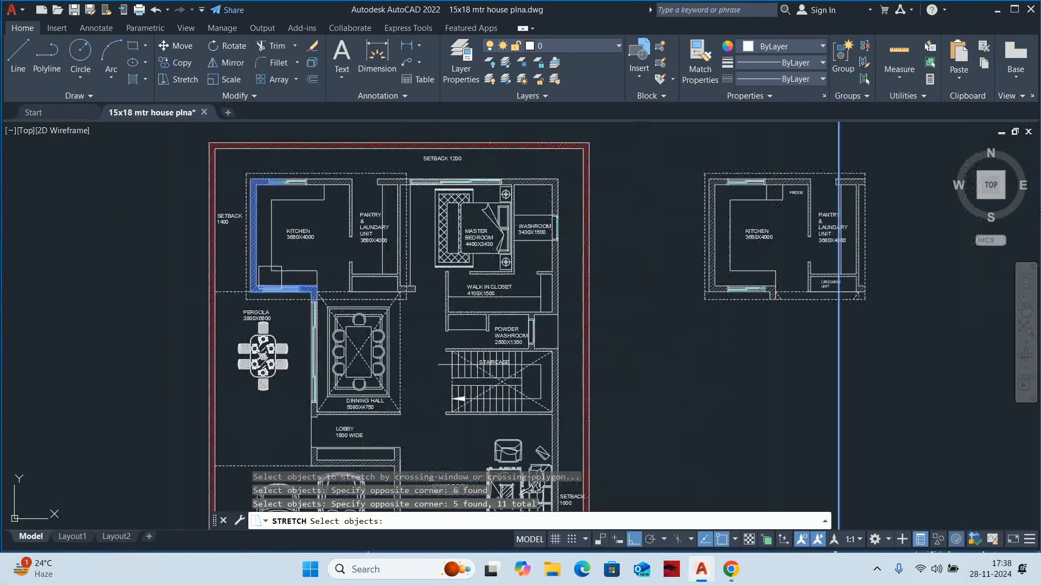
pyautogui.press('Return')
pyautogui.moveTo(490, 180); pyautogui.dragTo(451, 324, button='middle')
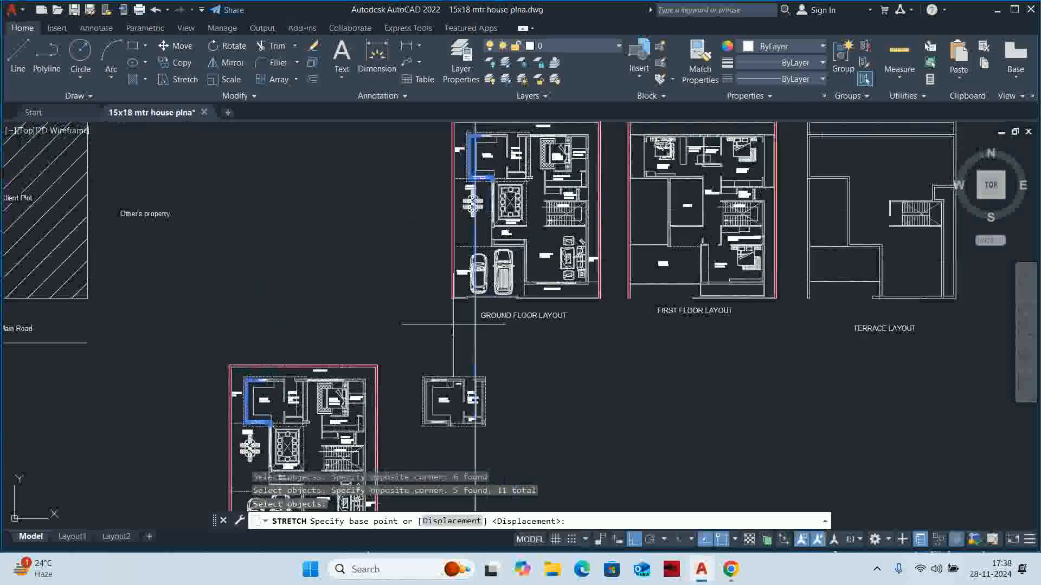
pyautogui.scroll(8, 489, 182)
pyautogui.scroll(6, 441, 175)
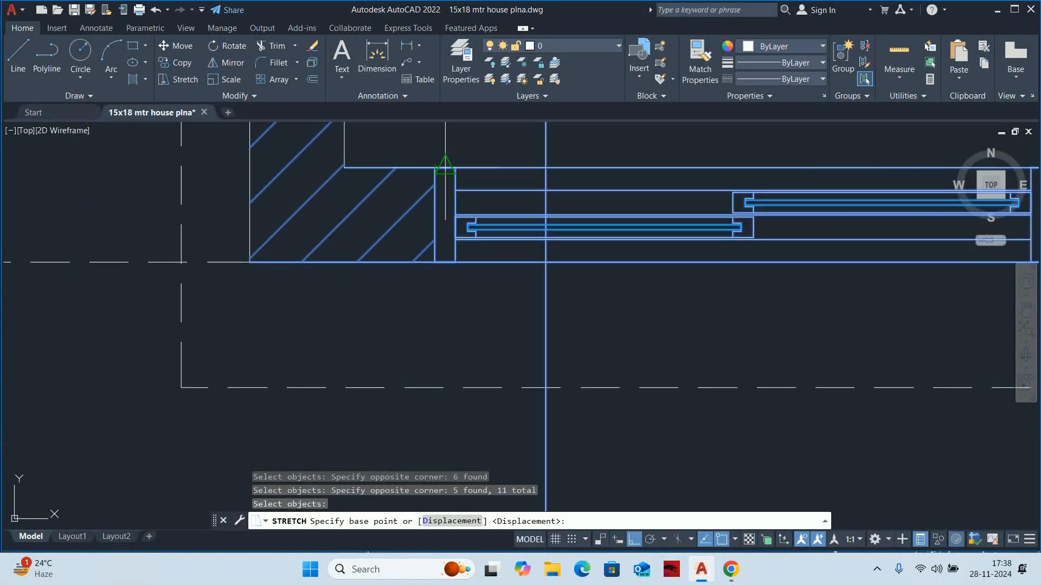
pyautogui.click(436, 167)
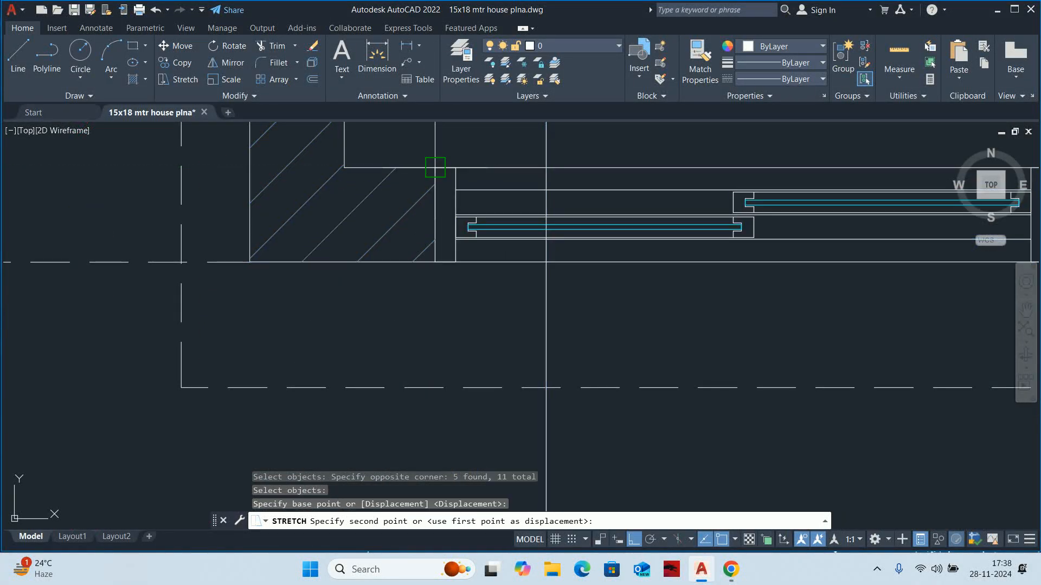
pyautogui.click(544, 169)
pyautogui.press('Escape')
pyautogui.press('Escape')
pyautogui.scroll(-5, 556, 307)
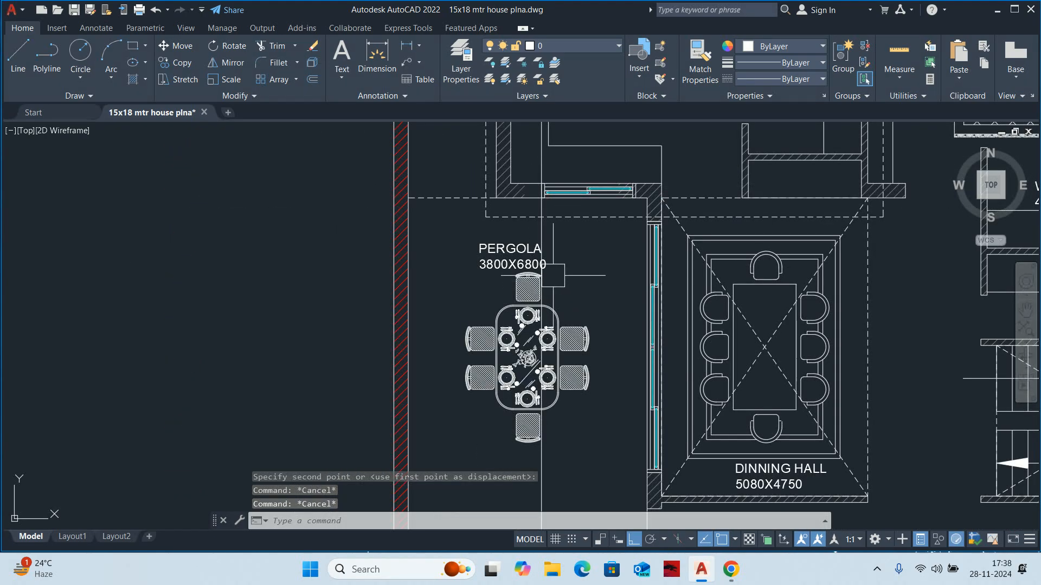
# Delete the vertical construction line from the original ground floor plan
pyautogui.scroll(8, 558, 165)
pyautogui.click(487, 166)
pyautogui.scroll(-8, 486, 165)
pyautogui.press('Delete')
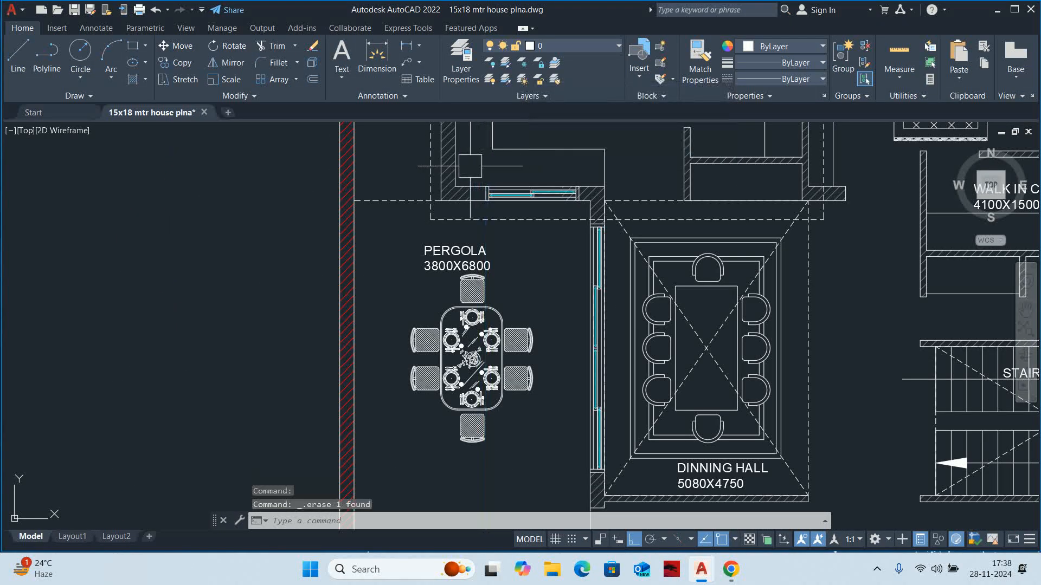
# Pull the lower kitchen wall's right hatch back to the outer edge of the window's right jamb in the original ground floor plan
pyautogui.scroll(6, 470, 166)
pyautogui.press('Escape')
pyautogui.moveTo(680, 255); pyautogui.dragTo(432, 265, button='middle')
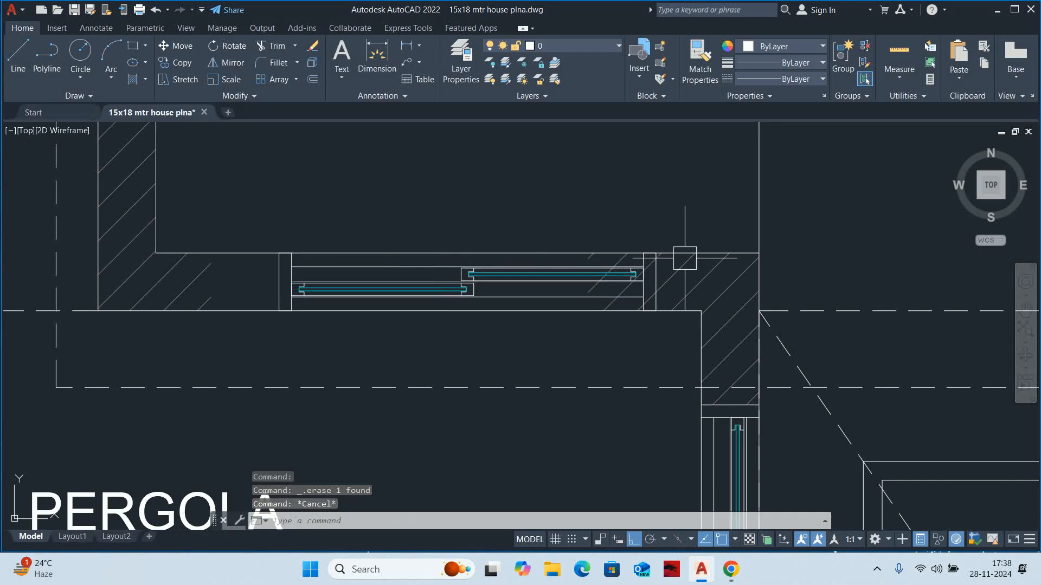
pyautogui.click(705, 273)
pyautogui.scroll(4, 500, 270)
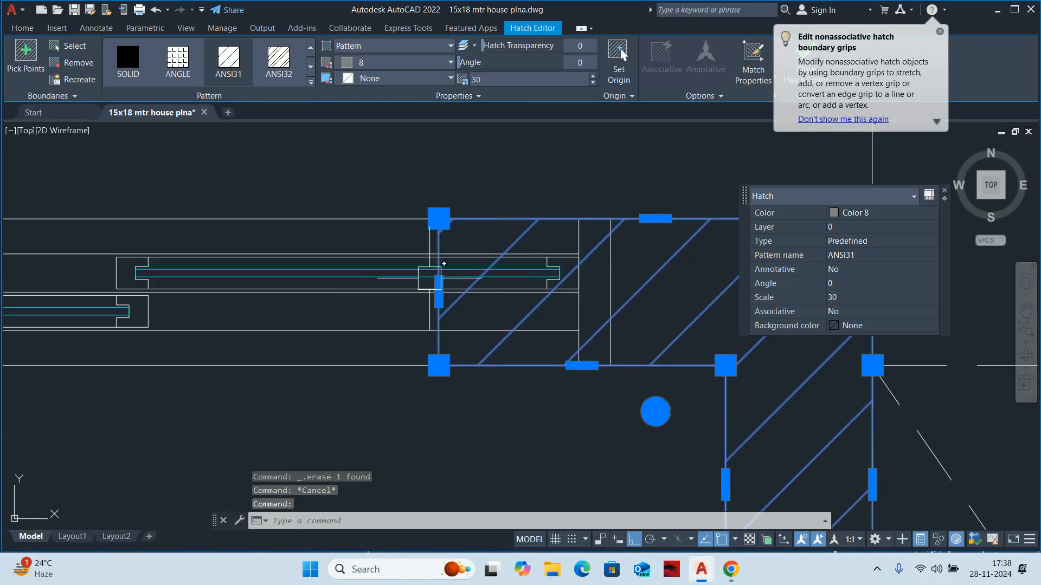
pyautogui.click(439, 292)
pyautogui.press('Escape')
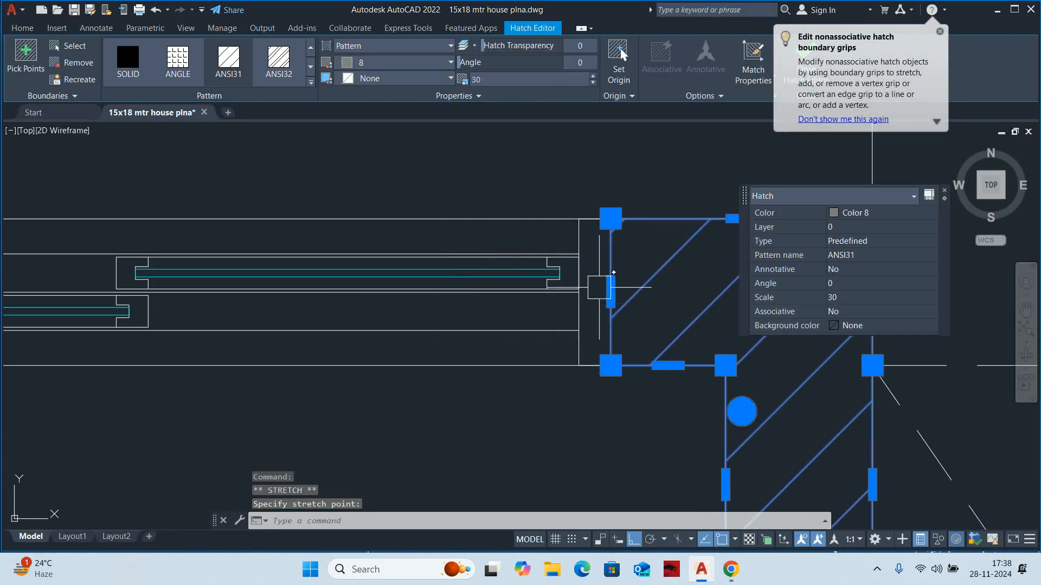
pyautogui.press('Escape')
# Extend the lower kitchen wall's left hatch to the outer edge of the window's left jamb in the original ground floor plan
pyautogui.scroll(-5, 610, 292)
pyautogui.scroll(6, 395, 295)
pyautogui.click(476, 271)
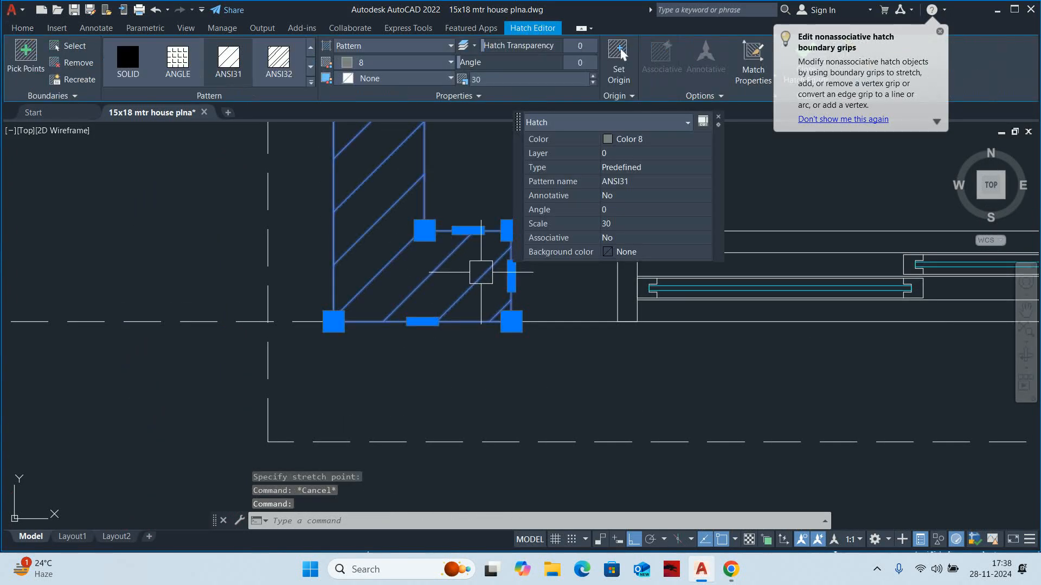
pyautogui.click(511, 277)
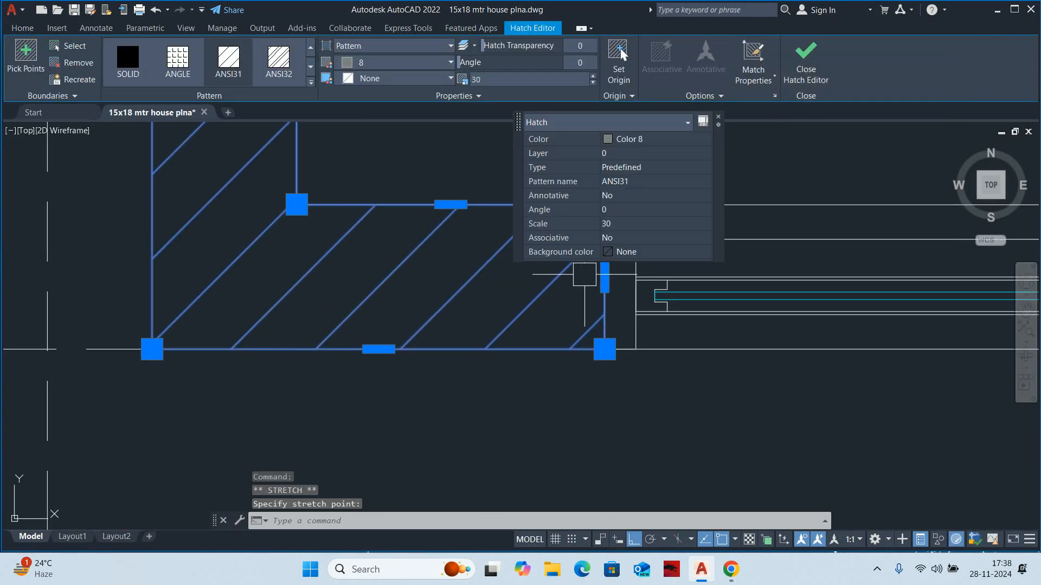
pyautogui.press('Escape')
pyautogui.press('Escape')
# Extend the lower kitchen wall's left hatch to the left jamb of the shifted window in the copied ground floor plan
pyautogui.scroll(-8, 539, 263)
pyautogui.scroll(-2, 537, 266)
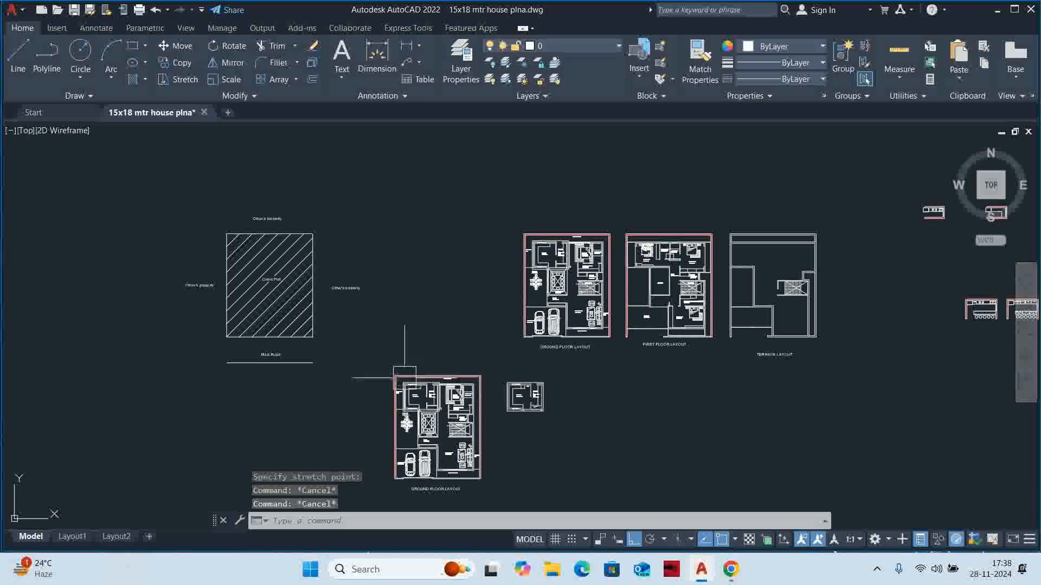
pyautogui.scroll(8, 399, 404)
pyautogui.scroll(6, 453, 376)
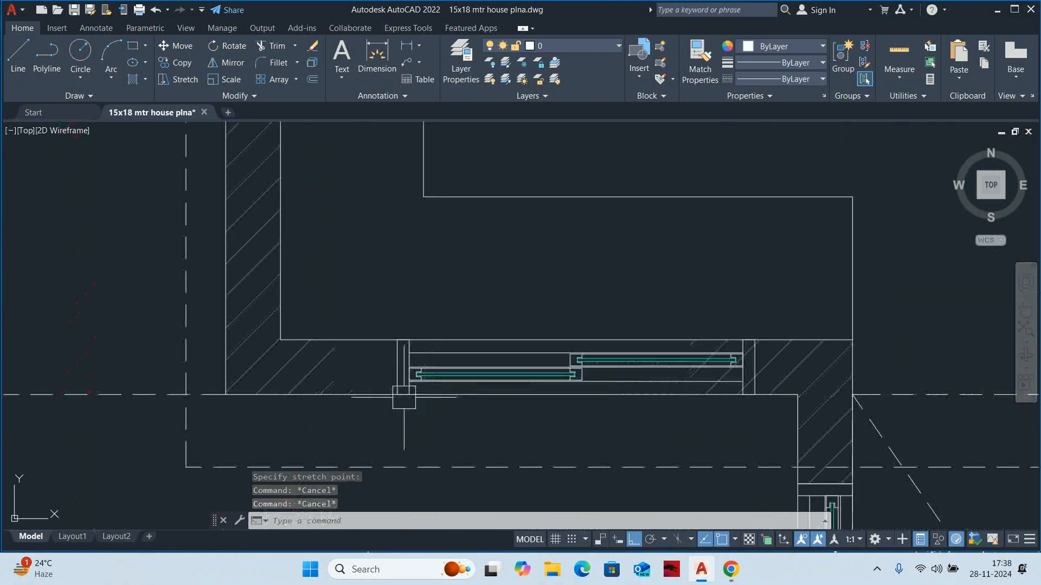
pyautogui.click(282, 356)
pyautogui.click(308, 366)
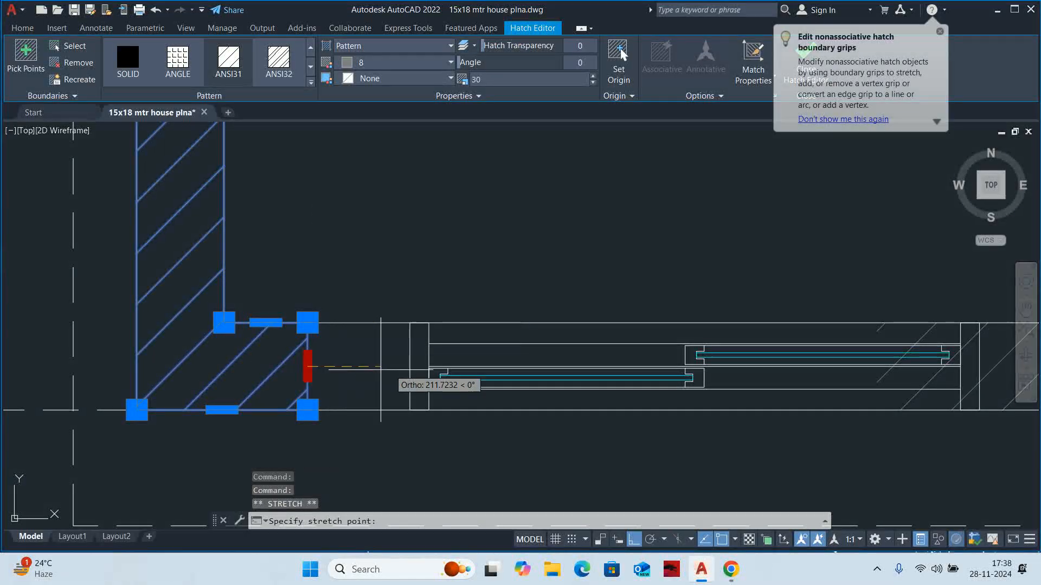
pyautogui.press('Escape')
# Pull the lower kitchen wall's right hatch back to the right jamb's outer edge in the copied ground floor plan
pyautogui.scroll(-4, 485, 369)
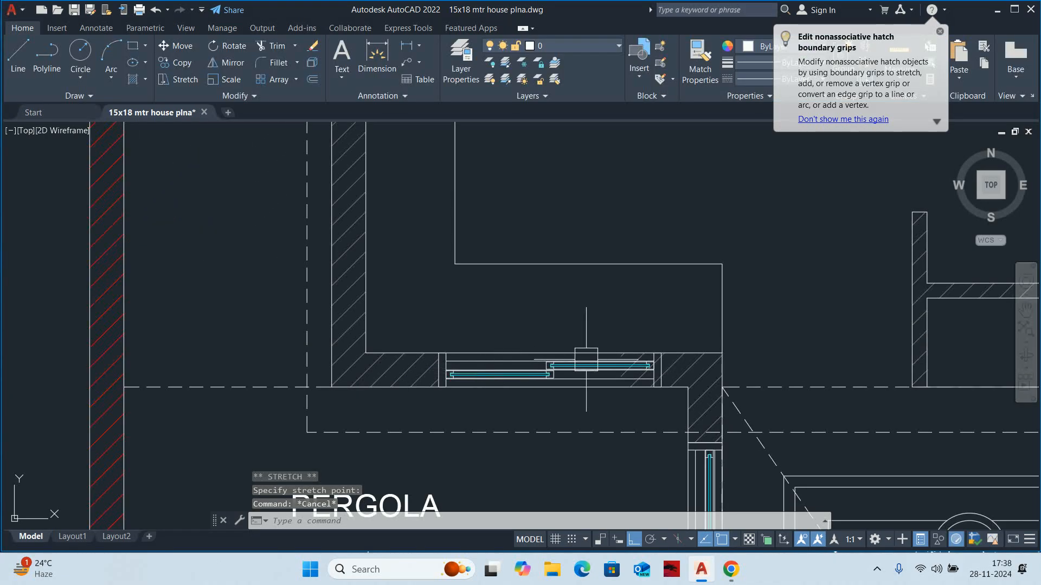
pyautogui.scroll(4, 629, 367)
pyautogui.click(812, 395)
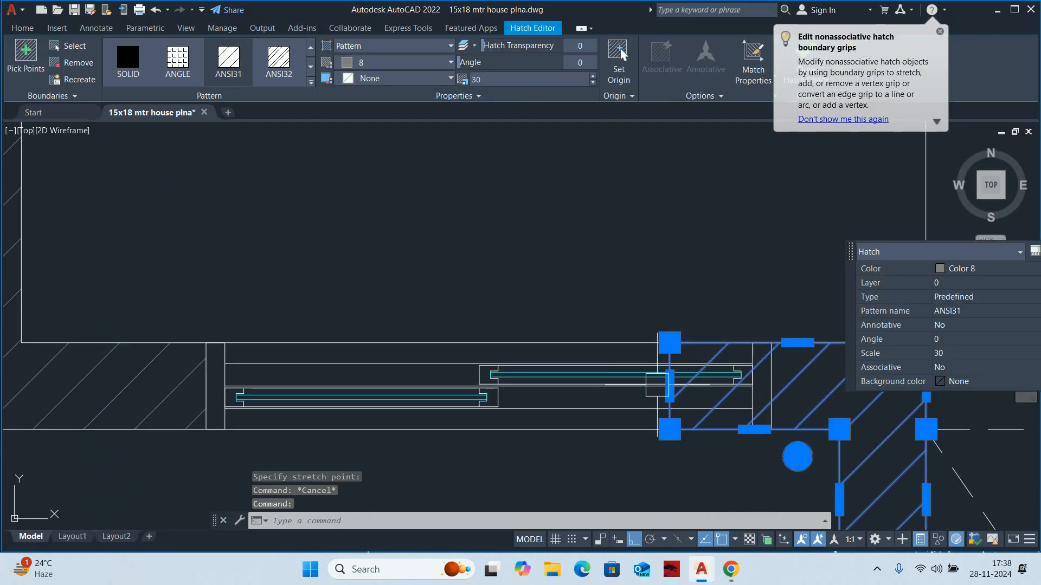
pyautogui.click(669, 386)
pyautogui.click(771, 386)
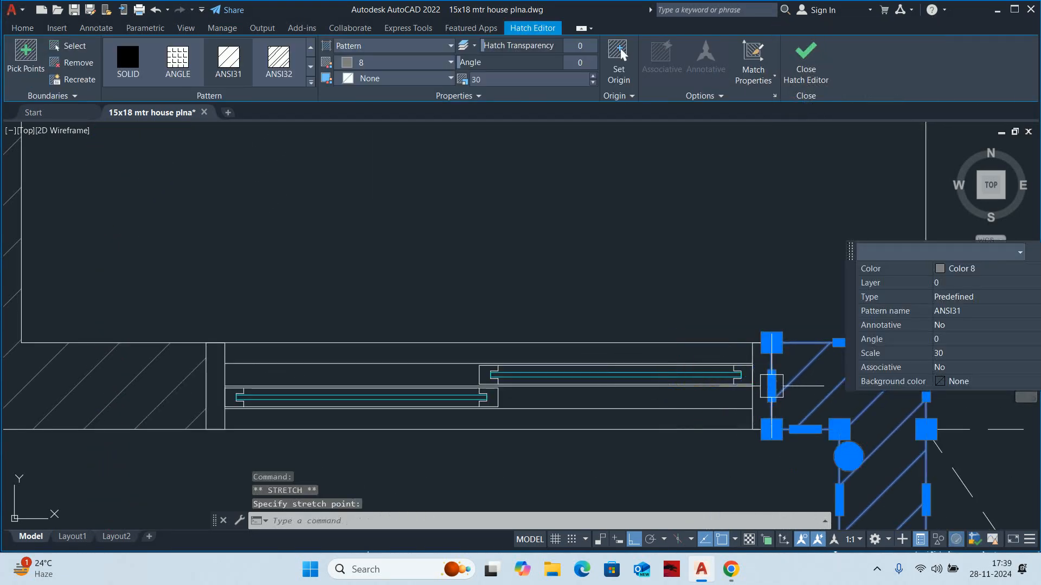
# Copy the FRIDGE label horizontally into the adjacent counter compartment of the separate kitchen plan
pyautogui.press('Escape')
pyautogui.press('Escape')
pyautogui.scroll(-1, 684, 365)
pyautogui.scroll(-6, 680, 325)
pyautogui.moveTo(688, 304); pyautogui.dragTo(203, 277, button='middle')
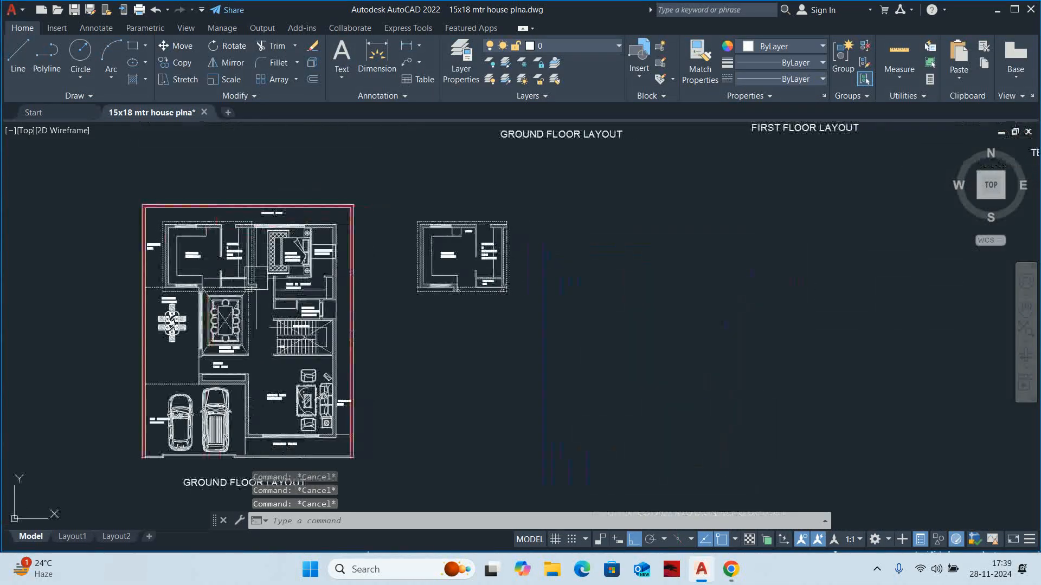
pyautogui.scroll(-1, 391, 287)
pyautogui.scroll(8, 428, 268)
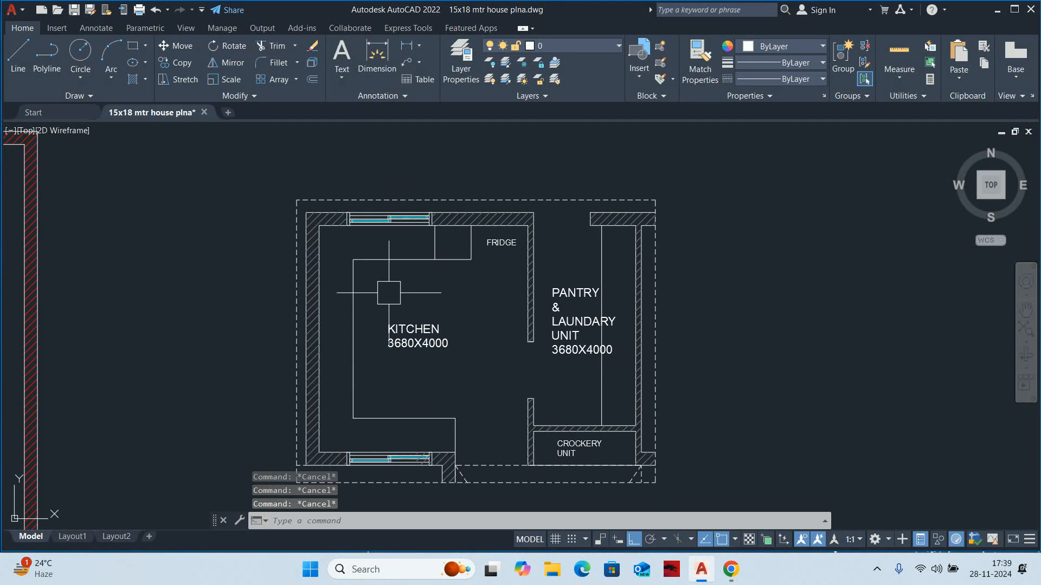
pyautogui.moveTo(383, 288); pyautogui.dragTo(362, 311, button='middle')
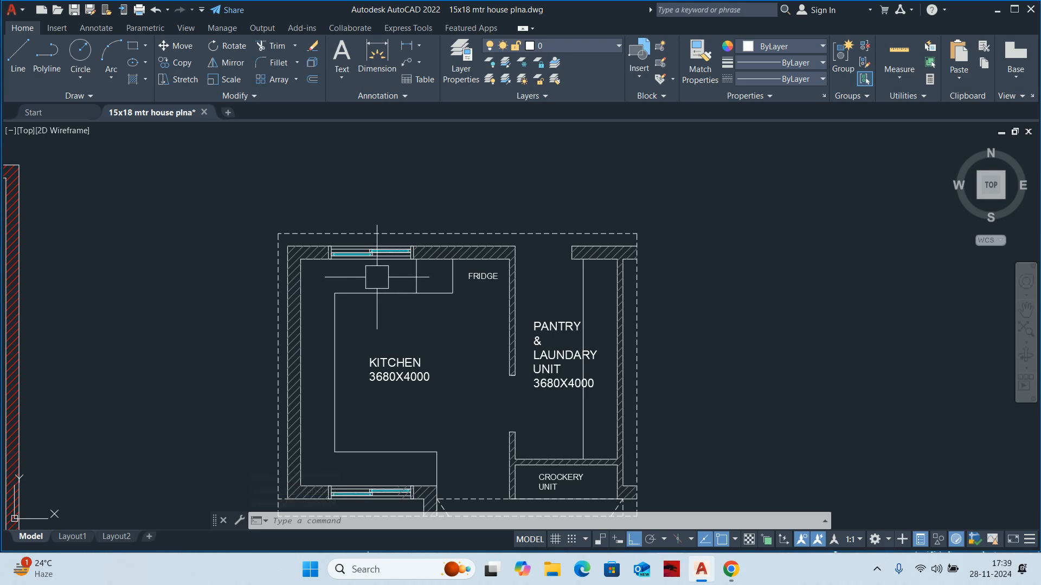
pyautogui.press('Escape')
pyautogui.press('Escape')
pyautogui.press('Escape')
pyautogui.scroll(2, 439, 281)
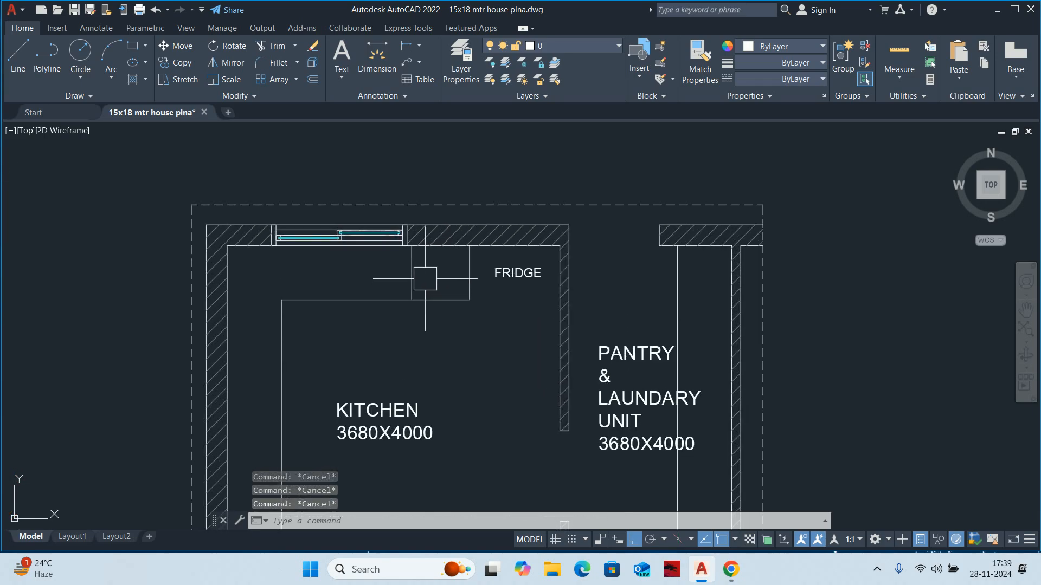
pyautogui.write('co')
pyautogui.press('Return')
pyautogui.scroll(2, 484, 281)
pyautogui.click(537, 268)
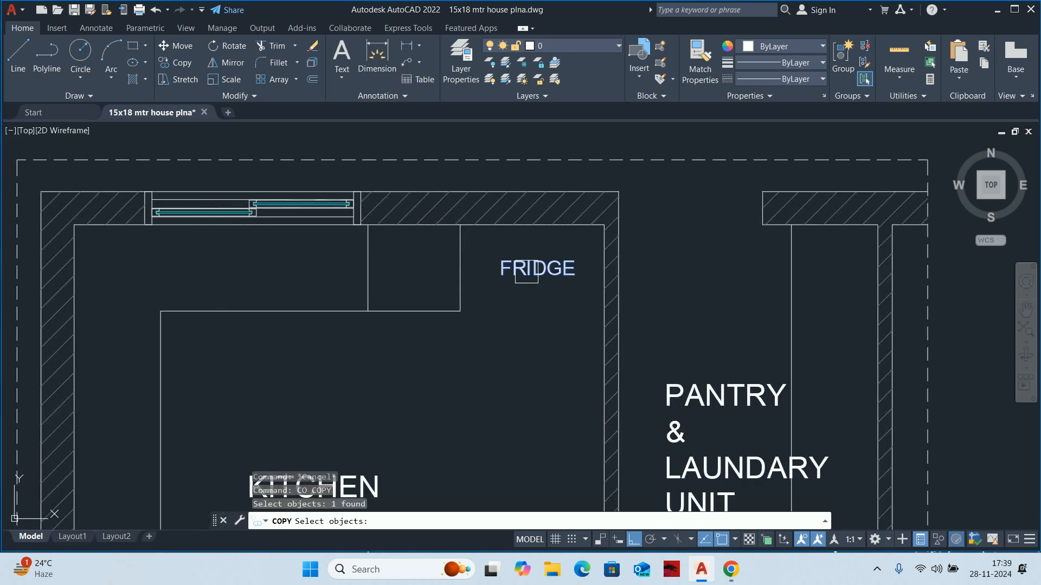
pyautogui.press('Return')
pyautogui.click(525, 360)
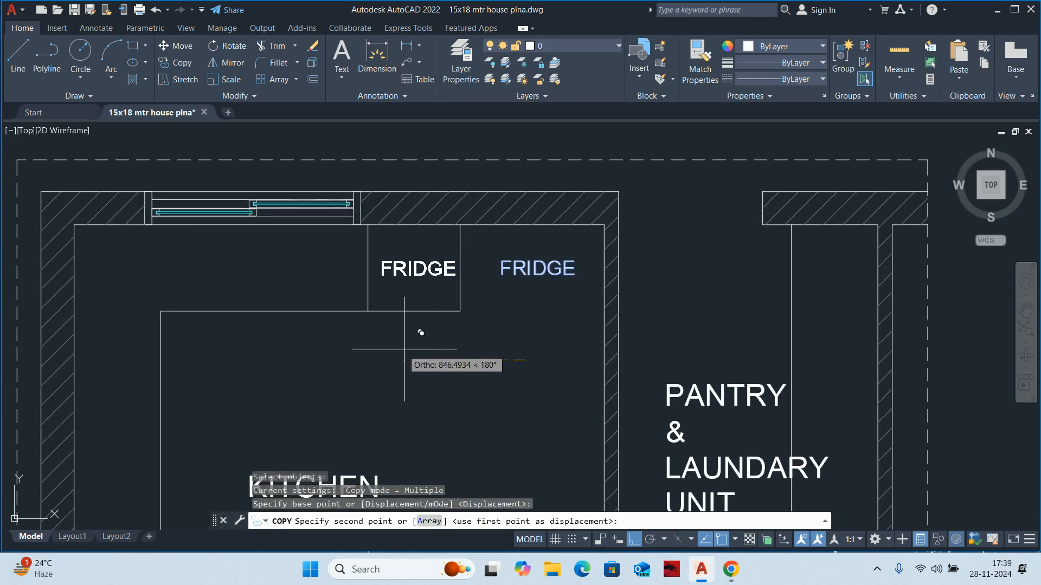
pyautogui.click(402, 349)
pyautogui.press('Escape')
pyautogui.press('Escape')
# Change the copied label's text to MICRO WAVE, split over two lines
pyautogui.doubleClick(420, 271)
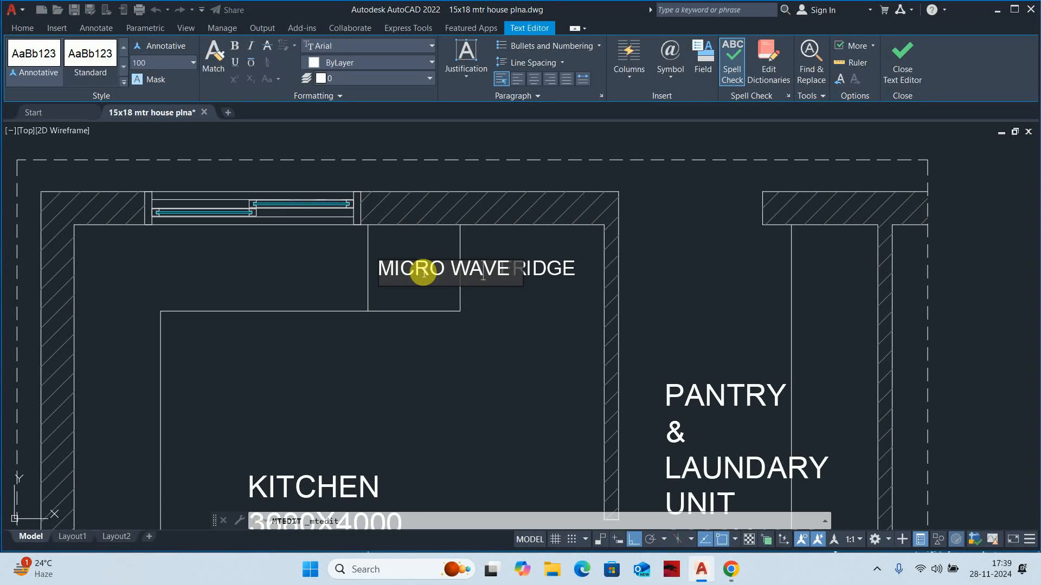
pyautogui.press('Return')
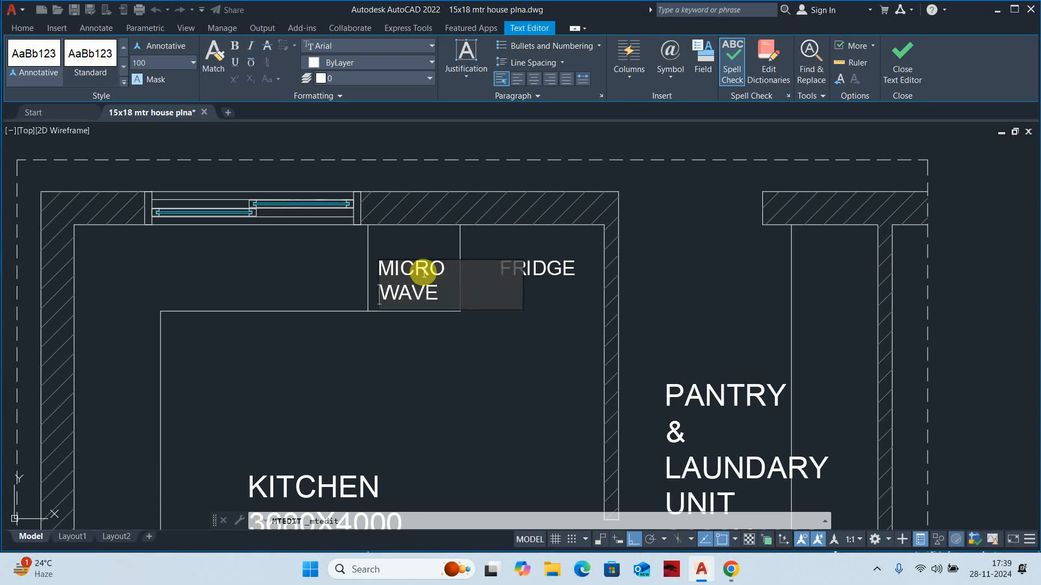
pyautogui.press('Escape')
pyautogui.press('Escape')
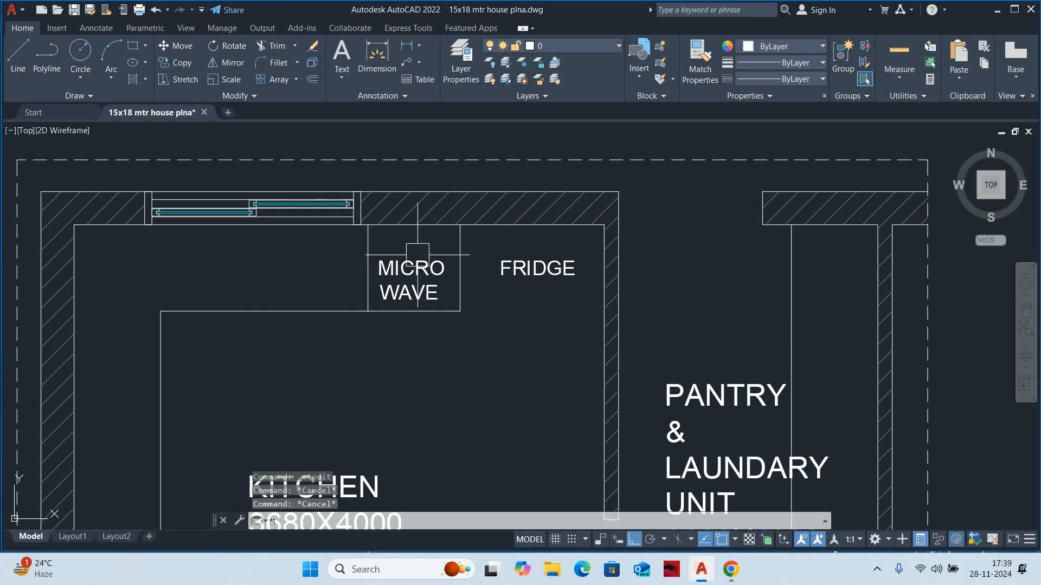
# Move the MICRO WAVE label about 83 units up and 15 units right to center it in its compartment
pyautogui.write('M')
pyautogui.press('Return')
pyautogui.click(417, 255)
pyautogui.press('Return')
pyautogui.click(402, 383)
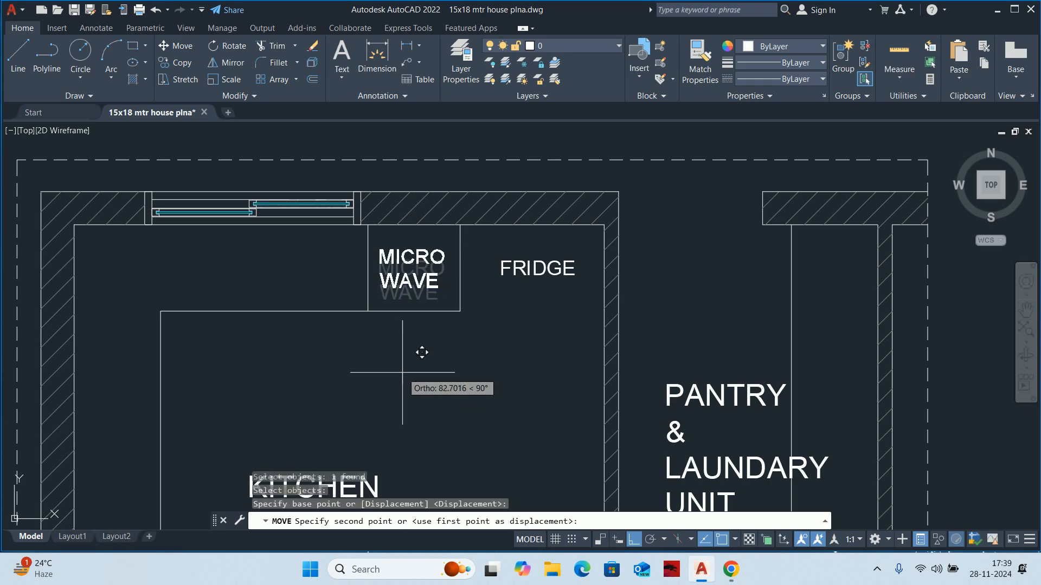
pyautogui.click(402, 372)
pyautogui.press('Return')
pyautogui.click(412, 292)
pyautogui.press('Return')
pyautogui.click(402, 366)
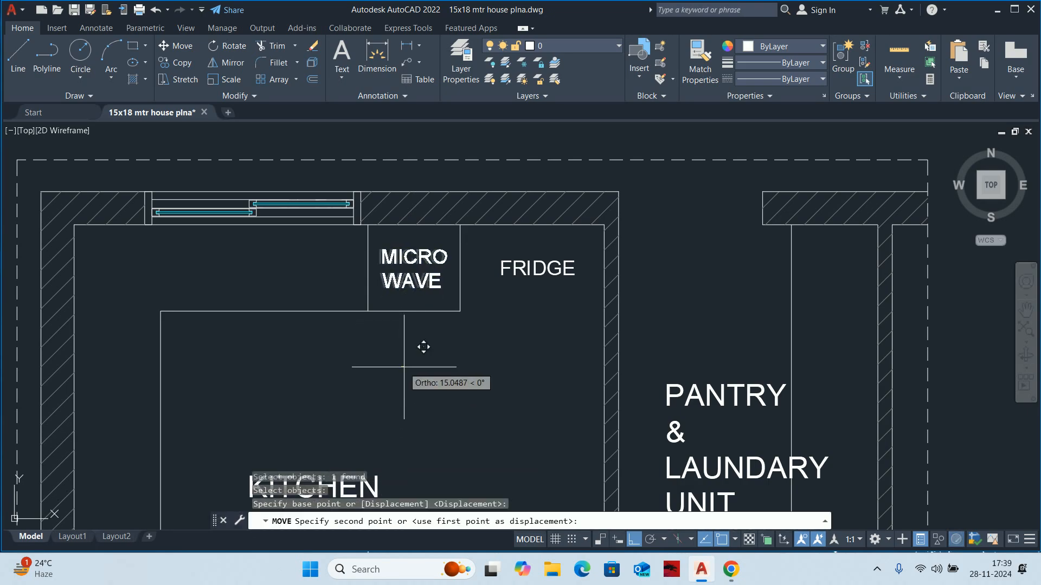
pyautogui.click(404, 367)
pyautogui.press('Escape')
pyautogui.press('Escape')
pyautogui.press('Escape')
# Offset the microwave compartment's left line by 1200 to the left across the upper kitchen counter
pyautogui.scroll(-5, 406, 355)
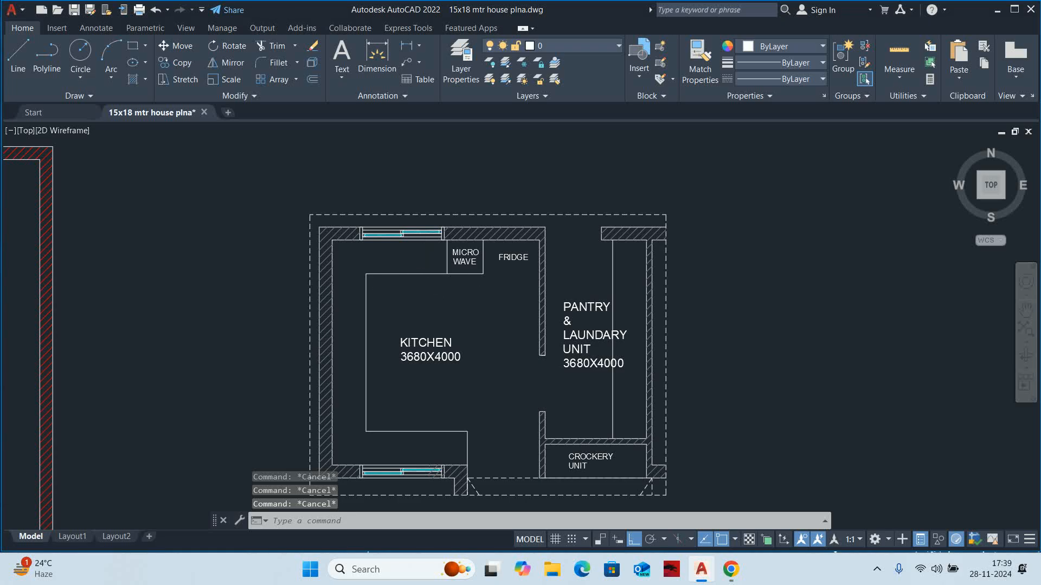
pyautogui.scroll(2, 411, 289)
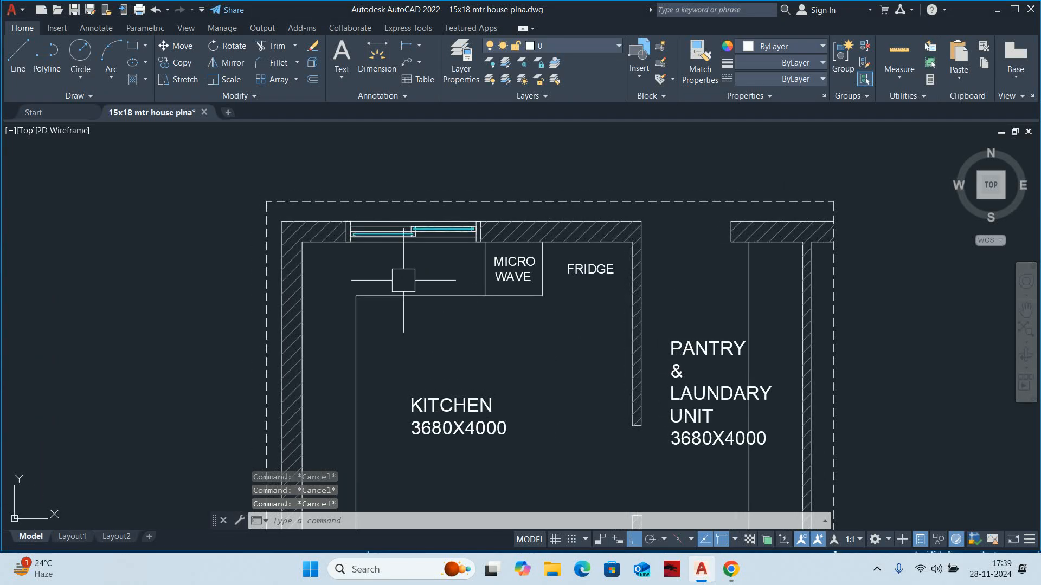
pyautogui.write('o')
pyautogui.press('Return')
pyautogui.press('Return')
pyautogui.scroll(2, 428, 272)
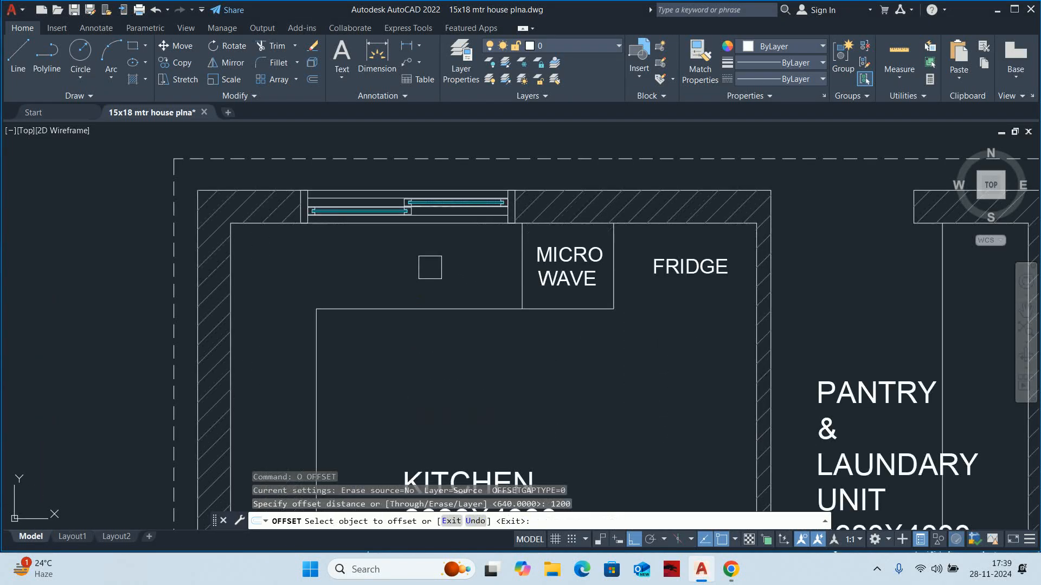
pyautogui.click(517, 287)
pyautogui.press('Escape')
pyautogui.press('Escape')
pyautogui.scroll(-5, 417, 274)
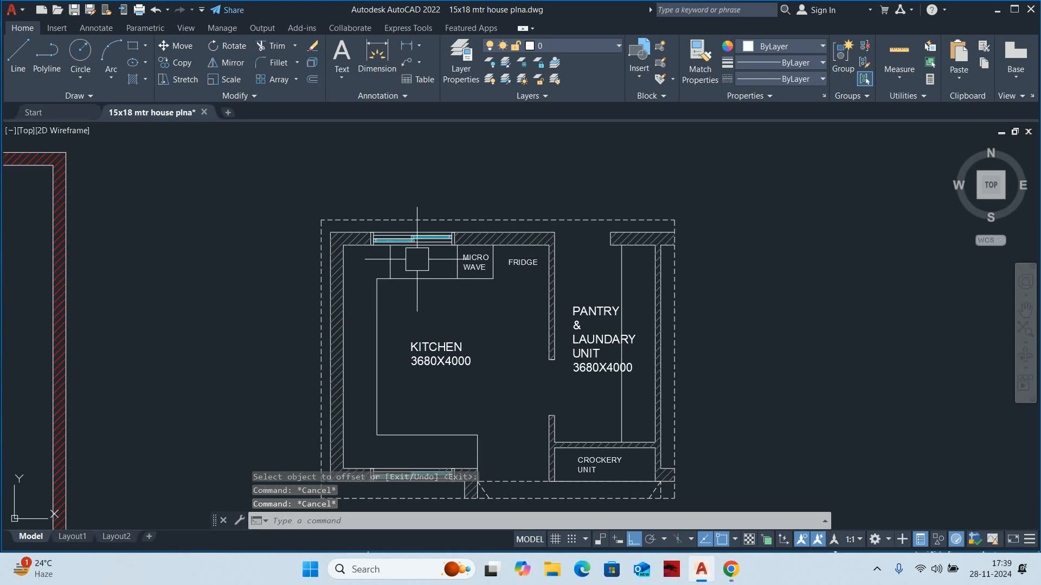
pyautogui.scroll(2, 410, 258)
pyautogui.write('dli')
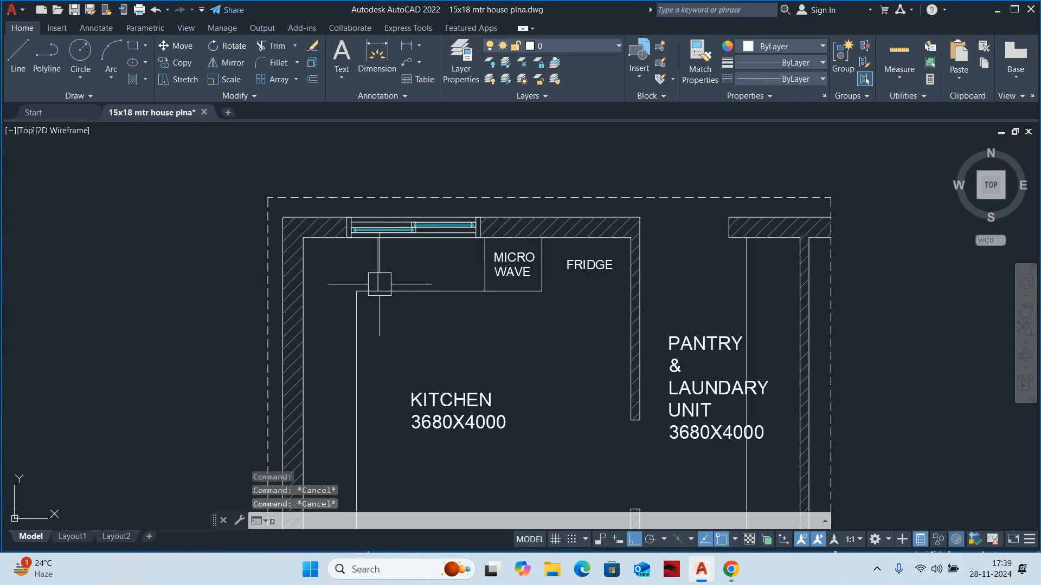
pyautogui.press('Return')
pyautogui.scroll(2, 366, 284)
pyautogui.click(404, 295)
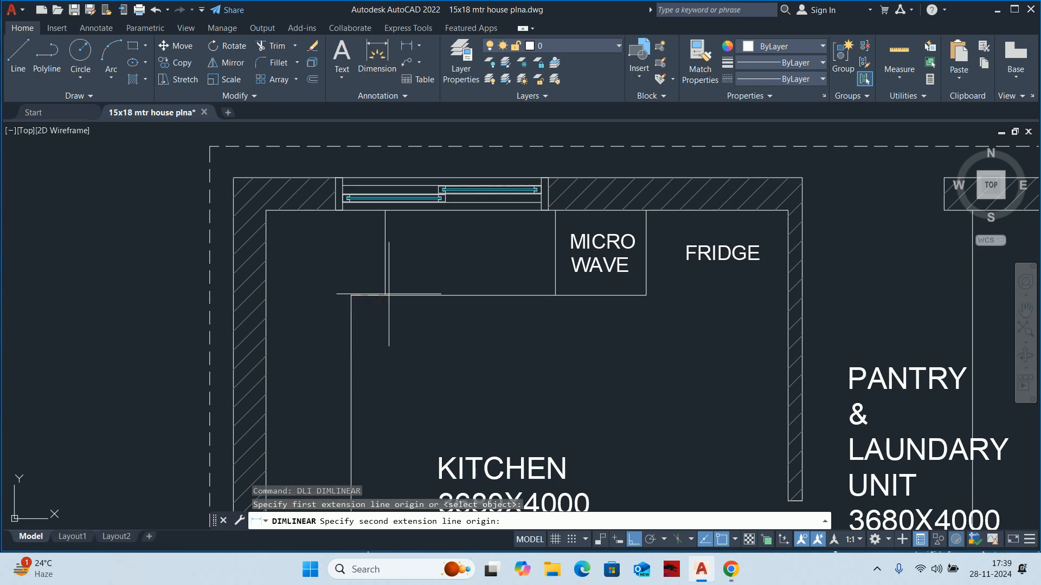
pyautogui.click(385, 295)
pyautogui.press('Escape')
pyautogui.press('Escape')
pyautogui.press('Escape')
pyautogui.press('Escape')
# Measure the width and depth of the counter section between the offset line and the microwave compartment
pyautogui.scroll(-2, 385, 315)
pyautogui.moveTo(385, 306); pyautogui.dragTo(382, 280, button='middle')
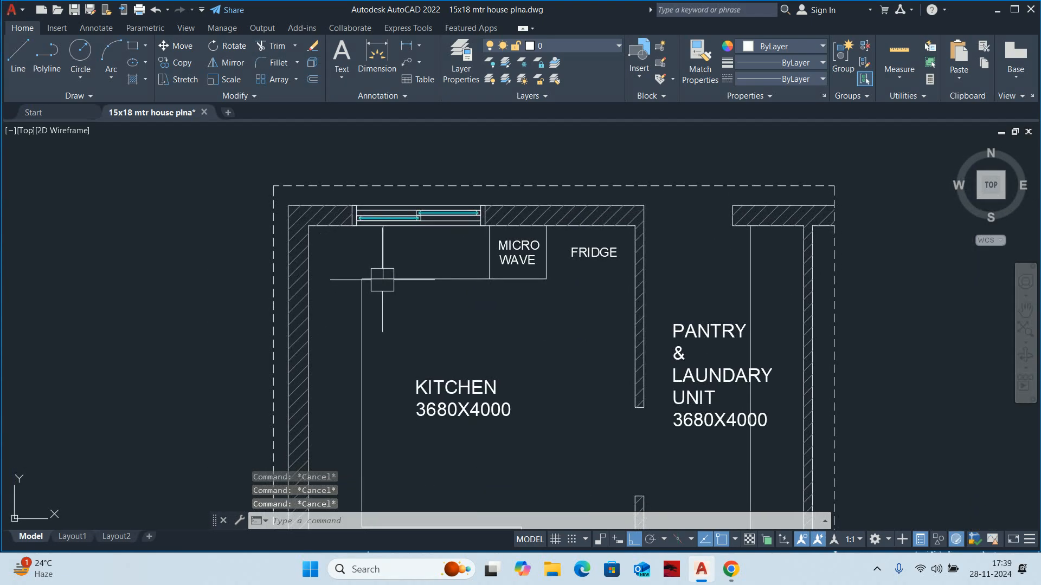
pyautogui.click(899, 55)
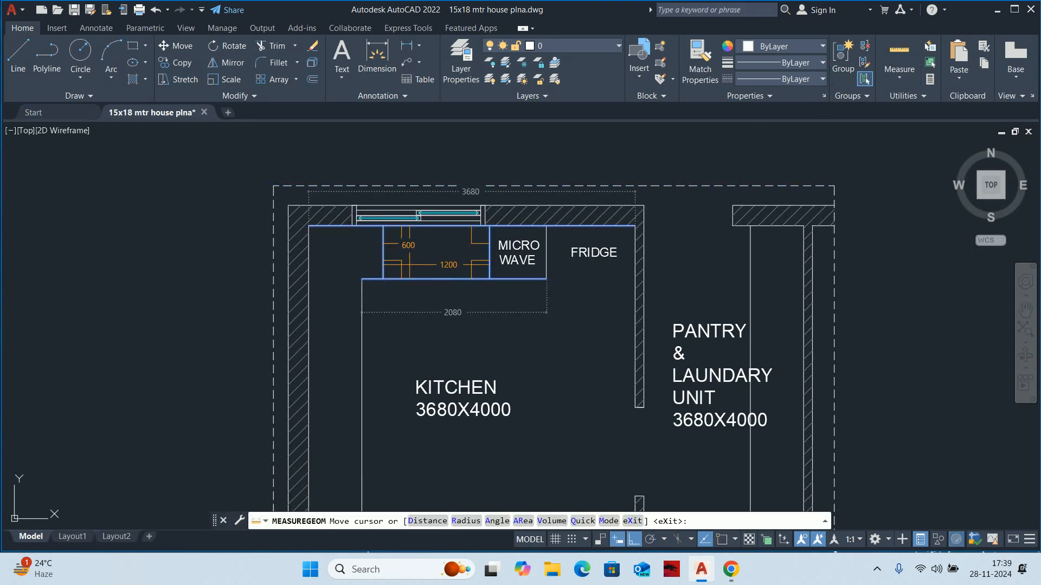
pyautogui.press('Escape')
# Stretch the upper kitchen counter's front edge downward to deepen the counter, including the microwave compartment
pyautogui.write('s')
pyautogui.press('Return')
pyautogui.scroll(2, 542, 294)
pyautogui.click(563, 296)
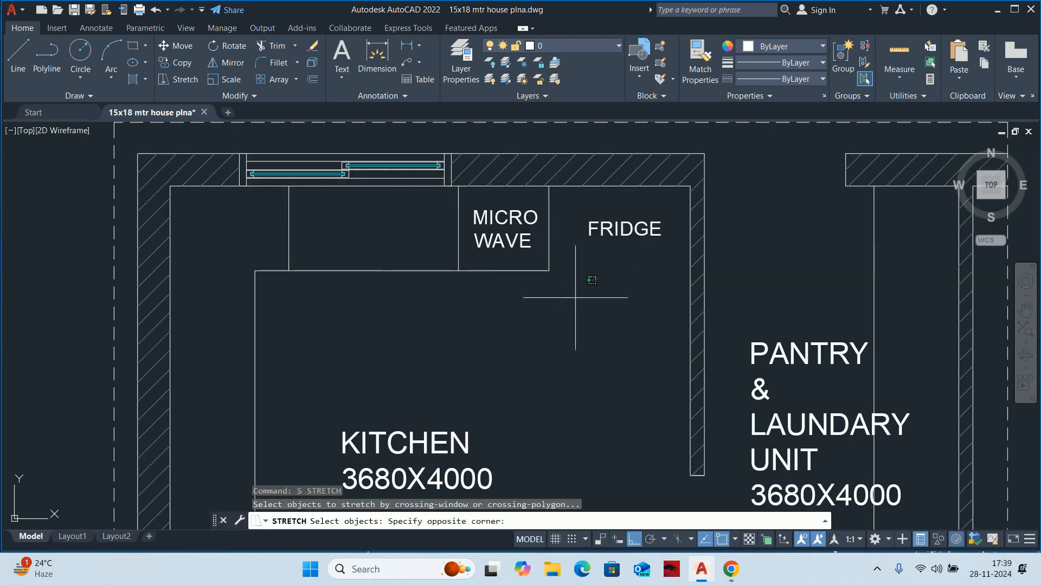
pyautogui.click(251, 261)
pyautogui.press('Return')
pyautogui.click(307, 301)
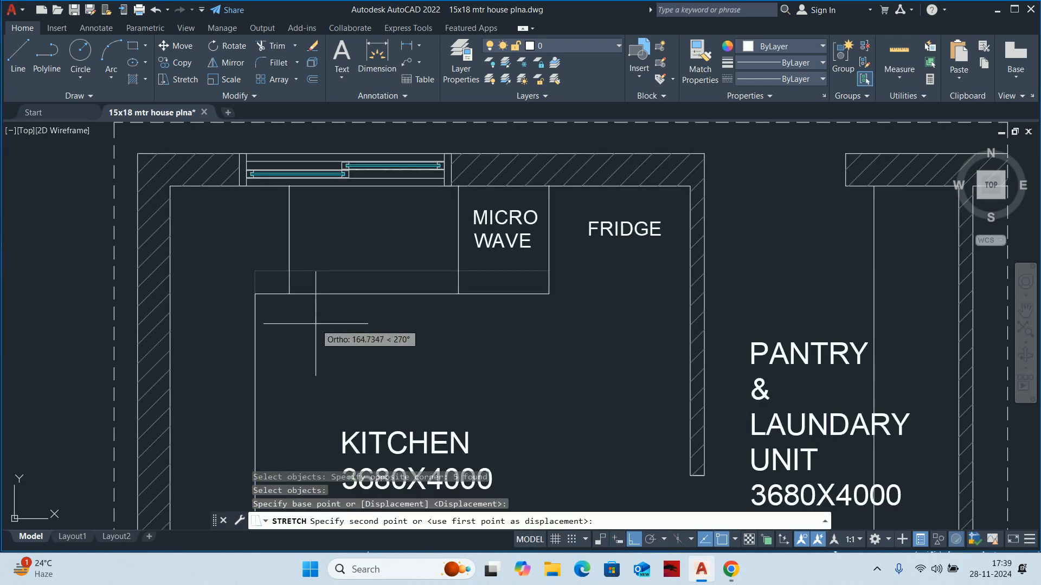
pyautogui.press('Return')
pyautogui.scroll(-3, 308, 320)
pyautogui.press('Escape')
# Stretch the left kitchen counter's front edge 50 to the right
pyautogui.moveTo(306, 318); pyautogui.dragTo(262, 351, button='middle')
pyautogui.scroll(2, 296, 317)
pyautogui.press('Escape')
pyautogui.press('Return')
pyautogui.click(306, 390)
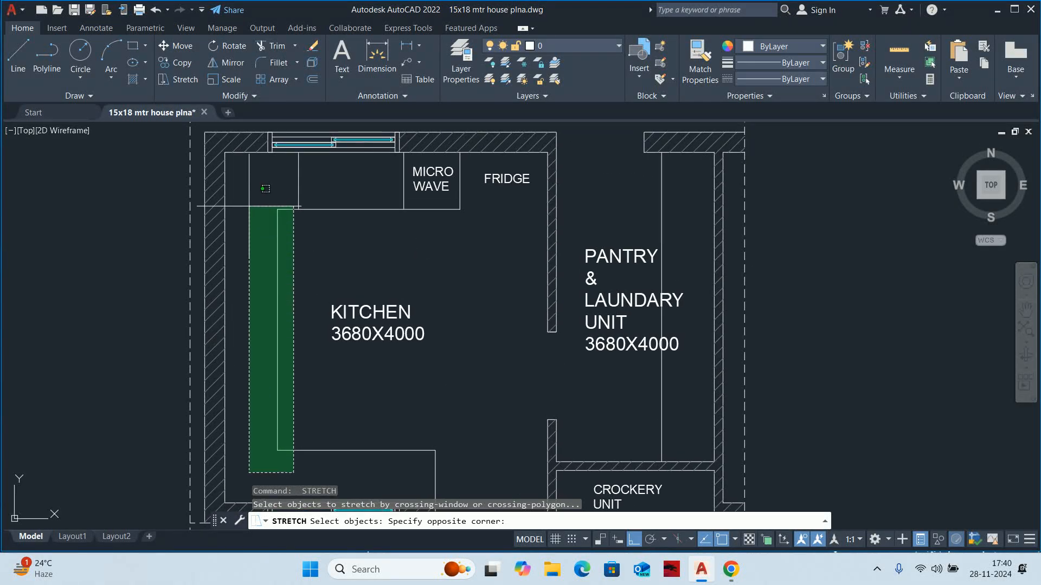
pyautogui.click(259, 212)
pyautogui.press('Return')
pyautogui.click(320, 245)
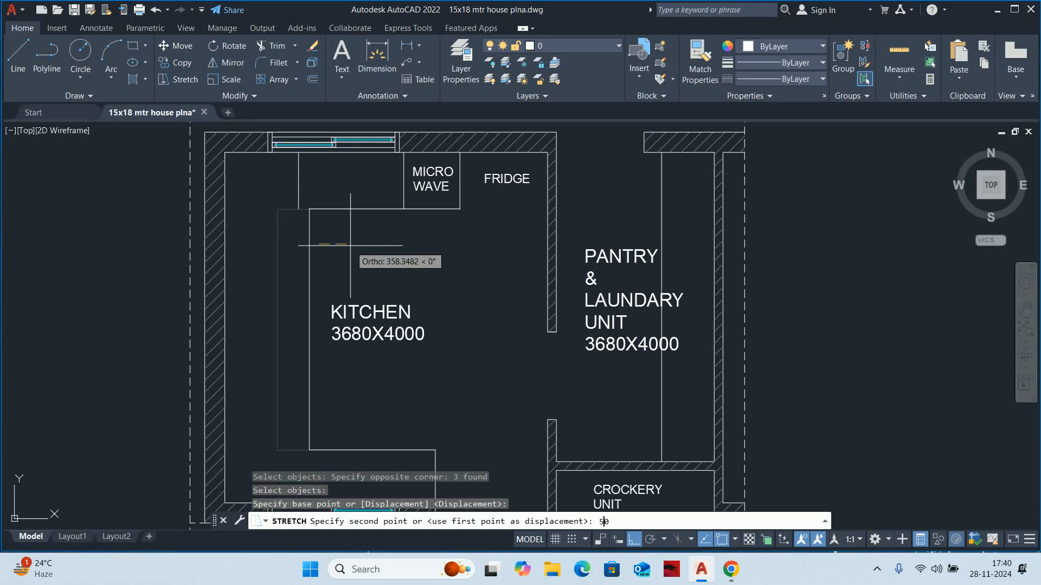
pyautogui.press('Return')
pyautogui.press('Escape')
# Stretch the lower kitchen counter's front edge 50 upward
pyautogui.scroll(-3, 347, 271)
pyautogui.press('Escape')
pyautogui.press('Return')
pyautogui.click(440, 360)
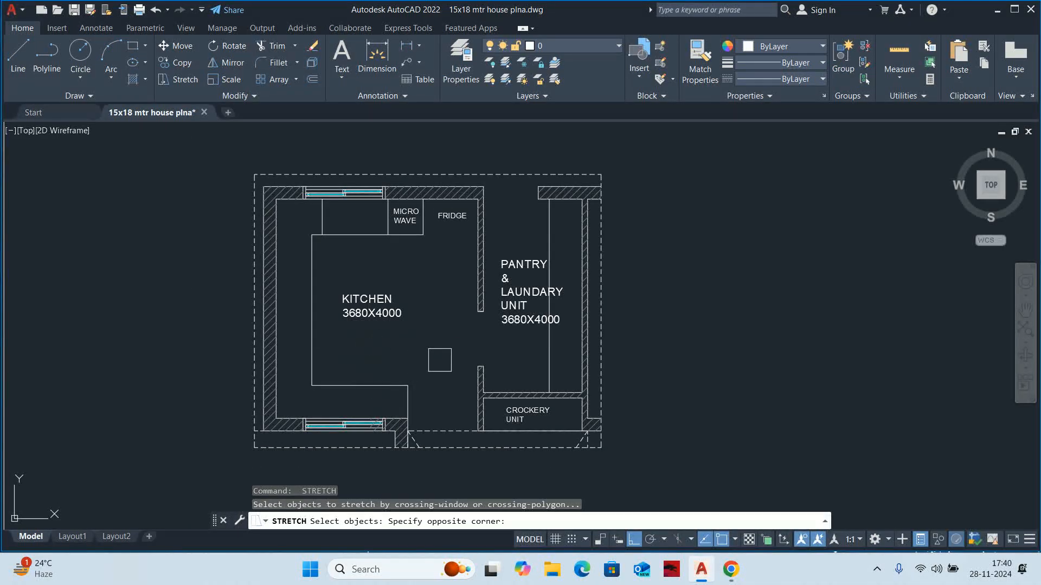
pyautogui.click(309, 369)
pyautogui.press('Return')
pyautogui.click(296, 366)
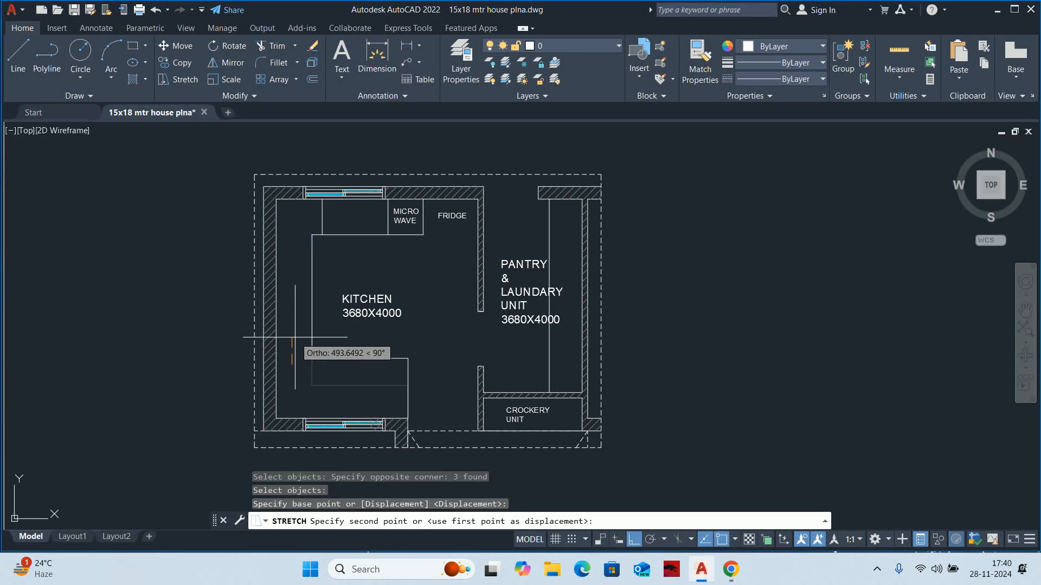
pyautogui.write('50')
pyautogui.press('Return')
pyautogui.press('Escape')
pyautogui.press('Escape')
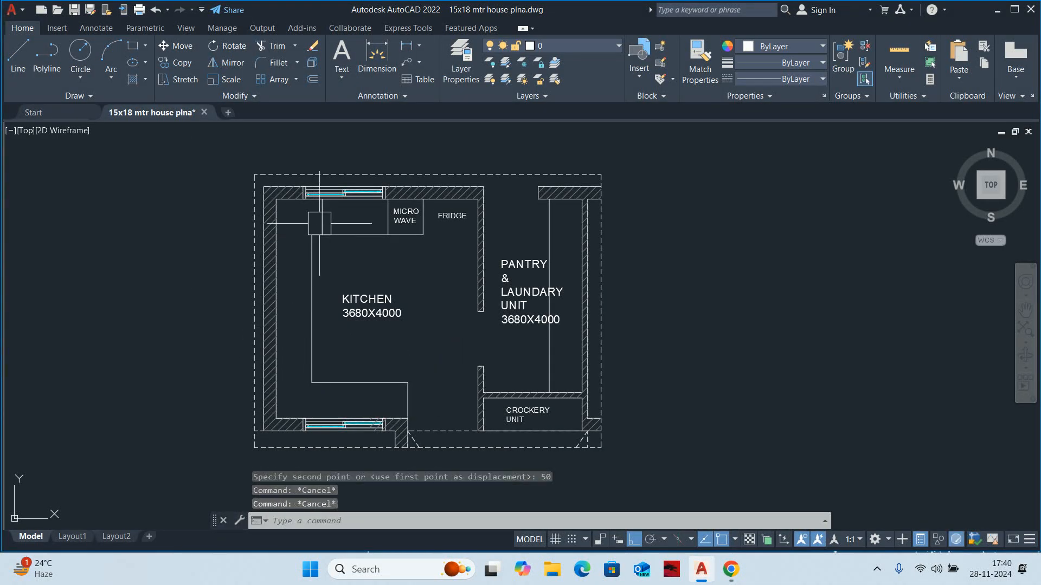
# Erase the offset divider line left of the microwave compartment in the upper counter
pyautogui.scroll(6, 328, 213)
pyautogui.press('Escape')
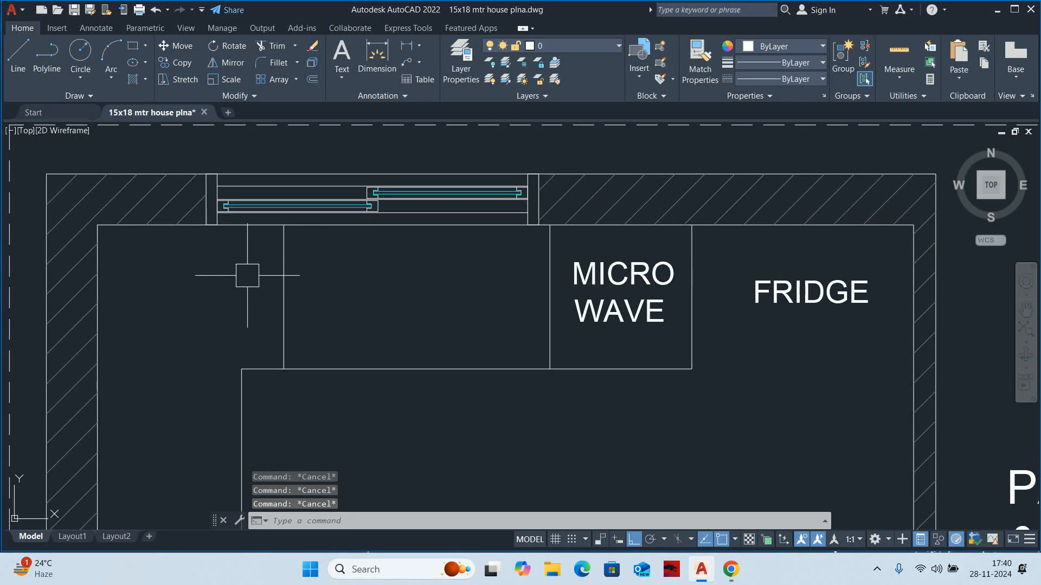
pyautogui.scroll(-2, 269, 276)
pyautogui.moveTo(366, 283); pyautogui.dragTo(382, 276, button='middle')
pyautogui.click(331, 289)
pyautogui.press('Delete')
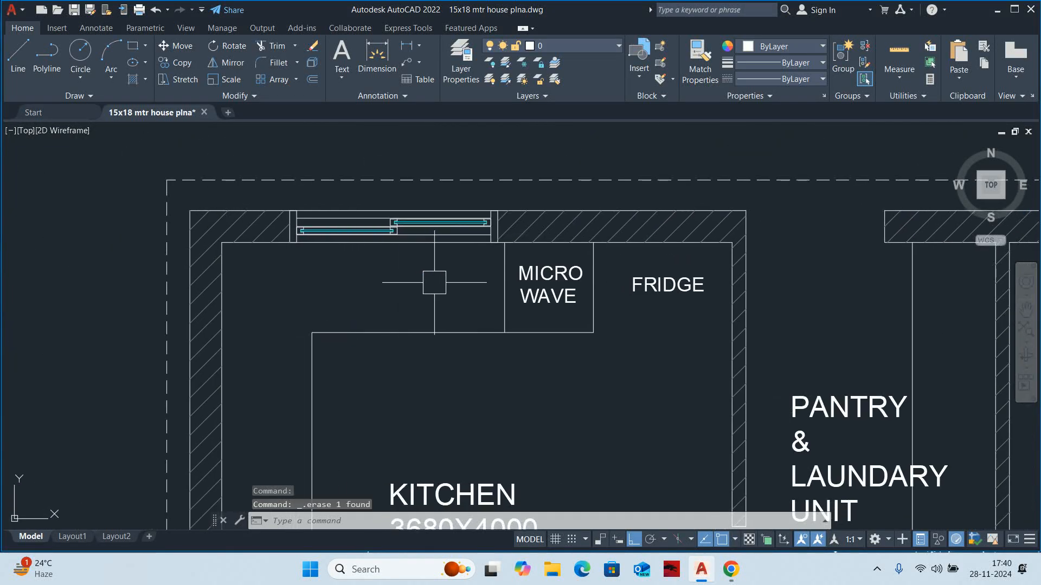
# Insert the Sink-double - 36 in top and Faucet - kit sink top blocks from Kitchens.dwg together, right of the kitchen plan
pyautogui.scroll(-3, 408, 300)
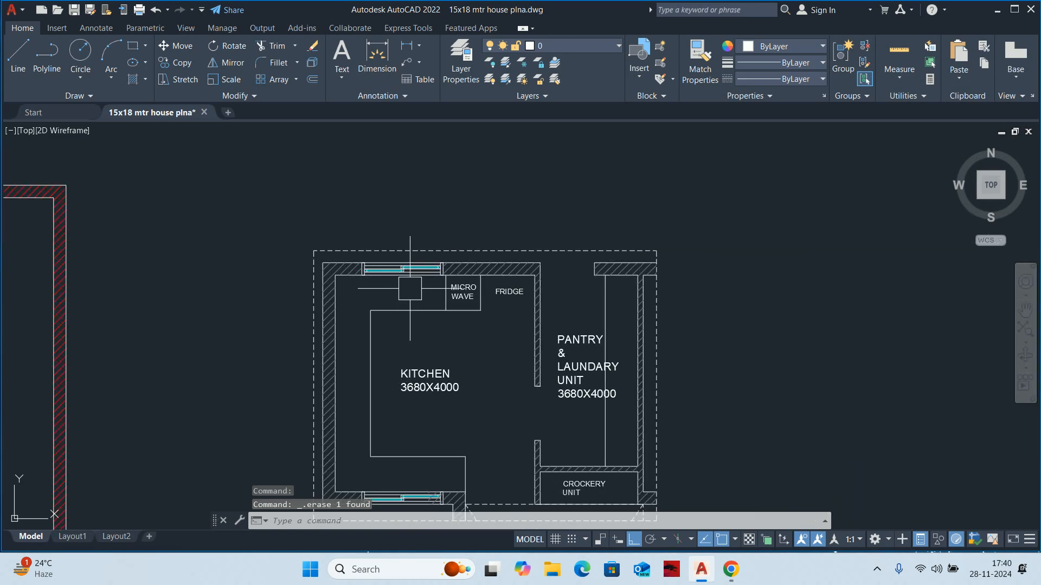
pyautogui.write('DC')
pyautogui.press('Return')
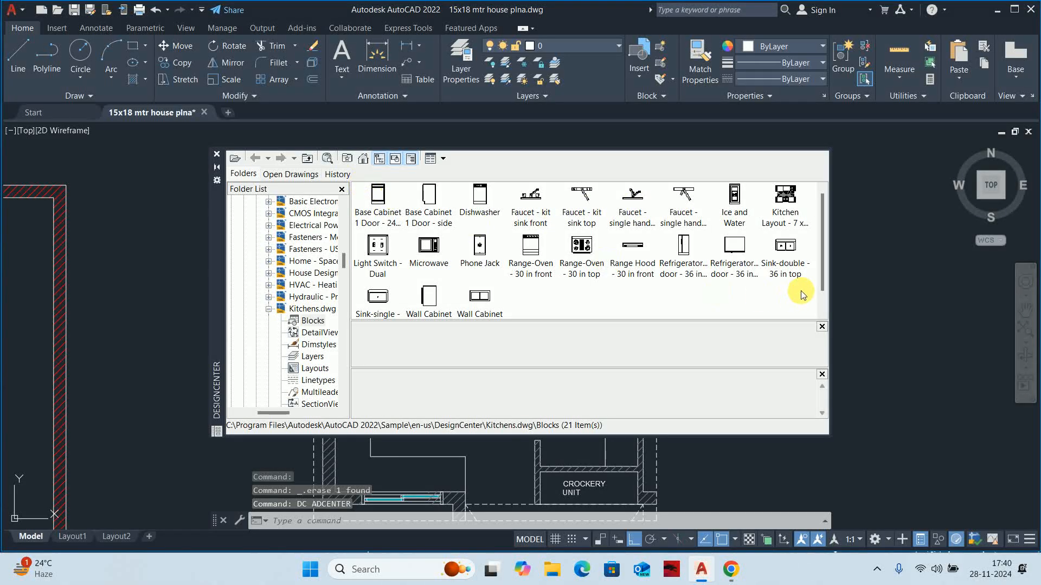
pyautogui.moveTo(785, 247)
pyautogui.mouseDown()
pyautogui.moveTo(867, 323)
pyautogui.moveTo(903, 223)
pyautogui.mouseUp()
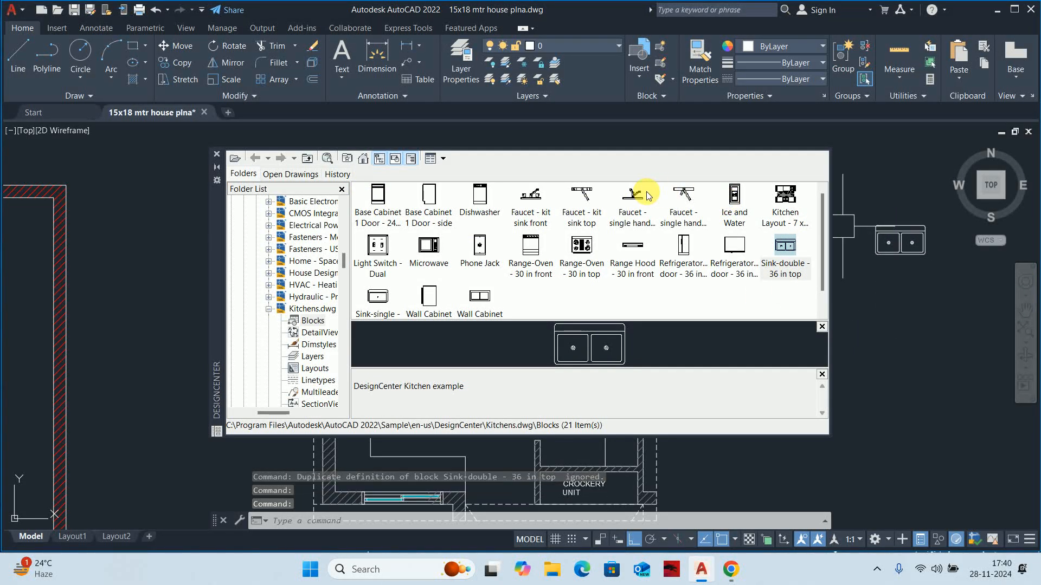
pyautogui.moveTo(582, 191); pyautogui.dragTo(895, 243)
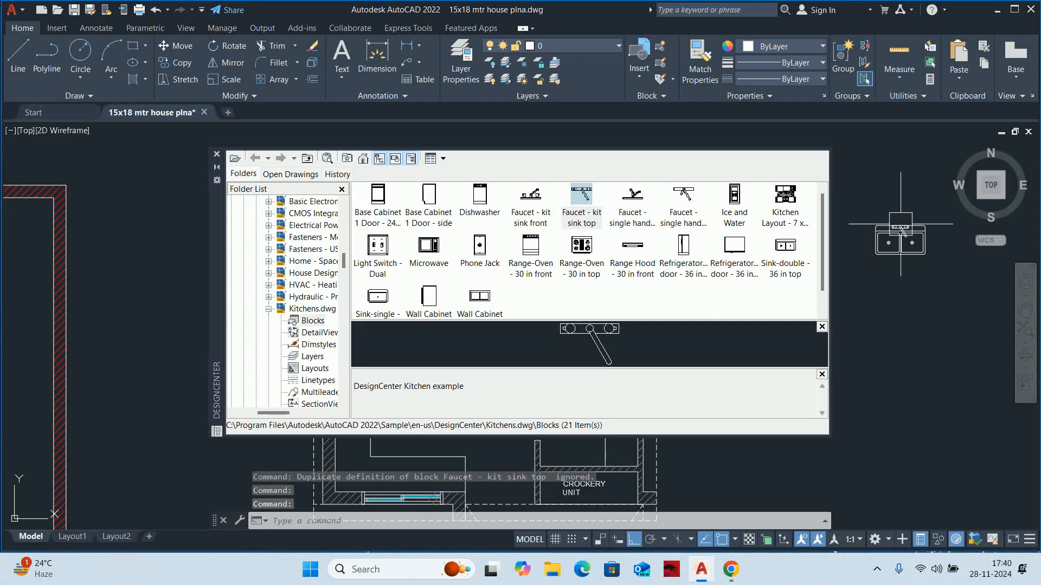
pyautogui.click(217, 154)
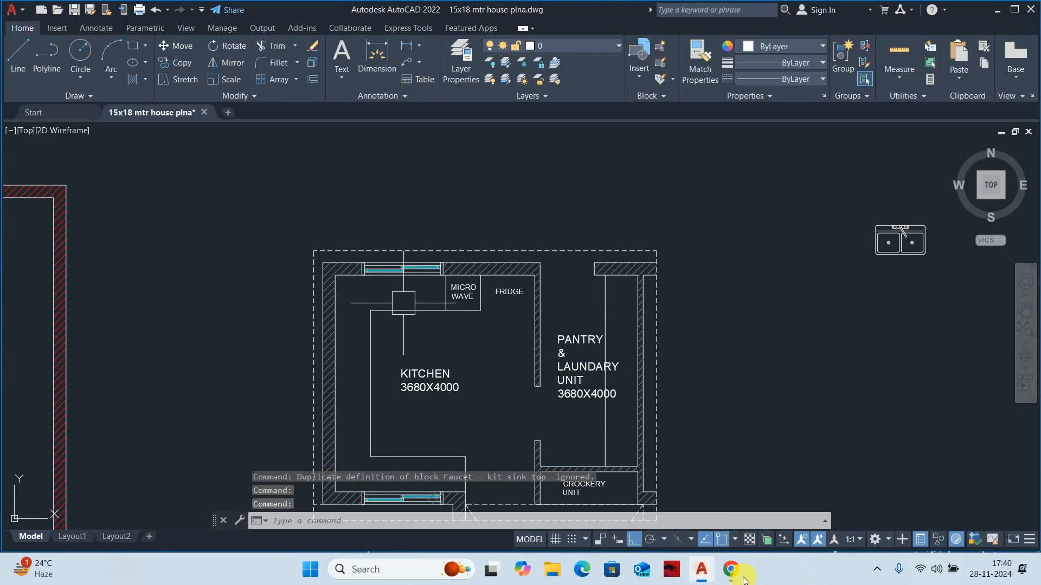
# Switch to the Google Meet call in Chrome, admit the waiting participant, and return to the AutoCAD drawing
pyautogui.moveTo(732, 572)
pyautogui.click(669, 495)
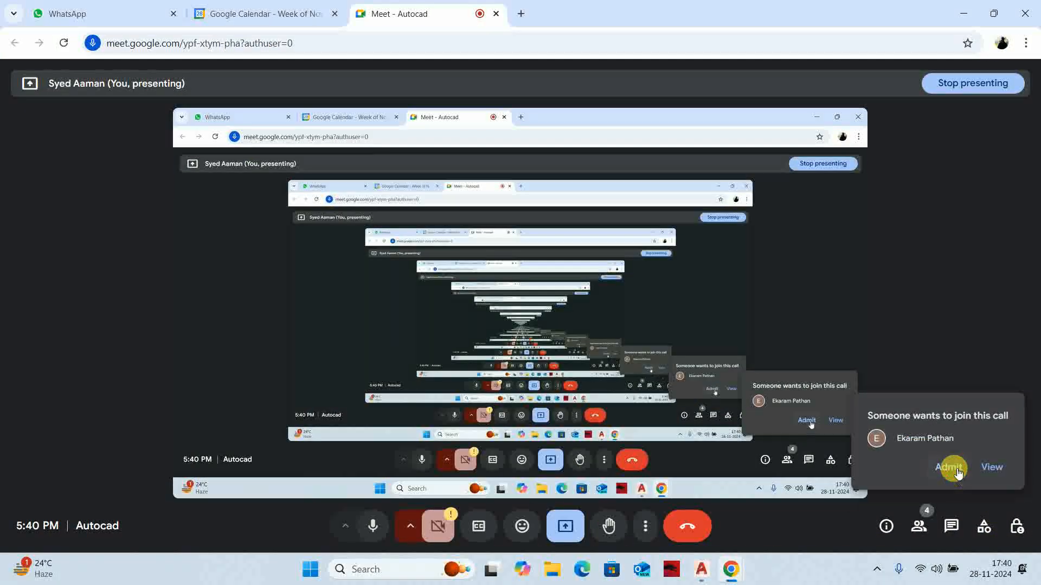
pyautogui.click(948, 468)
pyautogui.click(963, 14)
# Move the double sink with its faucet by the faucet's centre to the inner wall line below the upper kitchen window's middle
pyautogui.moveTo(721, 317); pyautogui.dragTo(633, 346, button='middle')
pyautogui.press('Return')
pyautogui.click(911, 363)
pyautogui.click(681, 184)
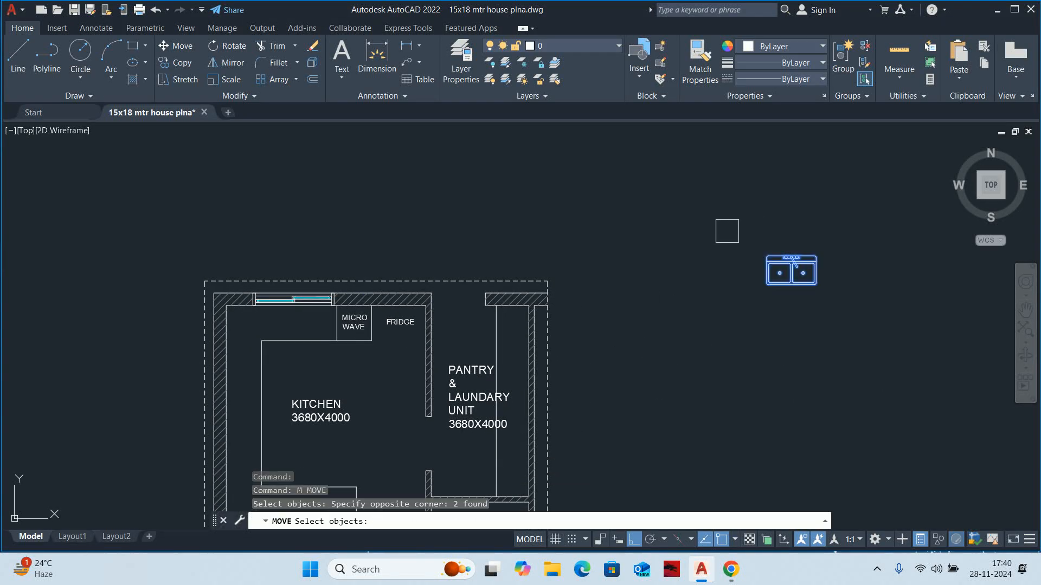
pyautogui.press('Return')
pyautogui.scroll(6, 791, 254)
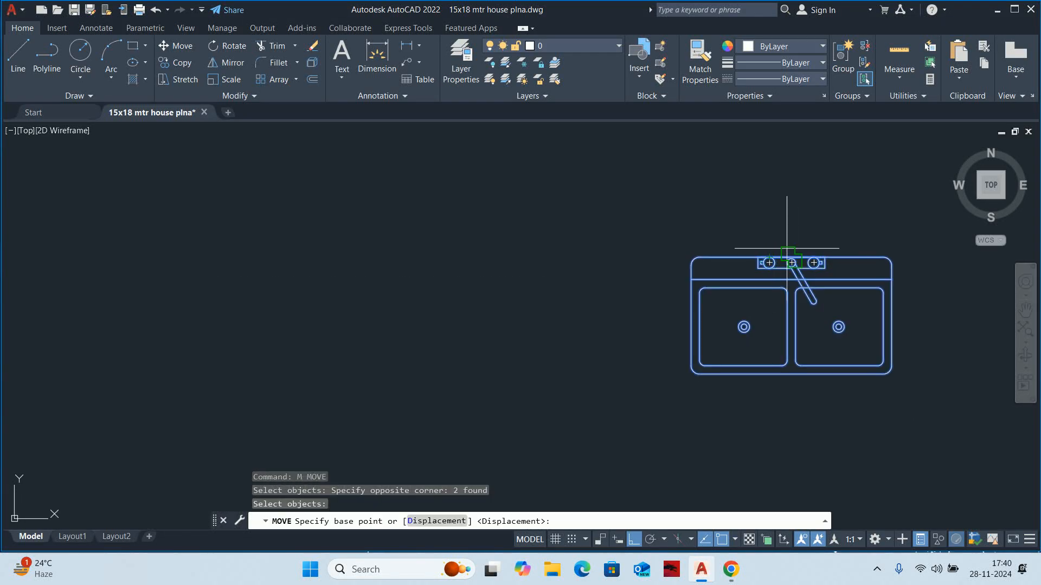
pyautogui.click(791, 263)
pyautogui.scroll(-5, 732, 287)
pyautogui.scroll(4, 563, 376)
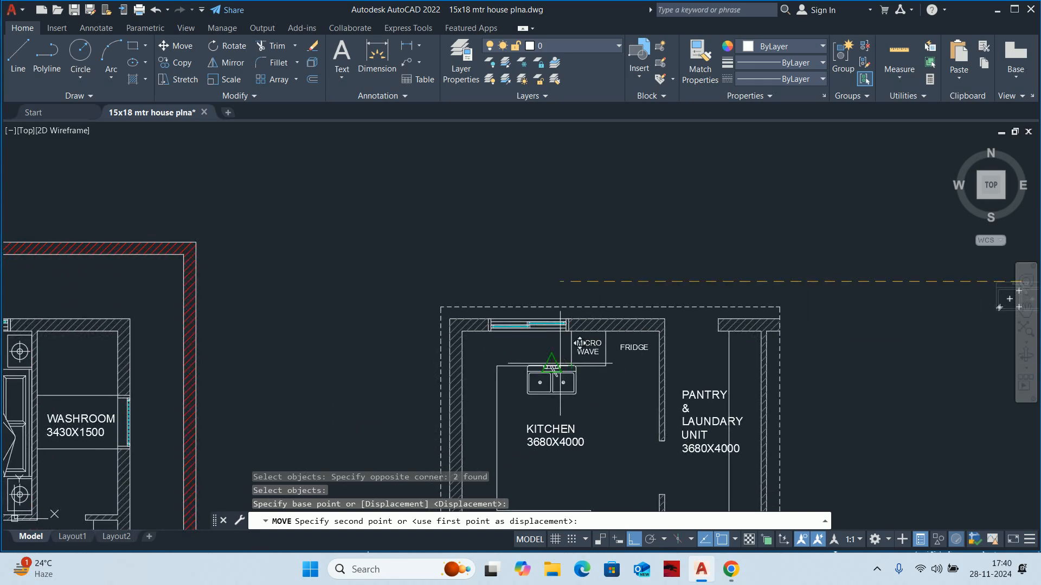
pyautogui.scroll(2, 537, 271)
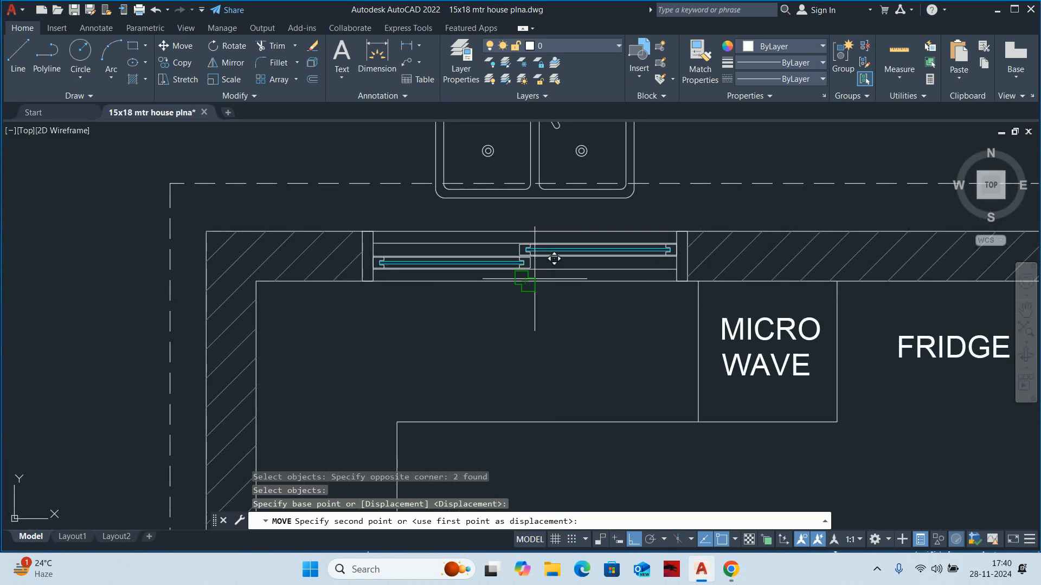
pyautogui.click(530, 279)
pyautogui.press('Escape')
pyautogui.press('Escape')
# Move the double sink and faucet 50 downward, away from the upper kitchen wall
pyautogui.scroll(1, 567, 353)
pyautogui.write('M')
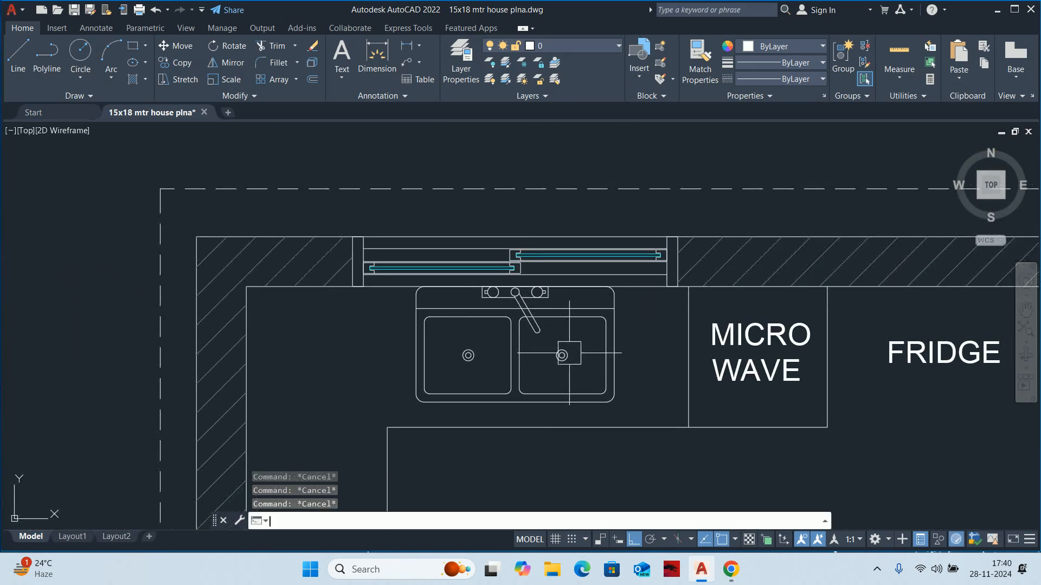
pyautogui.press('Return')
pyautogui.scroll(2, 628, 365)
pyautogui.click(648, 338)
pyautogui.press('Return')
pyautogui.click(260, 299)
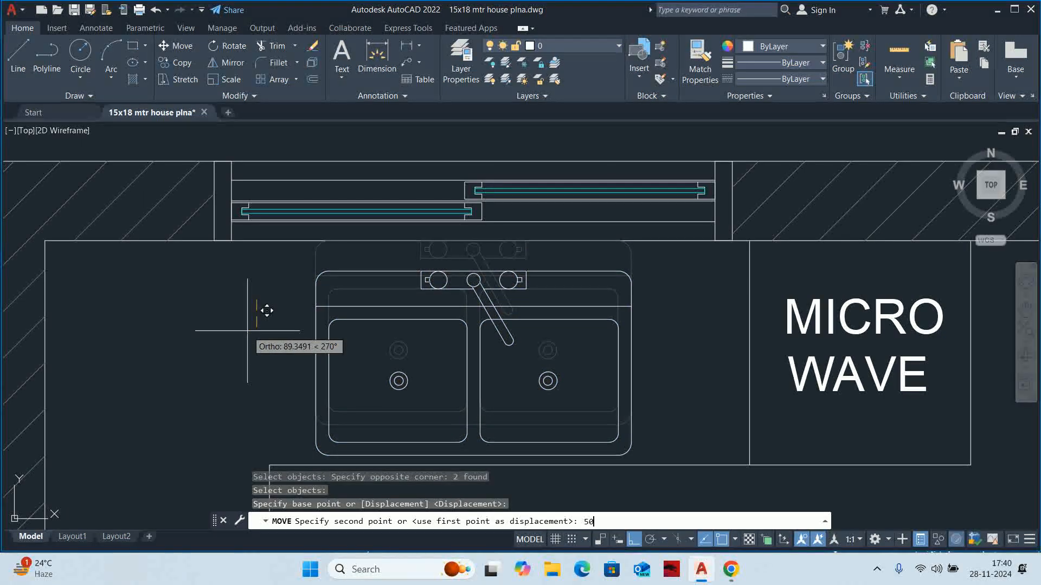
pyautogui.press('Return')
pyautogui.press('Escape')
pyautogui.press('Escape')
pyautogui.press('Escape')
pyautogui.scroll(-5, 478, 309)
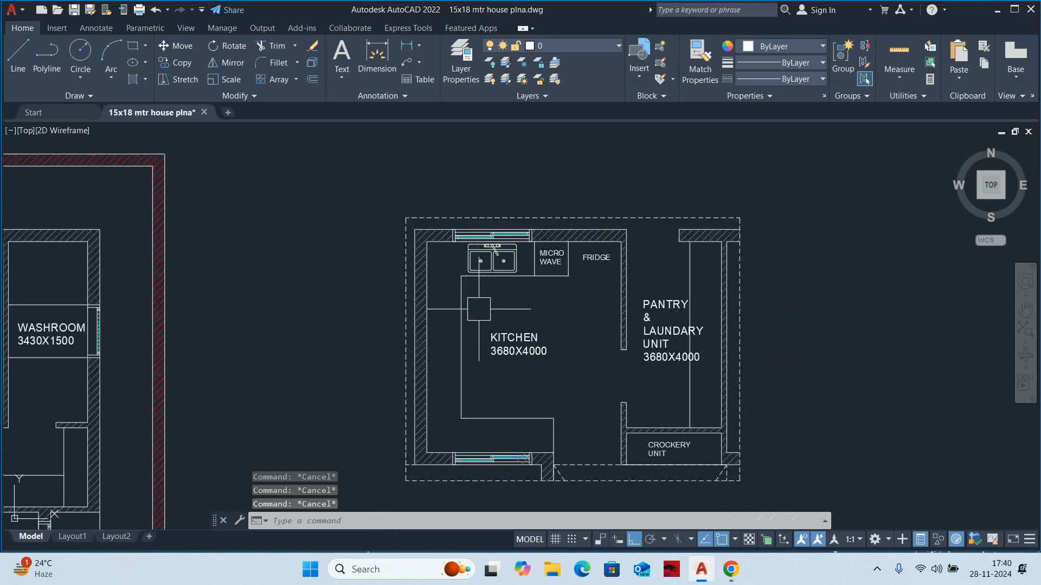
pyautogui.moveTo(478, 309); pyautogui.dragTo(476, 302, button='middle')
pyautogui.write('DC')
pyautogui.press('Return')
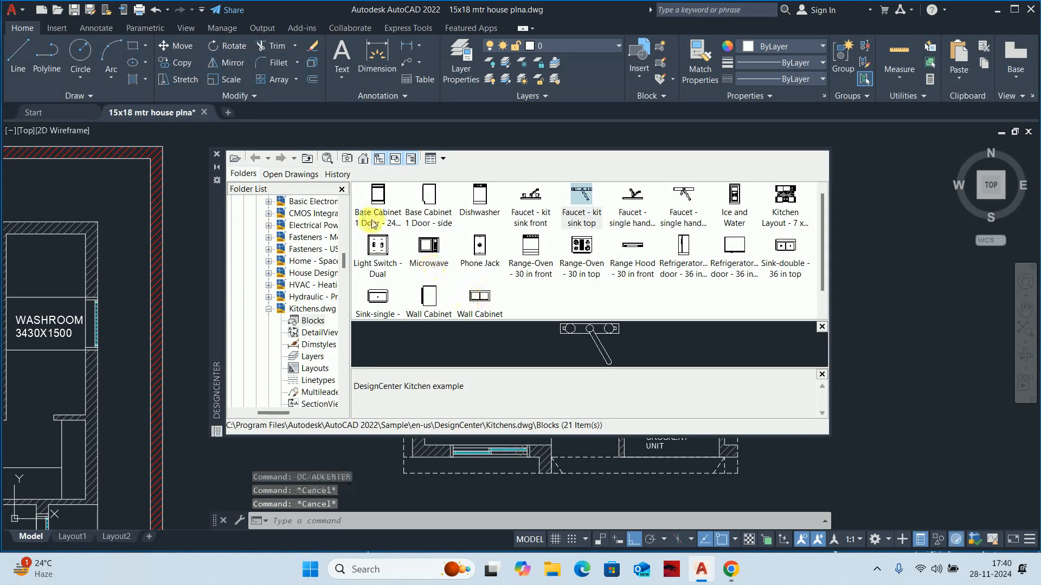
pyautogui.click(216, 157)
pyautogui.scroll(-5, 507, 313)
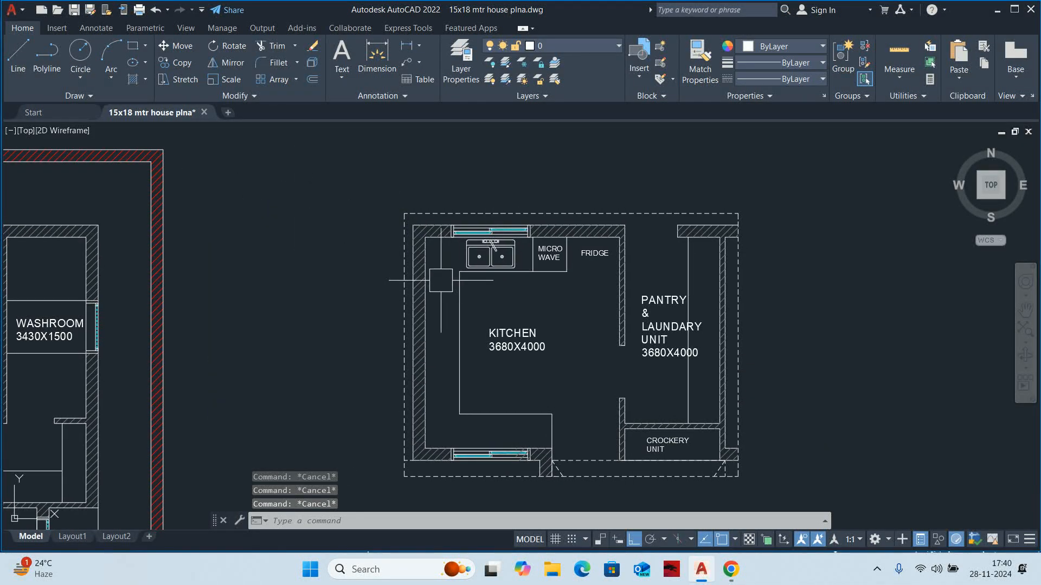
pyautogui.scroll(7, 491, 320)
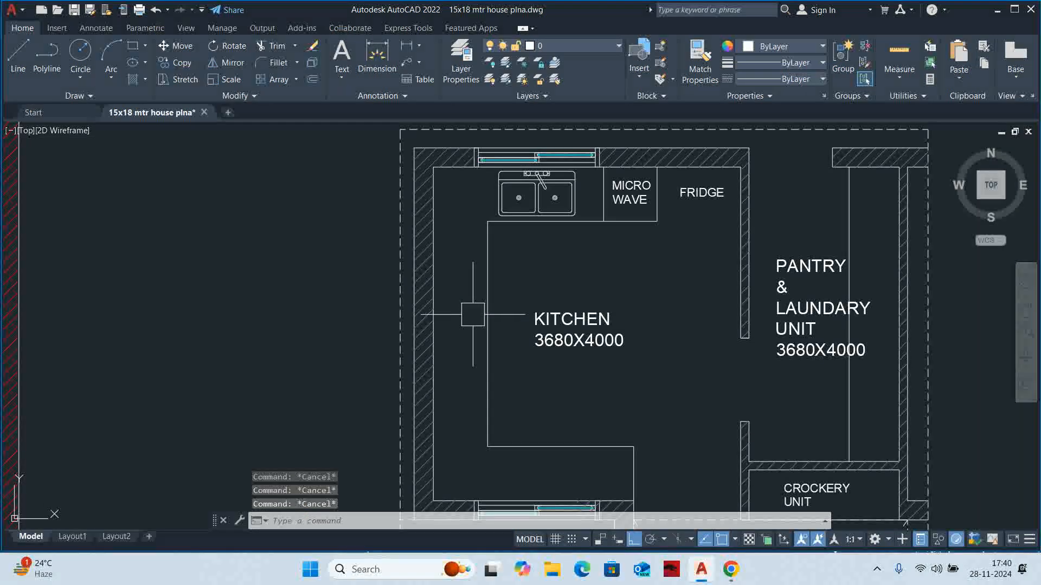
pyautogui.scroll(-2, 475, 308)
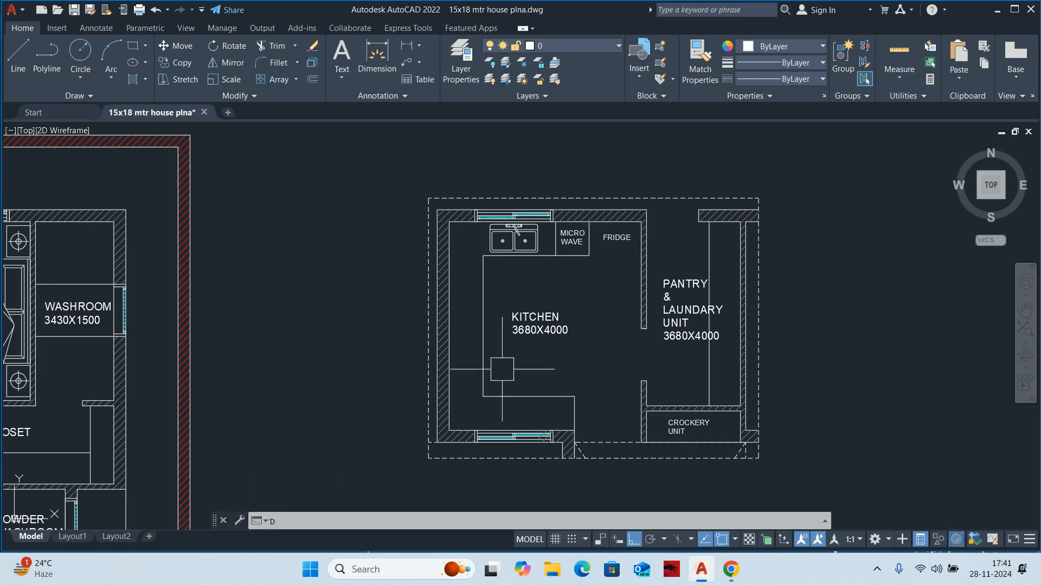
# Insert the Range-Oven - 30 in top block from Kitchens.dwg at the midpoint of the left kitchen counter's front edge
pyautogui.write('C')
pyautogui.press('Return')
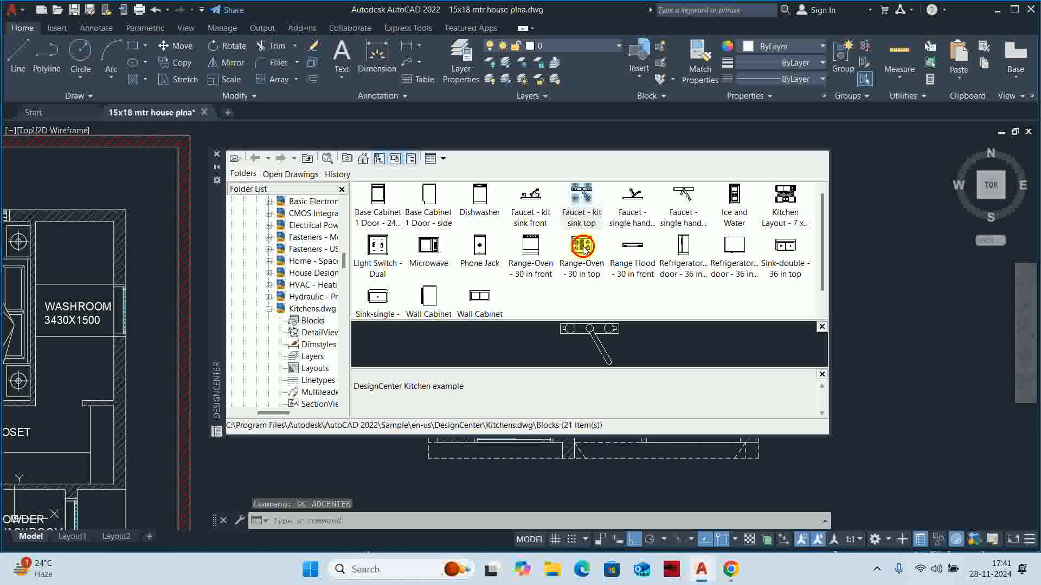
pyautogui.doubleClick(579, 247)
pyautogui.click(595, 372)
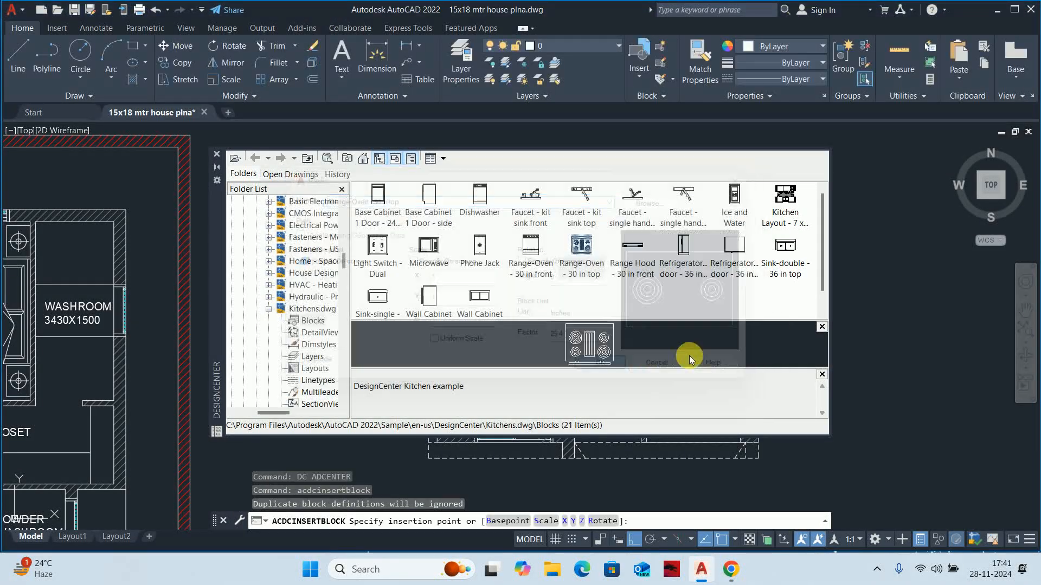
pyautogui.scroll(-5, 879, 359)
pyautogui.moveTo(880, 362); pyautogui.dragTo(895, 409, button='middle')
pyautogui.scroll(8, 895, 408)
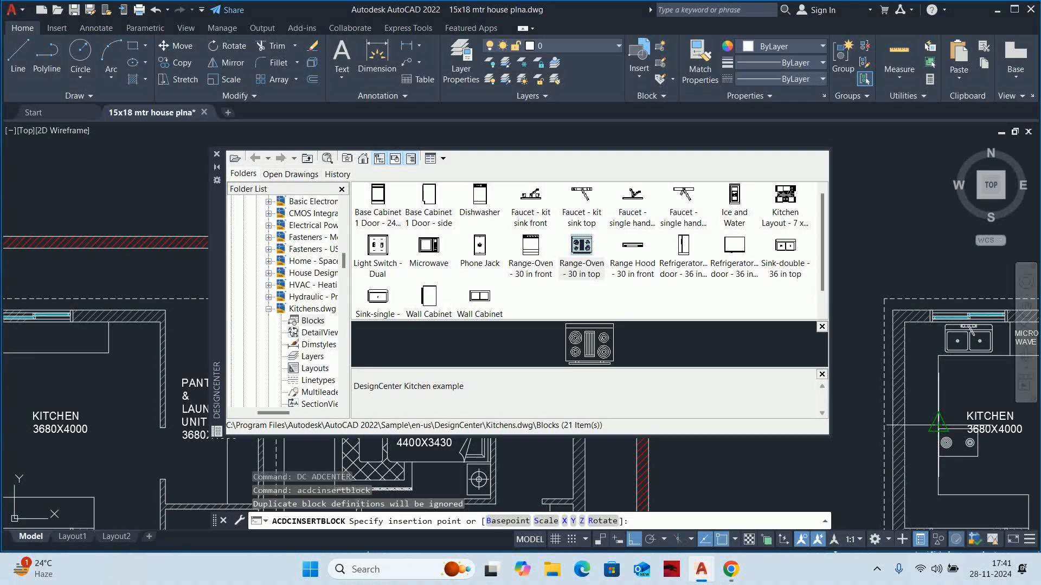
pyautogui.click(938, 425)
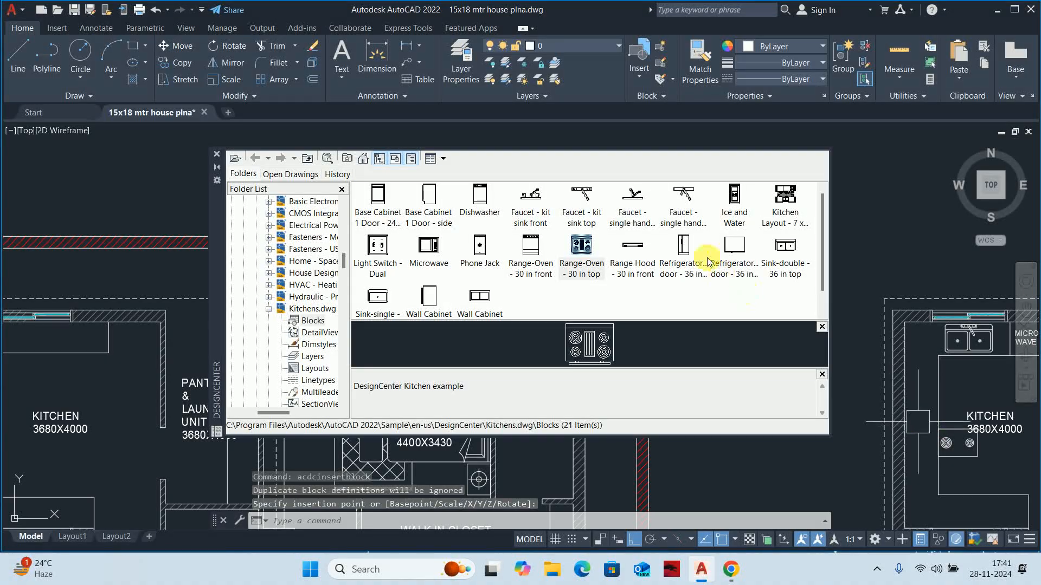
pyautogui.click(216, 158)
pyautogui.scroll(-3, 626, 428)
pyautogui.scroll(8, 626, 427)
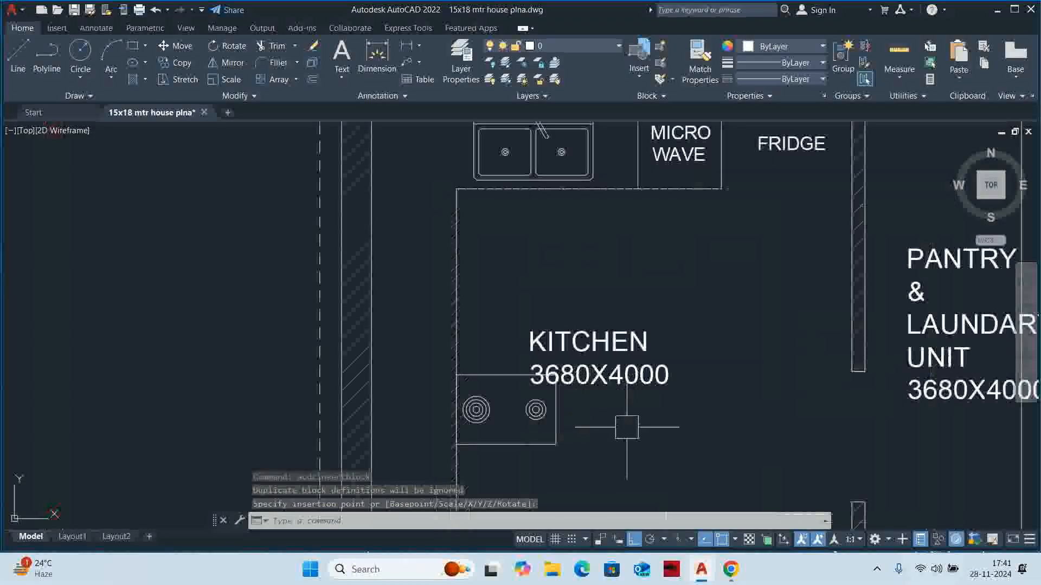
# Rotate the range block 90° counterclockwise about its upper-left corner on the counter's front edge
pyautogui.write('E')
pyautogui.press('Escape')
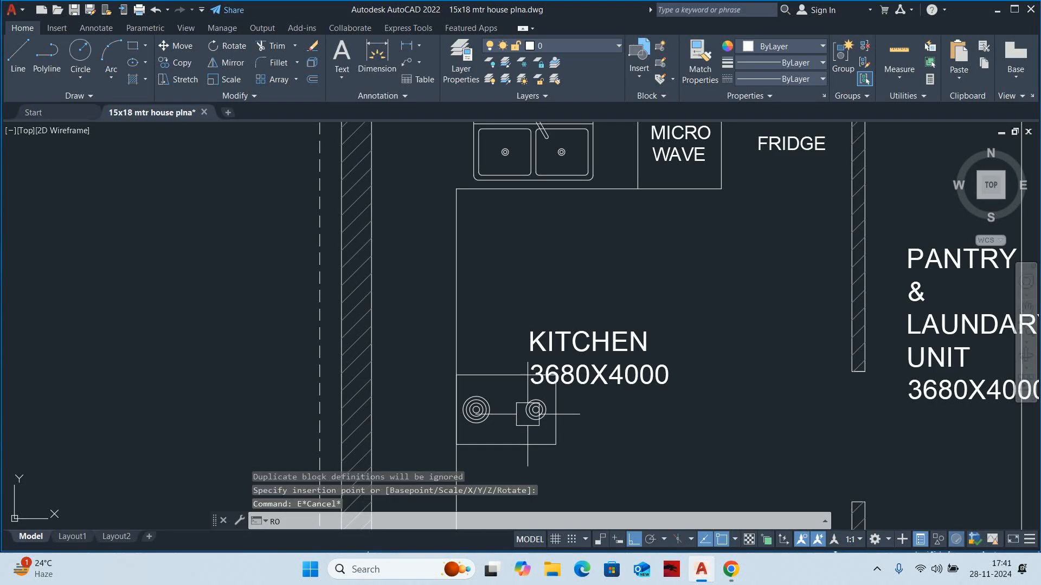
pyautogui.write('RO')
pyautogui.press('Return')
pyautogui.click(489, 381)
pyautogui.click(457, 375)
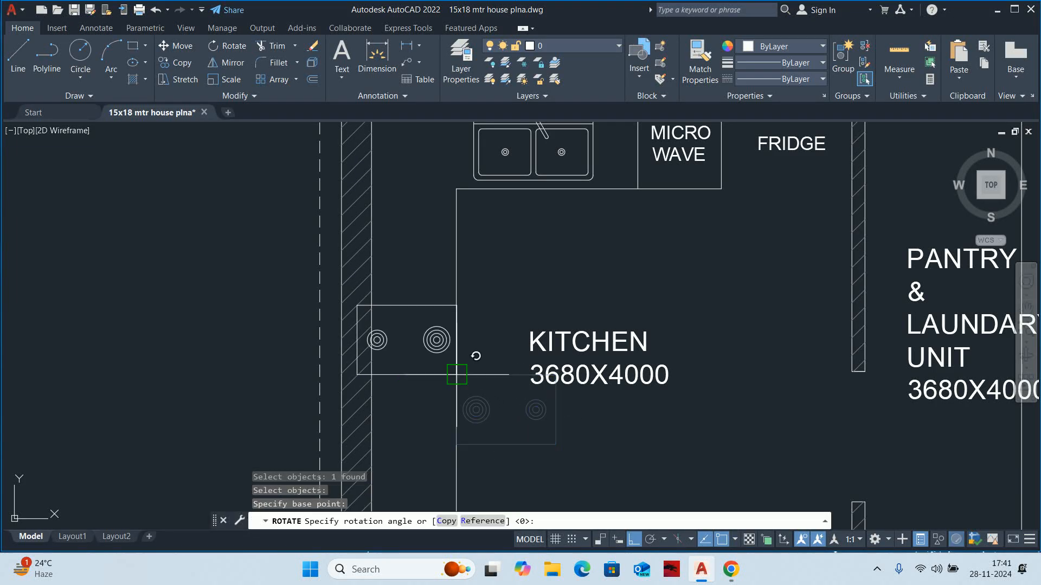
pyautogui.click(439, 246)
pyautogui.press('Escape')
pyautogui.press('Escape')
# Move the range onto the left counter, placing the midpoint of its right side on the counter's front edge
pyautogui.moveTo(515, 353); pyautogui.dragTo(439, 353, button='middle')
pyautogui.write('m')
pyautogui.press('Return')
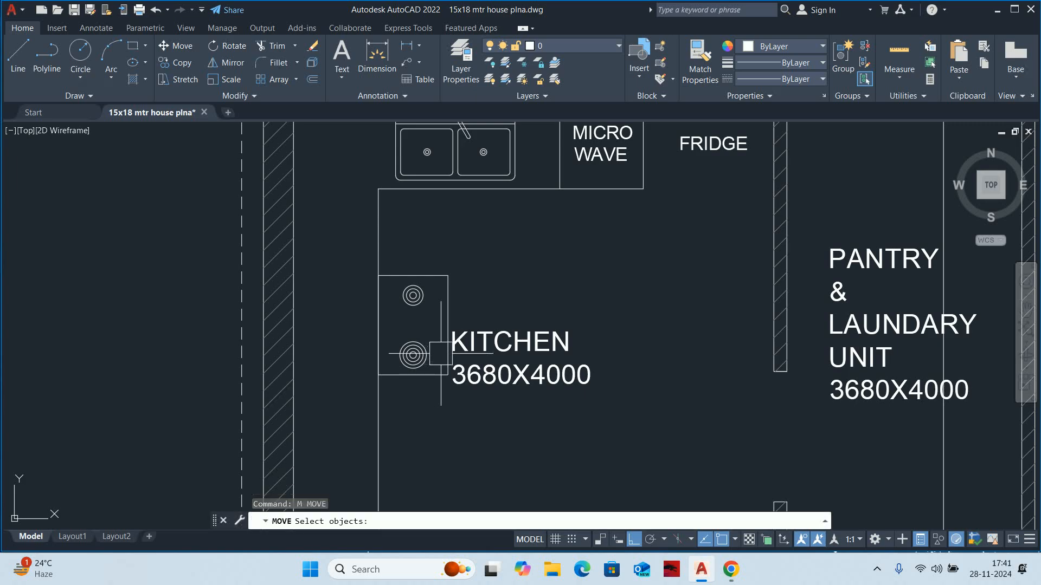
pyautogui.click(448, 309)
pyautogui.press('Return')
pyautogui.scroll(2, 444, 318)
pyautogui.click(449, 328)
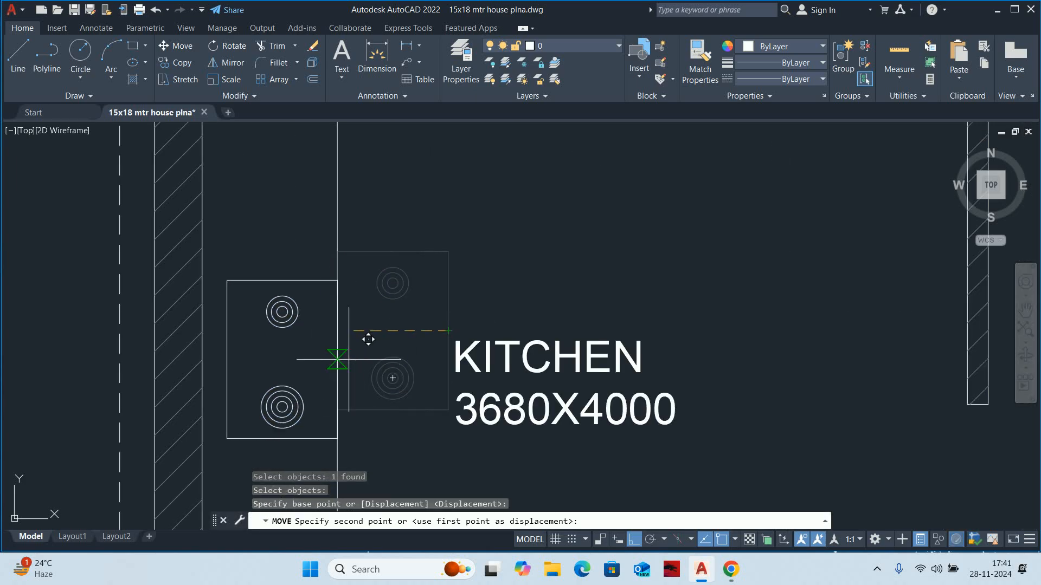
pyautogui.scroll(-2, 363, 342)
pyautogui.click(334, 382)
pyautogui.scroll(-2, 333, 385)
pyautogui.moveTo(332, 384); pyautogui.dragTo(386, 351, button='middle')
pyautogui.press('Escape')
pyautogui.press('Escape')
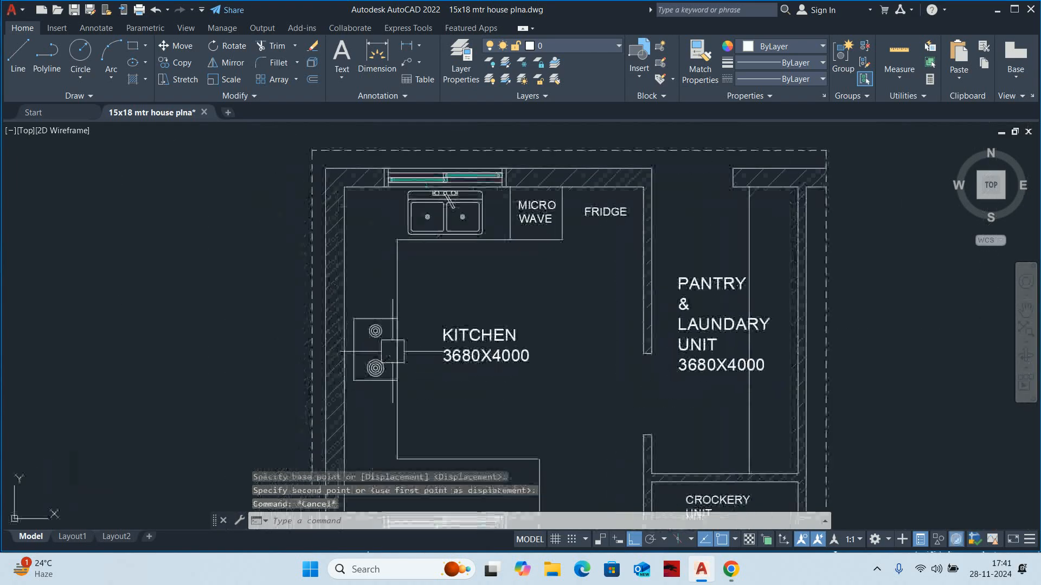
# Move the range 40 to the left, back from the counter's front edge
pyautogui.click(360, 351)
pyautogui.press('Return')
pyautogui.scroll(2, 382, 362)
pyautogui.click(471, 405)
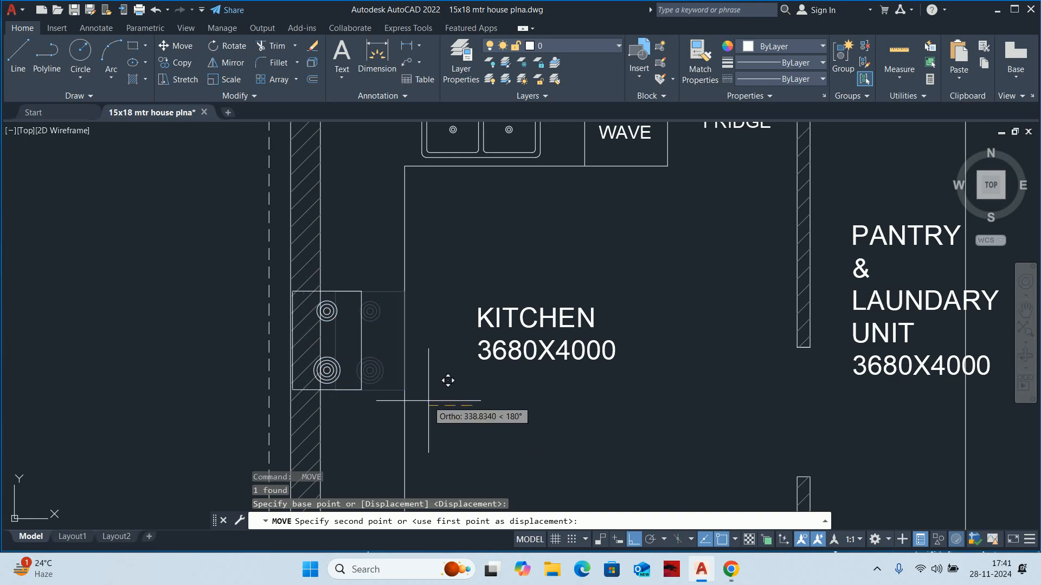
pyautogui.write('40')
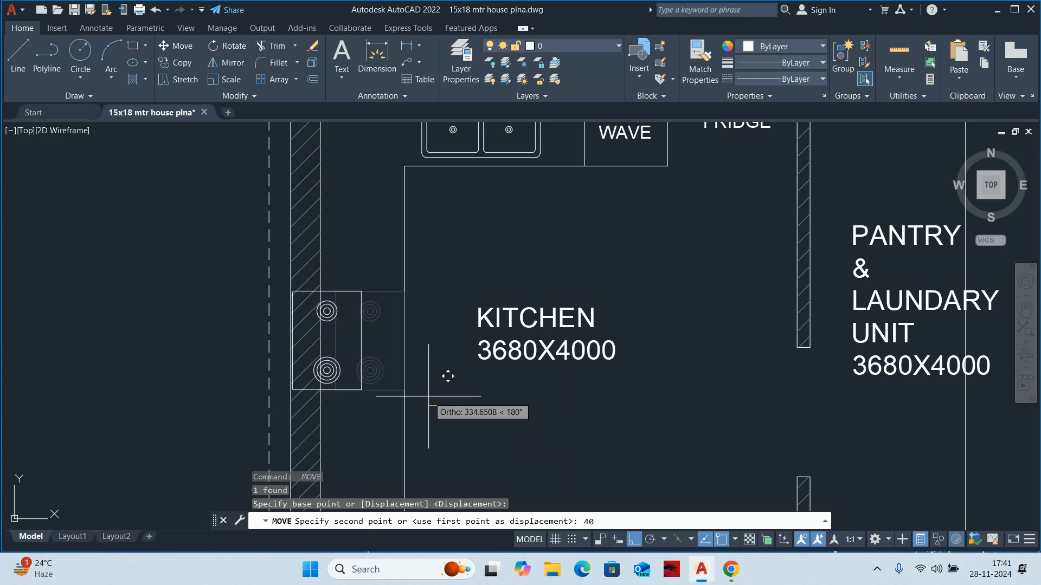
pyautogui.press('Return')
# Move the range another 60 to the left, toward the outer kitchen wall
pyautogui.press('Return')
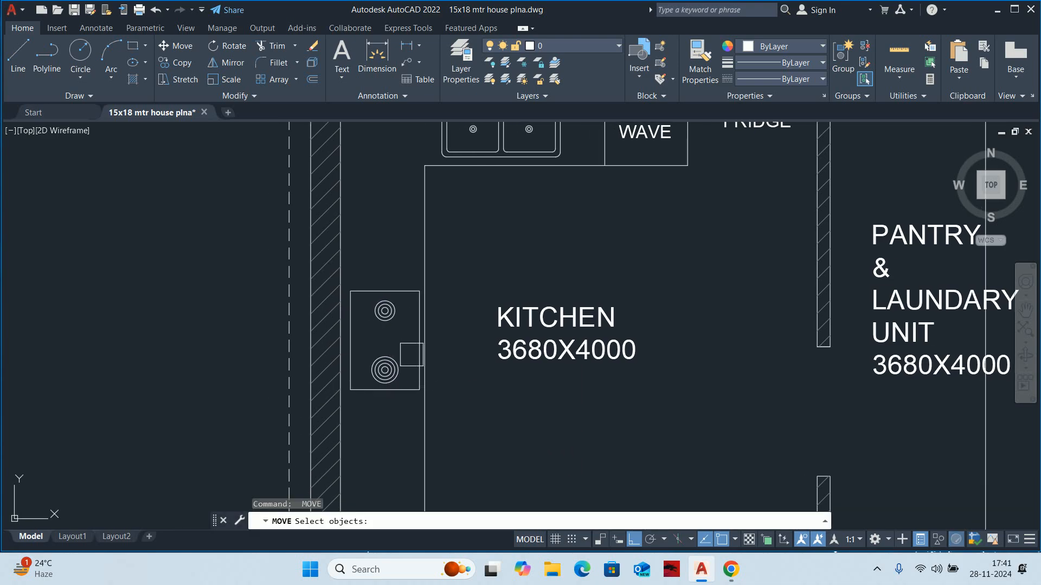
pyautogui.click(411, 354)
pyautogui.press('Return')
pyautogui.click(542, 401)
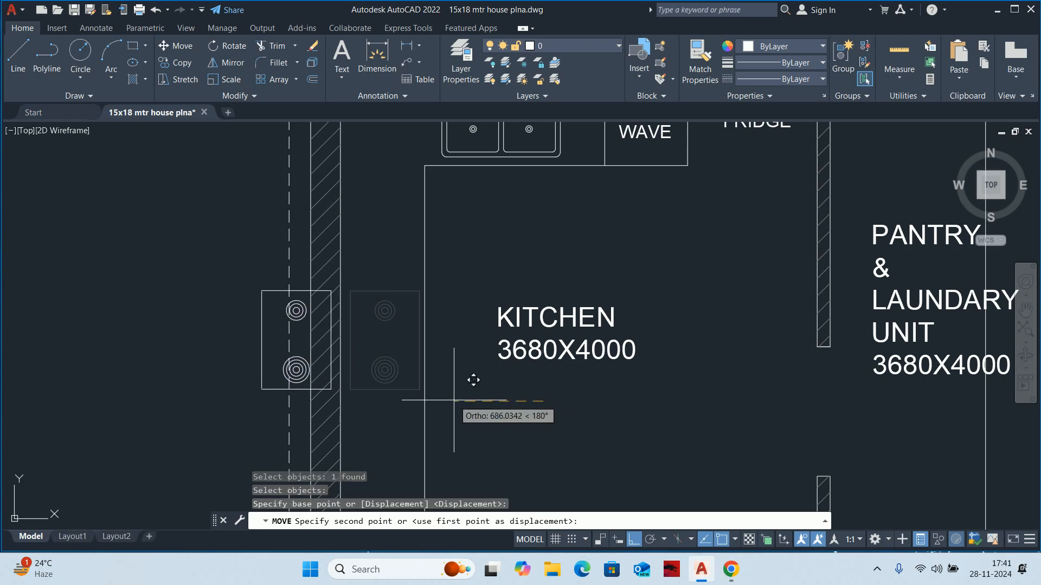
pyautogui.write('60')
pyautogui.press('Return')
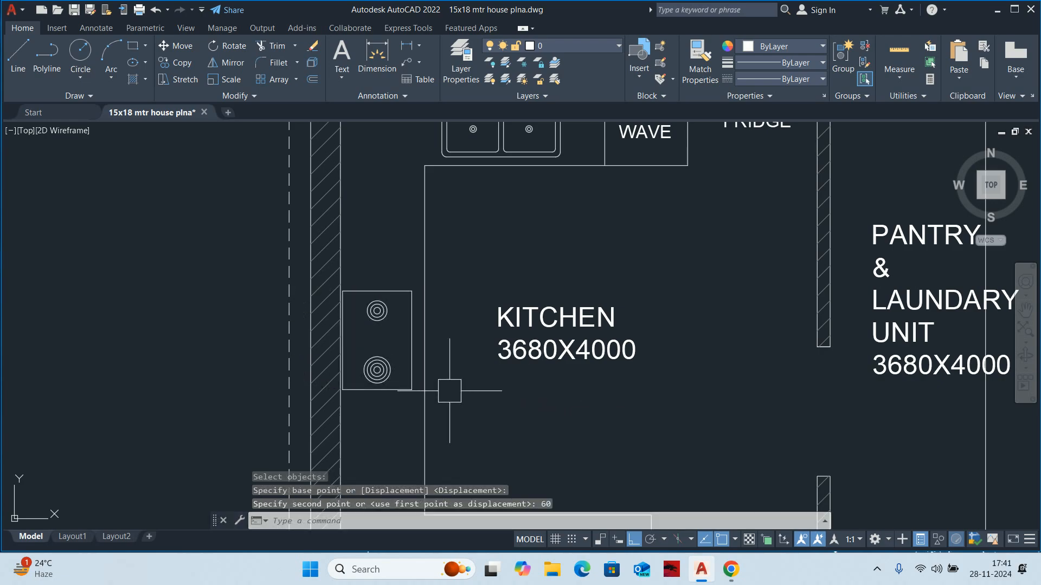
pyautogui.press('Escape')
pyautogui.press('Escape')
# Move the range 20 to the right, away from the outer kitchen wall
pyautogui.click(395, 368)
pyautogui.press('Return')
pyautogui.click(465, 401)
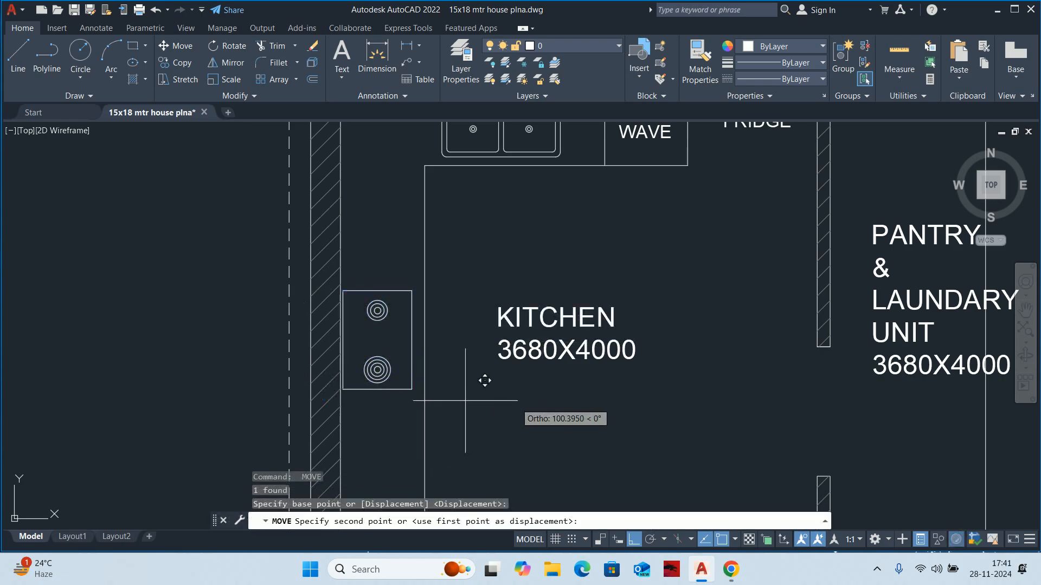
pyautogui.write('20')
pyautogui.press('Return')
pyautogui.press('Escape')
pyautogui.press('Escape')
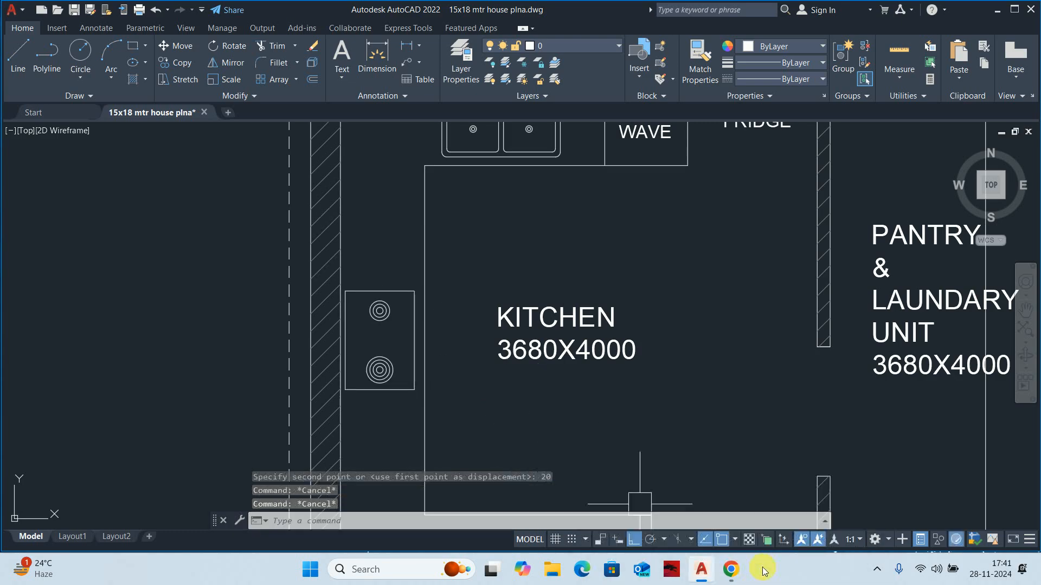
# Switch to the Google Meet call in Chrome, admit the waiting participant, and return to the AutoCAD drawing
pyautogui.moveTo(730, 569)
pyautogui.click(702, 529)
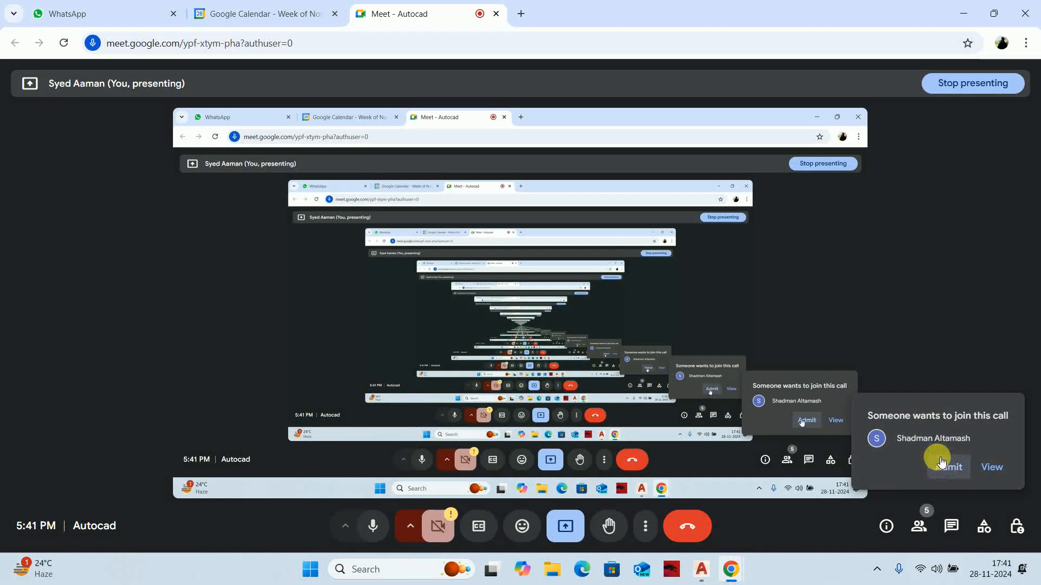
pyautogui.click(944, 464)
pyautogui.click(952, 14)
pyautogui.press('Escape')
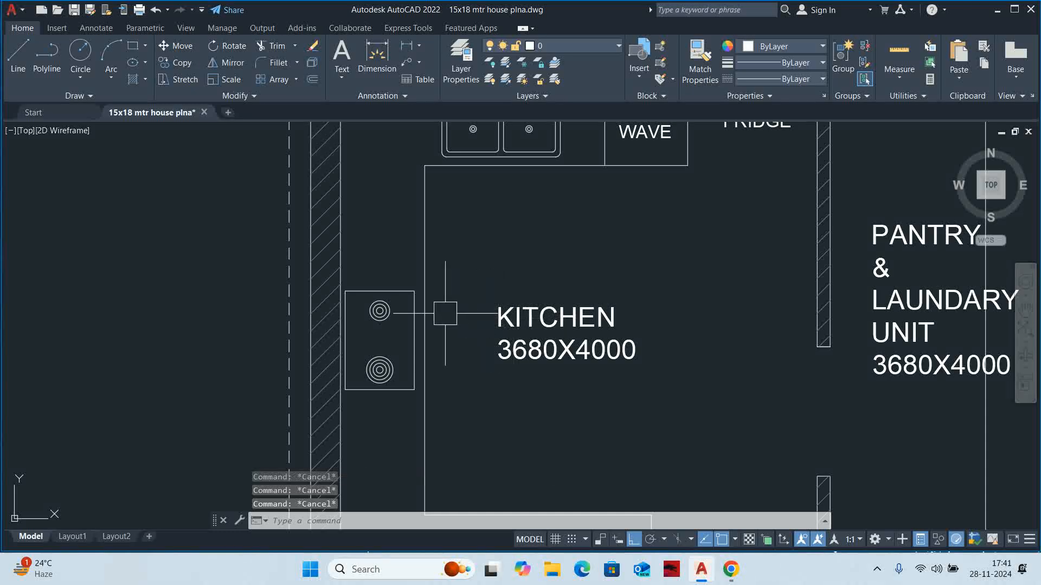
pyautogui.scroll(-5, 477, 325)
pyautogui.moveTo(451, 350); pyautogui.dragTo(389, 364, button='middle')
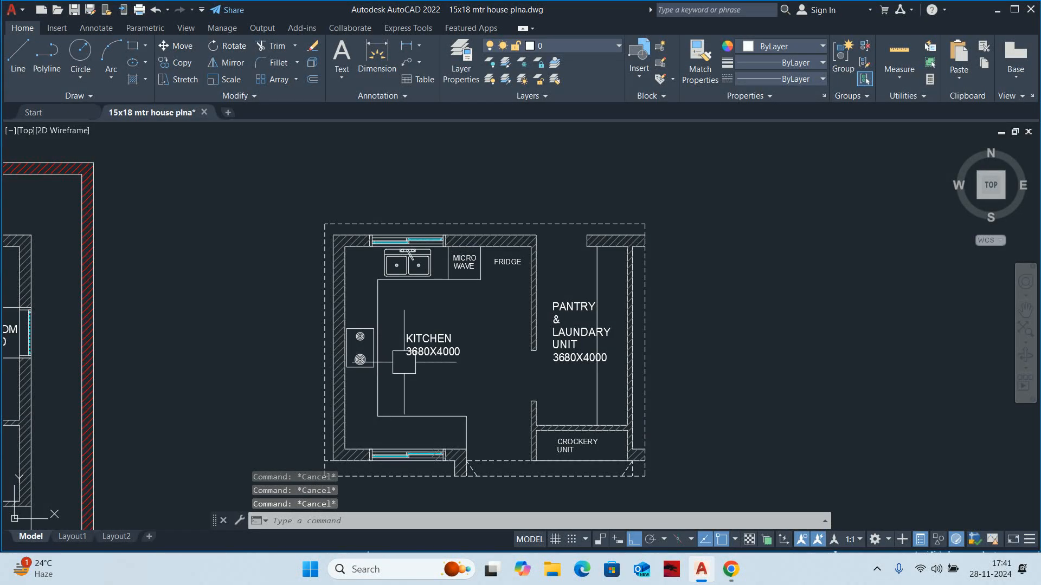
pyautogui.scroll(6, 434, 466)
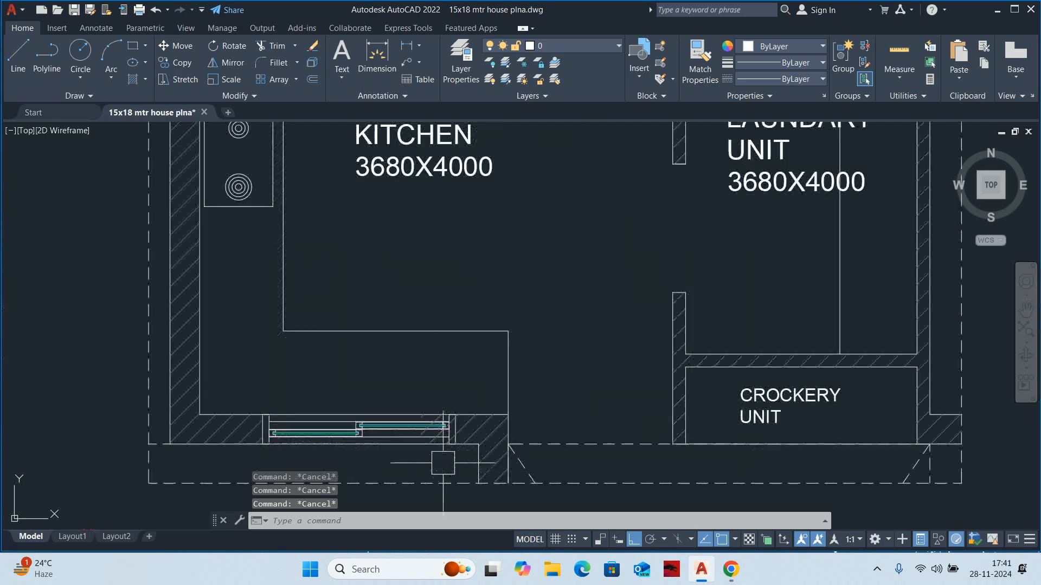
pyautogui.click(483, 421)
pyautogui.scroll(2, 483, 420)
pyautogui.click(365, 443)
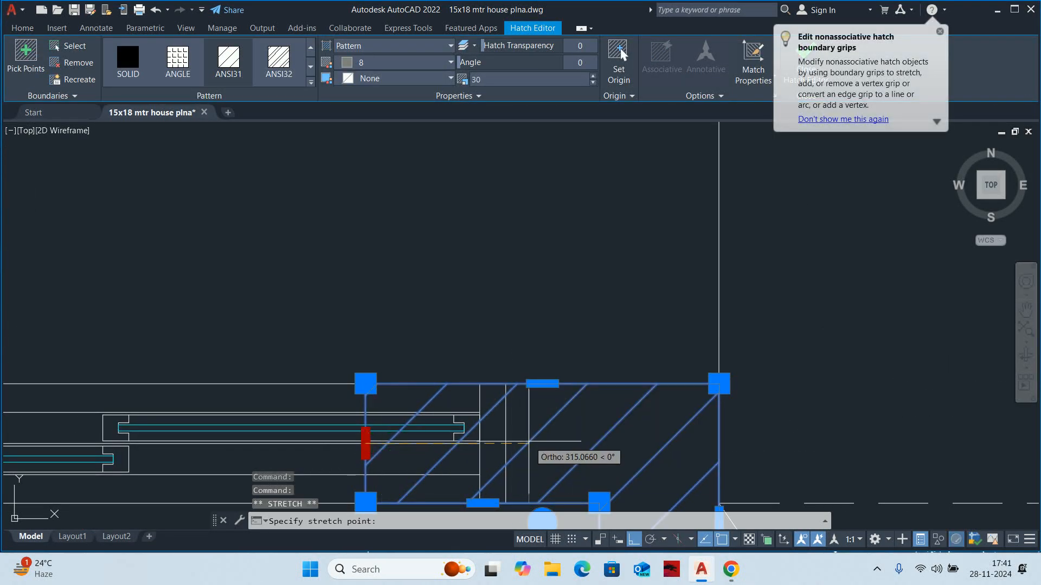
pyautogui.press('Escape')
pyautogui.press('Escape')
pyautogui.press('Escape')
pyautogui.scroll(-10, 505, 431)
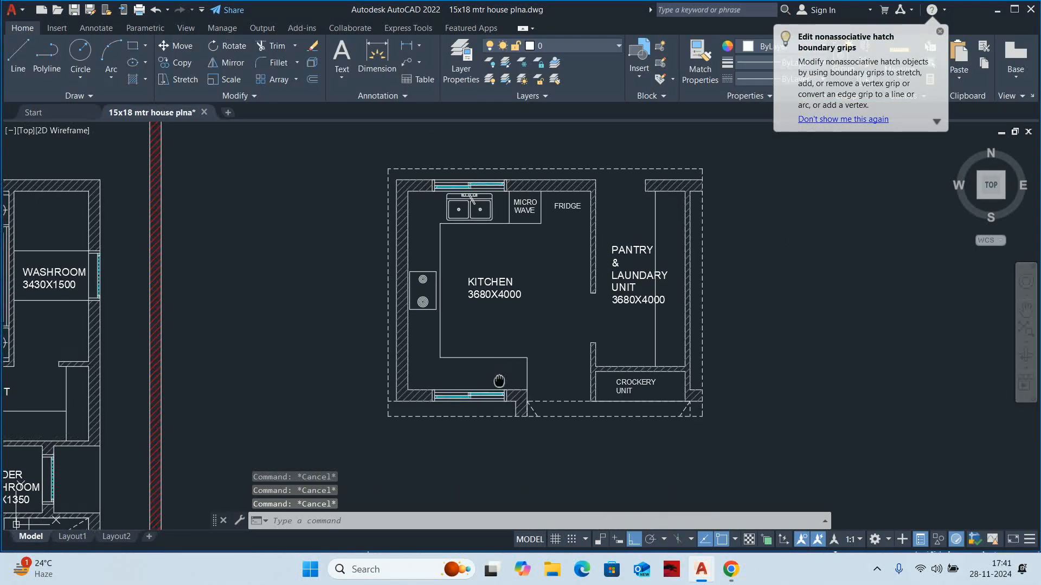
# Copy the whole detailed kitchen and pantry plan, using a base point just below it
pyautogui.scroll(5, 506, 431)
pyautogui.scroll(-5, 505, 431)
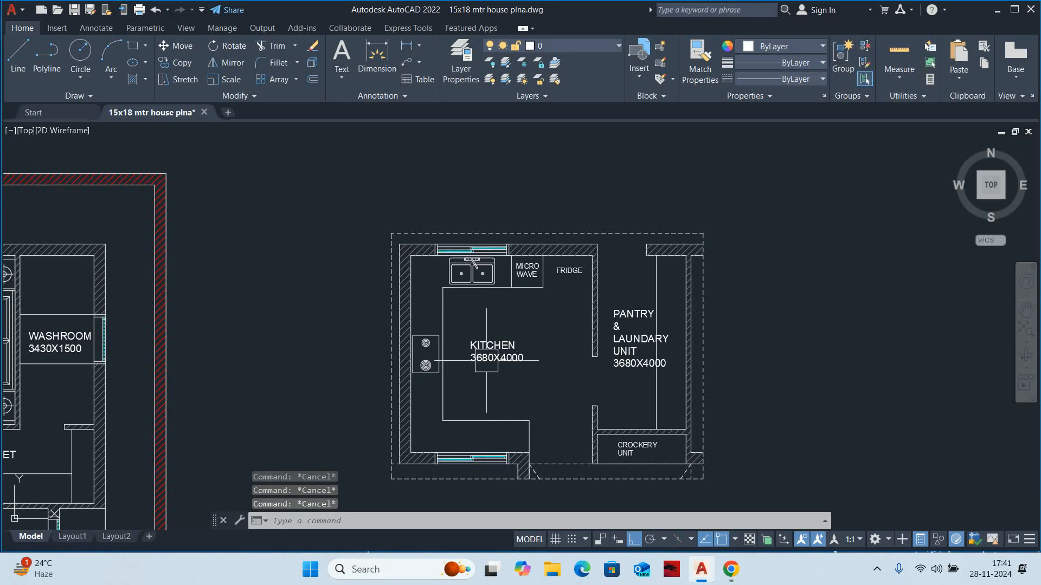
pyautogui.scroll(3, 486, 360)
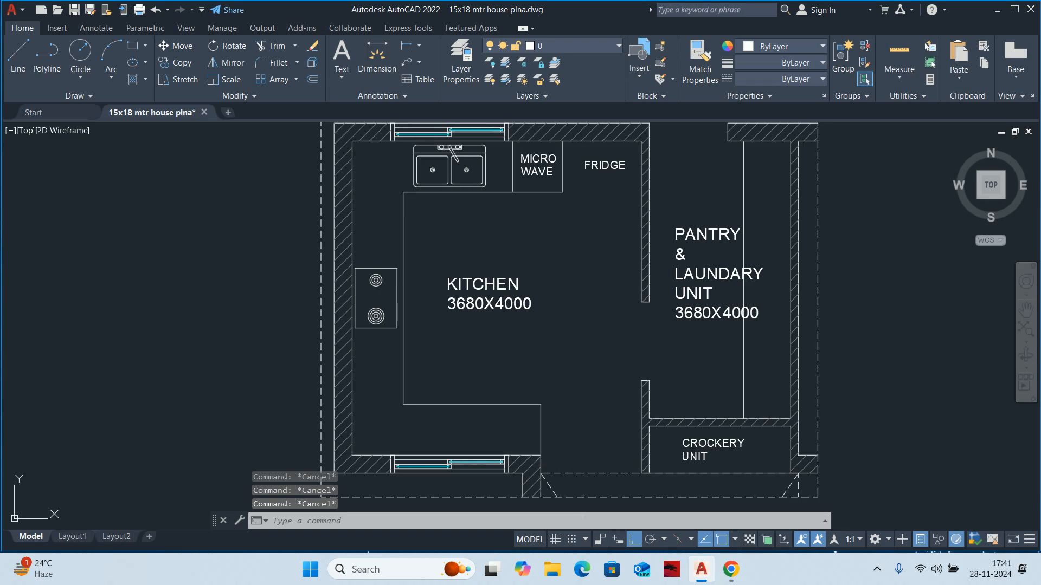
pyautogui.moveTo(583, 465); pyautogui.dragTo(528, 433, button='middle')
pyautogui.scroll(-4, 630, 426)
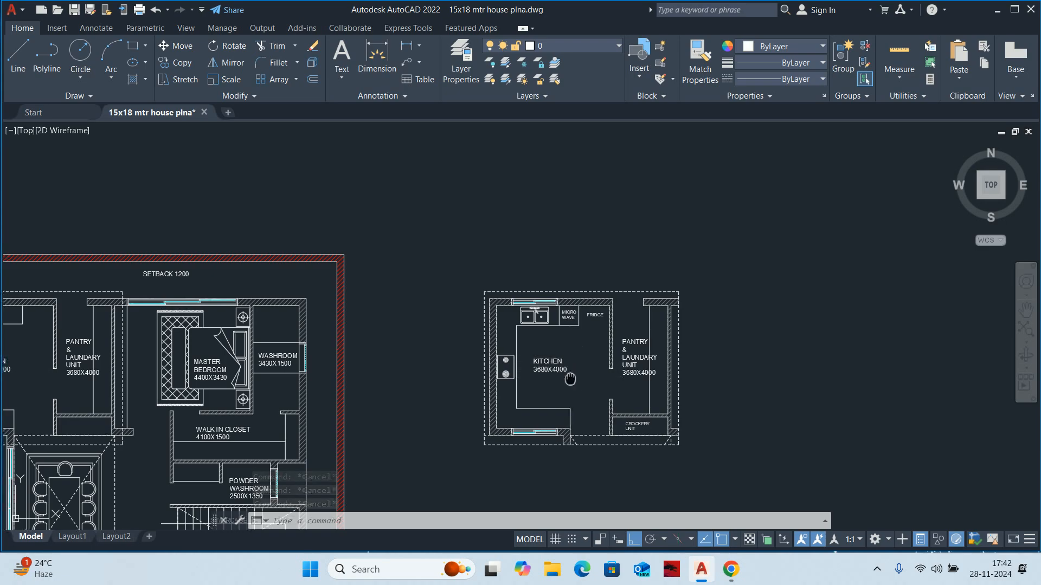
pyautogui.moveTo(550, 411)
pyautogui.mouseDown(button='middle')
pyautogui.moveTo(526, 392)
pyautogui.moveTo(504, 391)
pyautogui.mouseUp(button='middle')
pyautogui.write('co')
pyautogui.press('Return')
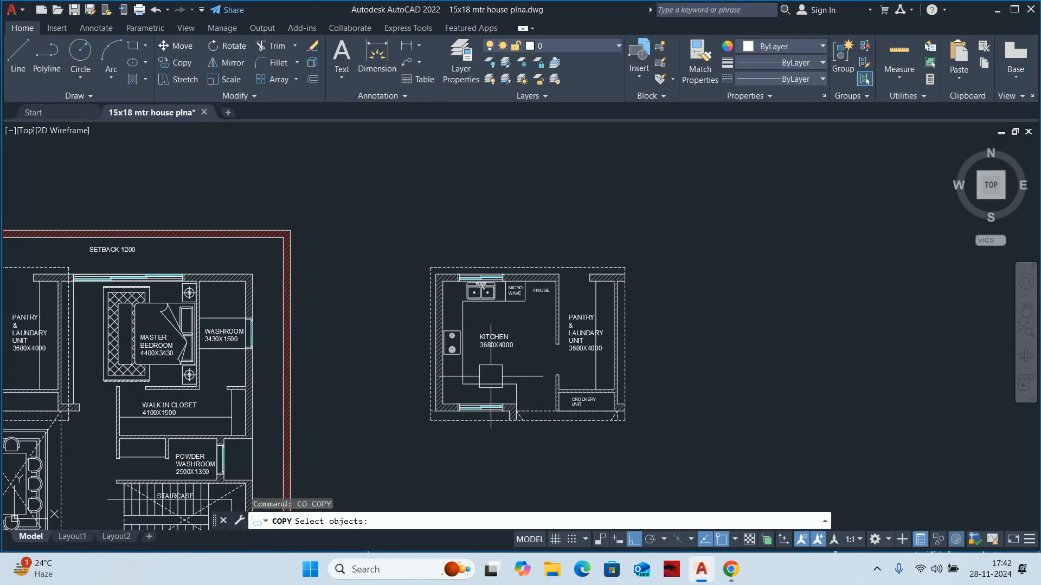
pyautogui.click(646, 447)
pyautogui.press('Return')
pyautogui.click(579, 456)
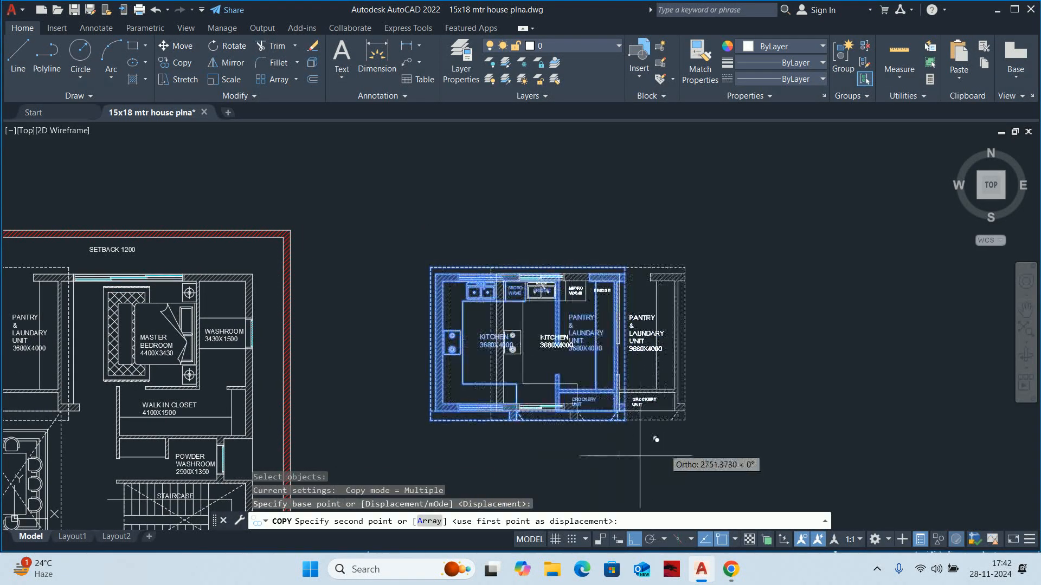
# Place a copy of the kitchen and pantry plan horizontally beside the first one, leaving a clear gap
pyautogui.moveTo(668, 450); pyautogui.dragTo(200, 441, button='middle')
pyautogui.click(494, 437)
pyautogui.press('Escape')
pyautogui.press('Escape')
pyautogui.press('Escape')
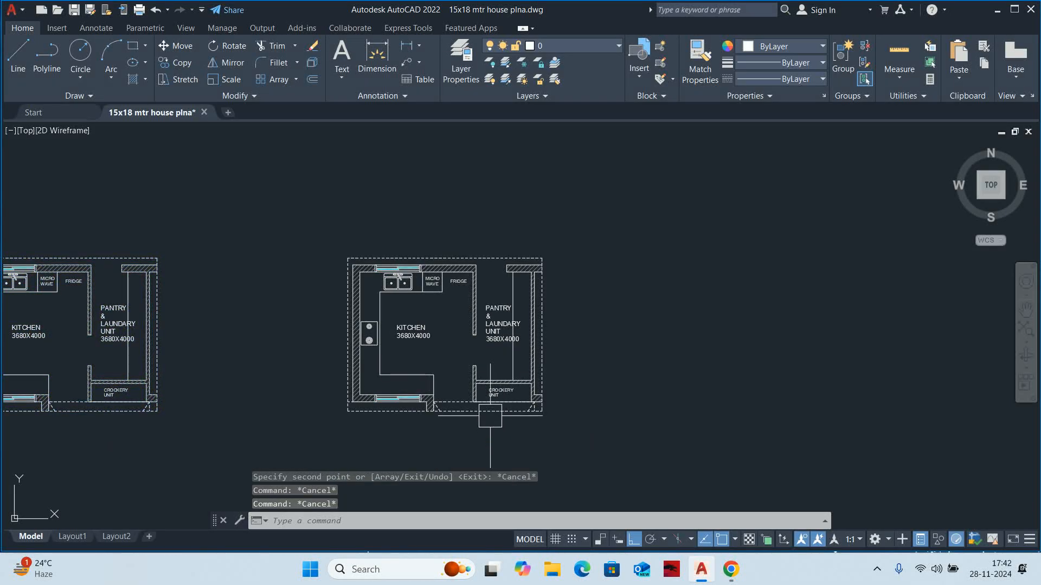
pyautogui.scroll(4, 383, 292)
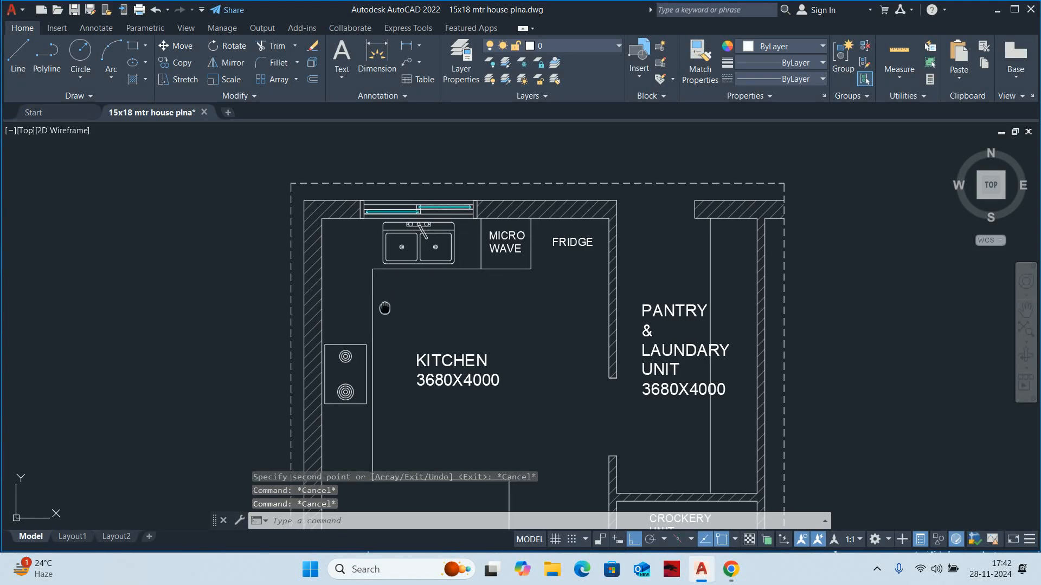
pyautogui.moveTo(389, 307)
pyautogui.mouseDown(button='middle')
pyautogui.moveTo(388, 327)
pyautogui.moveTo(502, 267)
pyautogui.mouseUp(button='middle')
pyautogui.scroll(-4, 502, 269)
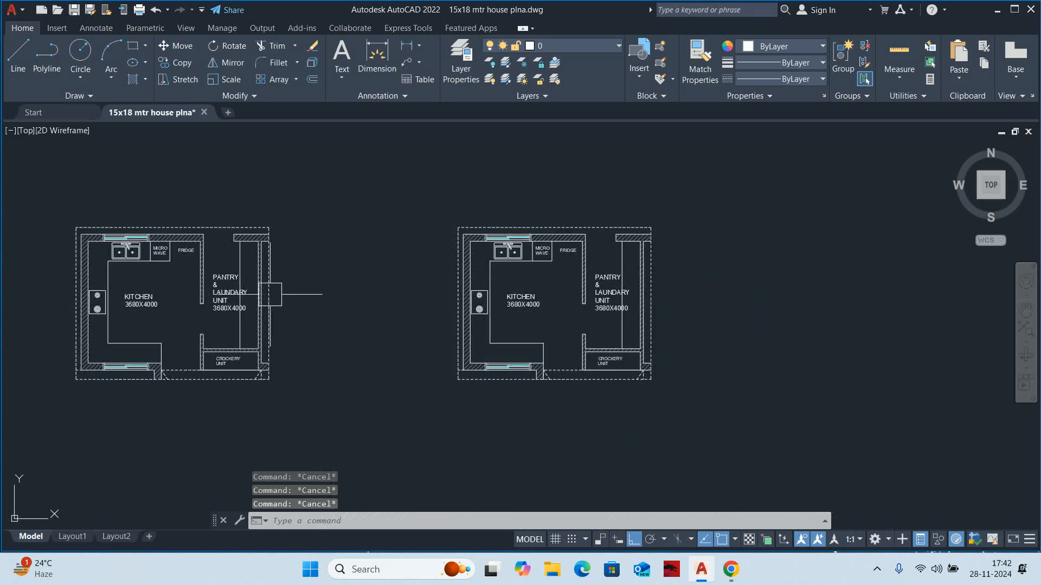
pyautogui.scroll(4, 216, 292)
pyautogui.moveTo(216, 279); pyautogui.dragTo(624, 326, button='middle')
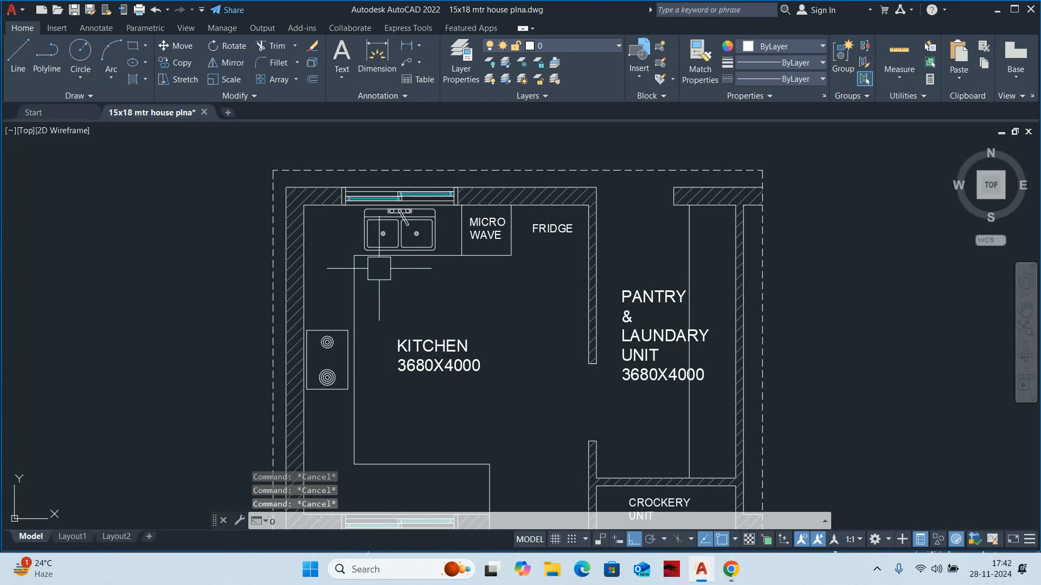
pyautogui.write('O')
pyautogui.press('Return')
pyautogui.write('40')
pyautogui.press('Return')
pyautogui.scroll(4, 371, 265)
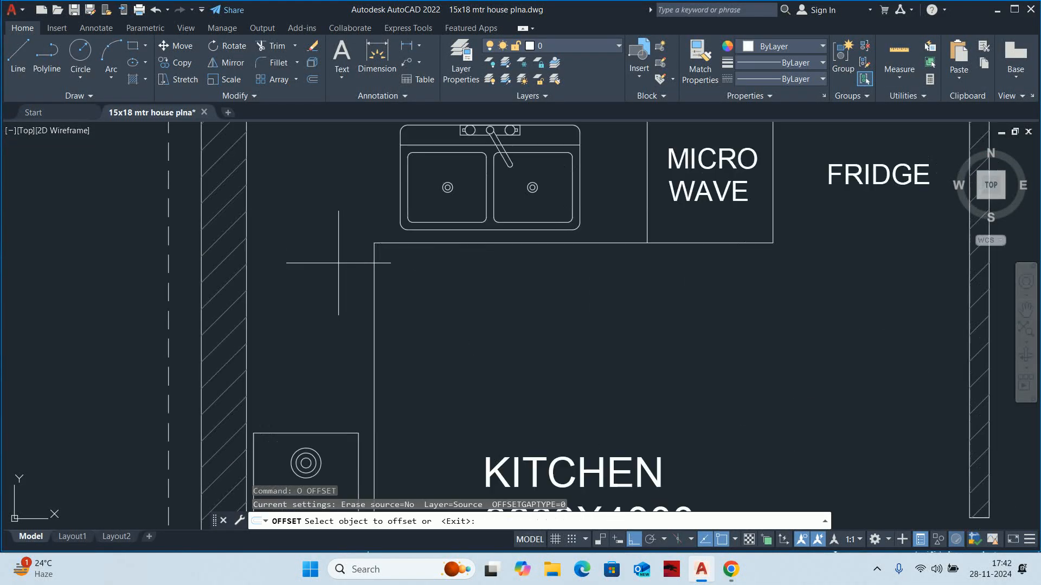
pyautogui.press('Return')
pyautogui.press('Return')
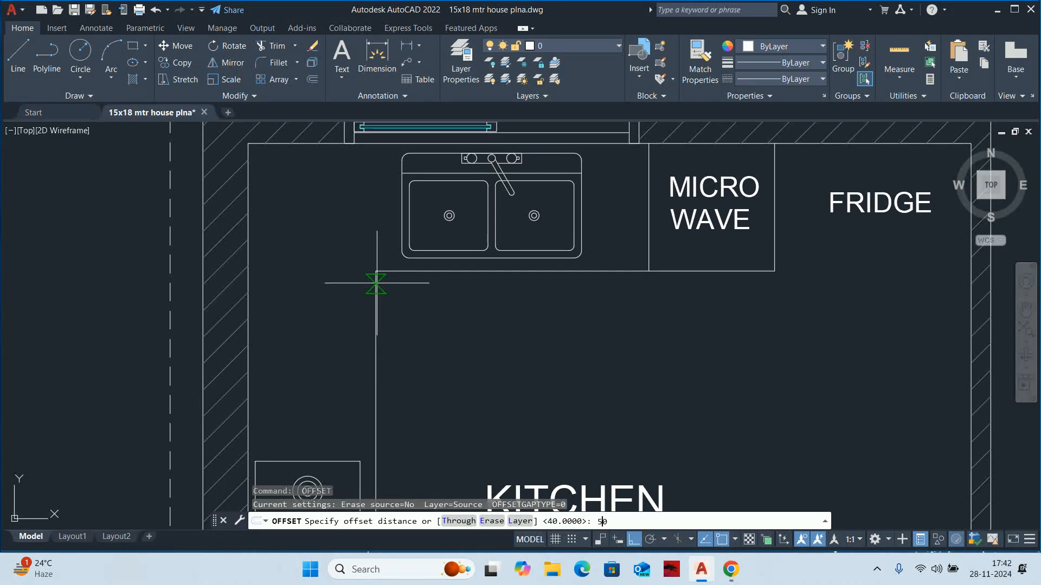
pyautogui.write('50')
pyautogui.press('Return')
pyautogui.scroll(2, 389, 266)
pyautogui.press('Escape')
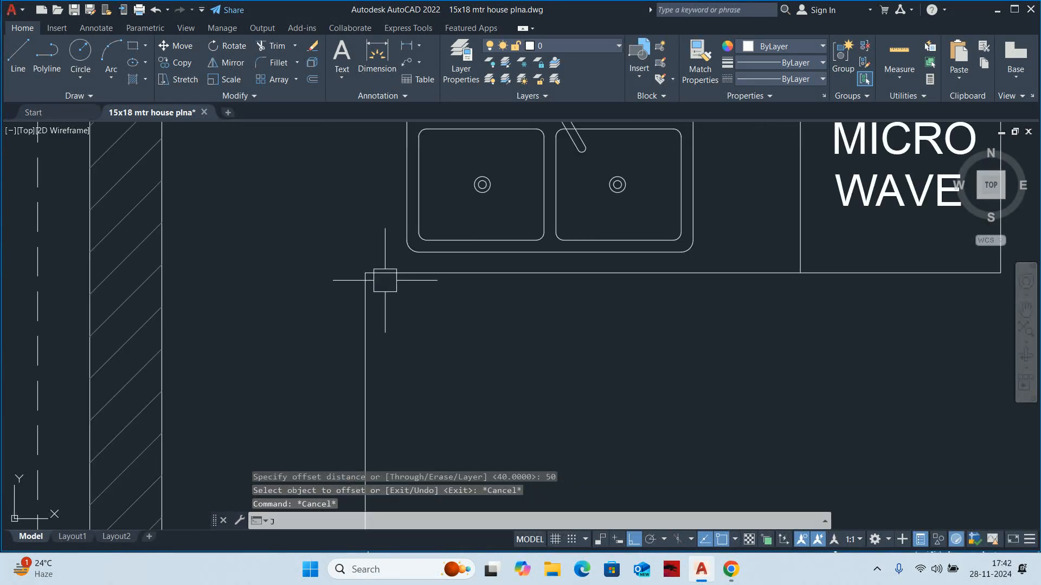
# Join the kitchen counter's three front edge lines in the first detail plan into one polyline
pyautogui.write('J')
pyautogui.press('Return')
pyautogui.click(385, 280)
pyautogui.click(363, 309)
pyautogui.scroll(-7, 373, 354)
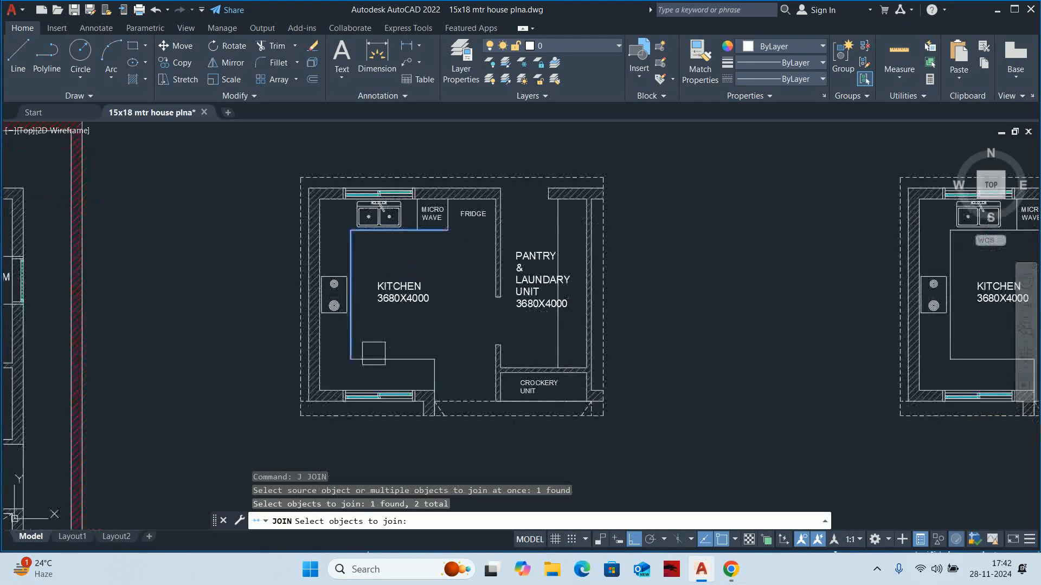
pyautogui.click(374, 358)
pyautogui.press('Return')
pyautogui.scroll(4, 392, 362)
pyautogui.press('Escape')
pyautogui.press('Escape')
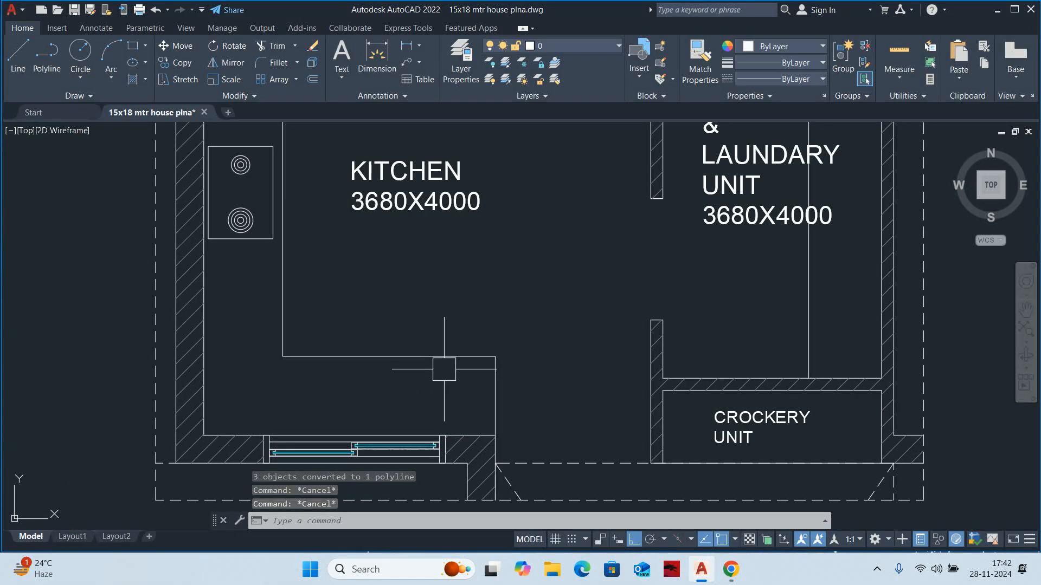
# Offset the joined counter edge by 40 toward the walls
pyautogui.write('O')
pyautogui.press('Return')
pyautogui.write('40')
pyautogui.press('Return')
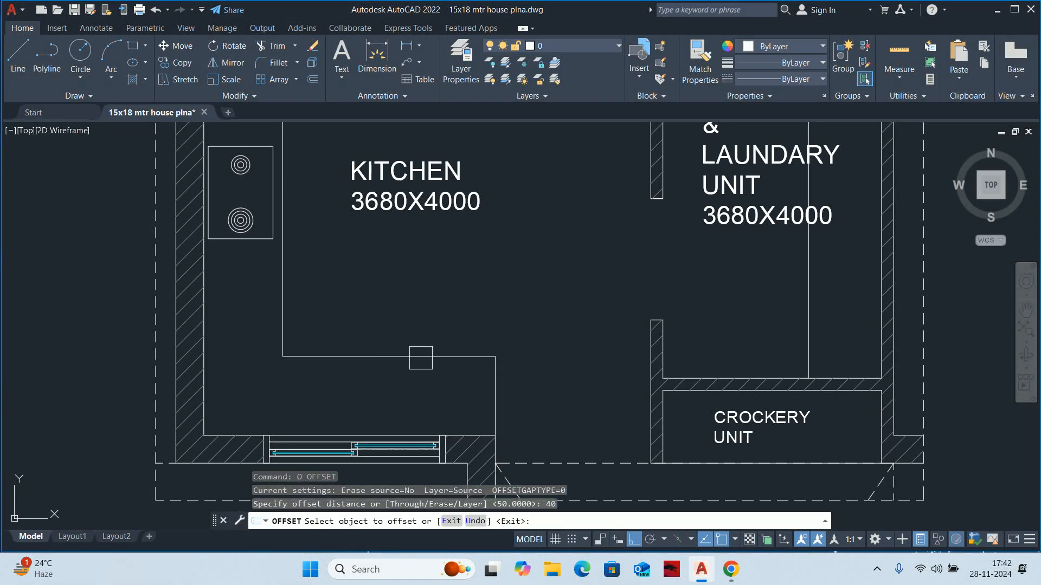
pyautogui.scroll(1, 409, 356)
pyautogui.click(405, 356)
pyautogui.click(379, 374)
pyautogui.press('Return')
pyautogui.press('Escape')
pyautogui.scroll(-1, 335, 373)
pyautogui.scroll(-2, 335, 373)
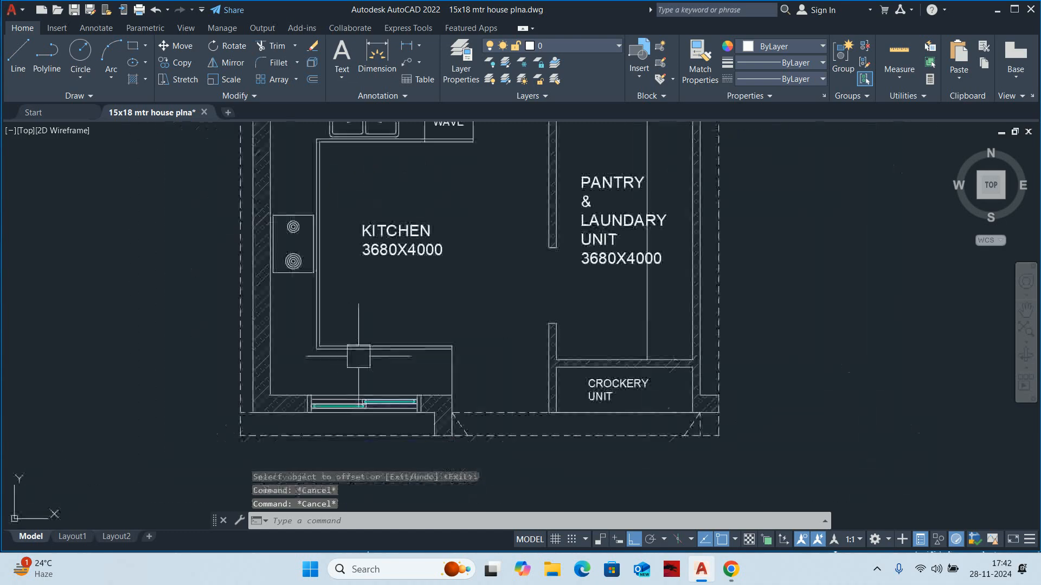
# Match the inner offset counter line to the properties of the dashed outline around the plan
pyautogui.press('Escape')
pyautogui.write('ma')
pyautogui.press('Return')
pyautogui.scroll(3, 235, 365)
pyautogui.click(244, 361)
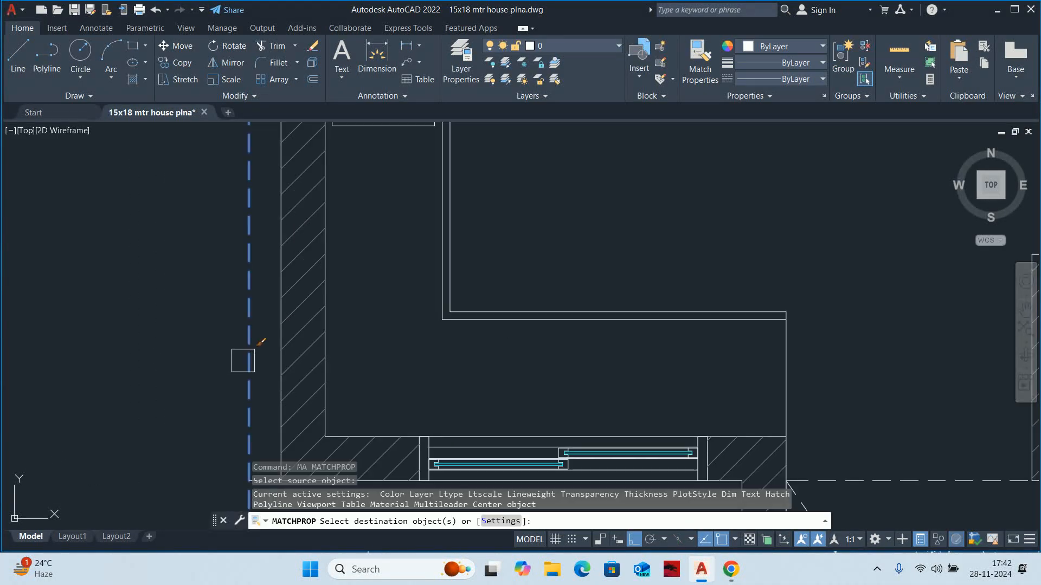
pyautogui.click(435, 328)
pyautogui.press('Return')
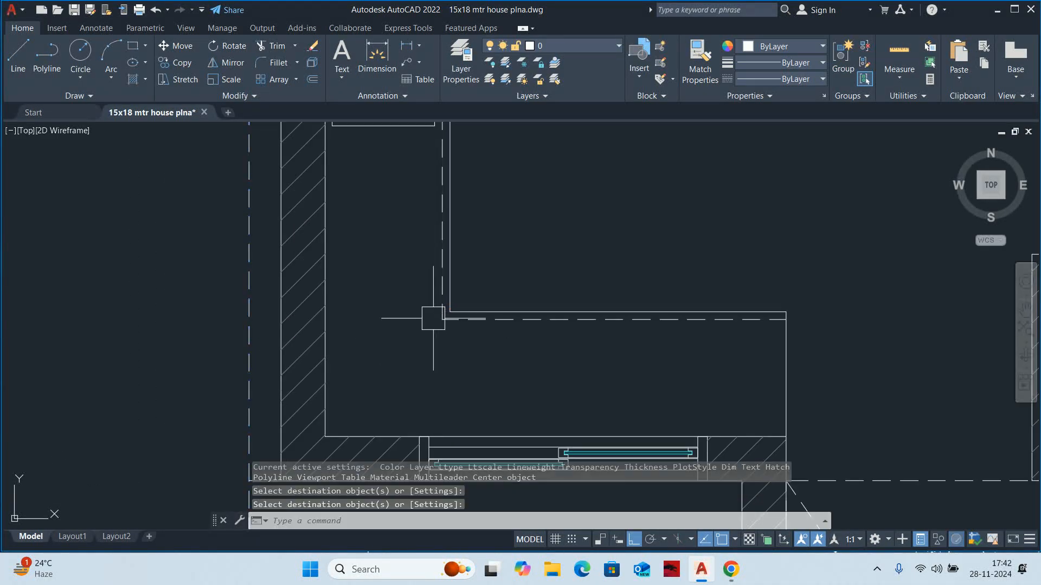
pyautogui.press('Escape')
pyautogui.scroll(-2, 447, 324)
pyautogui.moveTo(446, 328); pyautogui.dragTo(431, 405, button='middle')
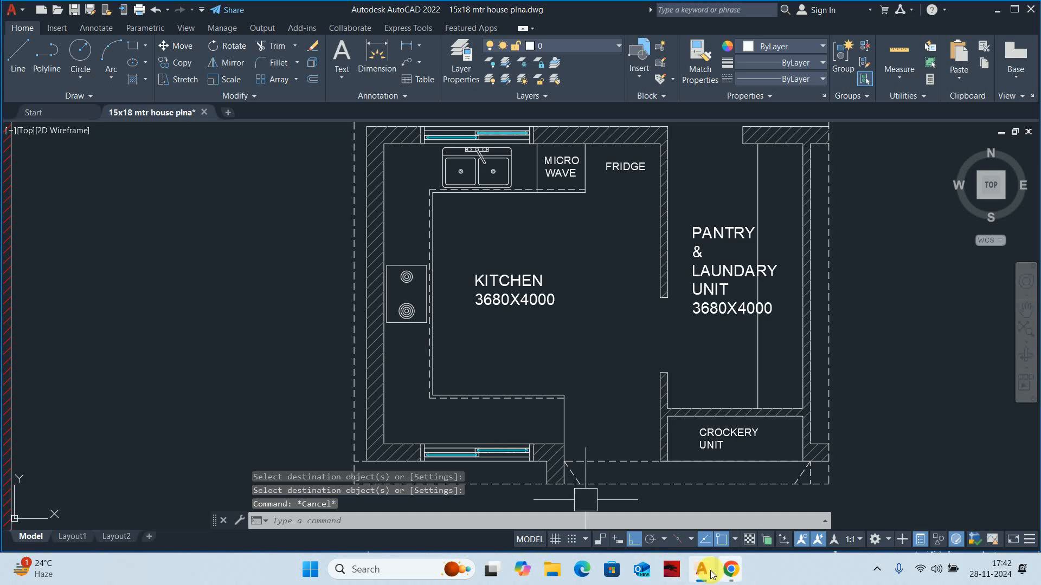
# Switch to the Google Meet call, mute the participant whose microphone is on, and return to the AutoCAD drawing
pyautogui.click(730, 569)
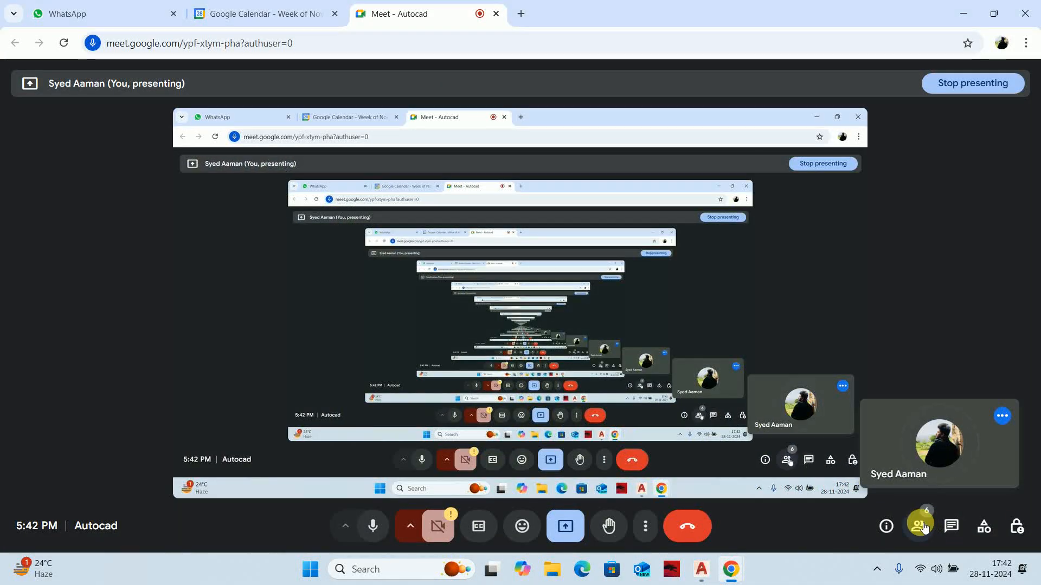
pyautogui.click(920, 526)
pyautogui.click(1000, 386)
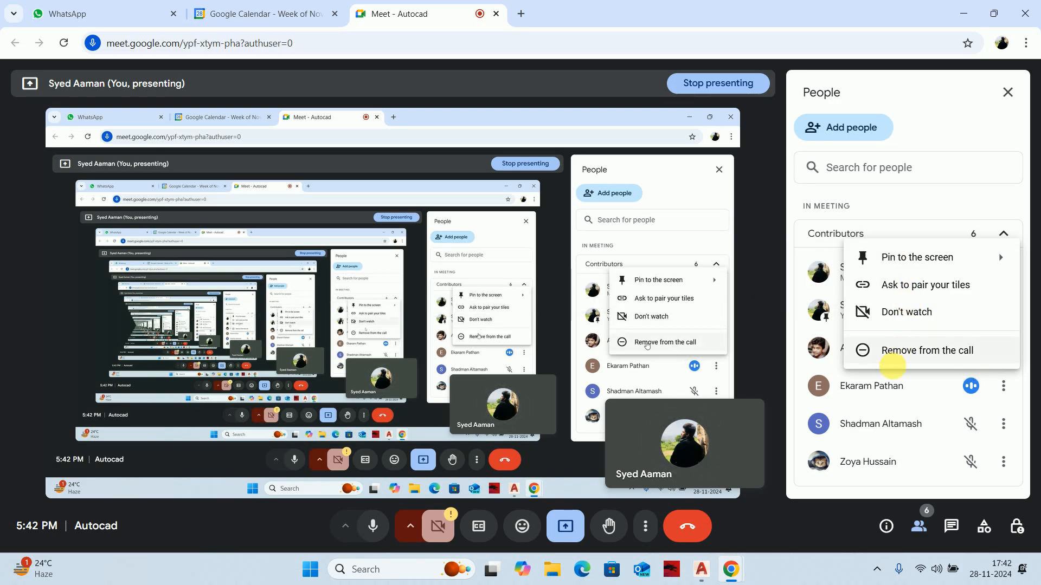
pyautogui.click(969, 384)
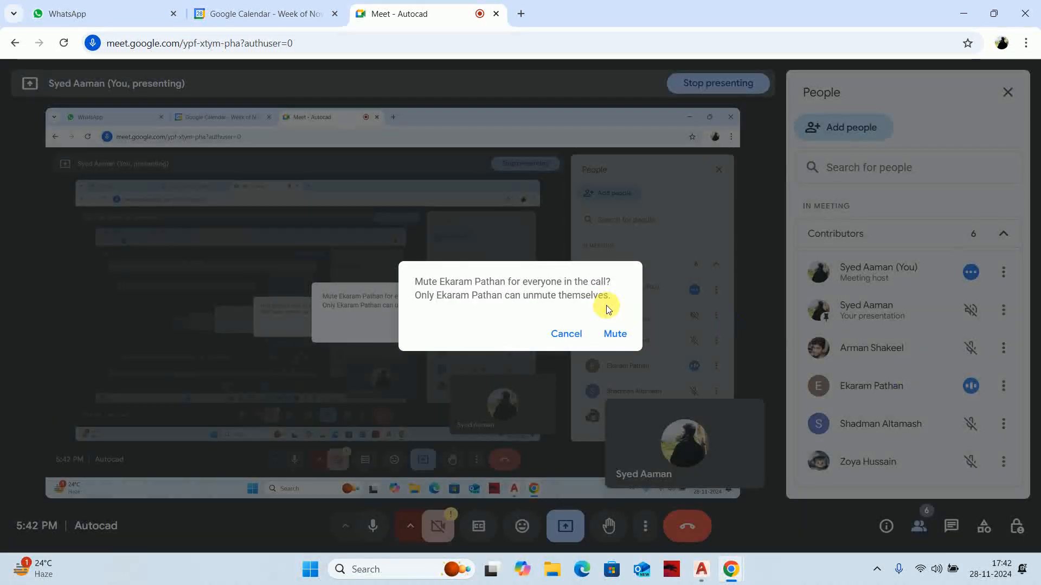
pyautogui.click(614, 332)
pyautogui.click(960, 15)
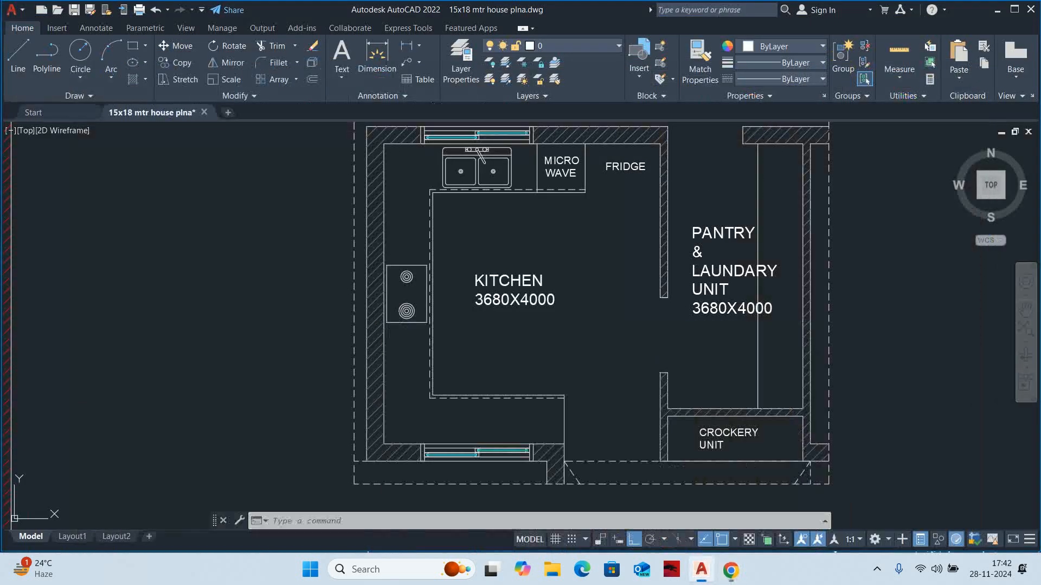
pyautogui.press('Escape')
pyautogui.press('Escape')
pyautogui.press('Escape')
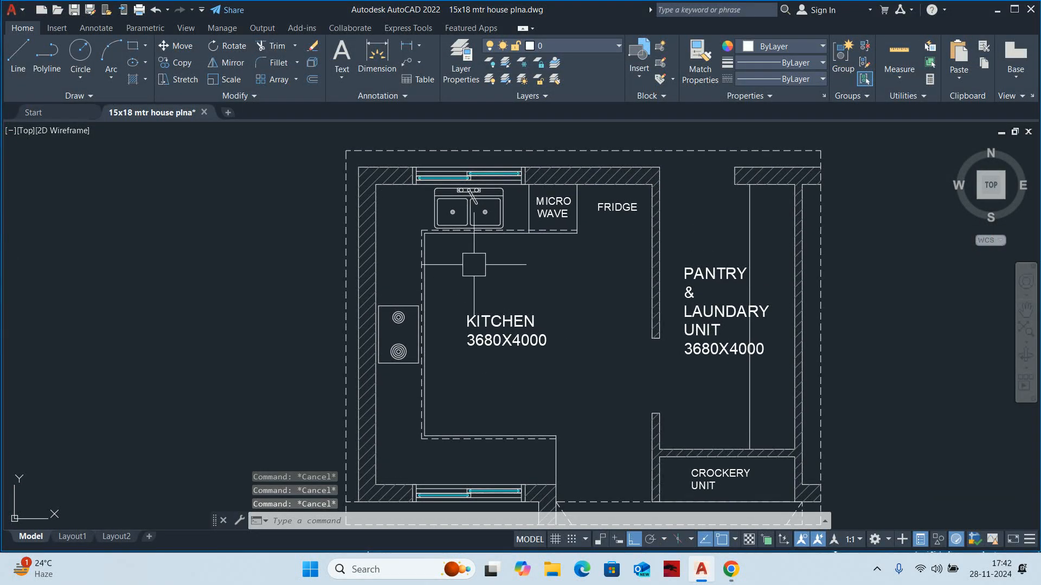
# Trim the dashed counter line where it crosses the microwave box
pyautogui.scroll(2, 543, 220)
pyautogui.scroll(3, 544, 219)
pyautogui.write('tr')
pyautogui.press('Return')
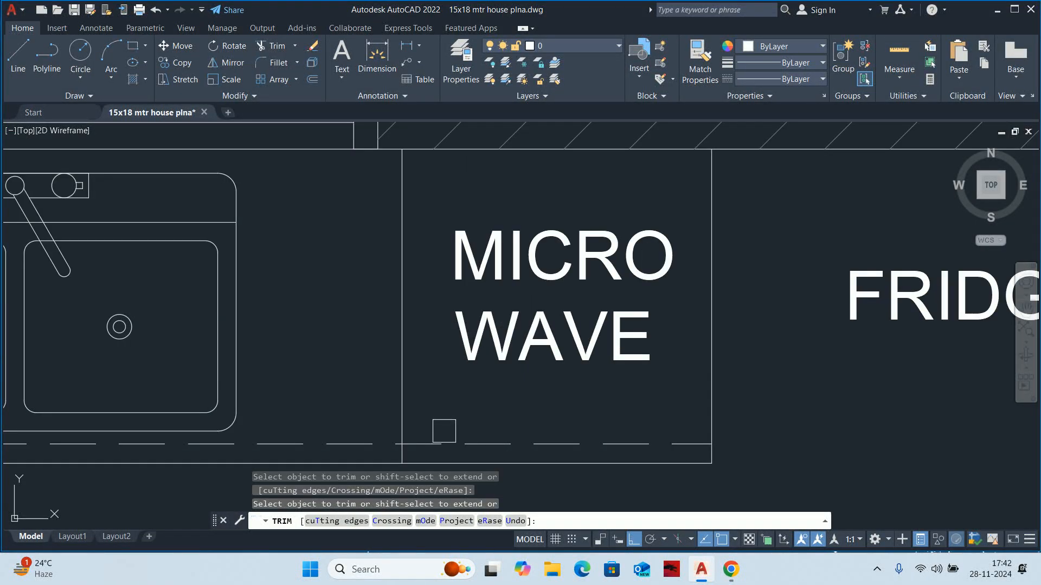
pyautogui.press('Escape')
pyautogui.scroll(-4, 466, 399)
pyautogui.scroll(-4, 499, 270)
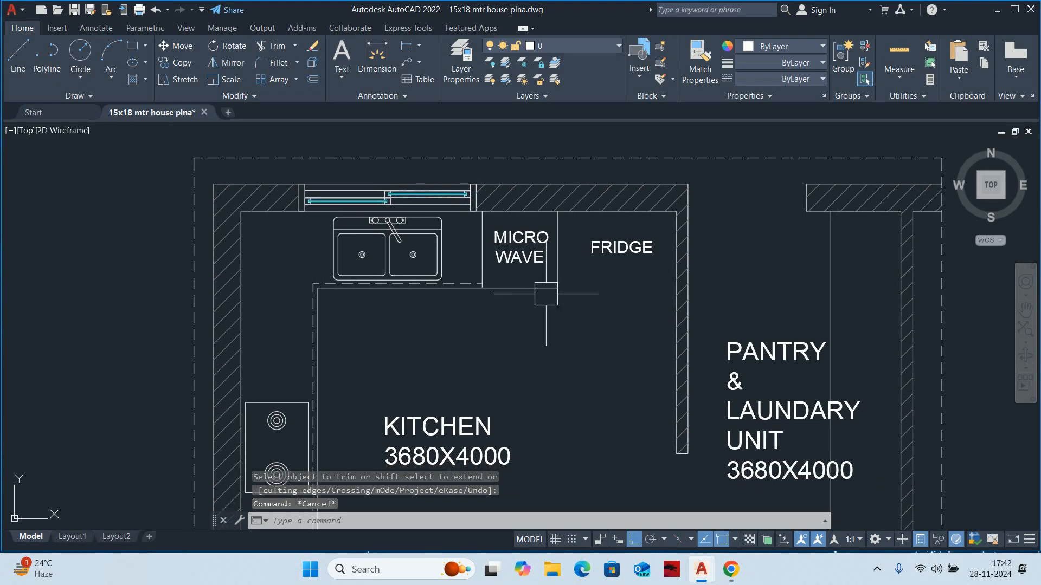
pyautogui.press('Escape')
pyautogui.press('Escape')
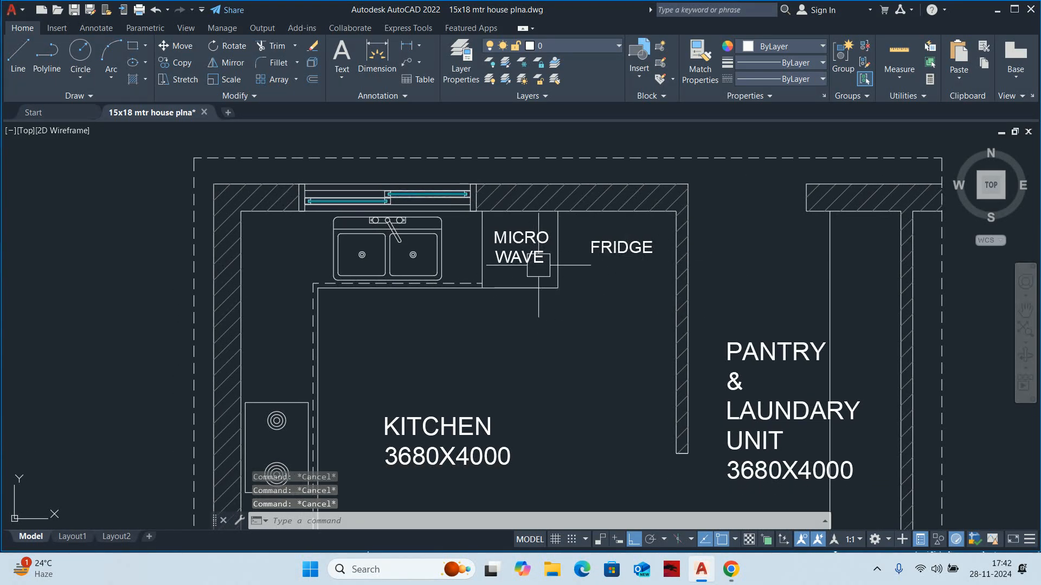
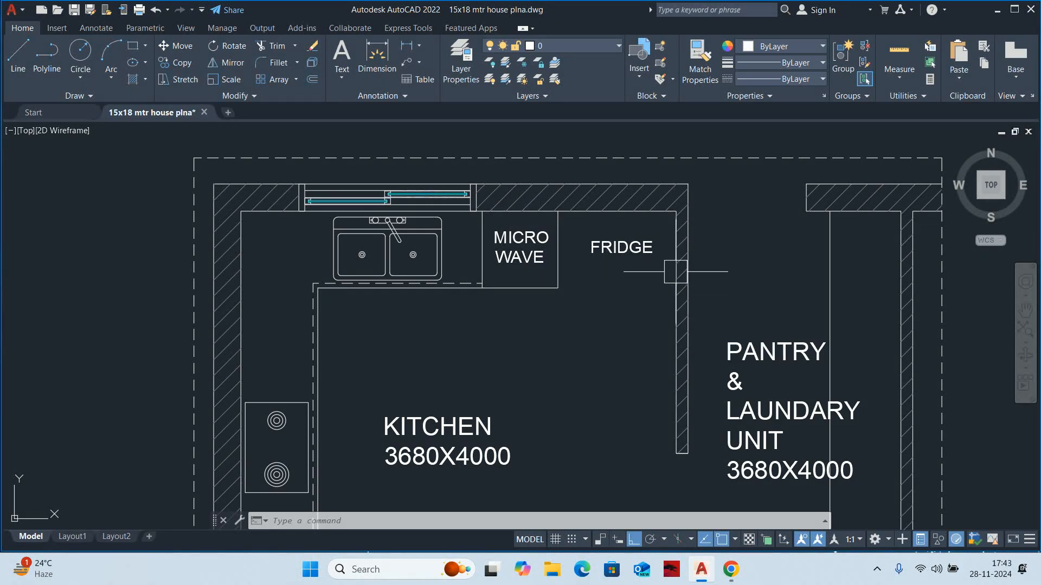
# Delete the outdated second copy of the kitchen plan that lacks the dashed counter line
pyautogui.press('Escape')
pyautogui.press('Escape')
pyautogui.press('Escape')
pyautogui.scroll(-3, 542, 272)
pyautogui.moveTo(541, 284)
pyautogui.mouseDown(button='middle')
pyautogui.moveTo(558, 261)
pyautogui.moveTo(558, 209)
pyautogui.mouseUp(button='middle')
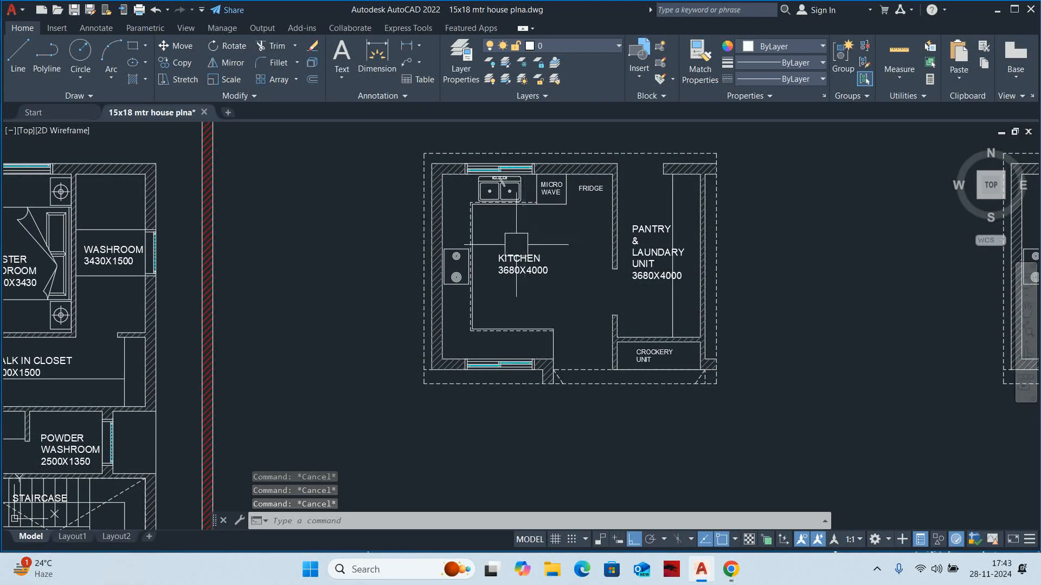
pyautogui.scroll(2, 516, 244)
pyautogui.scroll(-2, 479, 310)
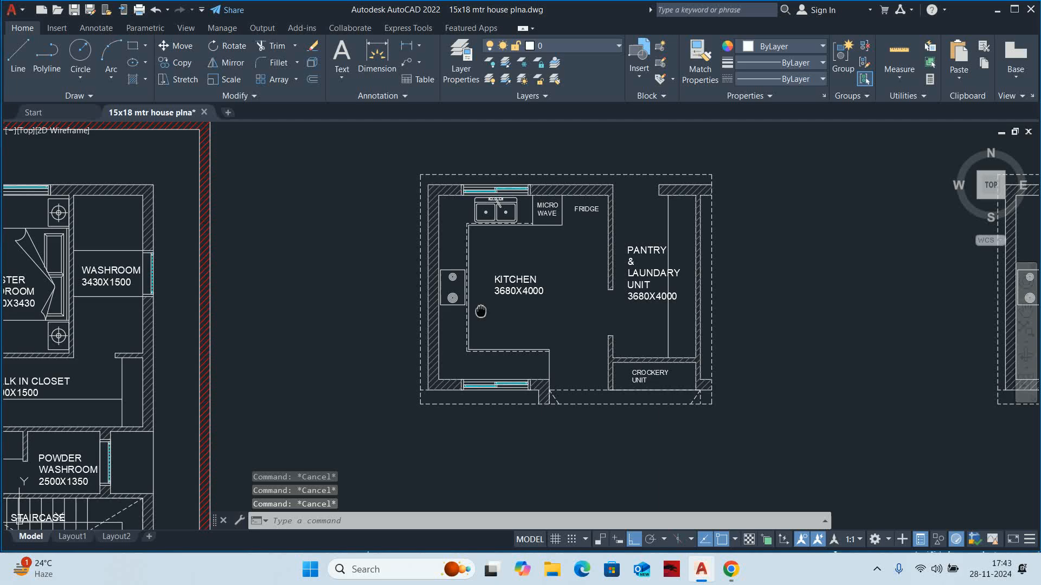
pyautogui.scroll(-3, 480, 311)
pyautogui.moveTo(483, 277); pyautogui.dragTo(332, 277, button='middle')
pyautogui.click(876, 390)
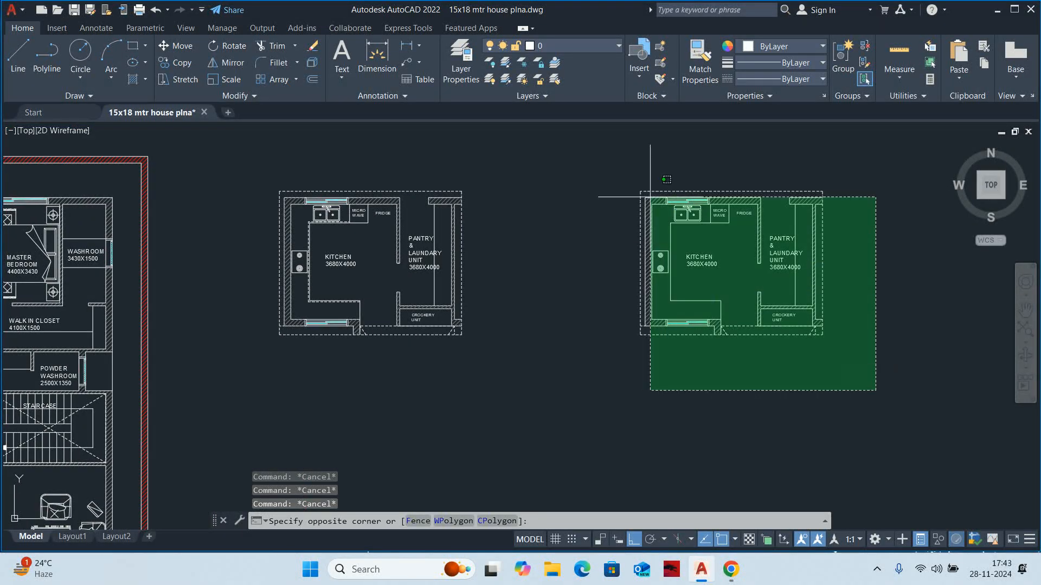
pyautogui.press('Escape')
pyautogui.click(625, 176)
pyautogui.click(842, 340)
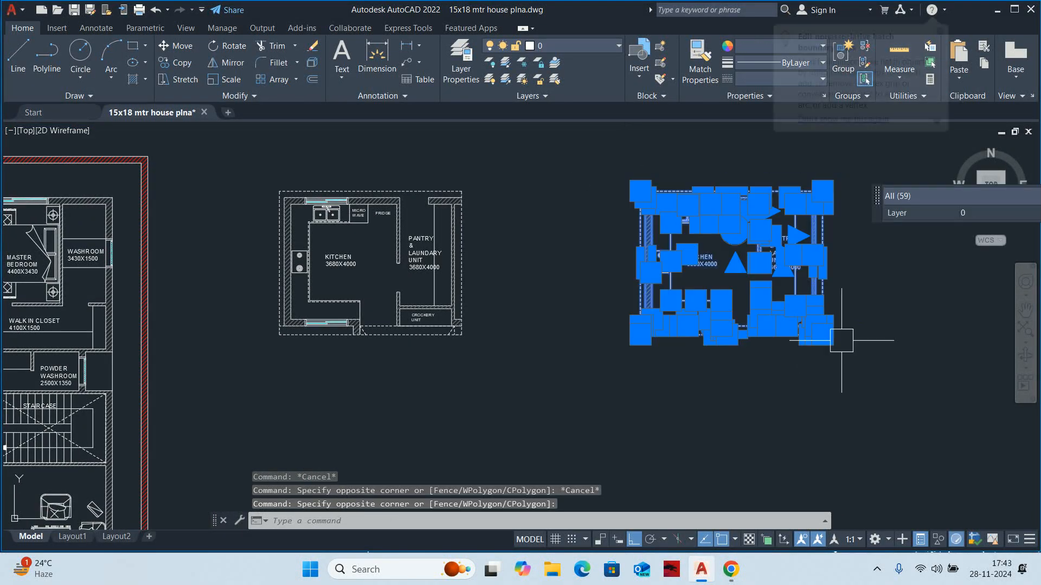
pyautogui.press('Delete')
# Copy the updated kitchen and pantry plan horizontally into the empty space beside it
pyautogui.write('co')
pyautogui.press('Return')
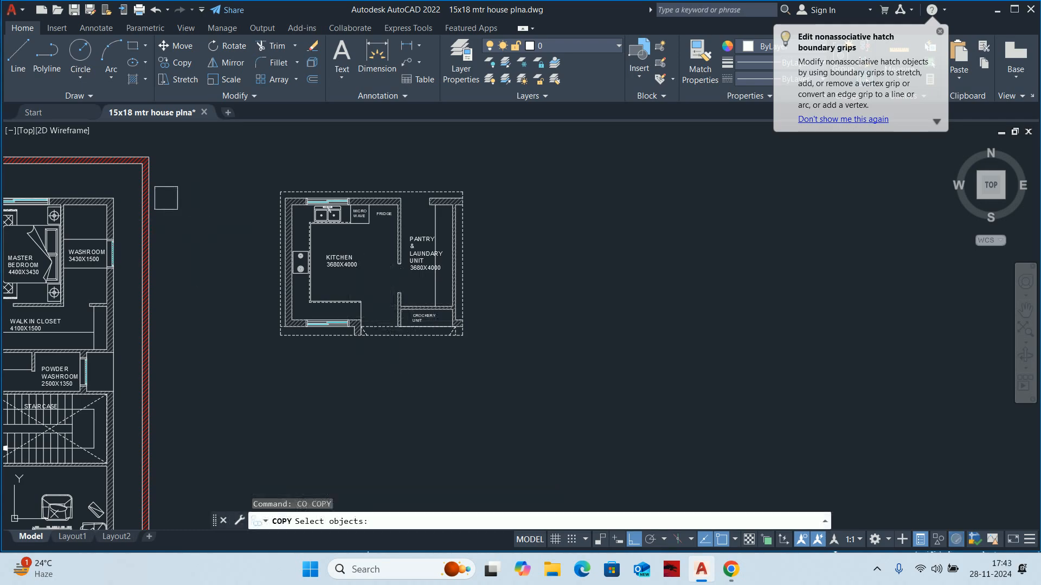
pyautogui.click(536, 353)
pyautogui.press('Return')
pyautogui.click(394, 381)
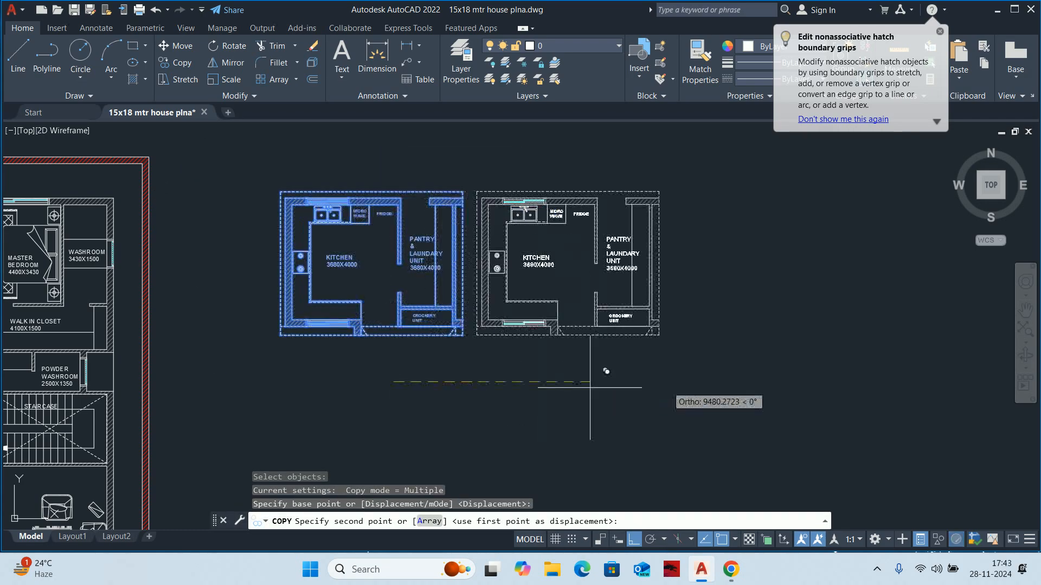
pyautogui.click(674, 381)
pyautogui.press('Escape')
pyautogui.press('Escape')
pyautogui.press('Escape')
pyautogui.scroll(3, 571, 249)
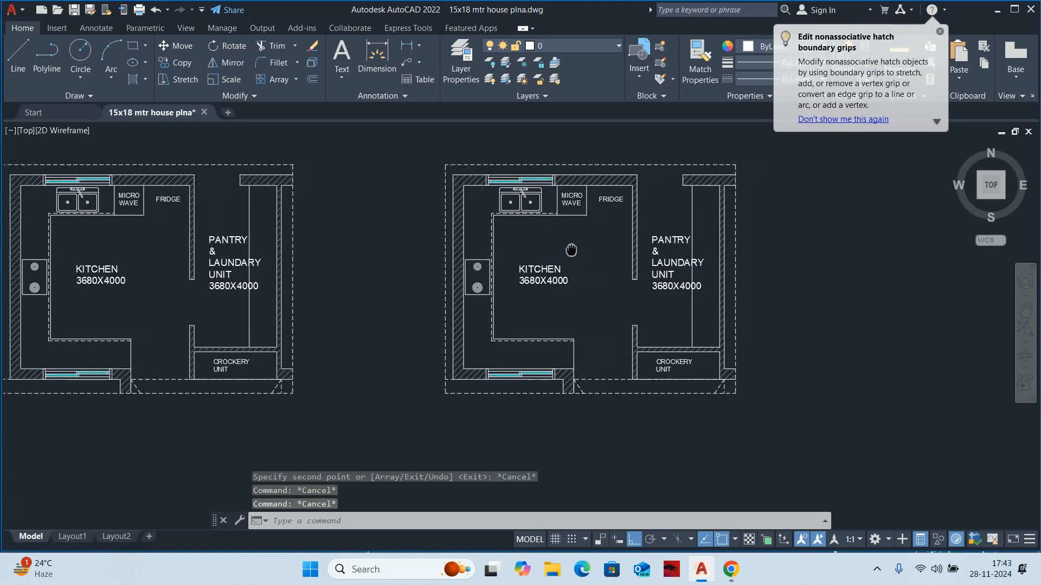
pyautogui.scroll(2, 550, 244)
pyautogui.moveTo(545, 229); pyautogui.dragTo(546, 274, button='middle')
pyautogui.write('o')
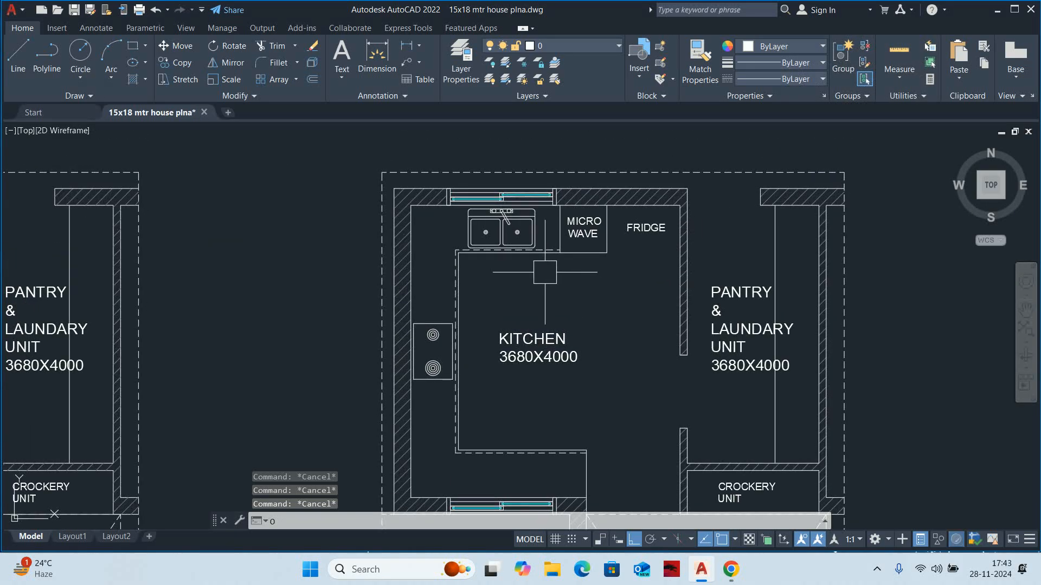
pyautogui.press('Return')
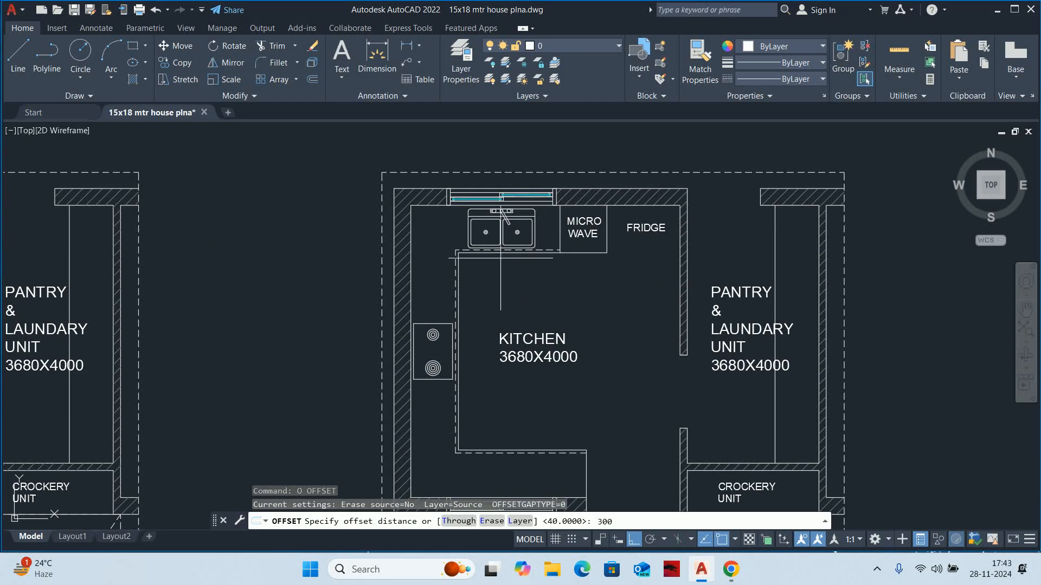
pyautogui.scroll(2, 481, 255)
pyautogui.press('Return')
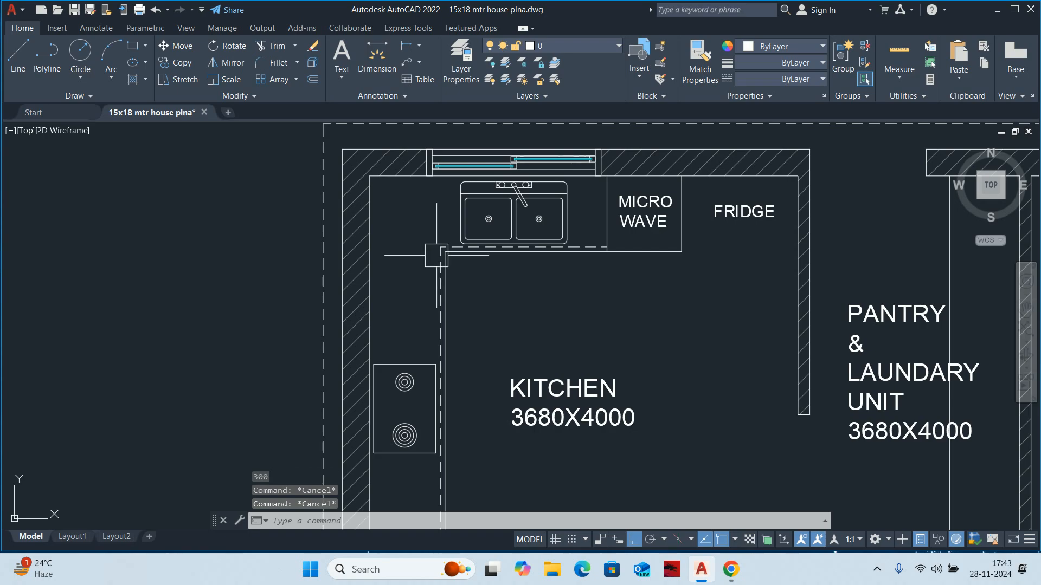
# Measure the distance from the wall to the dashed counter line above the stove in the new copy
pyautogui.click(899, 55)
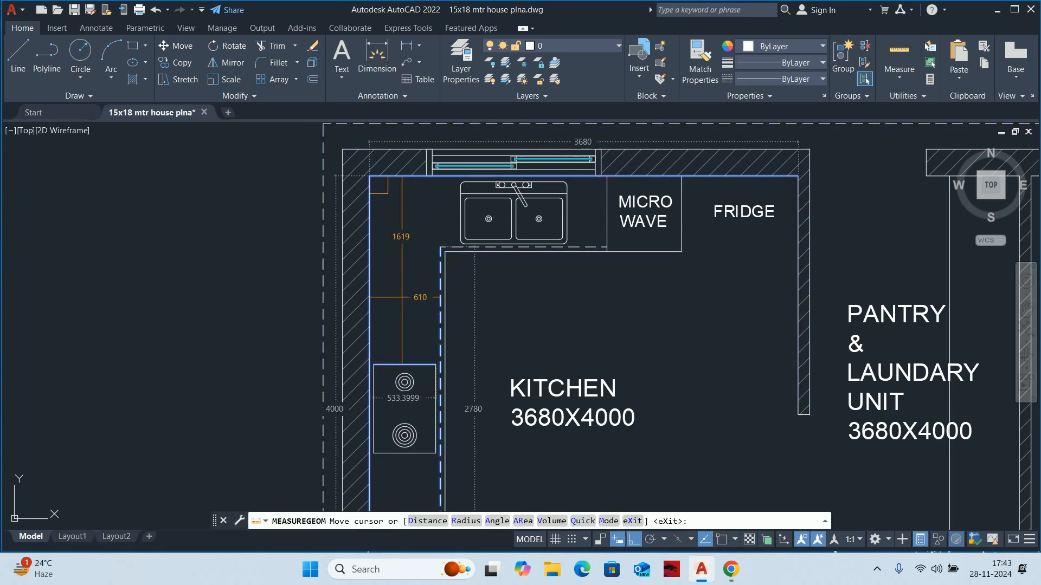
pyautogui.press('Escape')
pyautogui.press('Escape')
pyautogui.press('Escape')
# Offset the dashed counter line in the new kitchen copy by 300 toward the walls
pyautogui.write('o')
pyautogui.press('Return')
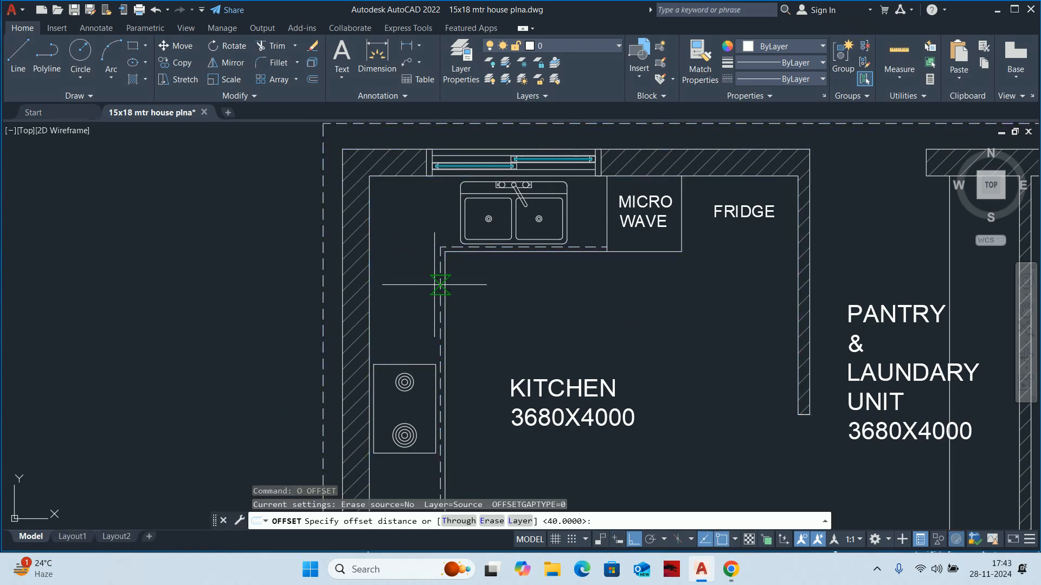
pyautogui.write('30')
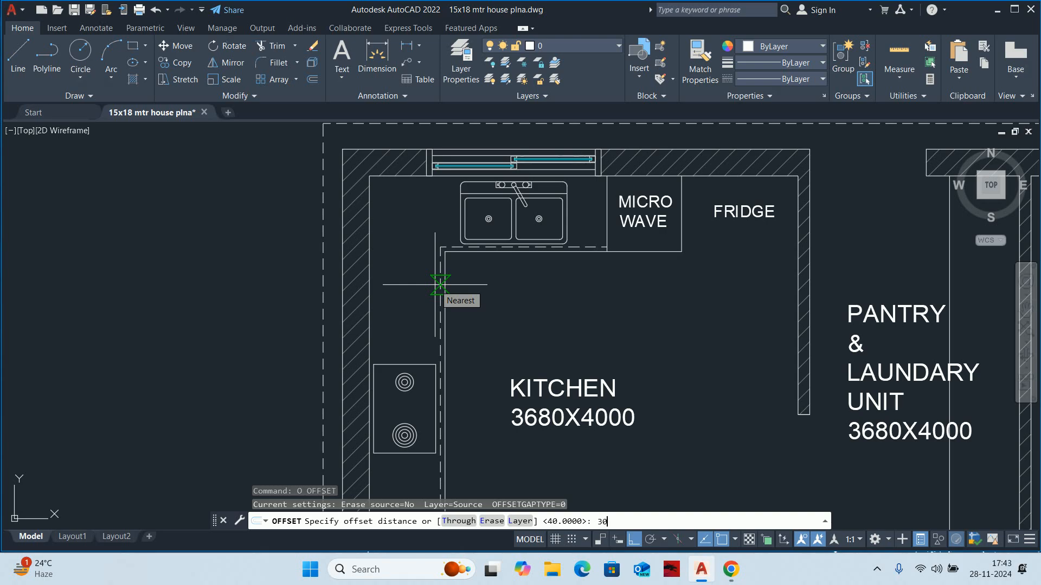
pyautogui.write('0')
pyautogui.press('Return')
pyautogui.scroll(5, 439, 282)
pyautogui.click(411, 232)
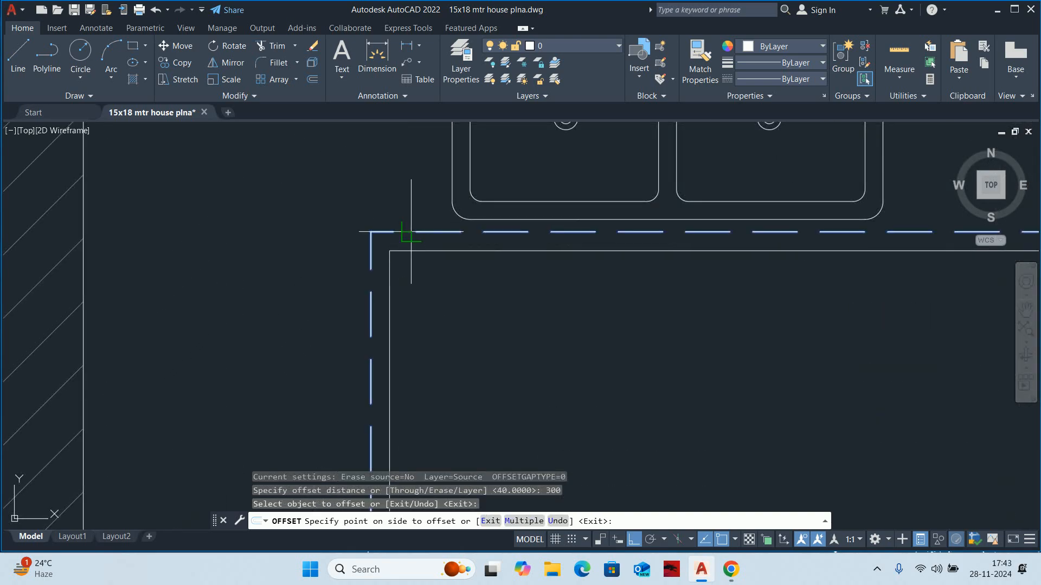
pyautogui.click(356, 165)
pyautogui.press('Return')
pyautogui.scroll(-5, 356, 168)
pyautogui.moveTo(355, 179); pyautogui.dragTo(362, 265, button='middle')
pyautogui.scroll(5, 386, 216)
pyautogui.press('Escape')
pyautogui.press('Escape')
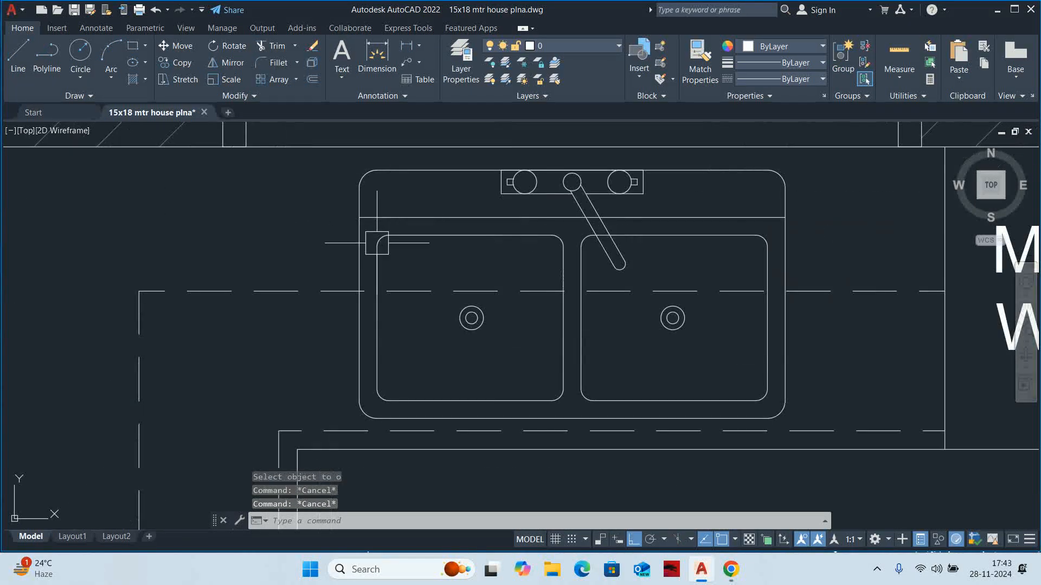
# Try to trim the new inner dashed line between the counter corner and the sink, and undo the trim
pyautogui.write('tr')
pyautogui.press('Return')
pyautogui.scroll(-3, 383, 251)
pyautogui.click(660, 333)
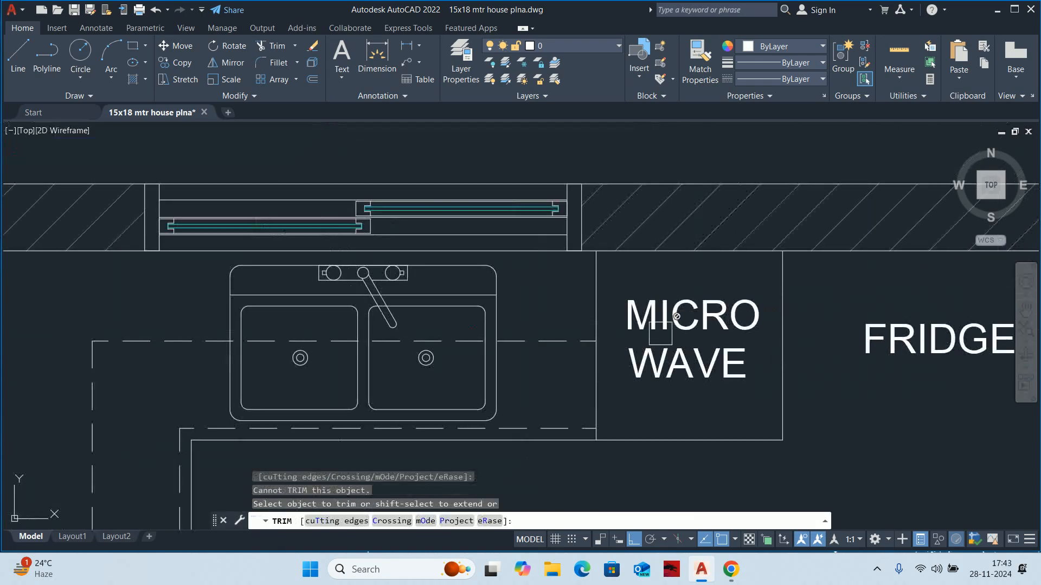
pyautogui.moveTo(494, 373); pyautogui.dragTo(699, 341, button='middle')
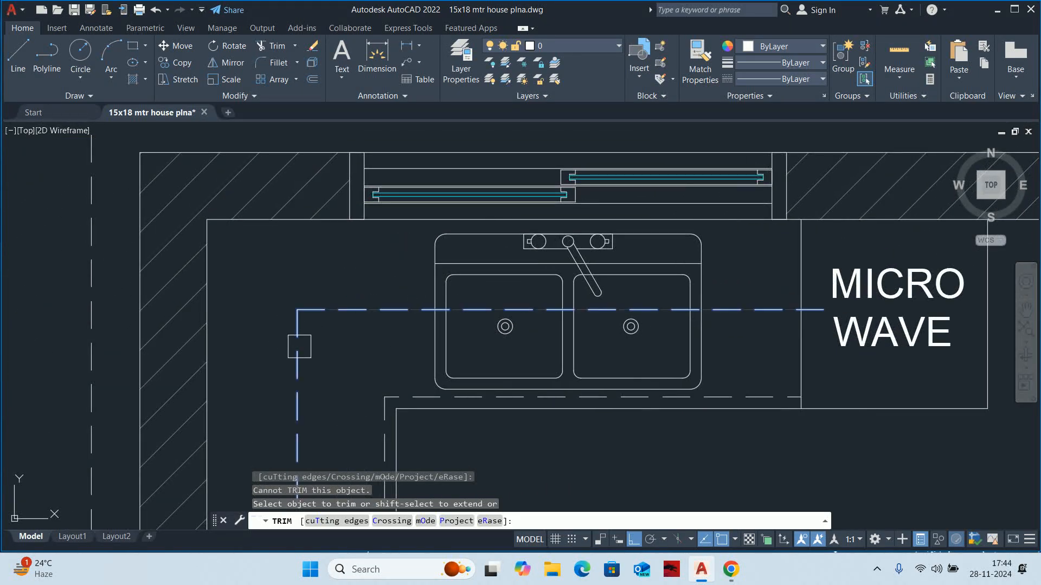
pyautogui.click(333, 311)
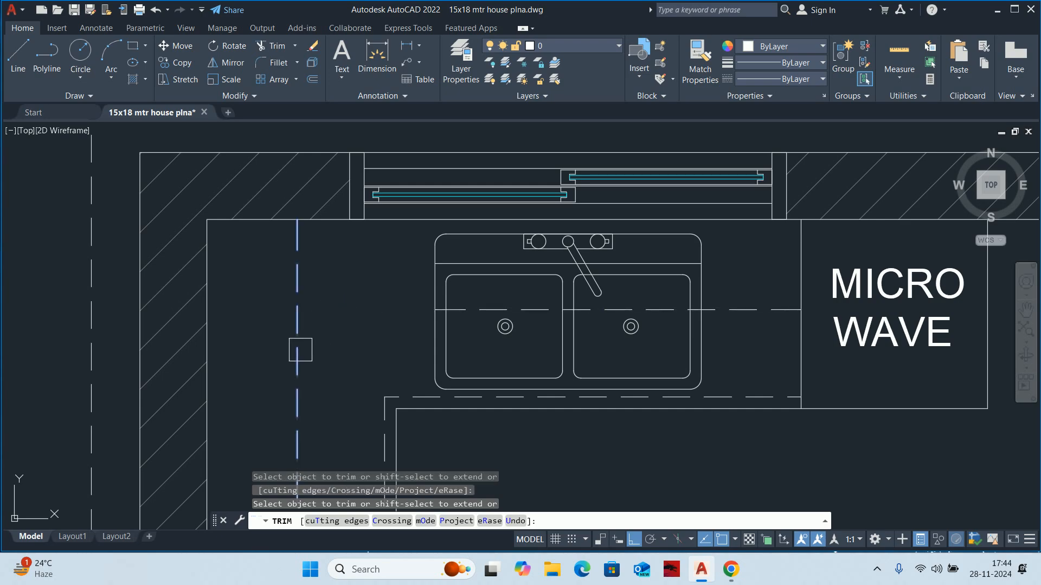
pyautogui.scroll(-8, 299, 347)
pyautogui.moveTo(311, 476); pyautogui.dragTo(334, 336, button='middle')
pyautogui.moveTo(340, 389); pyautogui.dragTo(342, 310, button='middle')
pyautogui.moveTo(399, 324); pyautogui.dragTo(406, 398, button='middle')
pyautogui.hotkey('ctrl', 'z')
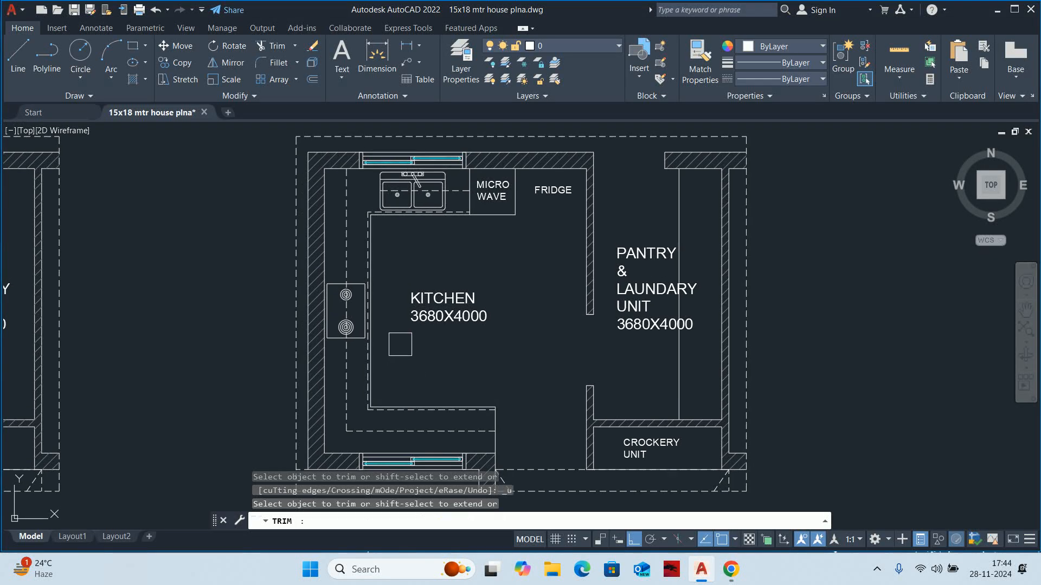
pyautogui.hotkey('ctrl', 'z')
# Try to trim the inner dashed line where it crosses the sink, and undo the trim
pyautogui.click(386, 251)
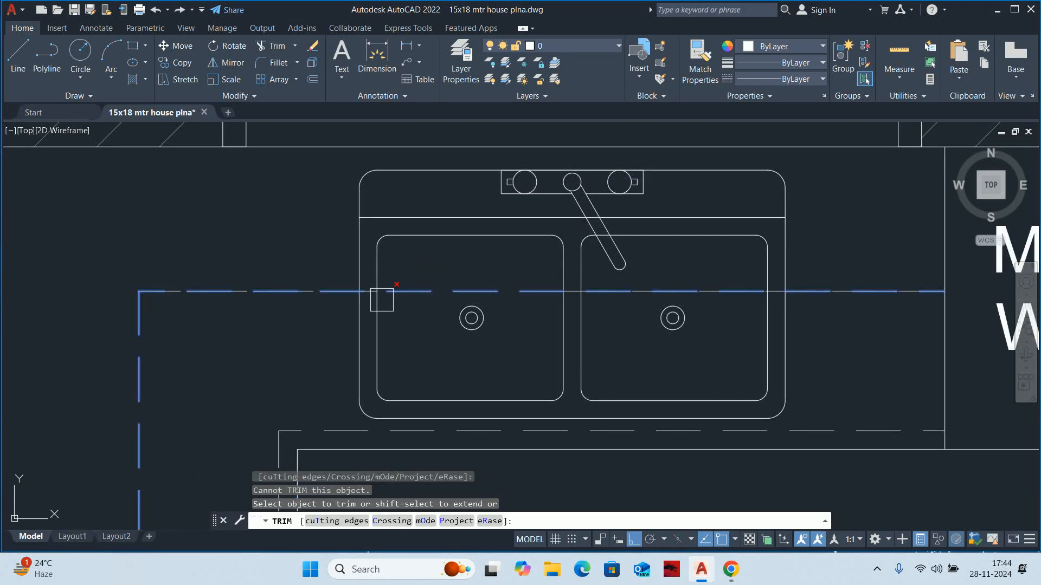
pyautogui.scroll(4, 381, 300)
pyautogui.click(346, 271)
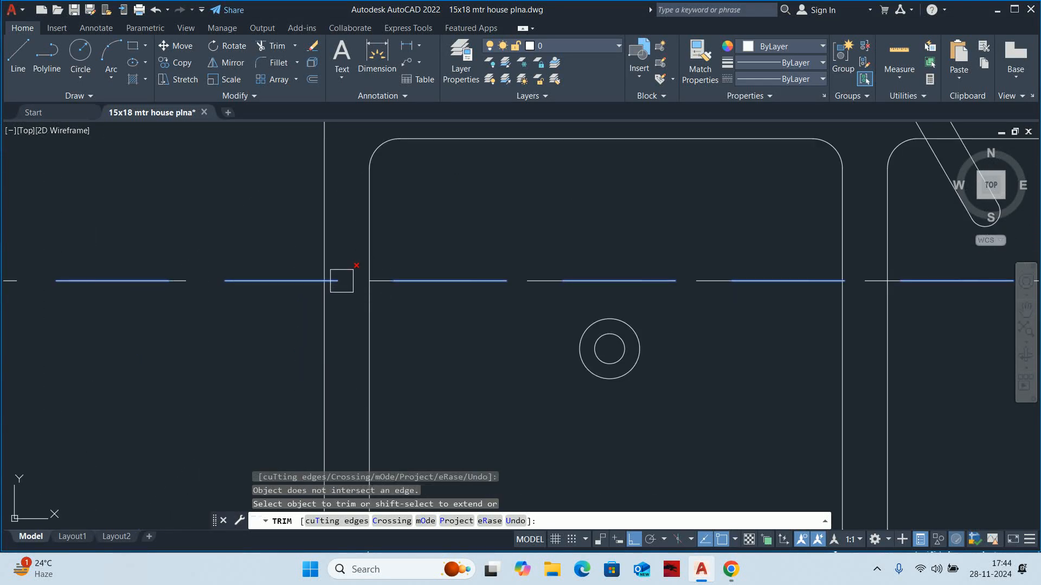
pyautogui.click(342, 280)
pyautogui.scroll(-4, 343, 281)
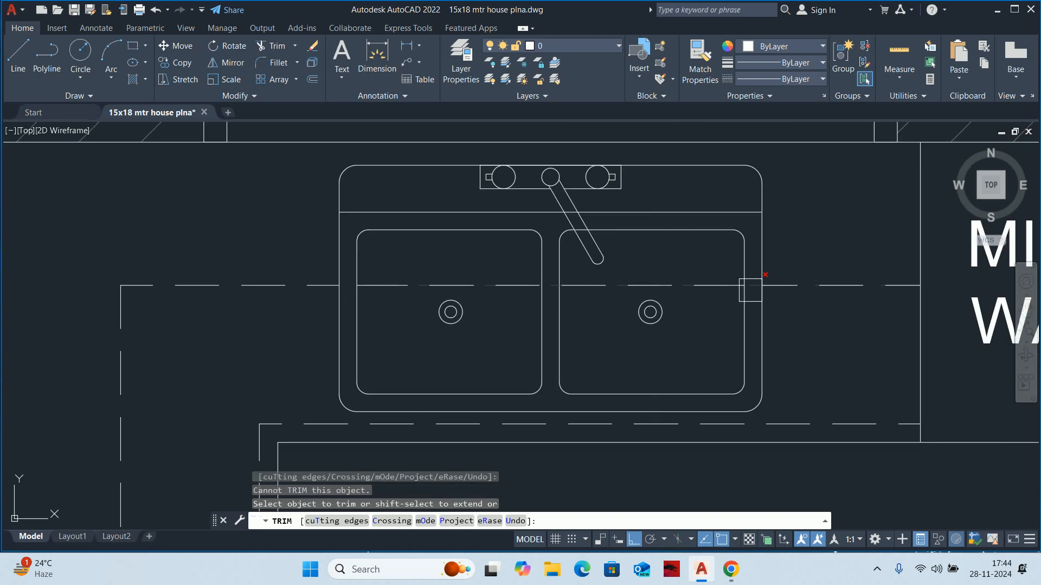
pyautogui.scroll(2, 750, 290)
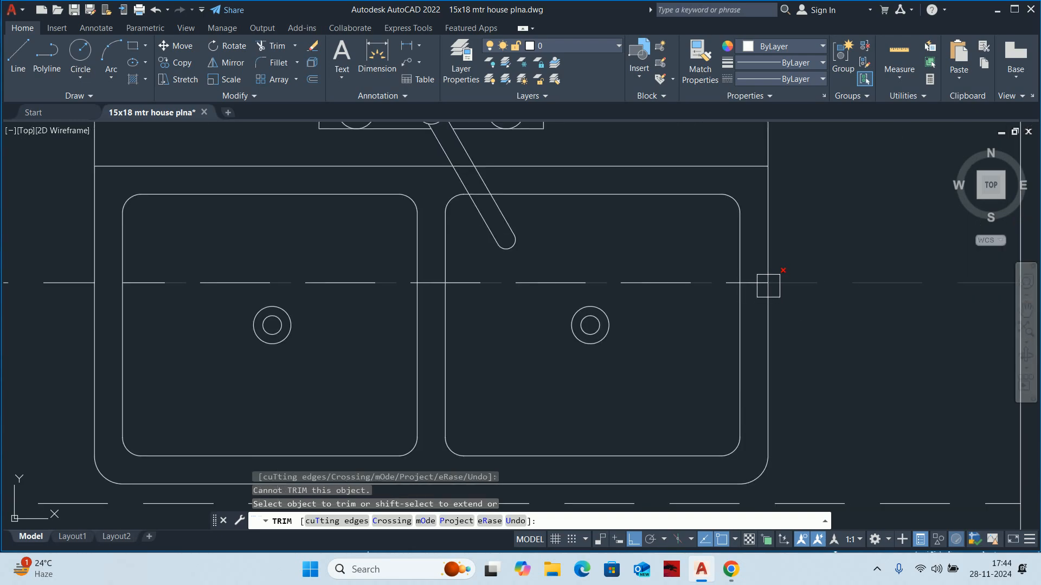
pyautogui.scroll(-4, 768, 286)
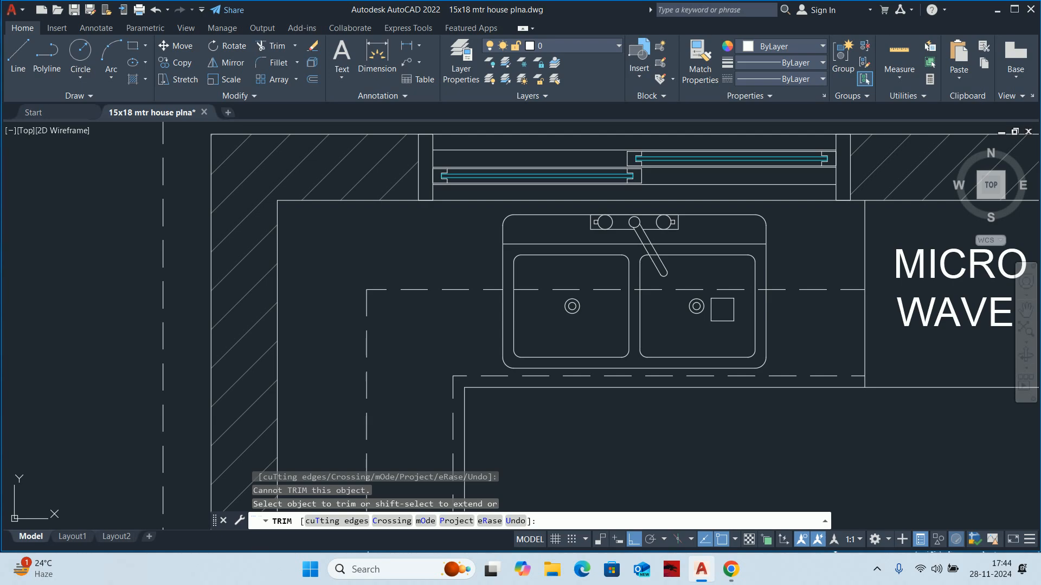
pyautogui.press('Escape')
pyautogui.click(814, 289)
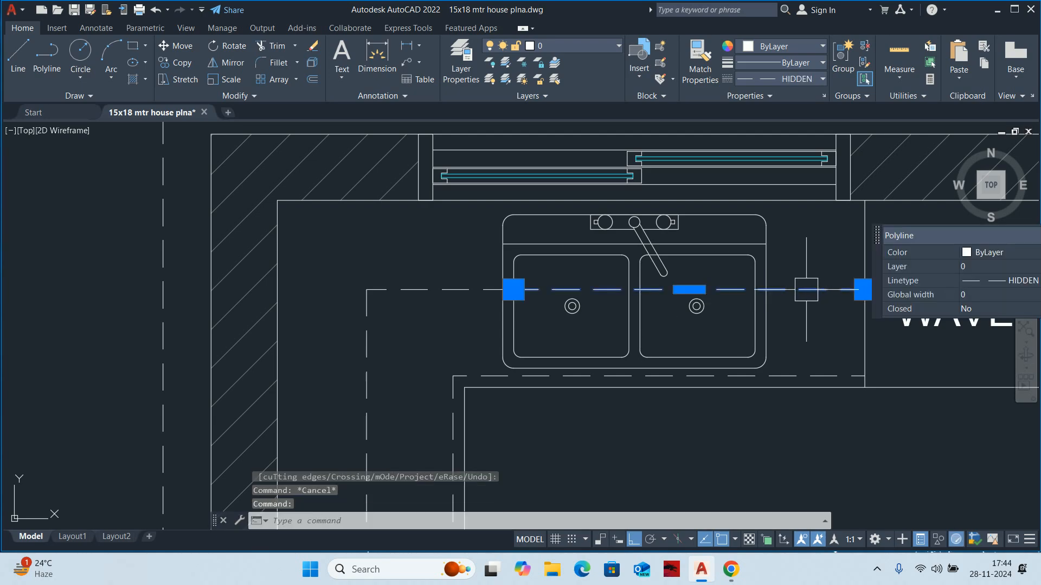
pyautogui.press('Escape')
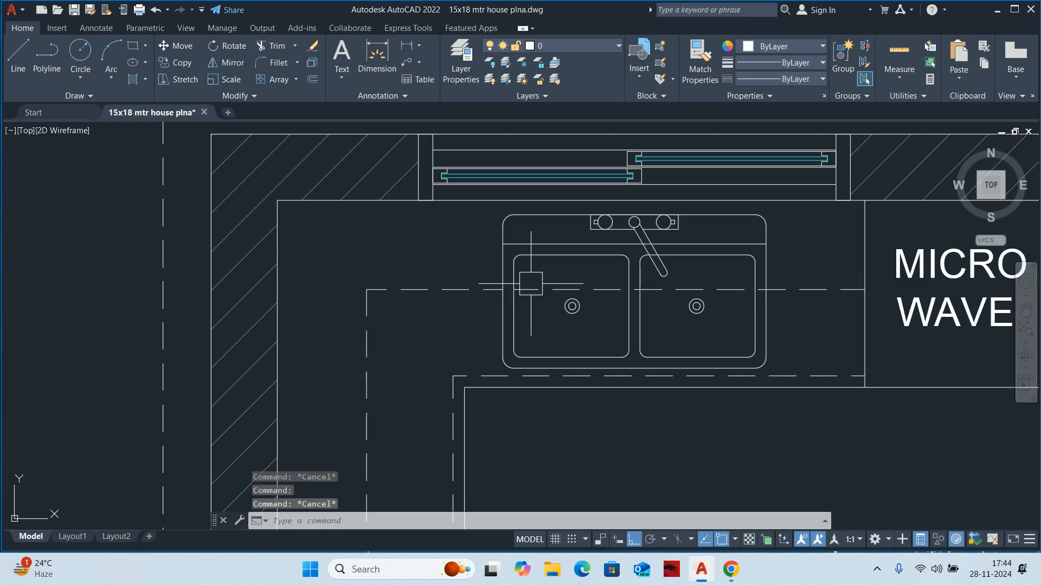
pyautogui.hotkey('ctrl', 'z')
pyautogui.hotkey('ctrl', 'z')
pyautogui.scroll(-3, 444, 299)
pyautogui.press('Escape')
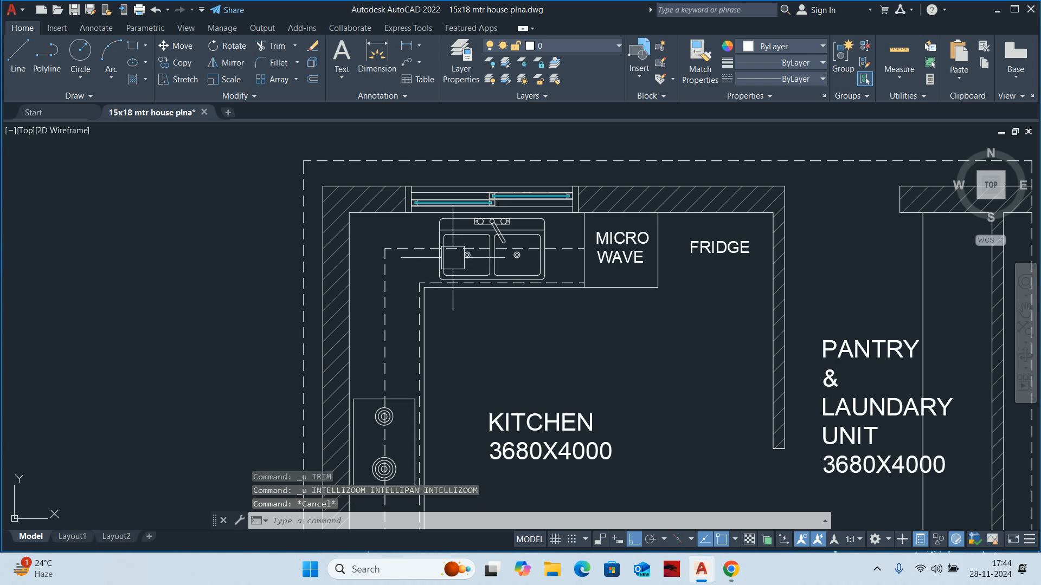
pyautogui.scroll(2, 454, 251)
pyautogui.click(457, 239)
pyautogui.press('Escape')
pyautogui.scroll(-4, 627, 245)
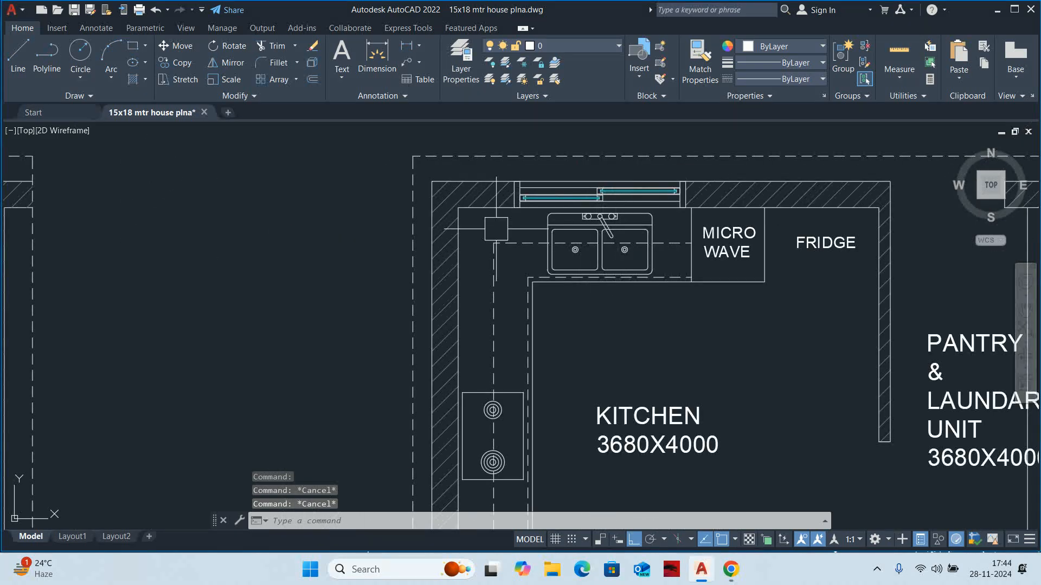
# Trim the inner dashed line against the outline of the stove
pyautogui.moveTo(519, 273); pyautogui.dragTo(496, 163, button='middle')
pyautogui.scroll(2, 466, 303)
pyautogui.write('tr')
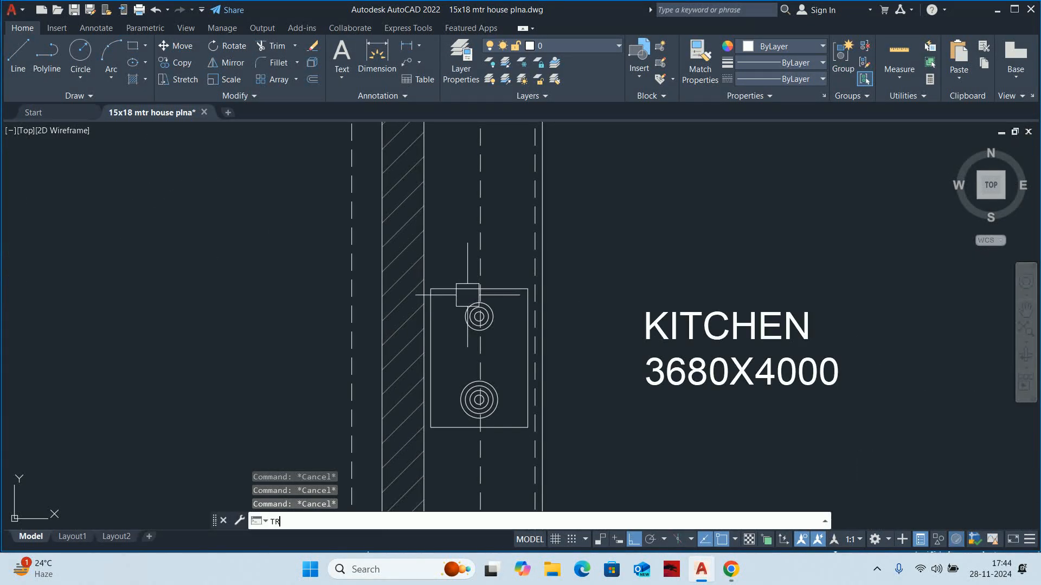
pyautogui.press('Return')
pyautogui.scroll(3, 502, 272)
pyautogui.scroll(-2, 490, 296)
pyautogui.moveTo(491, 296); pyautogui.dragTo(495, 177, button='middle')
pyautogui.click(500, 203)
pyautogui.scroll(3, 507, 302)
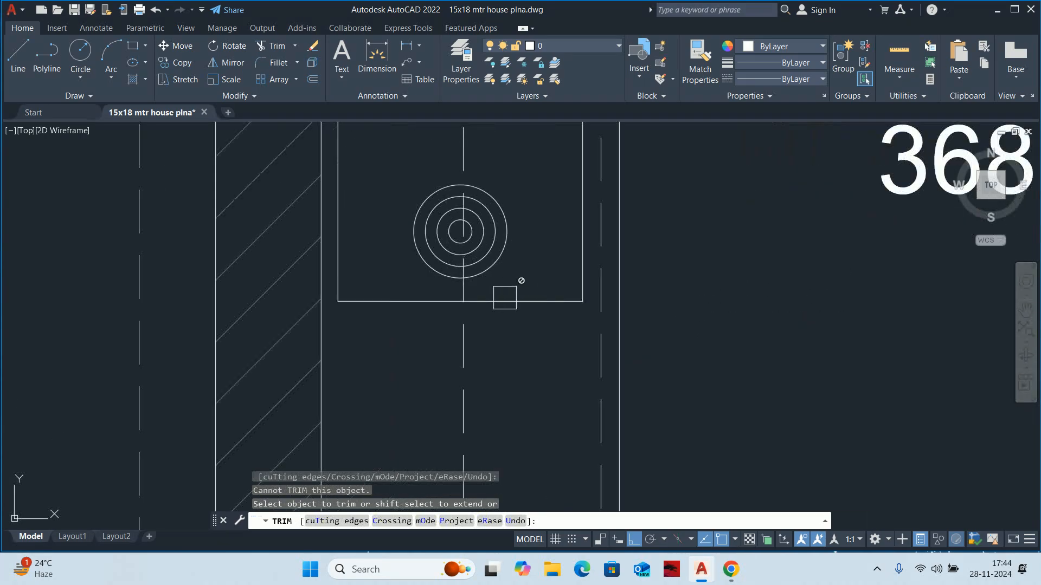
pyautogui.click(447, 290)
pyautogui.scroll(-2, 448, 290)
pyautogui.moveTo(456, 291); pyautogui.dragTo(479, 422, button='middle')
pyautogui.press('Escape')
pyautogui.press('Escape')
pyautogui.press('Escape')
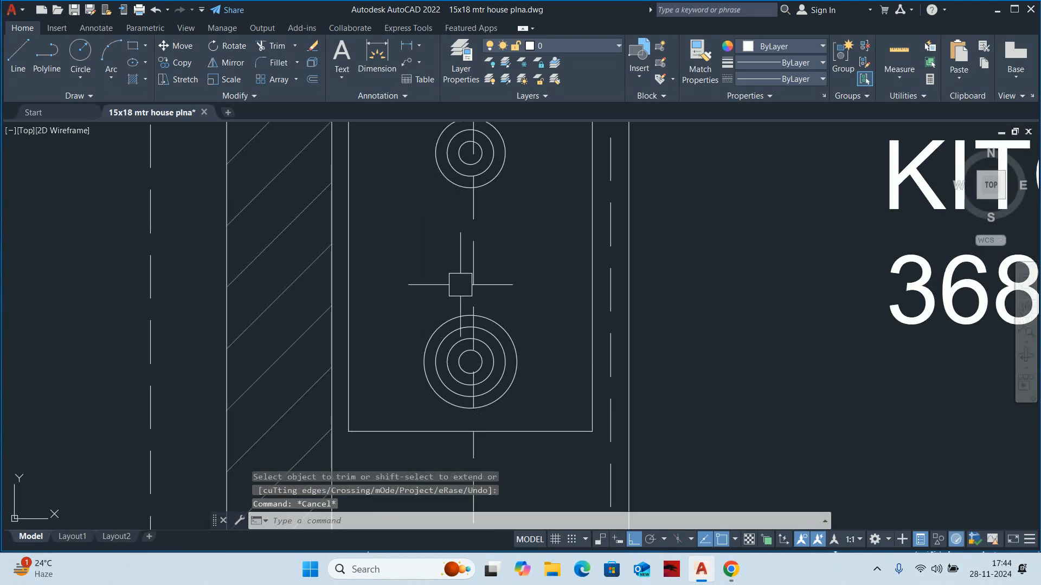
# Delete the leftover piece of the inner dashed line inside the stove
pyautogui.click(460, 281)
pyautogui.click(476, 269)
pyautogui.click(474, 266)
pyautogui.press('Delete')
pyautogui.scroll(-3, 472, 290)
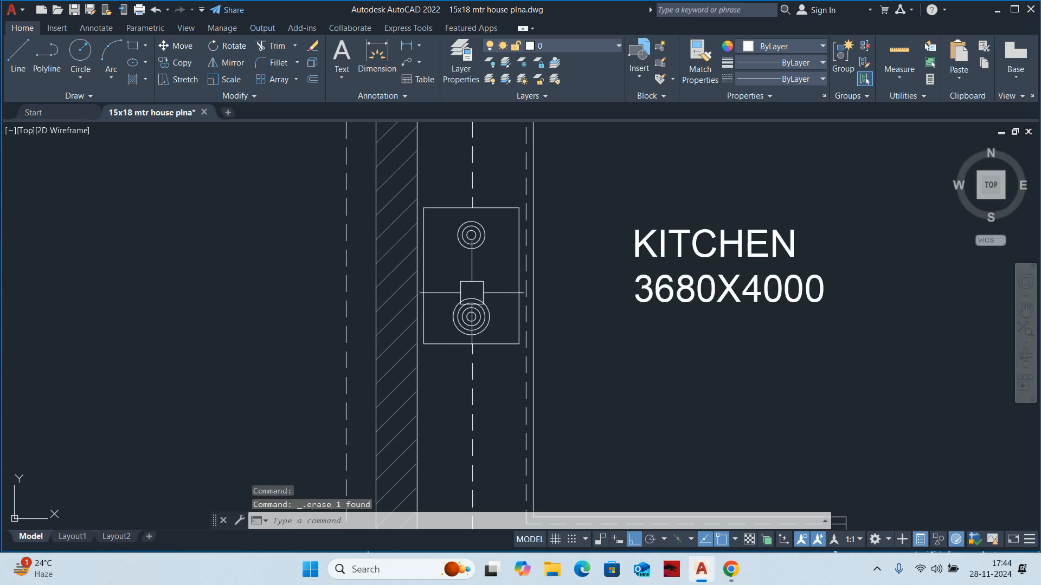
pyautogui.moveTo(474, 308); pyautogui.dragTo(474, 265, button='middle')
pyautogui.press('Escape')
pyautogui.press('Escape')
# Match the properties of the solid counter edge onto the inner dashed line below the stove
pyautogui.write('MA')
pyautogui.press('Return')
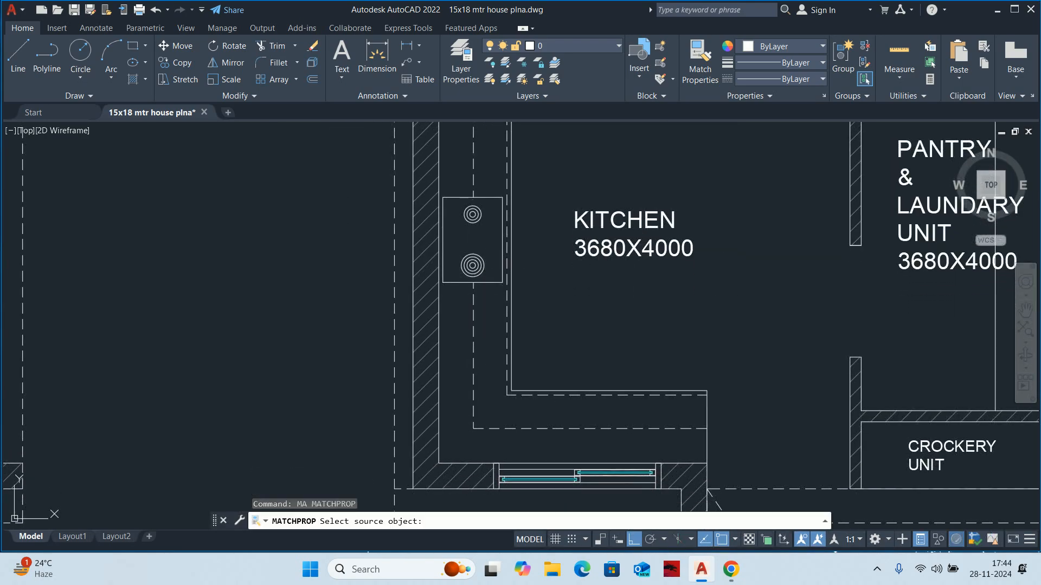
pyautogui.scroll(2, 504, 323)
pyautogui.click(526, 327)
pyautogui.click(460, 337)
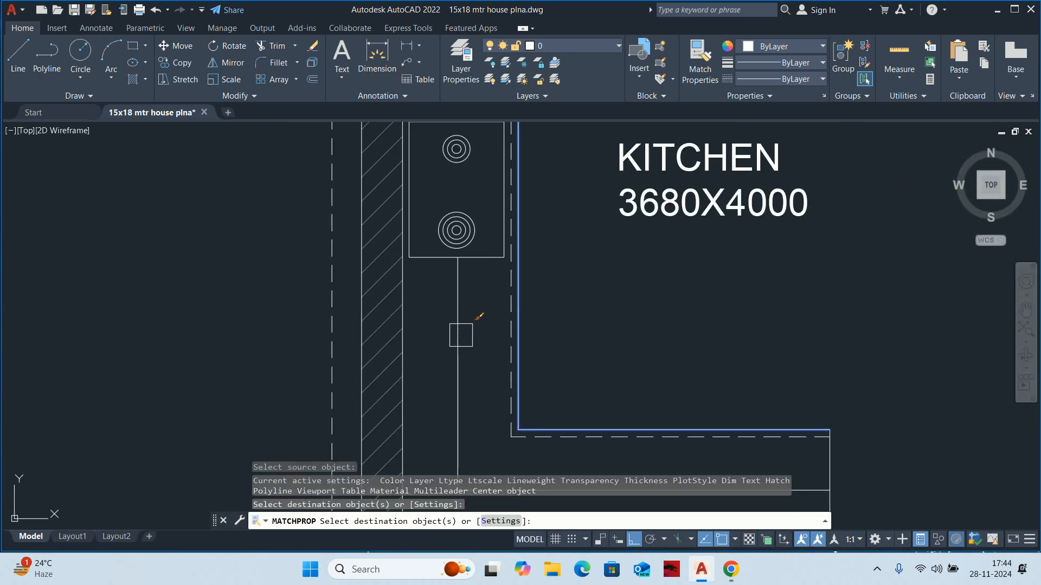
pyautogui.scroll(-2, 463, 325)
pyautogui.press('Escape')
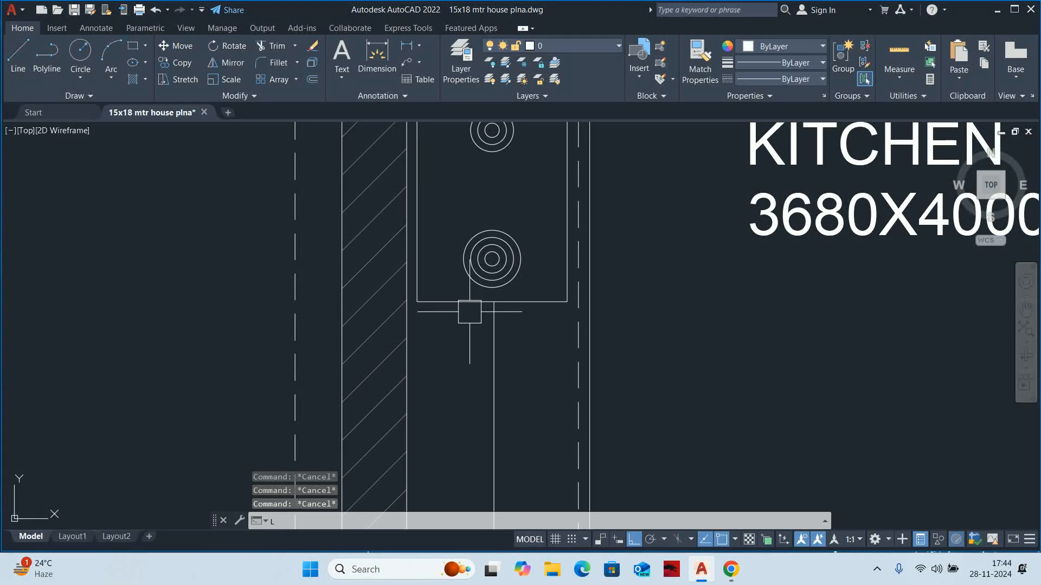
# Draw a horizontal line from the end of the lower inner line along the stove's bottom edge to the wall
pyautogui.press('Return')
pyautogui.click(492, 302)
pyautogui.scroll(4, 491, 298)
pyautogui.press('Escape')
pyautogui.press('Escape')
pyautogui.press('Return')
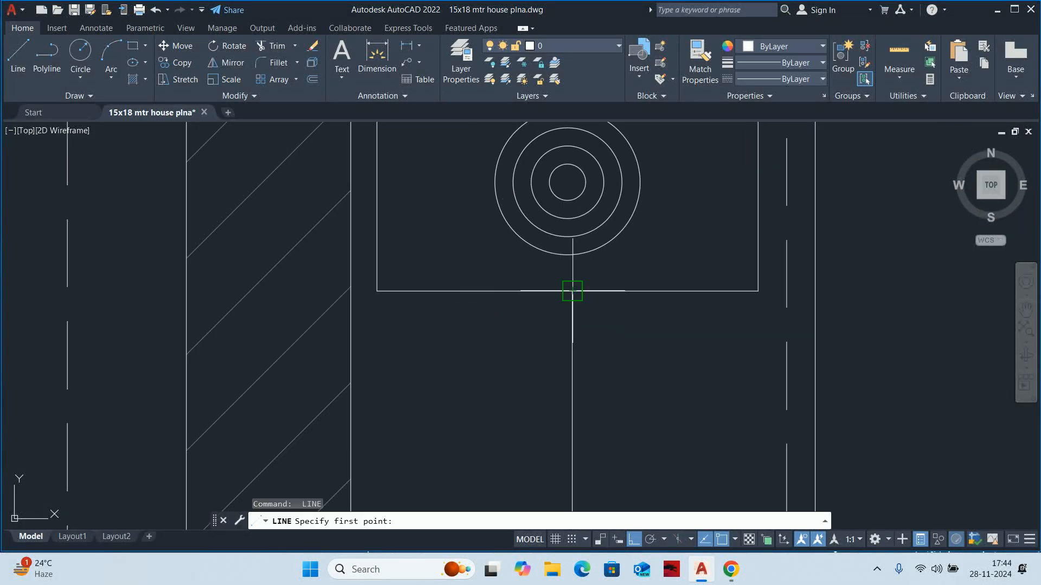
pyautogui.click(573, 291)
pyautogui.scroll(-2, 355, 291)
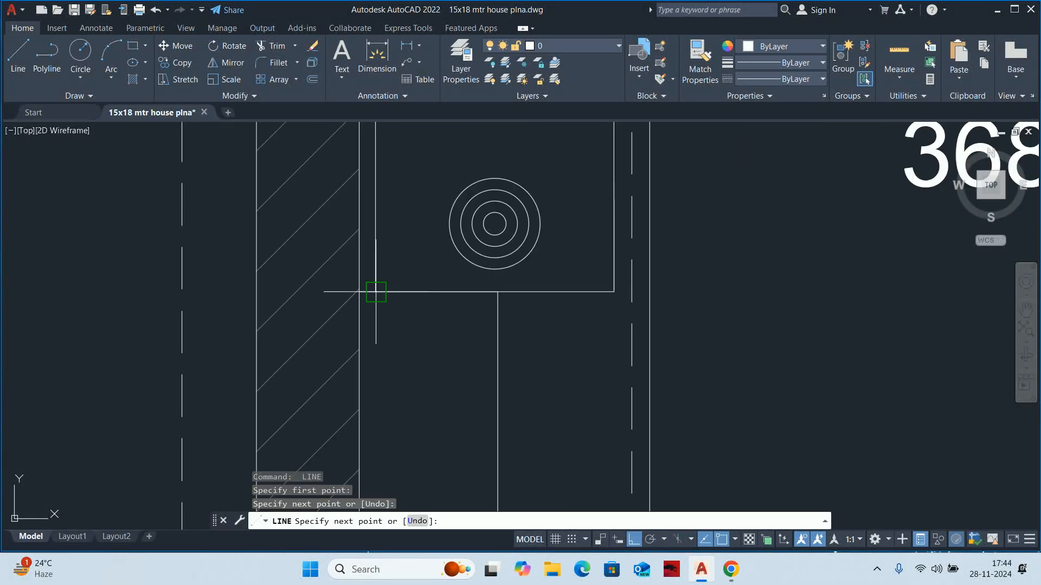
pyautogui.scroll(-2, 376, 291)
pyautogui.press('Escape')
pyautogui.press('Escape')
pyautogui.press('Escape')
# Draw a horizontal line from the end of the upper inner line along the stove's top edge to the wall
pyautogui.scroll(2, 462, 179)
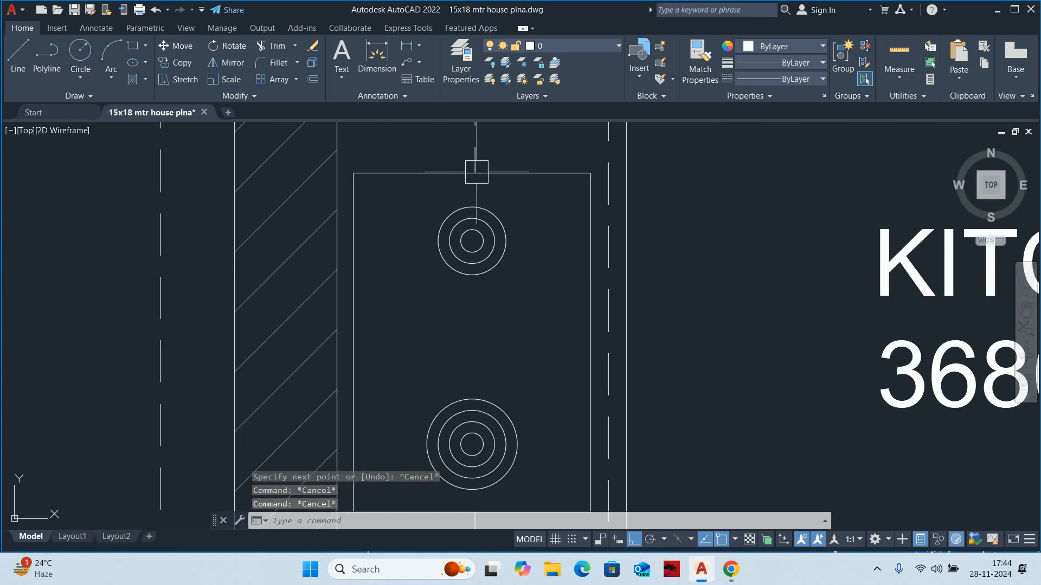
pyautogui.scroll(2, 477, 171)
pyautogui.press('Return')
pyautogui.click(459, 214)
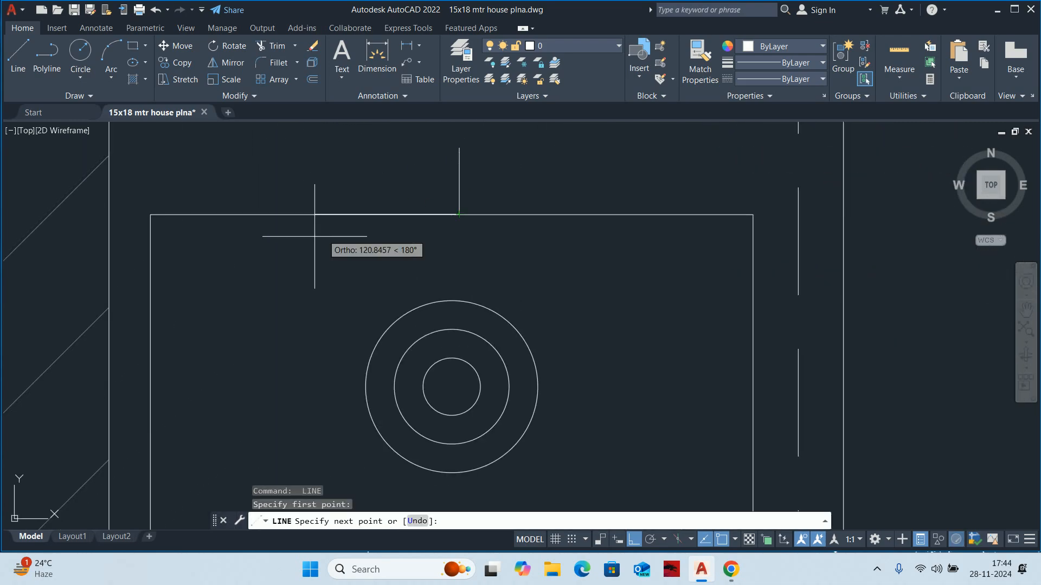
pyautogui.moveTo(179, 227); pyautogui.dragTo(488, 251, button='middle')
pyautogui.click(418, 238)
pyautogui.press('Return')
pyautogui.press('Escape')
pyautogui.scroll(-5, 558, 255)
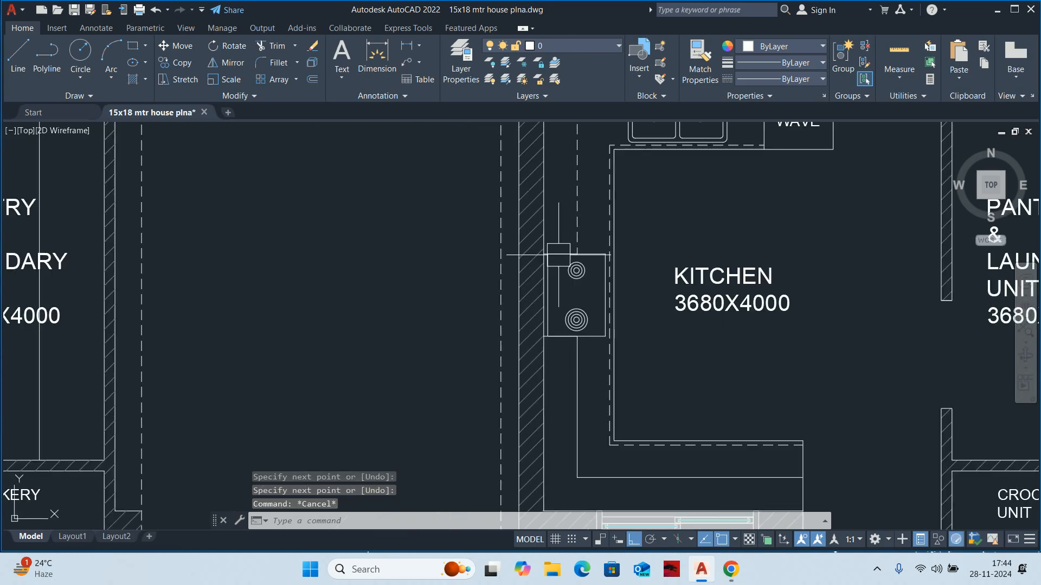
# Match the inner dashed line above the stove and through the sink to the properties of a solid line
pyautogui.moveTo(562, 270); pyautogui.dragTo(538, 336, button='middle')
pyautogui.press('Escape')
pyautogui.press('Escape')
pyautogui.write('MA')
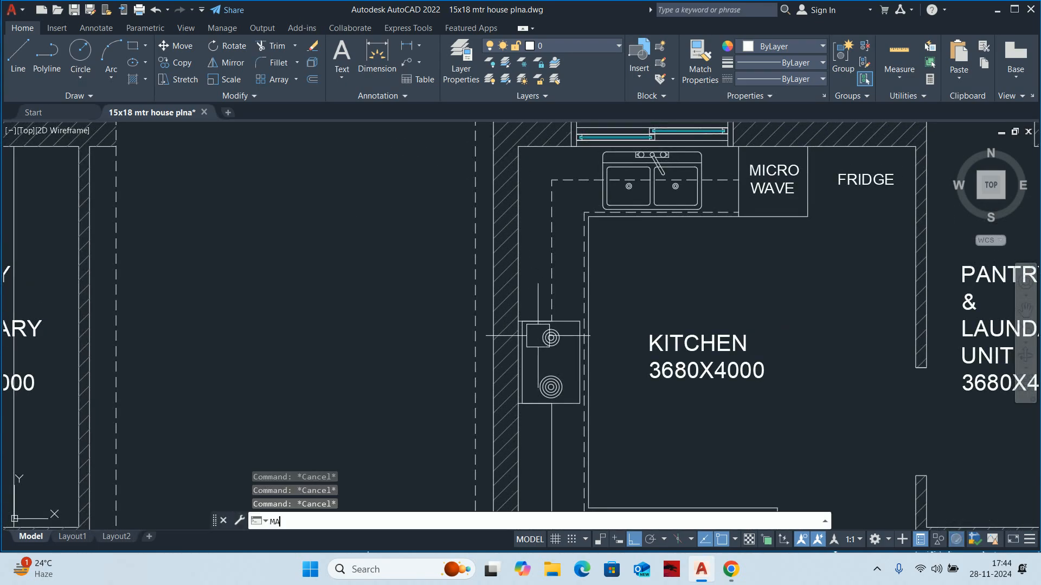
pyautogui.press('Return')
pyautogui.scroll(4, 537, 337)
pyautogui.click(513, 295)
pyautogui.scroll(-4, 578, 242)
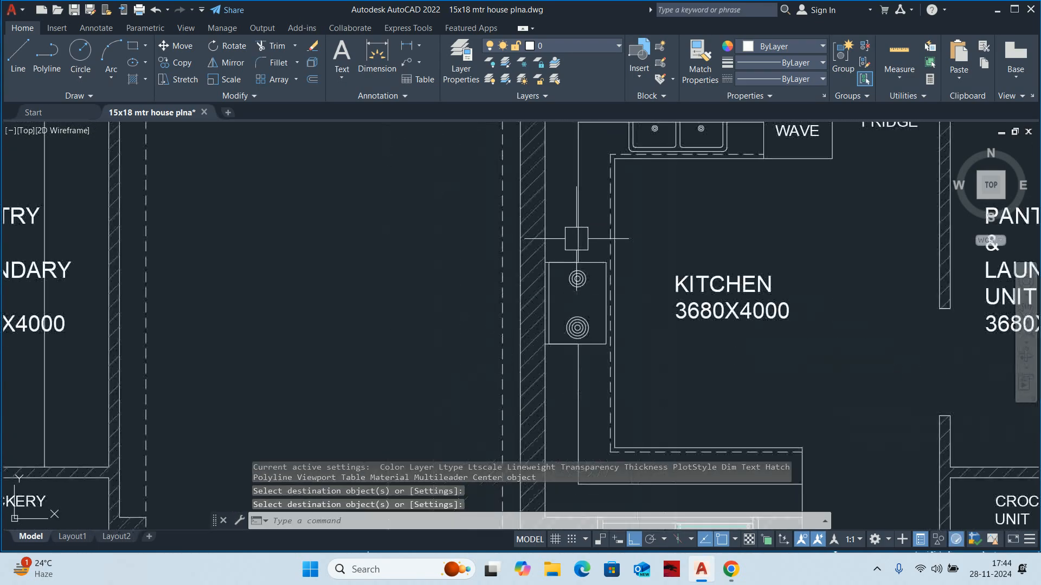
pyautogui.press('Escape')
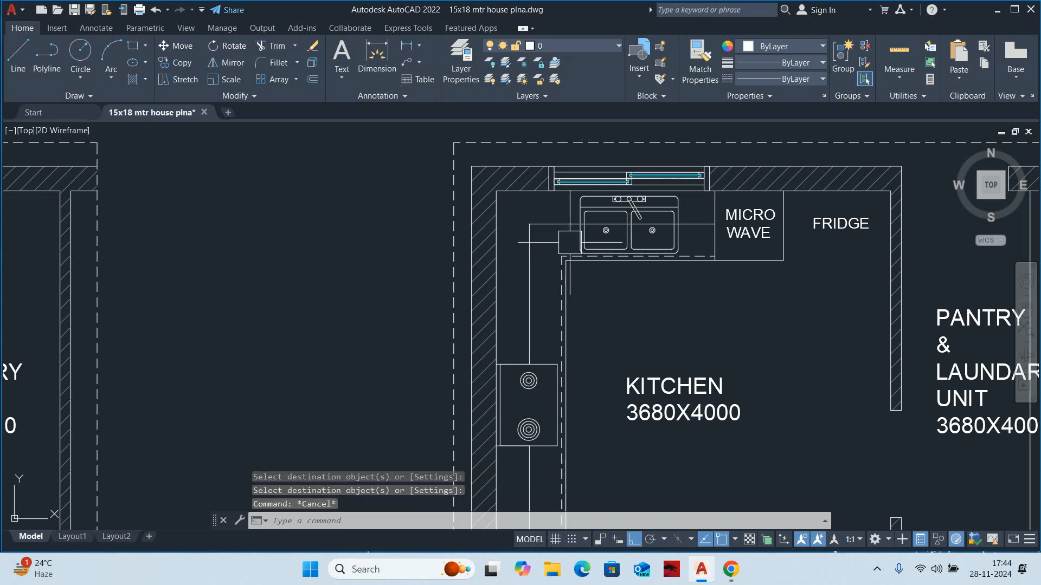
pyautogui.press('Escape')
pyautogui.press('Escape')
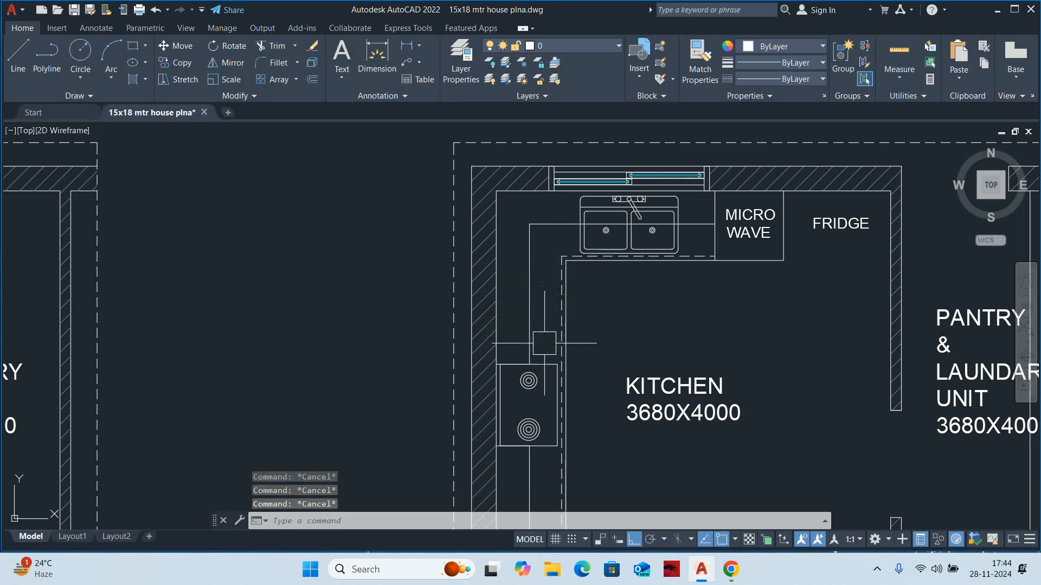
# Hatch the wall-side counter strip below the stove and the strip running from above the stove around to the microwave
pyautogui.moveTo(546, 343); pyautogui.dragTo(501, 234, button='middle')
pyautogui.scroll(-1, 486, 329)
pyautogui.moveTo(506, 343); pyautogui.dragTo(453, 293, button='middle')
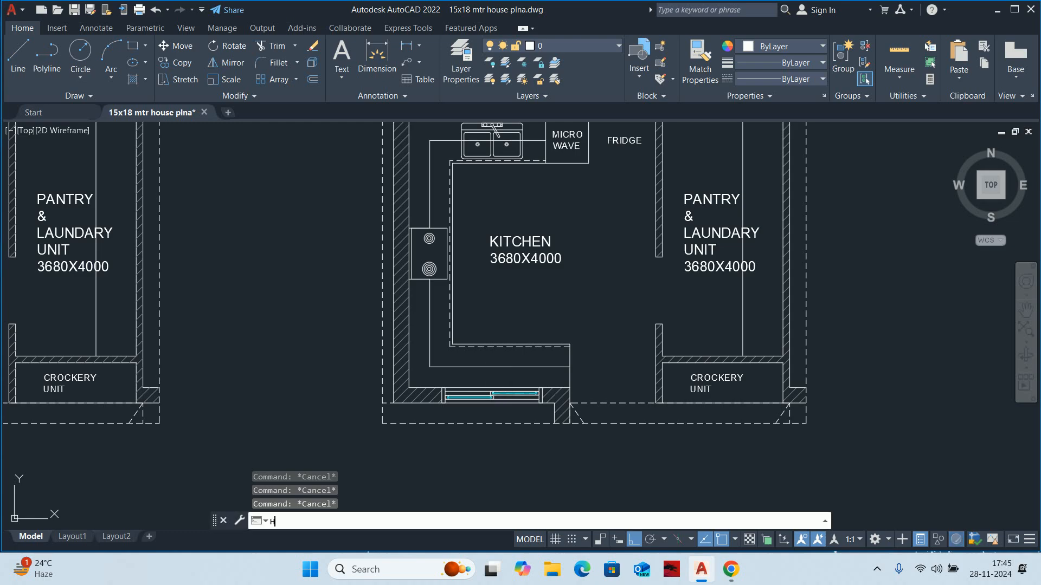
pyautogui.press('Return')
pyautogui.click(508, 375)
pyautogui.moveTo(417, 276); pyautogui.dragTo(398, 463, button='middle')
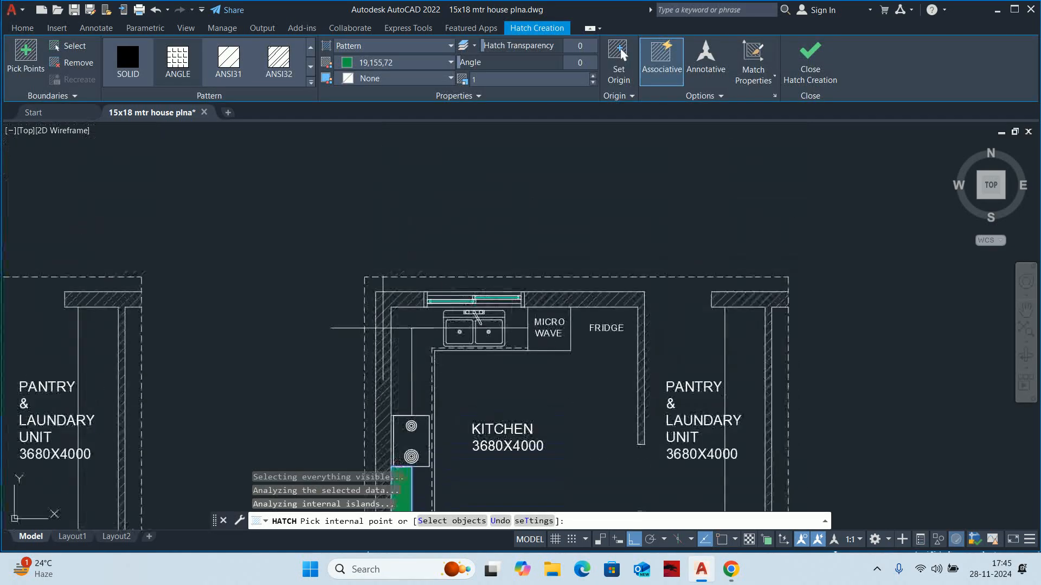
pyautogui.click(403, 315)
pyautogui.scroll(6, 498, 314)
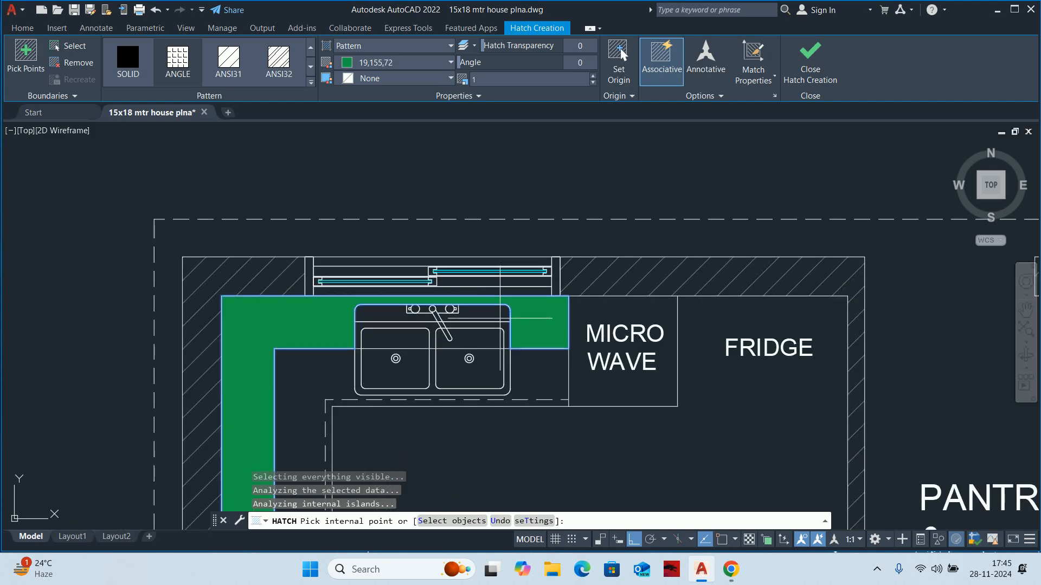
# Add the sink and faucet areas lying within the wall-side strip to the hatch
pyautogui.scroll(4, 318, 340)
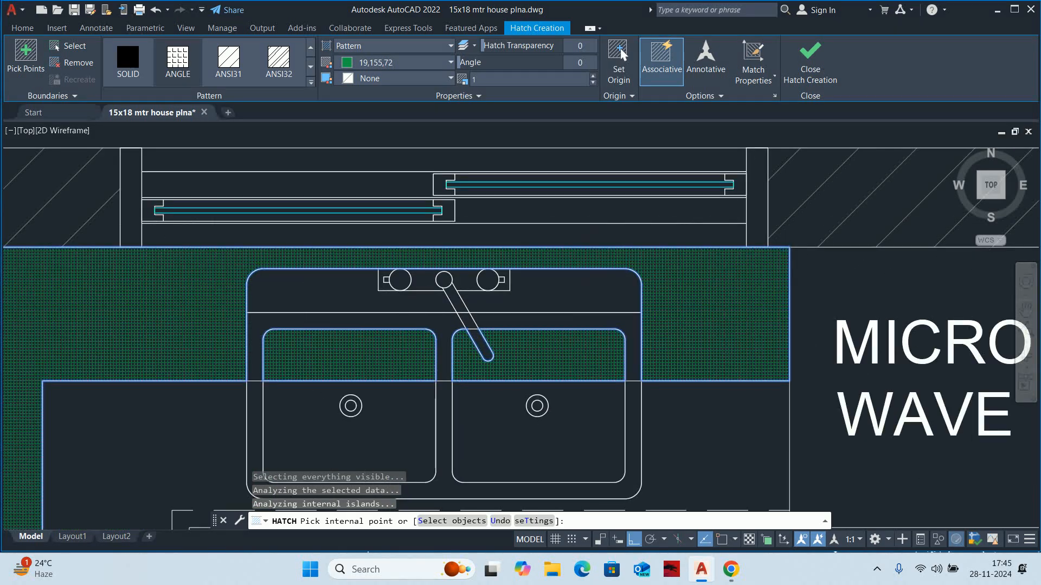
pyautogui.click(323, 342)
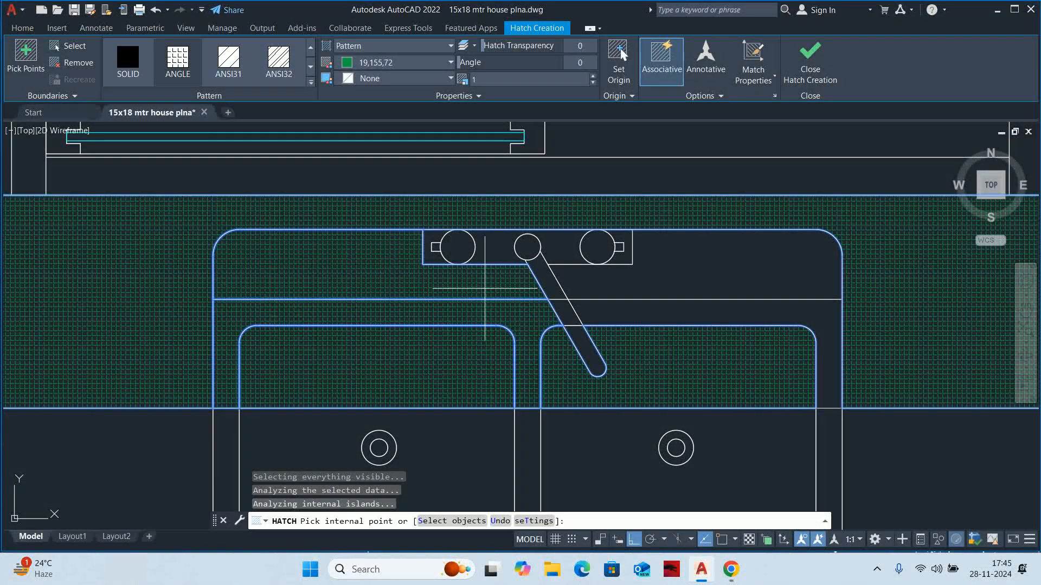
pyautogui.click(585, 282)
pyautogui.click(611, 312)
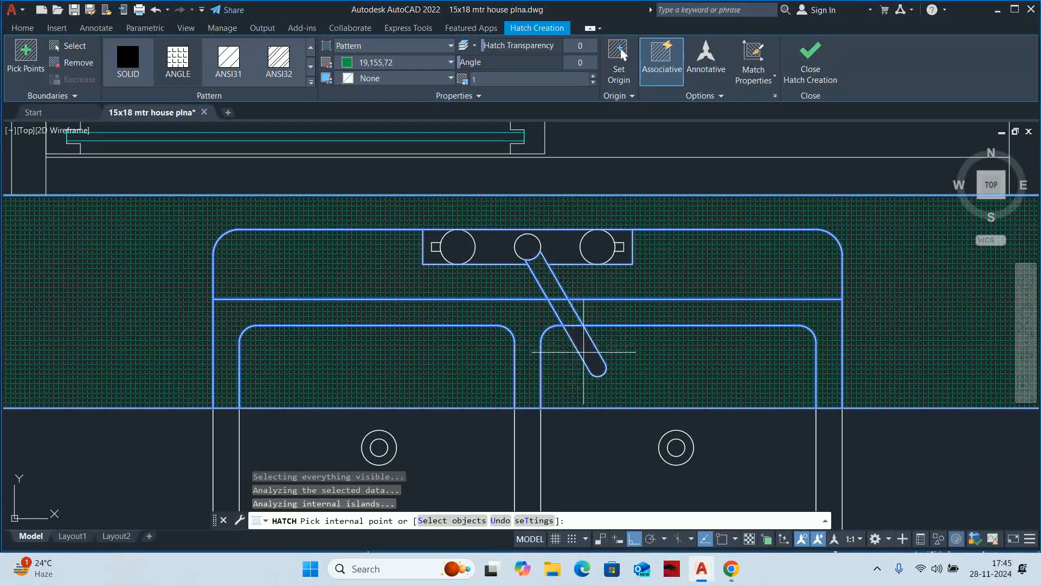
pyautogui.scroll(4, 525, 251)
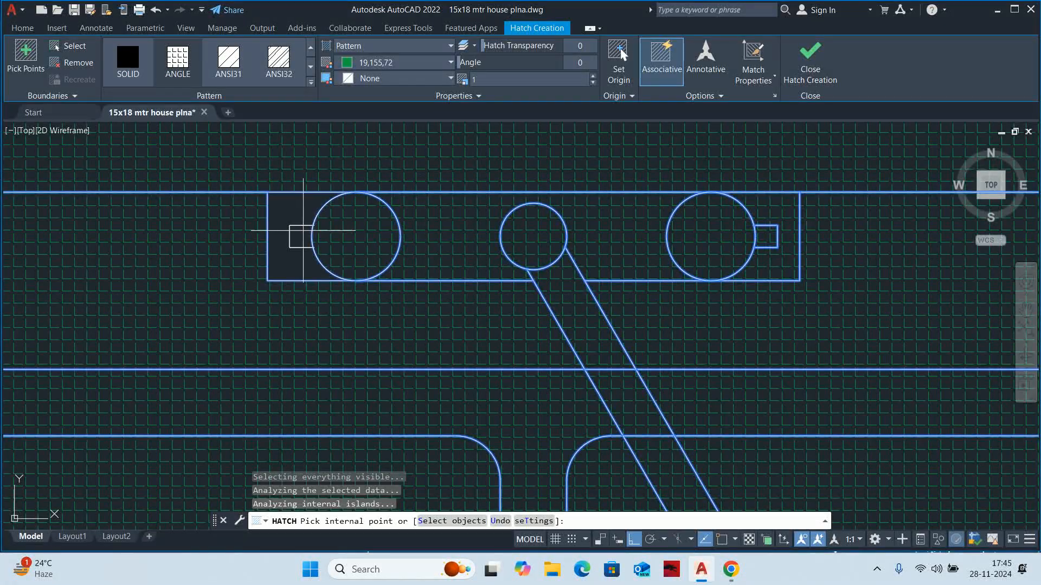
# Set the strip hatch's colour to index colour 8
pyautogui.click(120, 60)
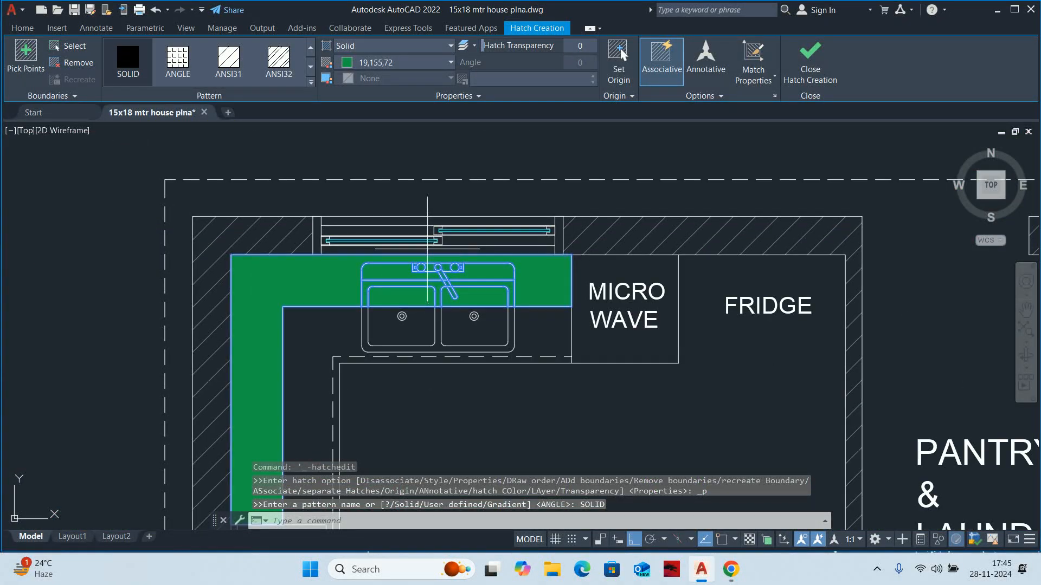
pyautogui.click(406, 64)
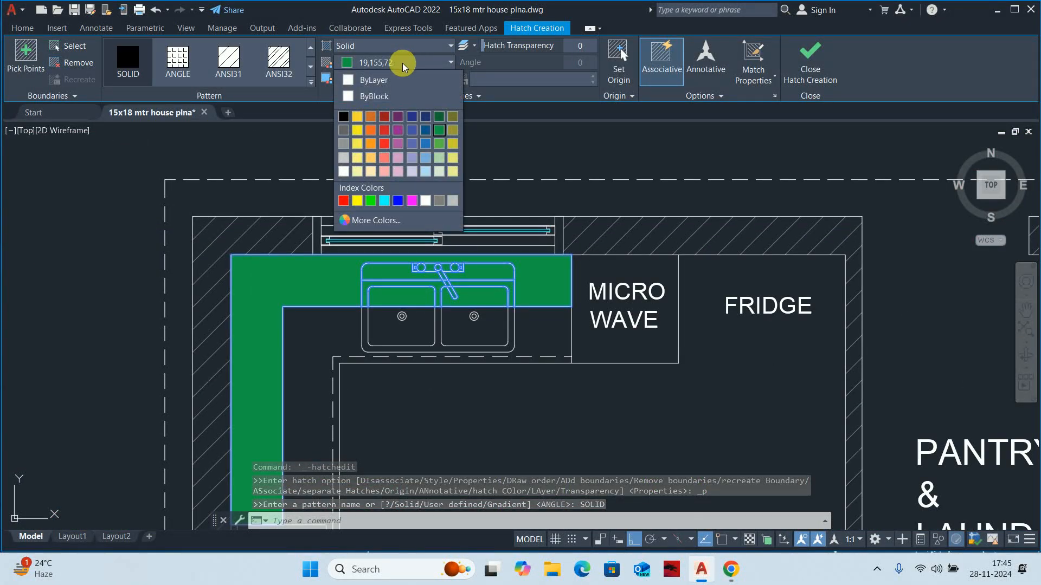
pyautogui.click(278, 59)
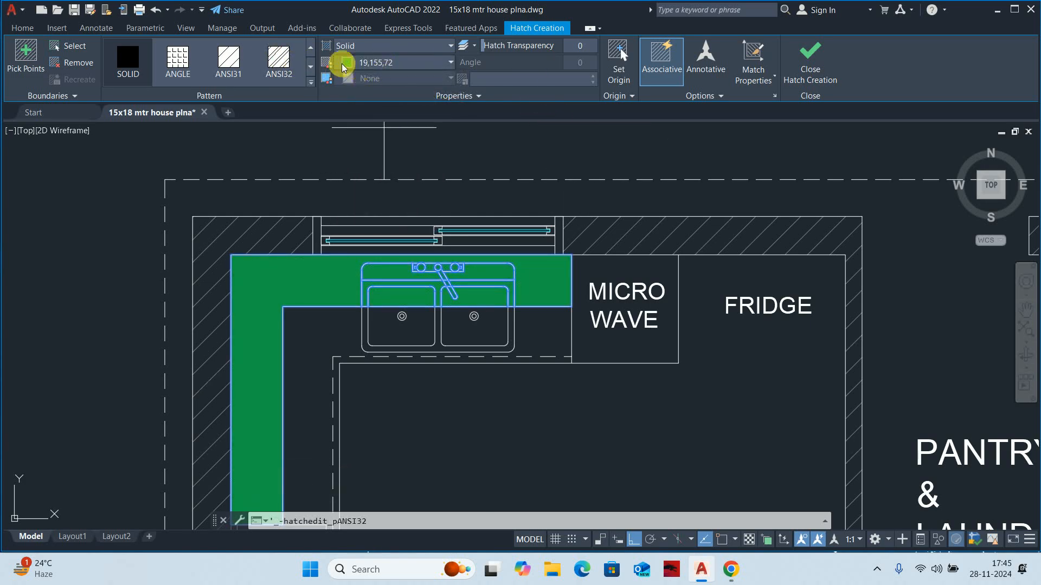
pyautogui.click(368, 62)
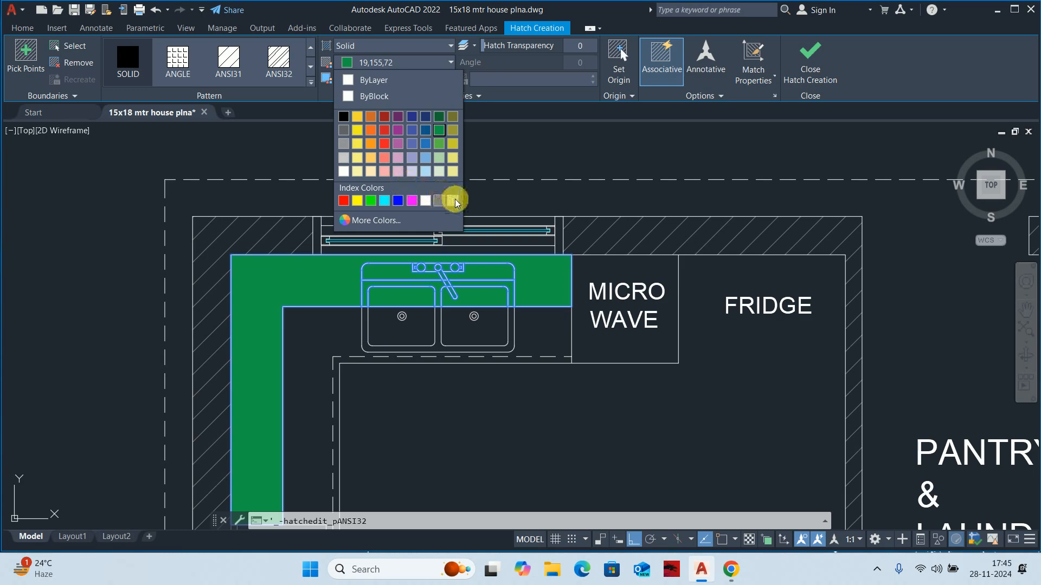
pyautogui.click(439, 201)
# Change the strip hatch to the ANSI37 pattern at scale 10 and finish the hatch
pyautogui.click(278, 59)
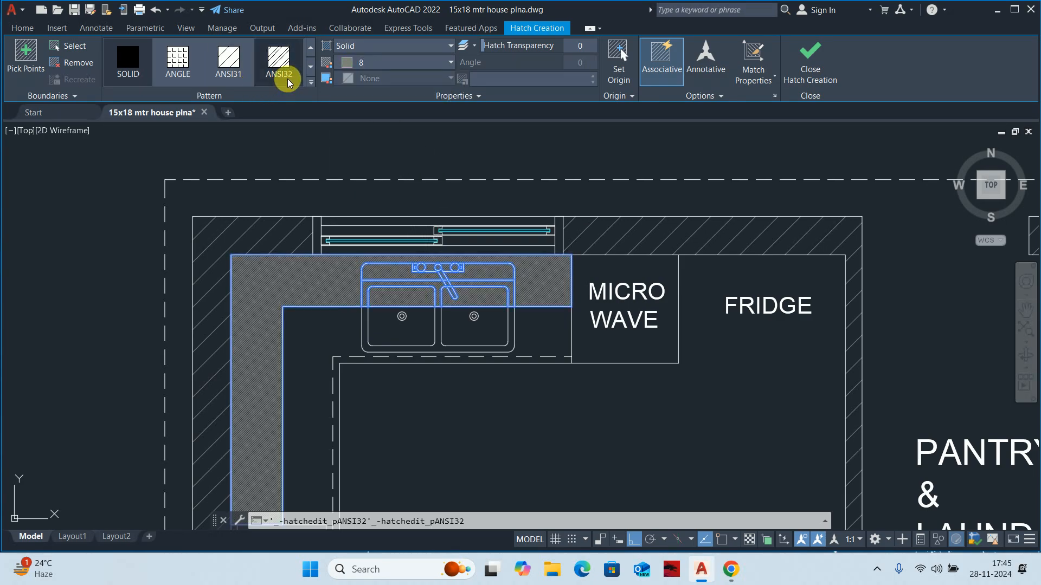
pyautogui.click(229, 57)
pyautogui.scroll(-1, 228, 56)
pyautogui.click(228, 57)
pyautogui.scroll(-2, 228, 57)
pyautogui.click(228, 57)
pyautogui.scroll(1, 159, 54)
pyautogui.click(127, 54)
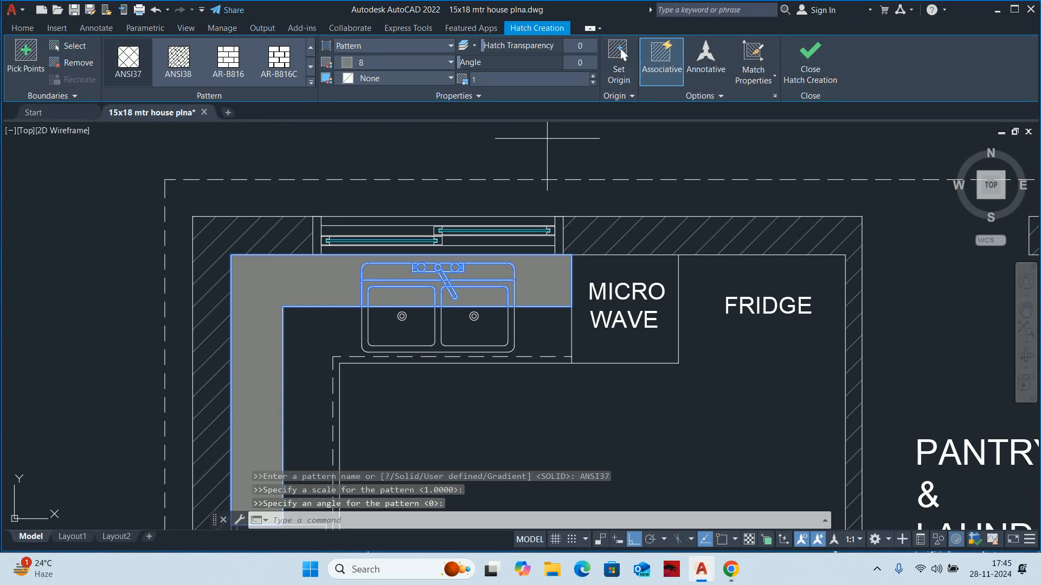
pyautogui.click(509, 85)
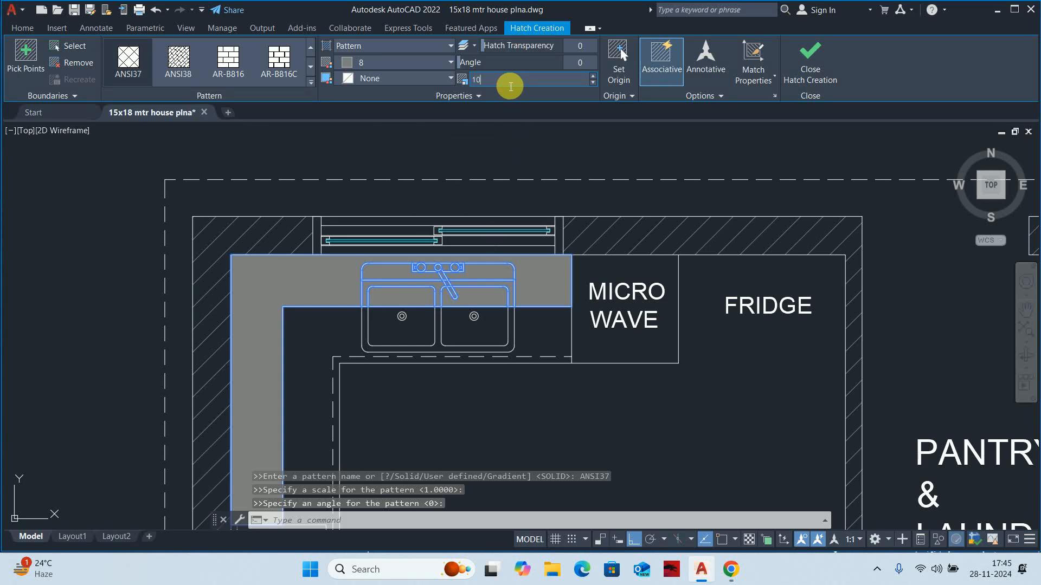
pyautogui.press('Return')
pyautogui.press('Escape')
pyautogui.press('Escape')
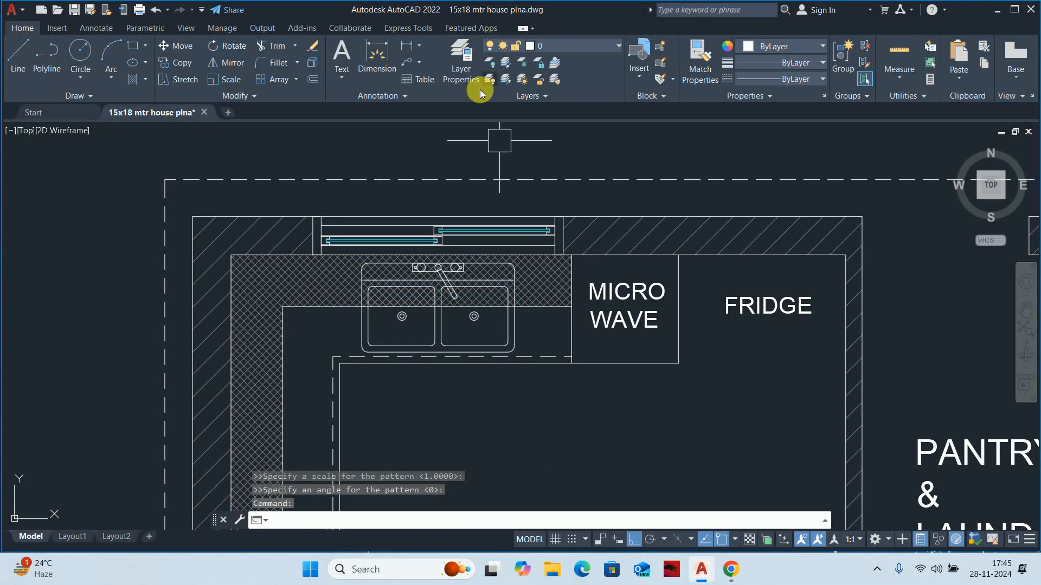
# Examine the hatched counter strip around the stove, the sink and the lower counter of the kitchen plan
pyautogui.scroll(-4, 433, 265)
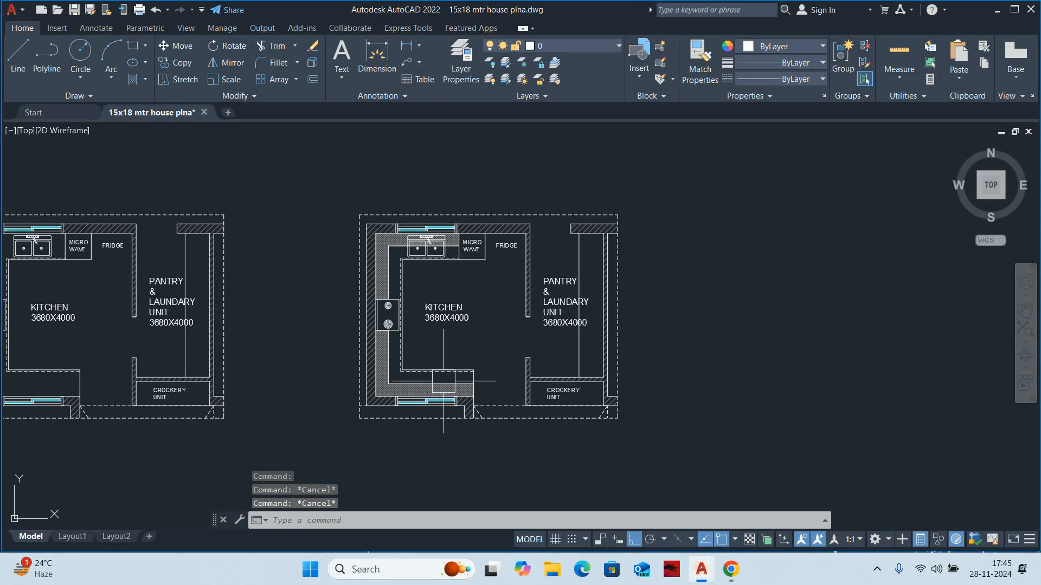
pyautogui.scroll(4, 378, 278)
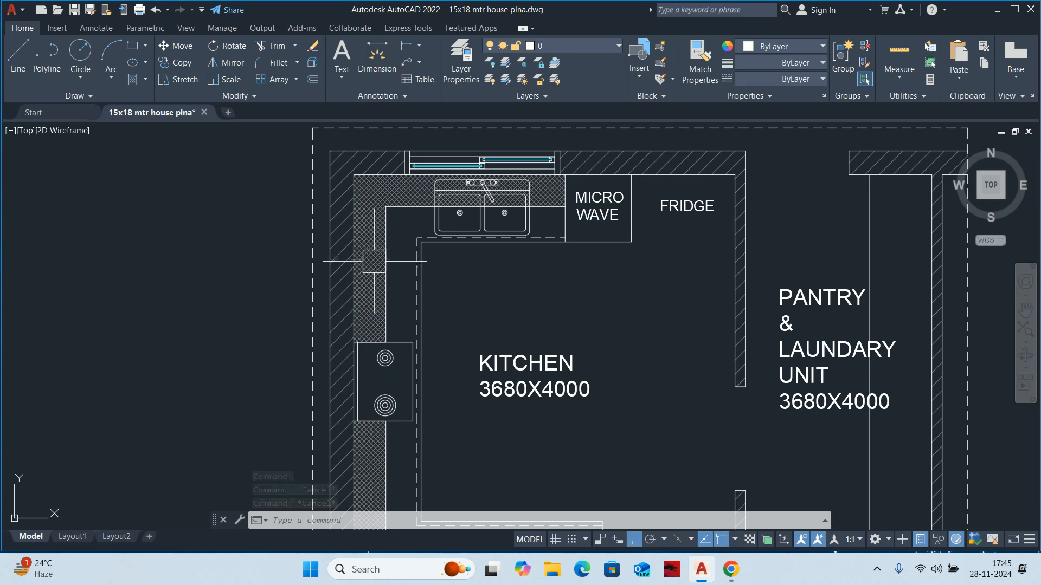
pyautogui.press('Escape')
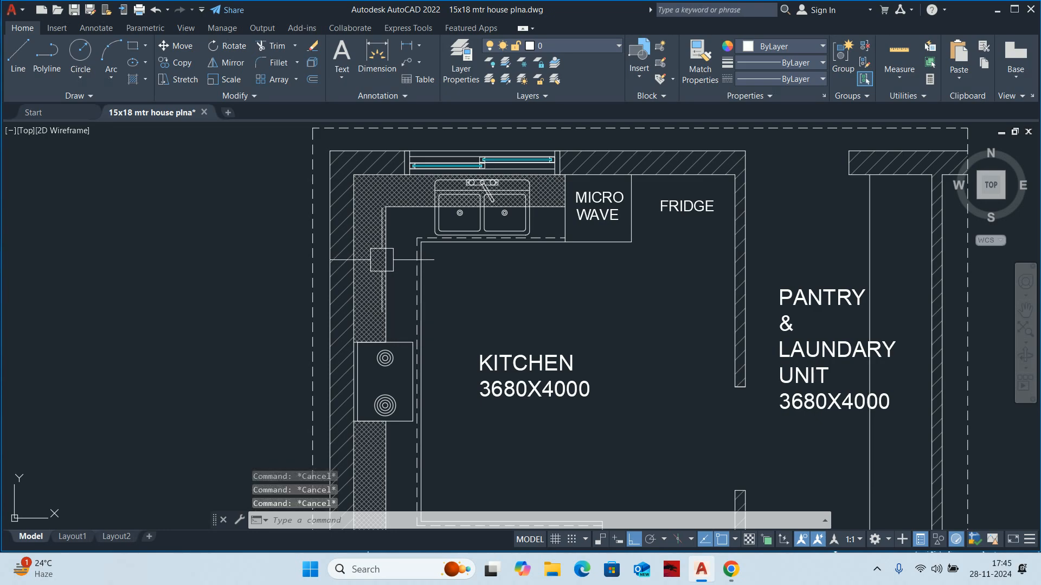
pyautogui.moveTo(387, 272); pyautogui.dragTo(345, 257, button='middle')
pyautogui.scroll(-2, 399, 251)
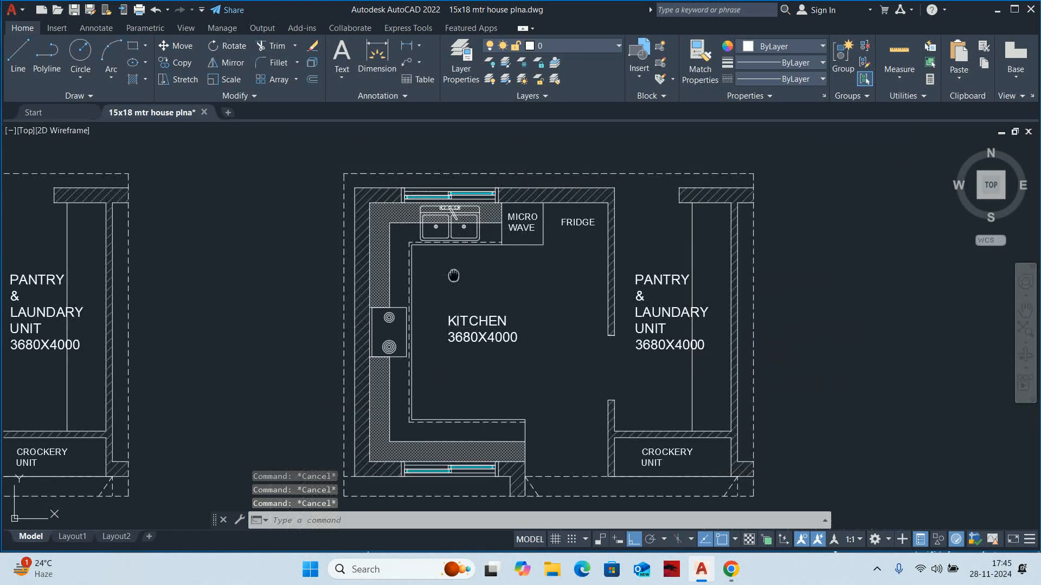
pyautogui.moveTo(488, 277); pyautogui.dragTo(430, 234, button='middle')
pyautogui.scroll(2, 418, 279)
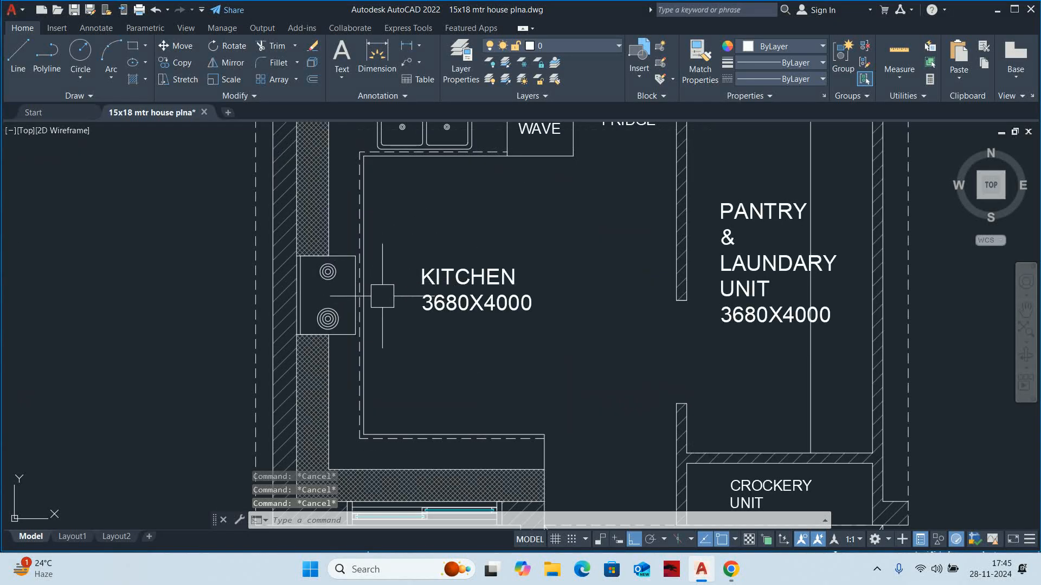
pyautogui.moveTo(384, 301)
pyautogui.mouseDown(button='middle')
pyautogui.moveTo(326, 259)
pyautogui.moveTo(274, 307)
pyautogui.mouseUp(button='middle')
pyautogui.scroll(-2, 325, 259)
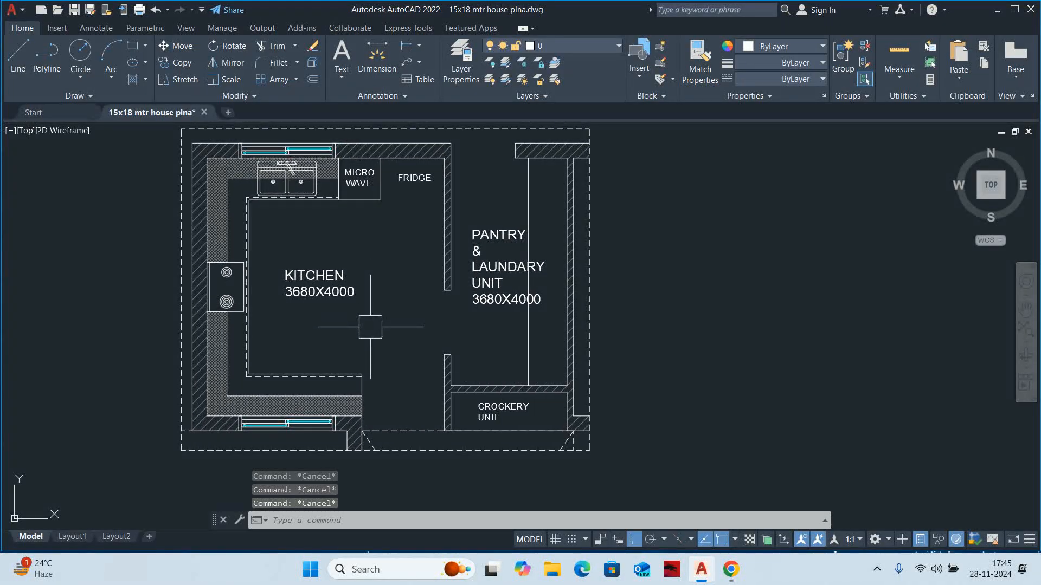
pyautogui.moveTo(370, 326); pyautogui.dragTo(341, 276, button='middle')
pyautogui.scroll(-2, 328, 282)
pyautogui.write('co')
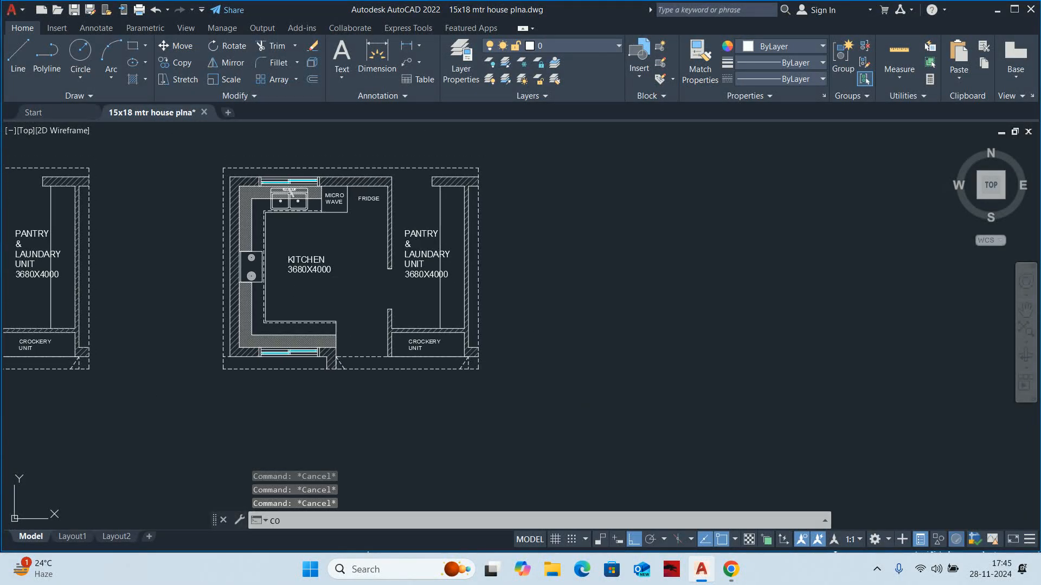
pyautogui.press('Return')
pyautogui.scroll(-3, 349, 288)
pyautogui.press('Escape')
pyautogui.press('Escape')
pyautogui.press('Escape')
pyautogui.scroll(2, 259, 276)
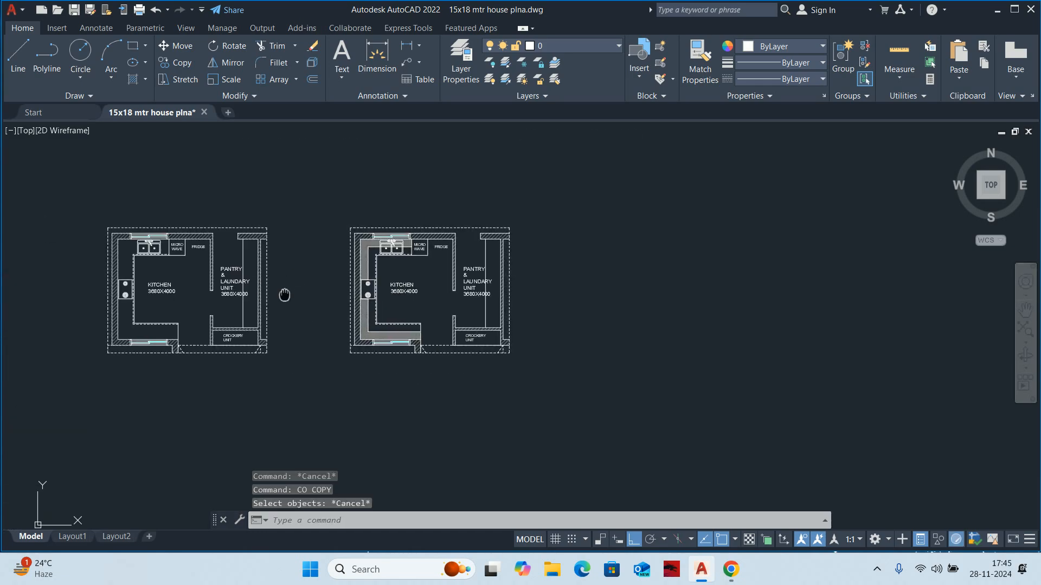
# Copy the unhatched kitchen plan horizontally into the empty space to the right of the hatched plan
pyautogui.moveTo(283, 295); pyautogui.dragTo(602, 296, button='middle')
pyautogui.scroll(2, 517, 305)
pyautogui.moveTo(676, 302); pyautogui.dragTo(309, 314, button='middle')
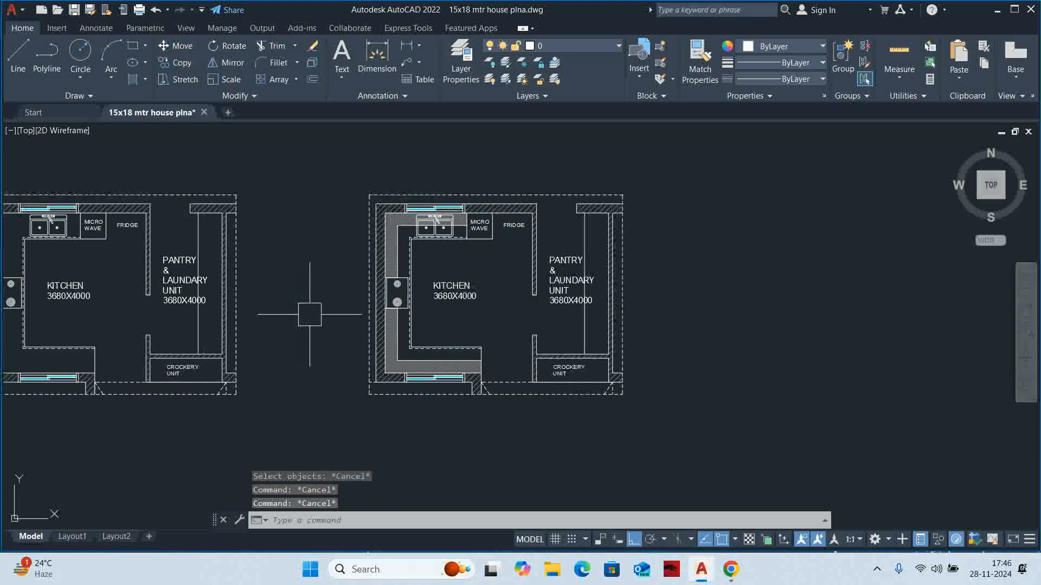
pyautogui.write('co')
pyautogui.press('Return')
pyautogui.click(350, 162)
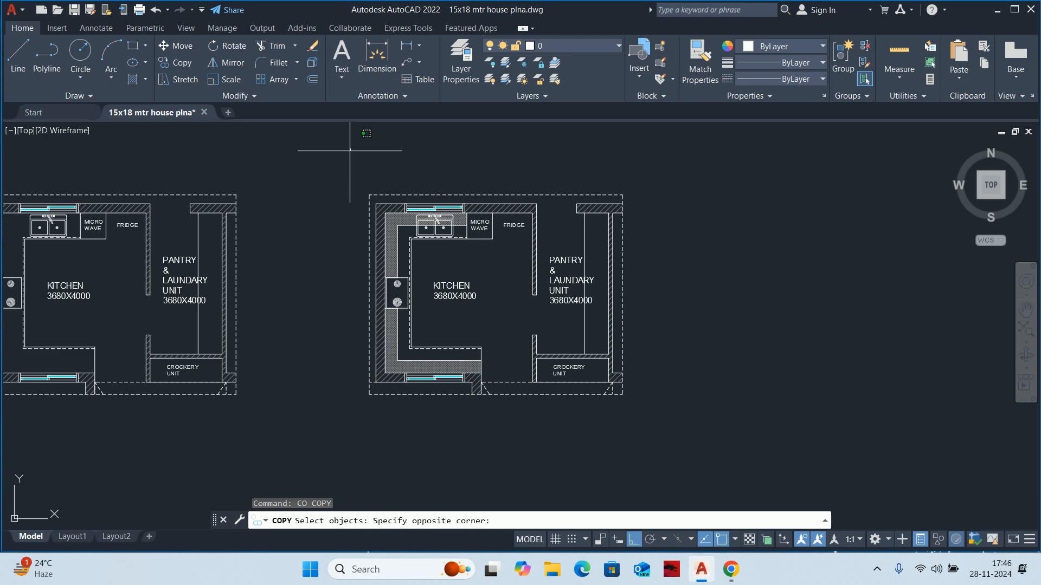
pyautogui.scroll(-3, 177, 302)
pyautogui.moveTo(176, 352); pyautogui.dragTo(242, 325, button='middle')
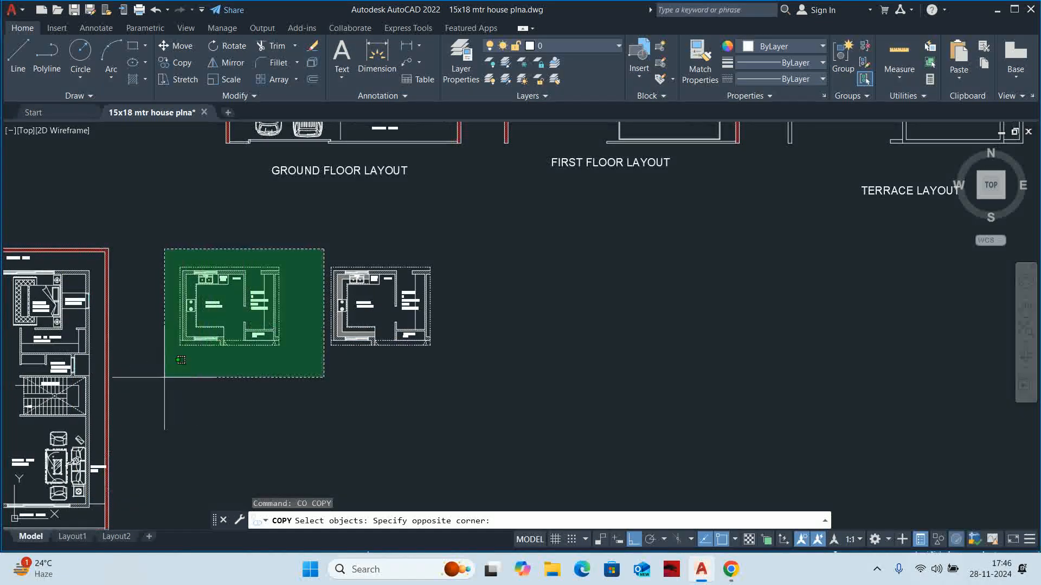
pyautogui.click(163, 380)
pyautogui.press('Return')
pyautogui.click(212, 379)
pyautogui.click(506, 380)
pyautogui.press('Escape')
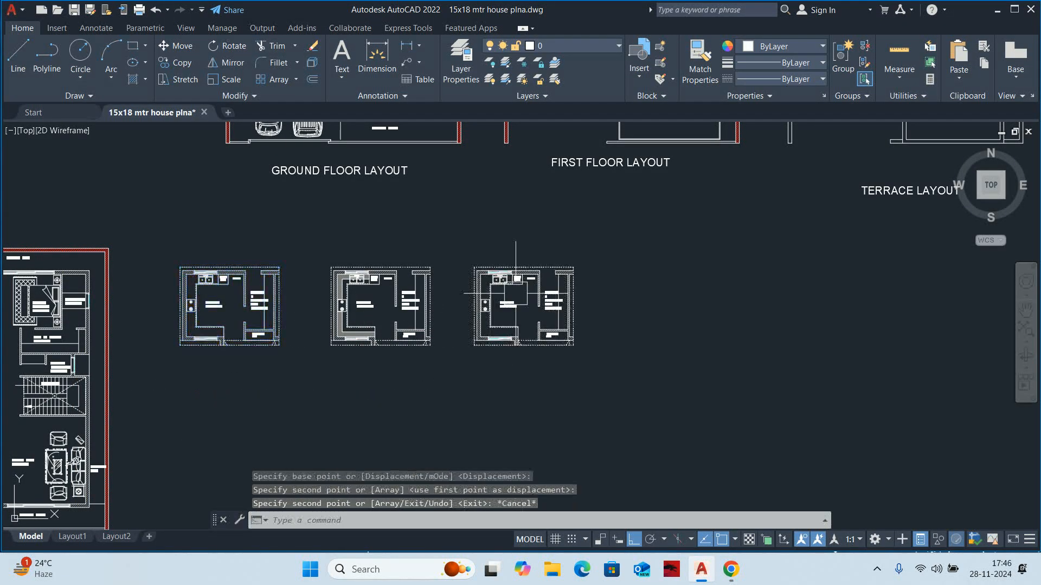
pyautogui.scroll(6, 507, 274)
pyautogui.scroll(4, 488, 372)
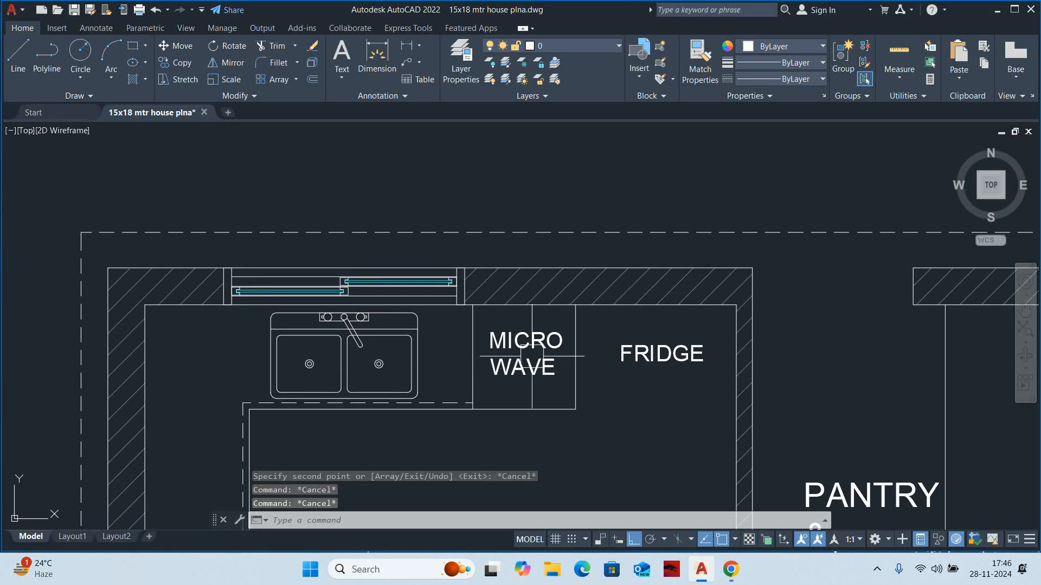
pyautogui.click(523, 352)
pyautogui.scroll(-2, 612, 372)
pyautogui.click(491, 383)
pyautogui.press('Escape')
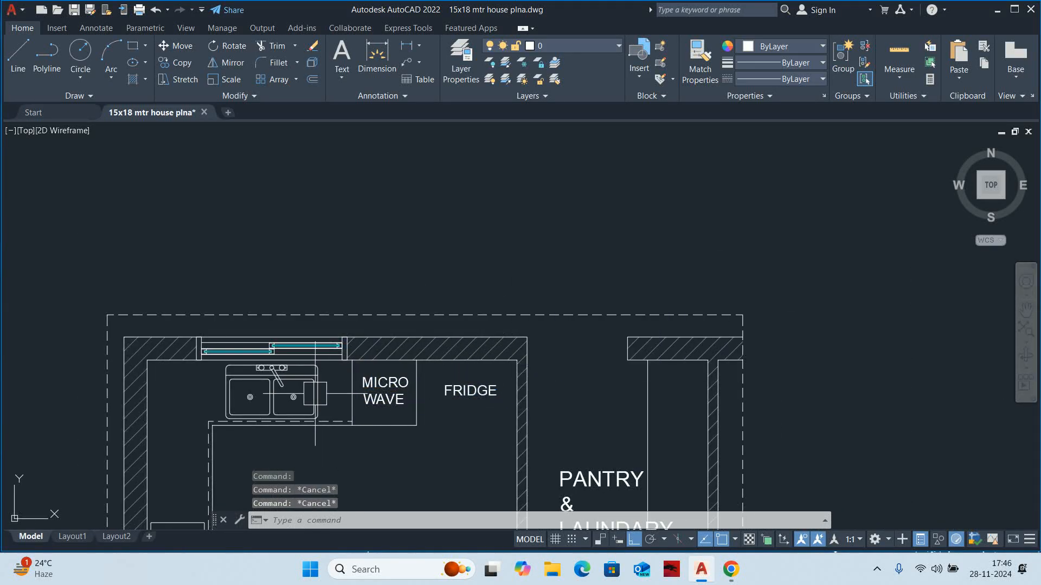
# Delete the double sink with its faucet from the new kitchen plan copy
pyautogui.scroll(2, 304, 398)
pyautogui.click(305, 392)
pyautogui.scroll(-1, 306, 392)
pyautogui.moveTo(306, 392)
pyautogui.mouseDown(button='middle')
pyautogui.moveTo(341, 365)
pyautogui.moveTo(349, 308)
pyautogui.mouseUp(button='middle')
pyautogui.press('Delete')
pyautogui.click(339, 327)
pyautogui.click(308, 310)
pyautogui.press('Delete')
# Delete the KITCHEN 3680X4000 label from the new plan copy
pyautogui.scroll(-2, 301, 434)
pyautogui.moveTo(302, 439); pyautogui.dragTo(328, 333, button='middle')
pyautogui.scroll(2, 349, 372)
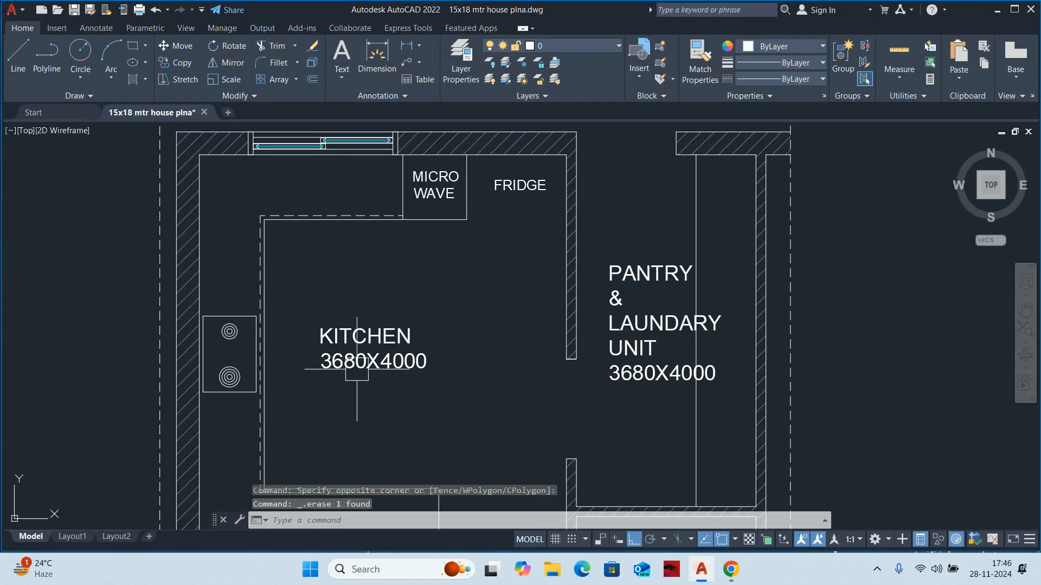
pyautogui.click(355, 374)
pyautogui.press('Delete')
# Offset both vertical side lines of the microwave unit inward by 20
pyautogui.scroll(-2, 326, 376)
pyautogui.scroll(3, 380, 300)
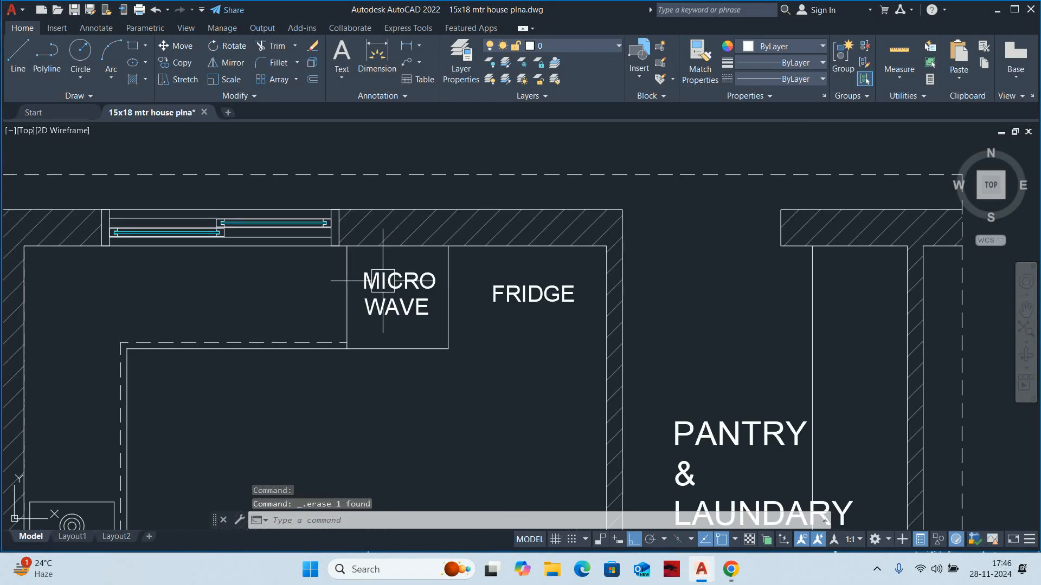
pyautogui.moveTo(382, 287); pyautogui.dragTo(341, 348, button='middle')
pyautogui.write('o')
pyautogui.press('Return')
pyautogui.write('20')
pyautogui.press('Return')
pyautogui.scroll(3, 382, 323)
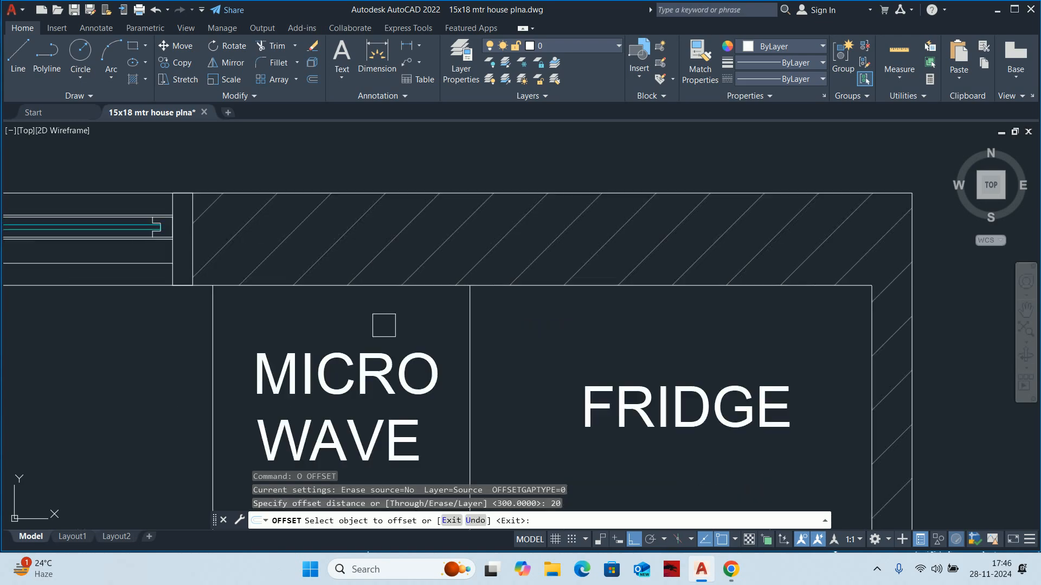
pyautogui.click(461, 316)
pyautogui.click(406, 316)
pyautogui.click(214, 309)
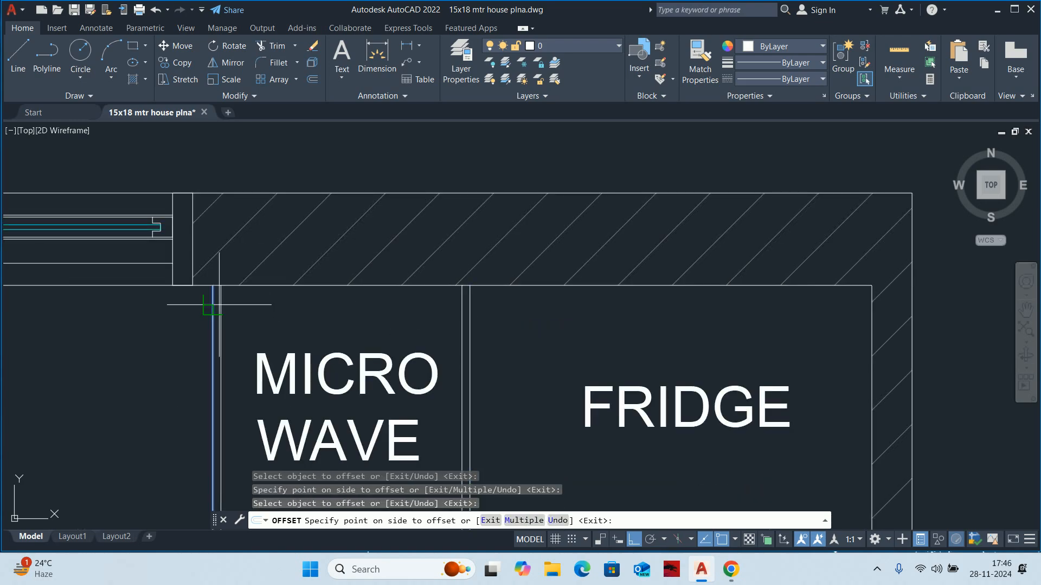
pyautogui.click(271, 314)
pyautogui.press('Return')
pyautogui.press('Escape')
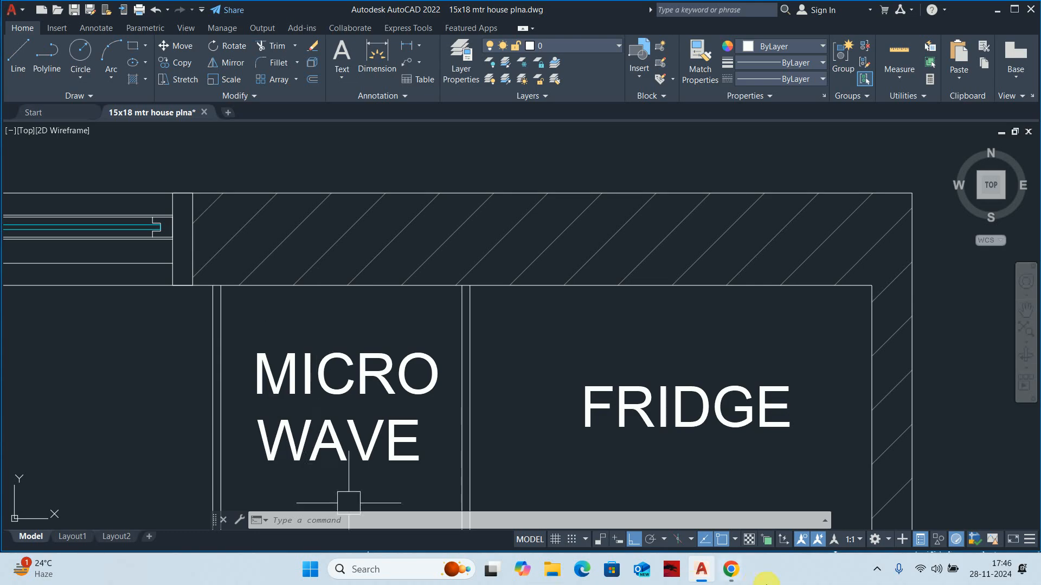
pyautogui.moveTo(730, 570)
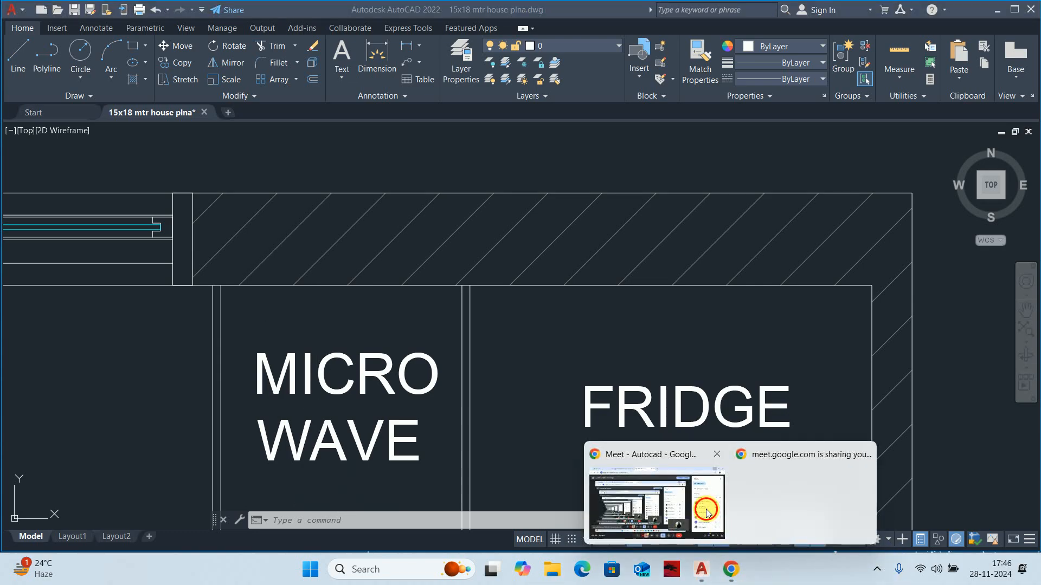
# In Chrome, search Google for "hdhmr board" and look through the image results before returning to AutoCAD
pyautogui.click(650, 496)
pyautogui.click(517, 13)
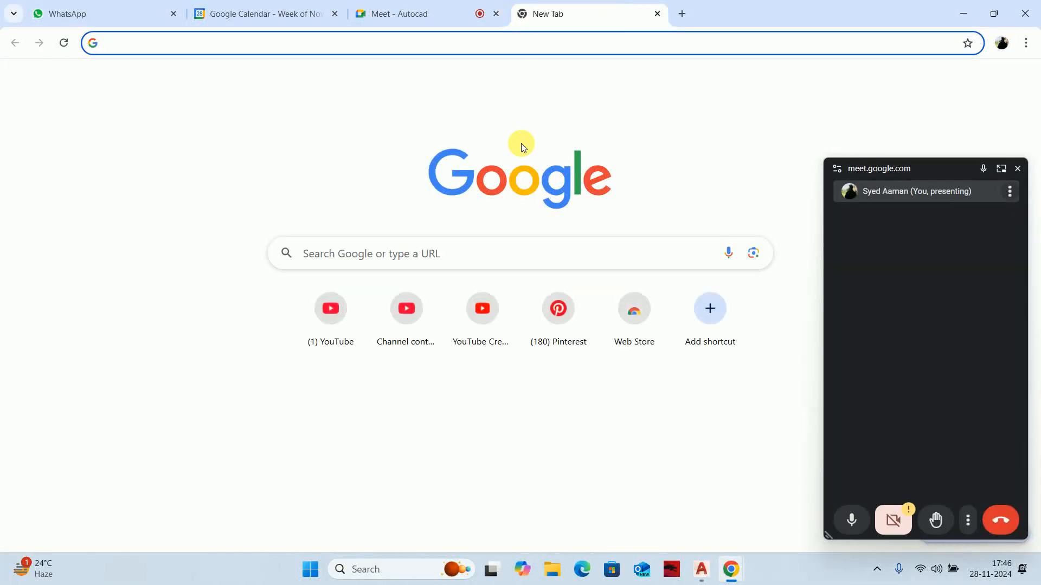
pyautogui.click(462, 250)
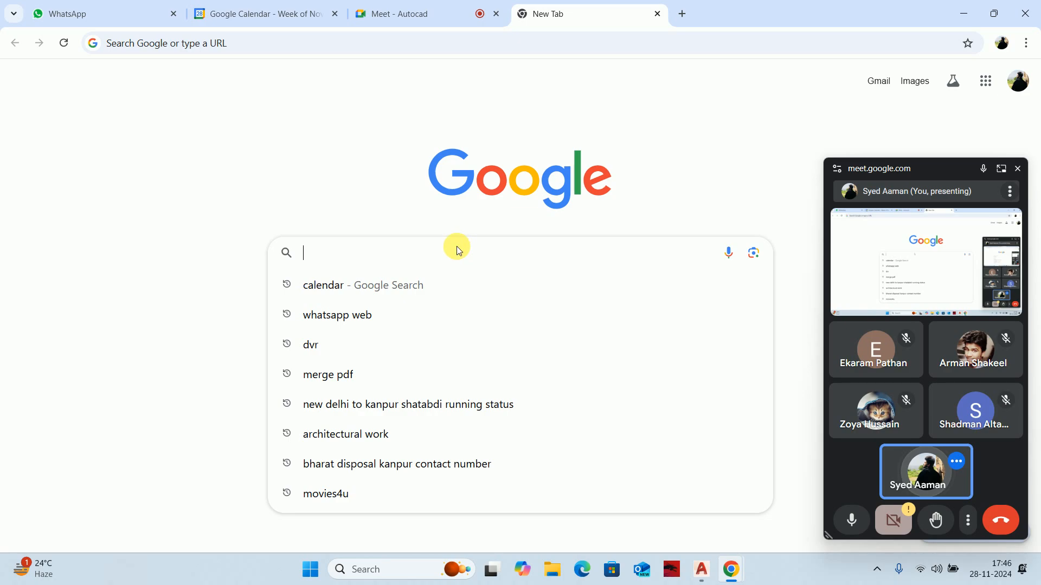
pyautogui.write('HD')
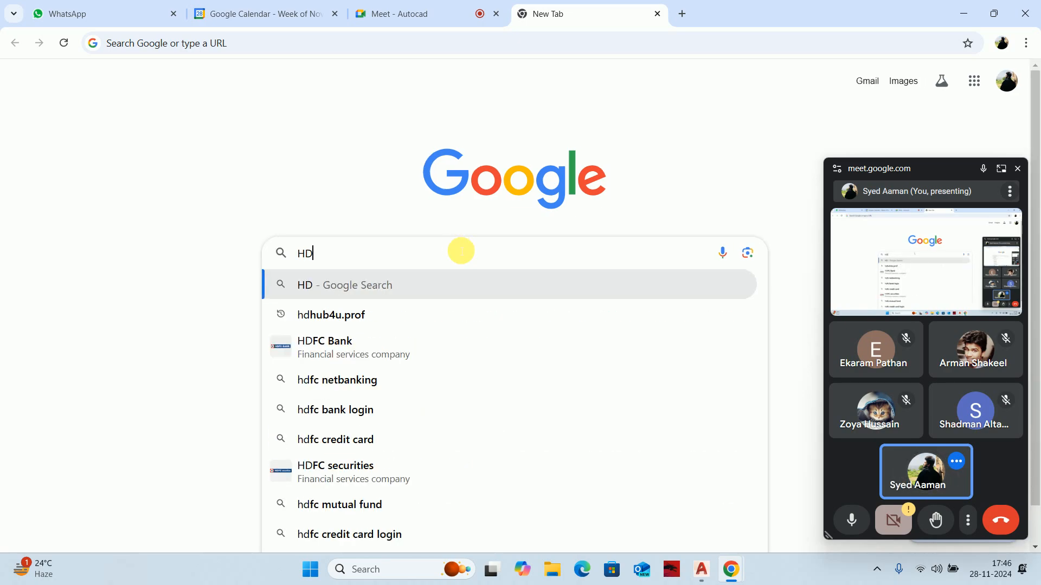
pyautogui.write('MR')
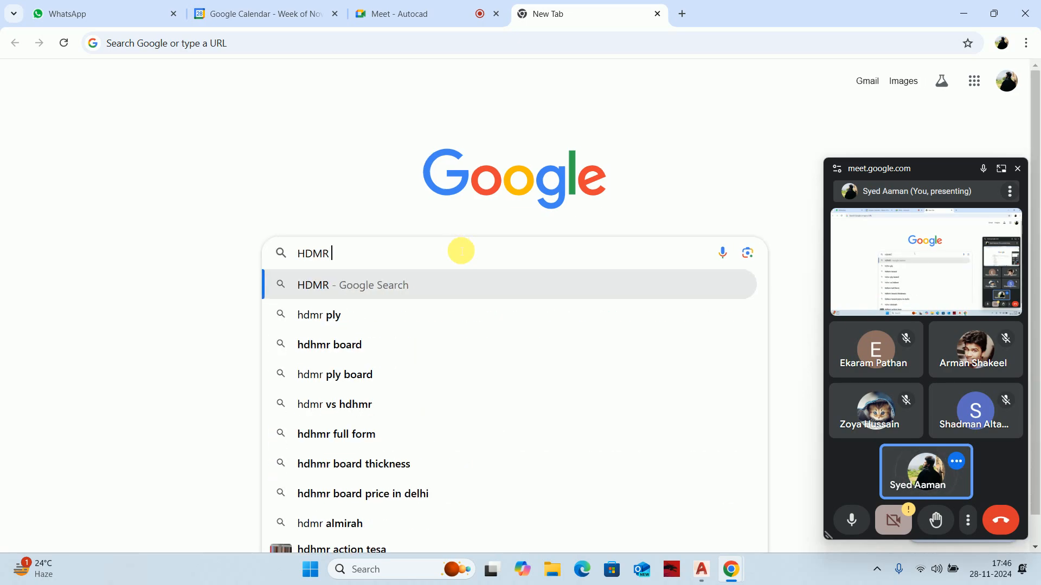
pyautogui.press('Down')
pyautogui.press('Down')
pyautogui.press('Return')
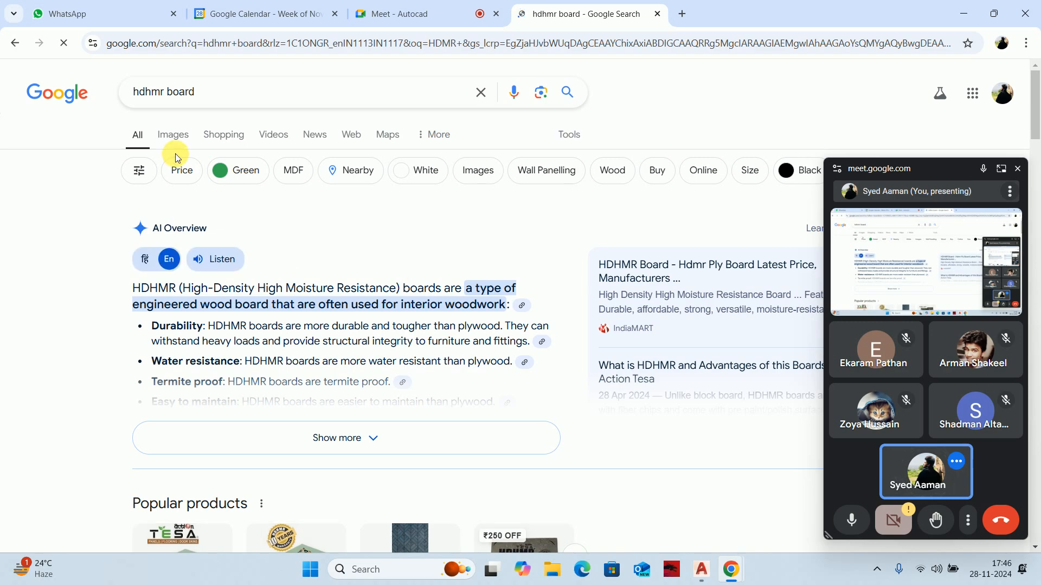
pyautogui.click(173, 135)
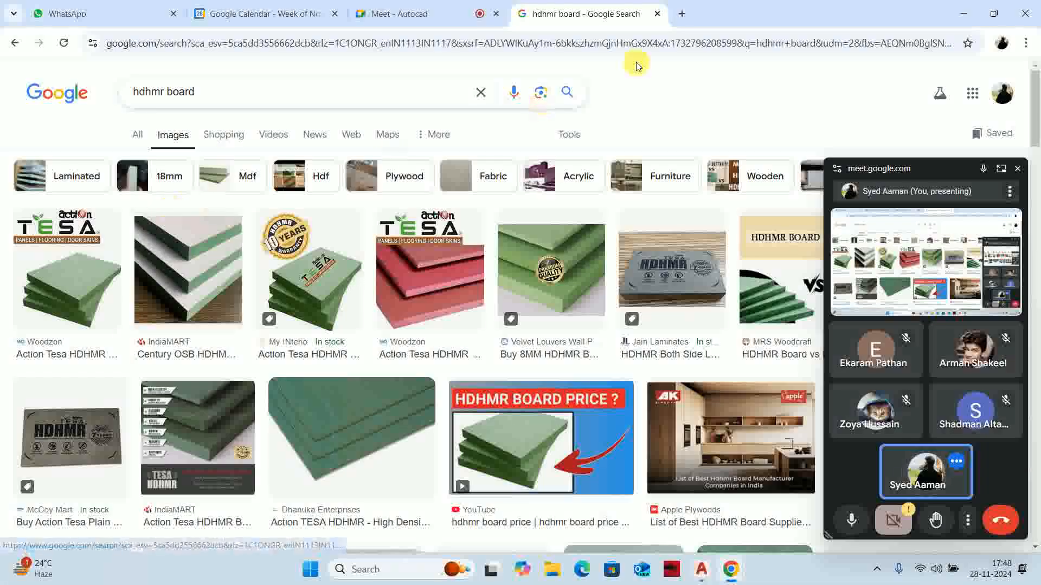
pyautogui.click(963, 8)
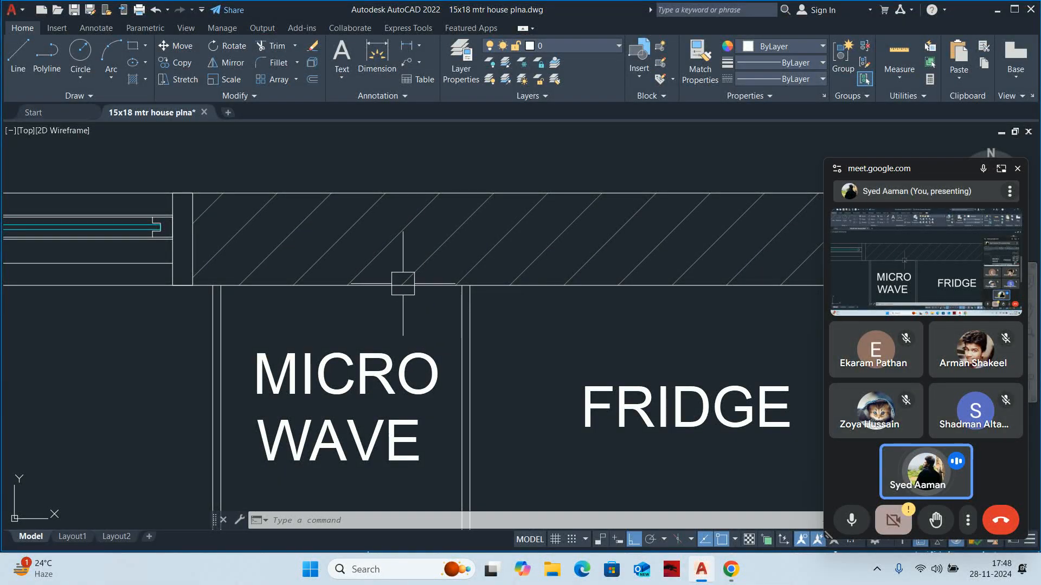
# Offset the microwave unit's left outer side line 20 outward, toward the counter
pyautogui.scroll(-3, 388, 336)
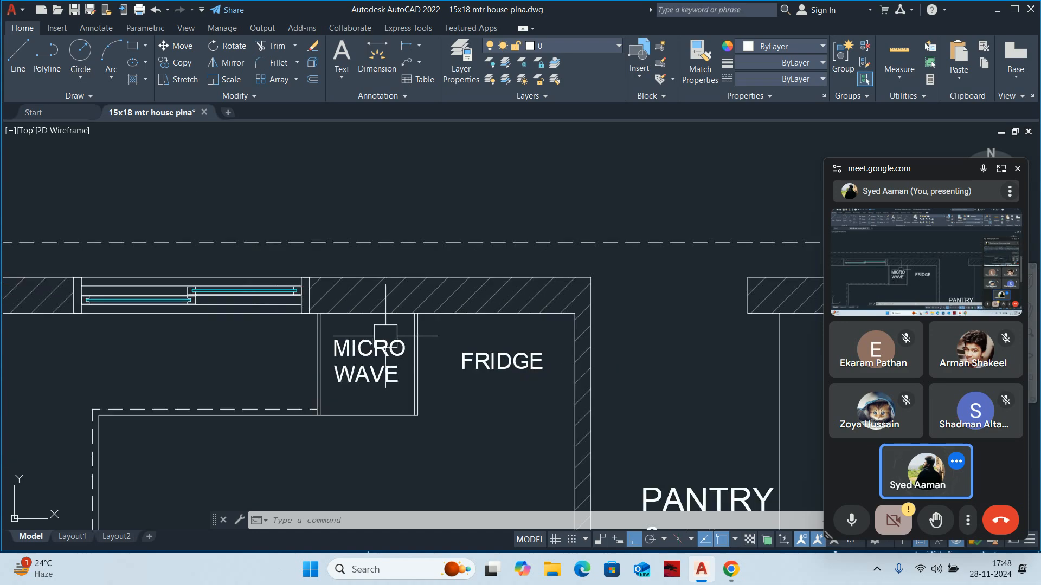
pyautogui.scroll(1, 398, 358)
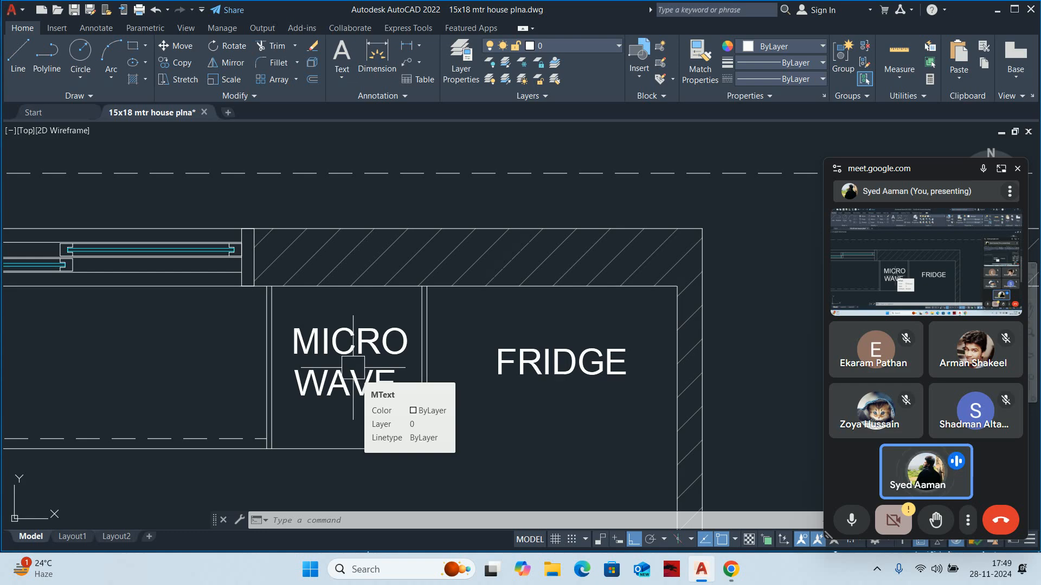
pyautogui.scroll(-2, 250, 356)
pyautogui.moveTo(250, 356); pyautogui.dragTo(337, 348, button='middle')
pyautogui.scroll(1, 234, 354)
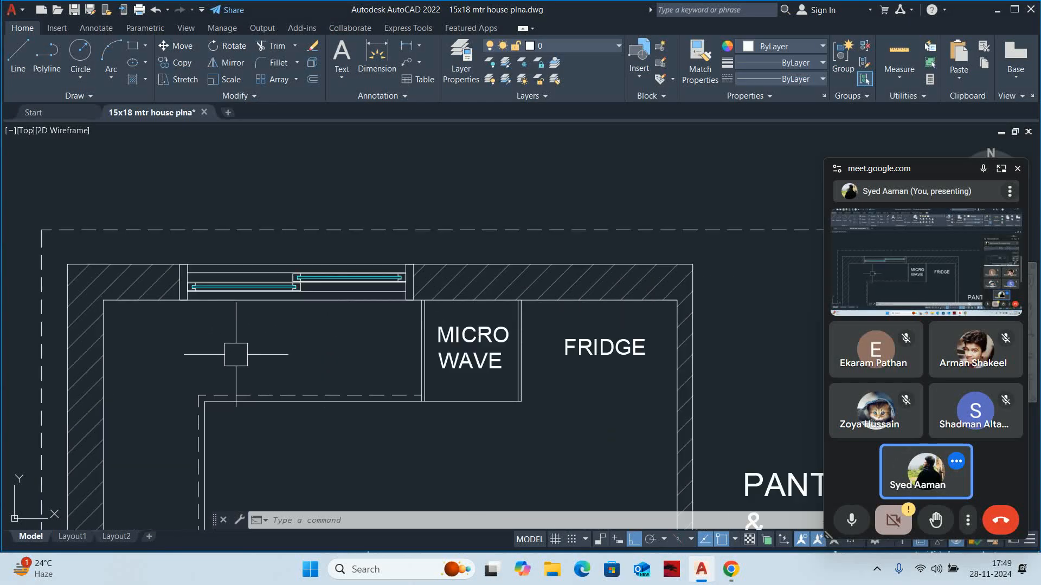
pyautogui.press('Escape')
pyautogui.scroll(1, 355, 343)
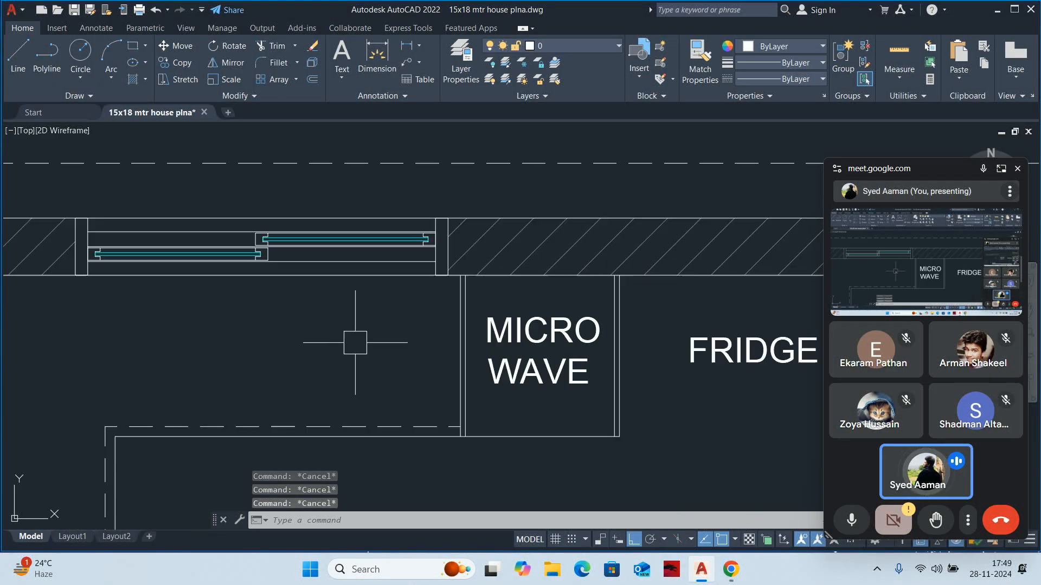
pyautogui.write('o')
pyautogui.press('Return')
pyautogui.write('20')
pyautogui.press('Return')
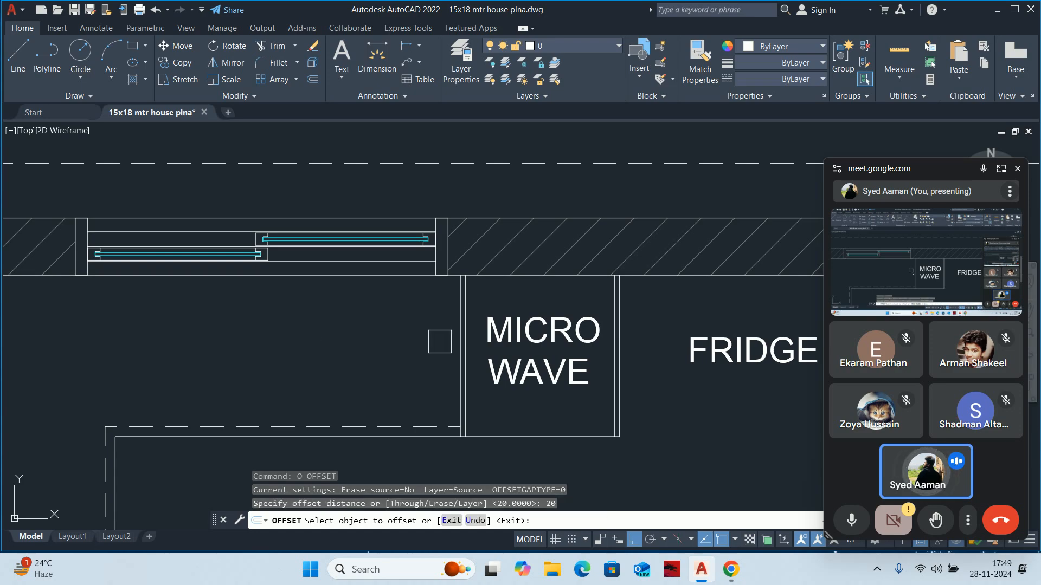
pyautogui.scroll(1, 440, 341)
pyautogui.click(477, 358)
pyautogui.click(455, 360)
pyautogui.scroll(1, 432, 293)
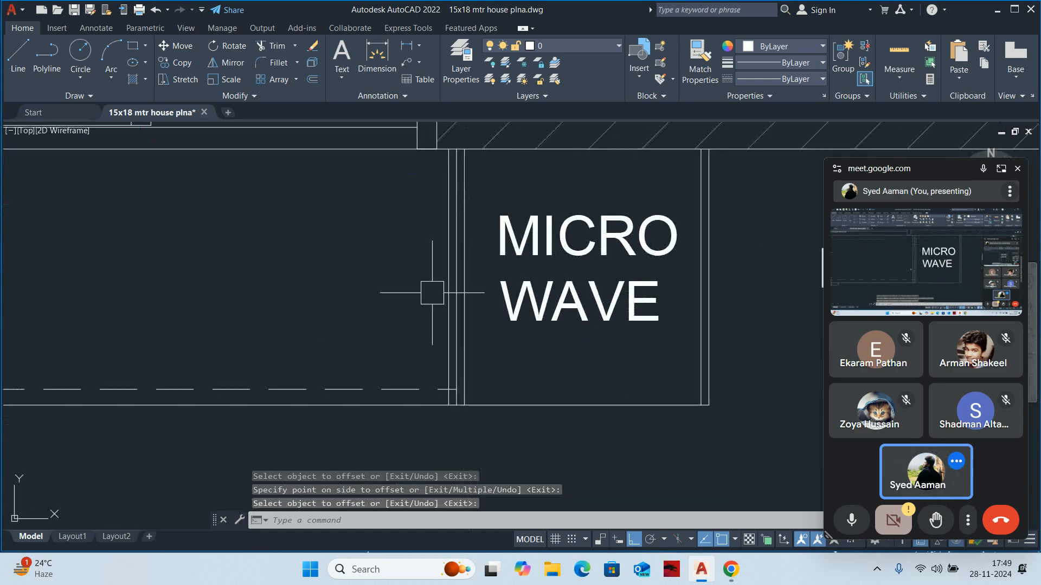
# Trim the new side line beyond the dashed counter line and remove the upper solid counter edge beside the microwave unit
pyautogui.press('Escape')
pyautogui.scroll(1, 433, 295)
pyautogui.write('tr')
pyautogui.press('Return')
pyautogui.scroll(1, 442, 380)
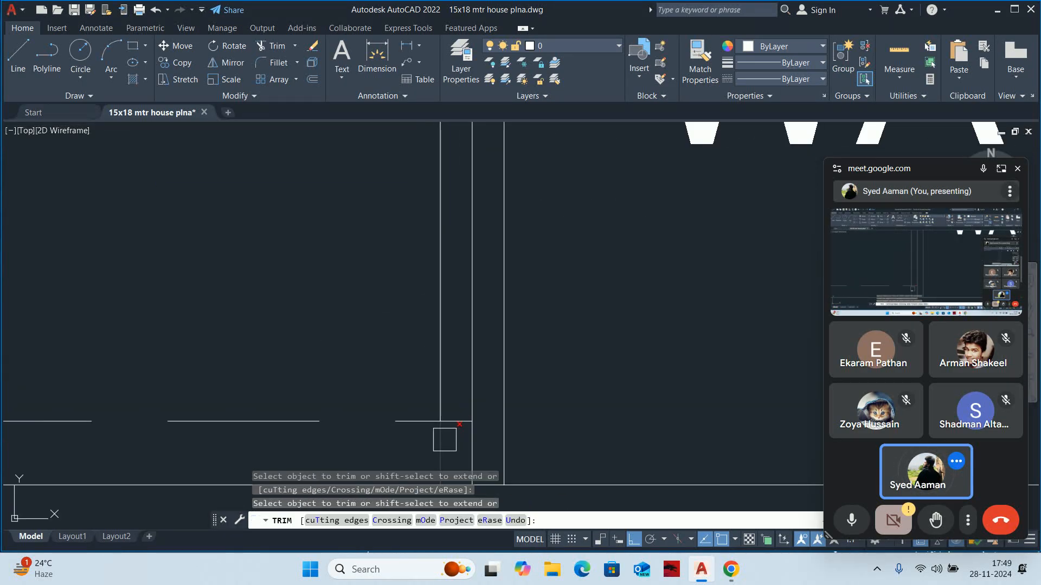
pyautogui.scroll(-5, 433, 307)
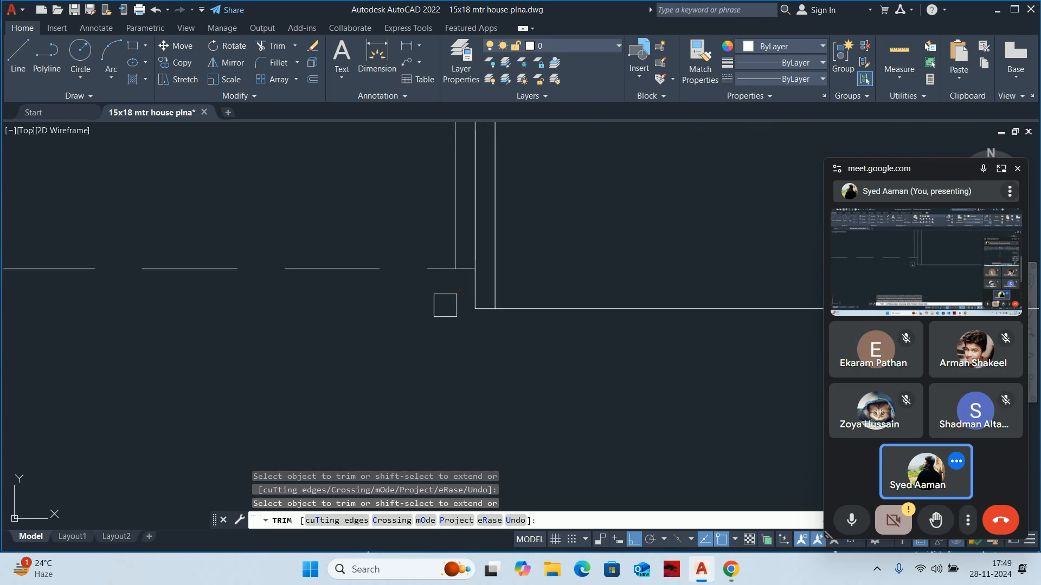
# Remove the remaining vertical and lower solid counter edge lines of the kitchen copy with Trim
pyautogui.scroll(-2, 404, 317)
pyautogui.scroll(2, 334, 342)
pyautogui.click(346, 338)
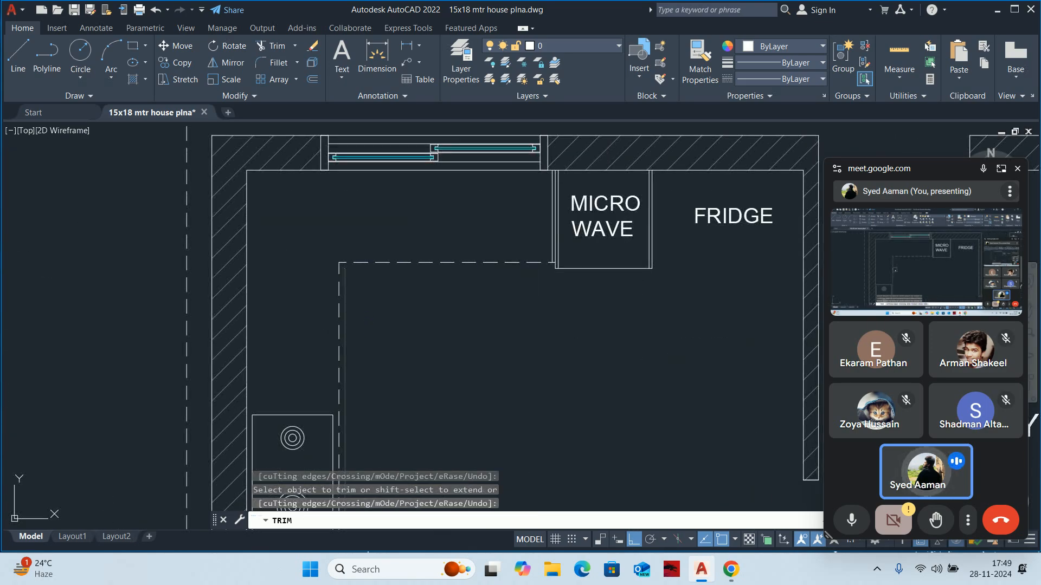
pyautogui.scroll(-1, 379, 386)
pyautogui.moveTo(423, 498); pyautogui.dragTo(400, 300, button='middle')
pyautogui.scroll(2, 411, 360)
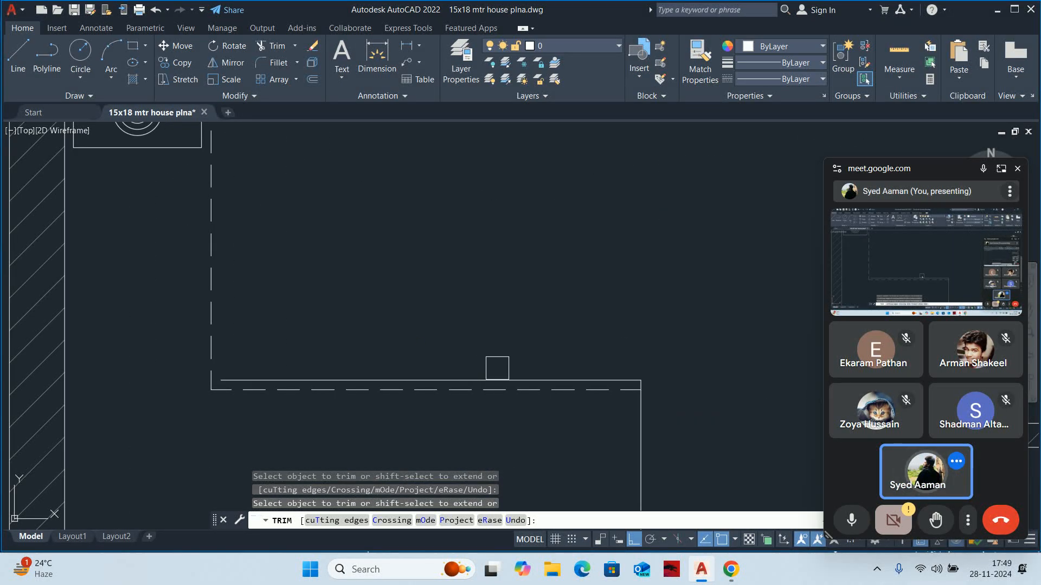
pyautogui.click(499, 374)
pyautogui.scroll(-5, 638, 375)
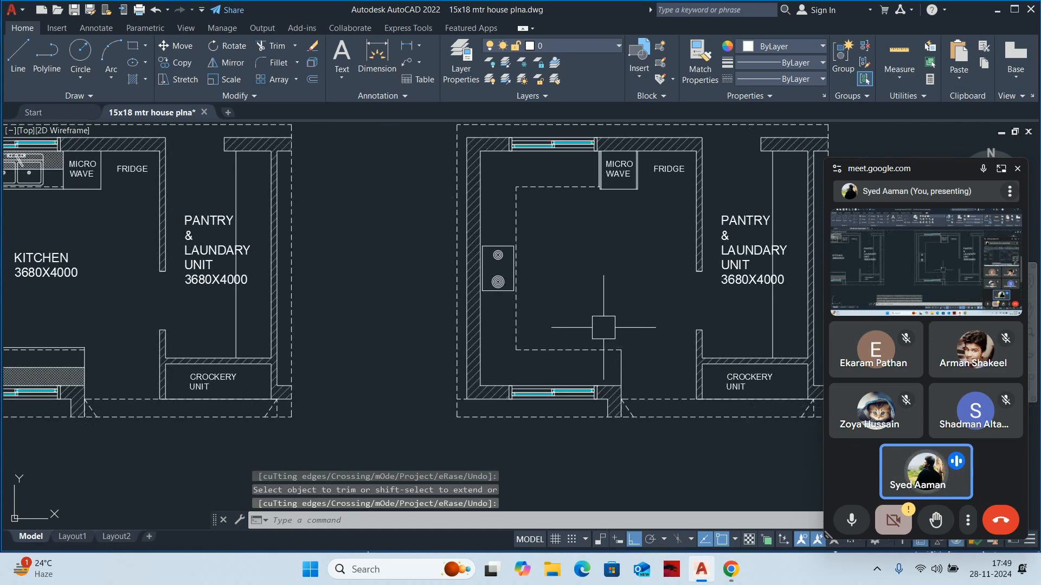
pyautogui.press('Escape')
# Match the dashed counter lines in the kitchen copy to the properties of a continuous line
pyautogui.write('MA')
pyautogui.press('Return')
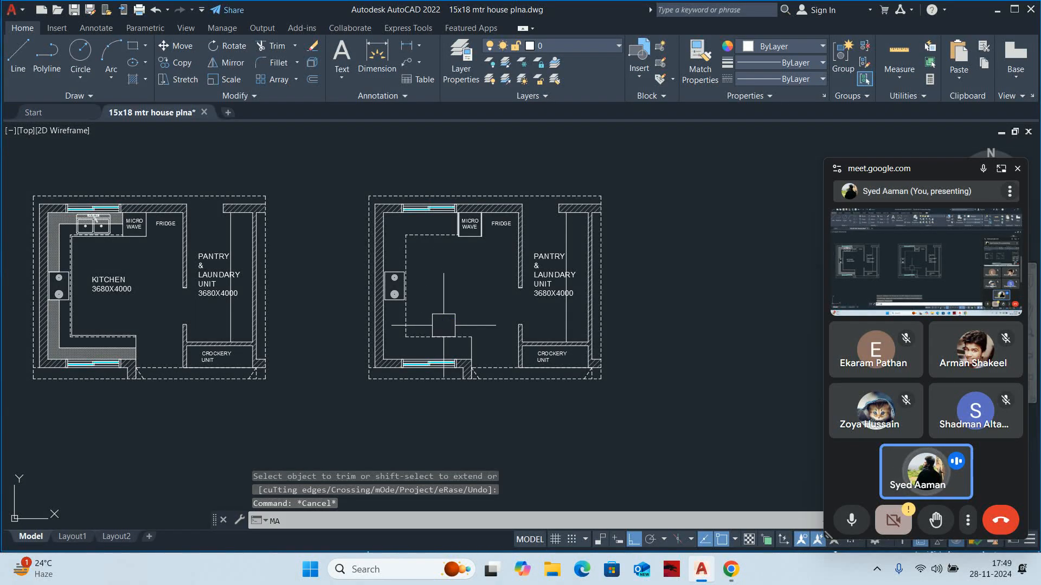
pyautogui.scroll(3, 471, 338)
pyautogui.click(487, 342)
pyautogui.scroll(-3, 401, 330)
pyautogui.moveTo(399, 307); pyautogui.dragTo(325, 332, button='middle')
pyautogui.scroll(1, 407, 295)
pyautogui.press('Return')
# Draw a horizontal line across the microwave unit, continuing the counter's front edge to the unit's right side
pyautogui.scroll(5, 410, 303)
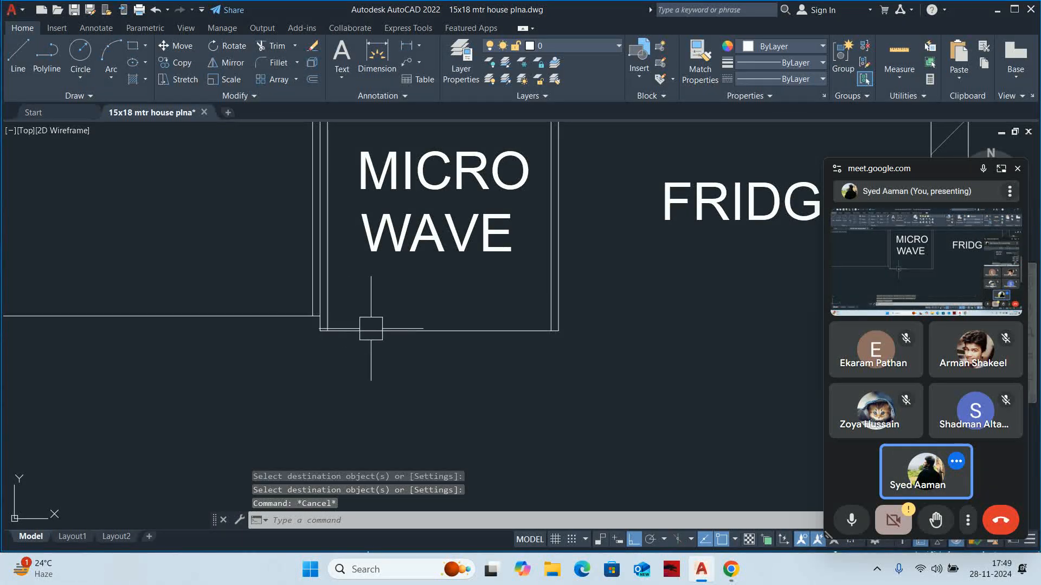
pyautogui.write('l')
pyautogui.press('Return')
pyautogui.scroll(2, 302, 302)
pyautogui.click(298, 312)
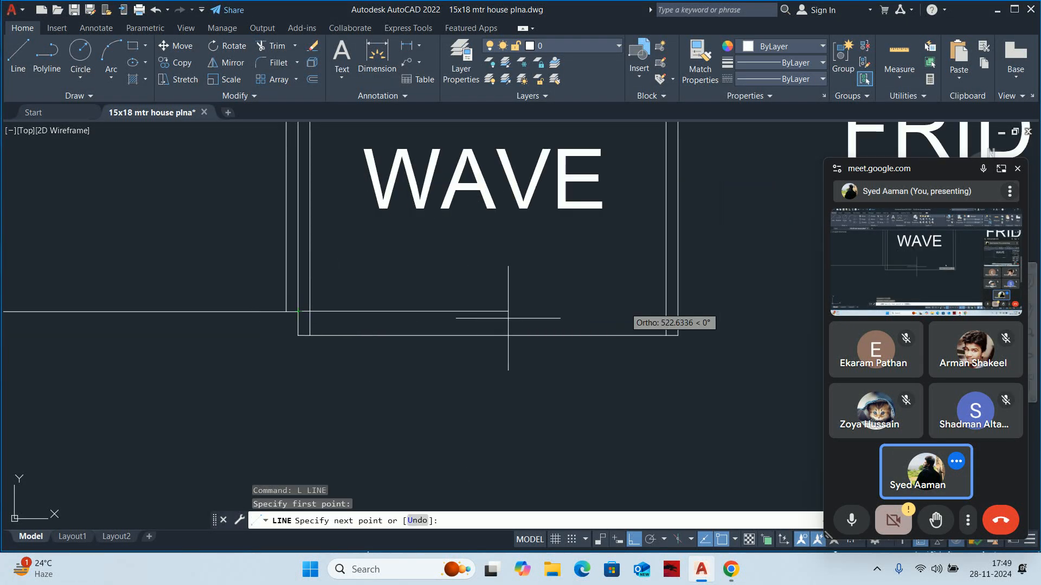
pyautogui.click(667, 312)
pyautogui.press('Escape')
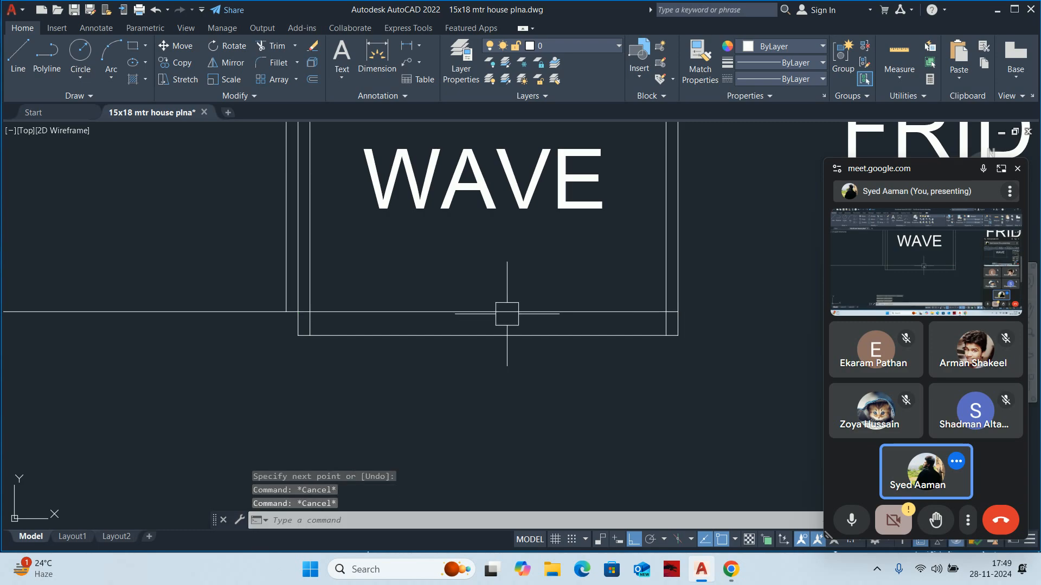
# Offset the new horizontal line across the microwave unit 20 toward the unit's front
pyautogui.write('o')
pyautogui.press('Return')
pyautogui.write('32')
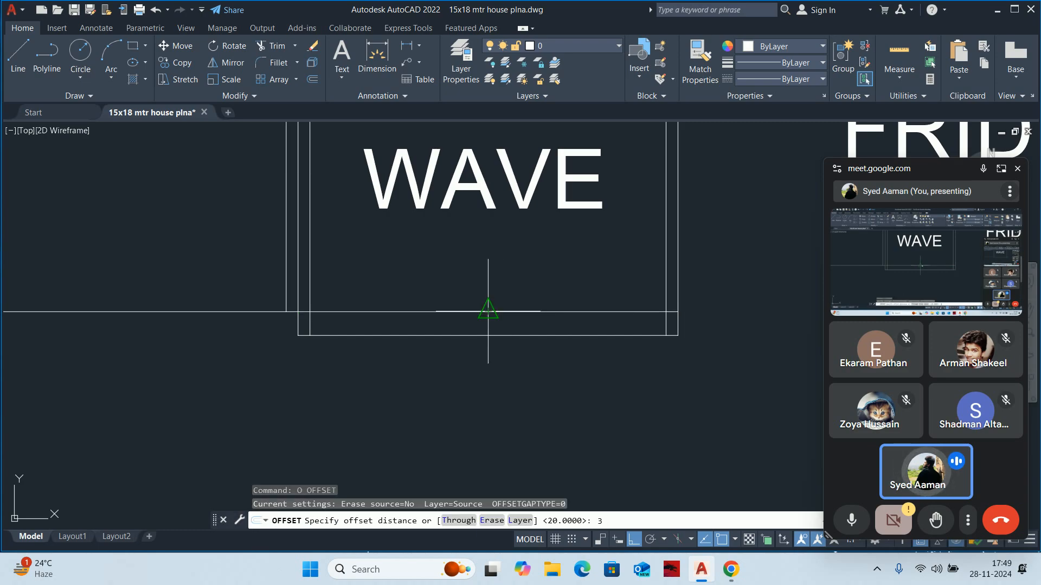
pyautogui.press('BackSpace')
pyautogui.press('BackSpace')
pyautogui.write('20')
pyautogui.press('Return')
pyautogui.click(497, 307)
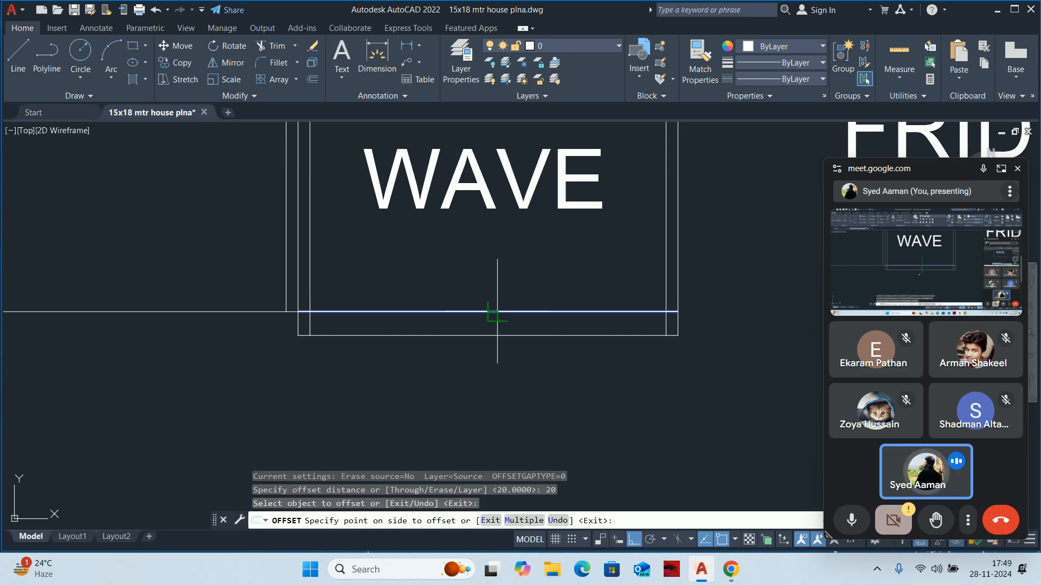
pyautogui.click(486, 353)
pyautogui.press('Escape')
pyautogui.scroll(2, 400, 342)
pyautogui.write('T')
pyautogui.press('Return')
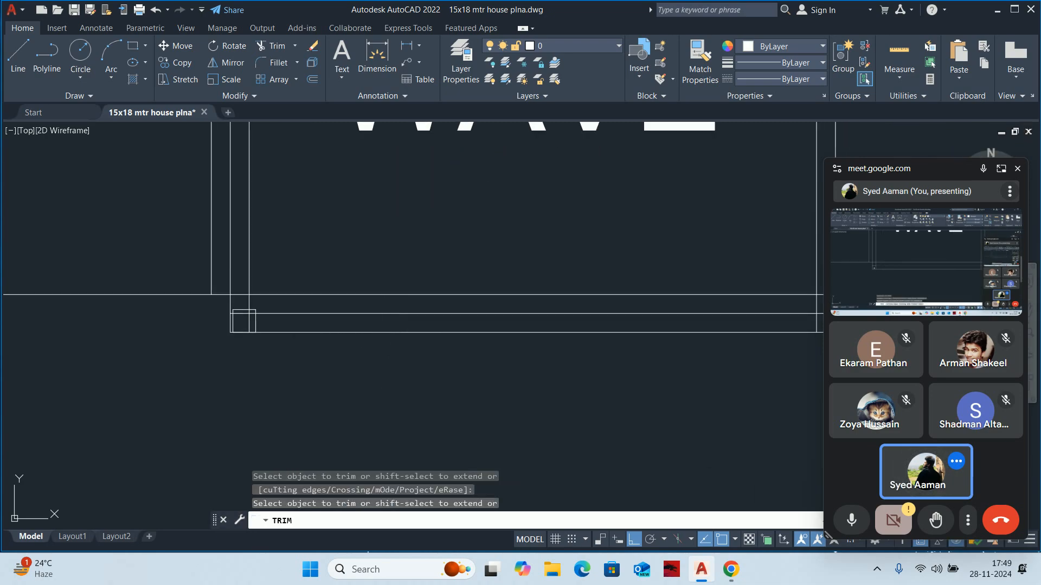
pyautogui.scroll(3, 228, 324)
pyautogui.press('Escape')
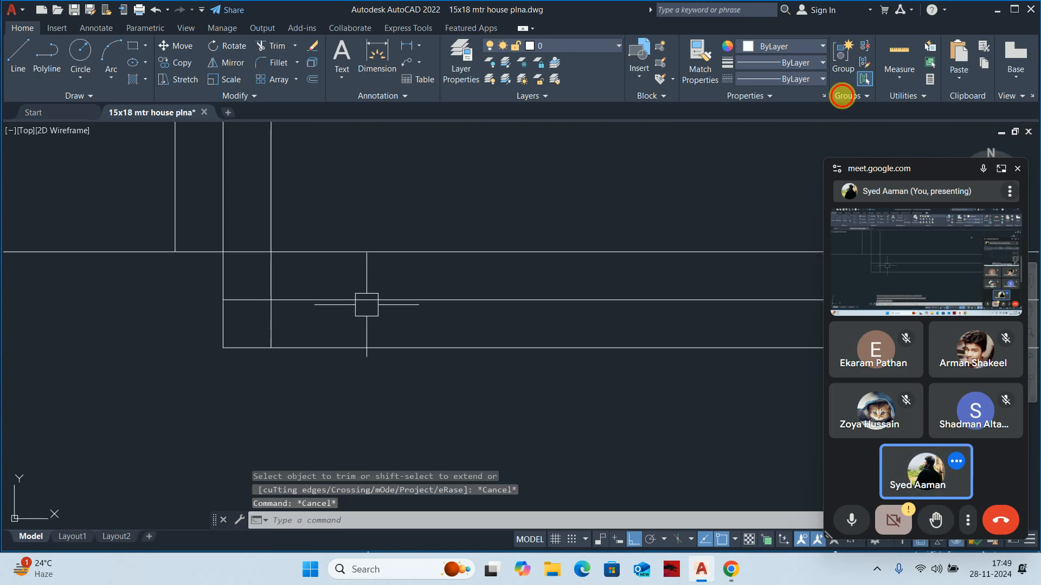
pyautogui.click(896, 54)
pyautogui.press('Escape')
pyautogui.press('Escape')
pyautogui.press('Escape')
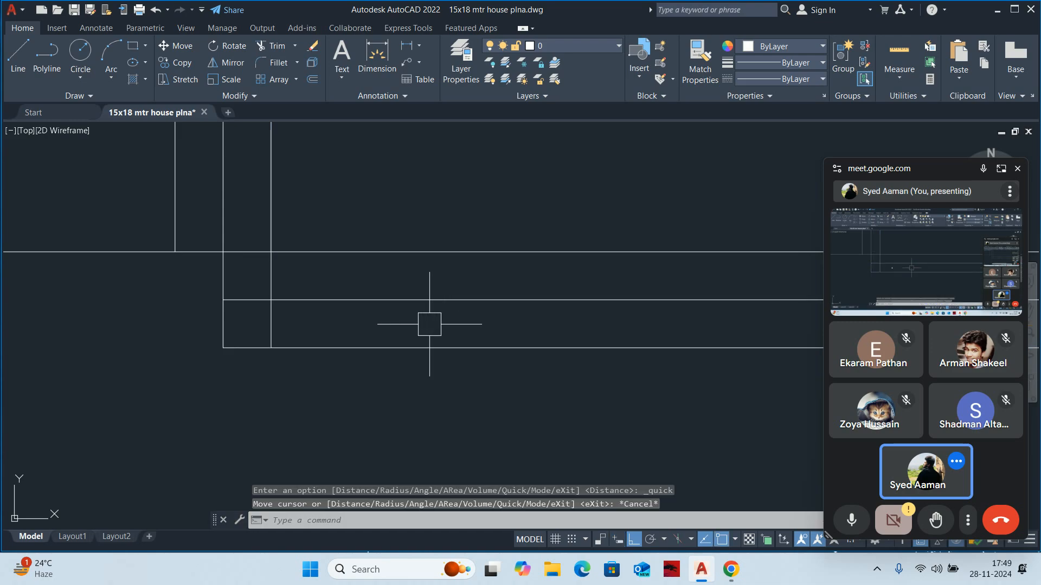
# Trim the microwave unit's side lines beyond the new front line and remove the old front edge
pyautogui.write('TR')
pyautogui.press('Return')
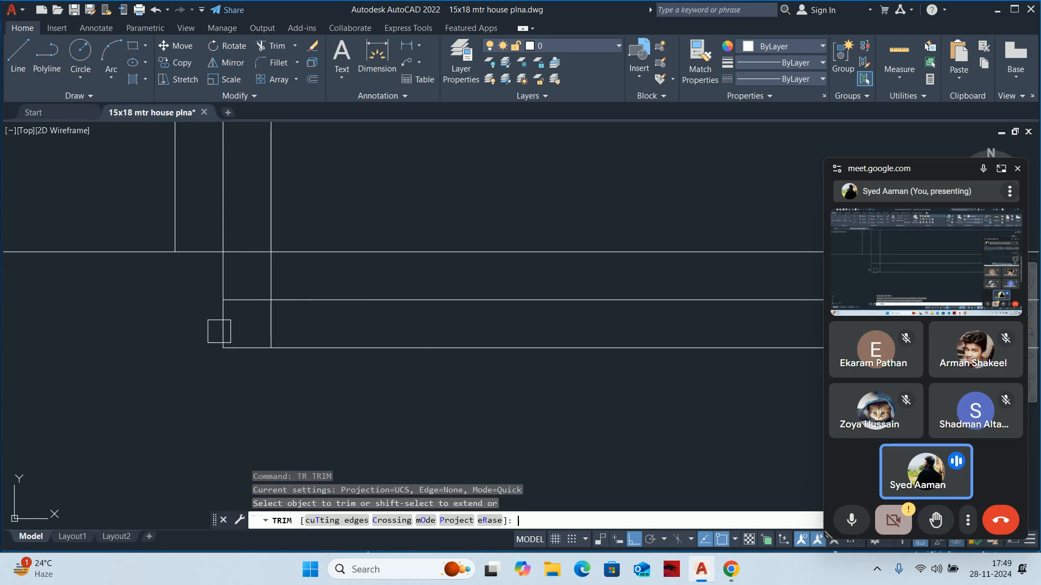
pyautogui.click(200, 327)
pyautogui.scroll(-5, 269, 324)
pyautogui.moveTo(386, 338); pyautogui.dragTo(242, 337, button='middle')
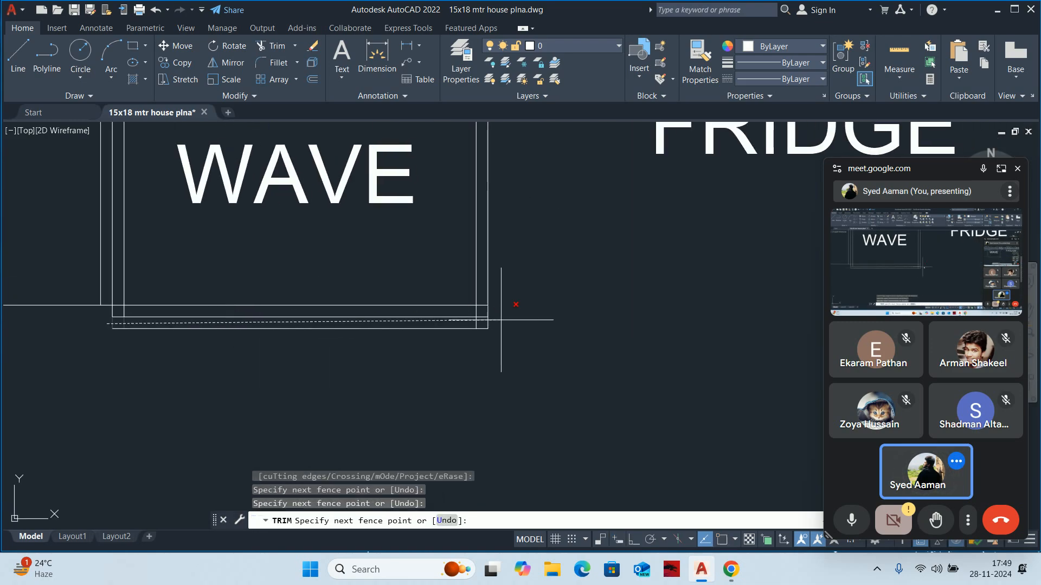
pyautogui.click(511, 318)
pyautogui.click(452, 331)
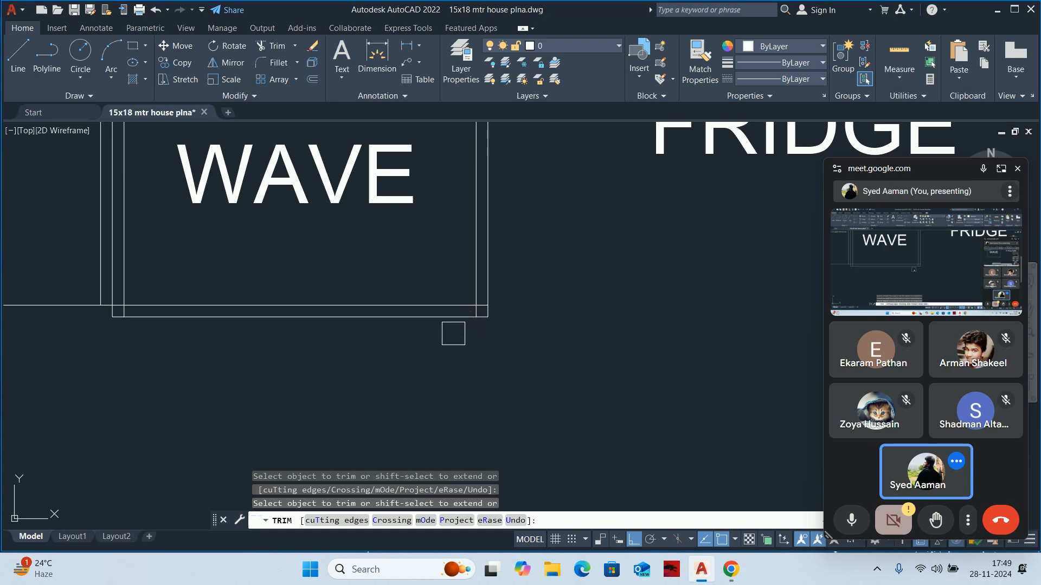
# Trim the microwave unit's inner side lines back to the back line of the front panel
pyautogui.scroll(5, 461, 314)
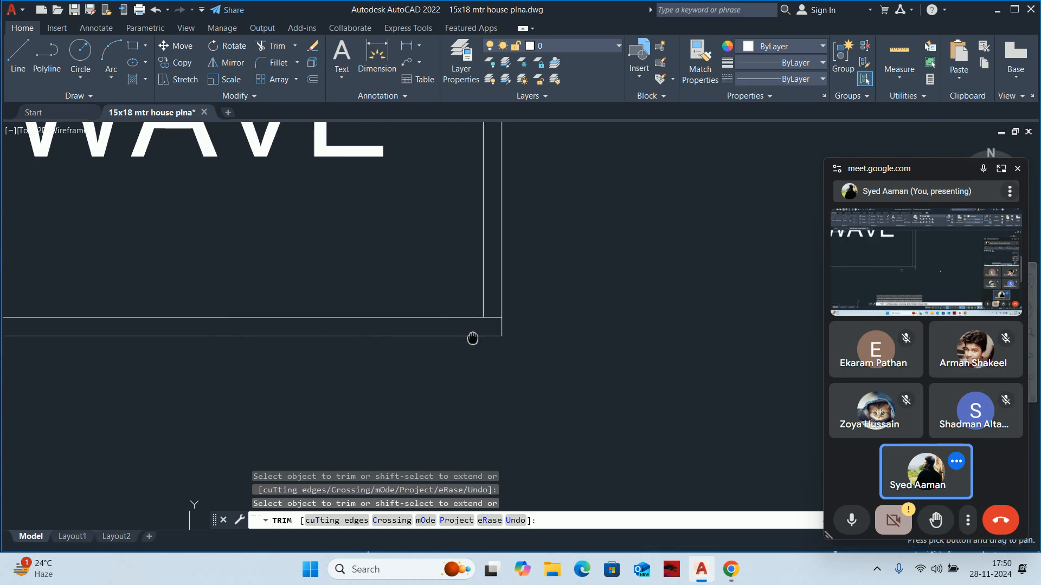
pyautogui.moveTo(471, 337); pyautogui.dragTo(116, 332, button='middle')
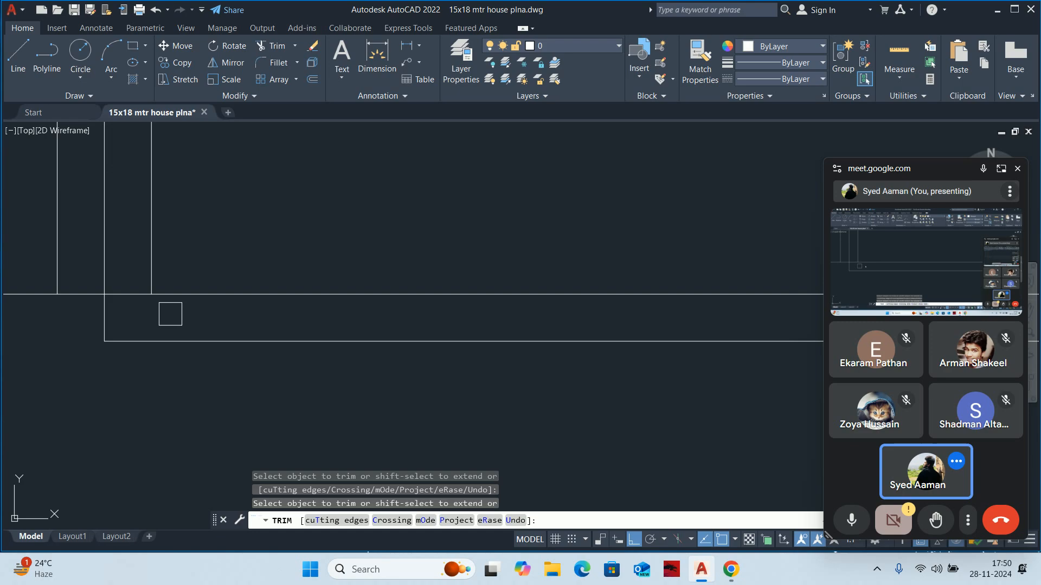
pyautogui.press('Escape')
pyautogui.scroll(-5, 179, 312)
pyautogui.moveTo(190, 309); pyautogui.dragTo(272, 346, button='middle')
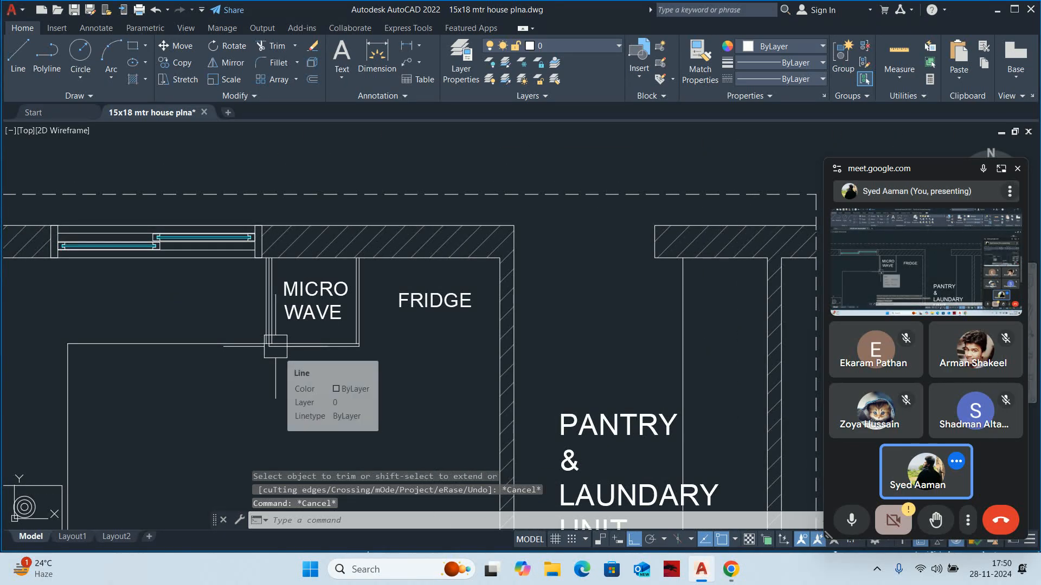
pyautogui.scroll(5, 275, 346)
pyautogui.press('Escape')
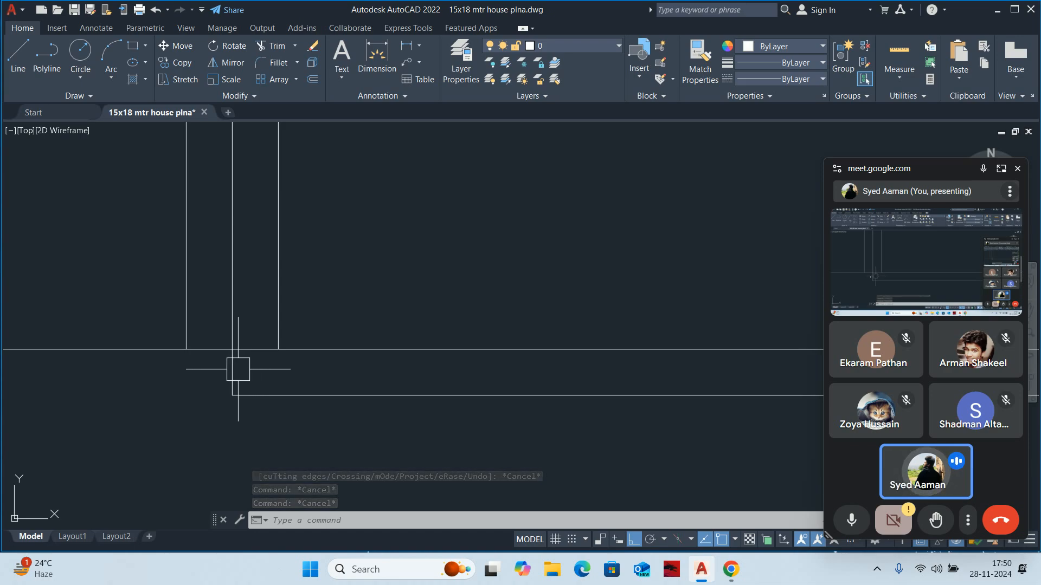
pyautogui.scroll(4, 236, 370)
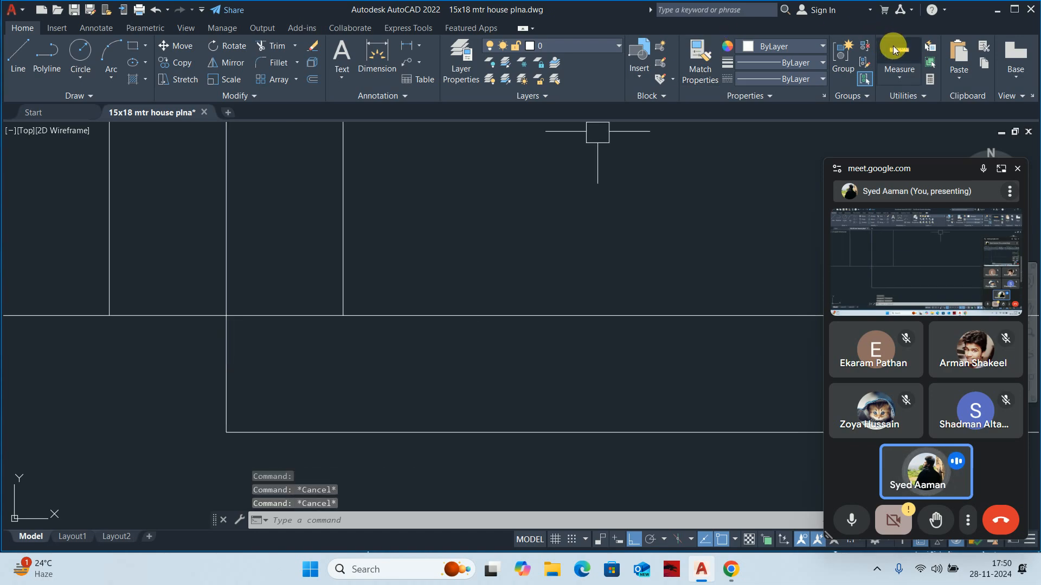
pyautogui.click(893, 46)
pyautogui.press('Escape')
pyautogui.press('Escape')
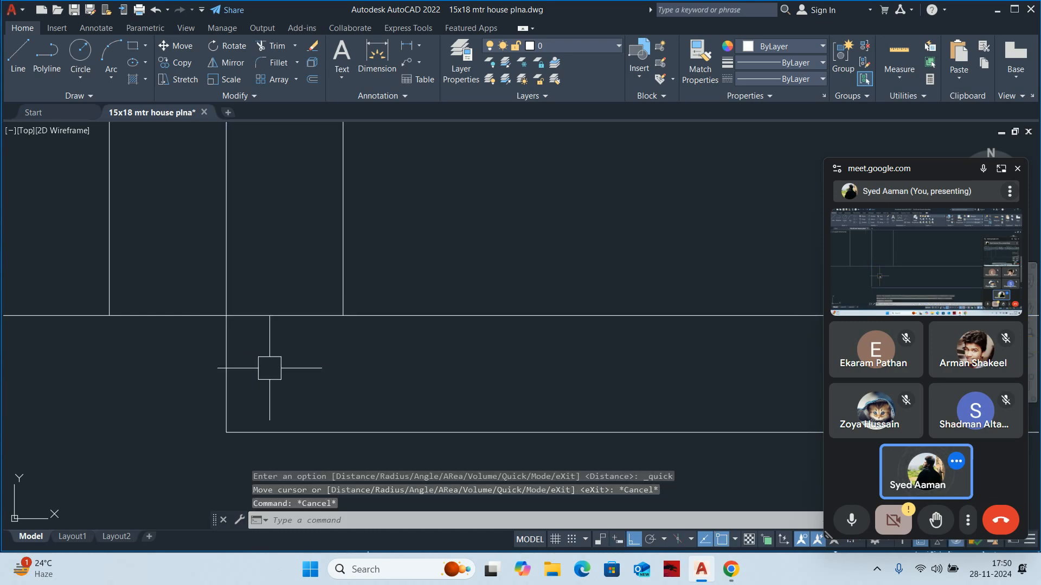
pyautogui.write('ch')
pyautogui.press('Escape')
pyautogui.press('Escape')
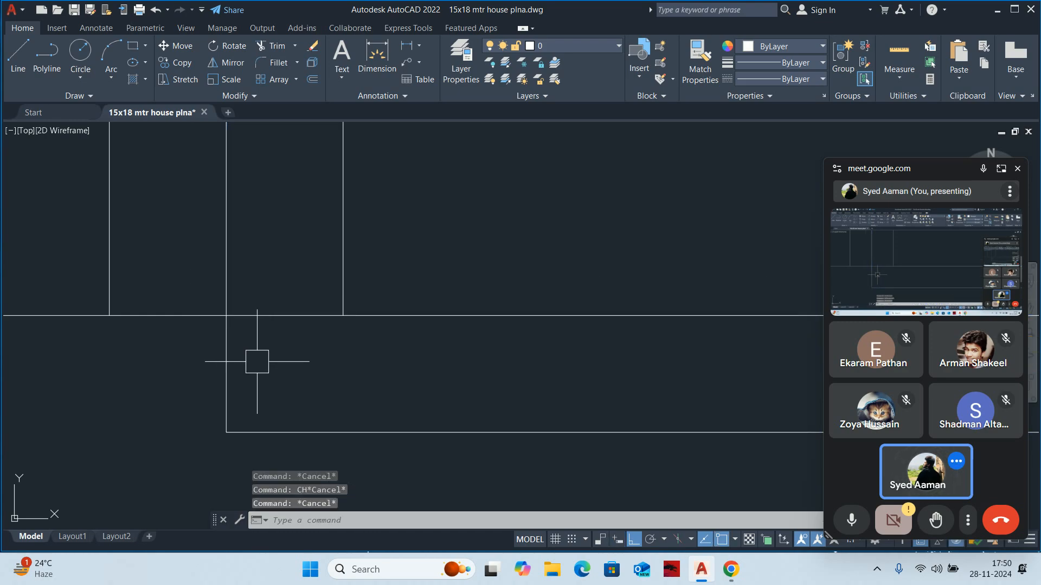
# Offset the front panel's back line 15 toward the front and its left end line 15 inward
pyautogui.write('o')
pyautogui.press('Return')
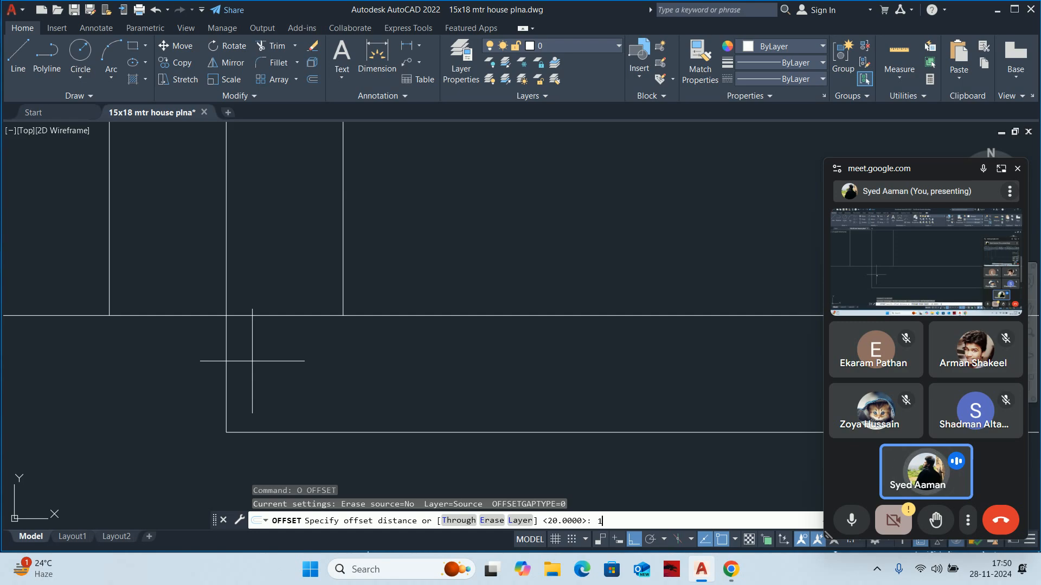
pyautogui.write('15')
pyautogui.press('Return')
pyautogui.click(260, 316)
pyautogui.click(251, 350)
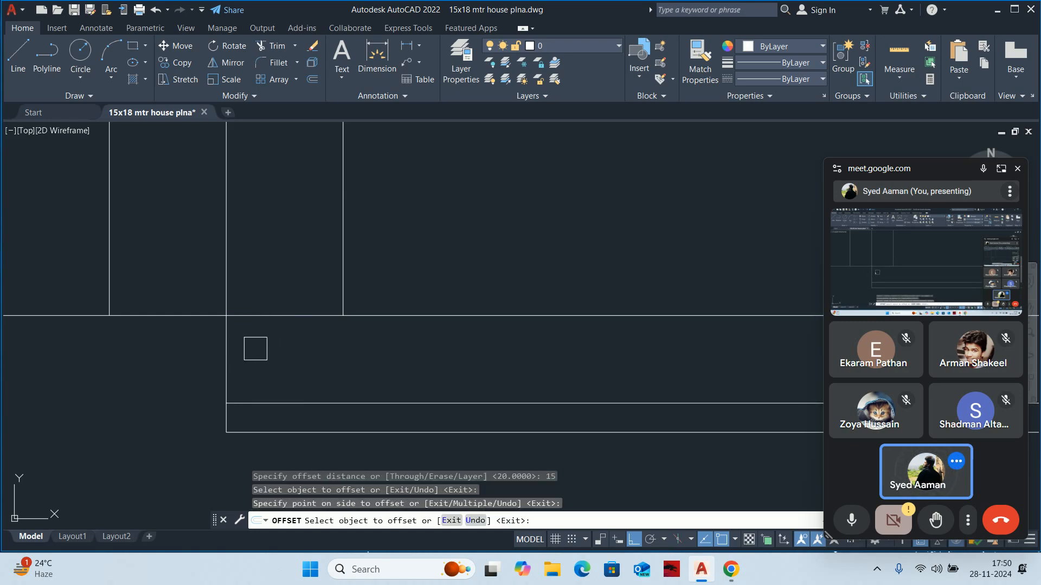
pyautogui.click(230, 358)
pyautogui.click(230, 357)
pyautogui.press('Escape')
pyautogui.press('Escape')
# Draw a diagonal line across the front panel's left corner, joining the ends marked by the two offset lines
pyautogui.write('l')
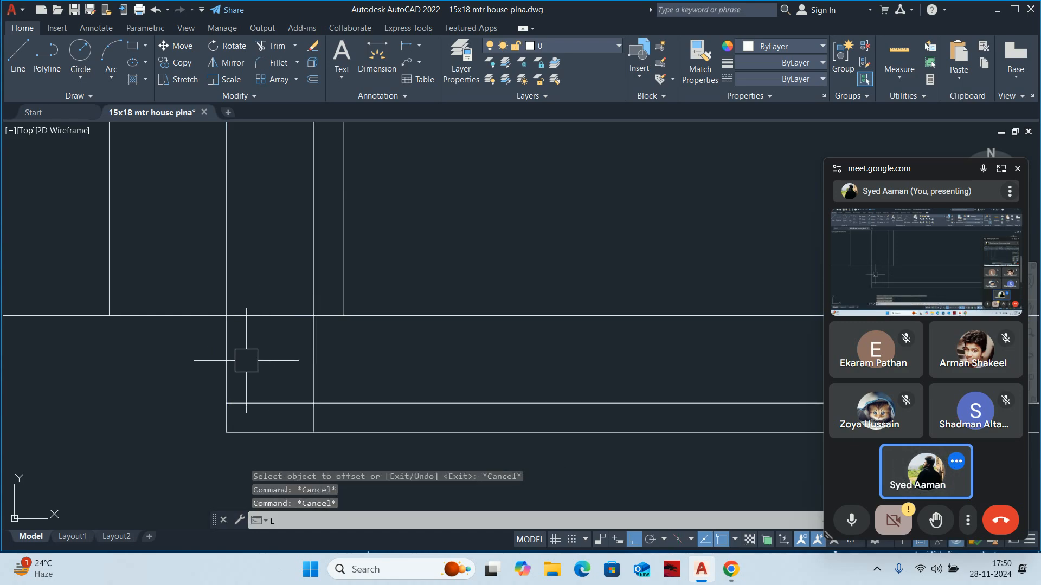
pyautogui.press('Return')
pyautogui.click(226, 404)
pyautogui.click(314, 315)
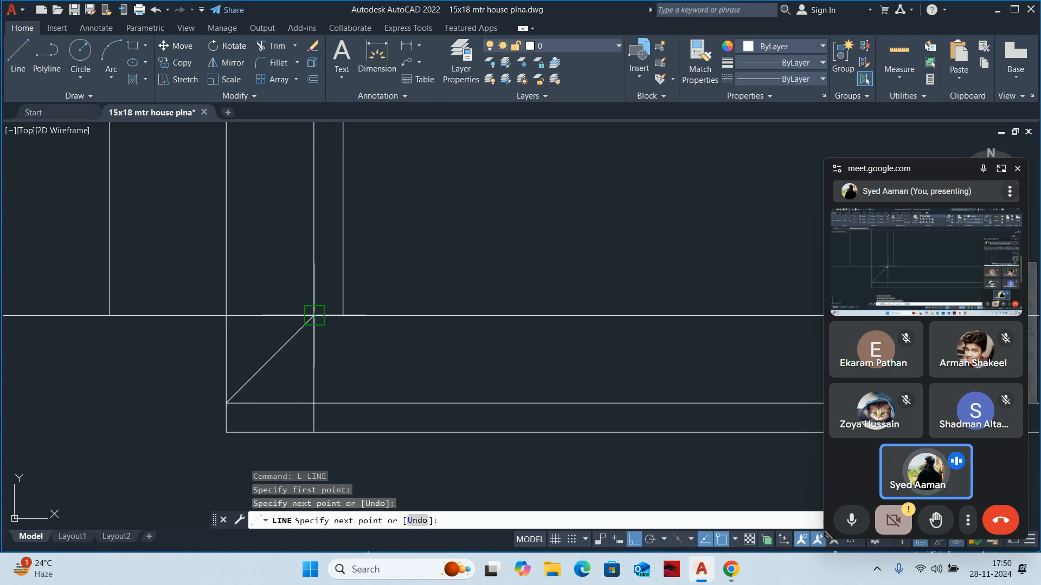
pyautogui.press('Escape')
# Trim the offset guide lines and the panel's end line above the diagonal, leaving a beveled corner
pyautogui.write('tr')
pyautogui.press('Return')
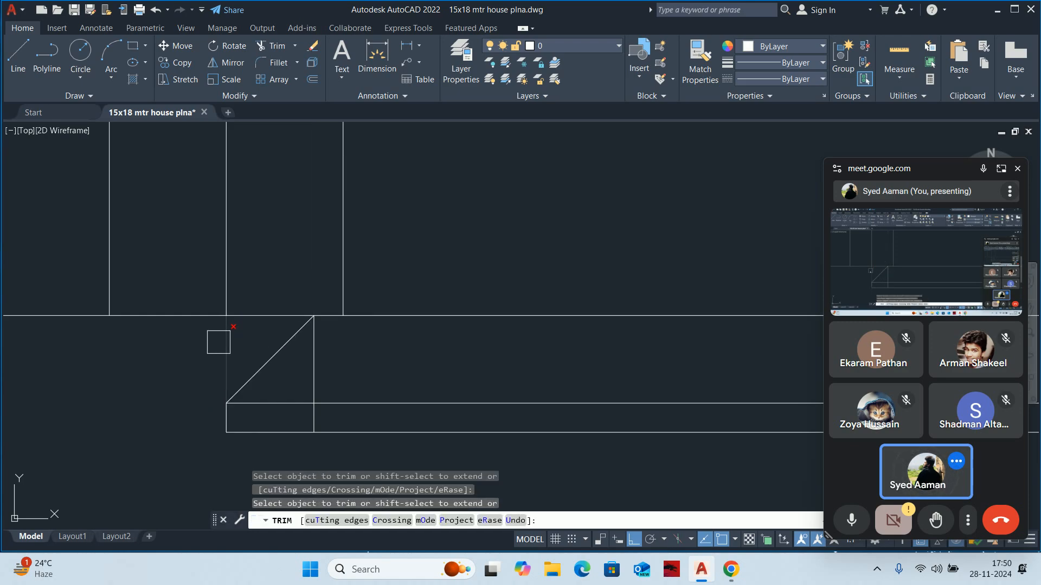
pyautogui.click(286, 397)
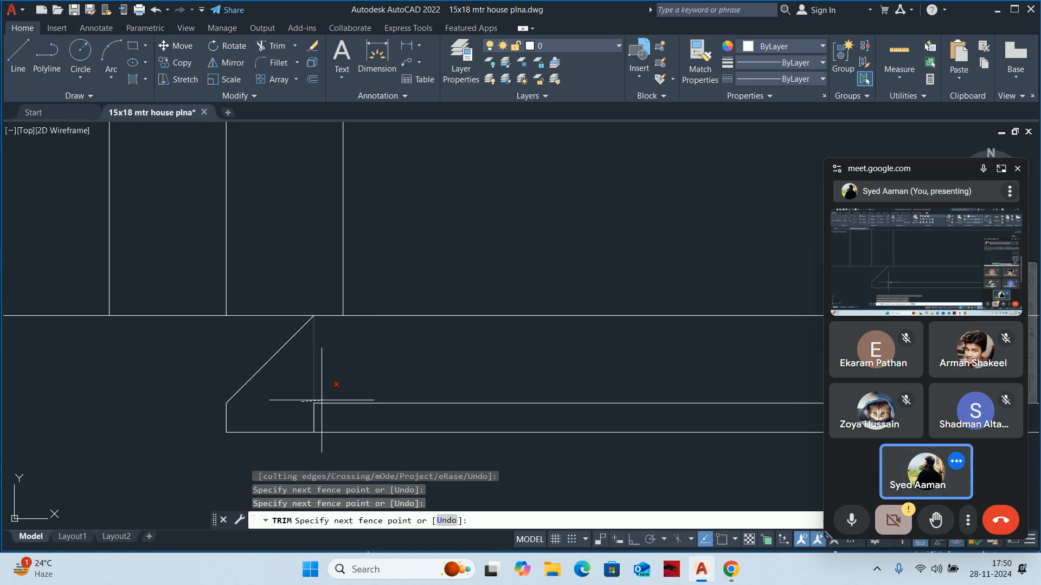
pyautogui.click(322, 401)
pyautogui.click(325, 407)
pyautogui.click(315, 407)
pyautogui.press('Escape')
pyautogui.press('Escape')
pyautogui.scroll(-3, 315, 408)
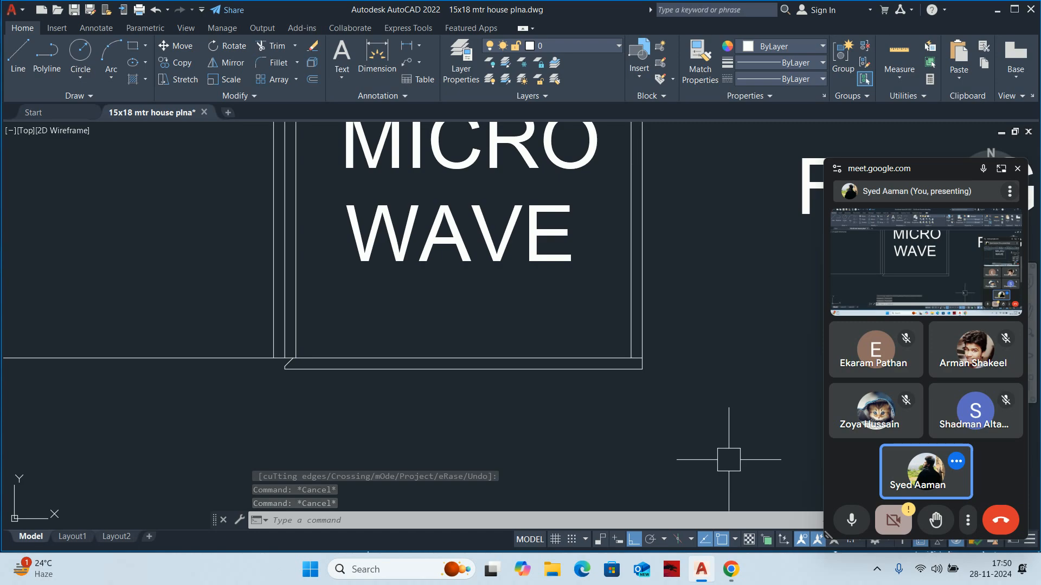
pyautogui.scroll(-2, 448, 395)
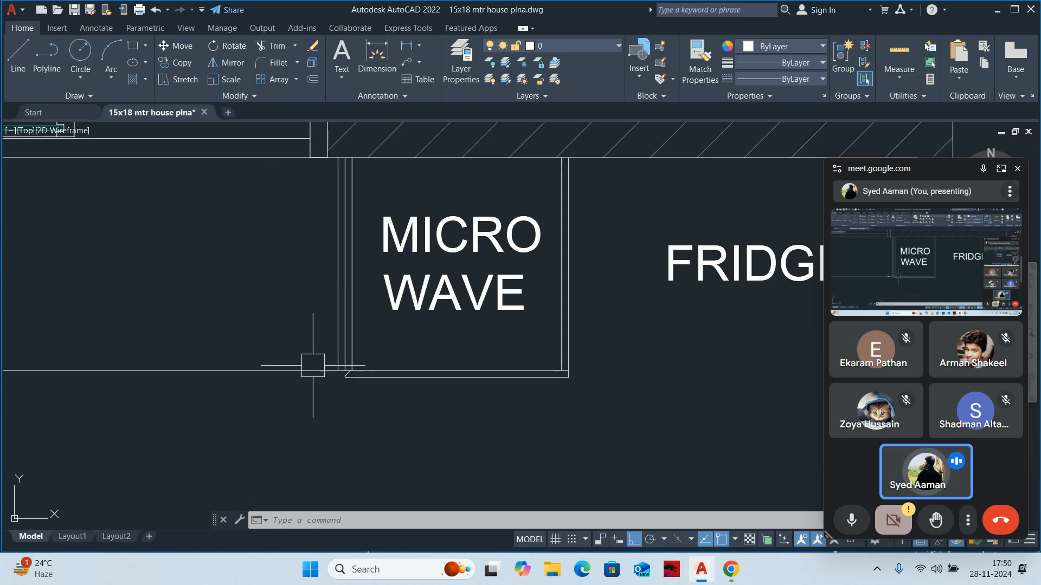
pyautogui.scroll(4, 325, 366)
pyautogui.press('Escape')
pyautogui.write('mi')
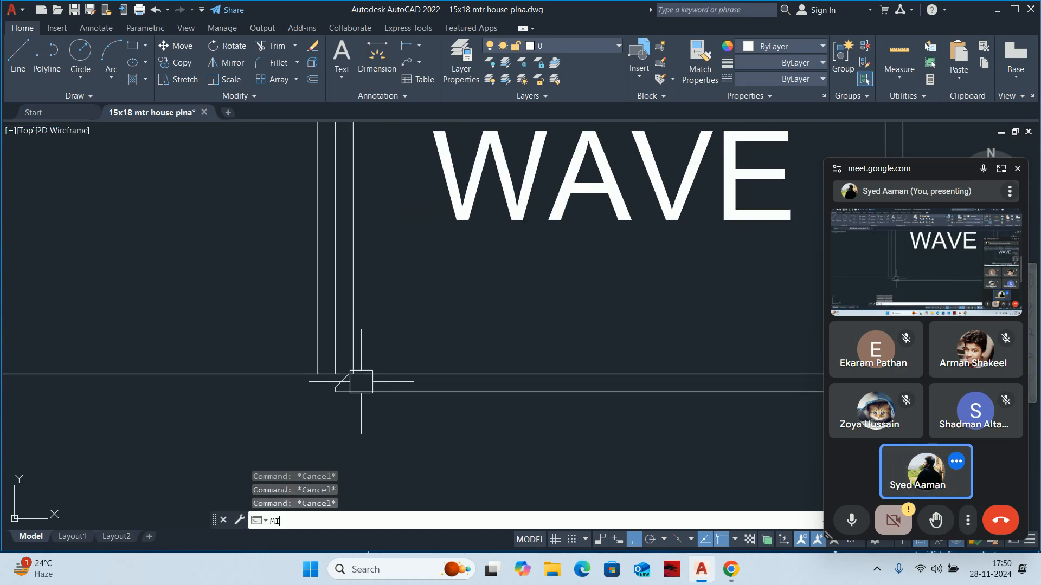
pyautogui.press('Return')
pyautogui.scroll(-4, 431, 394)
pyautogui.press('Escape')
# Trim away the end line at the microwave front panel's right corner
pyautogui.scroll(4, 558, 383)
pyautogui.write('tr')
pyautogui.press('Return')
pyautogui.scroll(2, 599, 342)
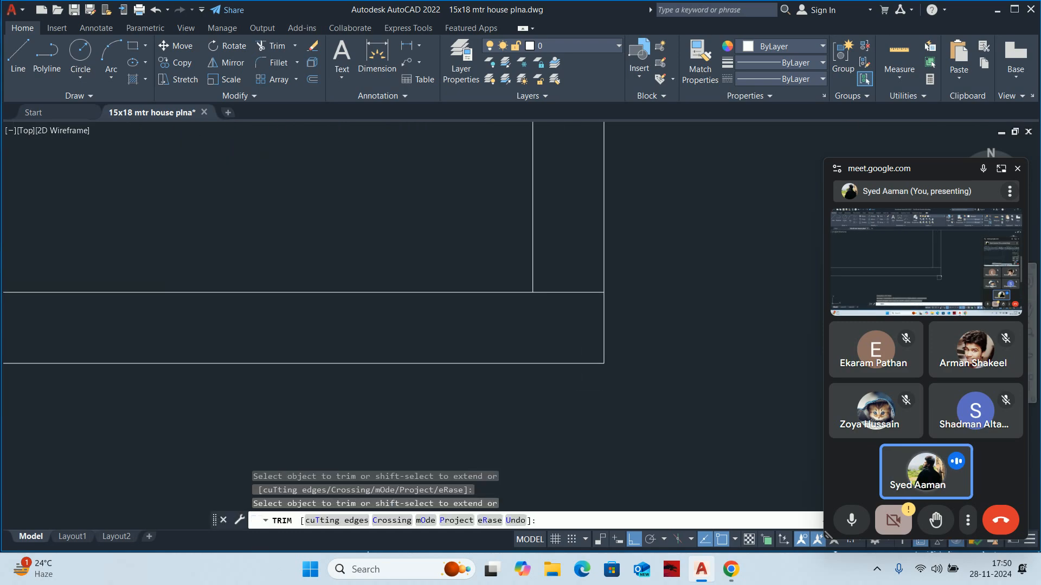
pyautogui.scroll(-3, 600, 342)
pyautogui.press('Escape')
pyautogui.press('Escape')
# Mirror the beveled corner and front line about the microwave panel's vertical centerline, erasing the source objects
pyautogui.write('mi')
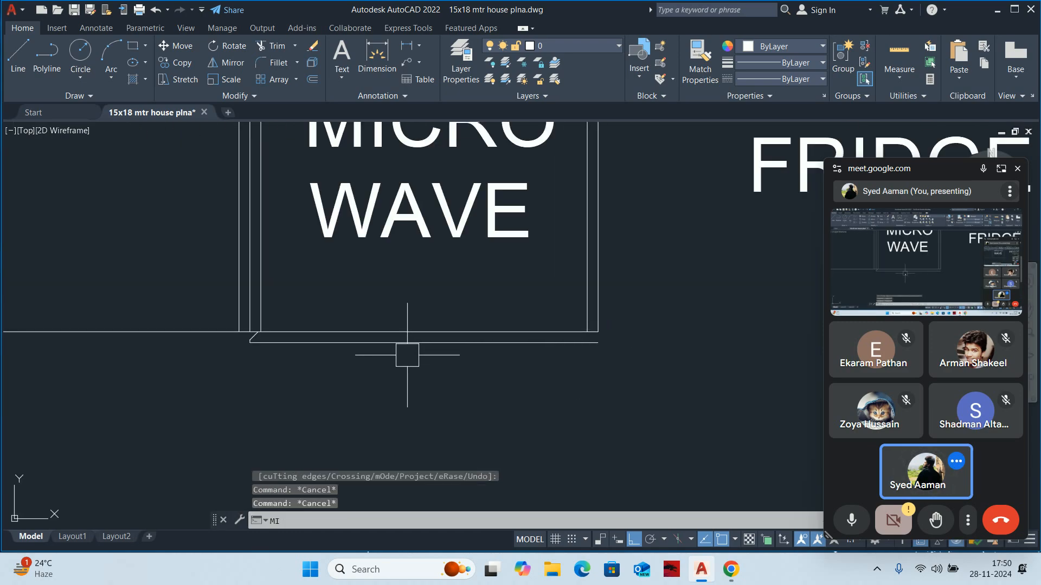
pyautogui.press('Return')
pyautogui.scroll(2, 261, 362)
pyautogui.click(264, 359)
pyautogui.click(187, 287)
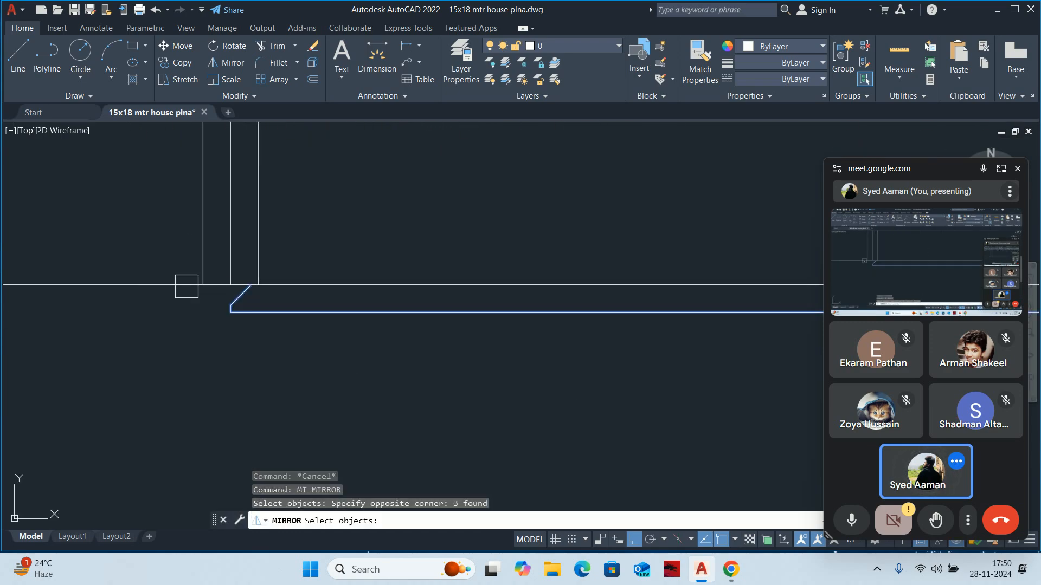
pyautogui.scroll(-3, 200, 302)
pyautogui.press('Return')
pyautogui.click(317, 303)
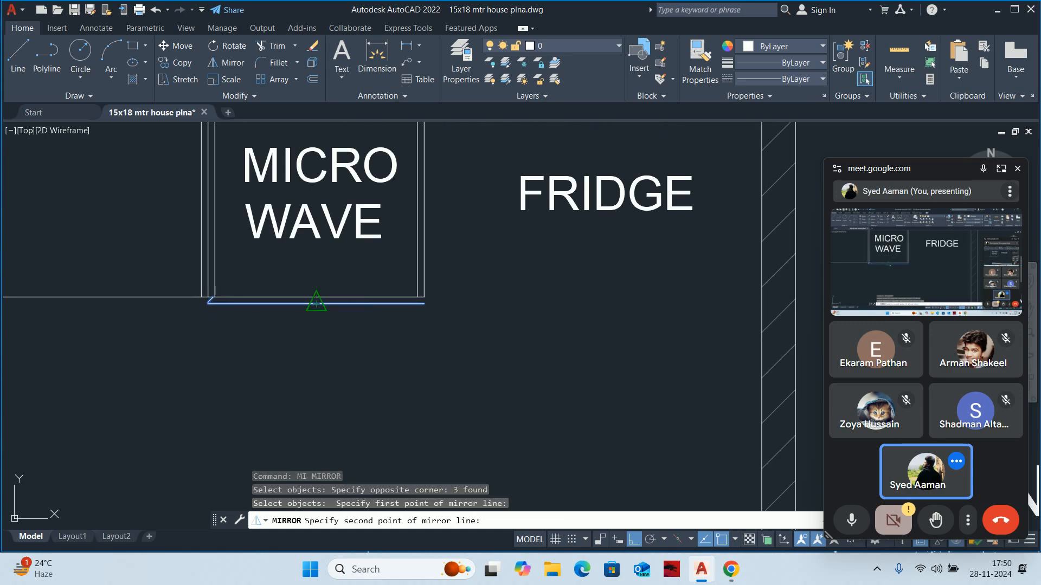
pyautogui.click(318, 398)
pyautogui.press('Return')
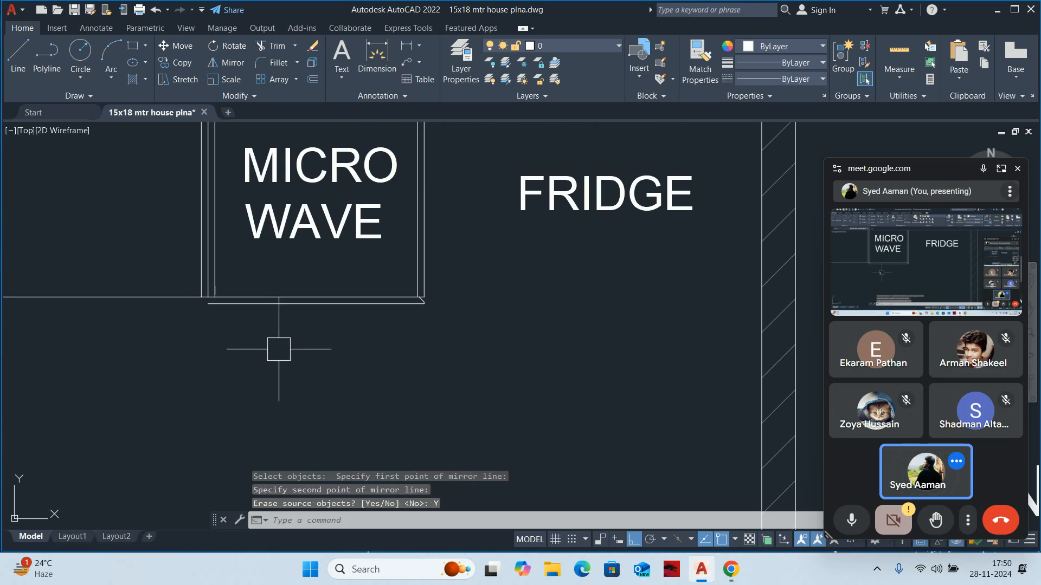
pyautogui.press('Escape')
pyautogui.press('Escape')
pyautogui.press('Escape')
# Extend the microwave unit's left side line down to the front panel's outer line
pyautogui.scroll(4, 187, 298)
pyautogui.scroll(2, 188, 298)
pyautogui.write('ex')
pyautogui.press('Return')
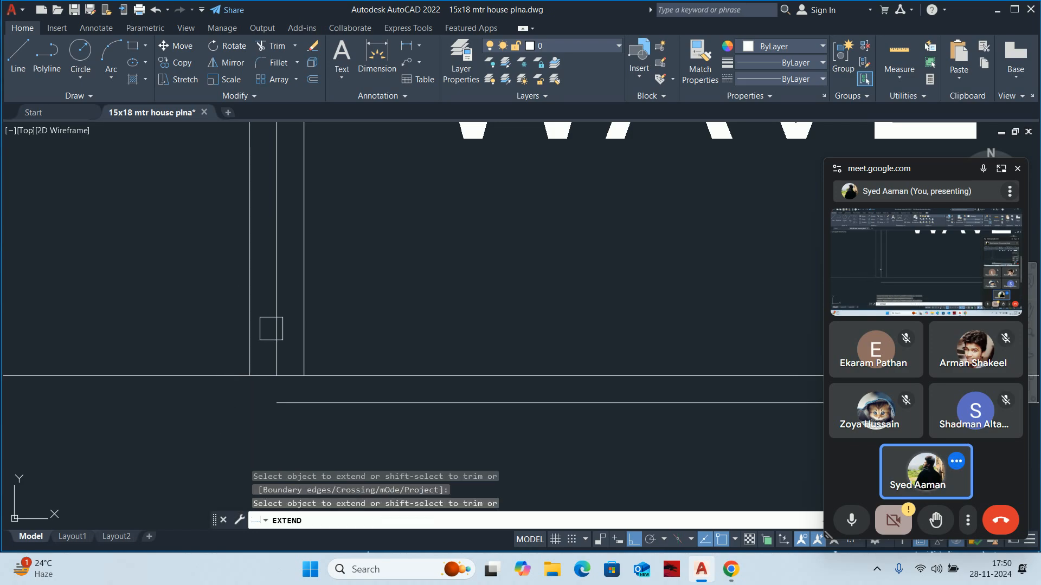
pyautogui.scroll(-3, 275, 337)
pyautogui.press('Escape')
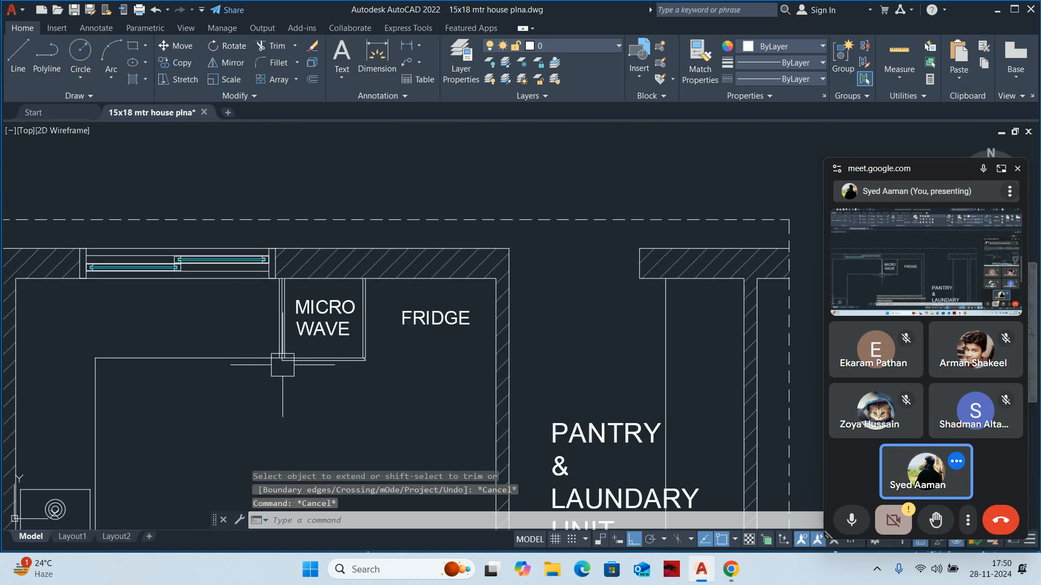
pyautogui.scroll(2, 265, 355)
pyautogui.scroll(-4, 265, 355)
pyautogui.press('Escape')
pyautogui.press('Escape')
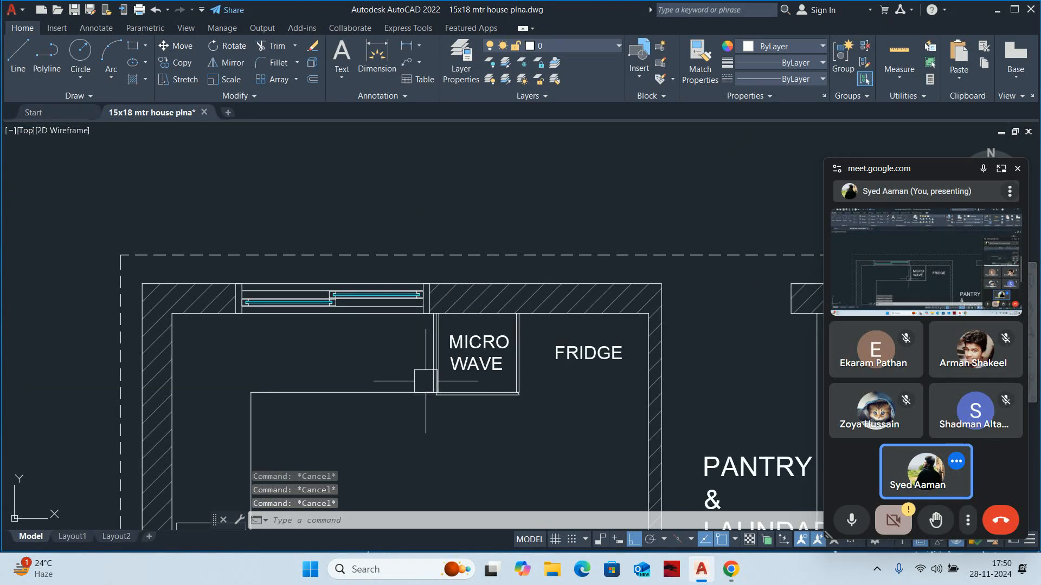
# Offset the left line of the panel beside the microwave unit 1200 to the left across the counter
pyautogui.scroll(2, 417, 372)
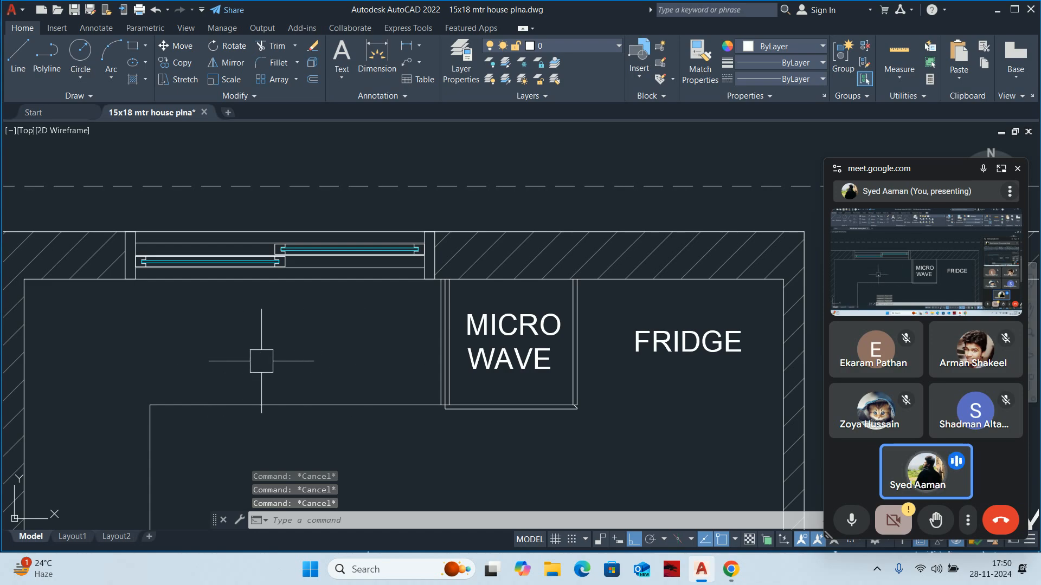
pyautogui.write('o')
pyautogui.press('Return')
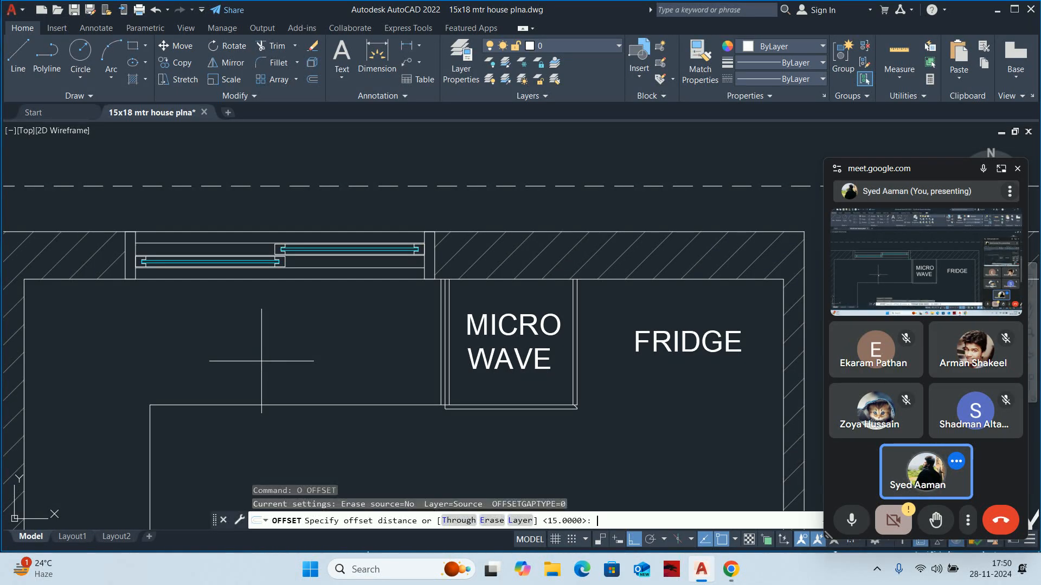
pyautogui.write('1200')
pyautogui.press('Return')
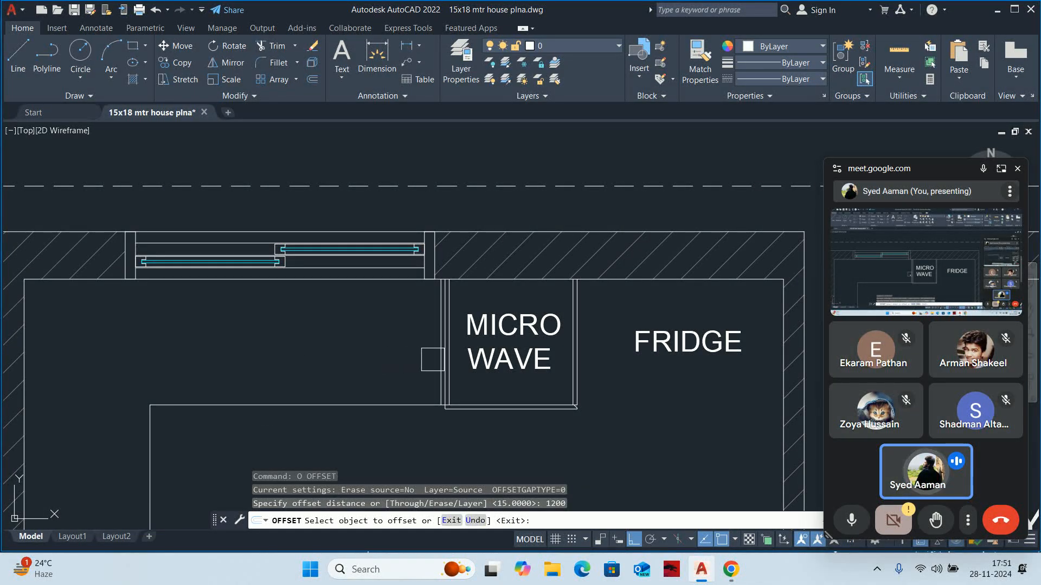
pyautogui.click(433, 359)
pyautogui.click(348, 353)
pyautogui.press('Escape')
# Offset the new counter division line 20 to the left to form a board panel
pyautogui.press('Return')
pyautogui.write('2')
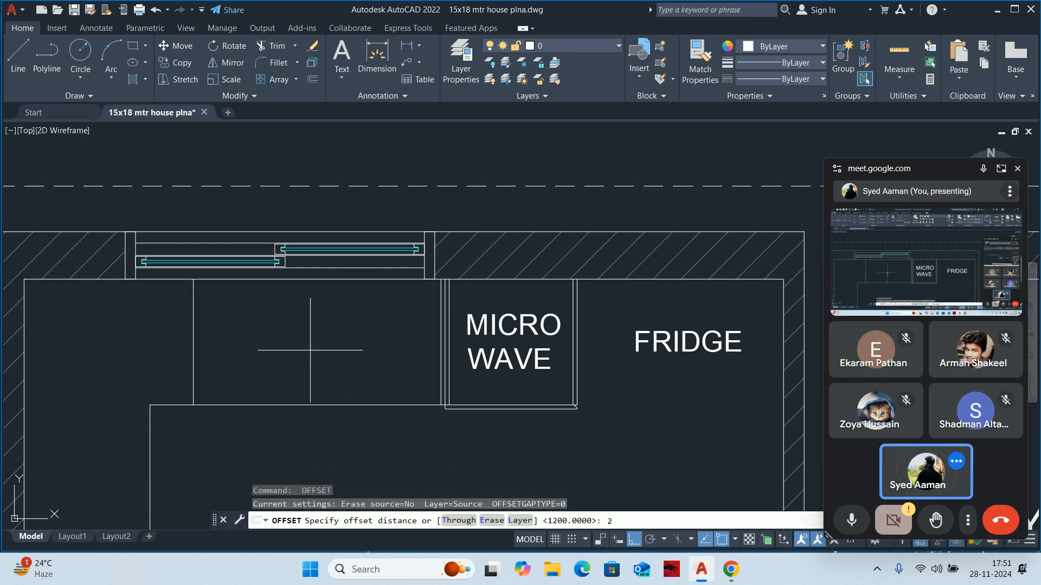
pyautogui.write('0')
pyautogui.press('Return')
pyautogui.click(193, 354)
pyautogui.click(163, 353)
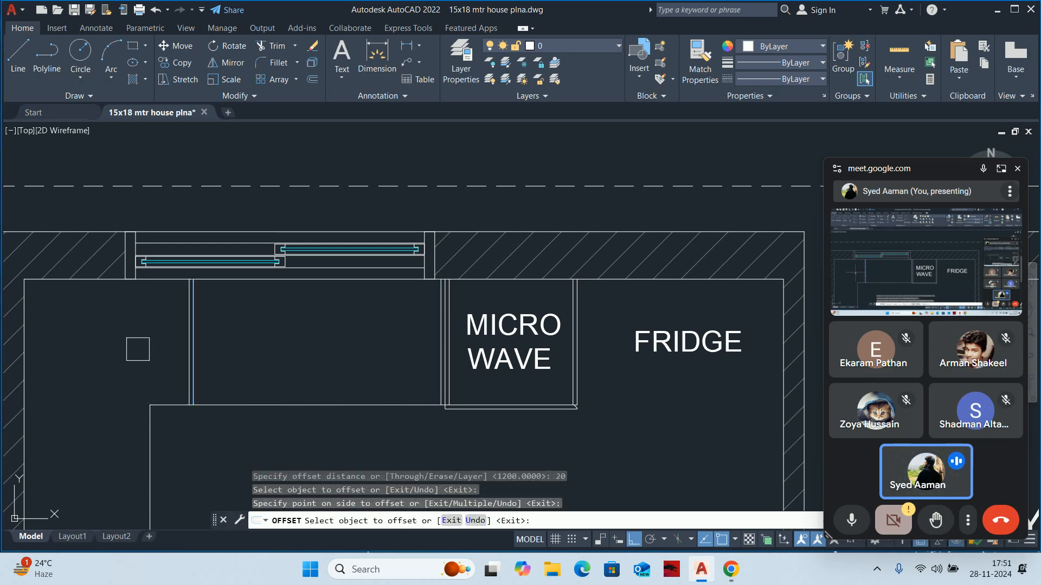
pyautogui.press('Escape')
pyautogui.press('Escape')
pyautogui.scroll(-2, 197, 354)
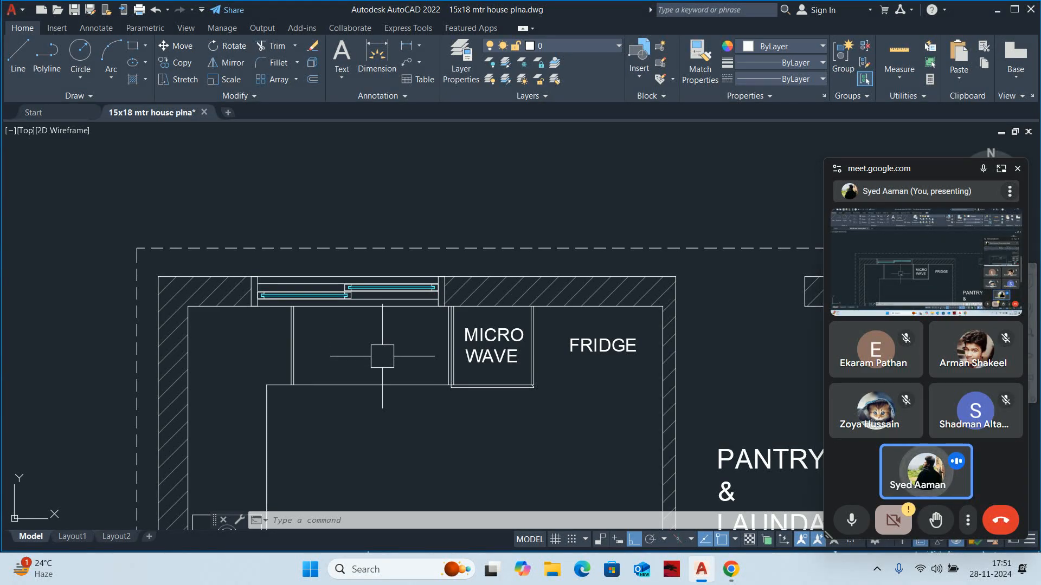
pyautogui.press('Escape')
pyautogui.press('Escape')
pyautogui.press('Escape')
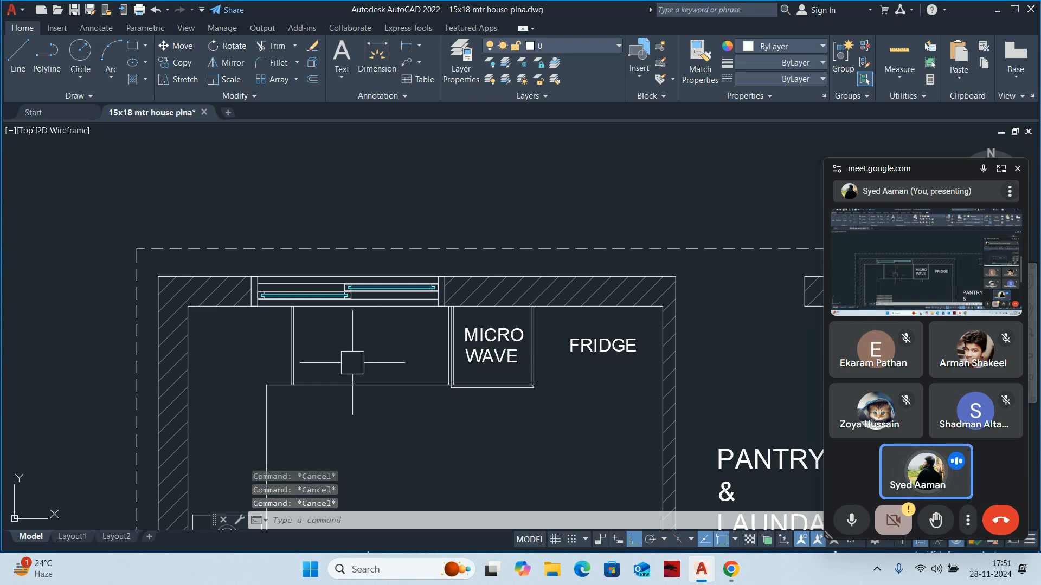
# Copy the MICRO WAVE label left into the new counter section and change the copy's text to RO
pyautogui.write('co')
pyautogui.press('Return')
pyautogui.click(496, 347)
pyautogui.press('Return')
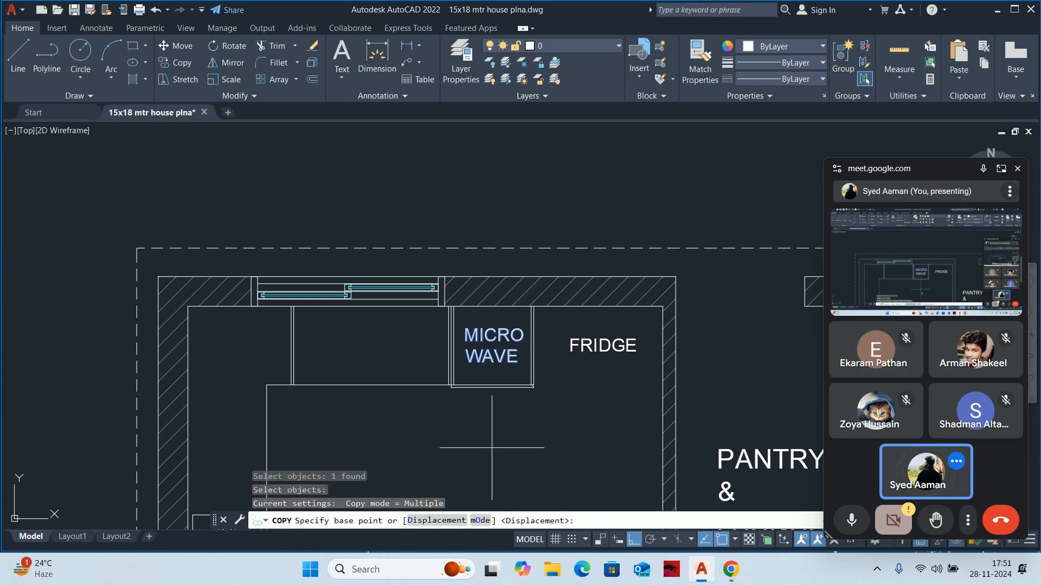
pyautogui.click(495, 454)
pyautogui.click(366, 453)
pyautogui.press('Escape')
pyautogui.press('Escape')
pyautogui.doubleClick(354, 337)
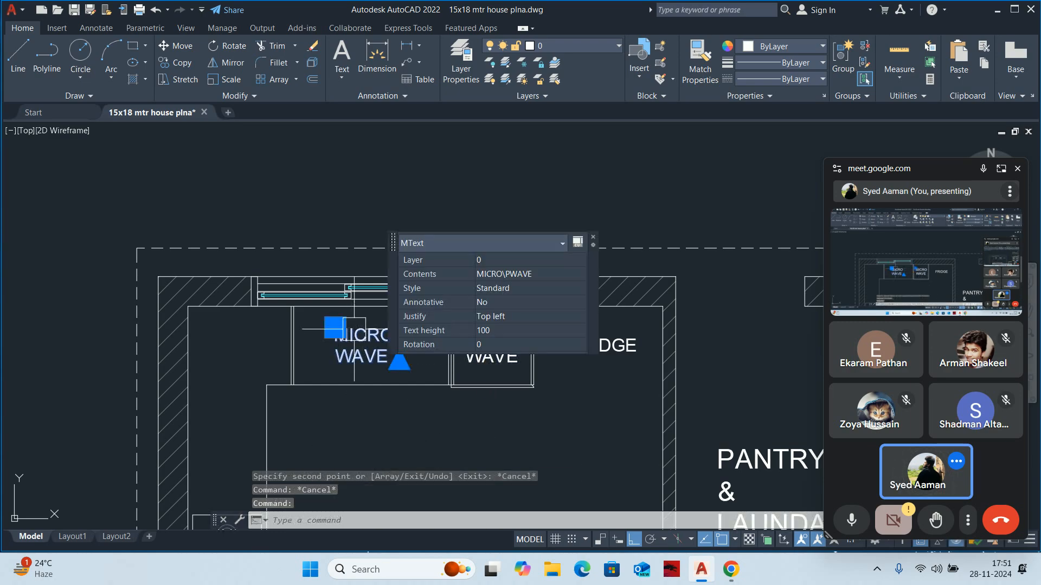
pyautogui.write('RO')
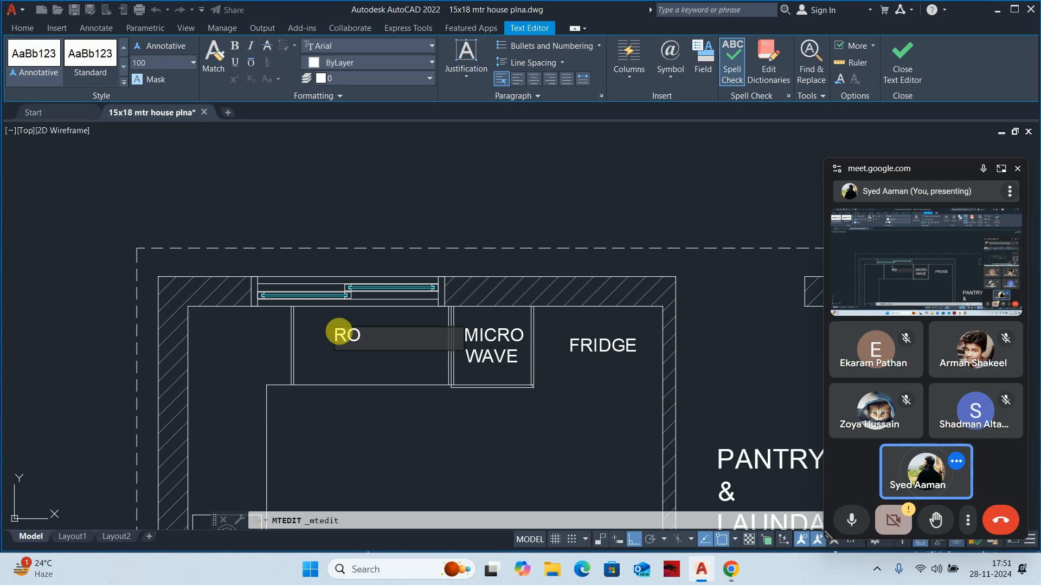
pyautogui.click(371, 454)
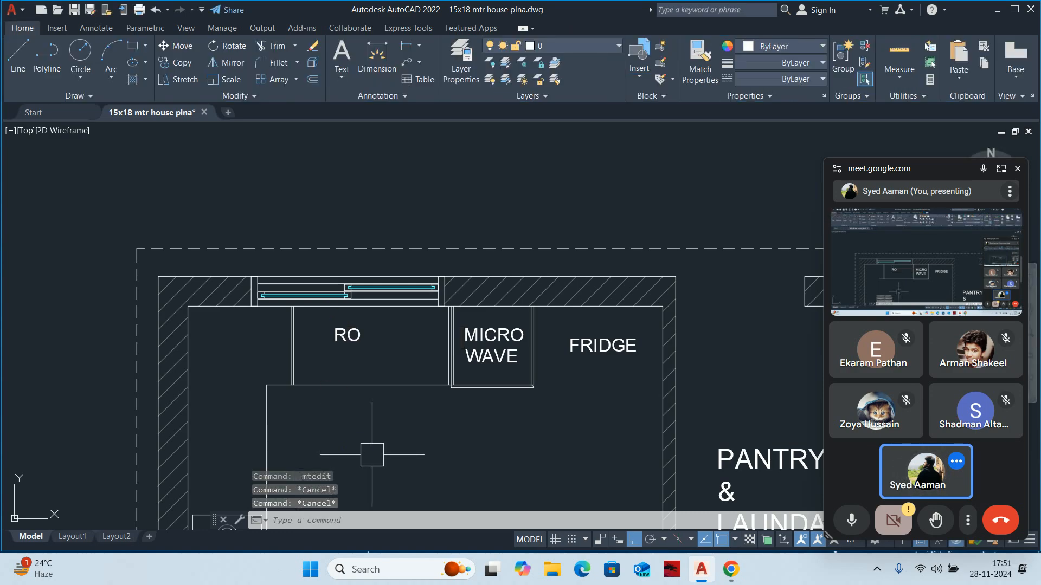
# Move the RO label right, next to the microwave unit
pyautogui.write('m')
pyautogui.press('Return')
pyautogui.click(349, 337)
pyautogui.press('Return')
pyautogui.click(367, 454)
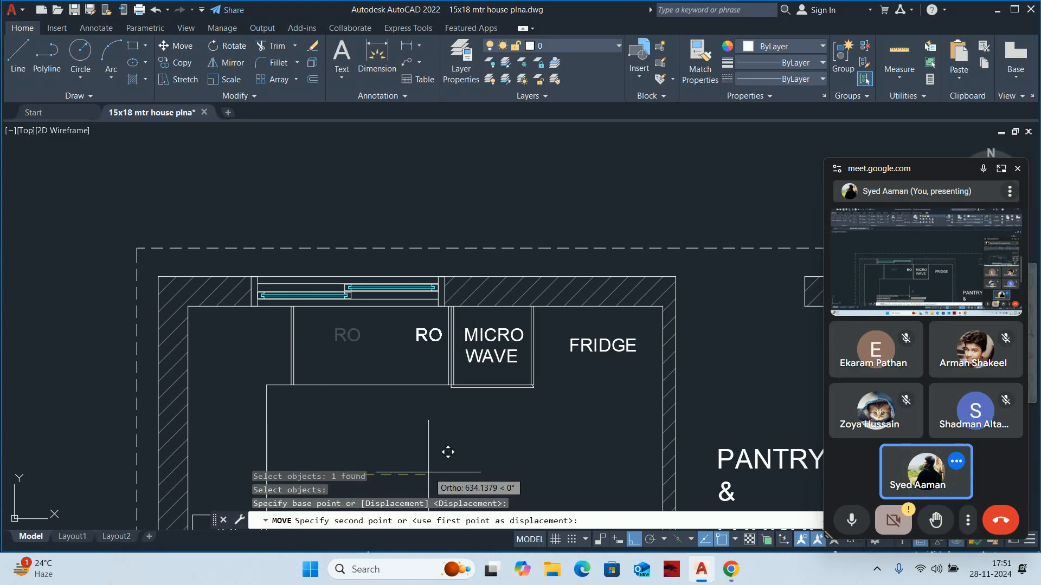
pyautogui.click(443, 453)
pyautogui.press('Return')
# Move the RO label slightly down within the counter section
pyautogui.click(414, 336)
pyautogui.press('Escape')
pyautogui.press('Escape')
pyautogui.press('Return')
pyautogui.scroll(4, 413, 336)
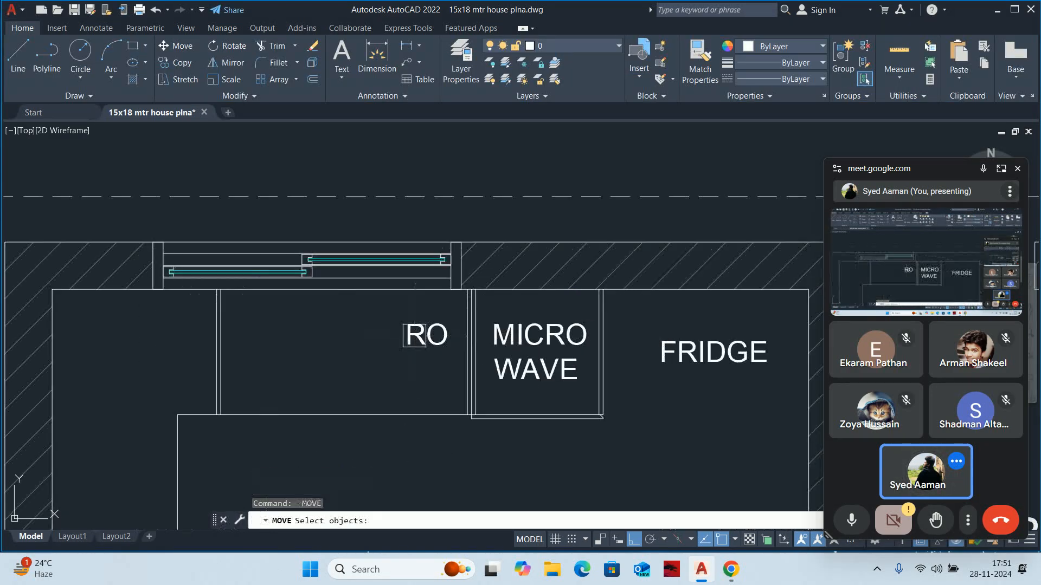
pyautogui.click(413, 335)
pyautogui.press('Return')
pyautogui.click(340, 329)
pyautogui.click(340, 352)
pyautogui.press('Escape')
pyautogui.press('Escape')
# Copy the RO label horizontally to the left part of the same counter section
pyautogui.write('c')
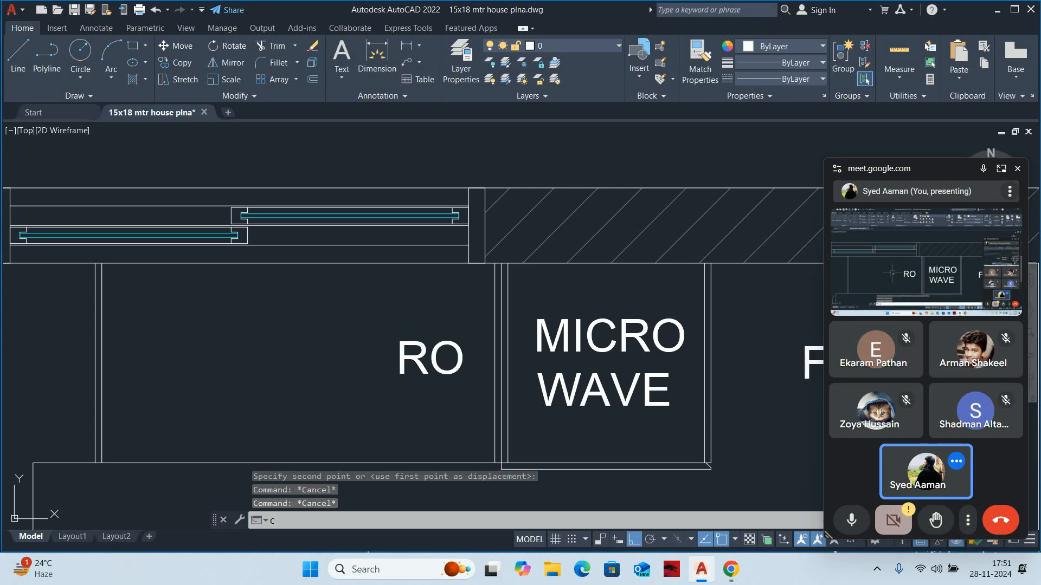
pyautogui.write('o')
pyautogui.press('Return')
pyautogui.click(412, 357)
pyautogui.press('Return')
pyautogui.click(430, 320)
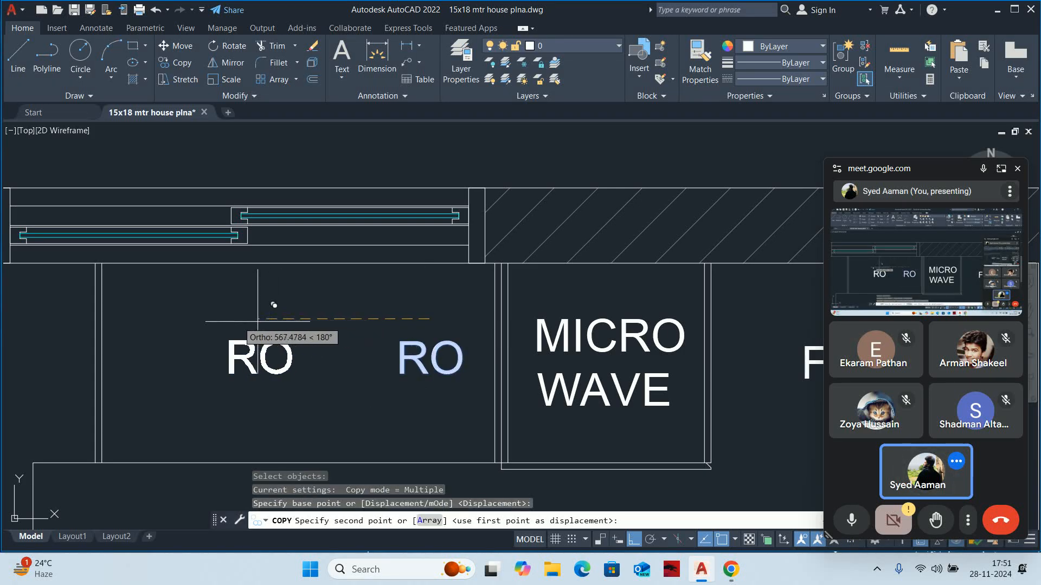
pyautogui.click(193, 322)
pyautogui.press('Escape')
# Place the RO label copy in the left part of the counter section and change its text to DUSTBIN
pyautogui.click(195, 349)
pyautogui.doubleClick(195, 349)
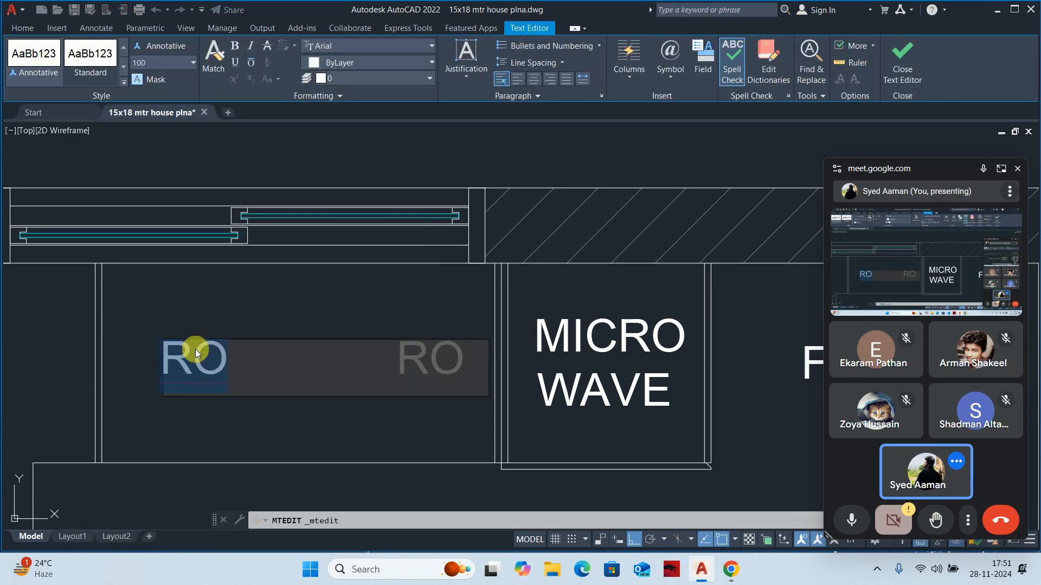
pyautogui.write('DUST')
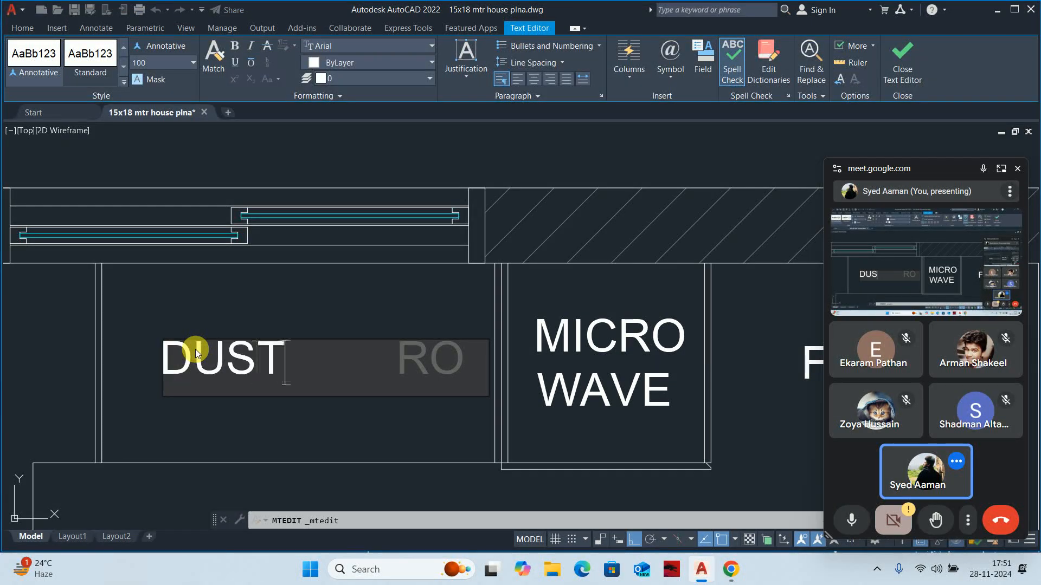
pyautogui.write('BIN')
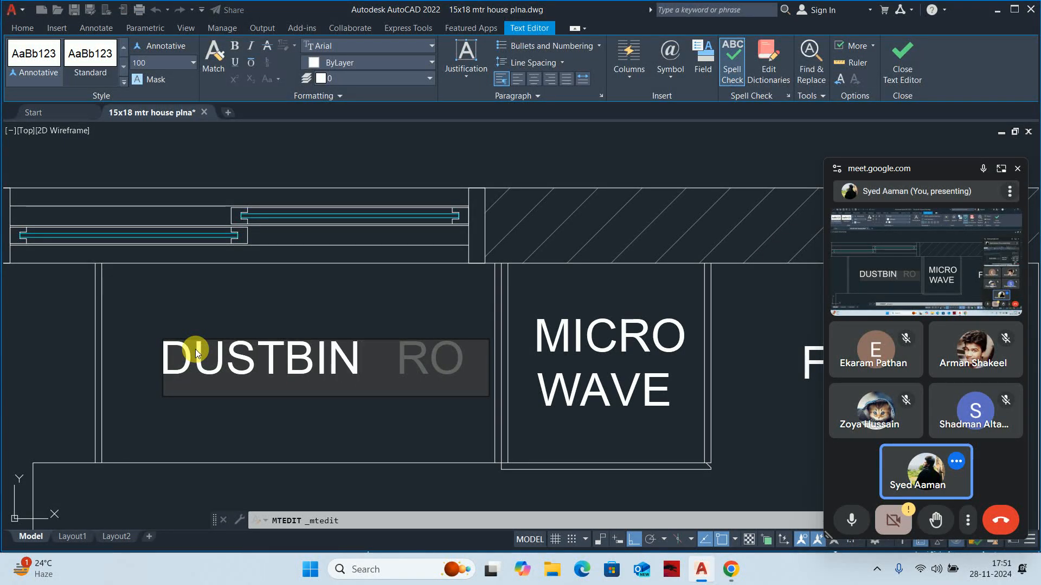
pyautogui.click(185, 422)
# Move the DUSTBIN label slightly left, away from the RO label
pyautogui.write('m')
pyautogui.press('Return')
pyautogui.click(287, 358)
pyautogui.press('Return')
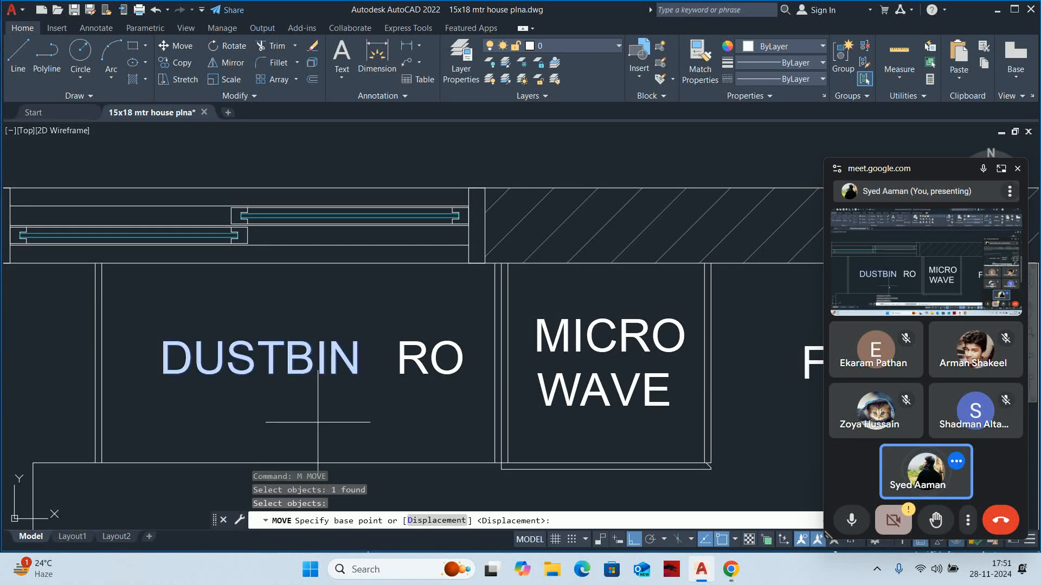
pyautogui.click(340, 407)
pyautogui.click(298, 406)
pyautogui.press('Escape')
# Measure the gap from the counter's inner corner to the panel left of the DUSTBIN label with a temporary linear dimension
pyautogui.scroll(-4, 289, 355)
pyautogui.scroll(-1, 288, 355)
pyautogui.press('Escape')
pyautogui.moveTo(293, 355); pyautogui.dragTo(365, 351, button='middle')
pyautogui.press('Escape')
pyautogui.scroll(1, 403, 301)
pyautogui.scroll(2, 401, 300)
pyautogui.write('DLI')
pyautogui.press('Return')
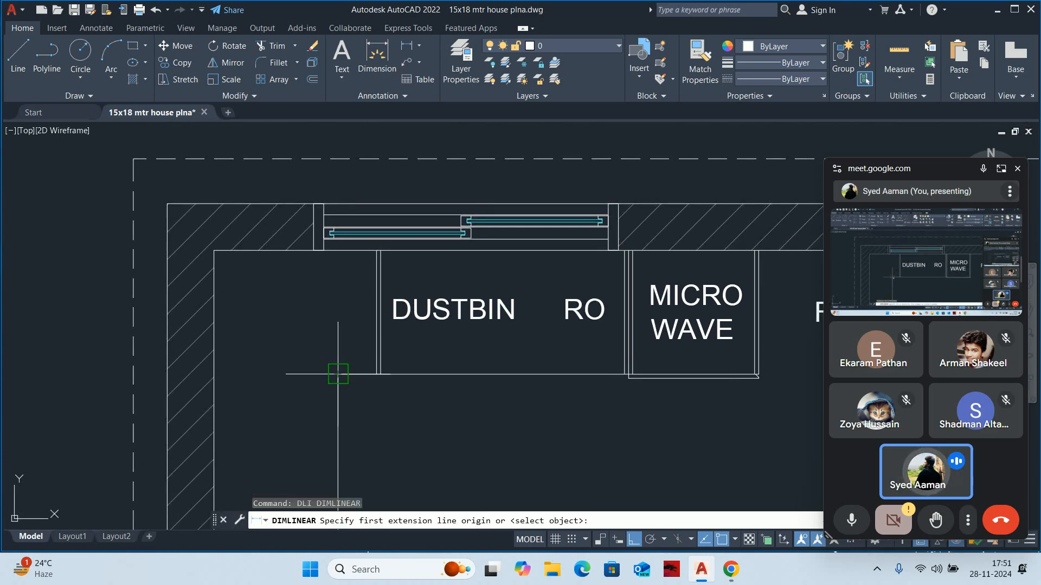
pyautogui.click(337, 374)
pyautogui.click(379, 375)
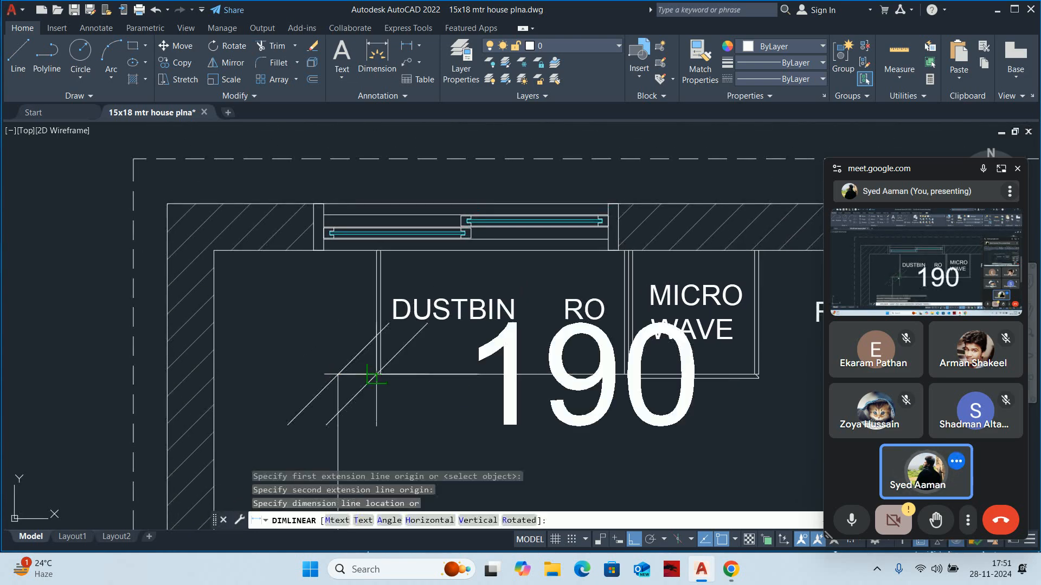
pyautogui.scroll(-4, 374, 374)
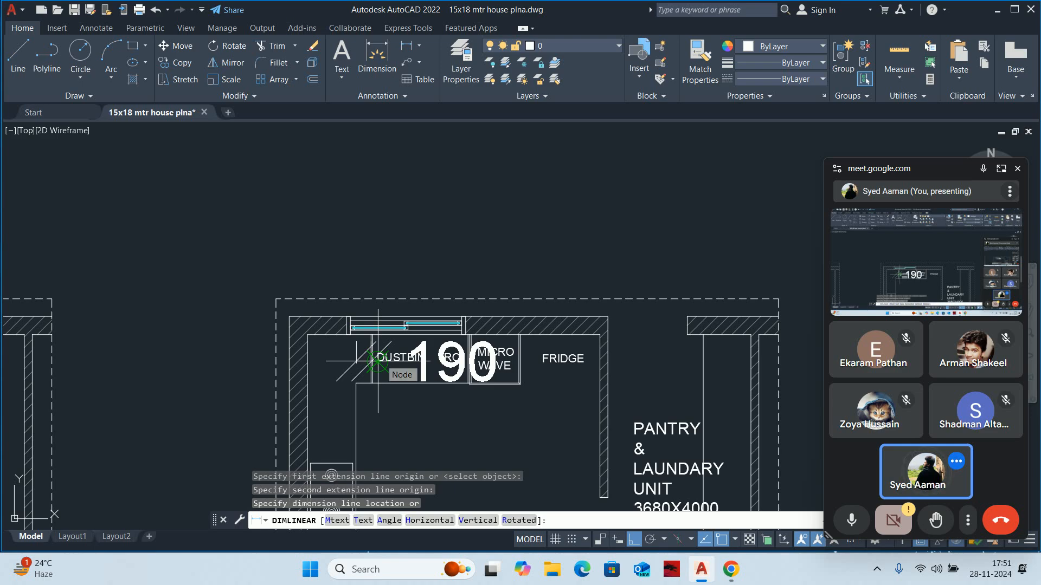
pyautogui.press('Escape')
pyautogui.press('Escape')
pyautogui.press('Escape')
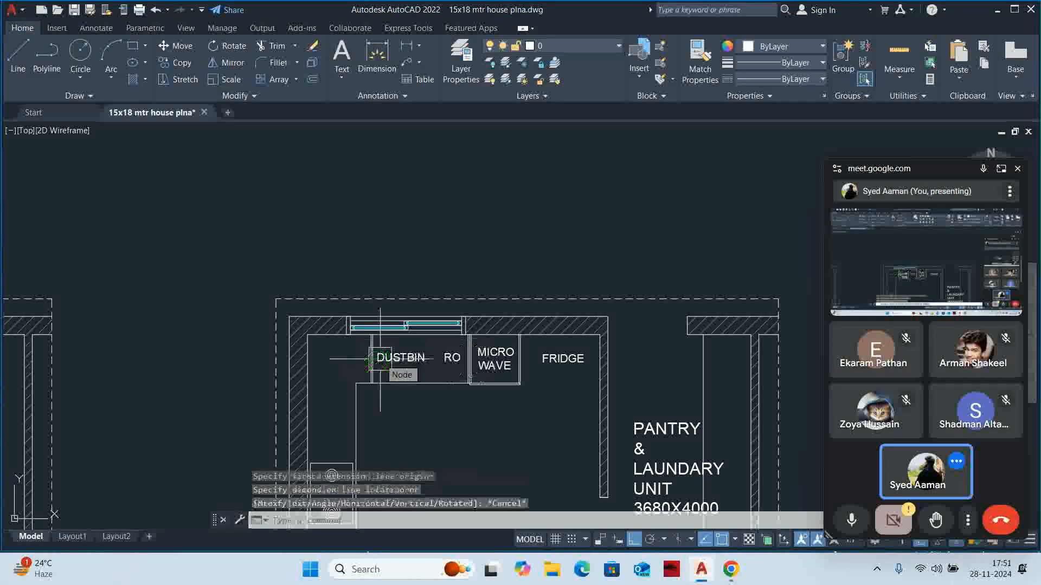
pyautogui.scroll(2, 379, 361)
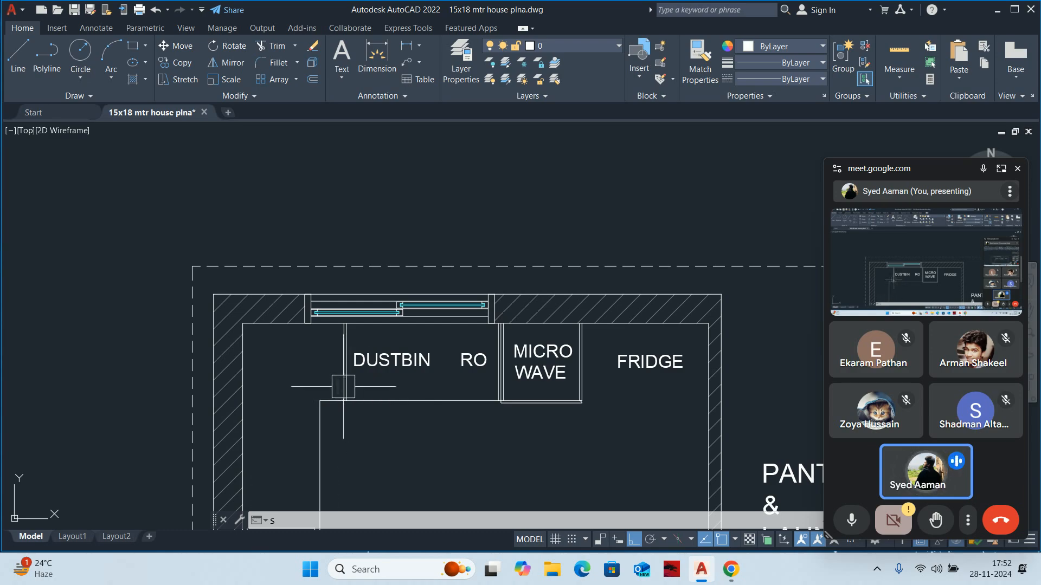
pyautogui.scroll(4, 344, 387)
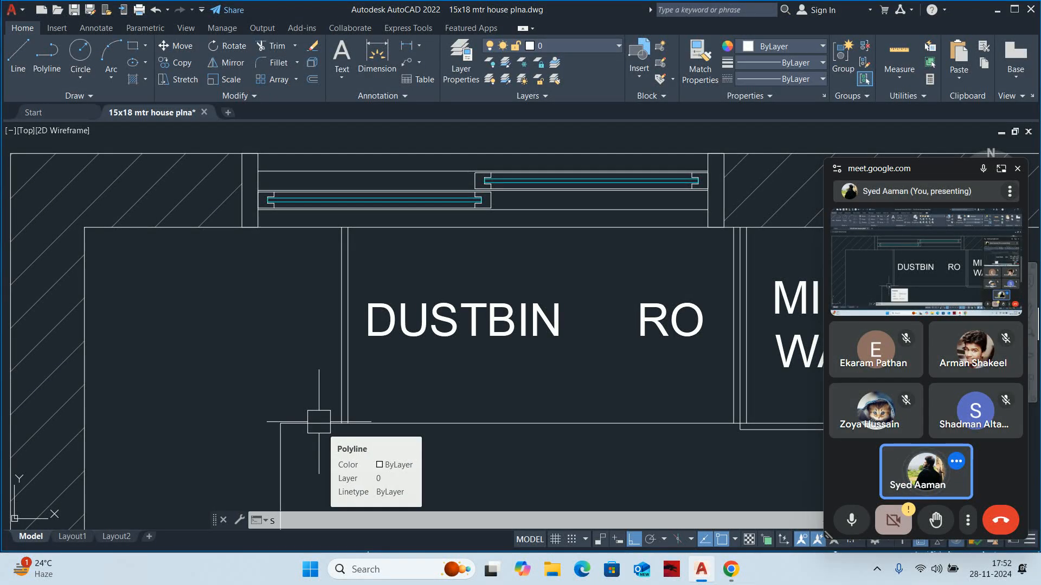
pyautogui.write('L')
pyautogui.press('Return')
pyautogui.press('Escape')
pyautogui.press('Escape')
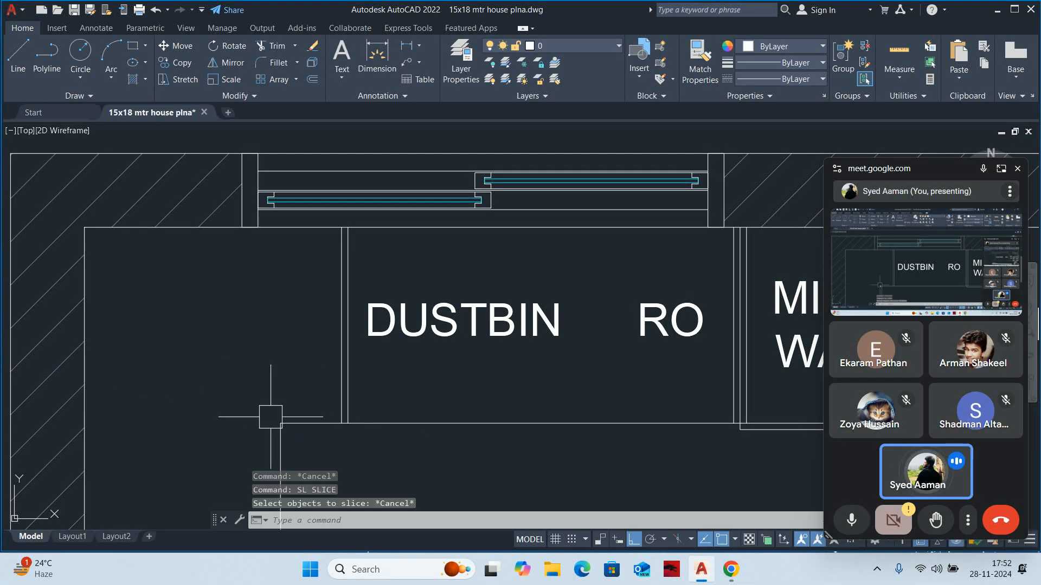
# Draw a vertical line from the counter's inner corner up to the window wall, left of the DUSTBIN section
pyautogui.write('L')
pyautogui.press('Return')
pyautogui.click(280, 423)
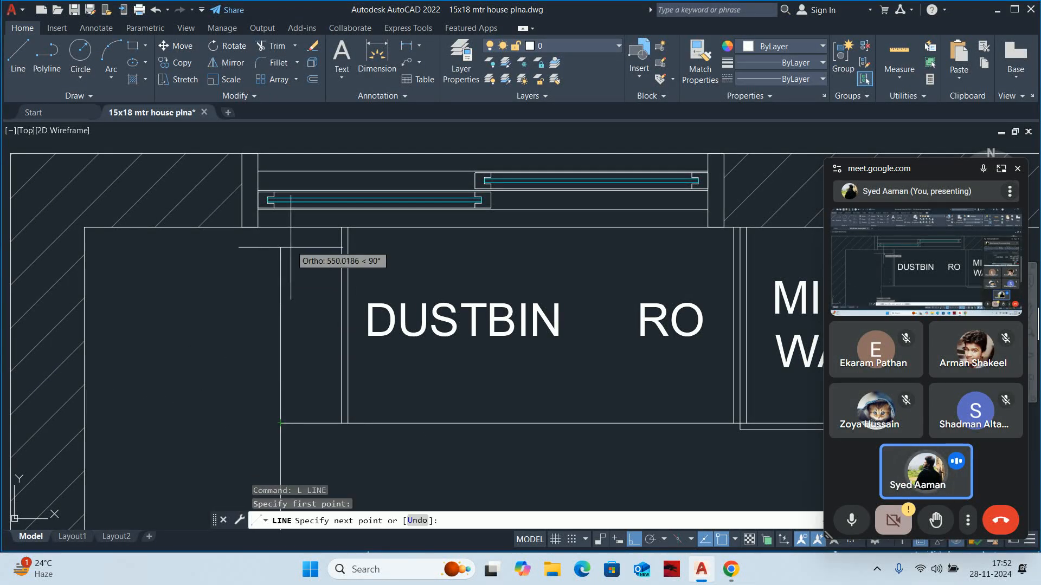
pyautogui.click(280, 228)
pyautogui.press('Escape')
pyautogui.press('Escape')
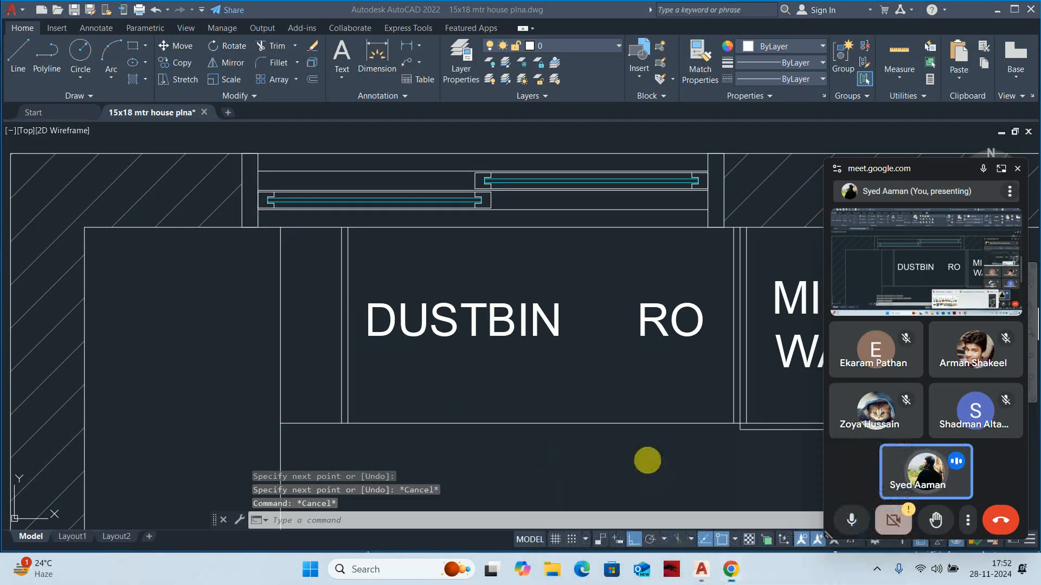
# Switch to Chrome, search Pinterest for MAGIC CORNER to view corner cabinet examples, and return to the AutoCAD drawing
pyautogui.click(647, 460)
pyautogui.click(682, 14)
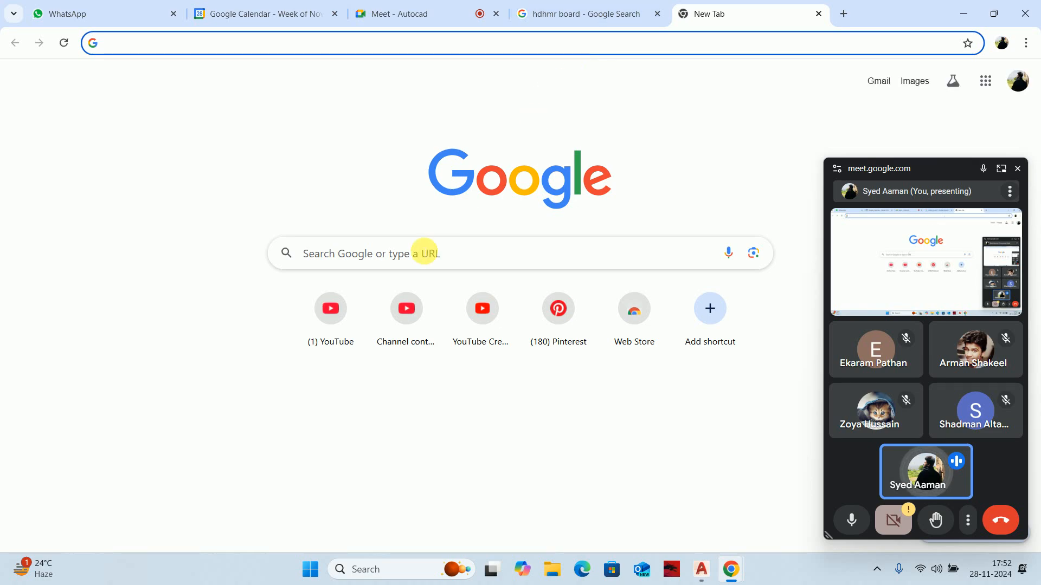
pyautogui.click(550, 313)
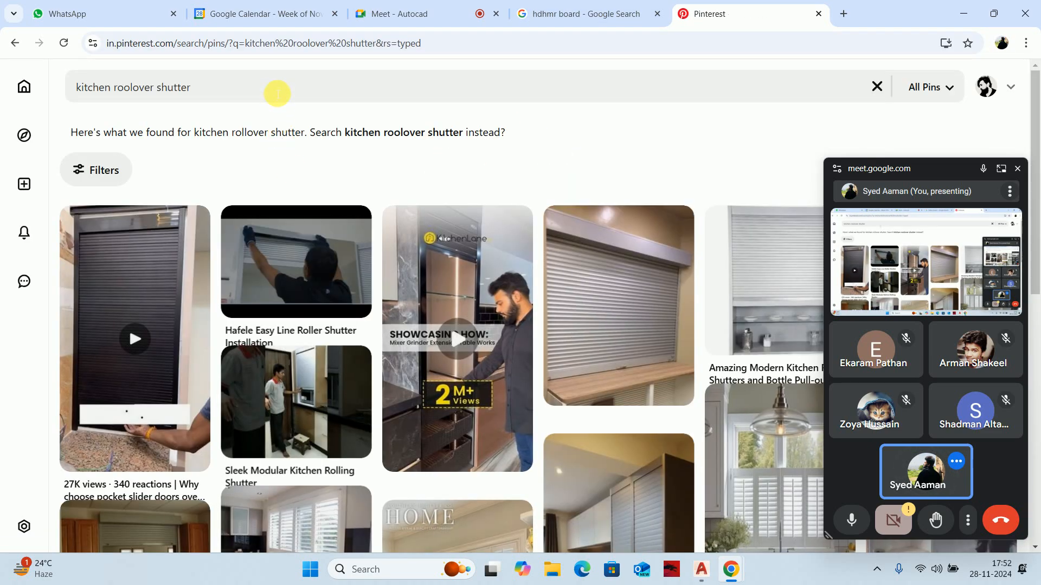
pyautogui.click(277, 93)
pyautogui.hotkey('ctrl', 'a')
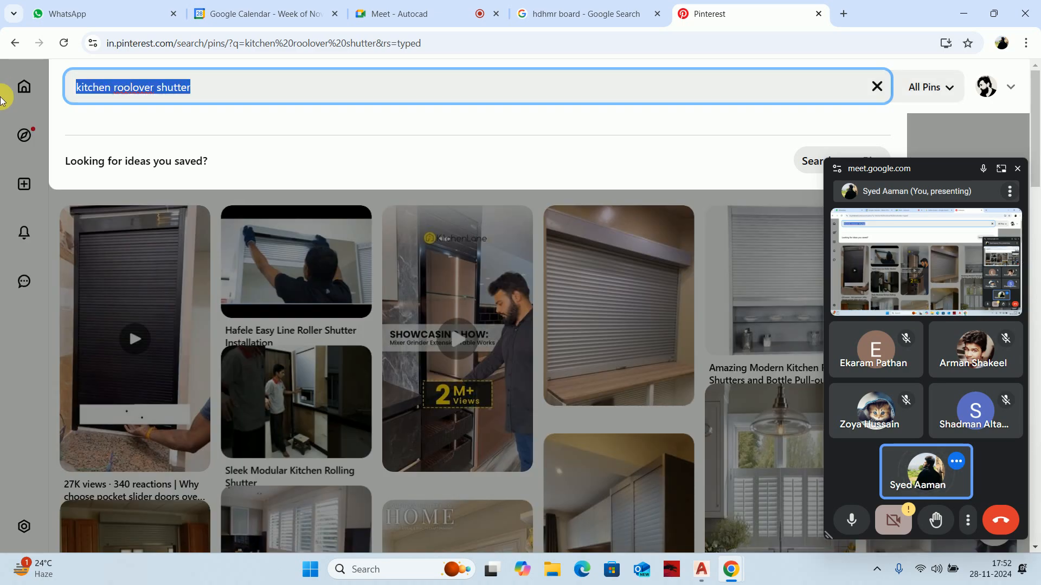
pyautogui.write('MA')
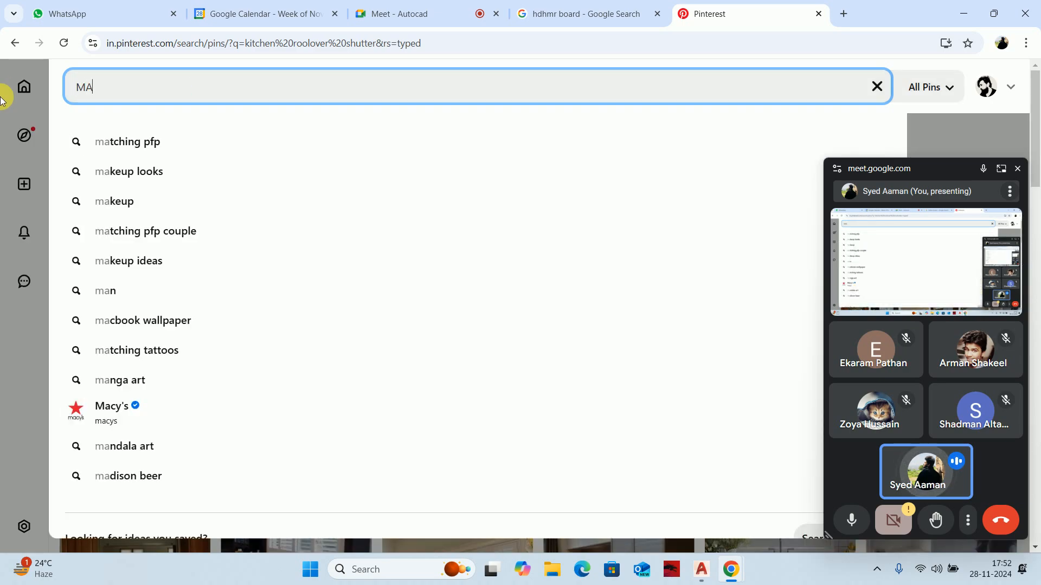
pyautogui.write('GIC COR')
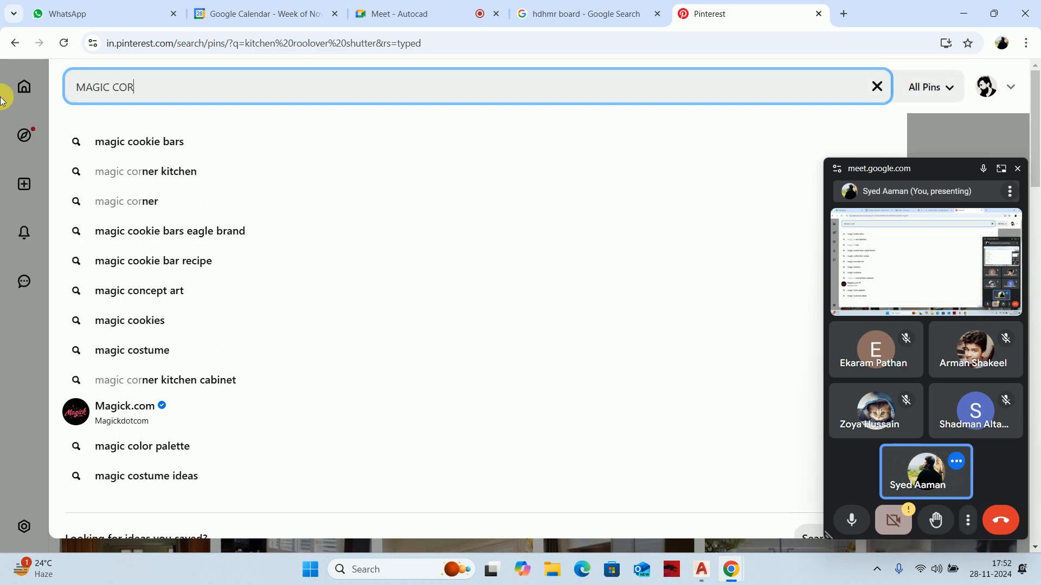
pyautogui.write('NER')
pyautogui.press('Return')
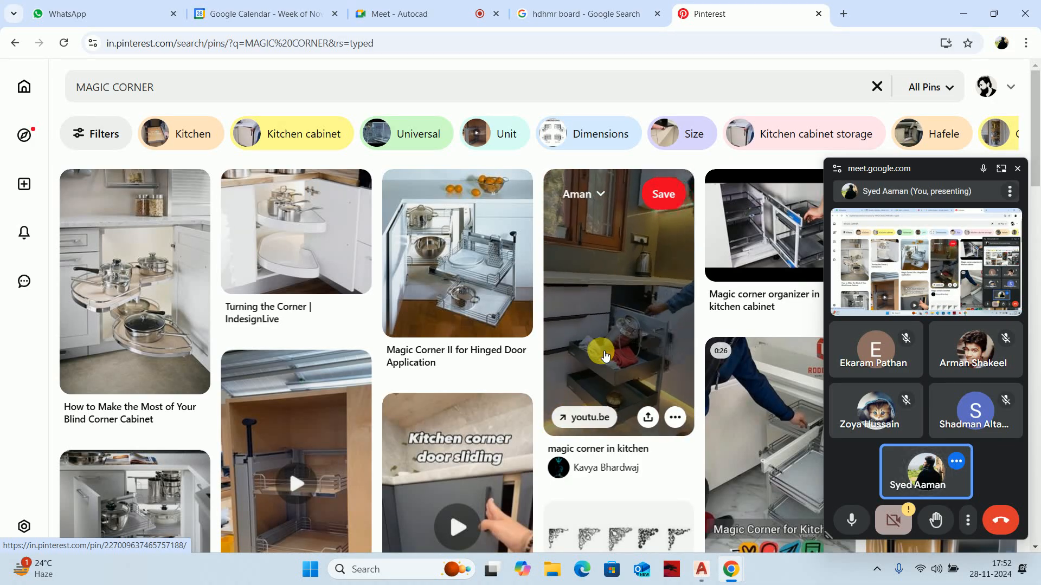
pyautogui.click(974, 8)
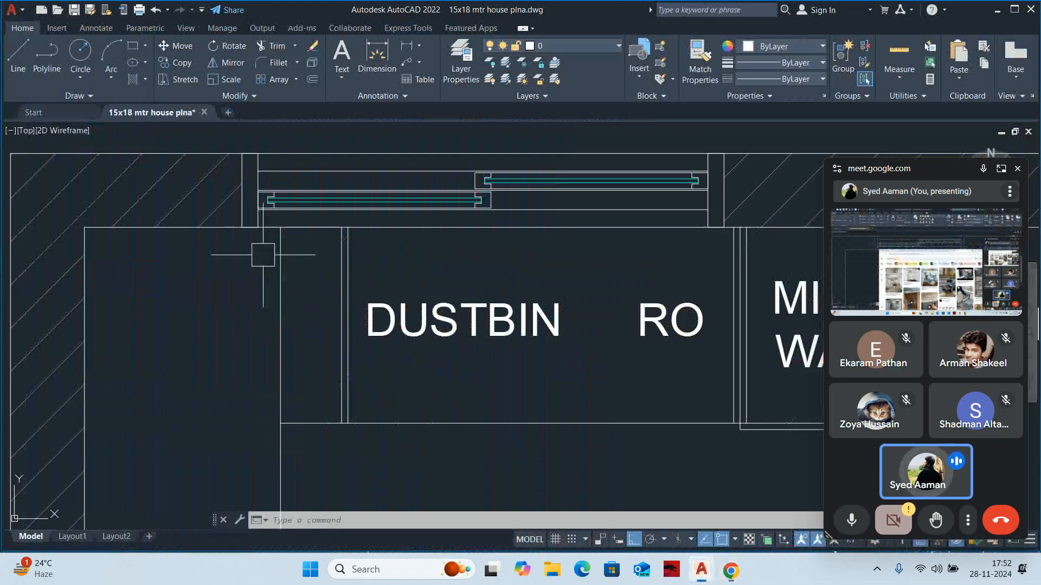
# Offset the new vertical corner line 20 mm to the right to form a board panel
pyautogui.scroll(-2, 207, 261)
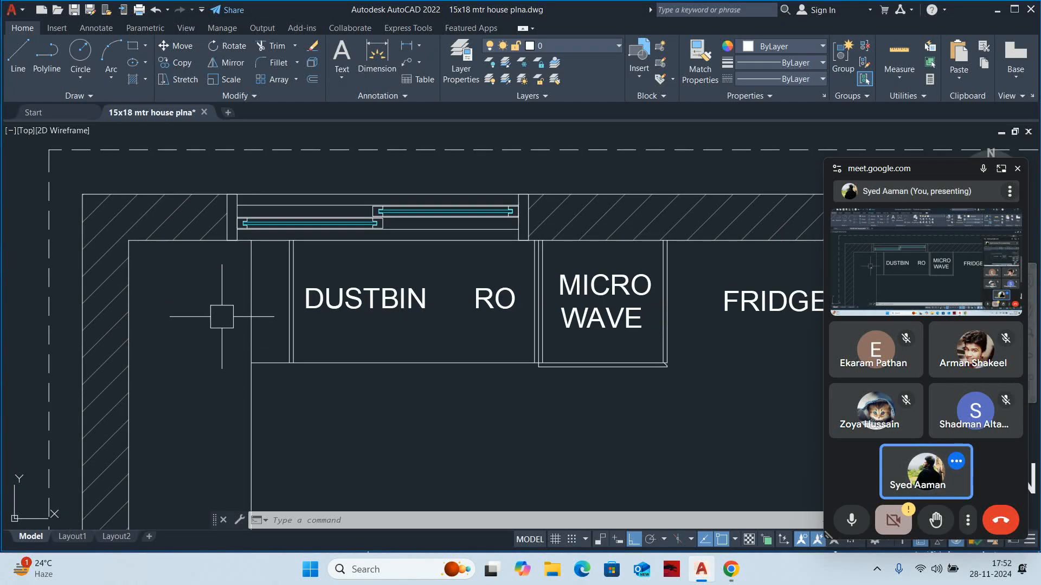
pyautogui.press('Escape')
pyautogui.press('Escape')
pyautogui.write('O')
pyautogui.press('Return')
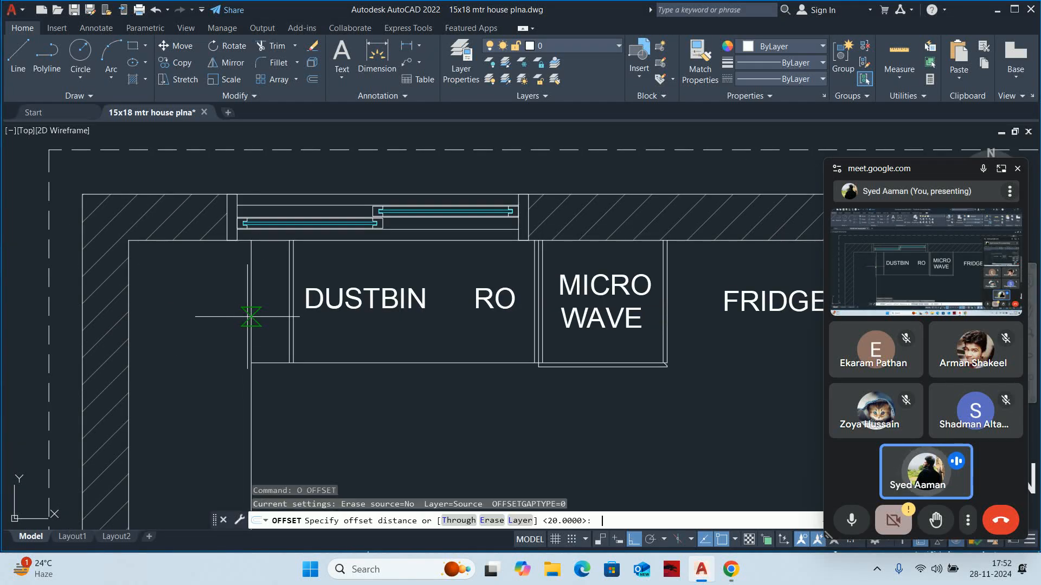
pyautogui.write('20')
pyautogui.press('Return')
pyautogui.click(251, 307)
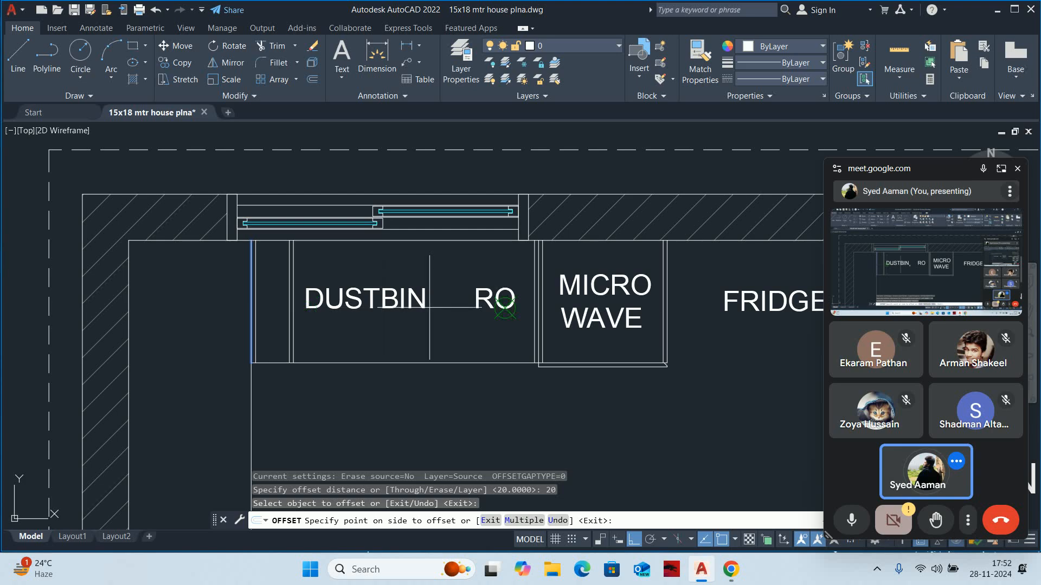
pyautogui.click(353, 302)
pyautogui.press('Escape')
pyautogui.press('Escape')
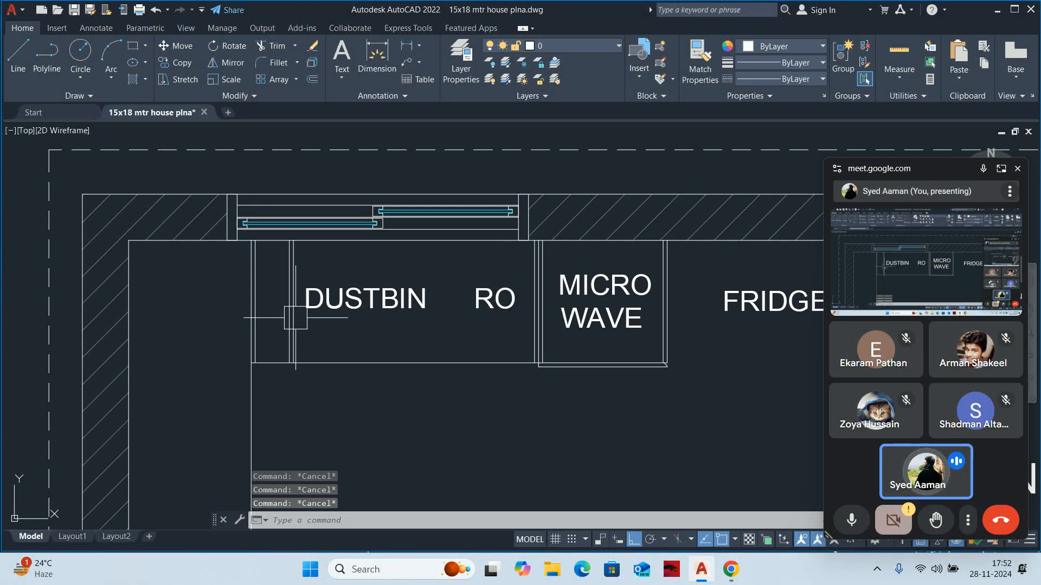
# Offset the corner panel's right-hand line a further 20 mm toward the DUSTBIN section
pyautogui.write('O')
pyautogui.press('Return')
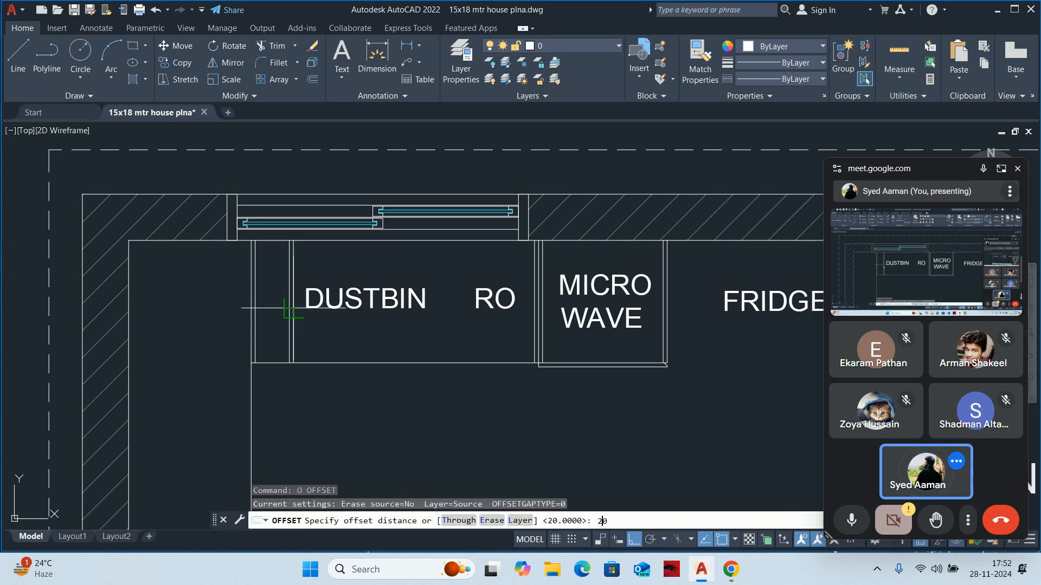
pyautogui.press('Return')
pyautogui.scroll(4, 255, 322)
pyautogui.click(239, 343)
pyautogui.click(288, 340)
pyautogui.press('Escape')
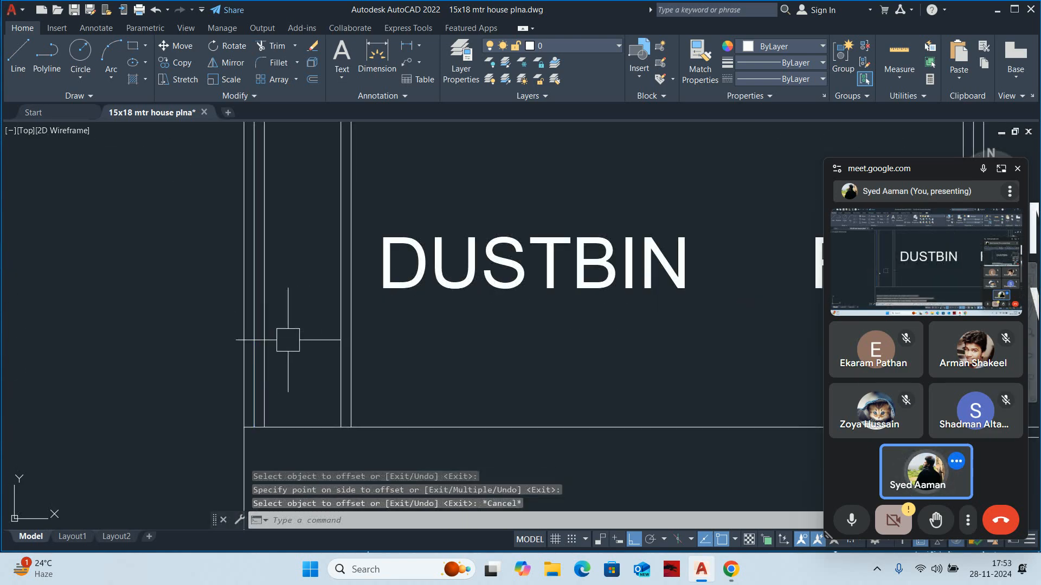
# Offset the counter's front edge polyline 20 mm inward, toward the wall
pyautogui.scroll(4, 252, 428)
pyautogui.write('o')
pyautogui.press('Return')
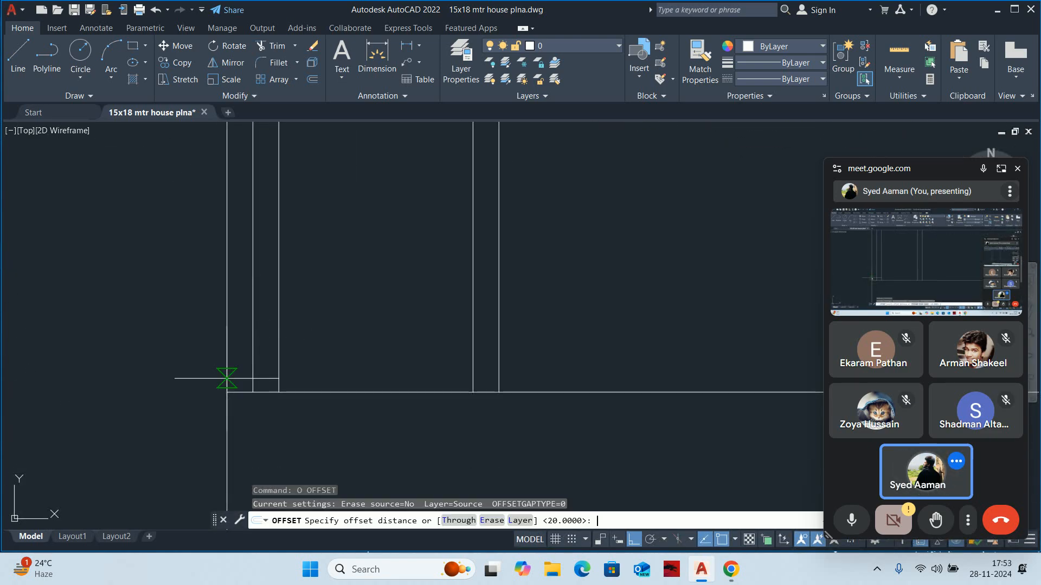
pyautogui.press('Return')
pyautogui.click(273, 392)
pyautogui.click(327, 346)
pyautogui.press('Escape')
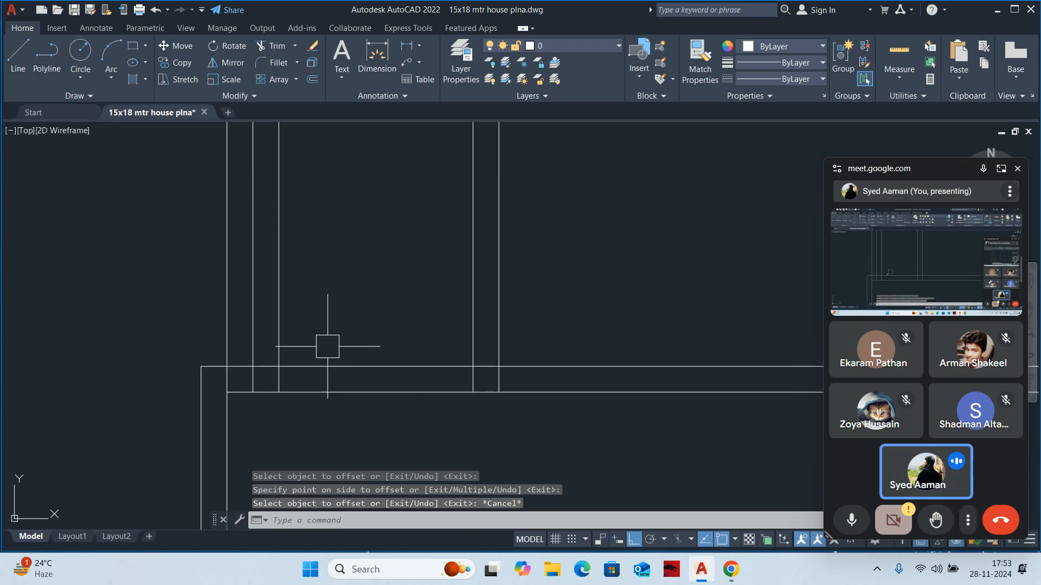
# Trim the offset lines to leave a small 20 mm square against the foot of the corner panel
pyautogui.scroll(3, 309, 358)
pyautogui.press('Escape')
pyautogui.press('Escape')
pyautogui.write('tr')
pyautogui.press('Return')
pyautogui.scroll(2, 260, 393)
pyautogui.moveTo(260, 393)
pyautogui.mouseDown(button='middle')
pyautogui.moveTo(514, 360)
pyautogui.moveTo(664, 305)
pyautogui.mouseUp(button='middle')
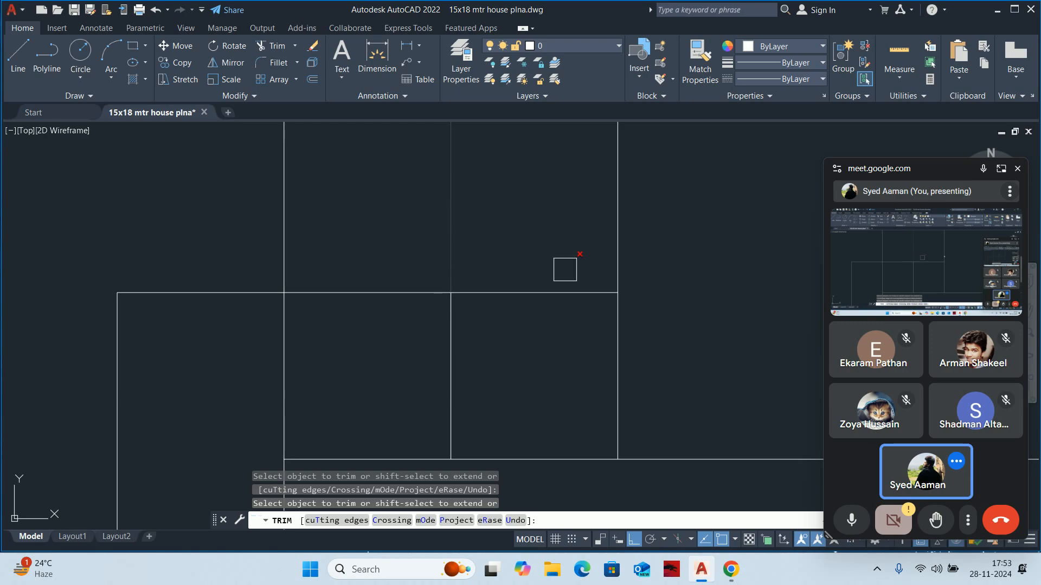
pyautogui.moveTo(81, 296)
pyautogui.mouseDown()
pyautogui.moveTo(125, 295)
pyautogui.moveTo(193, 320)
pyautogui.mouseUp()
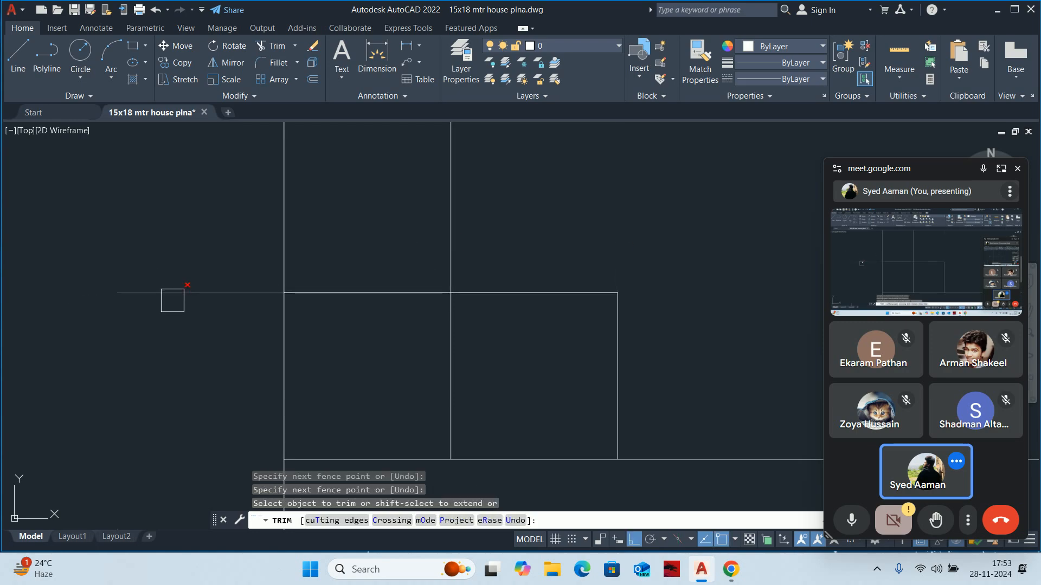
pyautogui.click(172, 298)
pyautogui.click(326, 293)
pyautogui.press('Escape')
pyautogui.press('Escape')
pyautogui.press('Escape')
pyautogui.scroll(-6, 326, 272)
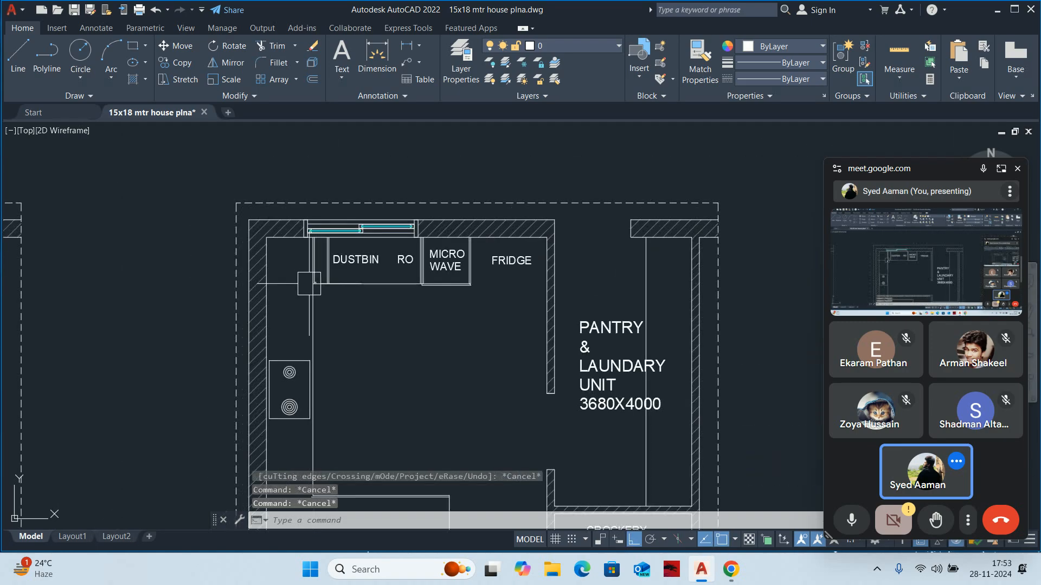
# Delete the leftover piece of the offset polyline along the lower counter's edge
pyautogui.scroll(4, 271, 411)
pyautogui.moveTo(271, 411); pyautogui.dragTo(226, 216, button='middle')
pyautogui.click(235, 187)
pyautogui.click(191, 185)
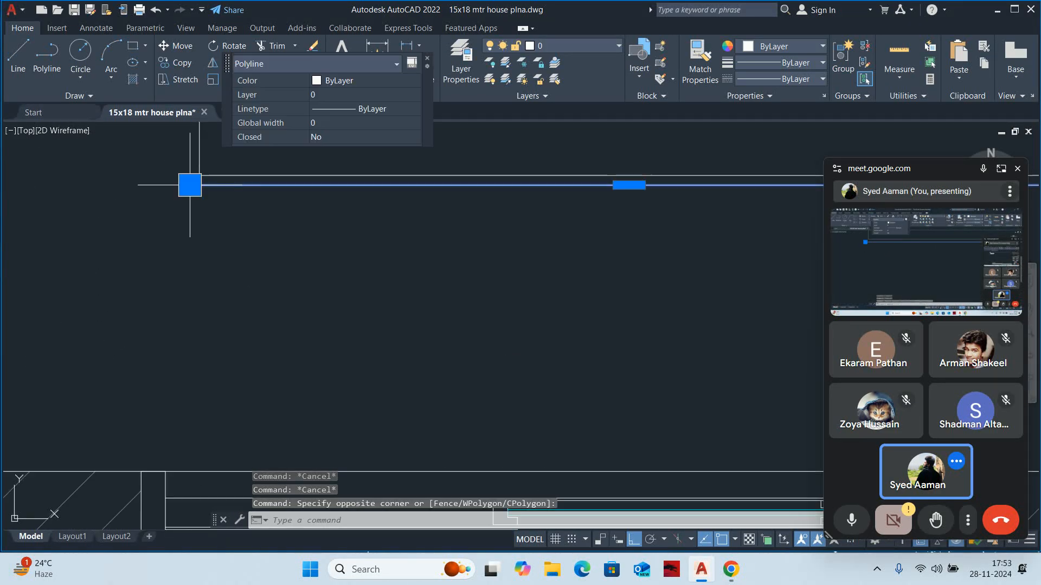
pyautogui.scroll(-3, 191, 184)
pyautogui.press('Delete')
# Draw a vertical line from the small square's upper corner at the corner panel's foot up to the wall
pyautogui.moveTo(228, 261)
pyautogui.mouseDown(button='middle')
pyautogui.moveTo(240, 204)
pyautogui.moveTo(385, 407)
pyautogui.mouseUp(button='middle')
pyautogui.scroll(5, 358, 314)
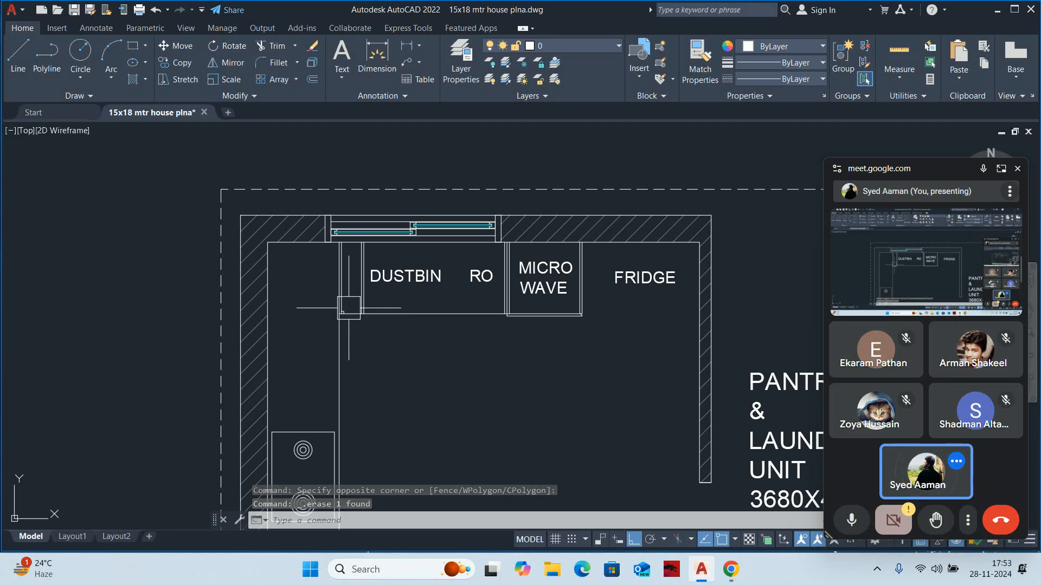
pyautogui.scroll(5, 349, 301)
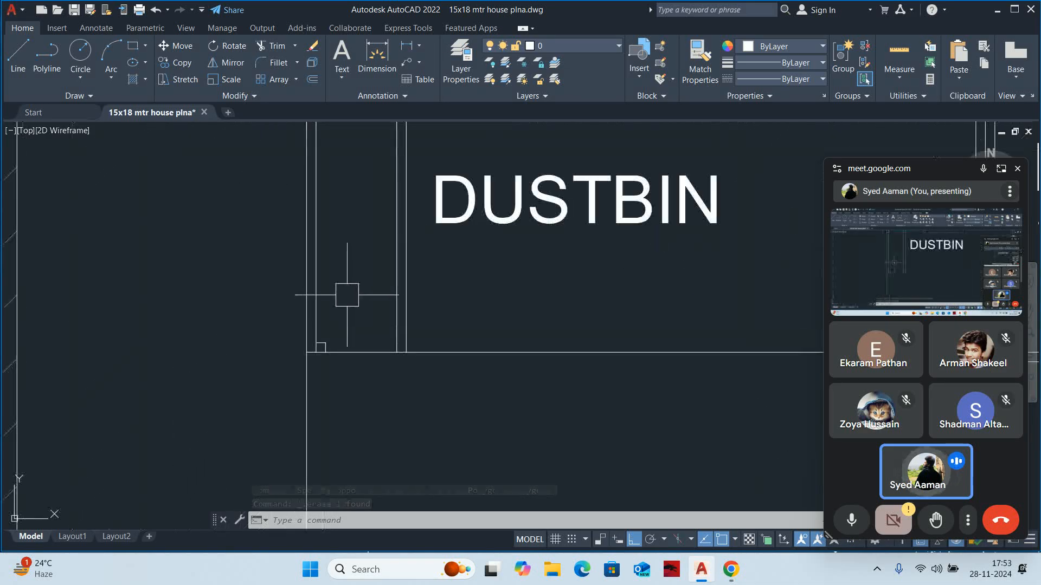
pyautogui.moveTo(347, 295); pyautogui.dragTo(344, 313, button='middle')
pyautogui.press('Escape')
pyautogui.press('Escape')
pyautogui.press('Escape')
pyautogui.write('l')
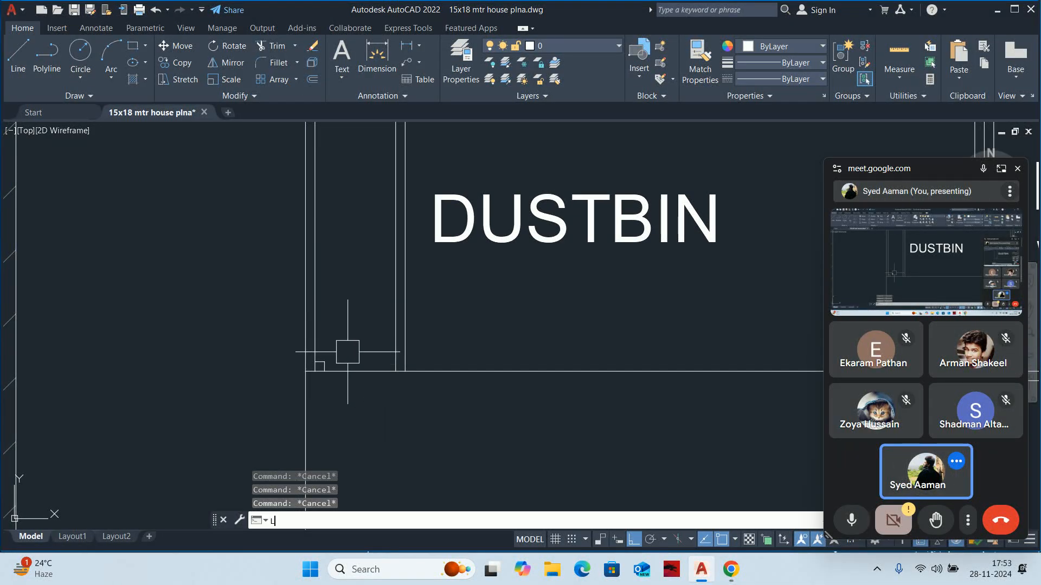
pyautogui.press('Return')
pyautogui.click(324, 362)
pyautogui.moveTo(322, 203); pyautogui.dragTo(314, 244, button='middle')
pyautogui.press('Escape')
pyautogui.press('Escape')
pyautogui.press('Escape')
pyautogui.scroll(-2, 343, 343)
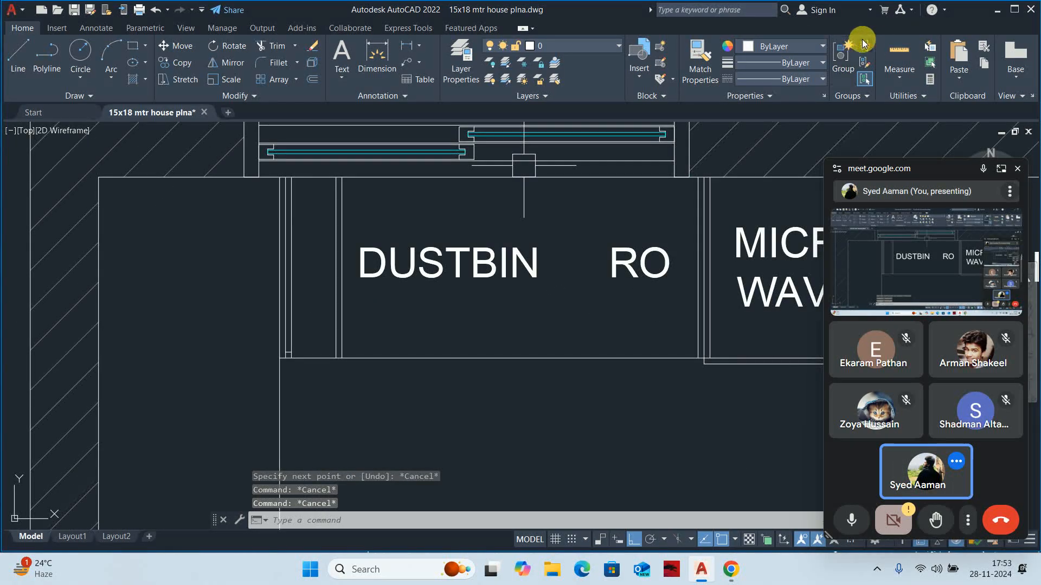
# Measure the compartment beside the corner panel and the adjoining DUSTBIN and RO section
pyautogui.click(899, 54)
pyautogui.scroll(5, 386, 229)
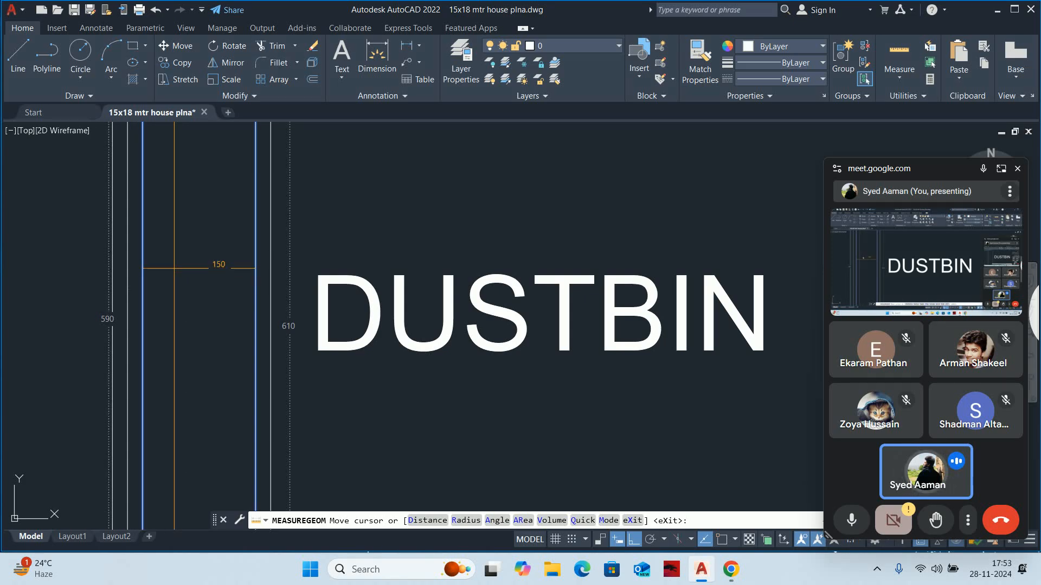
pyautogui.press('Escape')
pyautogui.scroll(-5, 190, 276)
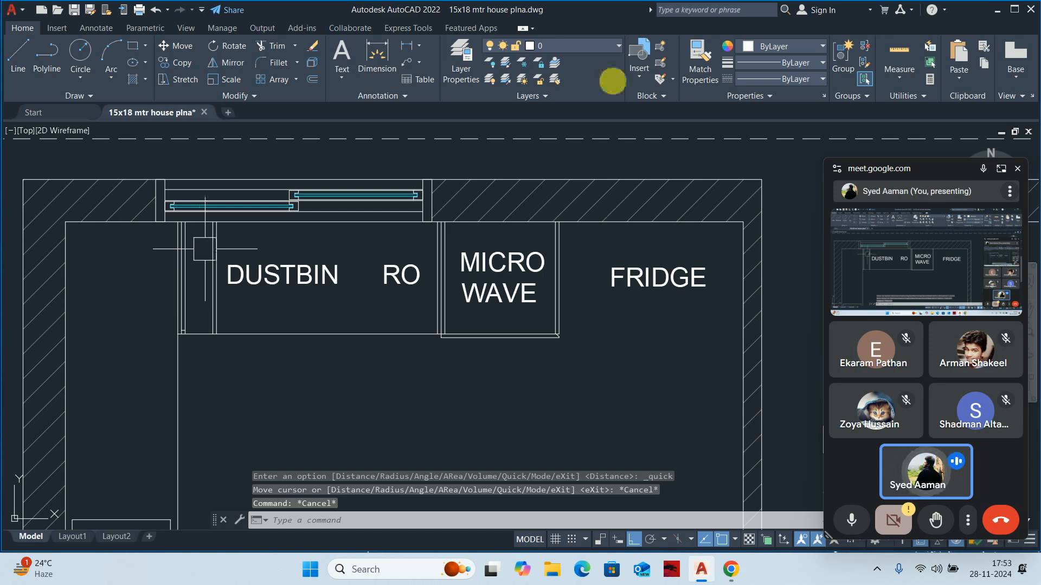
pyautogui.click(898, 55)
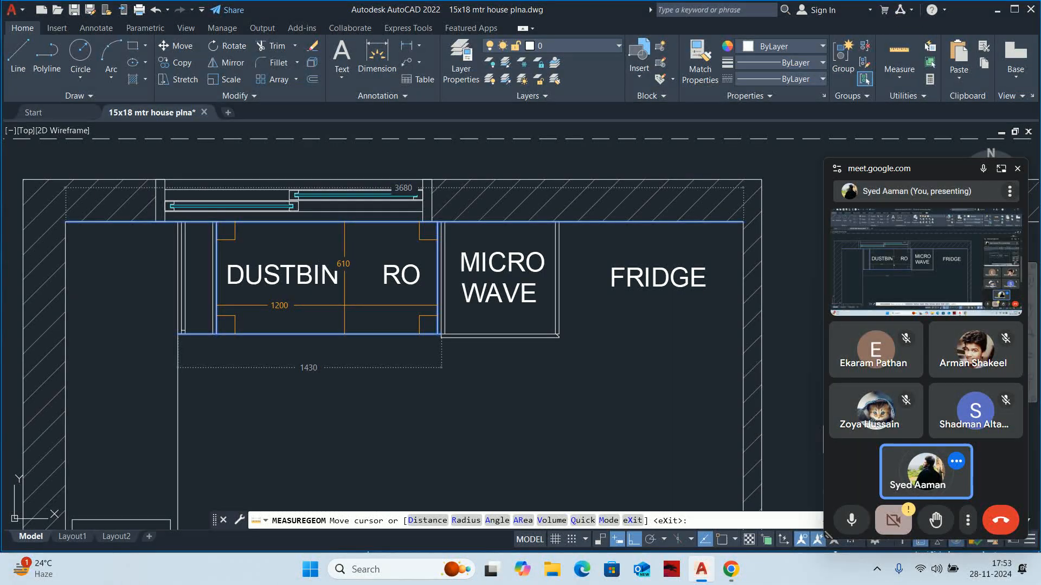
pyautogui.press('Escape')
# Stretch the divider panel beside the DUSTBIN section 50 mm toward the DUSTBIN label
pyautogui.write('s')
pyautogui.press('Return')
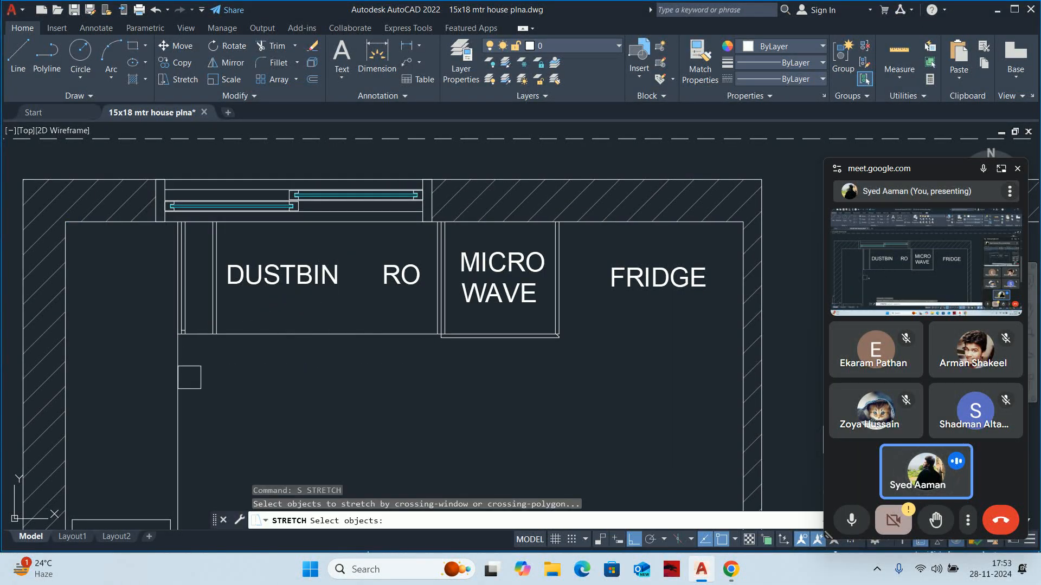
pyautogui.click(198, 216)
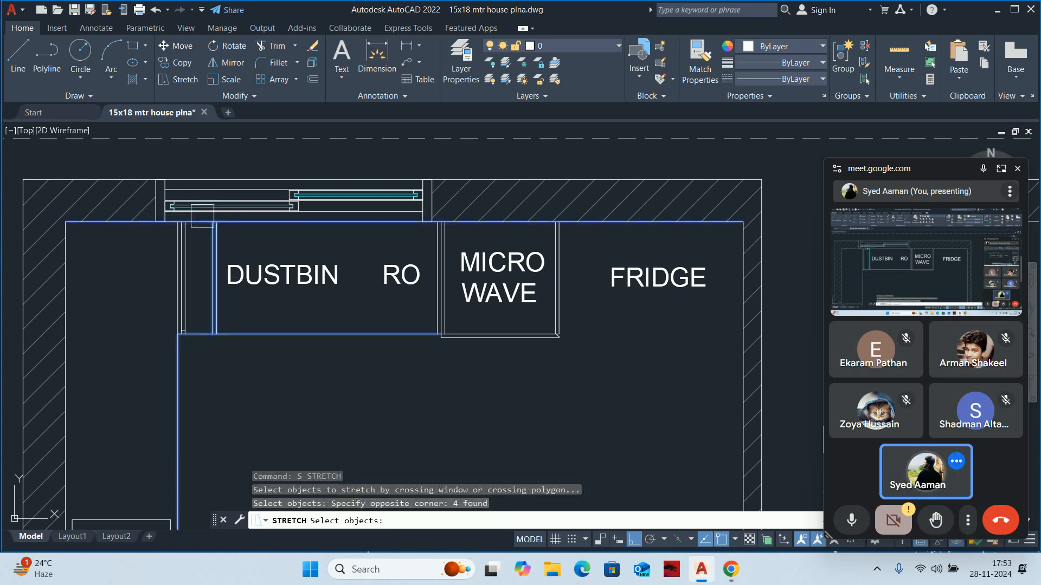
pyautogui.press('Return')
pyautogui.click(275, 381)
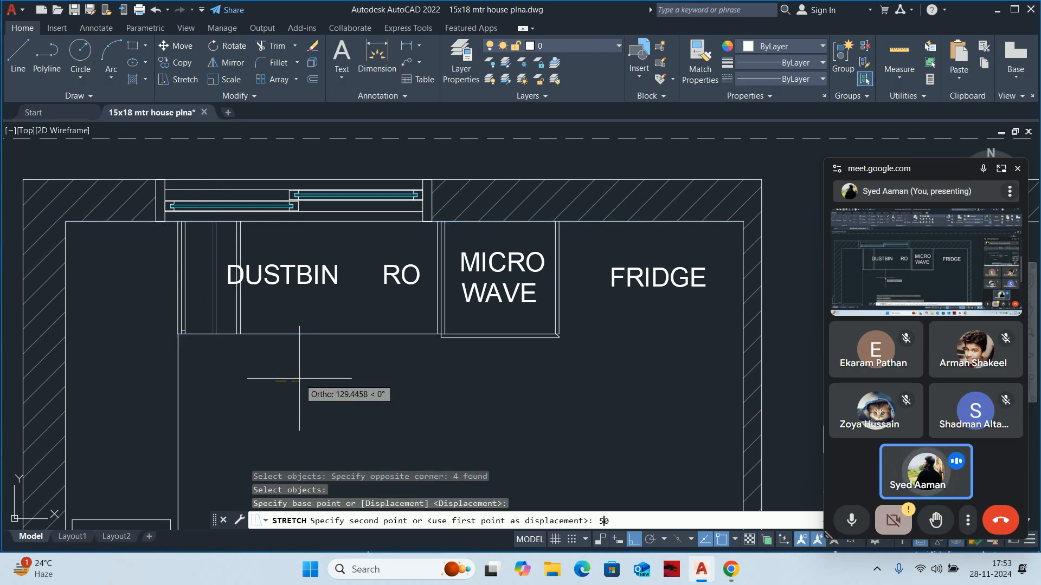
pyautogui.write('50')
pyautogui.press('Return')
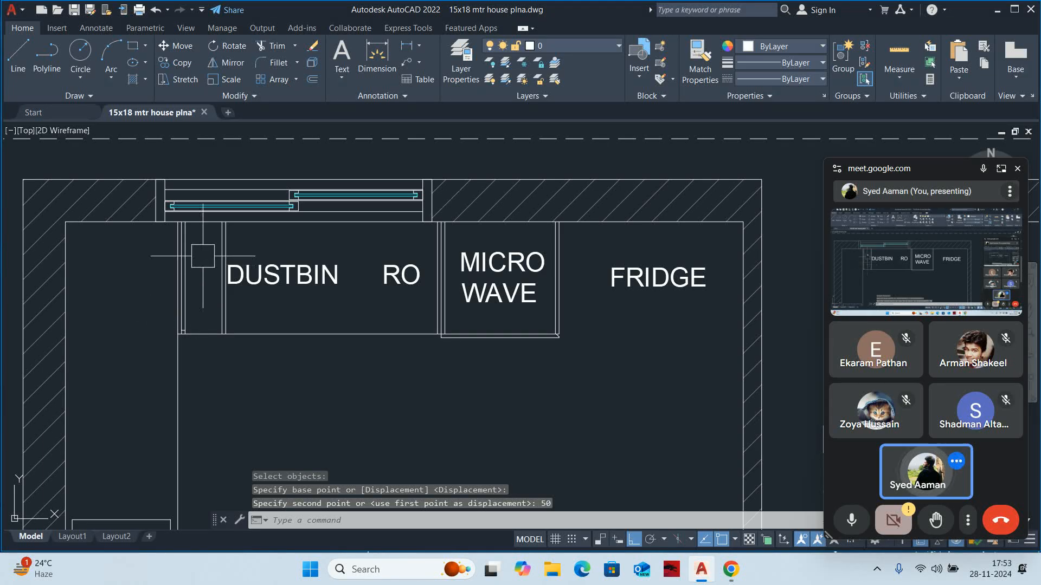
# Draw a horizontal line from the counter's inner corner across to the hob-side wall
pyautogui.scroll(-2, 220, 377)
pyautogui.moveTo(221, 378); pyautogui.dragTo(427, 268, button='middle')
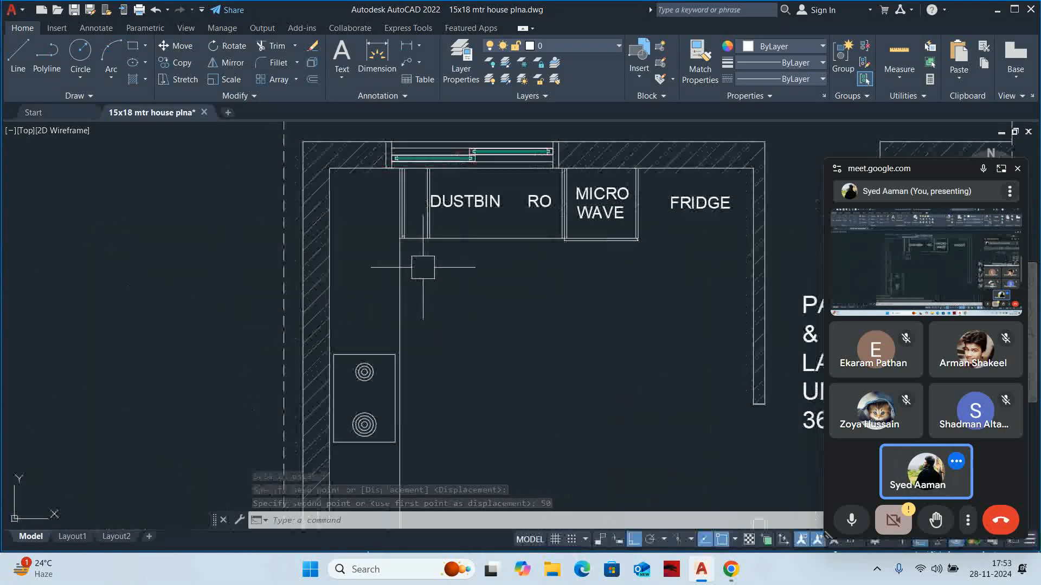
pyautogui.press('Escape')
pyautogui.press('Escape')
pyautogui.scroll(3, 402, 247)
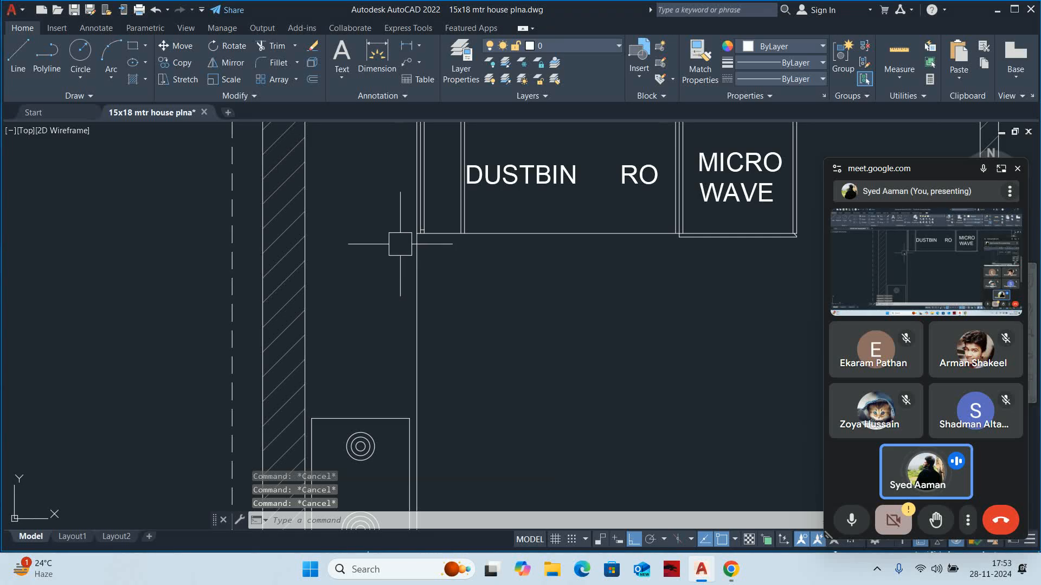
pyautogui.write('l')
pyautogui.press('Return')
pyautogui.scroll(1, 410, 231)
pyautogui.click(425, 227)
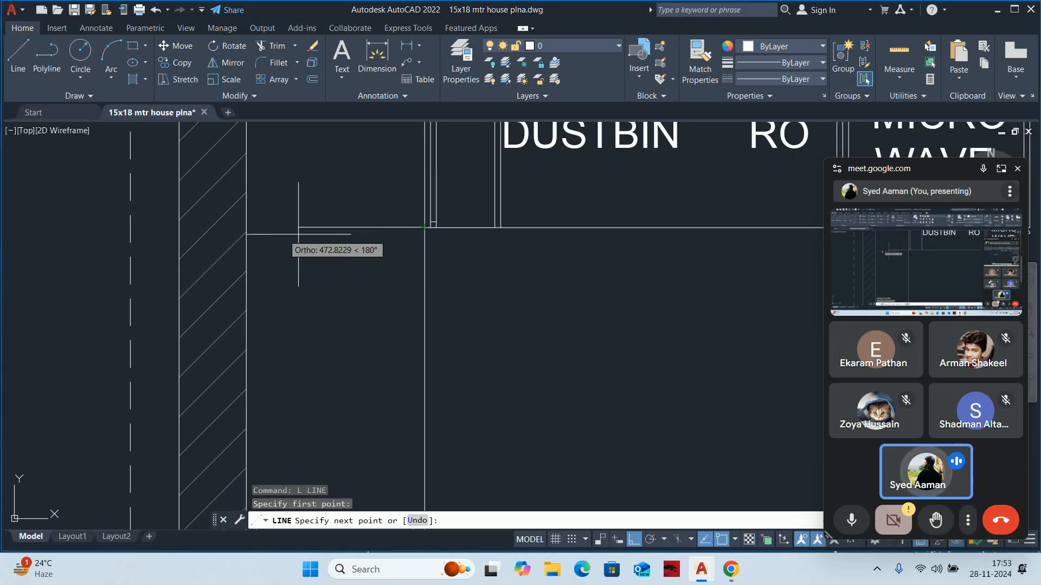
pyautogui.click(247, 228)
pyautogui.press('Escape')
pyautogui.press('Escape')
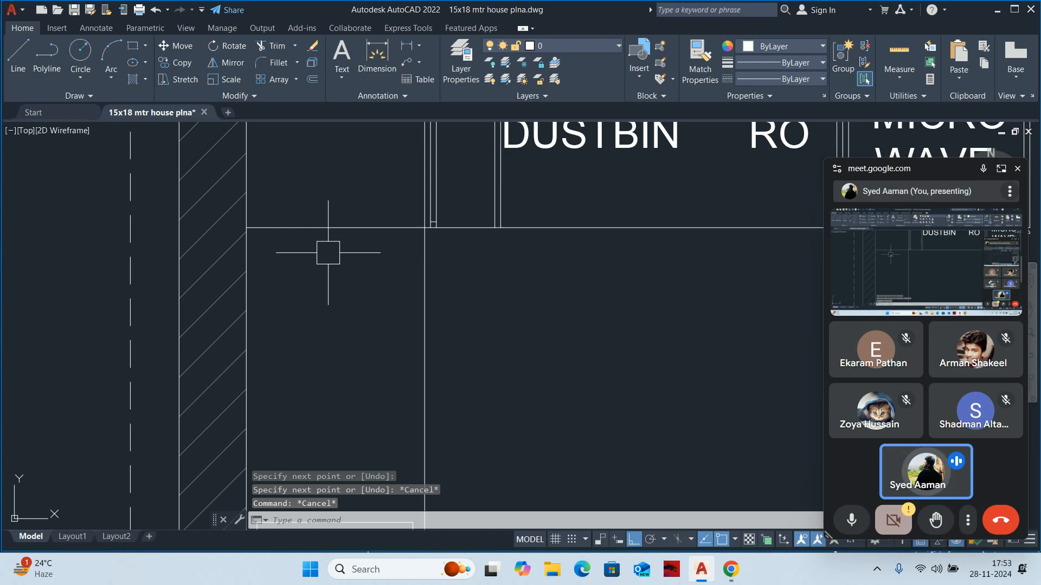
pyautogui.scroll(-3, 379, 241)
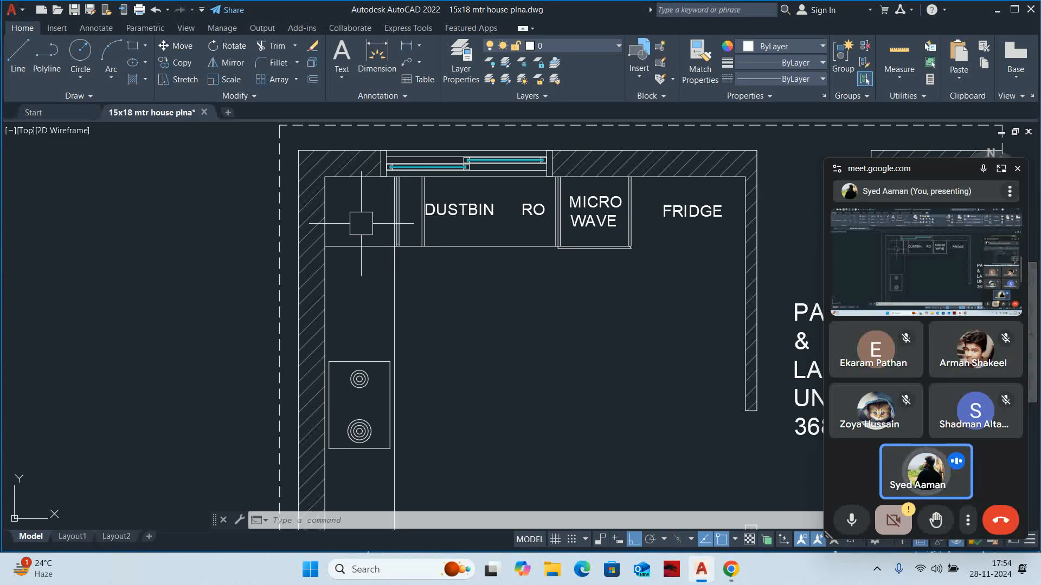
pyautogui.write('o')
pyautogui.press('Return')
pyautogui.write('6')
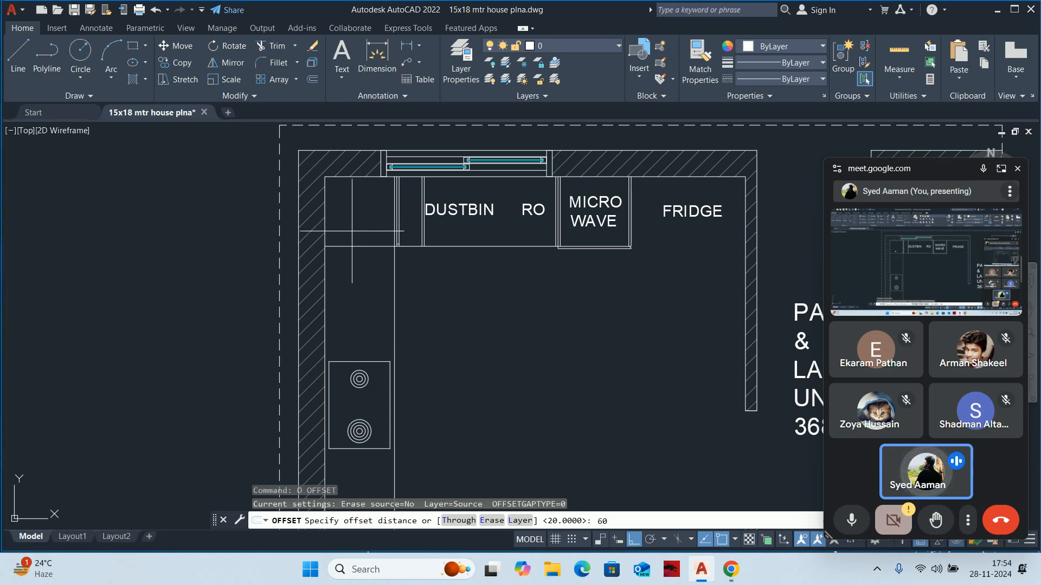
pyautogui.write('0')
pyautogui.press('Return')
pyautogui.press('Escape')
# Offset the horizontal corner line 600 mm toward the hob and delete the original line
pyautogui.press('Return')
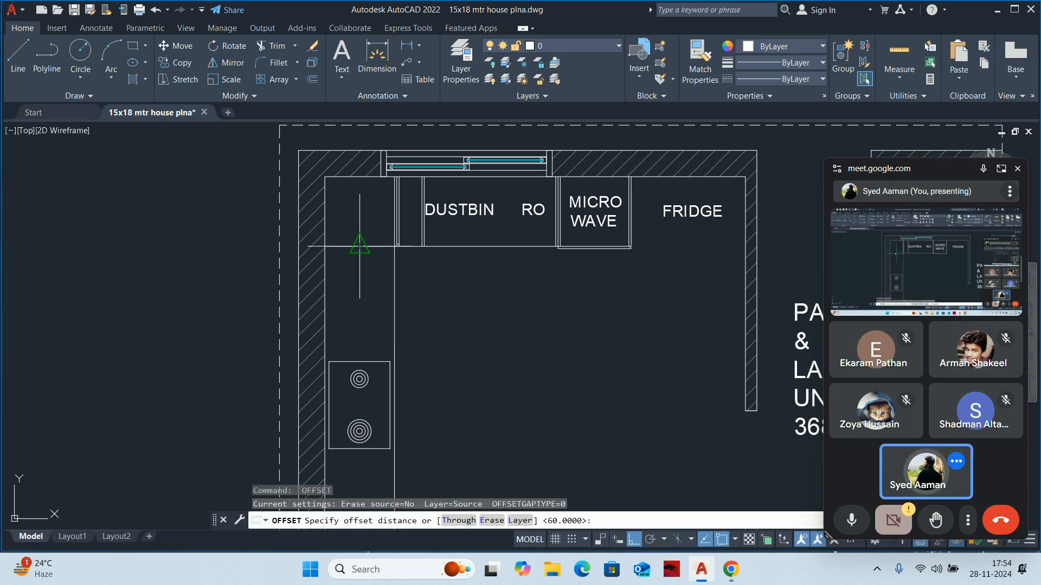
pyautogui.write('600')
pyautogui.press('Return')
pyautogui.click(356, 246)
pyautogui.click(366, 279)
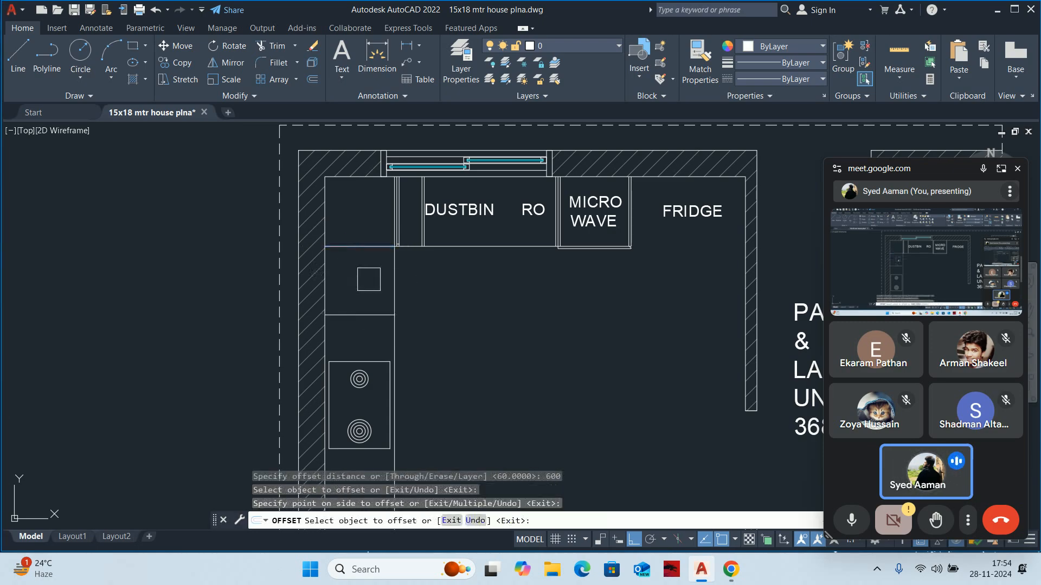
pyautogui.press('Escape')
pyautogui.press('Escape')
pyautogui.click(365, 247)
pyautogui.press('Escape')
# Offset the corner unit's new end line 20 mm toward the hob to form its side panel
pyautogui.write('o')
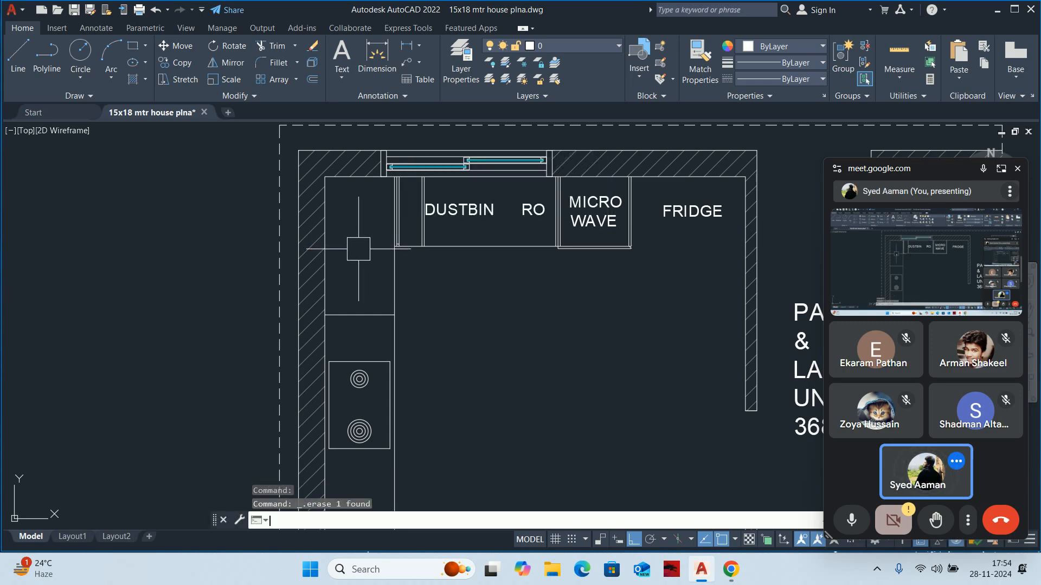
pyautogui.press('Return')
pyautogui.write('20')
pyautogui.press('Return')
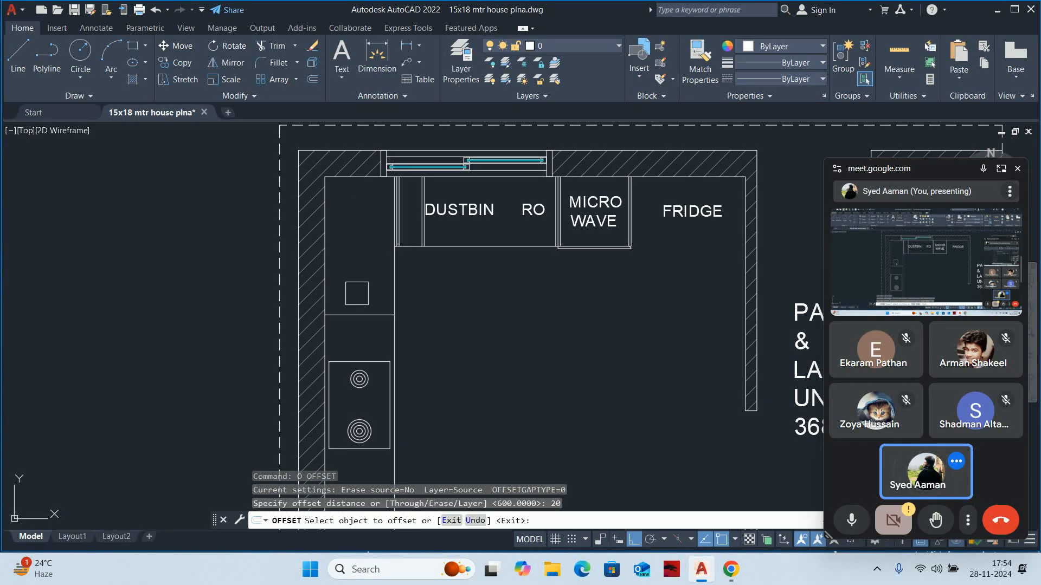
pyautogui.click(358, 314)
pyautogui.click(362, 341)
pyautogui.press('Escape')
pyautogui.press('Escape')
pyautogui.press('Escape')
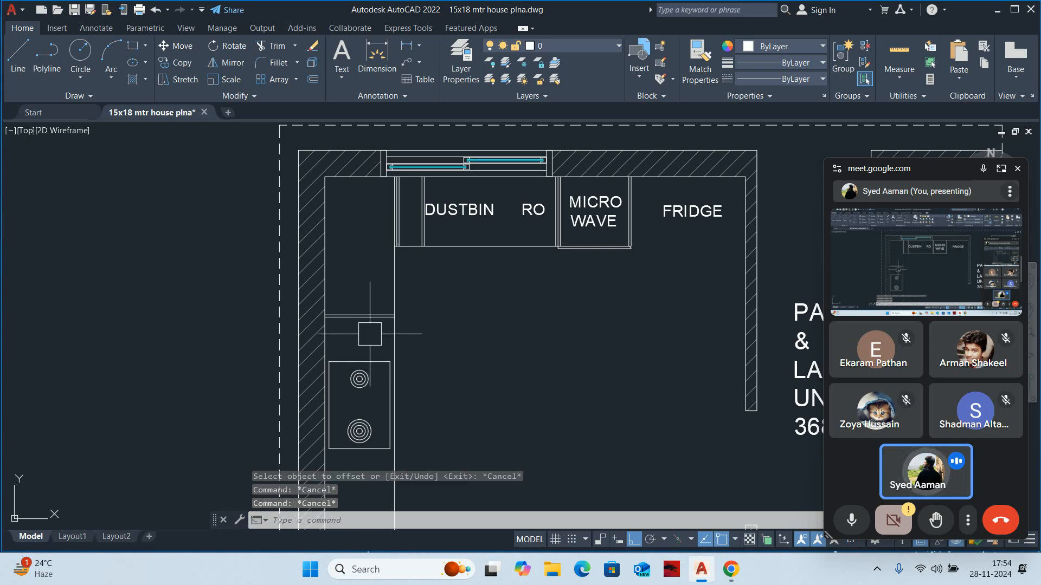
# Measure the space between the corner unit's new side panel and the hob
pyautogui.moveTo(364, 339); pyautogui.dragTo(352, 256, button='middle')
pyautogui.press('Escape')
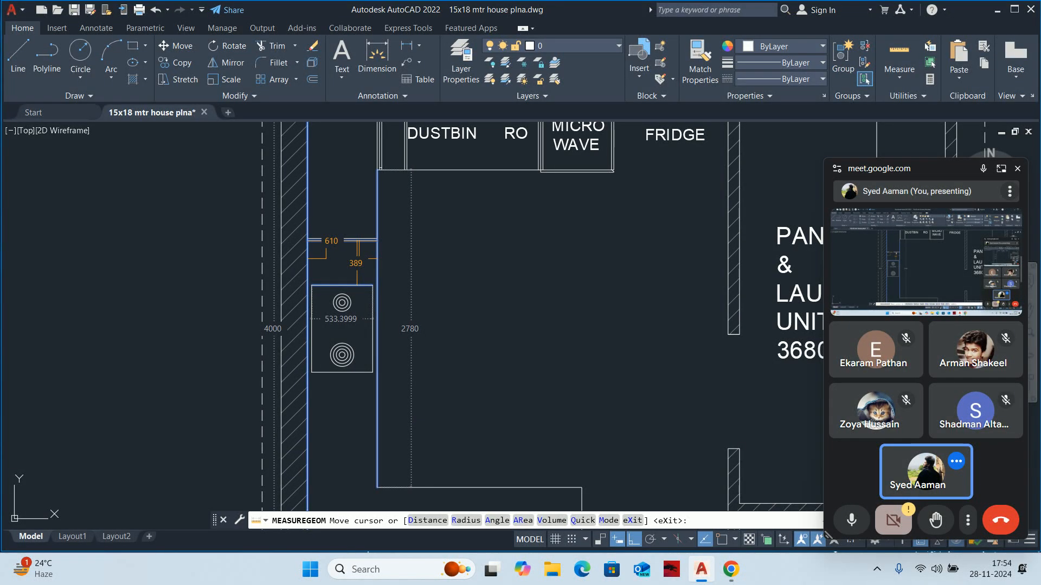
pyautogui.press('Escape')
# Draw a horizontal centre line through the hob from the counter's front edge to the wall
pyautogui.write('l')
pyautogui.press('Return')
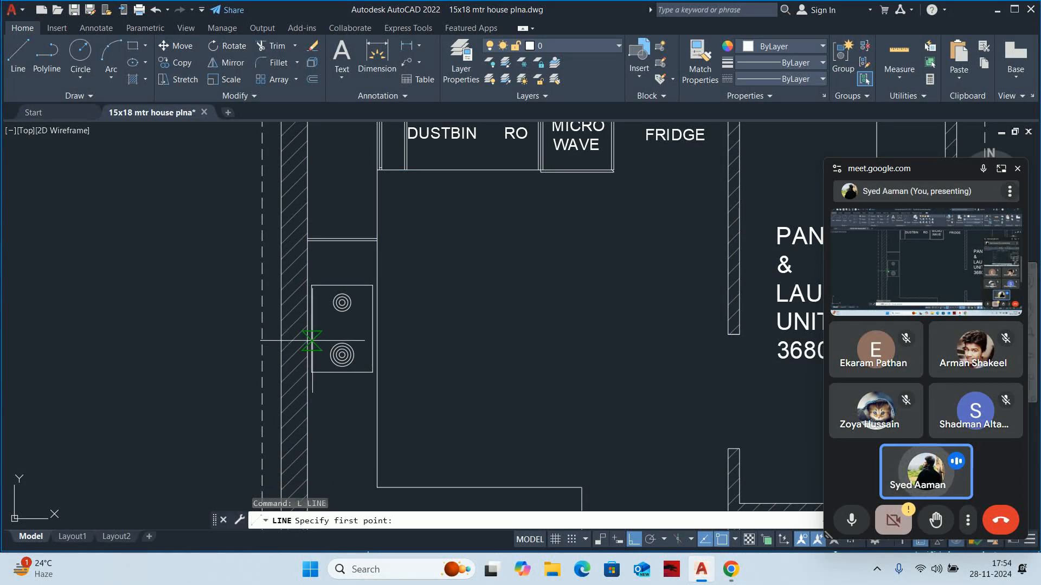
pyautogui.scroll(2, 312, 340)
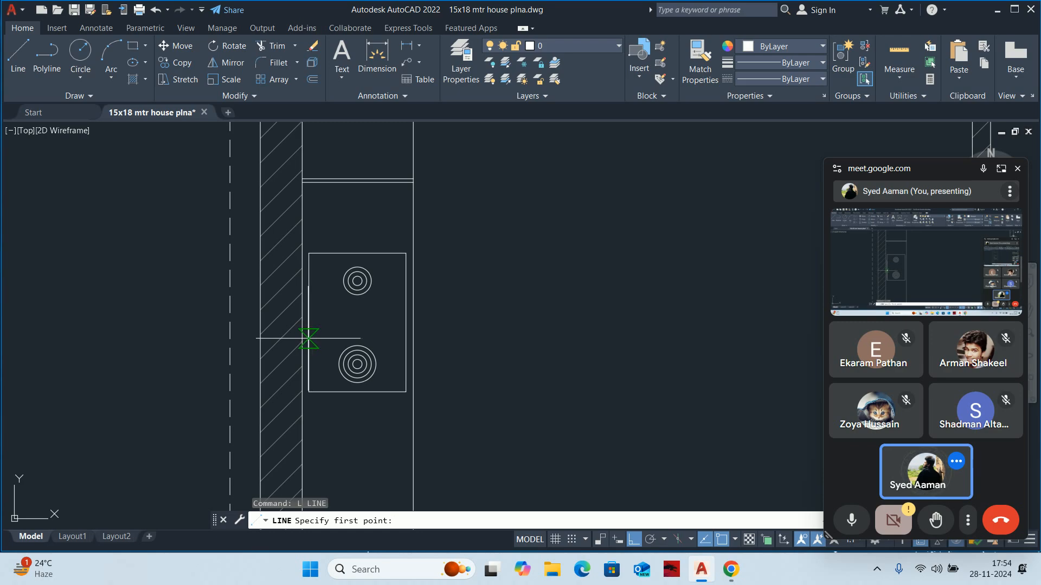
pyautogui.click(413, 322)
pyautogui.click(309, 322)
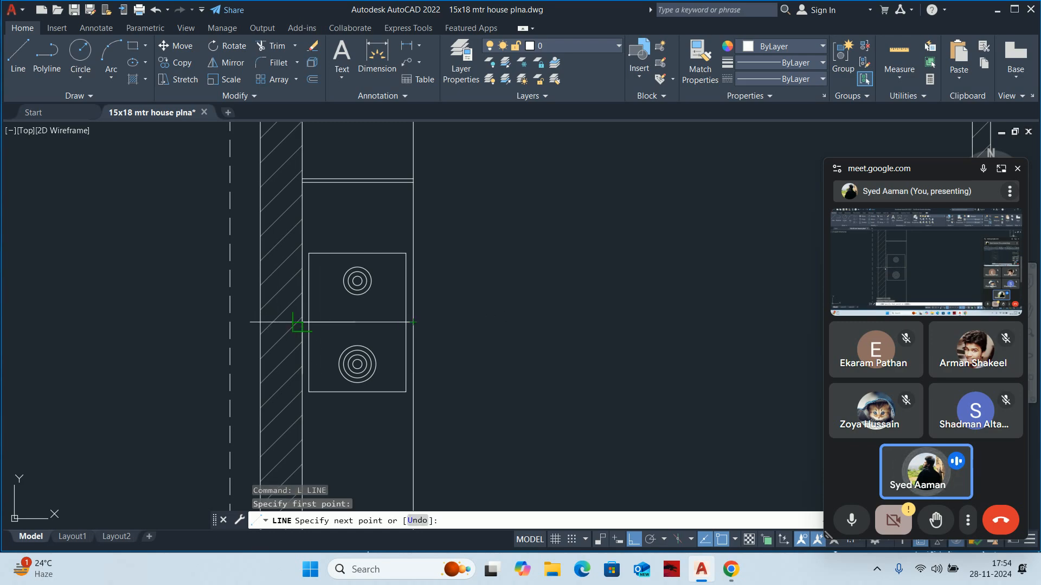
pyautogui.press('Escape')
# Offset the hob's centre line 500 mm to both sides to mark the hob unit's ends
pyautogui.scroll(-3, 325, 325)
pyautogui.write('o')
pyautogui.press('Return')
pyautogui.write('5')
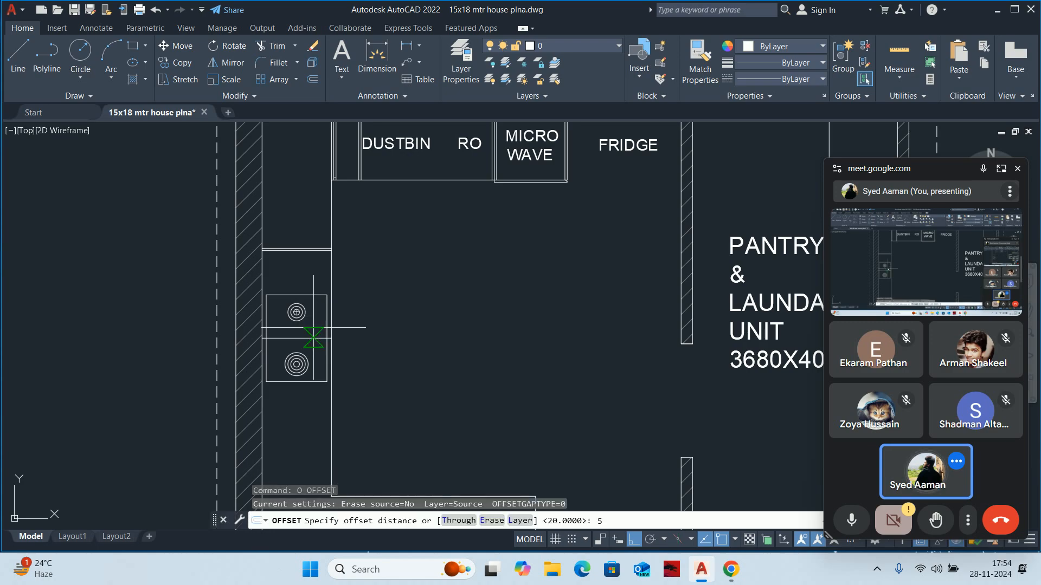
pyautogui.write('00')
pyautogui.press('Return')
pyautogui.scroll(1, 313, 325)
pyautogui.click(315, 345)
pyautogui.click(400, 277)
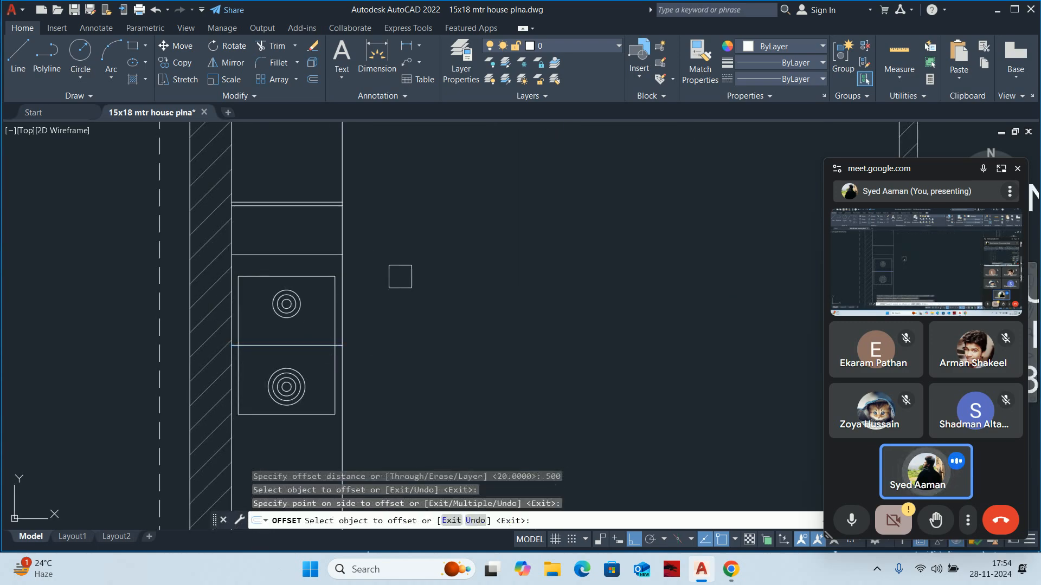
pyautogui.click(311, 339)
pyautogui.click(301, 257)
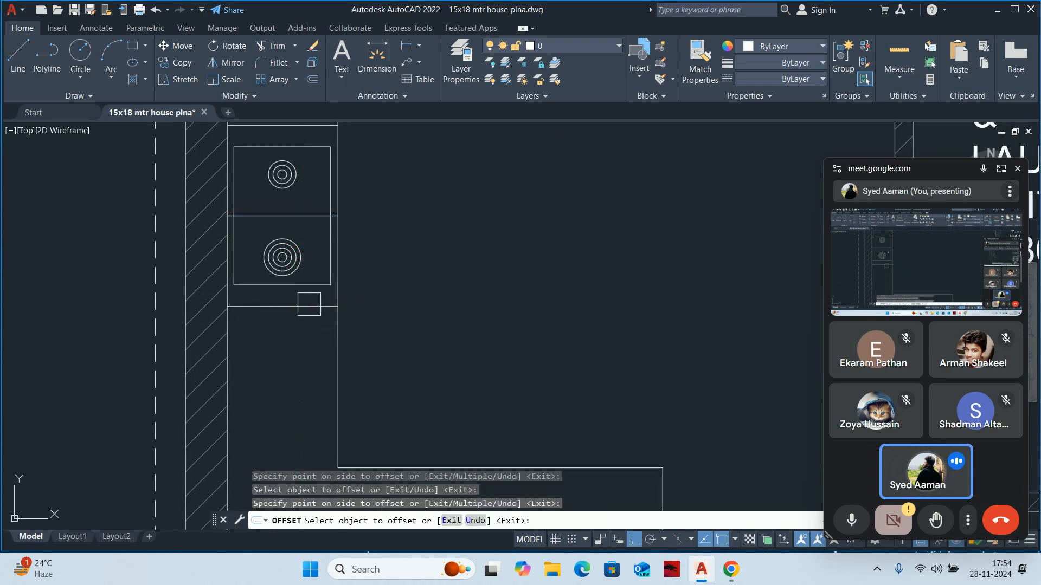
# Delete the centre line running through the hob
pyautogui.press('Escape')
pyautogui.scroll(2, 314, 210)
pyautogui.click(307, 218)
pyautogui.press('Delete')
pyautogui.scroll(-2, 326, 227)
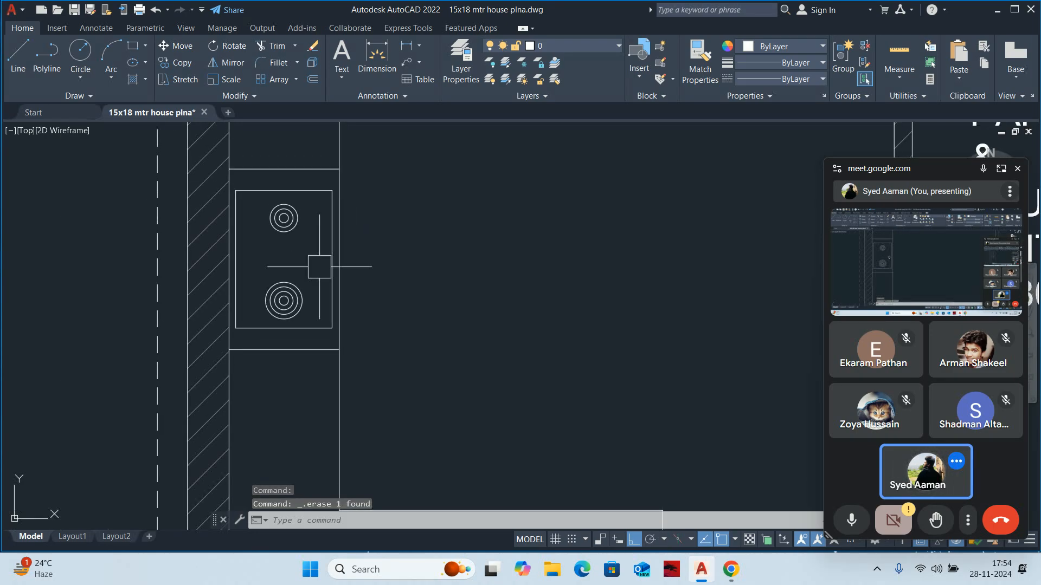
# Offset both end lines of the hob unit 20 mm outward, away from the hob, to form its side panels
pyautogui.write('o')
pyautogui.press('Return')
pyautogui.write('20')
pyautogui.press('Return')
pyautogui.scroll(4, 284, 225)
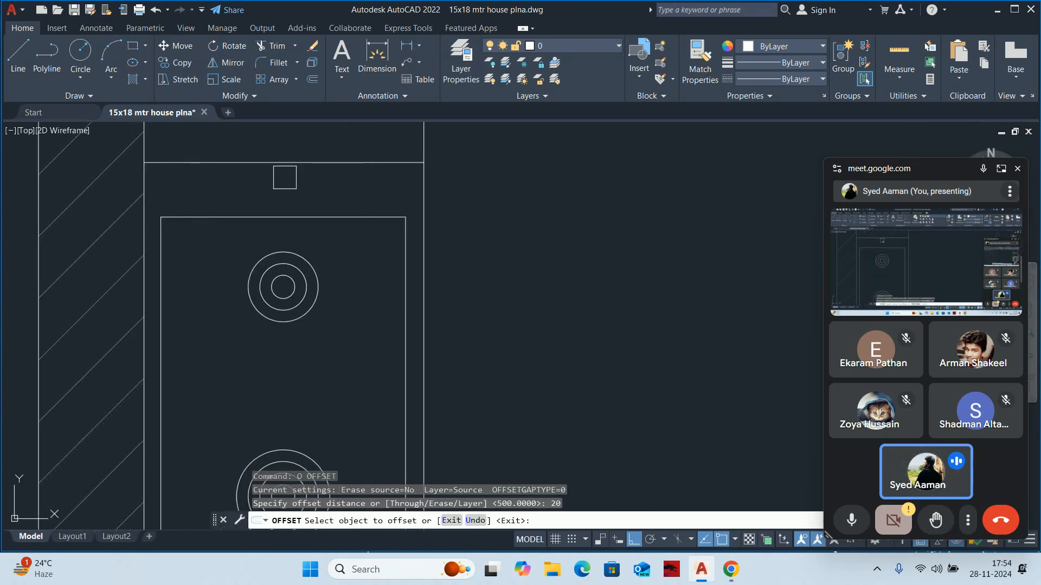
pyautogui.click(289, 290)
pyautogui.scroll(2, 289, 288)
pyautogui.click(295, 255)
pyautogui.scroll(-1, 303, 292)
pyautogui.moveTo(303, 293); pyautogui.dragTo(262, 146, button='middle')
pyautogui.click(288, 332)
pyautogui.moveTo(288, 332); pyautogui.dragTo(271, 205, button='middle')
pyautogui.click(263, 307)
pyautogui.click(255, 353)
pyautogui.press('Escape')
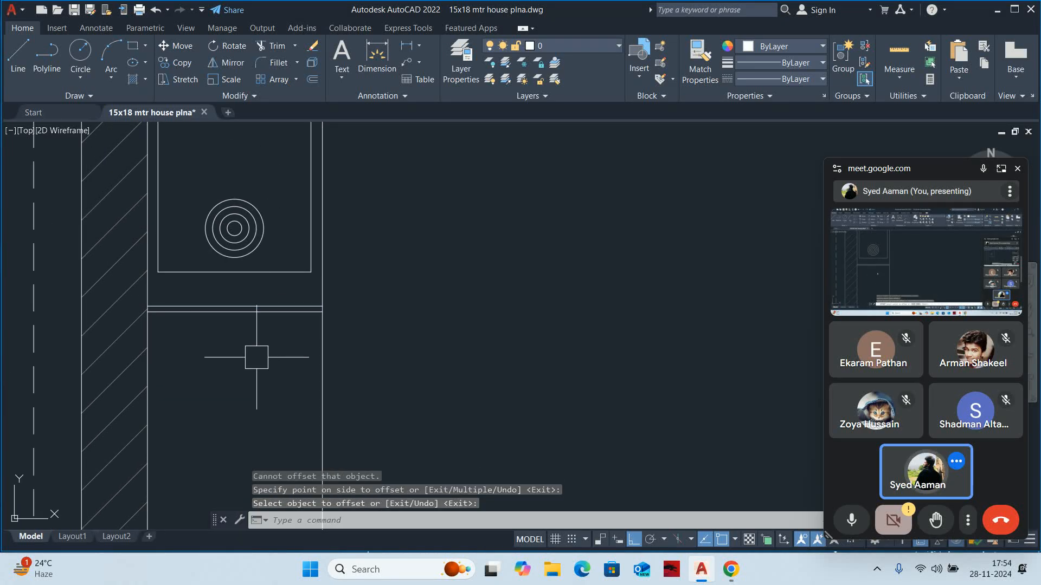
# Measure the compartment between the corner unit's side panel and the hob unit's nearest side panel
pyautogui.scroll(-3, 265, 331)
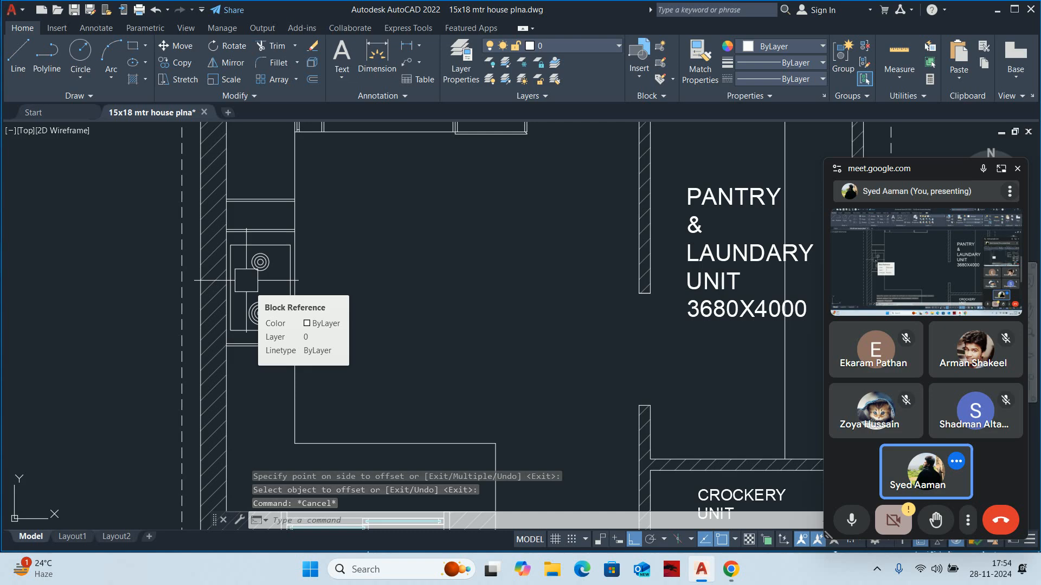
pyautogui.press('Escape')
pyautogui.press('Escape')
pyautogui.scroll(4, 293, 229)
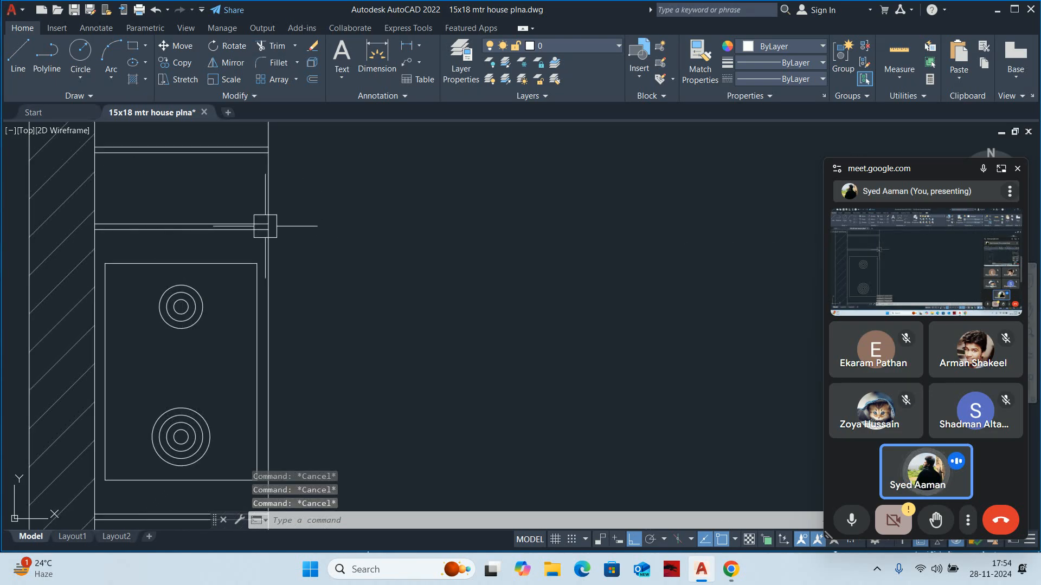
pyautogui.moveTo(266, 226); pyautogui.dragTo(284, 292, button='middle')
pyautogui.click(893, 46)
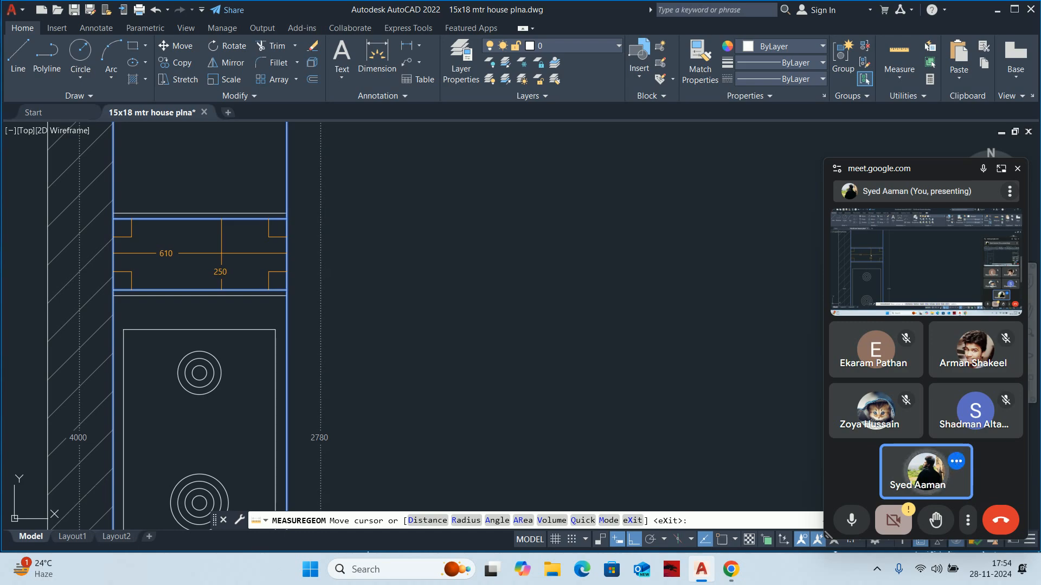
# Stretch the hob unit's upper side panel 150 mm down towards the hob in the detailed kitchen plan
pyautogui.press('Escape')
pyautogui.press('Escape')
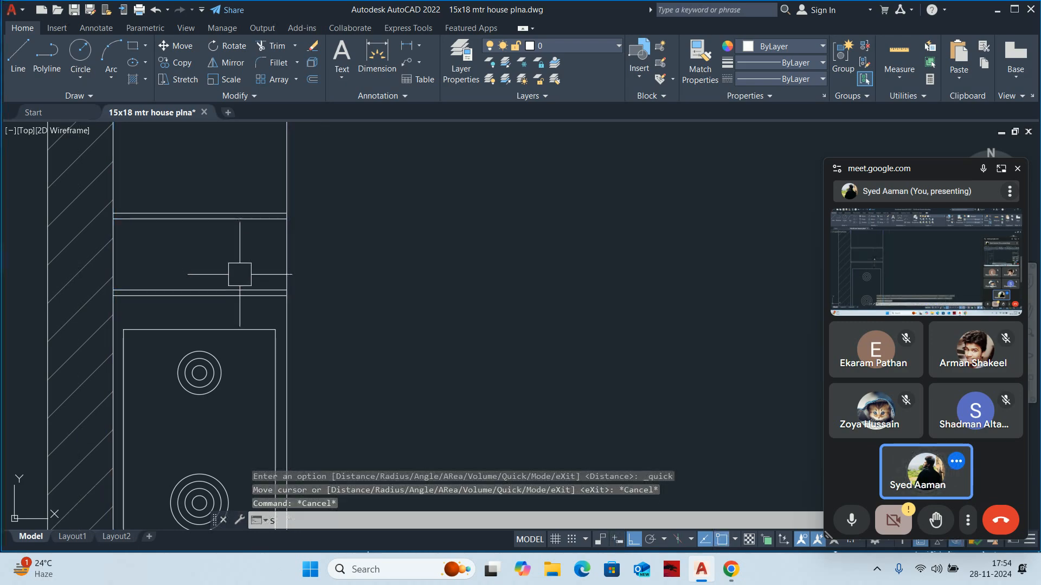
pyautogui.write('s')
pyautogui.press('Return')
pyautogui.click(325, 314)
pyautogui.click(96, 265)
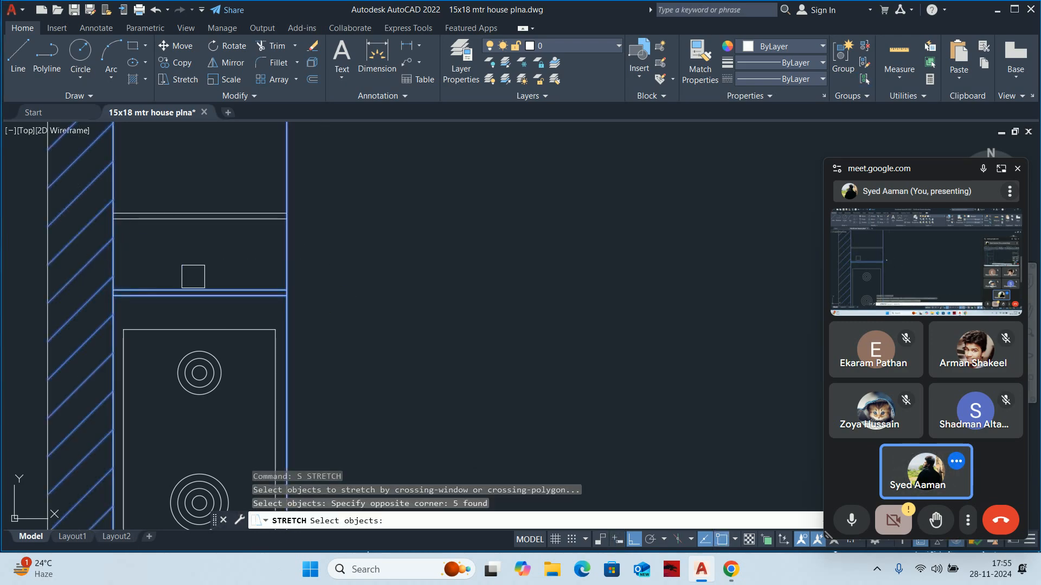
pyautogui.press('Return')
pyautogui.click(359, 228)
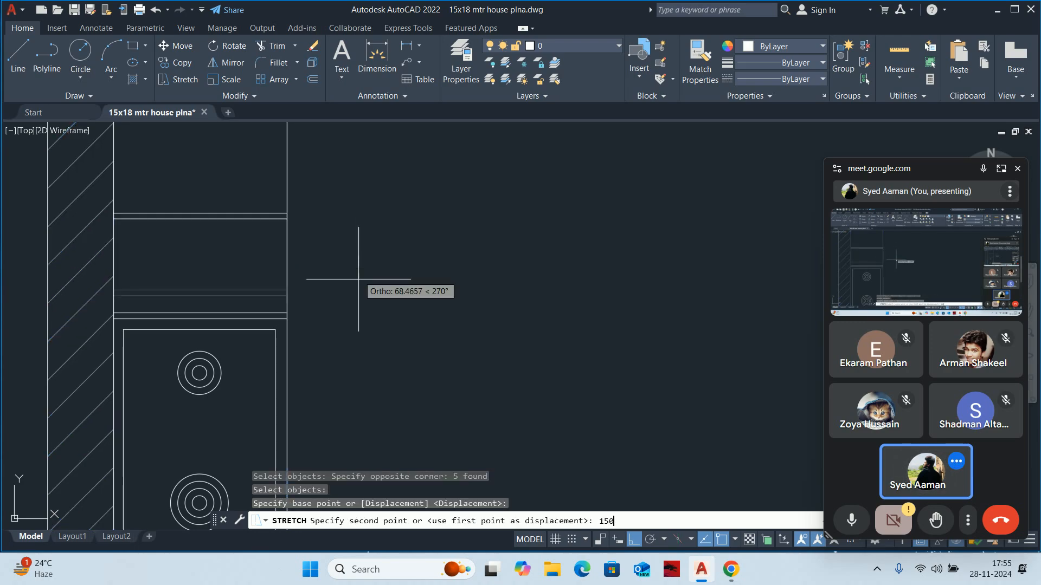
pyautogui.press('Return')
# Stretch the hob unit's lower side panel 150 mm up towards the hob
pyautogui.press('Escape')
pyautogui.scroll(-2, 316, 244)
pyautogui.moveTo(316, 234); pyautogui.dragTo(311, 215, button='middle')
pyautogui.scroll(2, 281, 291)
pyautogui.press('Return')
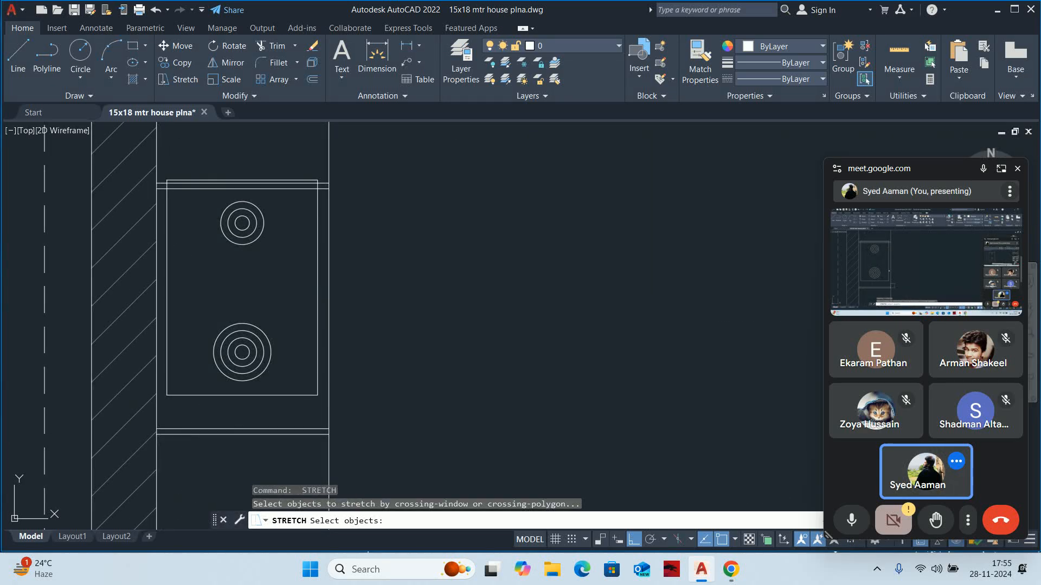
pyautogui.moveTo(389, 459); pyautogui.dragTo(365, 372, button='middle')
pyautogui.click(365, 372)
pyautogui.click(101, 308)
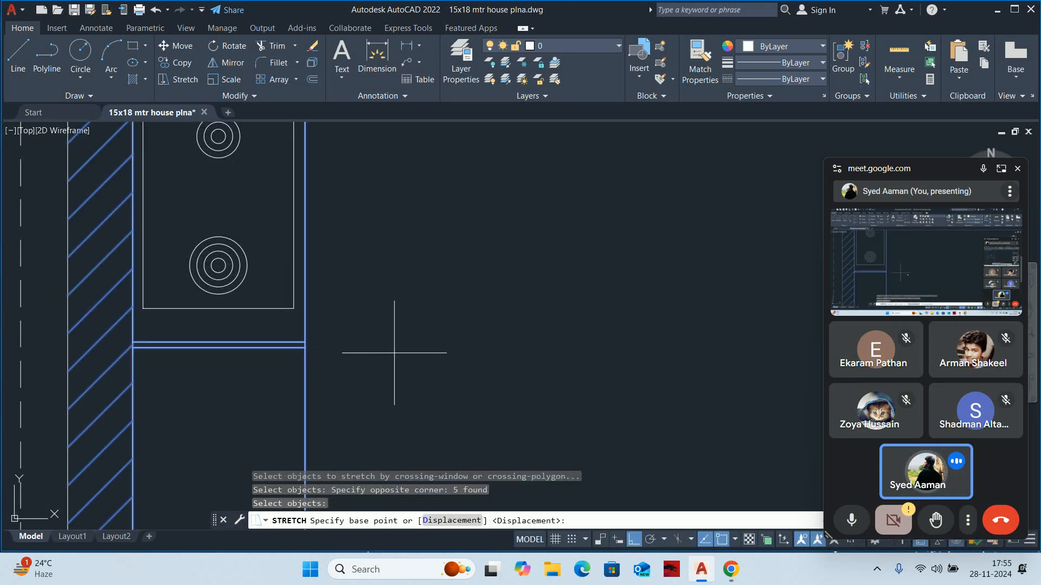
pyautogui.click(417, 356)
pyautogui.write('150')
pyautogui.press('Return')
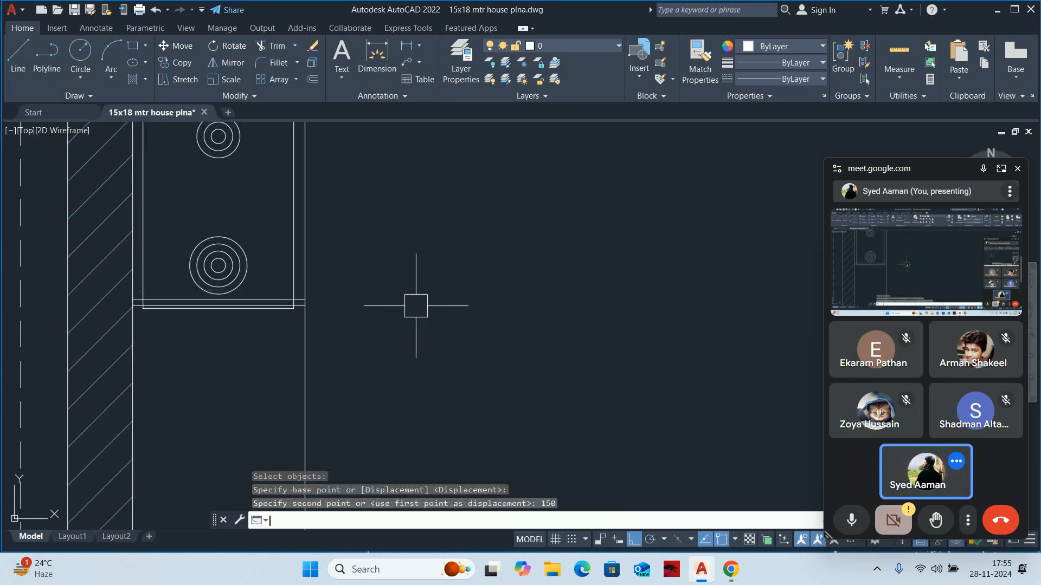
# Measure the gap between the hob unit's upper side panel and the corner unit's panel with a linear dimension
pyautogui.press('Escape')
pyautogui.scroll(-2, 414, 302)
pyautogui.moveTo(297, 318); pyautogui.dragTo(279, 307, button='middle')
pyautogui.scroll(2, 291, 213)
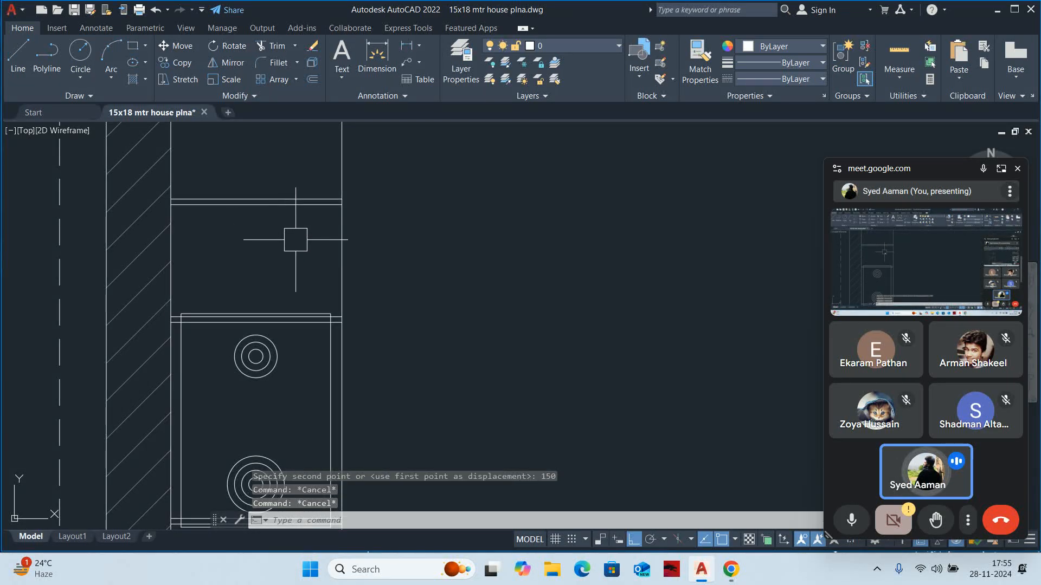
pyautogui.write('dli')
pyautogui.press('Return')
pyautogui.scroll(2, 340, 300)
pyautogui.scroll(2, 340, 300)
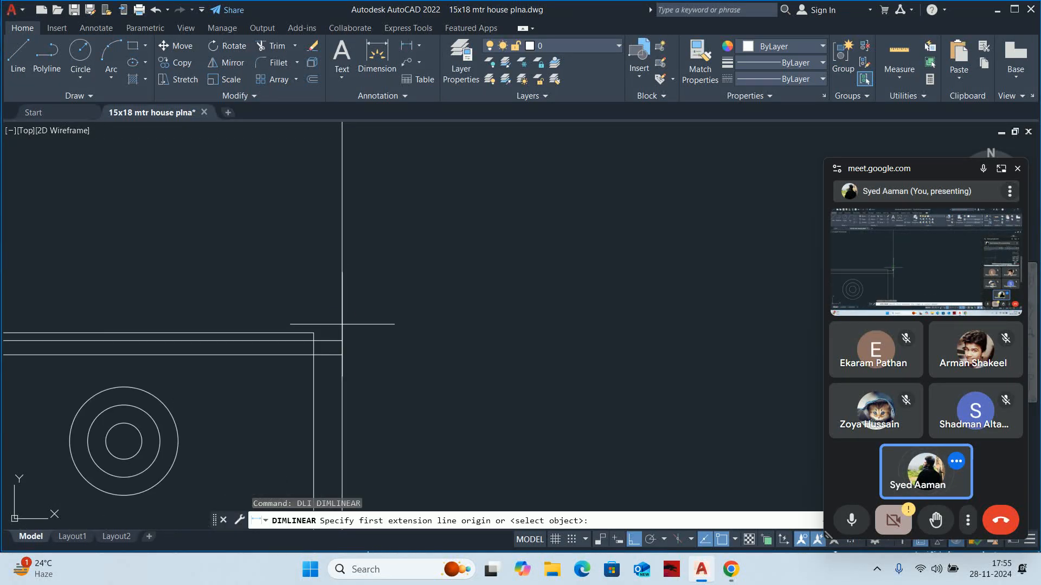
pyautogui.click(341, 341)
pyautogui.scroll(-2, 350, 289)
pyautogui.moveTo(350, 288); pyautogui.dragTo(352, 418, button='middle')
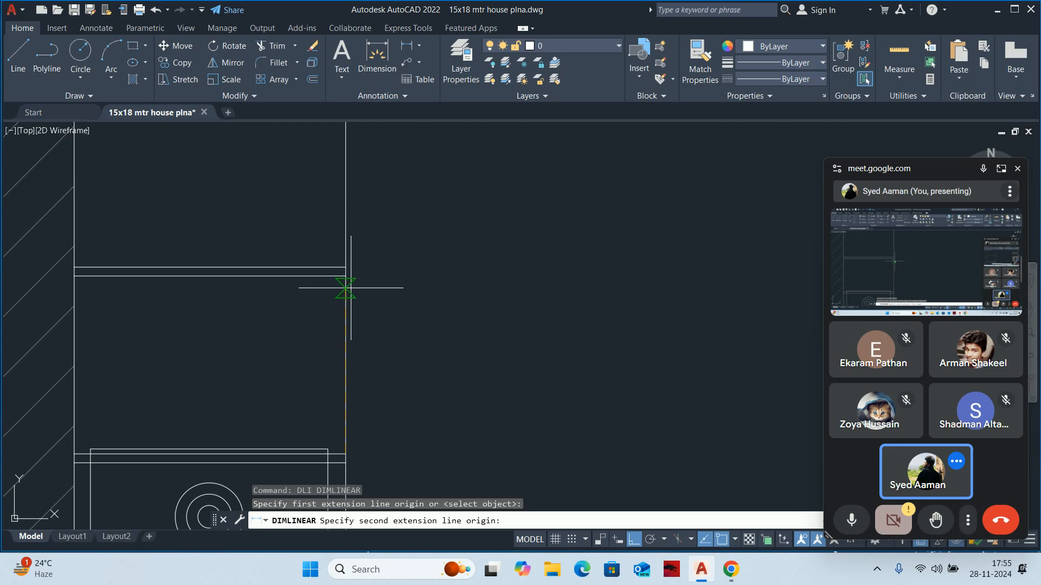
pyautogui.click(351, 288)
pyautogui.scroll(-5, 345, 277)
pyautogui.press('Escape')
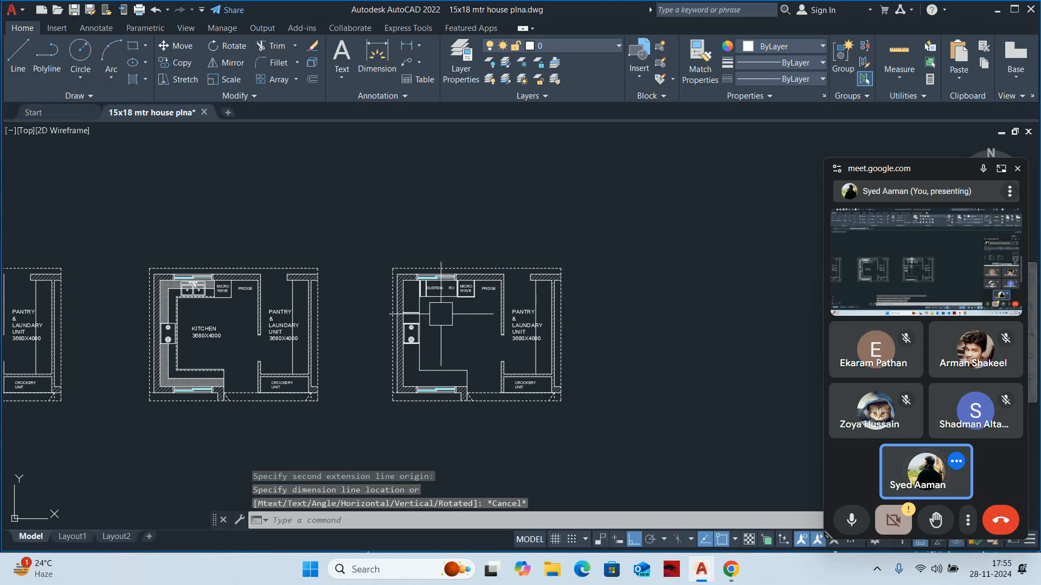
pyautogui.press('Escape')
pyautogui.press('Escape')
# Delete the hob block from the detailed kitchen plan, leaving the hob unit's side panels
pyautogui.scroll(8, 412, 326)
pyautogui.click(374, 352)
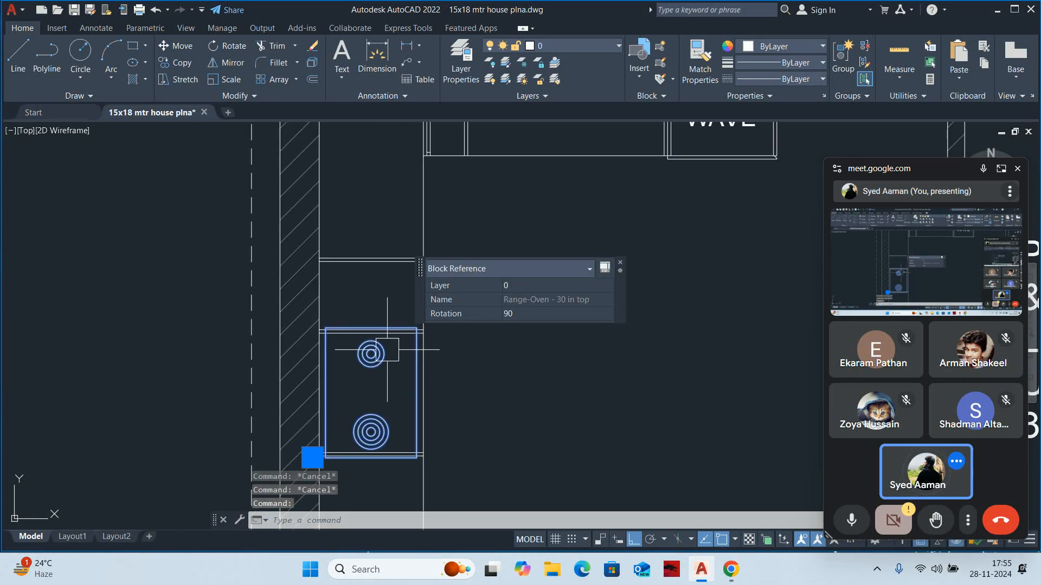
pyautogui.press('Delete')
pyautogui.scroll(-4, 374, 347)
pyautogui.moveTo(423, 307)
pyautogui.mouseDown(button='middle')
pyautogui.moveTo(430, 285)
pyautogui.moveTo(395, 265)
pyautogui.mouseUp(button='middle')
pyautogui.scroll(2, 415, 317)
pyautogui.scroll(-5, 400, 267)
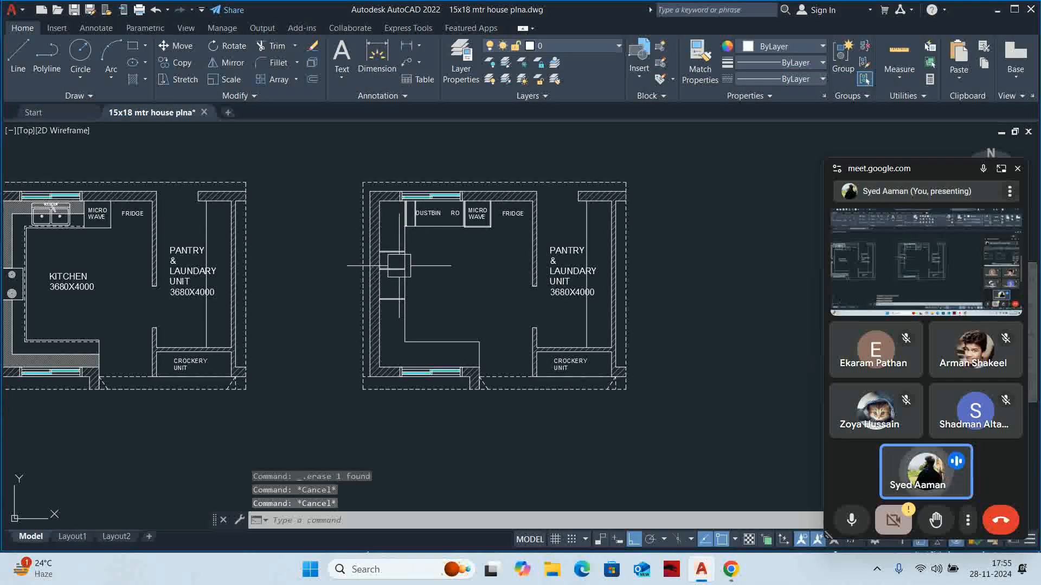
pyautogui.press('Escape')
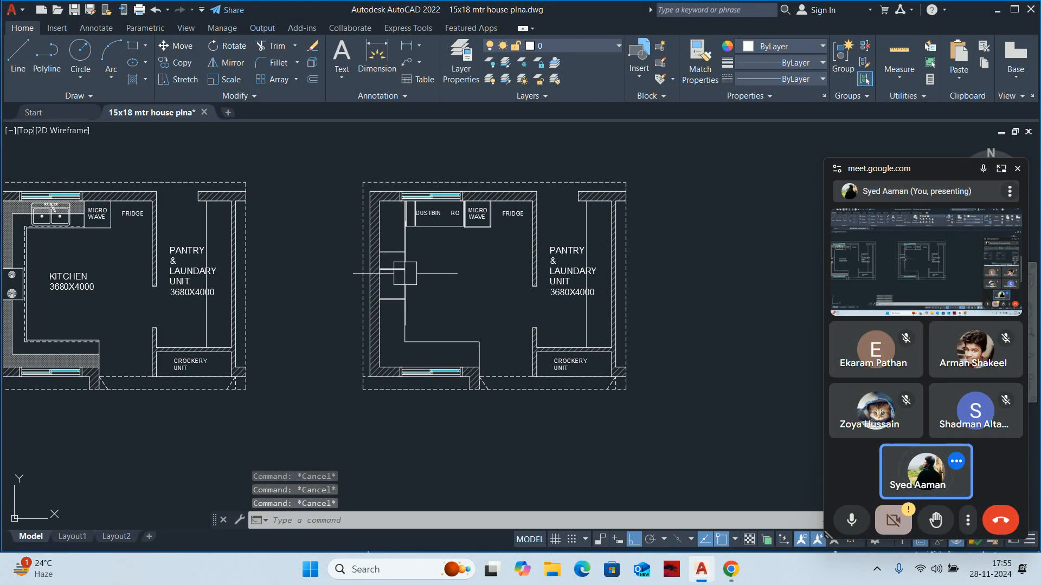
pyautogui.write('s')
pyautogui.press('Return')
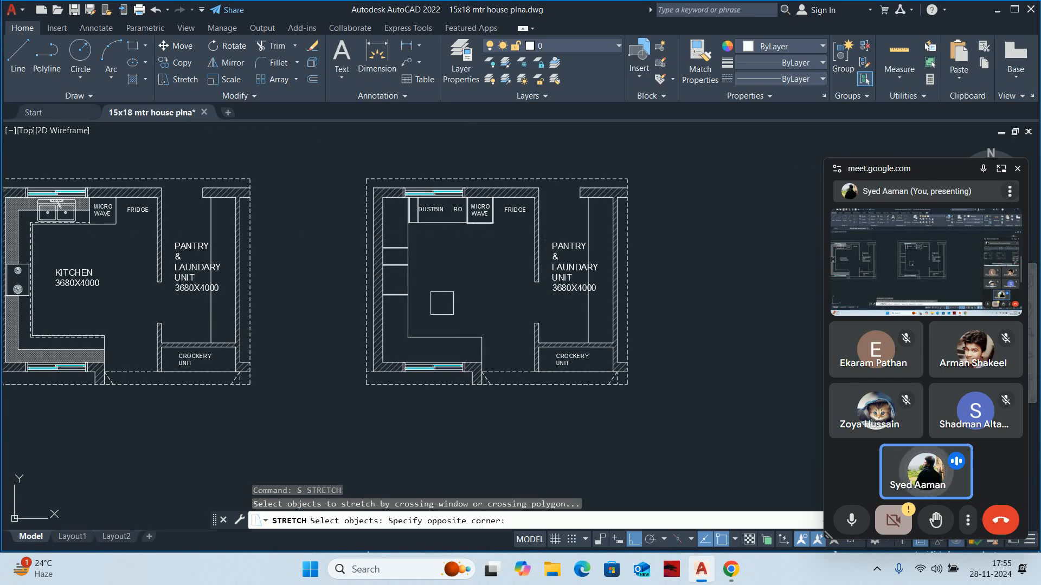
pyautogui.moveTo(174, 244); pyautogui.dragTo(477, 286, button='middle')
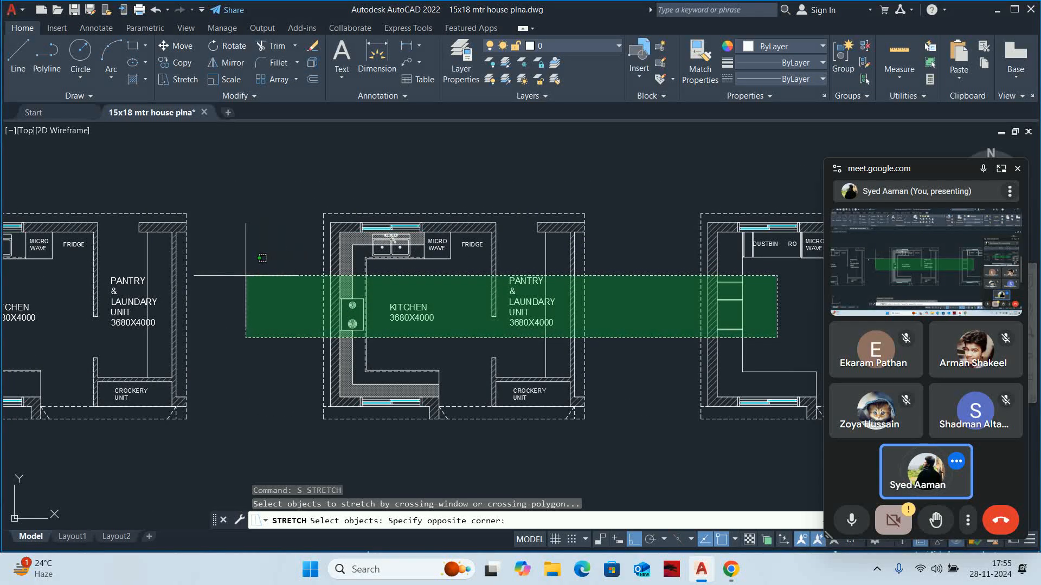
pyautogui.moveTo(245, 275)
pyautogui.mouseDown(button='middle')
pyautogui.moveTo(186, 290)
pyautogui.moveTo(233, 290)
pyautogui.mouseUp(button='middle')
pyautogui.click(63, 285)
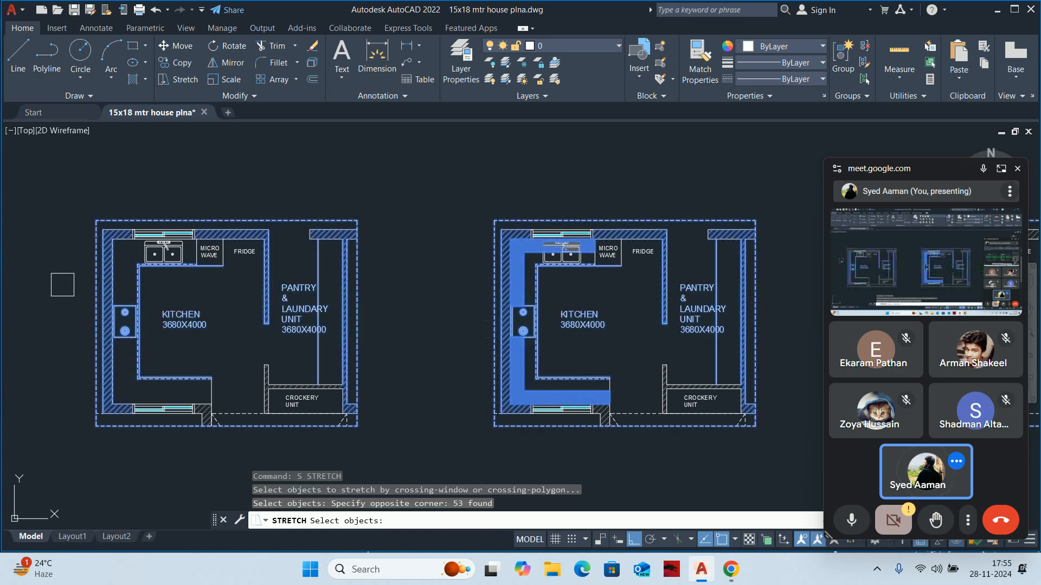
pyautogui.scroll(-1, 330, 314)
pyautogui.moveTo(481, 319); pyautogui.dragTo(246, 295, button='middle')
pyautogui.scroll(1, 347, 290)
pyautogui.press('Return')
pyautogui.click(422, 269)
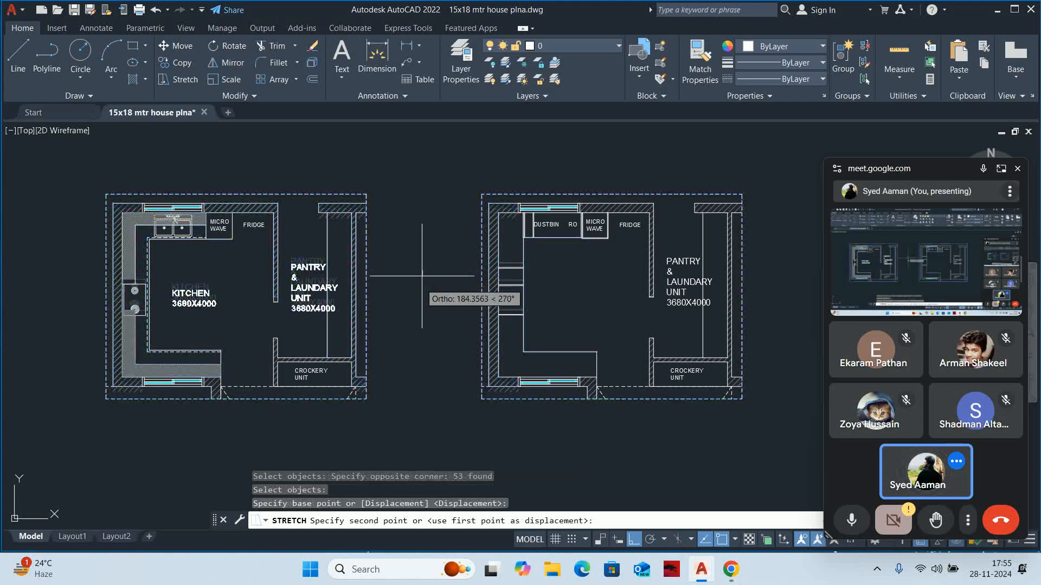
pyautogui.press('Escape')
pyautogui.press('Return')
pyautogui.click(595, 280)
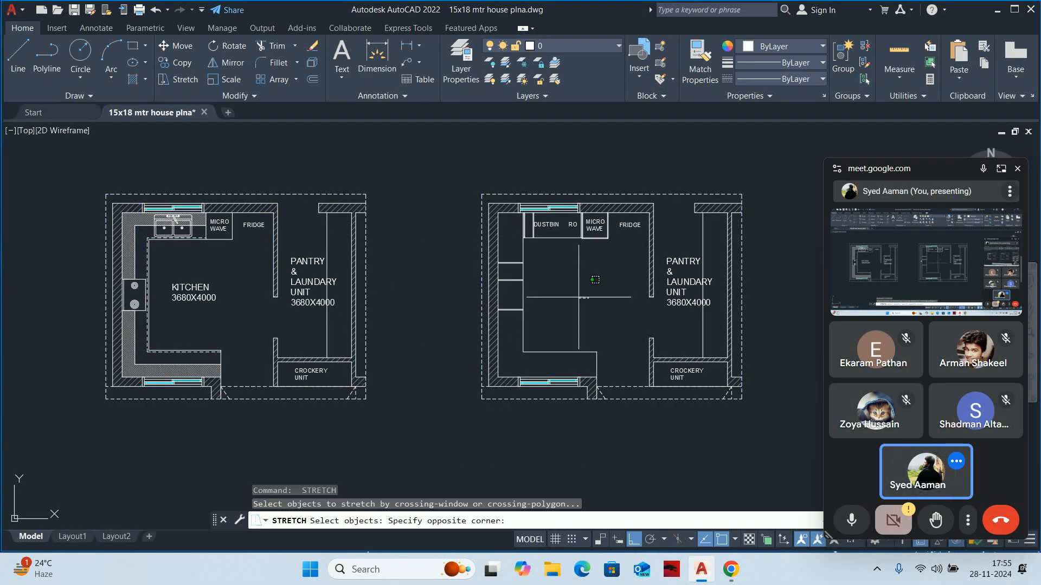
pyautogui.click(43, 274)
pyautogui.press('Escape')
pyautogui.scroll(2, 599, 301)
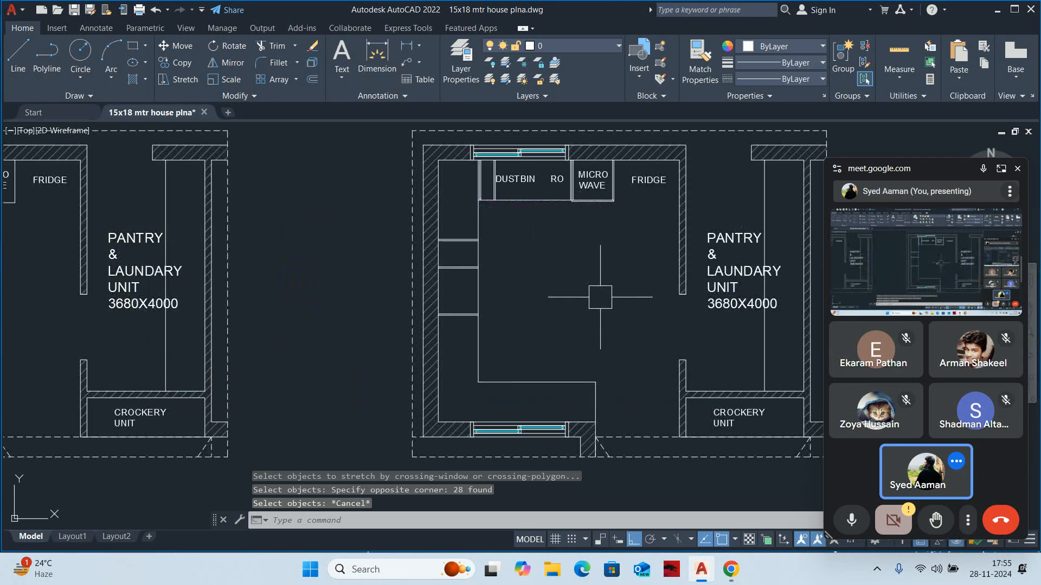
# Stretch both side panels of the hob unit 50 mm down in the detailed kitchen plan
pyautogui.press('Return')
pyautogui.click(544, 298)
pyautogui.click(427, 257)
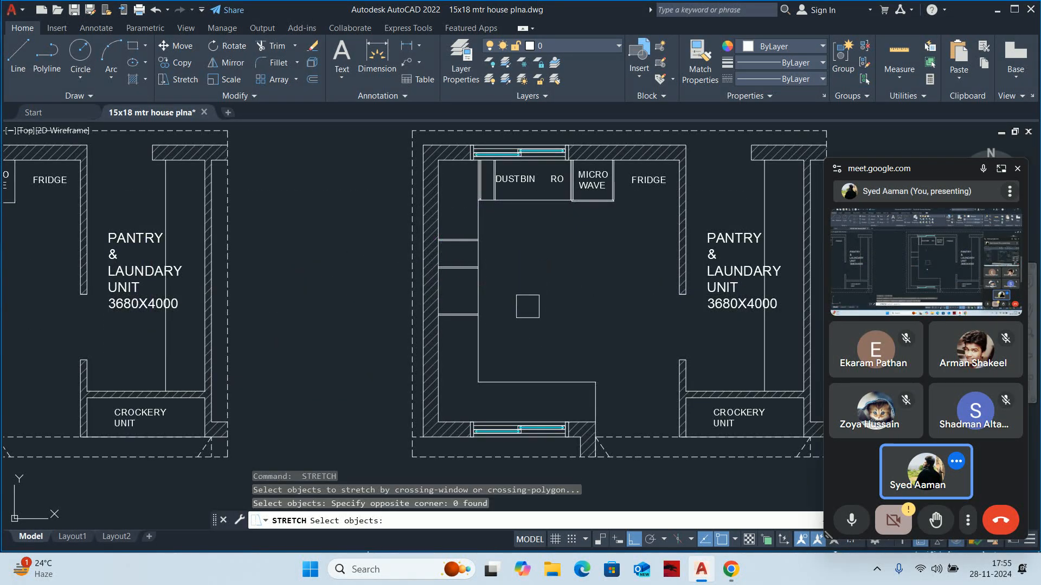
pyautogui.click(518, 344)
pyautogui.click(512, 348)
pyautogui.click(347, 262)
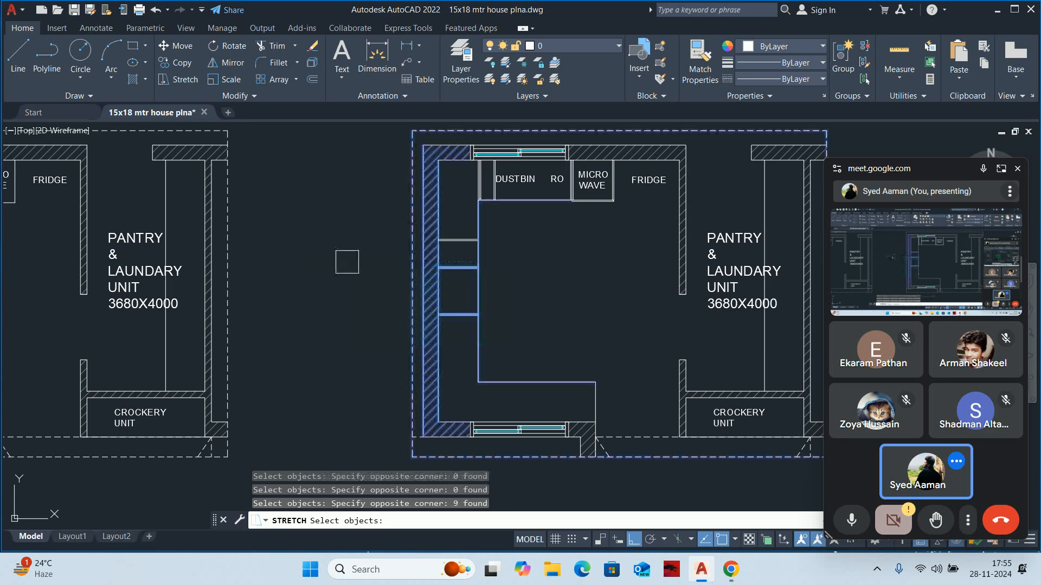
pyautogui.press('Return')
pyautogui.click(332, 263)
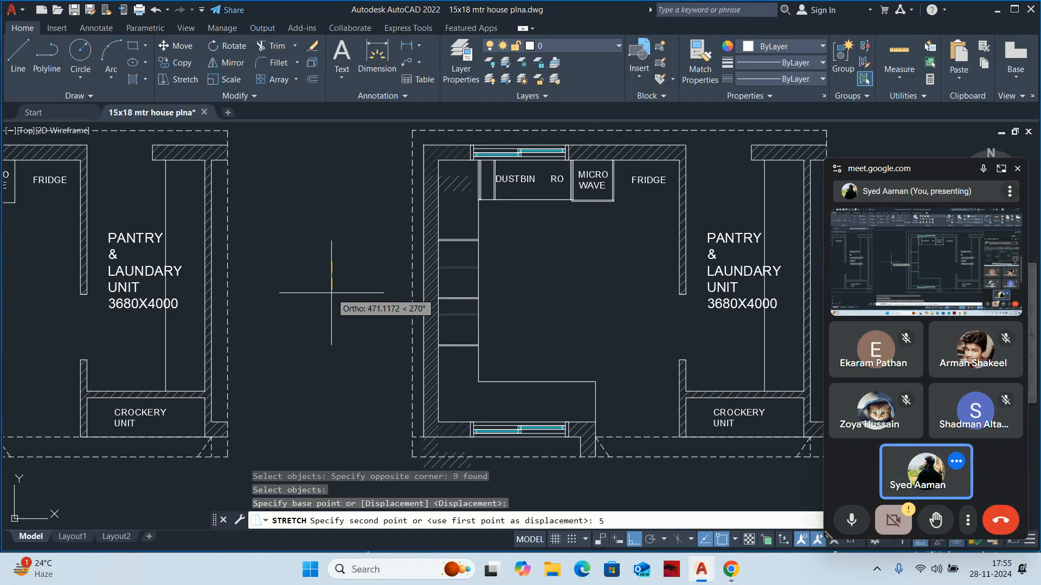
pyautogui.press('BackSpace')
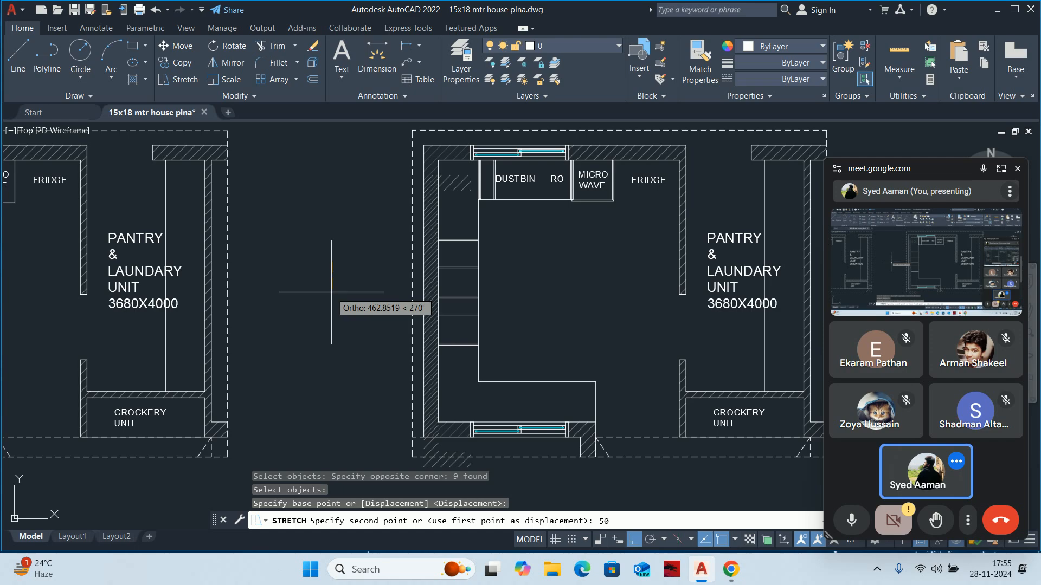
pyautogui.write('0')
pyautogui.press('Return')
pyautogui.press('Escape')
pyautogui.press('Escape')
pyautogui.scroll(-4, 400, 275)
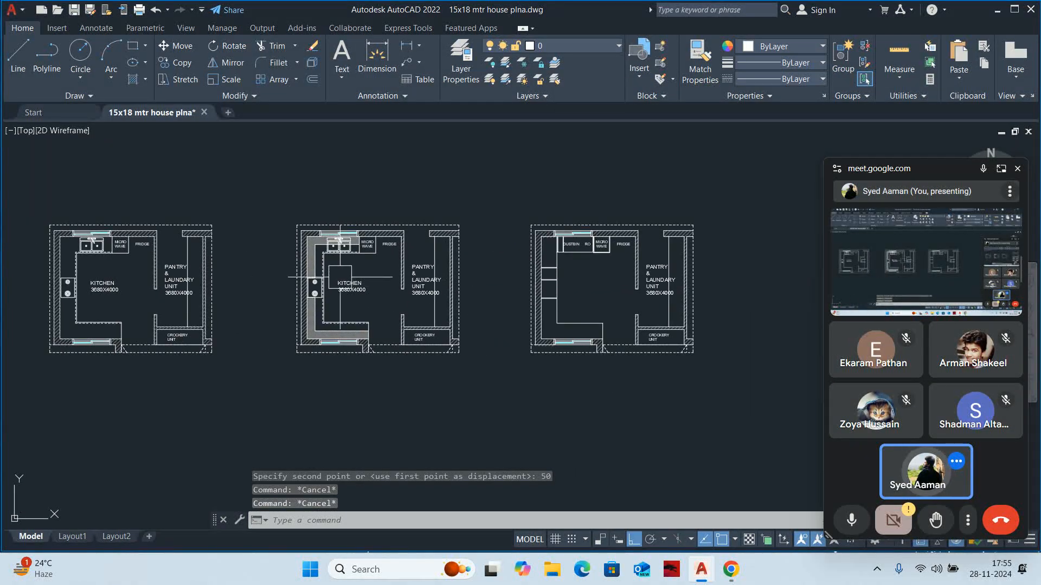
# Stretch the hob 50 mm down in the kitchen plan with the hatched countertop
pyautogui.scroll(4, 339, 277)
pyautogui.press('Return')
pyautogui.click(255, 315)
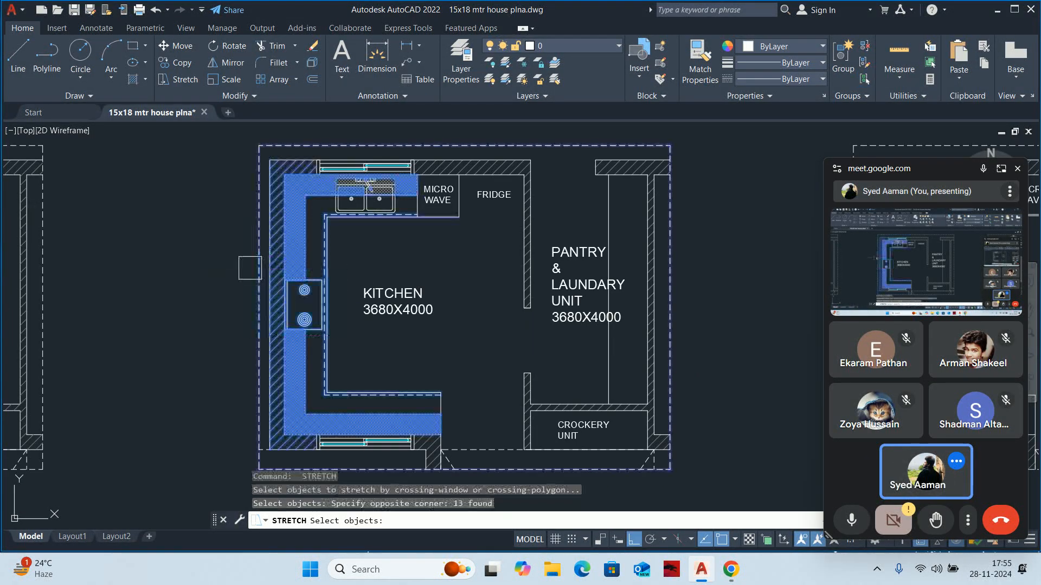
pyautogui.press('Return')
pyautogui.click(199, 272)
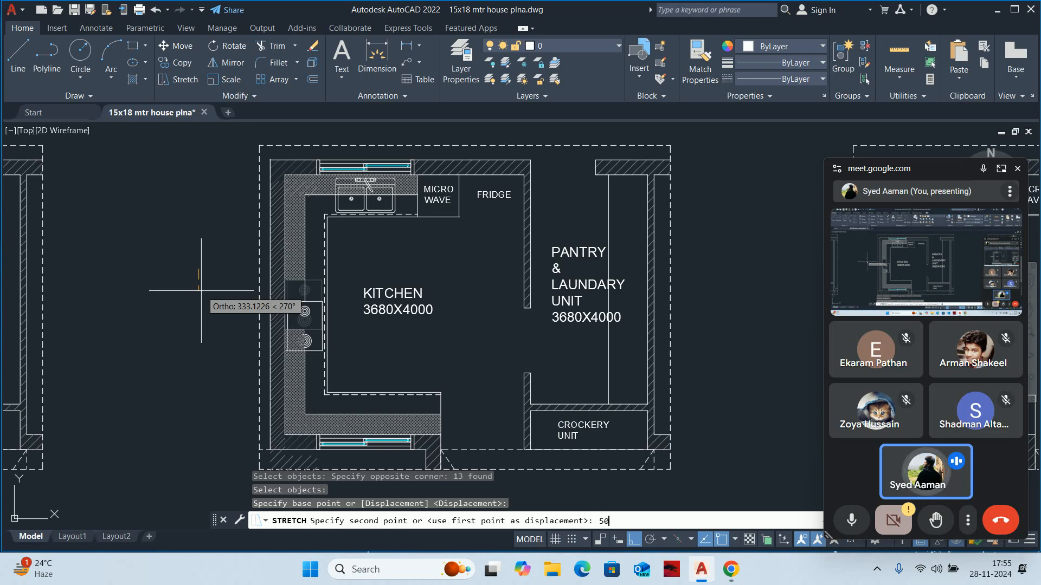
pyautogui.press('Return')
pyautogui.press('Escape')
pyautogui.press('Escape')
# Stretch the hob 50 mm down in the kitchen plan without countertop hatching
pyautogui.scroll(-2, 265, 303)
pyautogui.moveTo(218, 306); pyautogui.dragTo(513, 316, button='middle')
pyautogui.press('Return')
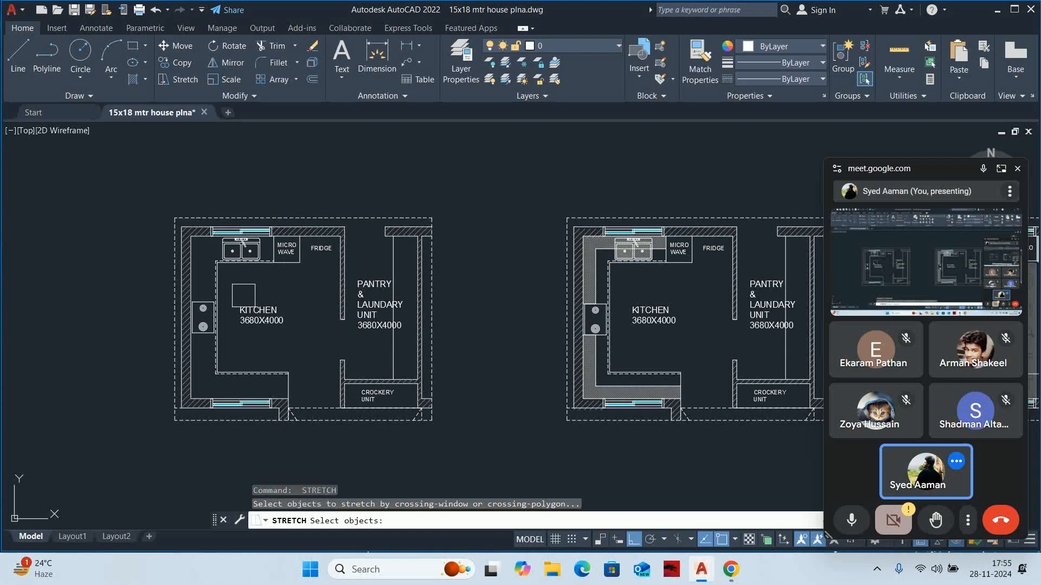
pyautogui.scroll(5, 243, 296)
pyautogui.click(57, 293)
pyautogui.press('Return')
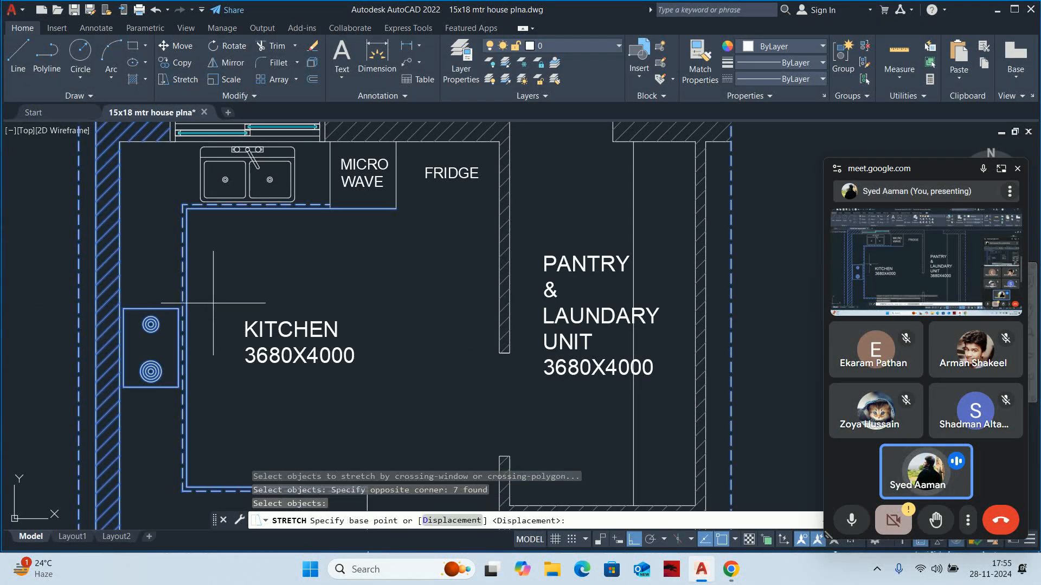
pyautogui.click(219, 303)
pyautogui.write('50')
pyautogui.press('Return')
pyautogui.press('Escape')
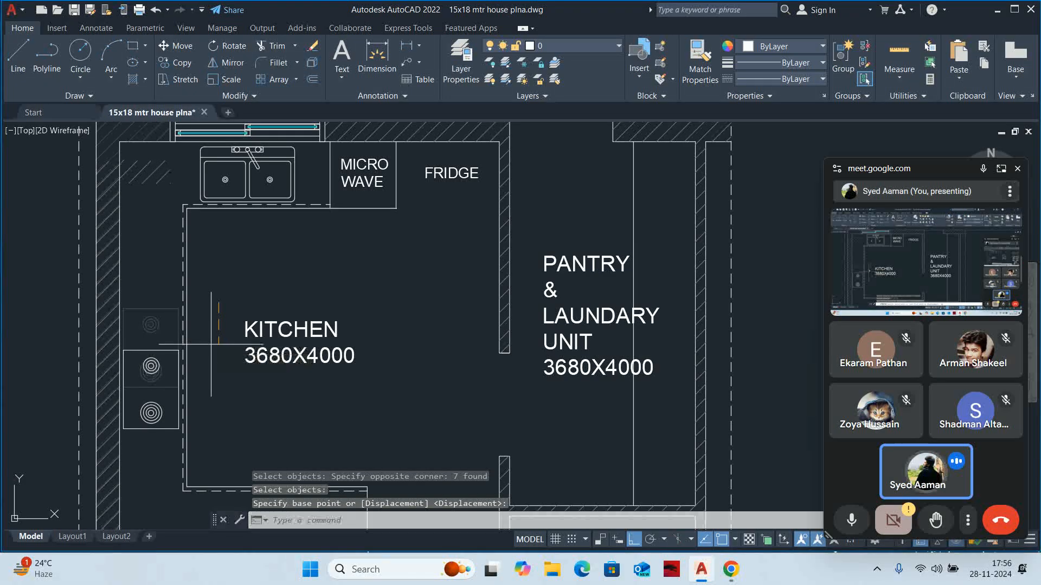
# Move the shifted wall hatch's edges beside the window back up to the wall lines in the plan without countertop hatching
pyautogui.scroll(-3, 200, 315)
pyautogui.scroll(3, 184, 285)
pyautogui.click(186, 292)
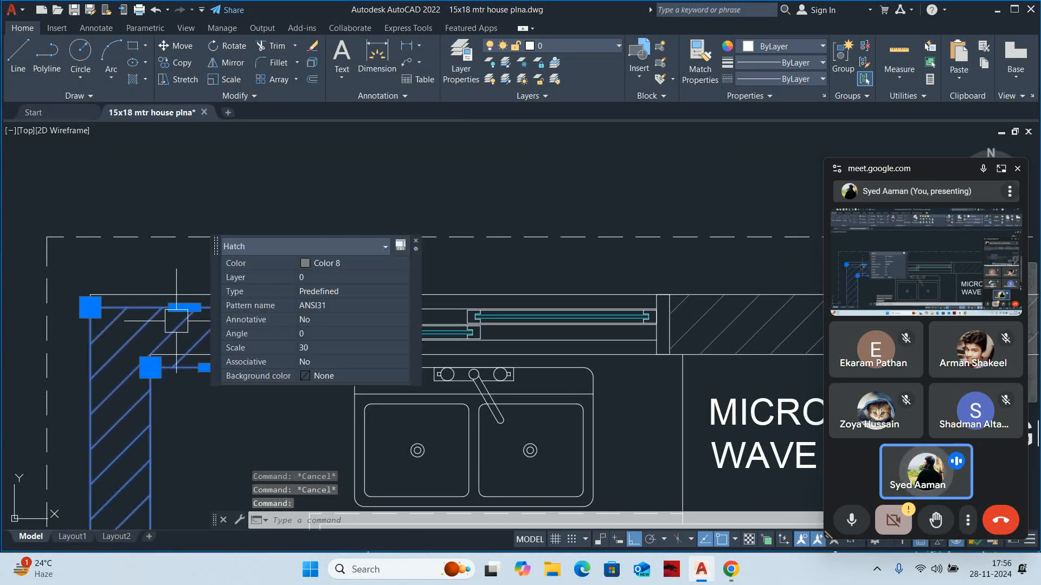
pyautogui.scroll(2, 187, 292)
pyautogui.click(188, 307)
pyautogui.click(188, 287)
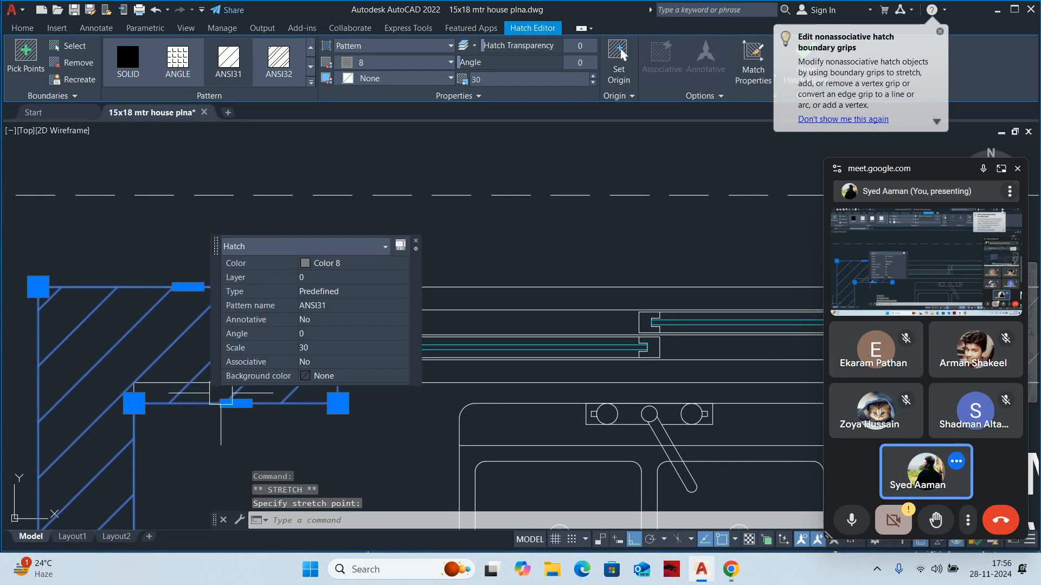
pyautogui.click(236, 404)
pyautogui.click(224, 370)
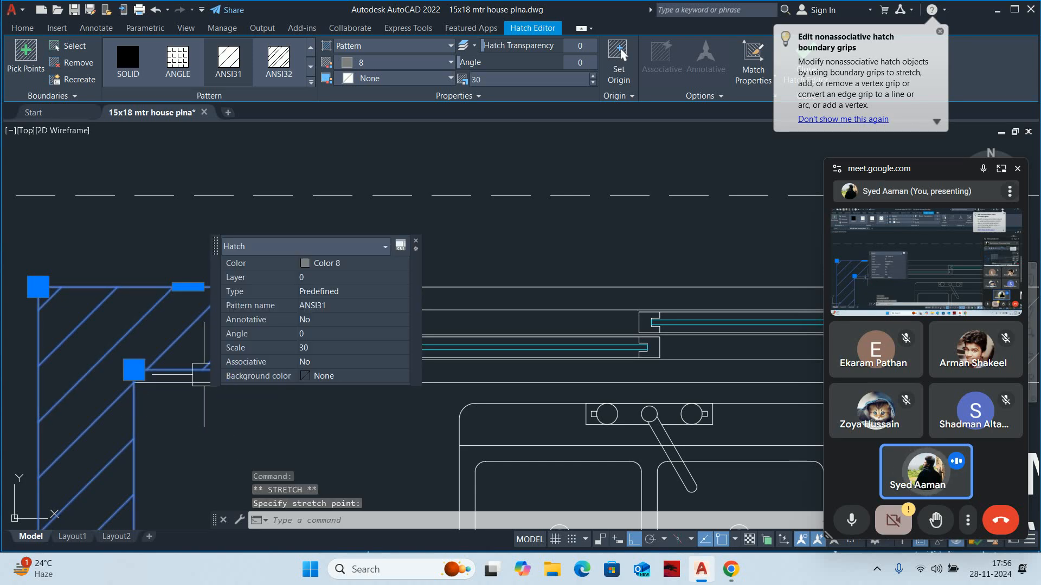
# Stretch the inner edge of the upper-left corner wall hatch to the inner wall line in the first kitchen plan
pyautogui.scroll(5, 204, 374)
pyautogui.press('Escape')
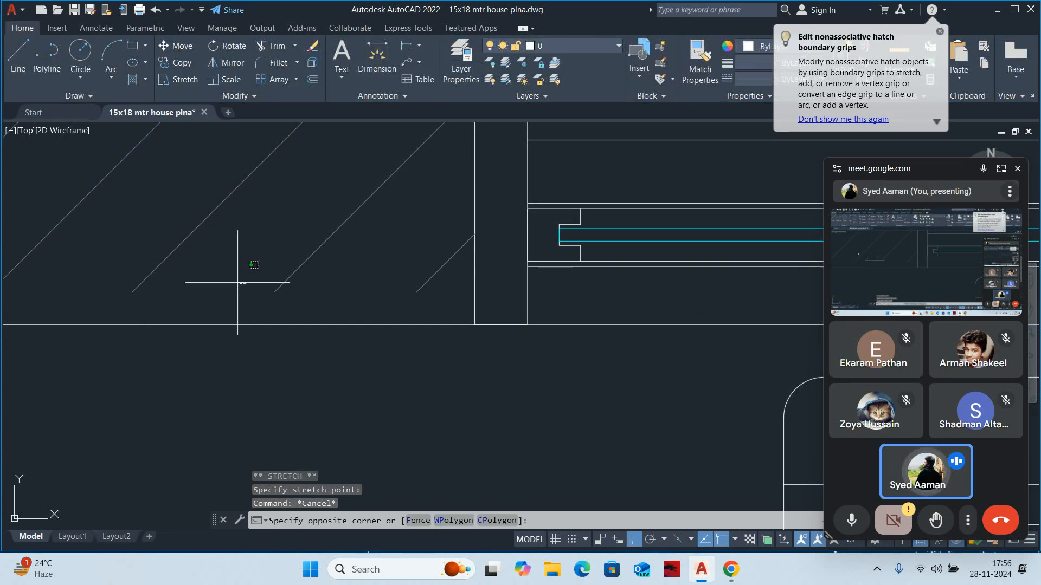
pyautogui.click(238, 282)
pyautogui.click(217, 324)
pyautogui.click(216, 324)
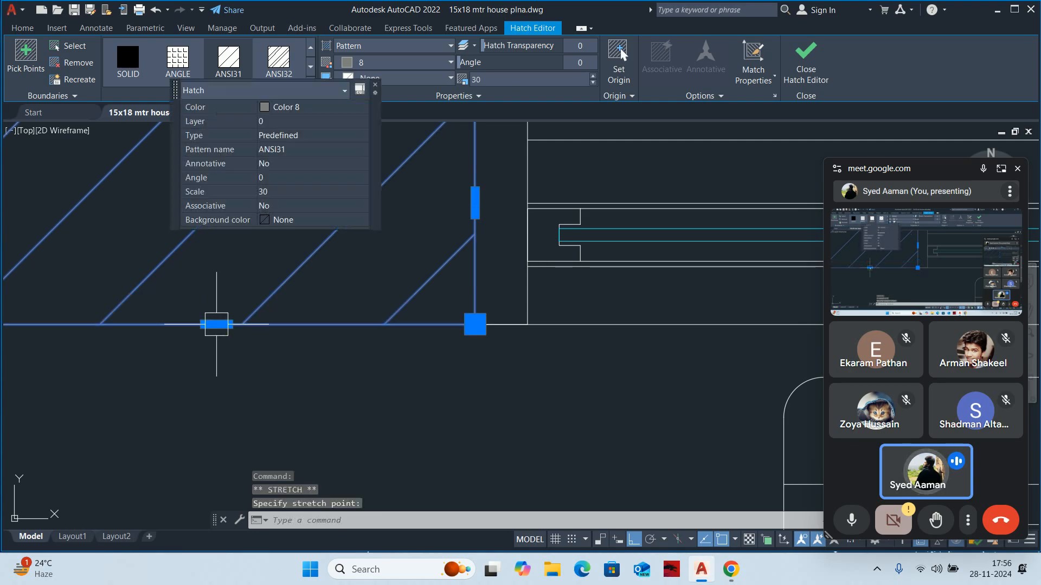
pyautogui.scroll(-5, 217, 324)
pyautogui.press('Escape')
pyautogui.press('Escape')
# Stretch the outer and inner edges of the upper-left corner wall hatch onto the wall lines in the middle kitchen plan
pyautogui.scroll(2, 224, 260)
pyautogui.scroll(-4, 224, 260)
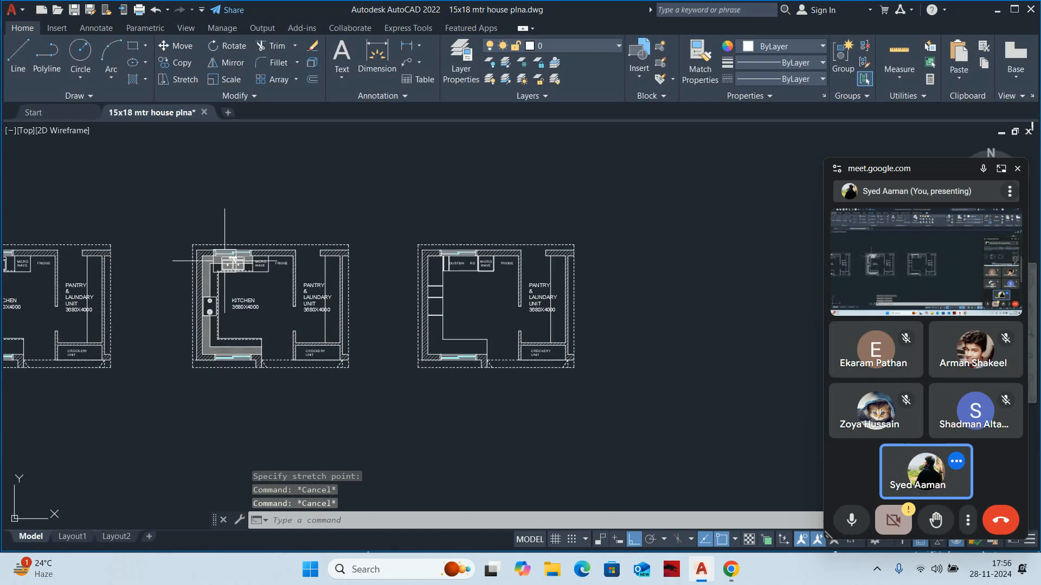
pyautogui.scroll(6, 224, 260)
pyautogui.scroll(5, 179, 250)
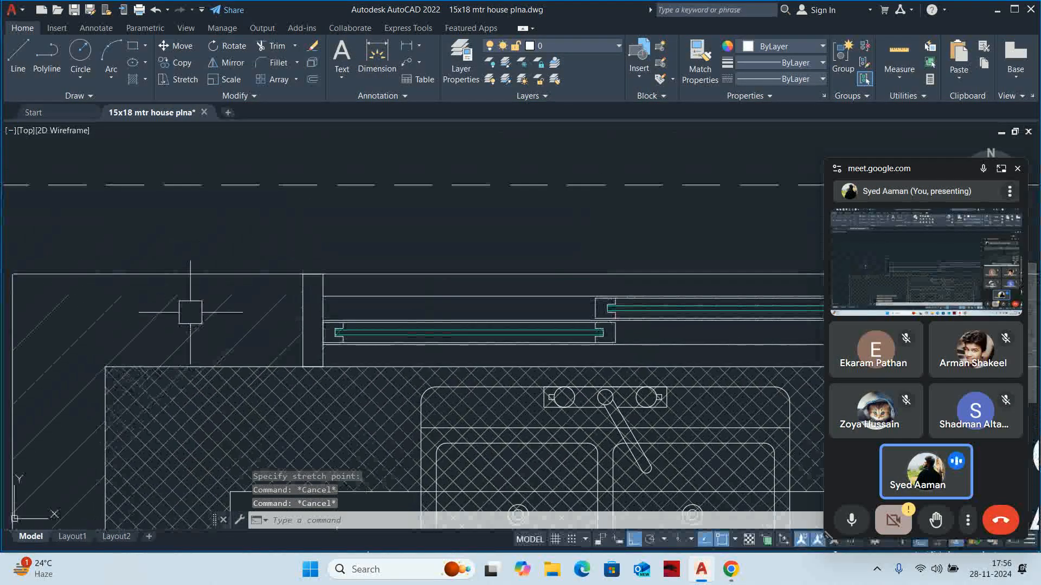
pyautogui.click(187, 306)
pyautogui.click(163, 293)
pyautogui.click(158, 293)
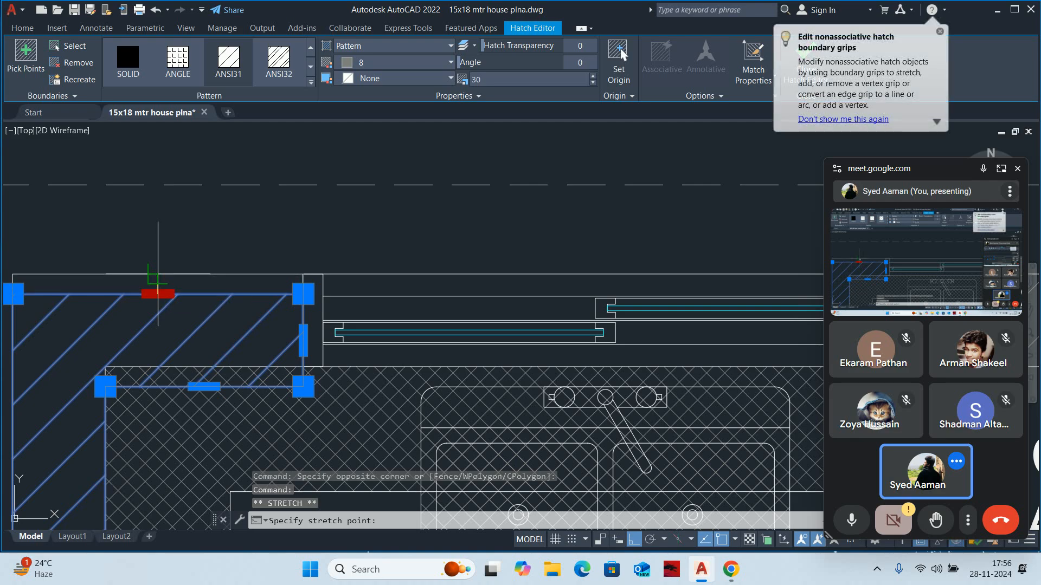
pyautogui.click(158, 273)
pyautogui.click(204, 387)
pyautogui.click(204, 367)
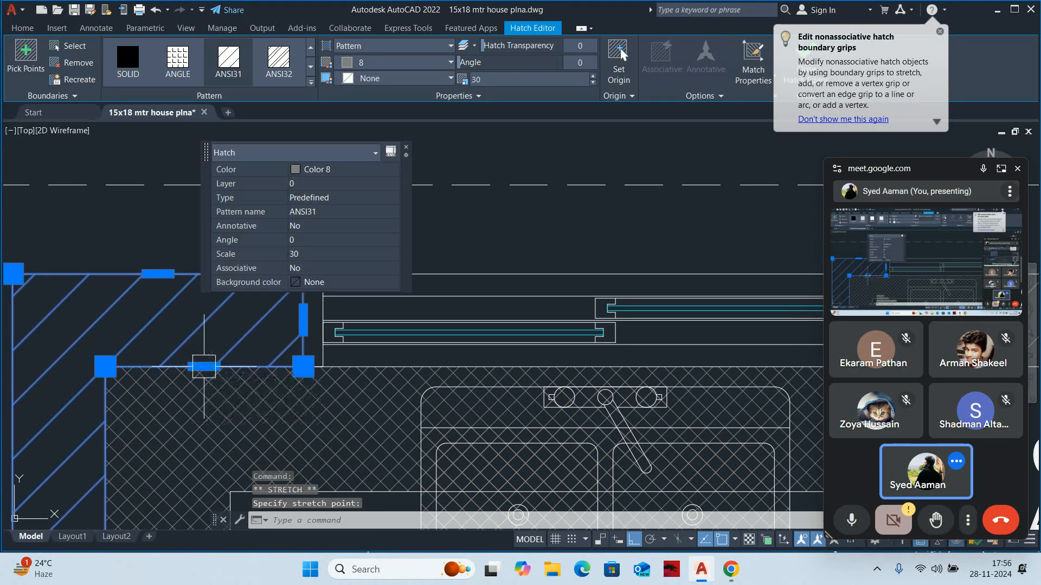
pyautogui.press('Escape')
pyautogui.press('Escape')
# Stretch the inner and outer edges of the lower-left corner wall hatch onto the wall lines in the middle kitchen plan
pyautogui.scroll(-10, 199, 349)
pyautogui.moveTo(199, 347); pyautogui.dragTo(187, 344, button='middle')
pyautogui.scroll(-1, 202, 346)
pyautogui.scroll(8, 187, 358)
pyautogui.scroll(2, 152, 418)
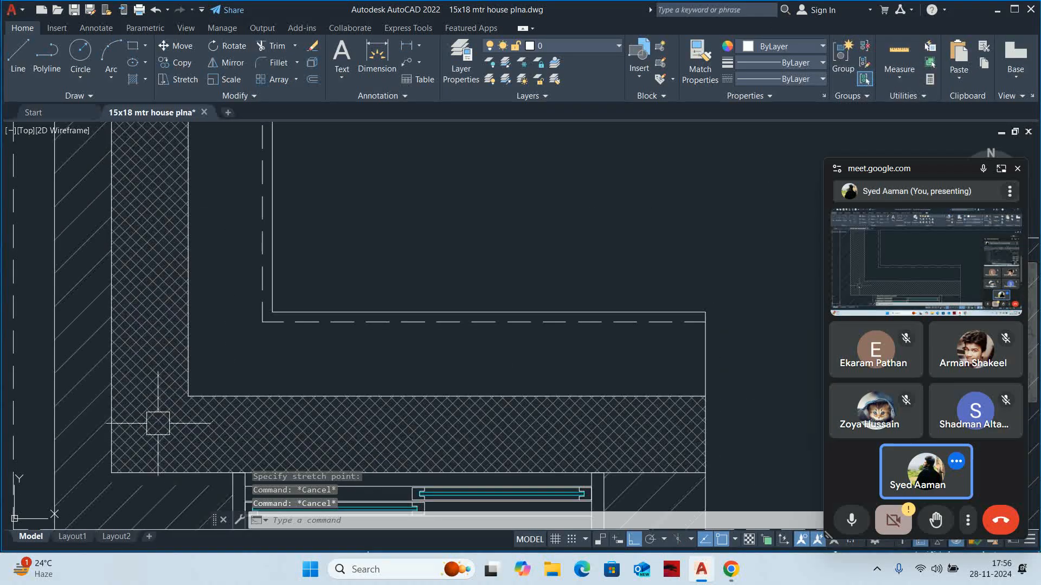
pyautogui.moveTo(151, 418); pyautogui.dragTo(204, 325, button='middle')
pyautogui.click(186, 374)
pyautogui.scroll(2, 183, 371)
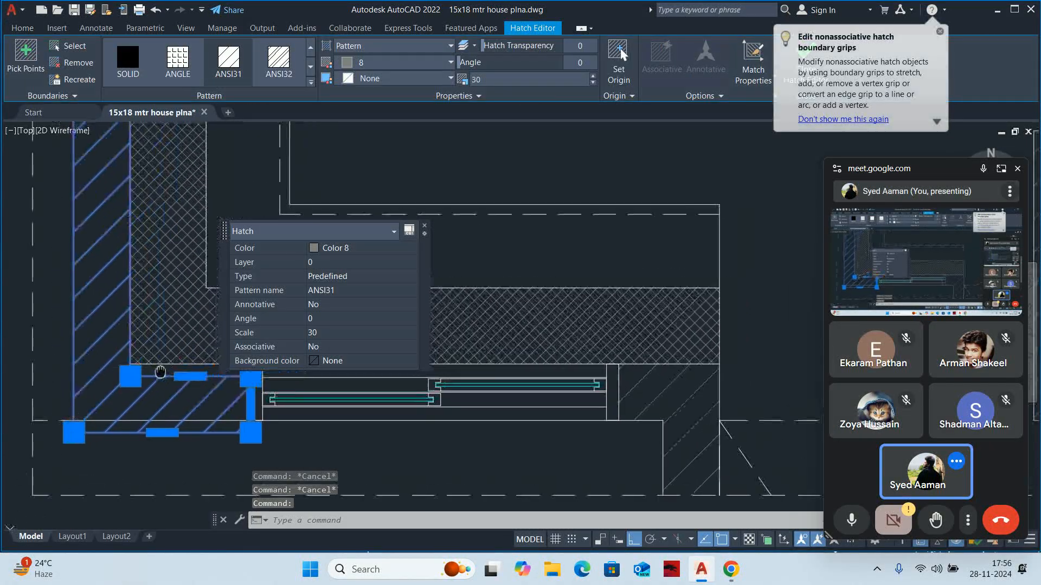
pyautogui.click(189, 377)
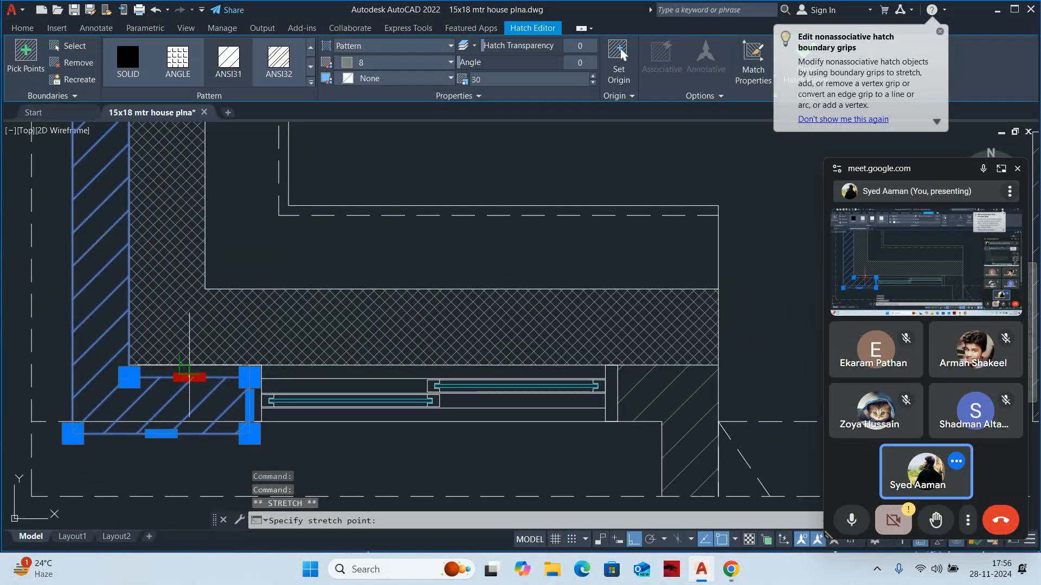
pyautogui.click(189, 365)
pyautogui.click(161, 434)
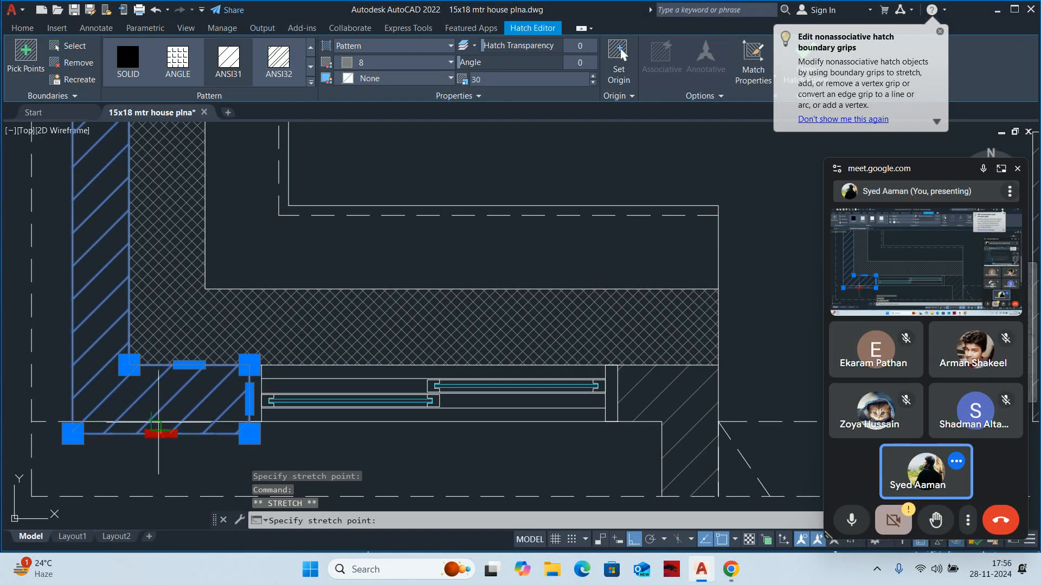
pyautogui.click(162, 421)
pyautogui.scroll(-3, 161, 420)
pyautogui.scroll(-3, 160, 416)
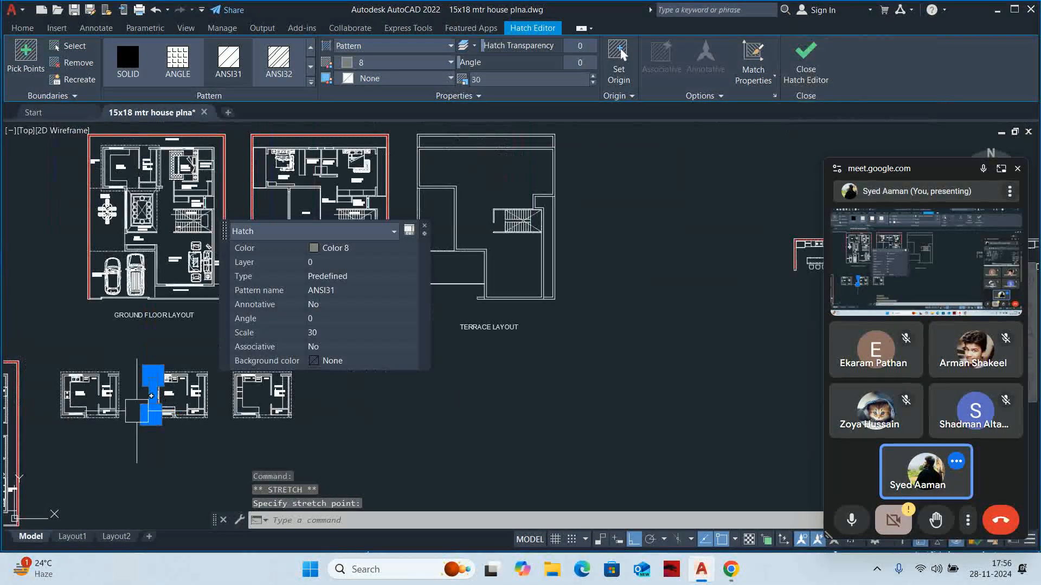
pyautogui.press('Escape')
# Stretch the inner edge of the lower-left corner wall hatch up to the inner wall line in the third kitchen plan
pyautogui.scroll(8, 77, 409)
pyautogui.moveTo(94, 414); pyautogui.dragTo(253, 436, button='middle')
pyautogui.scroll(-2, 151, 421)
pyautogui.moveTo(146, 419)
pyautogui.mouseDown(button='middle')
pyautogui.moveTo(162, 430)
pyautogui.moveTo(133, 446)
pyautogui.moveTo(22, 428)
pyautogui.mouseUp(button='middle')
pyautogui.scroll(-5, 297, 336)
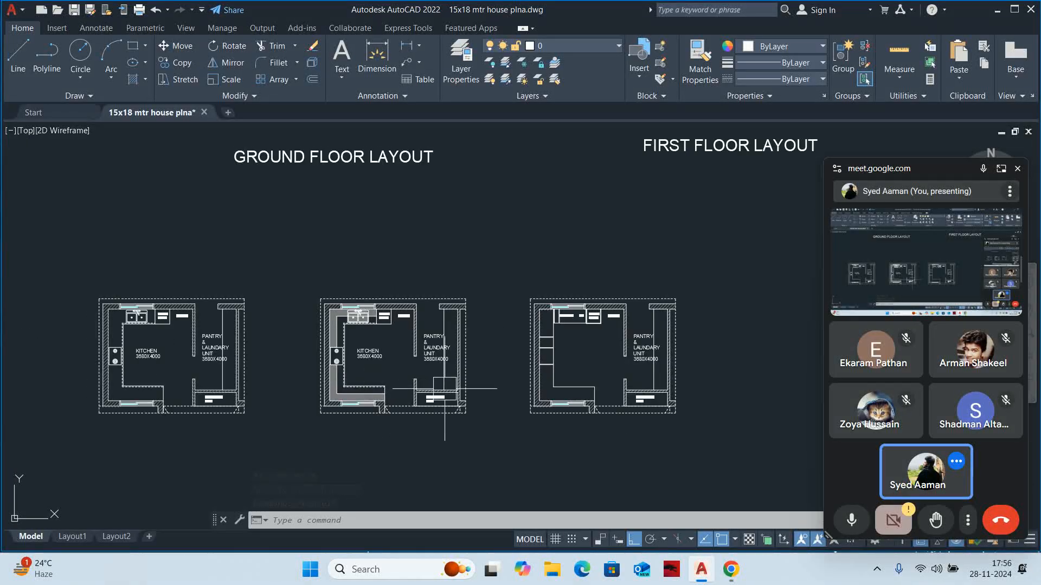
pyautogui.moveTo(488, 399); pyautogui.dragTo(391, 390, button='middle')
pyautogui.scroll(4, 398, 392)
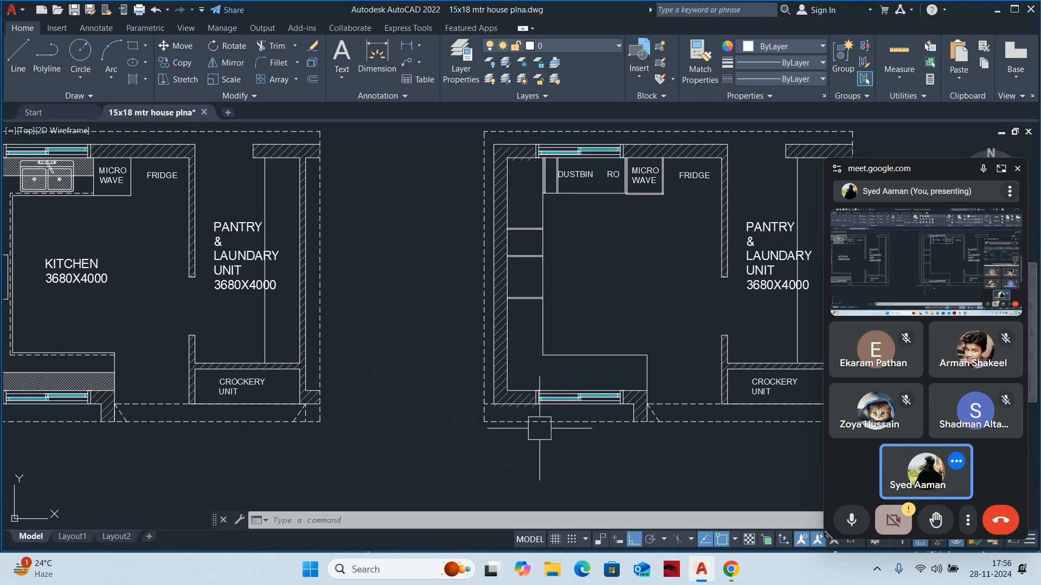
pyautogui.press('Escape')
pyautogui.press('Escape')
pyautogui.press('Escape')
pyautogui.scroll(4, 539, 420)
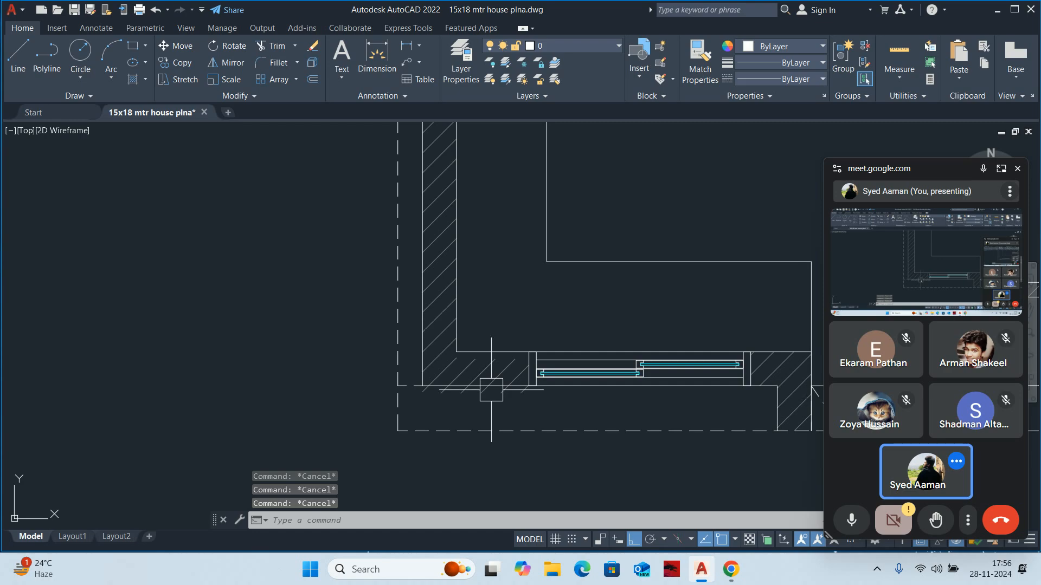
pyautogui.scroll(2, 491, 389)
pyautogui.click(490, 354)
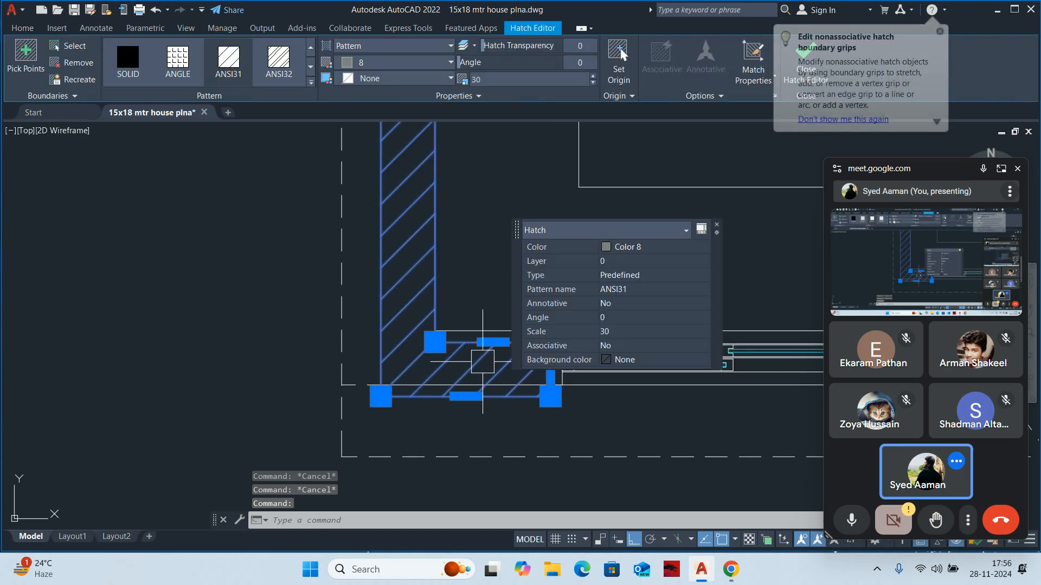
pyautogui.click(493, 342)
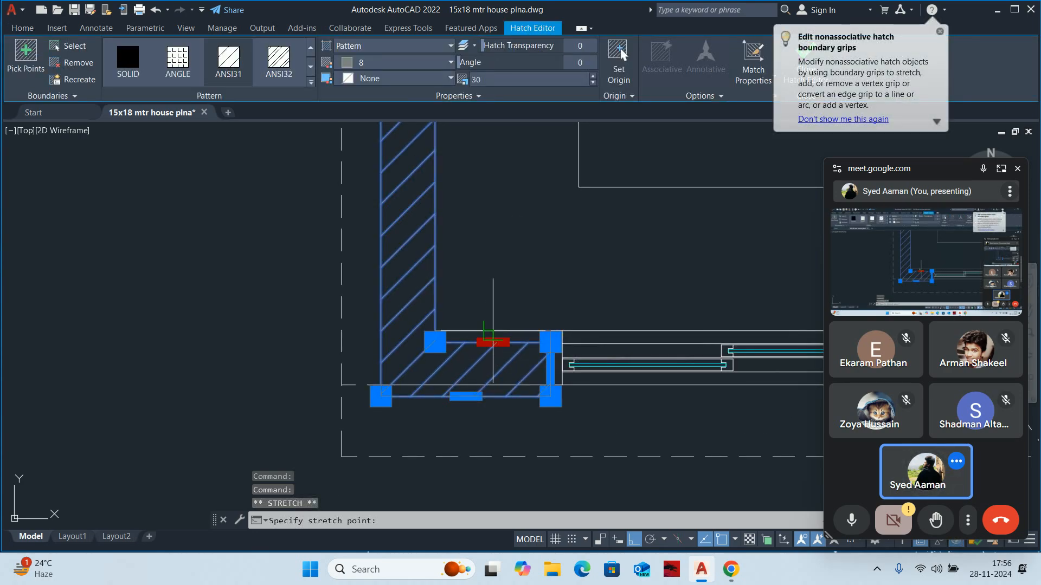
pyautogui.click(484, 340)
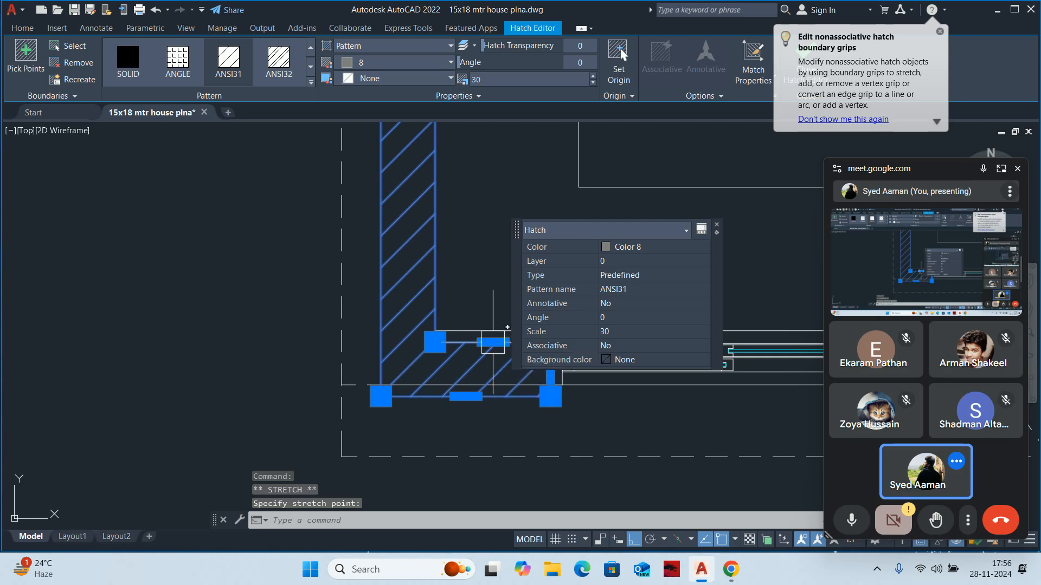
pyautogui.click(492, 343)
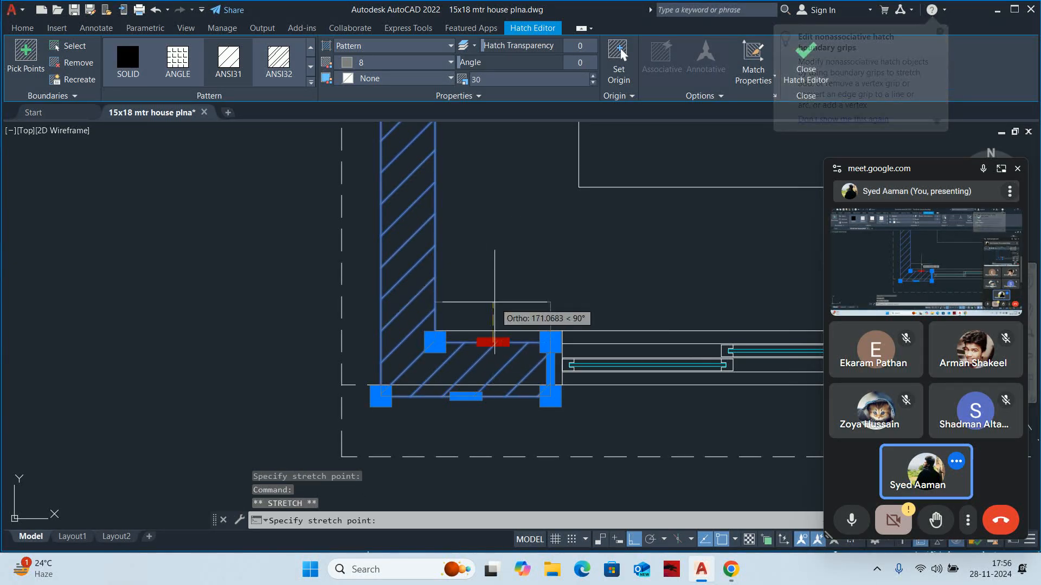
pyautogui.click(493, 330)
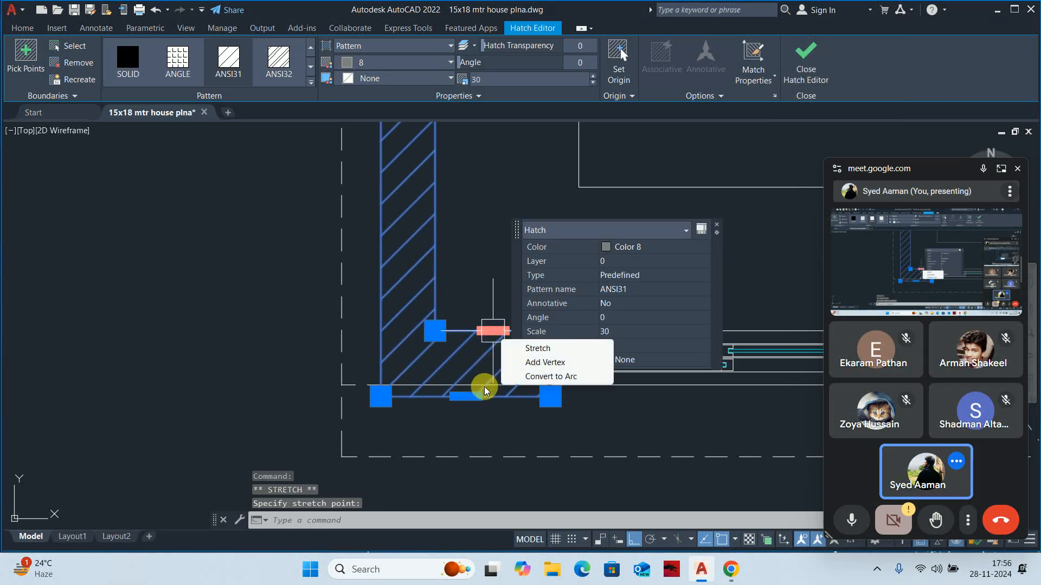
# Stretch the outer edge of the third kitchen plan's lower-left corner wall hatch up to the outer wall line
pyautogui.click(464, 384)
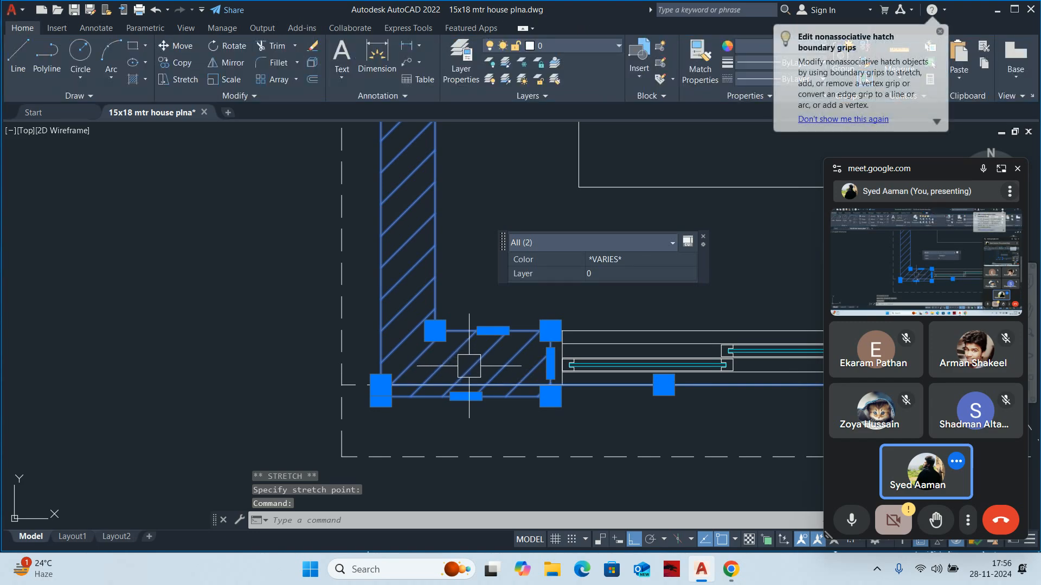
pyautogui.click(467, 393)
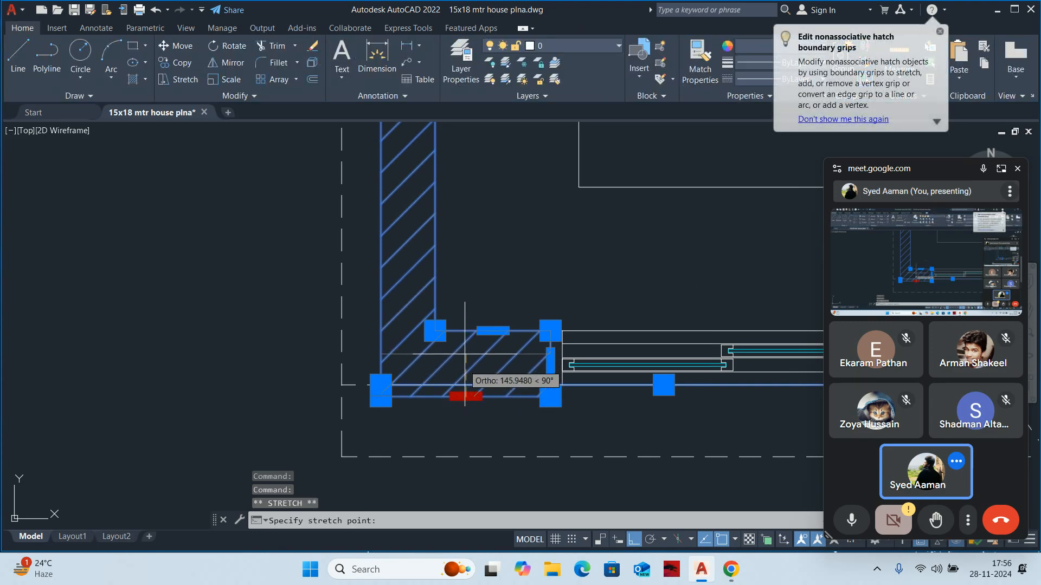
pyautogui.press('Escape')
pyautogui.press('Escape')
pyautogui.press('Escape')
# Quick-measure the spacing between the cabinet dividers along the left counter of the third kitchen plan
pyautogui.scroll(-5, 477, 326)
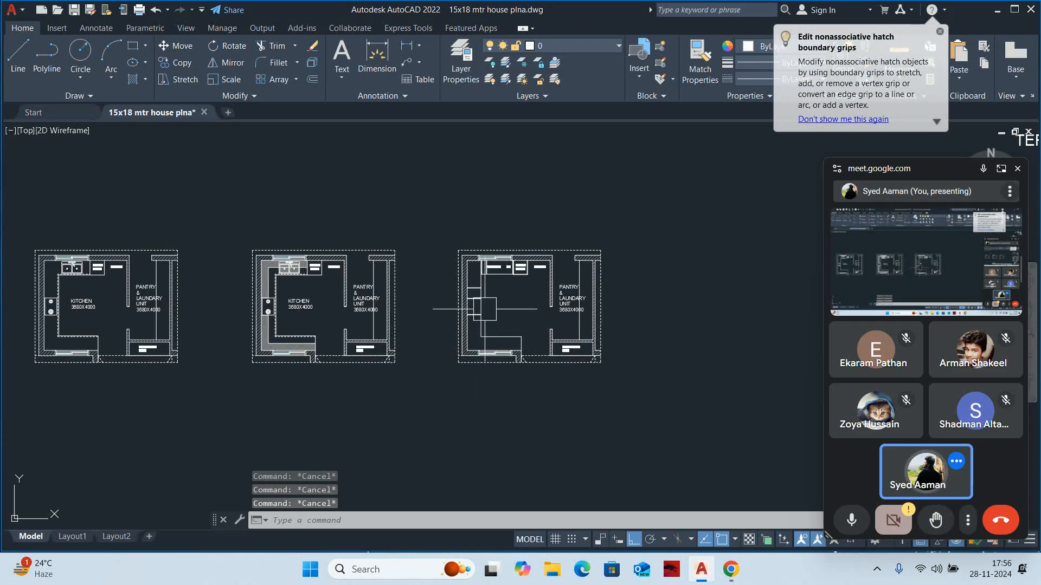
pyautogui.scroll(4, 520, 310)
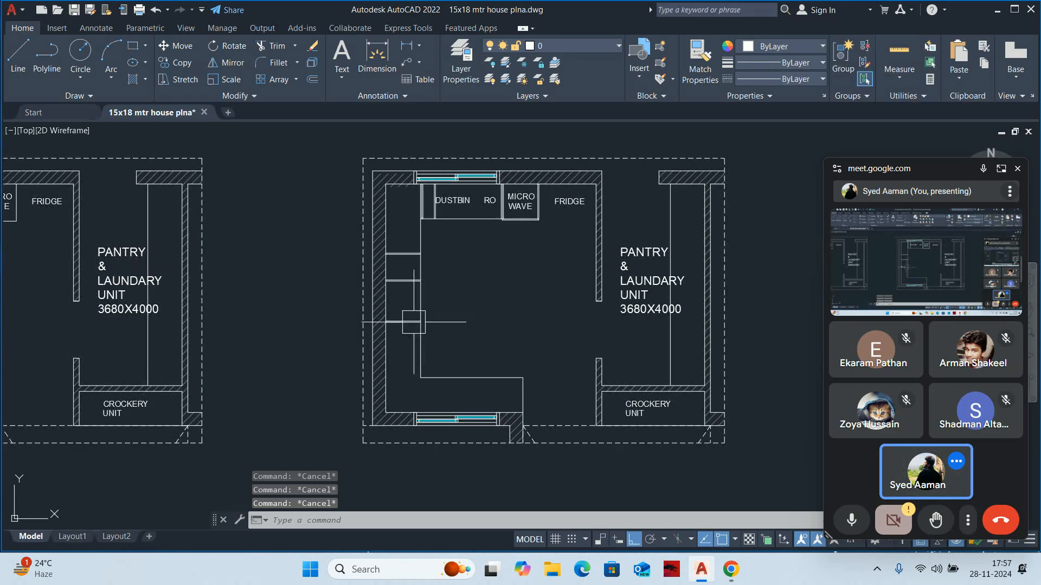
pyautogui.click(894, 52)
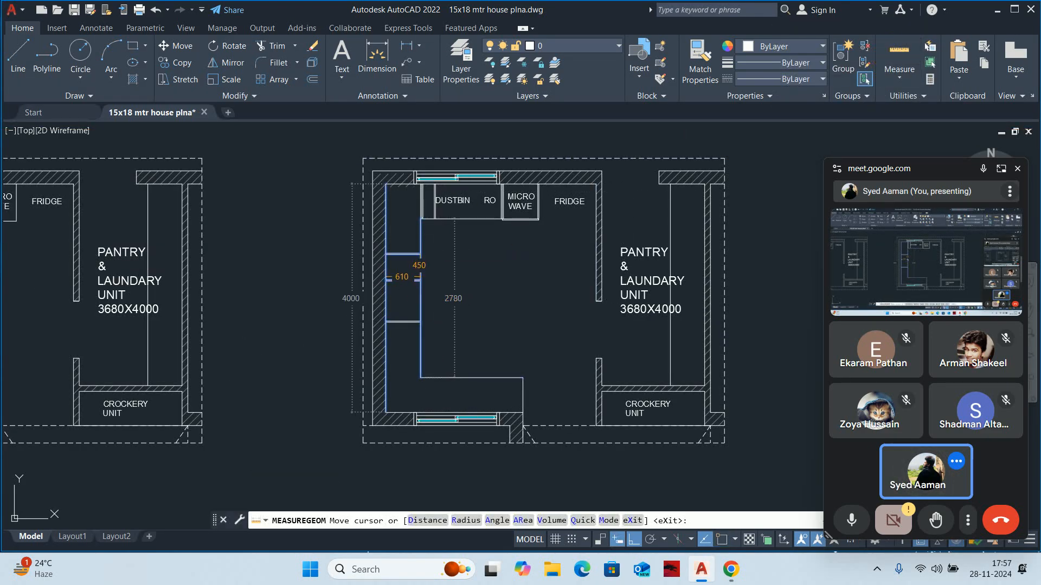
pyautogui.scroll(4, 404, 301)
pyautogui.press('Escape')
pyautogui.press('Escape')
pyautogui.press('Escape')
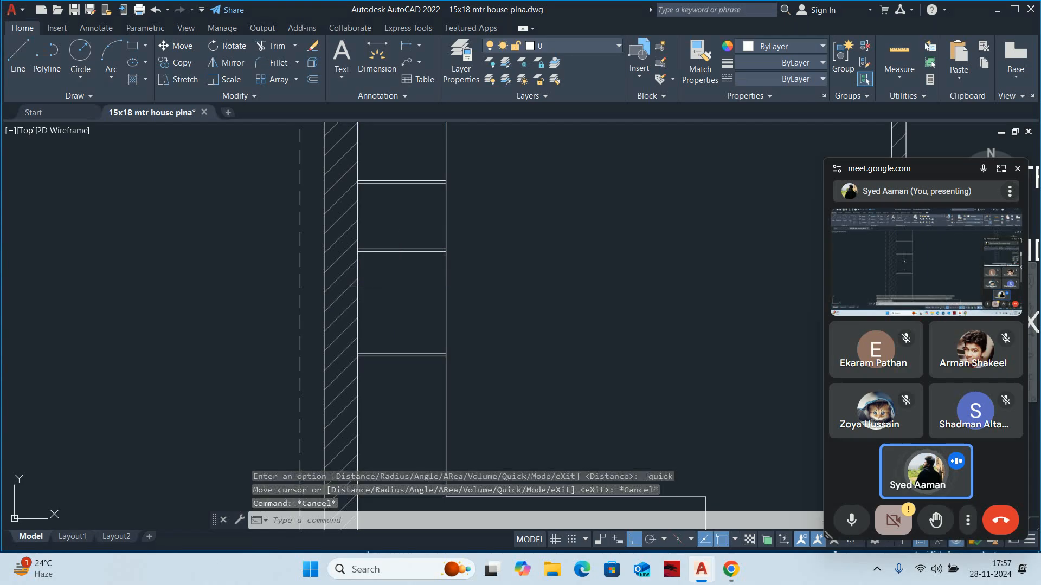
# Stretch the lowest cabinet divider on the third plan's left counter downward by 50
pyautogui.write('s')
pyautogui.press('Return')
pyautogui.click(506, 397)
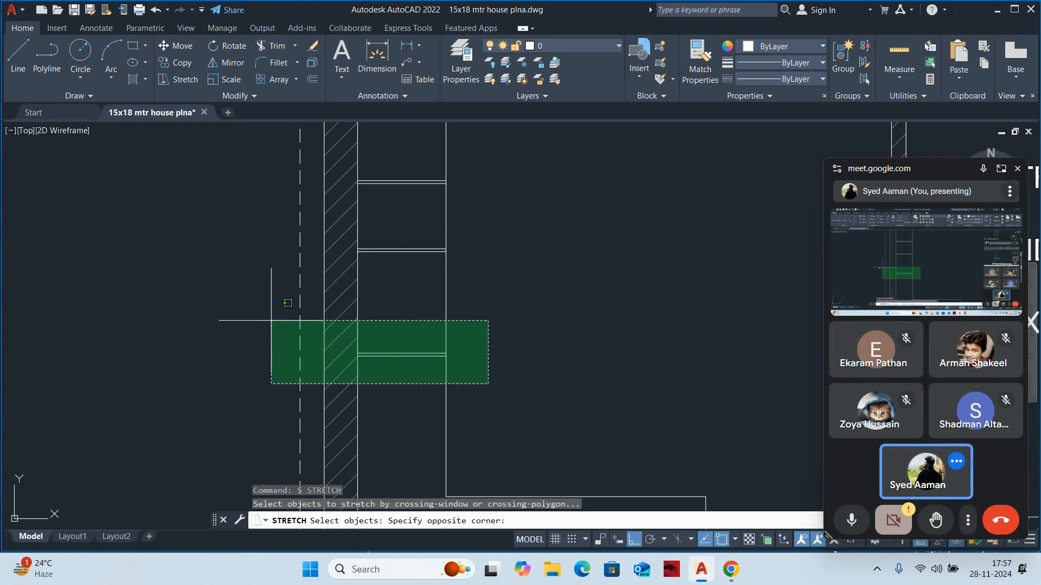
pyautogui.click(283, 334)
pyautogui.press('Return')
pyautogui.click(217, 306)
pyautogui.write('5')
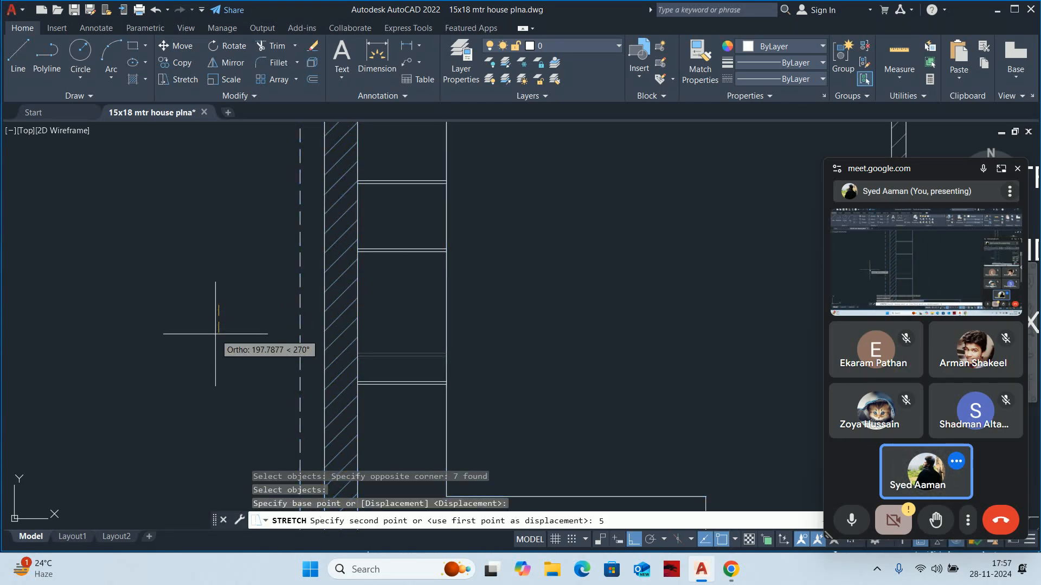
pyautogui.write('0')
pyautogui.press('Return')
pyautogui.press('Escape')
# Quick-measure the cabinet bay above the lowest divider and the counter section below it in the third kitchen plan
pyautogui.scroll(-6, 343, 337)
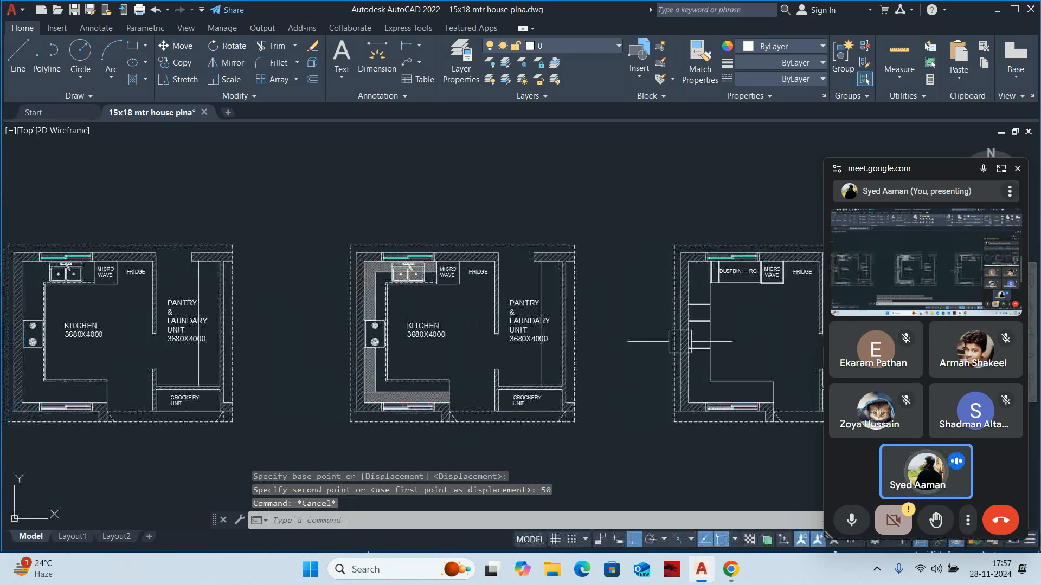
pyautogui.scroll(4, 760, 333)
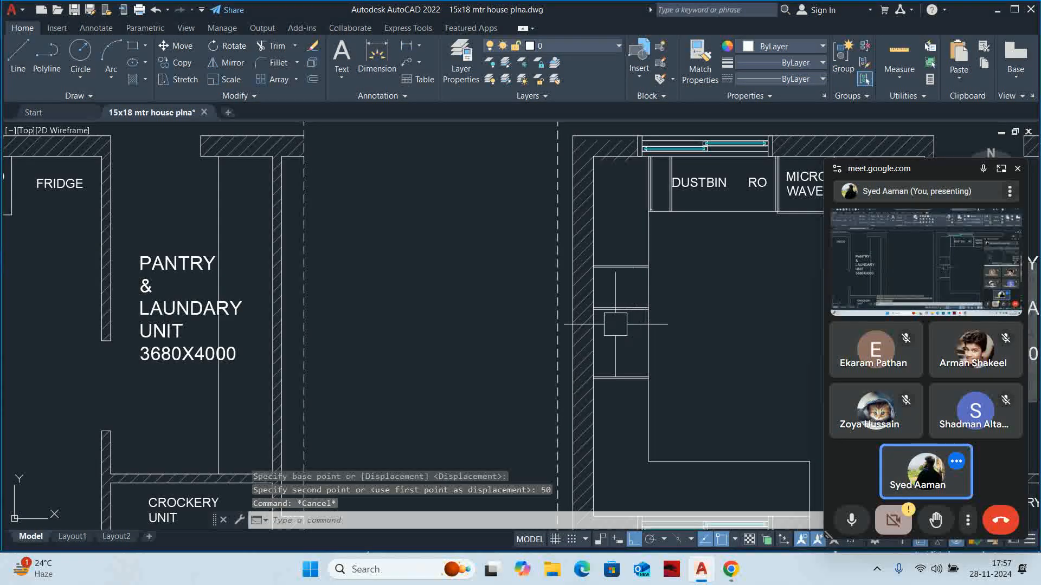
pyautogui.click(899, 54)
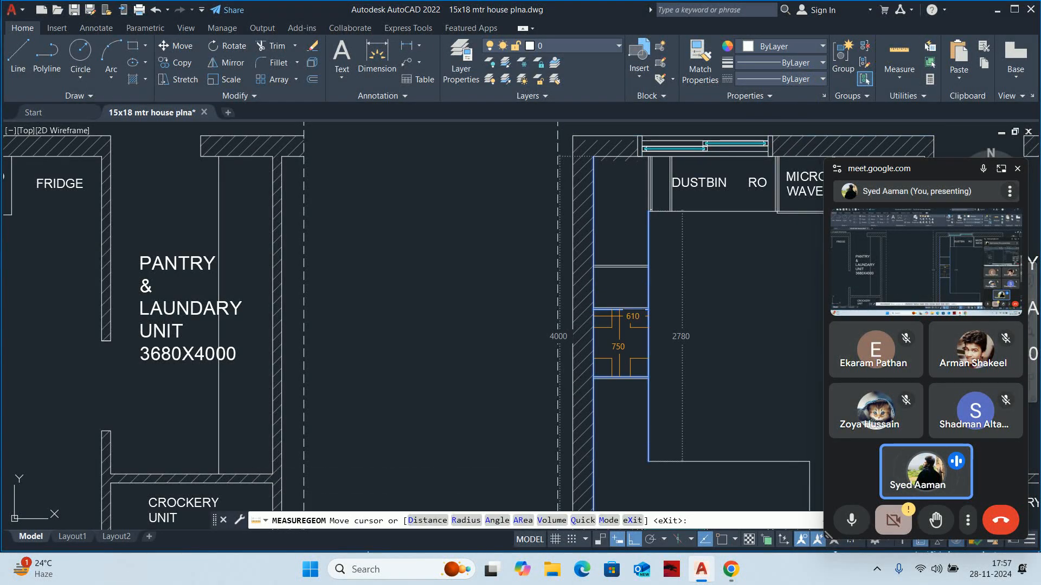
pyautogui.moveTo(623, 285); pyautogui.dragTo(434, 210, button='middle')
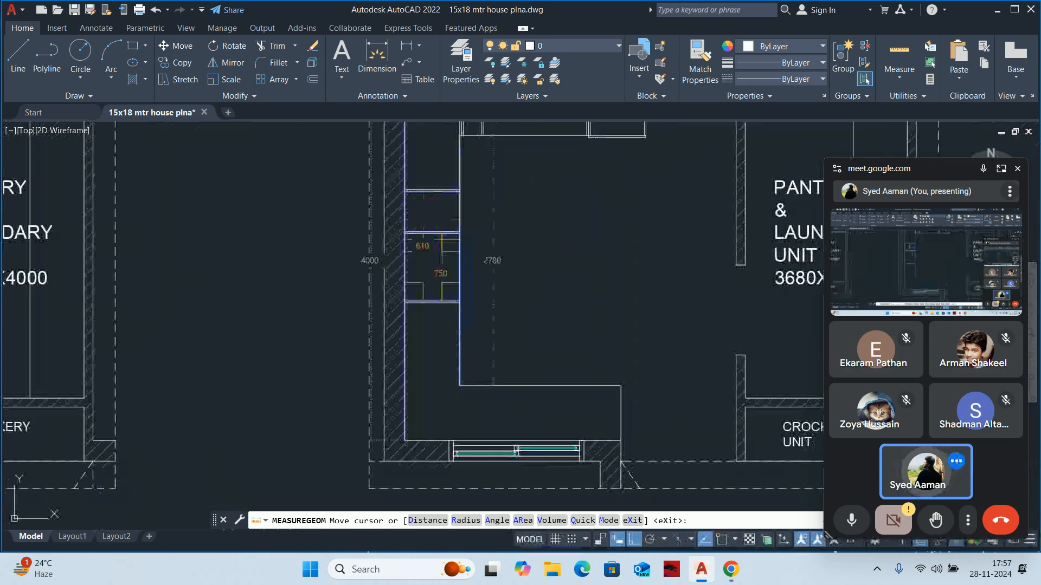
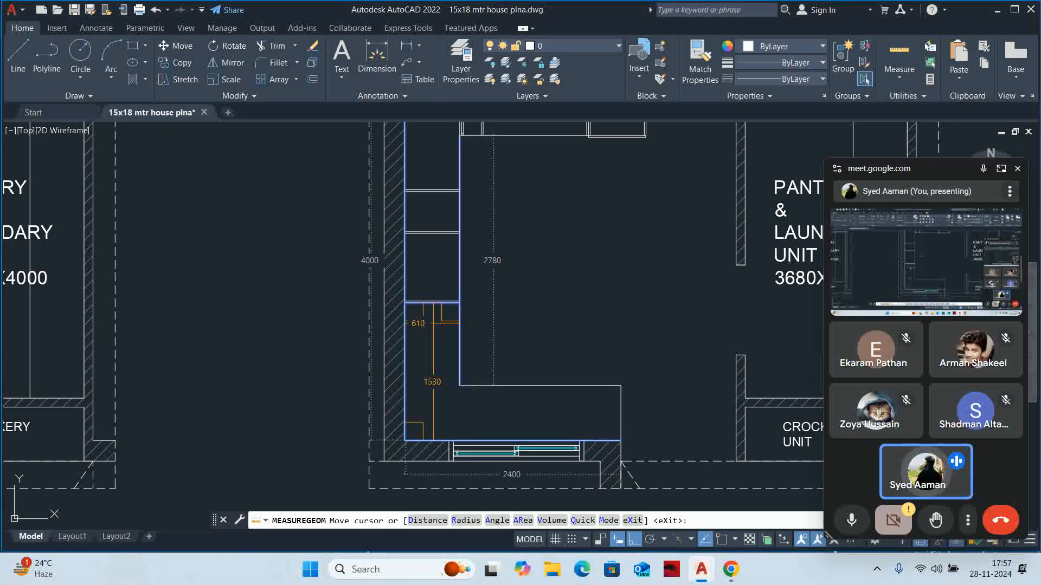
pyautogui.press('Escape')
pyautogui.press('Escape')
pyautogui.press('Escape')
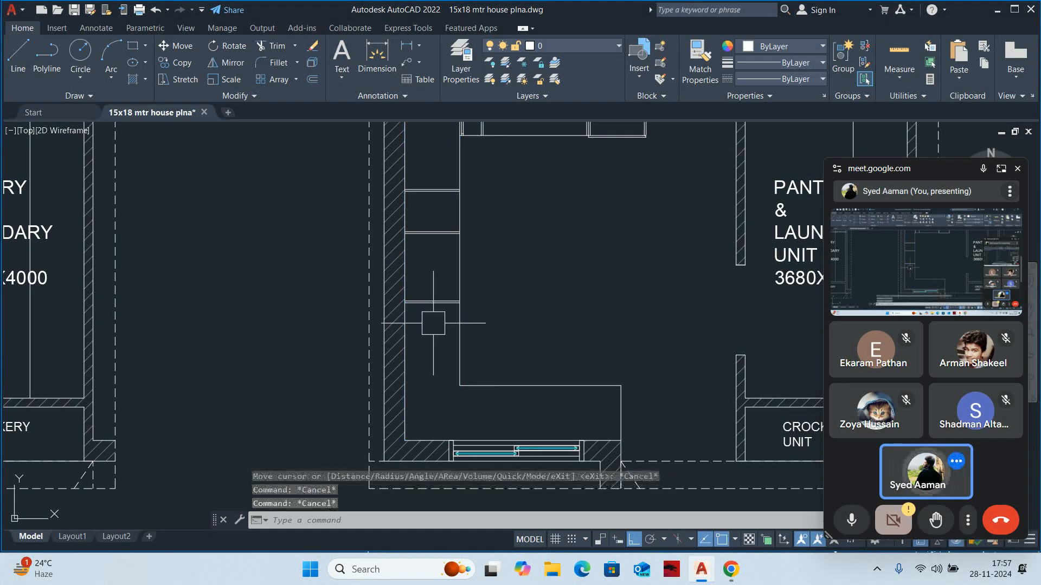
# Check the counter length between its inner corner and the lowest left-side divider with a temporary linear dimension
pyautogui.write('DLI')
pyautogui.press('Return')
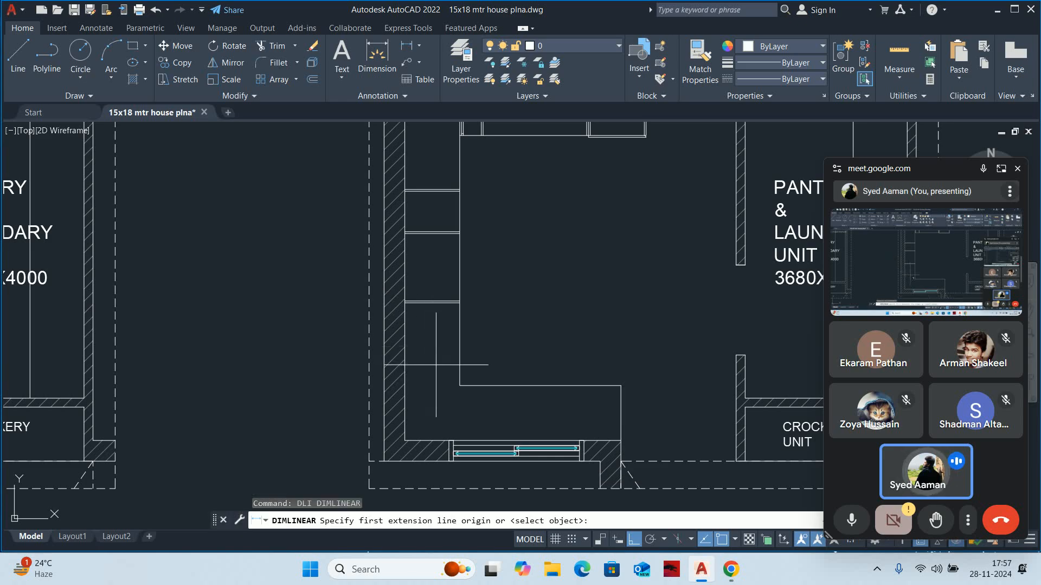
pyautogui.click(460, 386)
pyautogui.scroll(2, 450, 282)
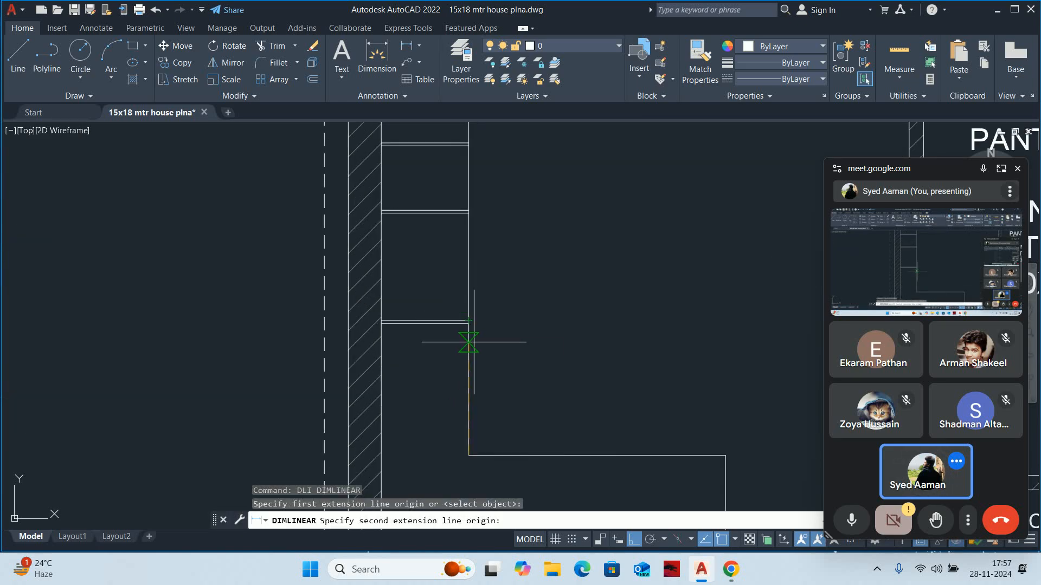
pyautogui.click(469, 324)
pyautogui.scroll(-2, 465, 349)
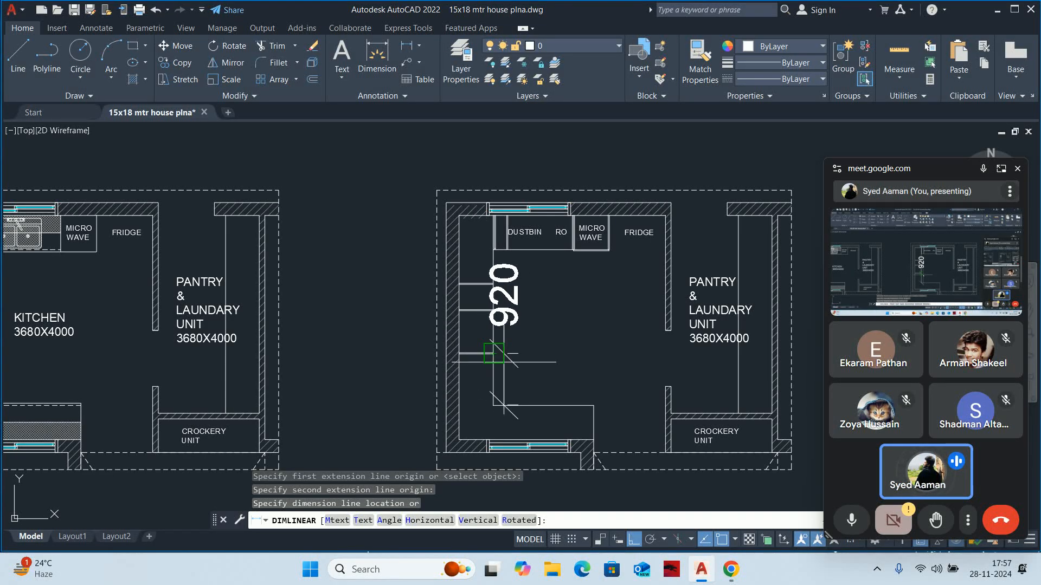
pyautogui.press('Escape')
# Copy the DUSTBIN label horizontally into the narrow cabinet bay beside it in the third kitchen plan
pyautogui.scroll(2, 500, 383)
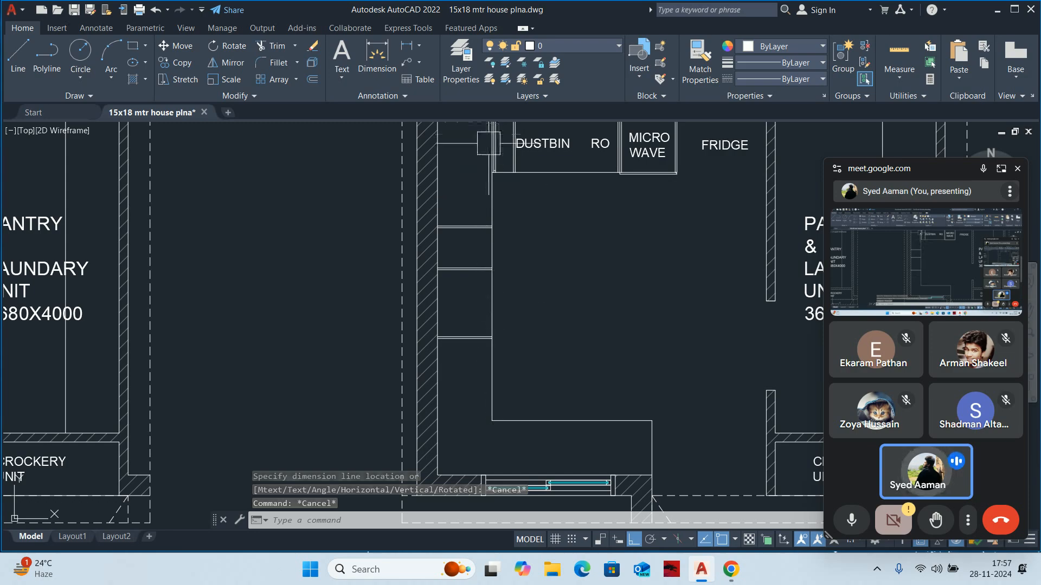
pyautogui.scroll(4, 489, 143)
pyautogui.press('Escape')
pyautogui.press('Escape')
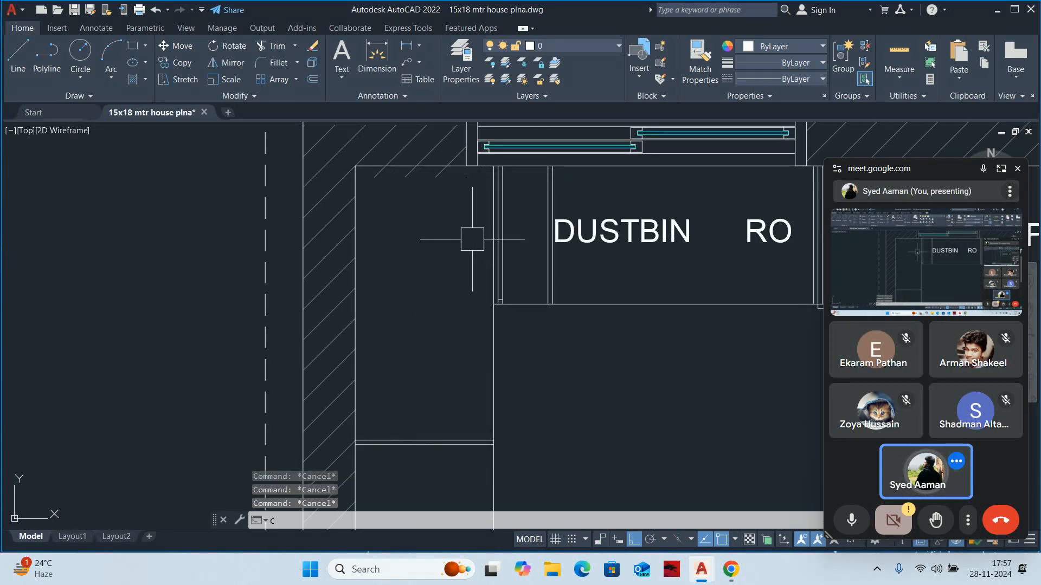
pyautogui.press('Return')
pyautogui.scroll(-2, 634, 197)
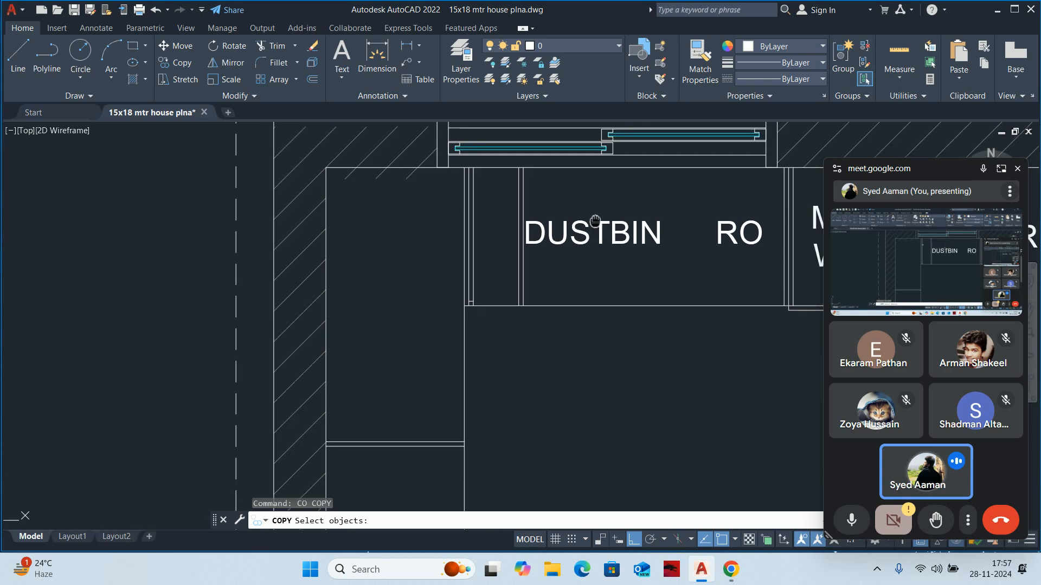
pyautogui.click(504, 202)
pyautogui.press('Return')
pyautogui.scroll(2, 493, 216)
pyautogui.click(506, 313)
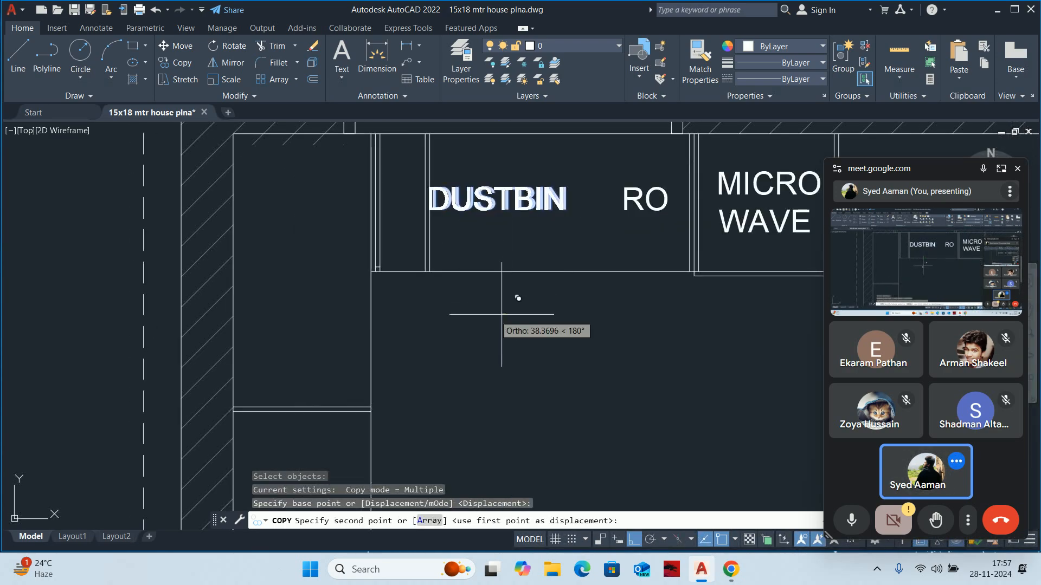
pyautogui.click(464, 314)
pyautogui.press('Escape')
# Set the rotation of the copied DUSTBIN label in the narrow bay to 90
pyautogui.click(401, 186)
pyautogui.click(506, 202)
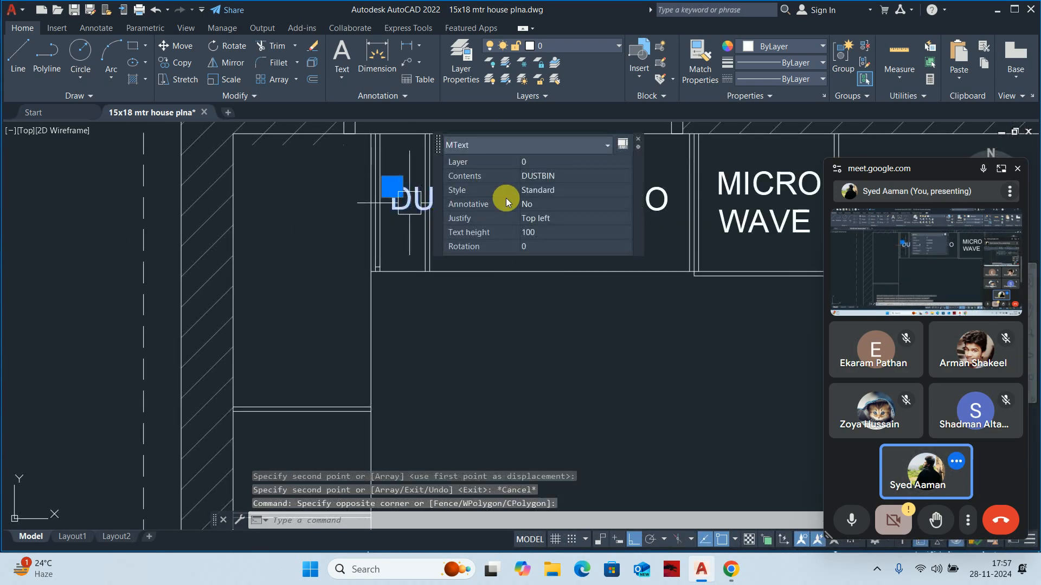
pyautogui.press('Return')
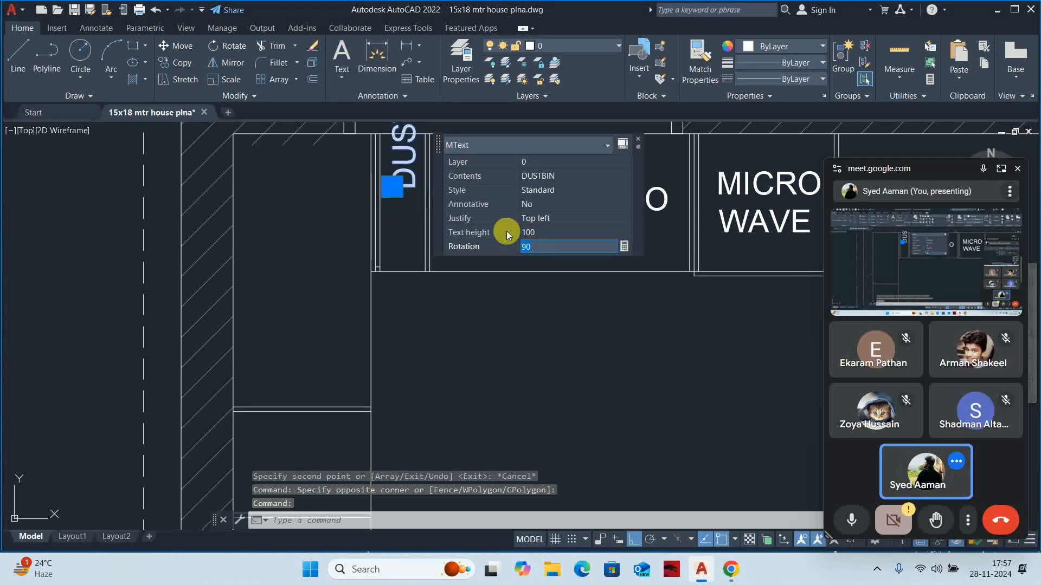
pyautogui.press('Escape')
# Change the rotated label's text to B.P.O
pyautogui.doubleClick(408, 177)
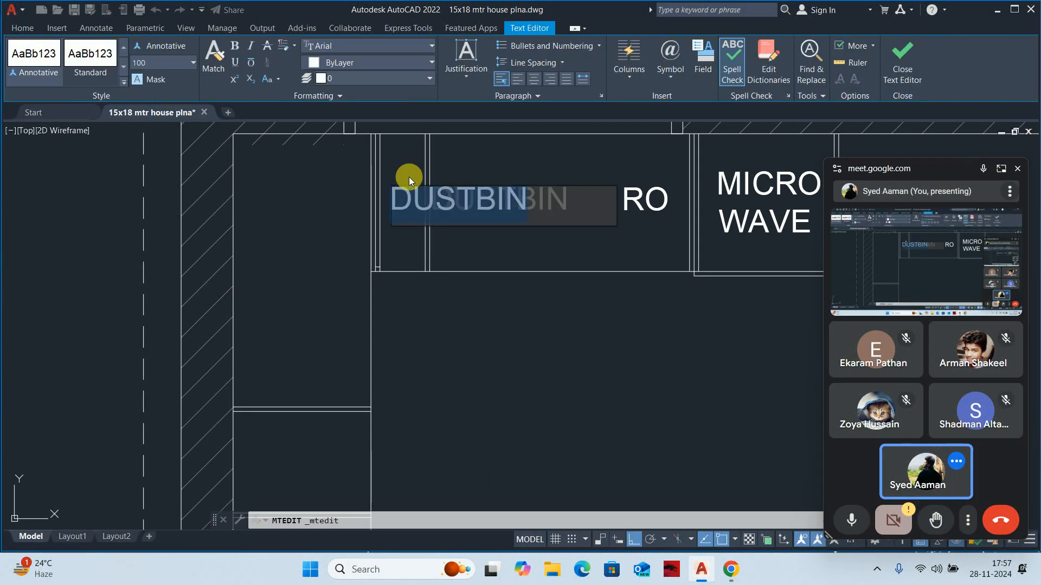
pyautogui.write('B.P.C.')
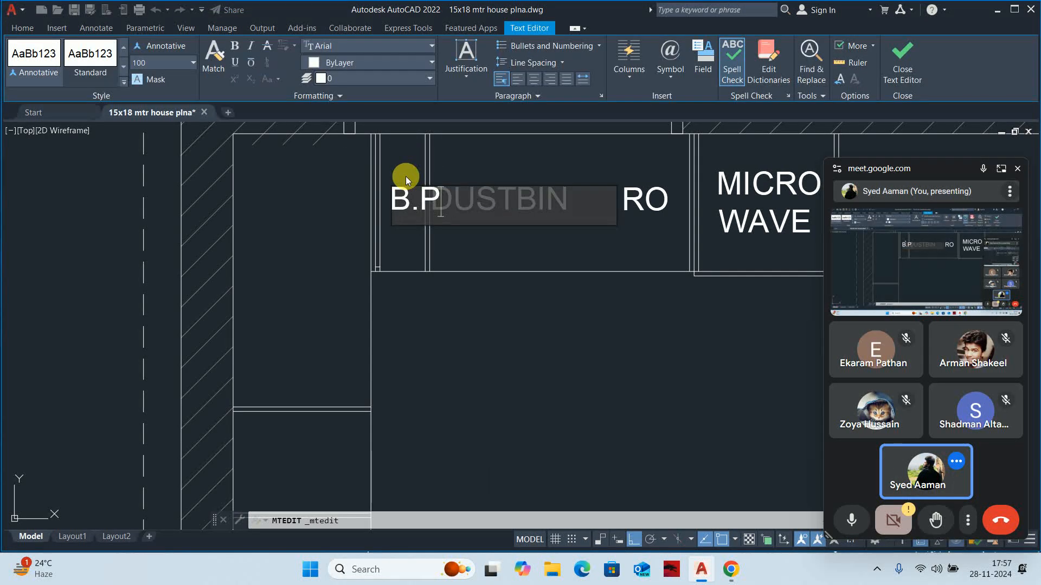
pyautogui.click(470, 327)
pyautogui.press('Escape')
pyautogui.press('Escape')
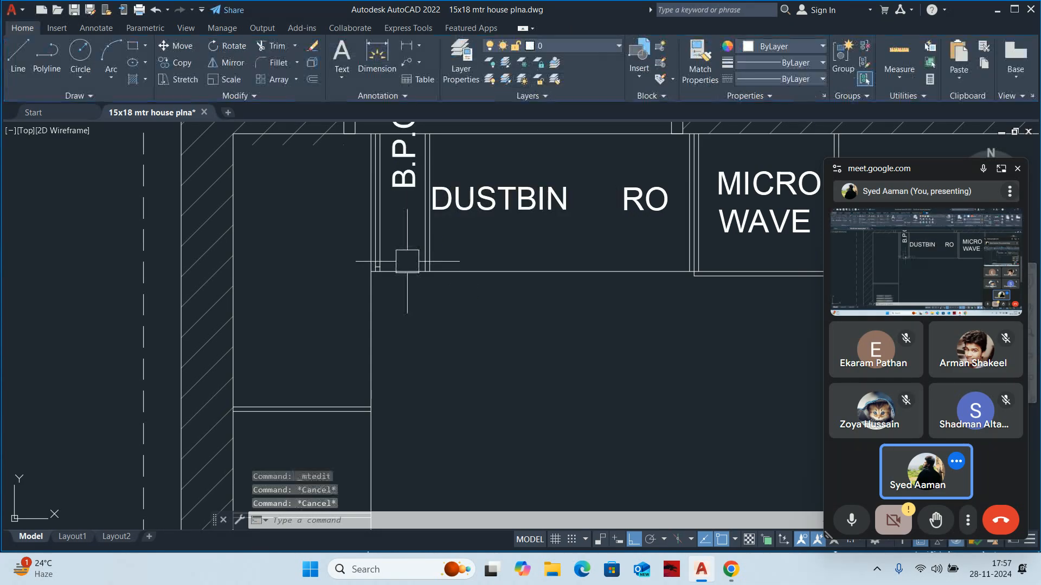
# Move the vertical B.P.O label straight down so it sits inside the narrow cabinet bay
pyautogui.press('Return')
pyautogui.click(404, 242)
pyautogui.press('Return')
pyautogui.click(313, 178)
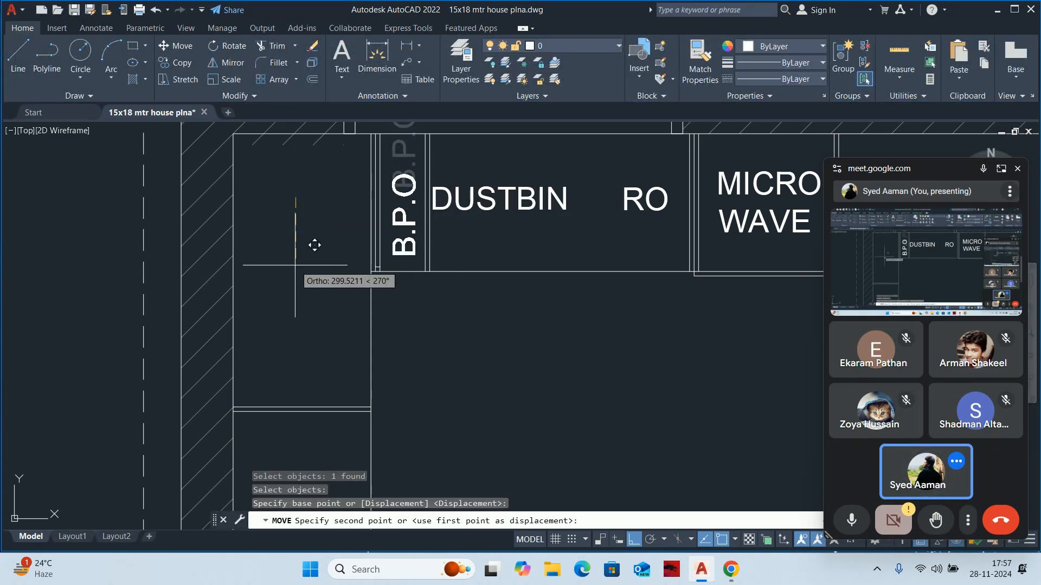
pyautogui.click(292, 257)
pyautogui.moveTo(398, 233); pyautogui.dragTo(334, 237, button='middle')
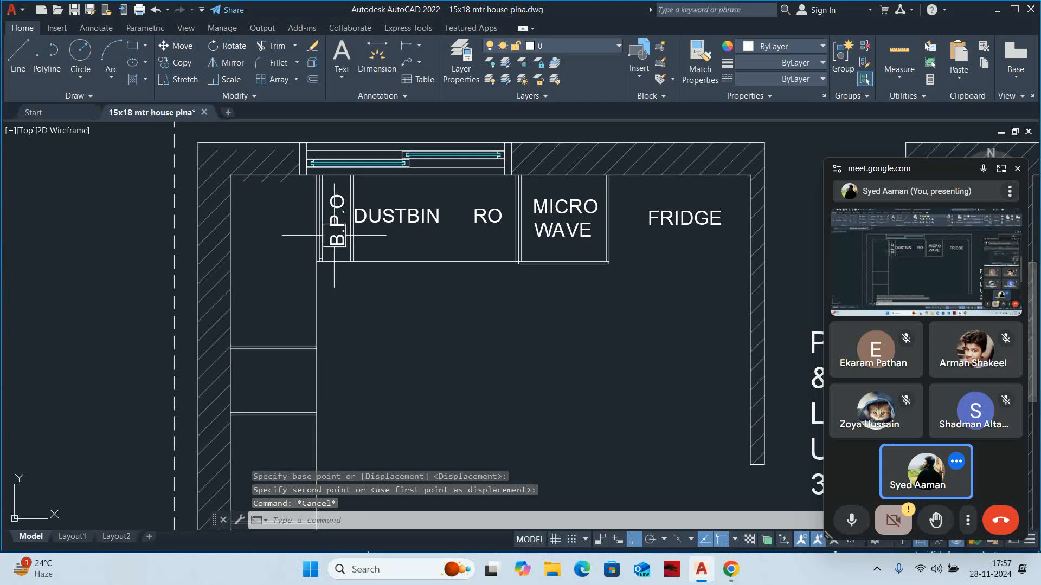
# Copy the DUSTBIN label horizontally into the corner cabinet on the far side of the B.P.O bay
pyautogui.write('co')
pyautogui.press('Return')
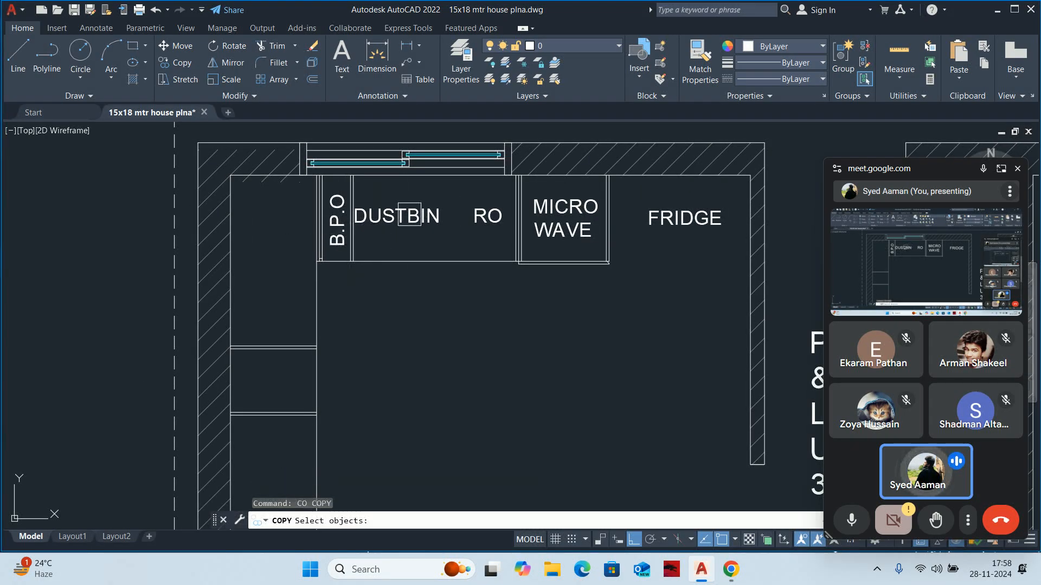
pyautogui.click(410, 215)
pyautogui.press('Return')
pyautogui.click(433, 297)
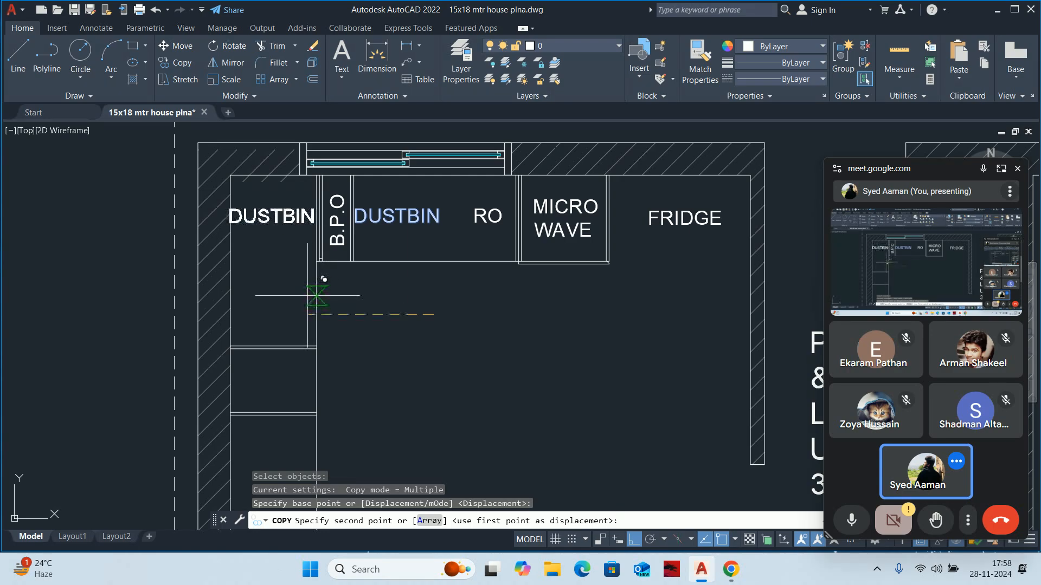
pyautogui.click(331, 297)
pyautogui.press('Escape')
# Stretch the outer and inner edges of the upper-left corner wall hatch up to the matching wall lines
pyautogui.moveTo(279, 230); pyautogui.dragTo(295, 325, button='middle')
pyautogui.press('Escape')
pyautogui.scroll(5, 281, 250)
pyautogui.click(281, 272)
pyautogui.click(249, 267)
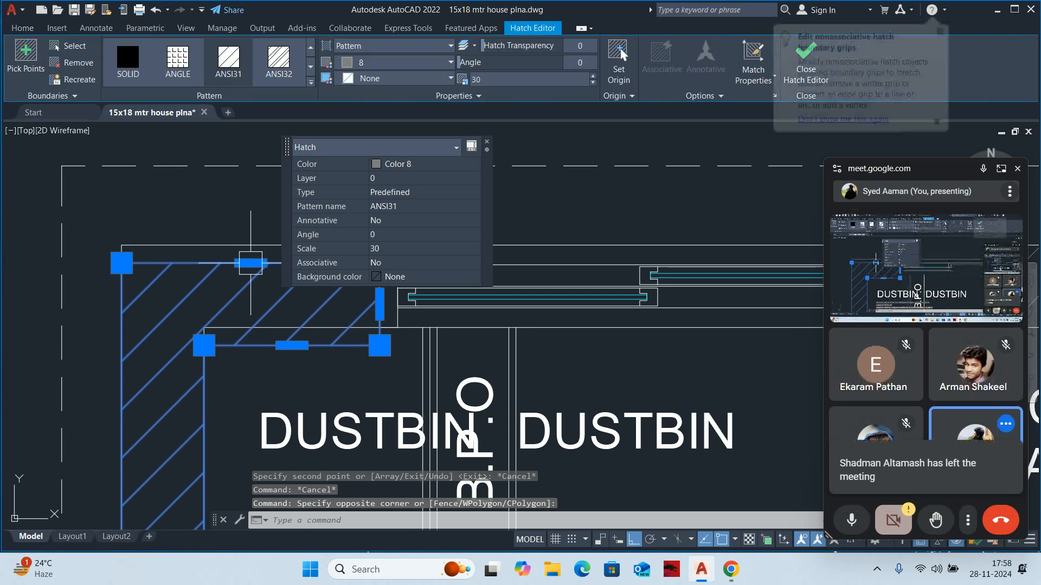
pyautogui.click(250, 263)
pyautogui.click(250, 245)
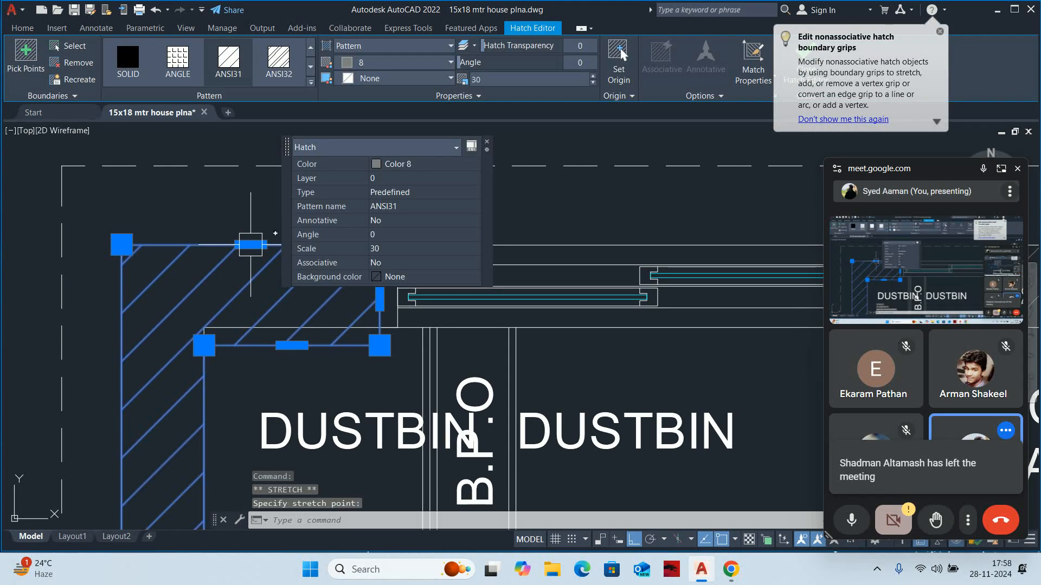
pyautogui.click(292, 355)
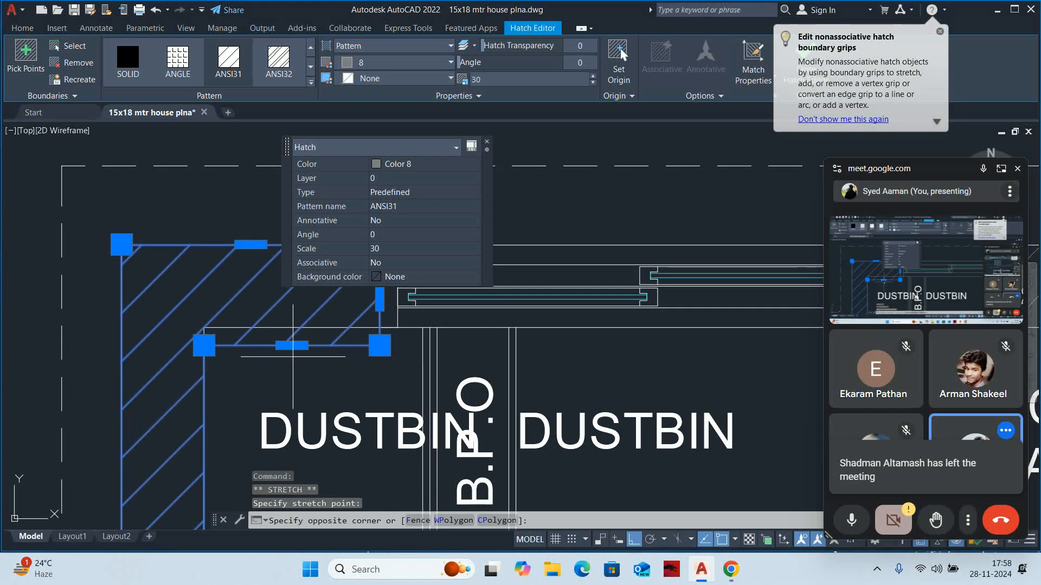
pyautogui.click(292, 346)
pyautogui.click(292, 346)
pyautogui.click(291, 328)
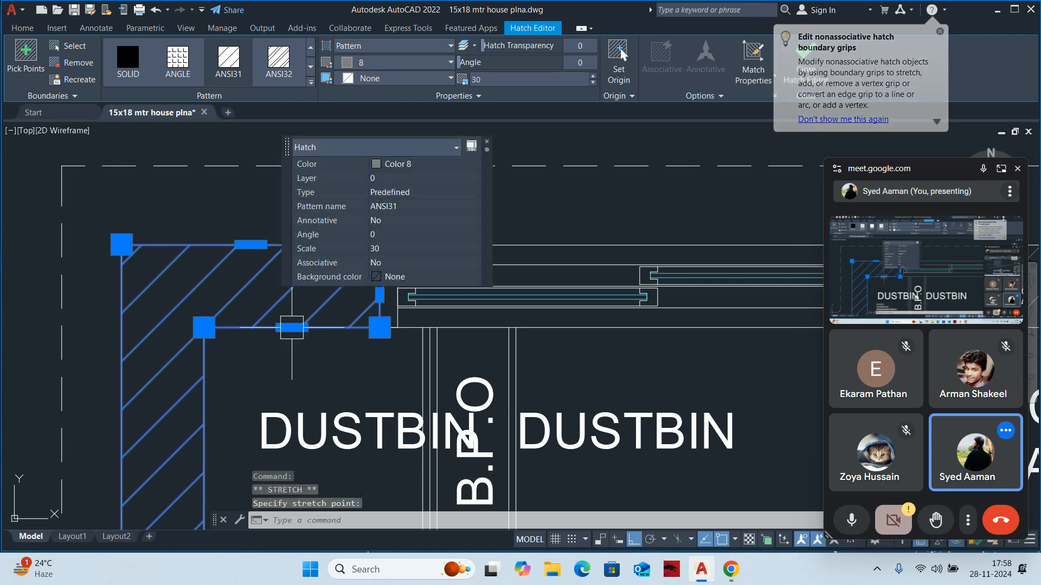
pyautogui.press('Escape')
pyautogui.scroll(-2, 293, 344)
pyautogui.press('Escape')
# Change the copied DUSTBIN label in the corner cabinet to MAGIC CORNER on two lines
pyautogui.moveTo(310, 378); pyautogui.dragTo(288, 265, button='middle')
pyautogui.doubleClick(288, 266)
pyautogui.write('AGIC')
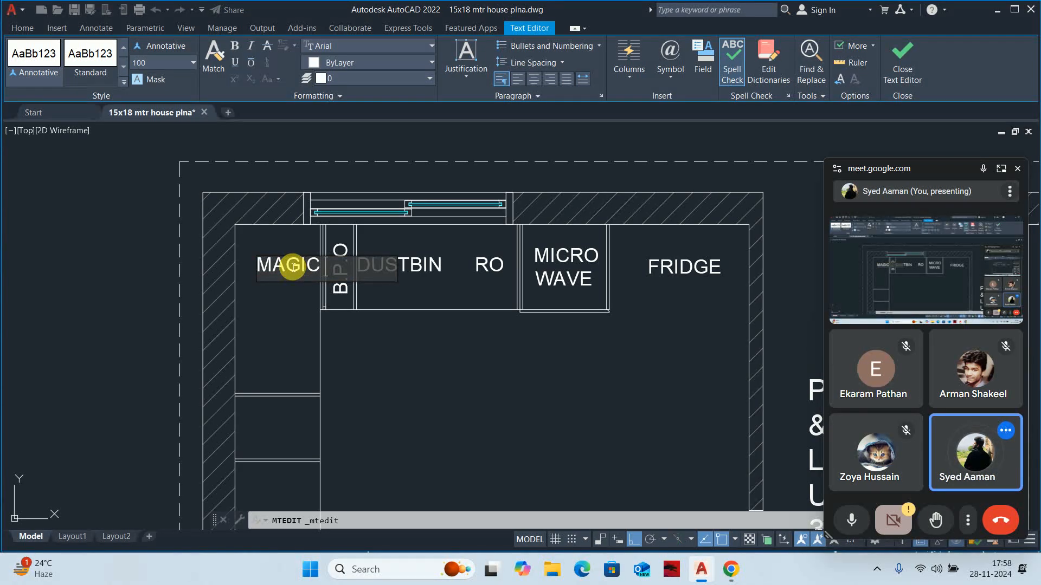
pyautogui.write('MAGIC CORNER')
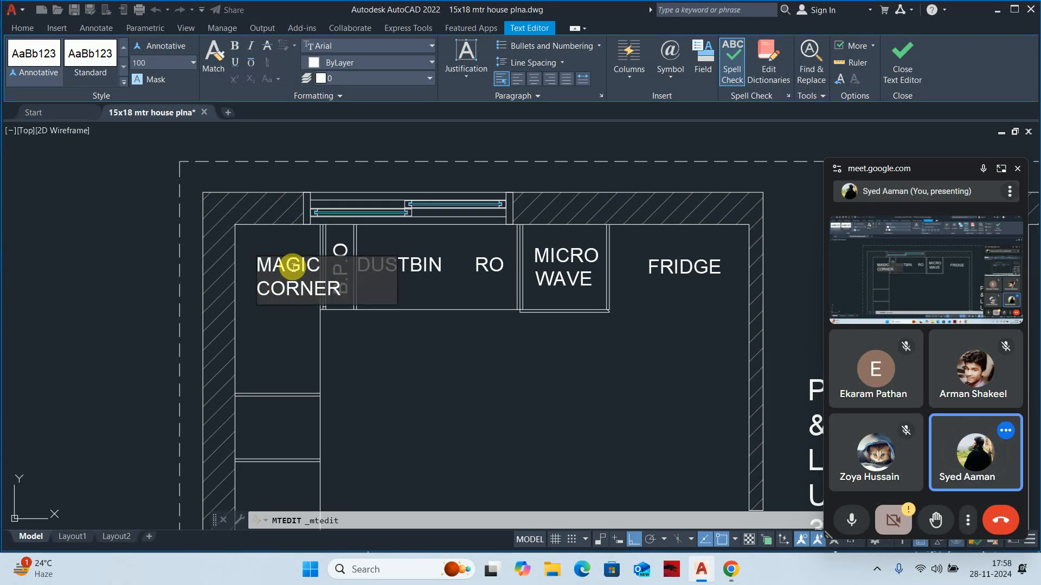
pyautogui.click(364, 392)
pyautogui.press('Escape')
pyautogui.press('Escape')
# Move the MAGIC CORNER label horizontally toward the wall, clear of the B.P.O bay
pyautogui.write('m')
pyautogui.press('space')
pyautogui.click(292, 301)
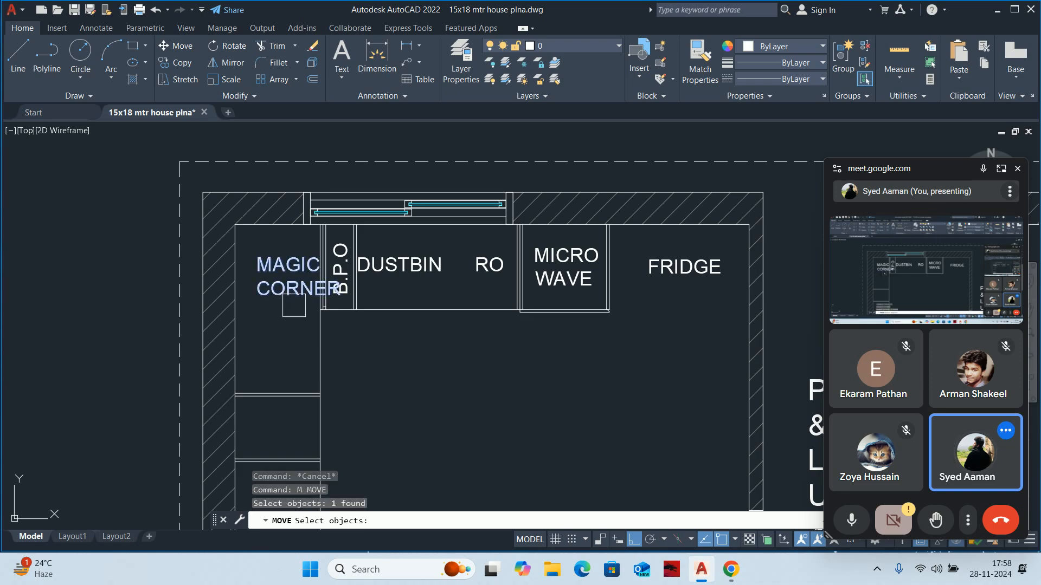
pyautogui.press('space')
pyautogui.click(502, 394)
pyautogui.click(473, 392)
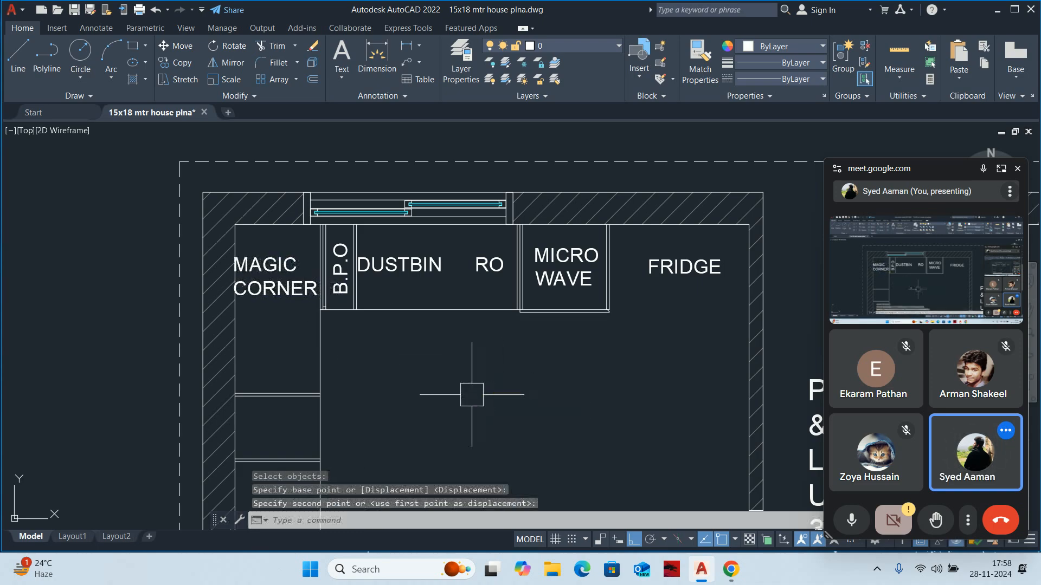
# Move the MAGIC CORNER label straight down toward the middle of the corner cabinet
pyautogui.press('space')
pyautogui.click(326, 310)
pyautogui.press('space')
pyautogui.click(441, 352)
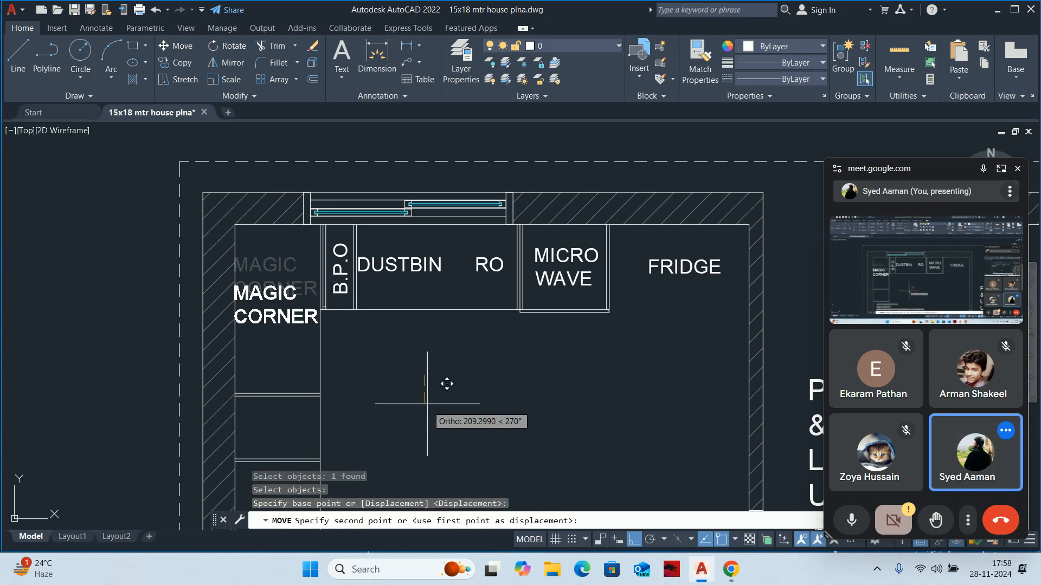
pyautogui.click(446, 387)
pyautogui.scroll(-2, 412, 325)
pyautogui.press('Escape')
pyautogui.press('Escape')
pyautogui.press('Escape')
pyautogui.scroll(-3, 336, 196)
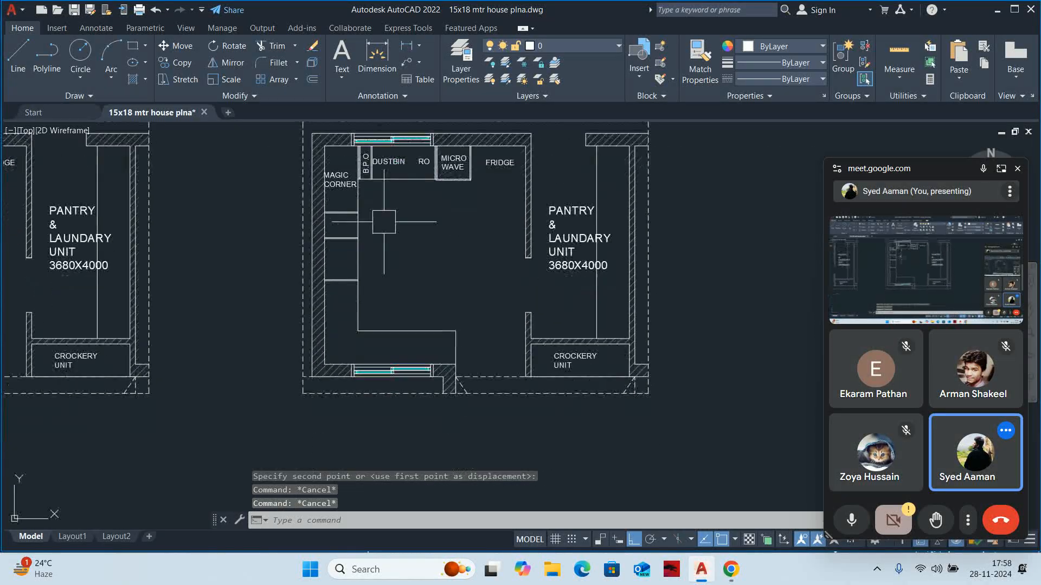
# Copy the MAGIC CORNER label straight down into the cabinet bay directly below the corner cabinet
pyautogui.scroll(3, 335, 193)
pyautogui.write('co')
pyautogui.press('space')
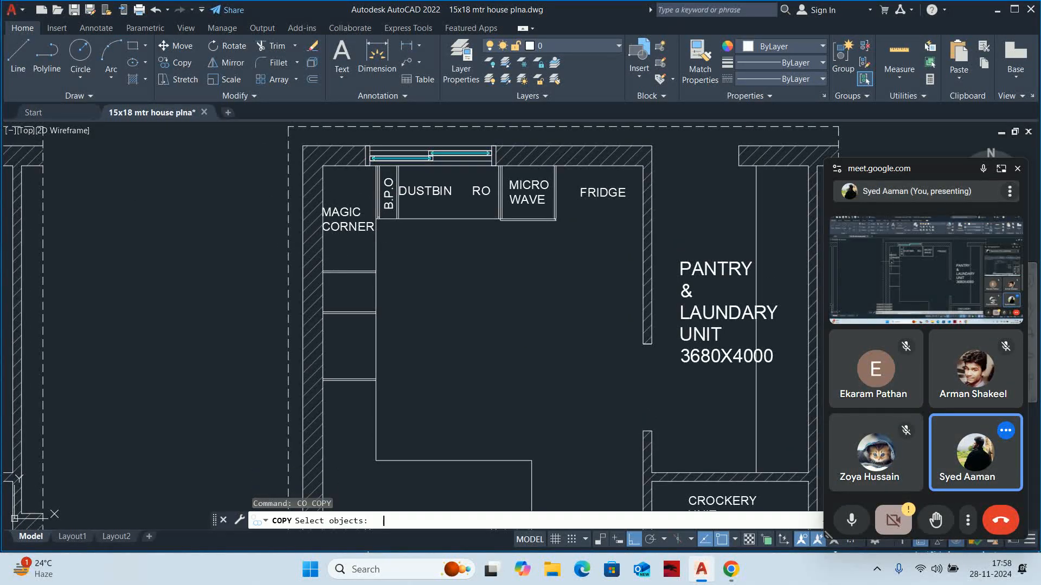
pyautogui.scroll(2, 344, 222)
pyautogui.click(344, 221)
pyautogui.press('space')
pyautogui.click(505, 291)
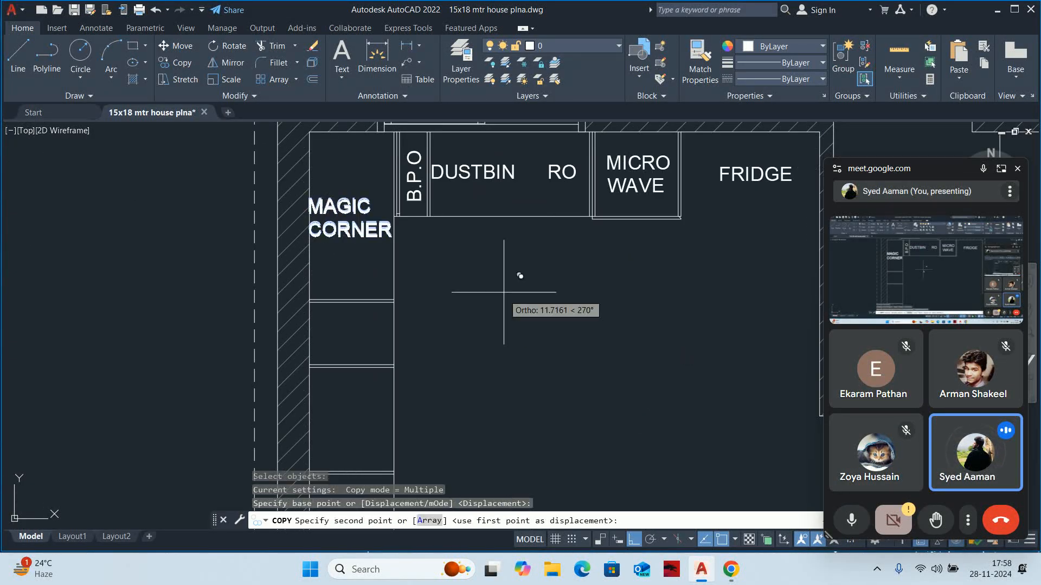
pyautogui.click(507, 403)
pyautogui.press('Escape')
# Change the copied MAGIC CORNER label's text to RICE & WHEET BASKET
pyautogui.doubleClick(352, 336)
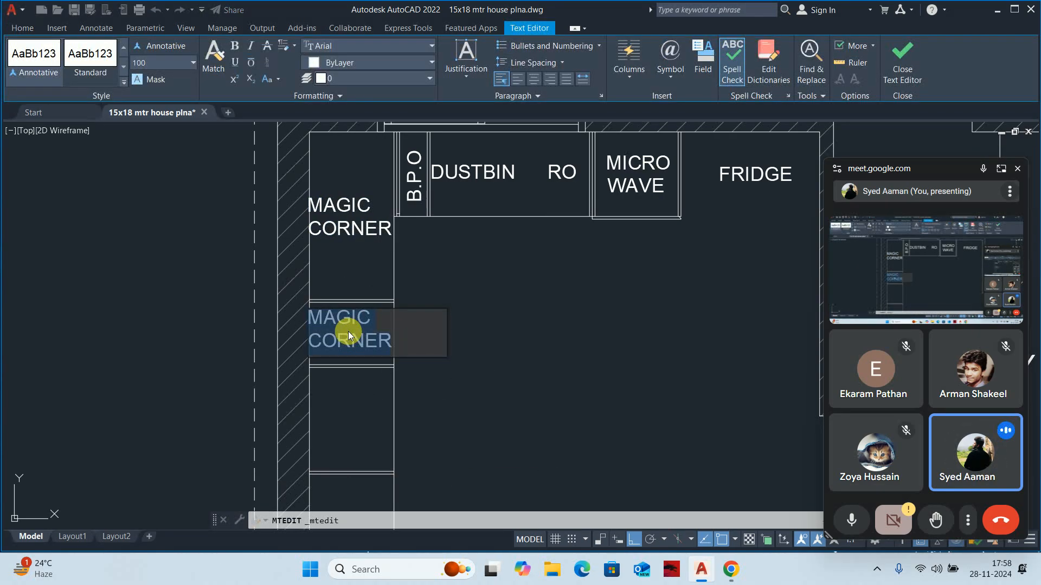
pyautogui.write('R')
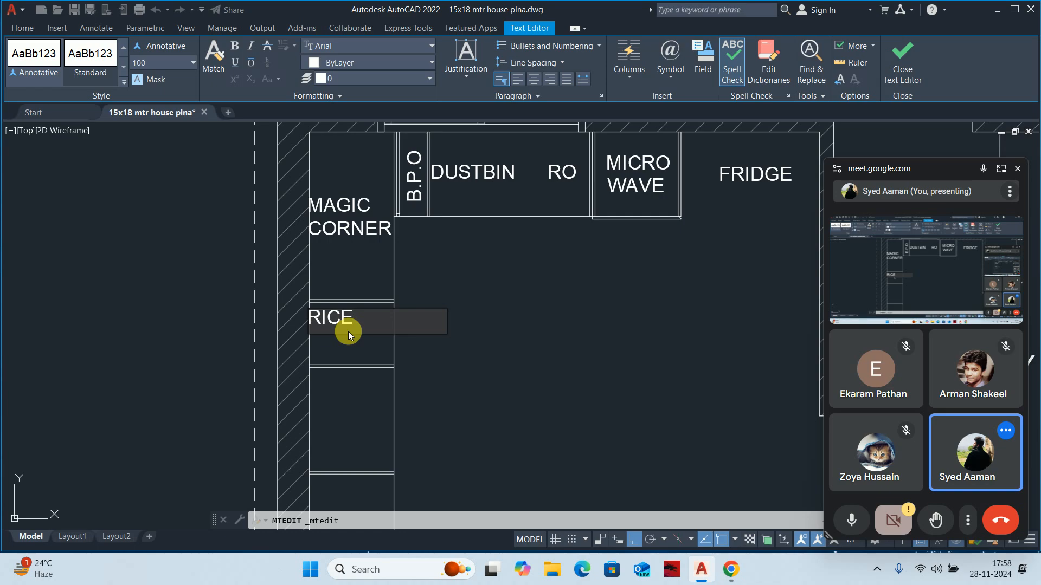
pyautogui.write('ICE & WHEET')
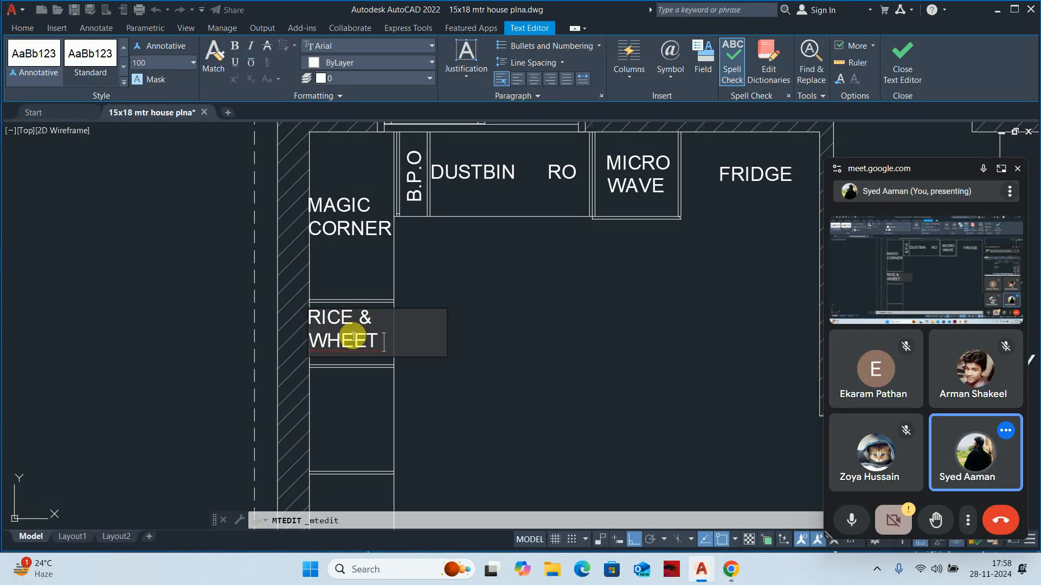
pyautogui.write(' BAS')
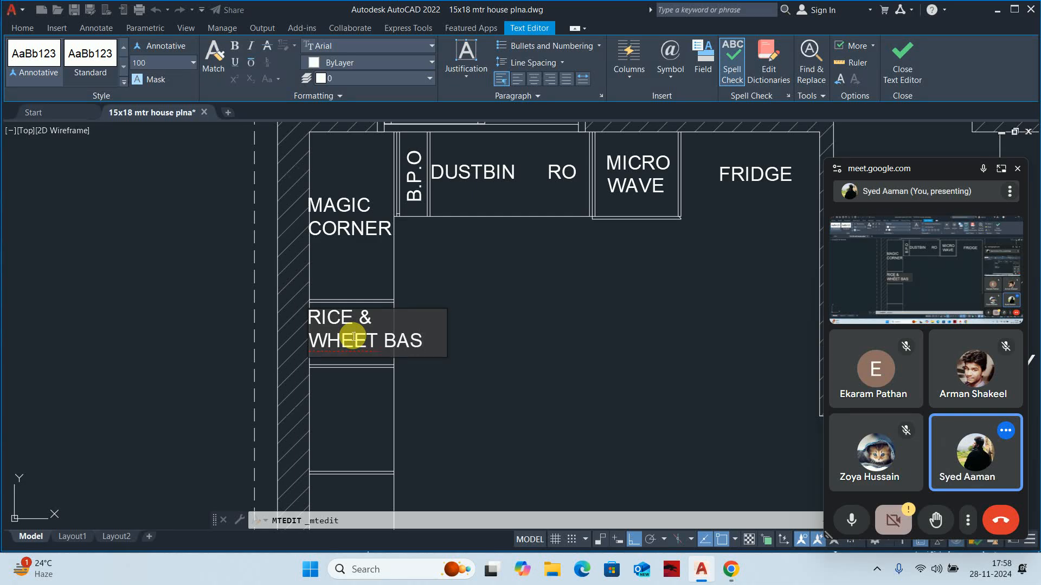
pyautogui.write('KET')
pyautogui.click(457, 307)
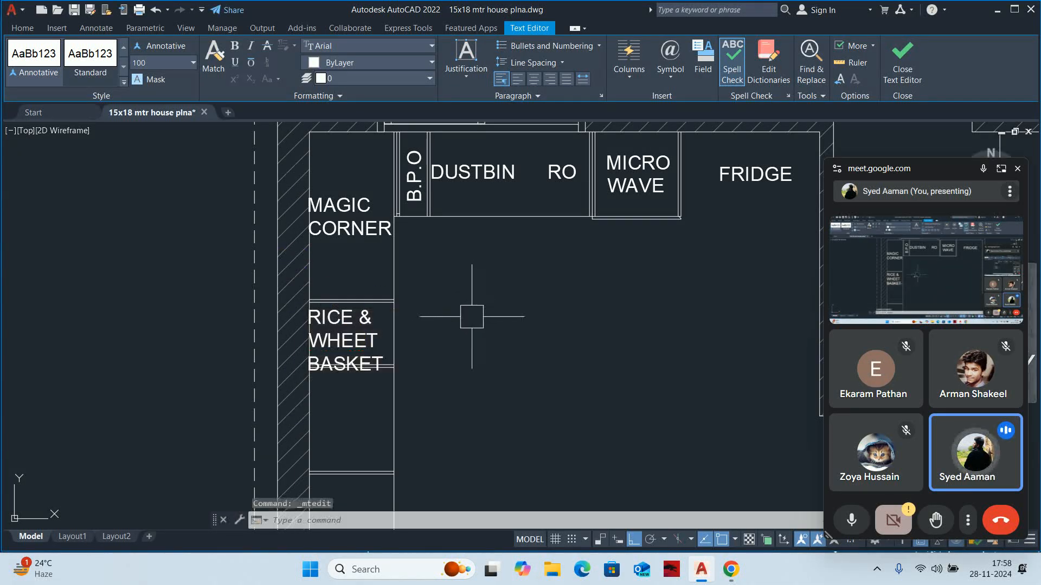
pyautogui.press('Escape')
pyautogui.press('Escape')
pyautogui.press('Escape')
# Set the text height of the FRIDGE label to 75
pyautogui.moveTo(398, 332)
pyautogui.mouseDown(button='middle')
pyautogui.moveTo(395, 274)
pyautogui.moveTo(327, 376)
pyautogui.mouseUp(button='middle')
pyautogui.scroll(-2, 355, 288)
pyautogui.click(611, 259)
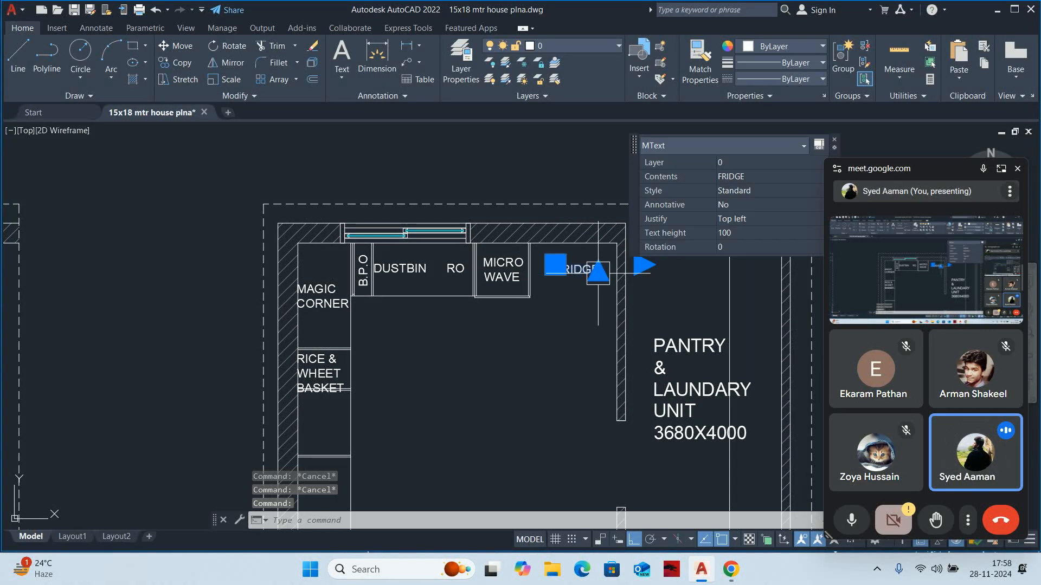
pyautogui.click(732, 236)
pyautogui.write('75')
pyautogui.press('Return')
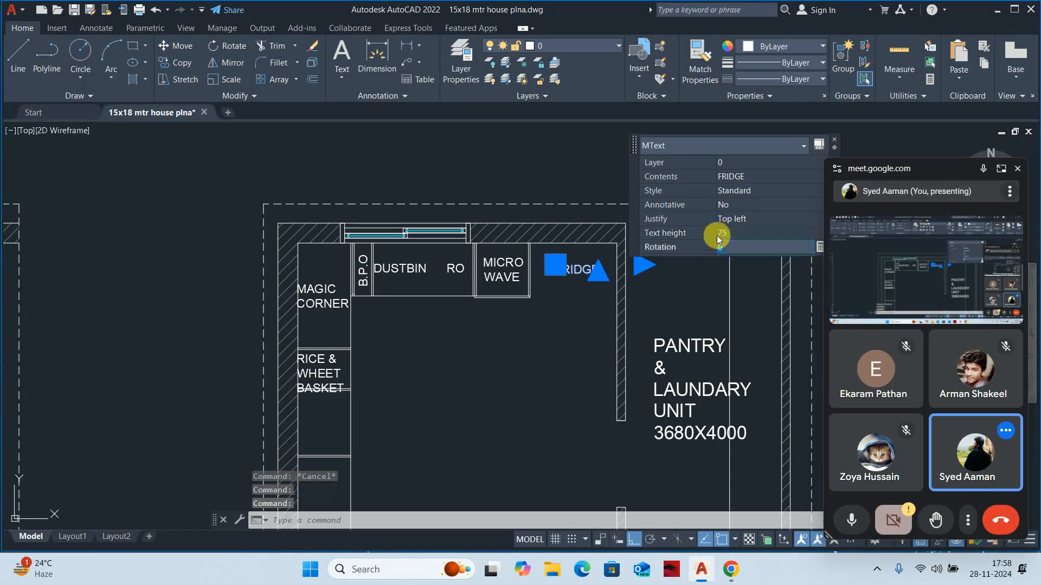
# Match the FRIDGE label's text properties onto the MICRO WAVE, DUSTBIN and RO labels
pyautogui.press('Escape')
pyautogui.write('ma')
pyautogui.press('Return')
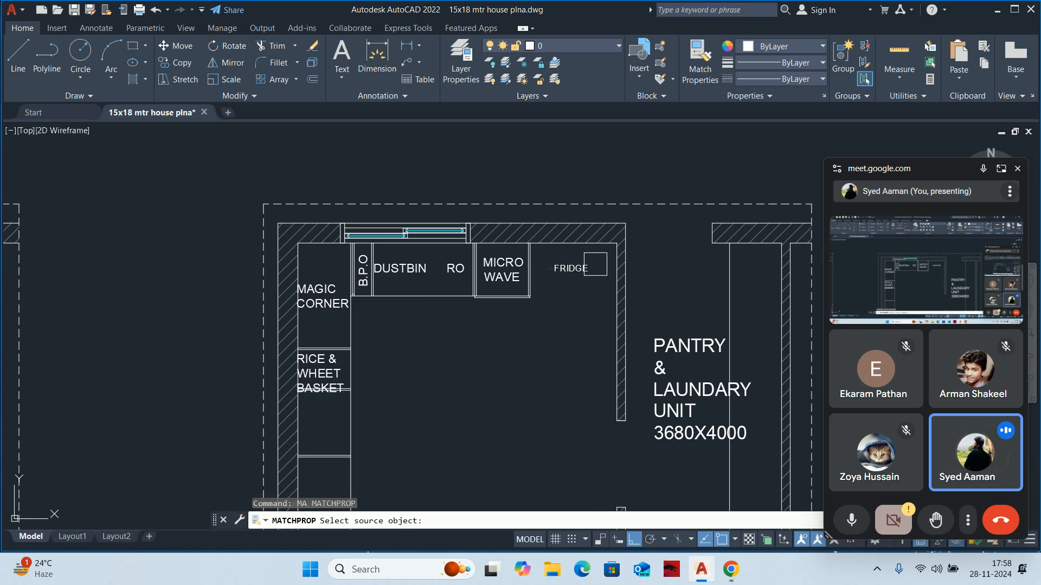
pyautogui.click(574, 269)
pyautogui.click(499, 268)
pyautogui.click(430, 270)
pyautogui.click(456, 268)
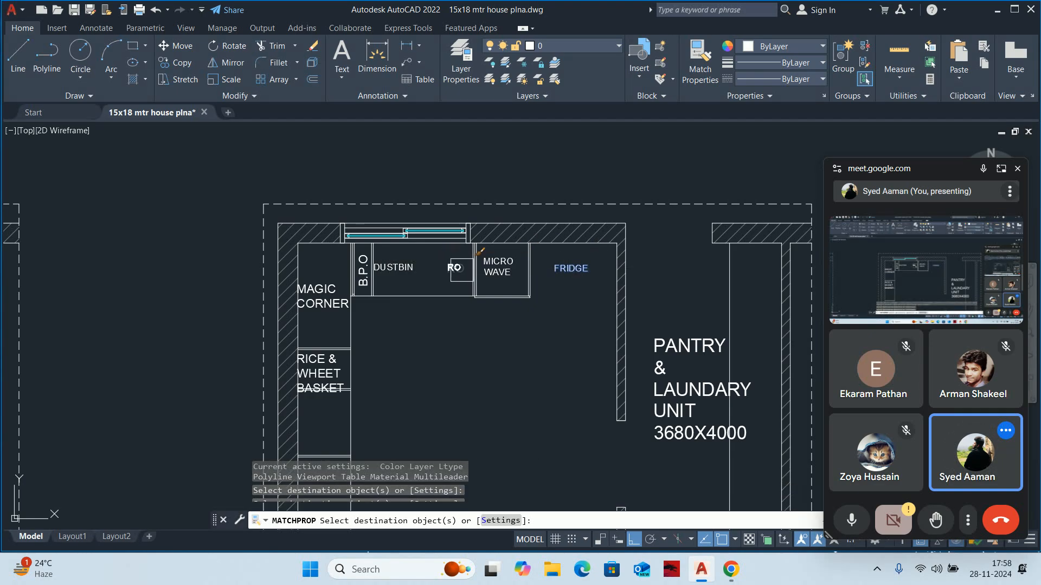
pyautogui.click(370, 290)
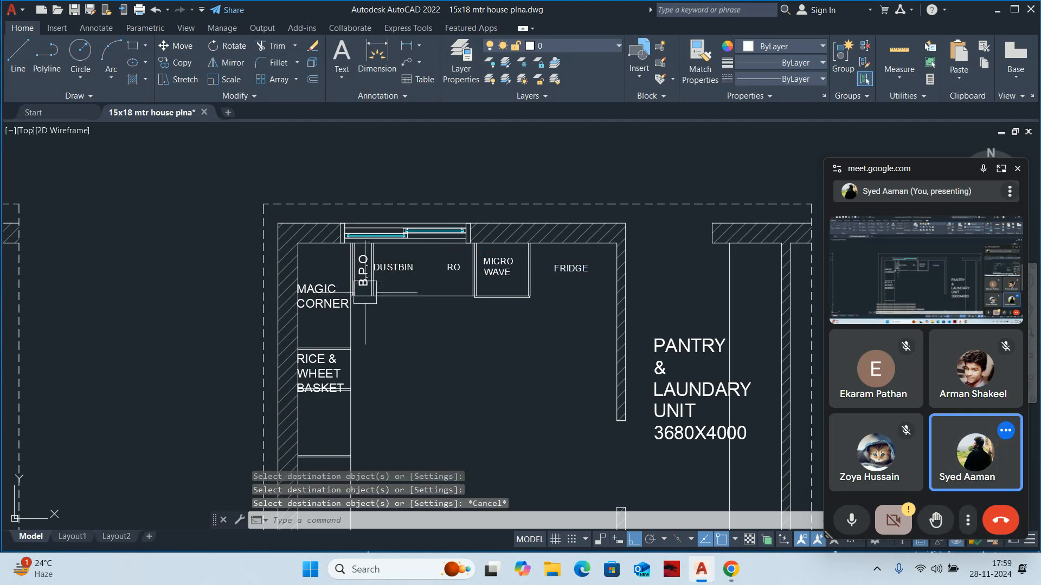
pyautogui.press('Escape')
# Match the RO label's text properties onto the MAGIC CORNER and RICE & WHEET BASKET labels
pyautogui.press('Return')
pyautogui.click(453, 268)
pyautogui.click(379, 268)
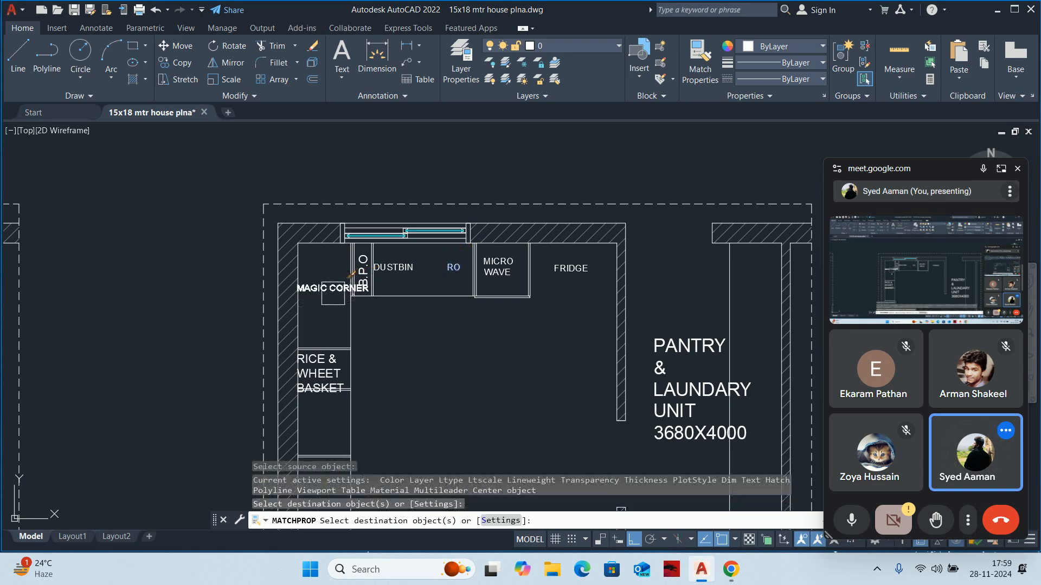
pyautogui.click(323, 296)
pyautogui.press('Escape')
pyautogui.press('Escape')
# Narrow the RICE & WHEET BASKET text box so the label wraps onto three lines within its bay
pyautogui.scroll(4, 328, 356)
pyautogui.click(328, 355)
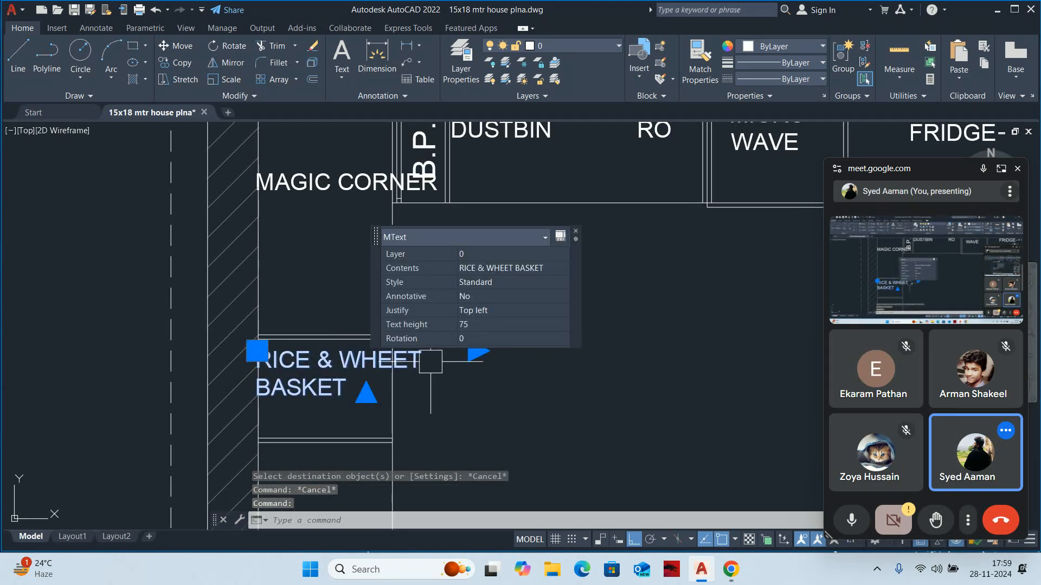
pyautogui.click(477, 352)
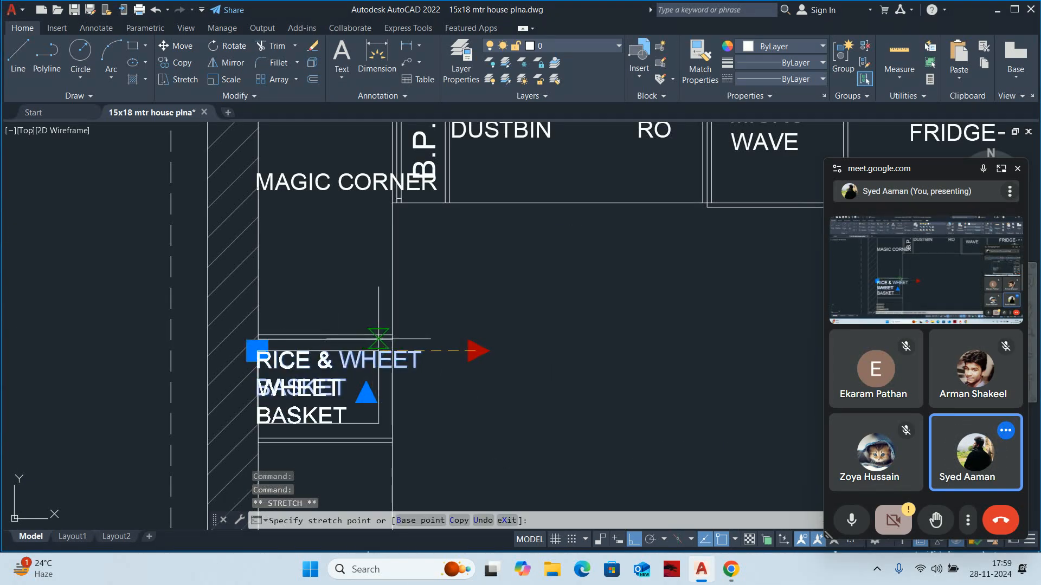
pyautogui.press('Escape')
pyautogui.press('Escape')
pyautogui.scroll(-3, 316, 327)
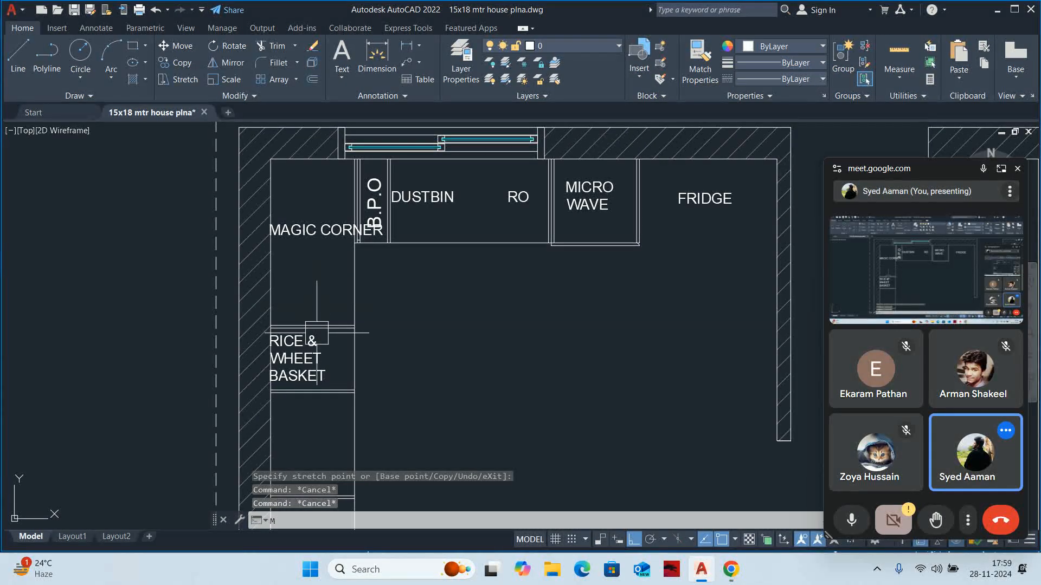
pyautogui.press('Return')
pyautogui.click(318, 357)
pyautogui.press('Return')
pyautogui.press('Return')
pyautogui.click(457, 353)
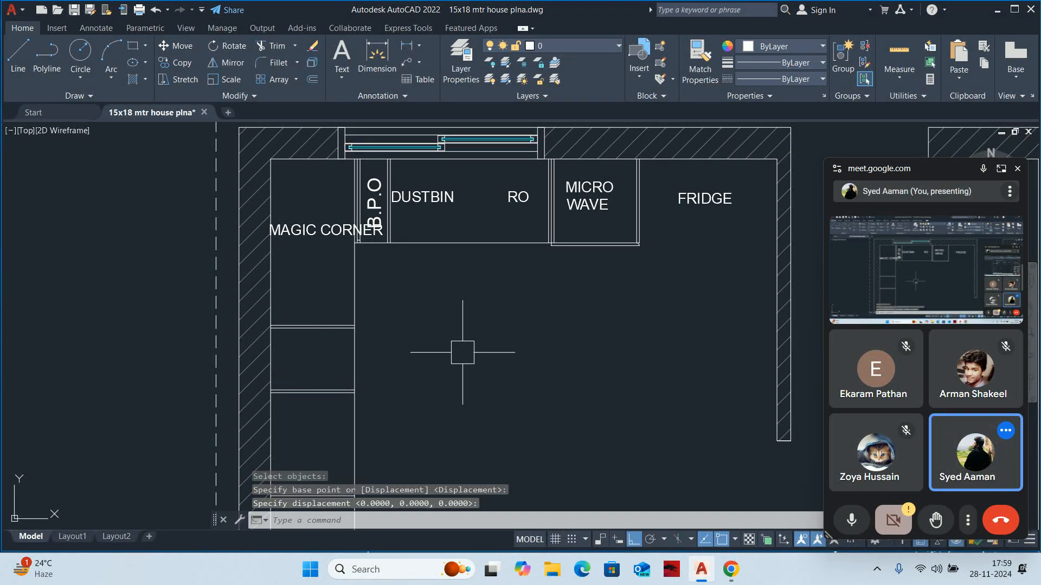
pyautogui.press('Escape')
pyautogui.press('Escape')
pyautogui.hotkey('ctrl', 'z')
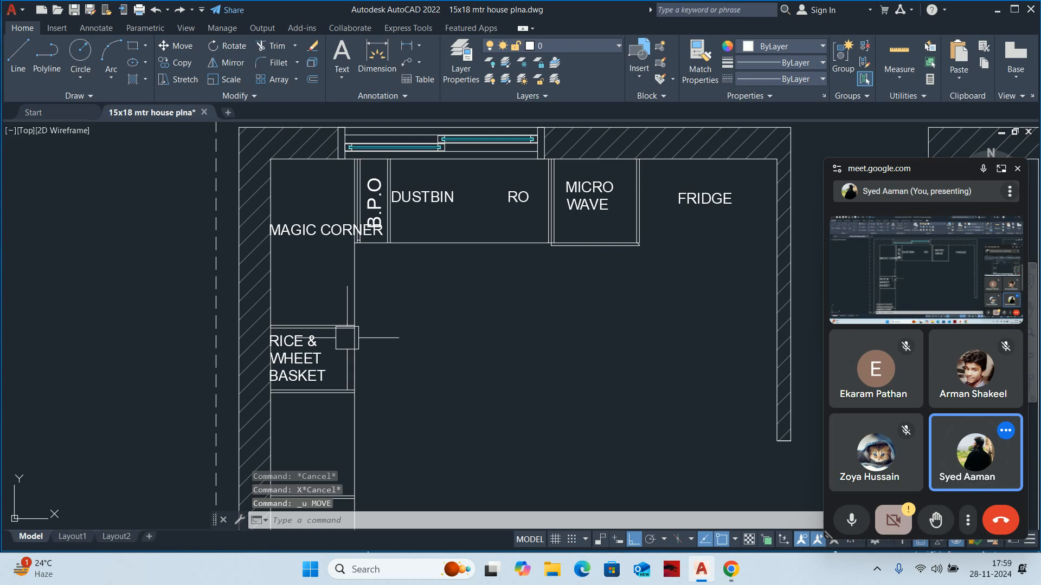
# Move the RICE & WHEET BASKET label horizontally away from the wall to the middle of its bay
pyautogui.write('m')
pyautogui.press('Return')
pyautogui.click(323, 353)
pyautogui.press('Return')
pyautogui.click(464, 350)
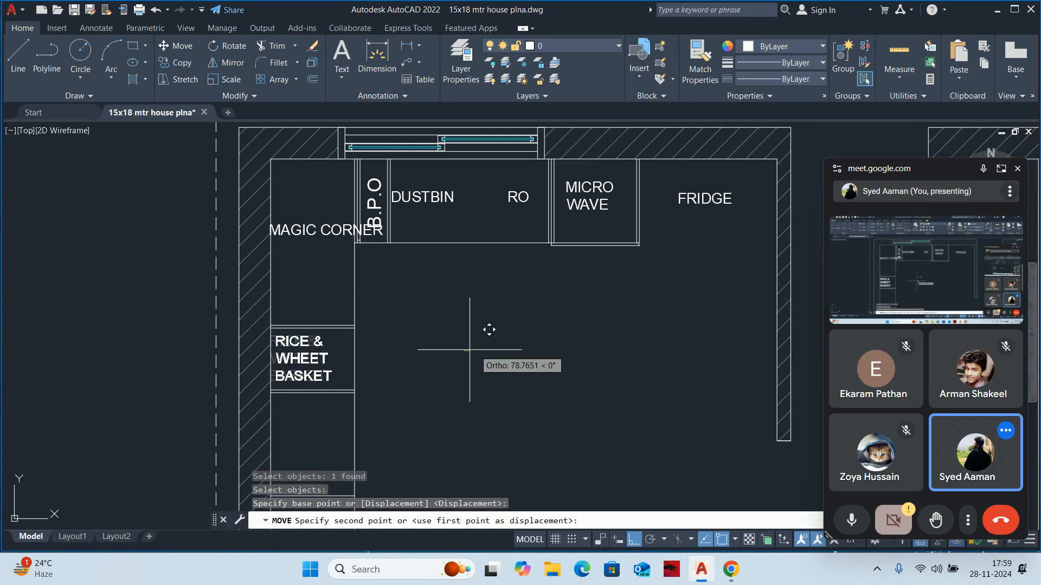
pyautogui.click(478, 350)
pyautogui.press('Escape')
# Narrow the MAGIC CORNER text box so the label wraps onto two lines within the corner cabinet
pyautogui.moveTo(373, 260); pyautogui.dragTo(341, 315, button='middle')
pyautogui.click(365, 274)
pyautogui.click(341, 312)
pyautogui.scroll(4, 459, 316)
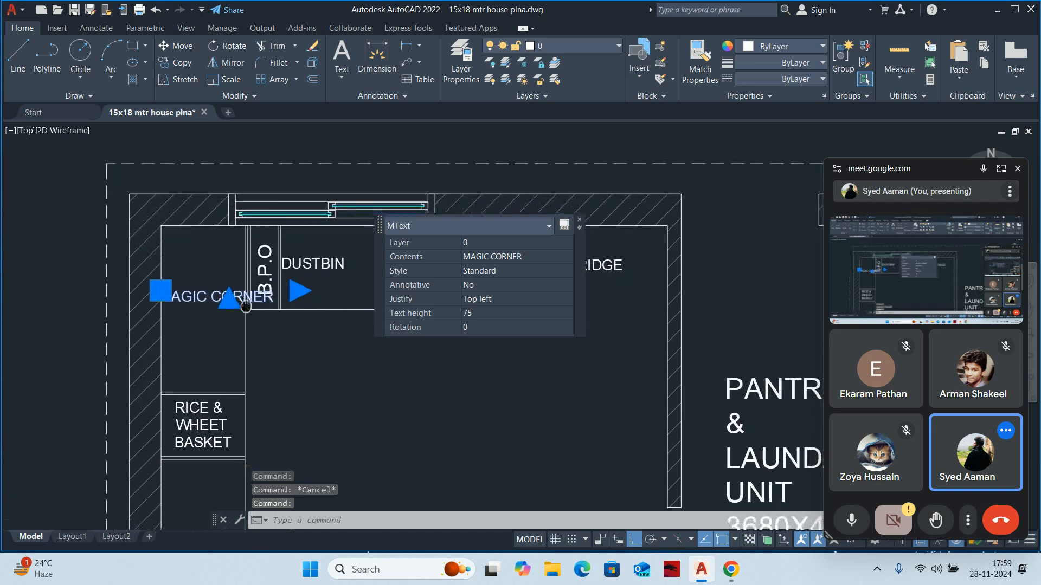
pyautogui.click(353, 283)
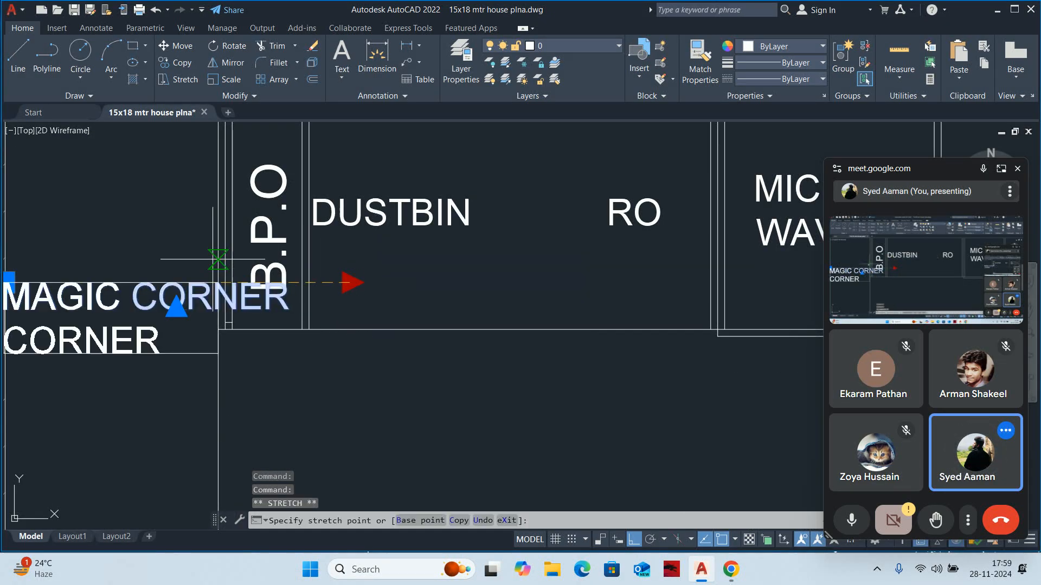
pyautogui.press('Escape')
# Move the MAGIC CORNER label horizontally away from the wall to centre it in the corner cabinet
pyautogui.scroll(-4, 170, 255)
pyautogui.scroll(2, 170, 255)
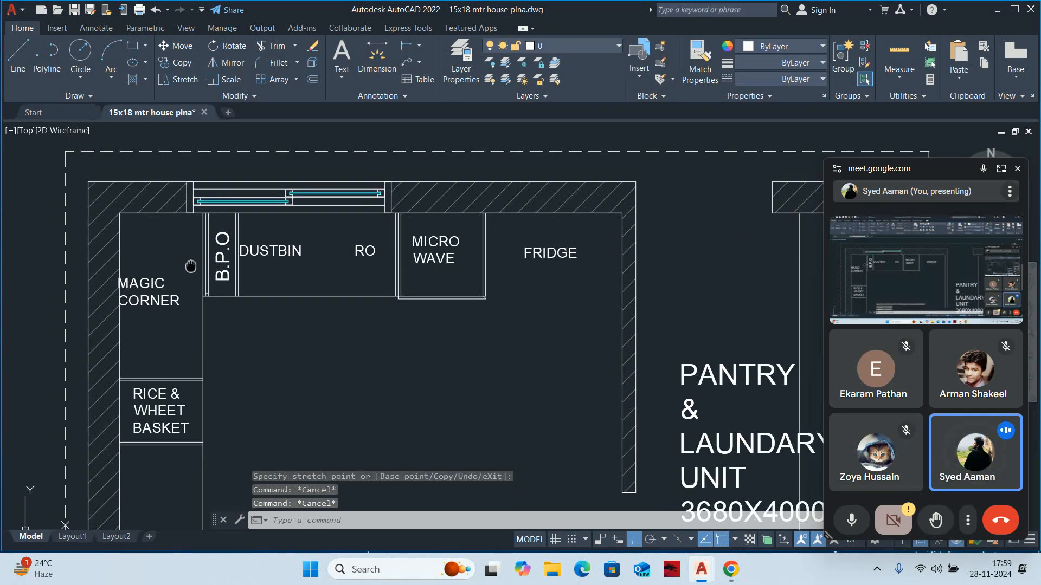
pyautogui.press('Escape')
pyautogui.press('Escape')
pyautogui.press('Return')
pyautogui.click(136, 304)
pyautogui.press('Return')
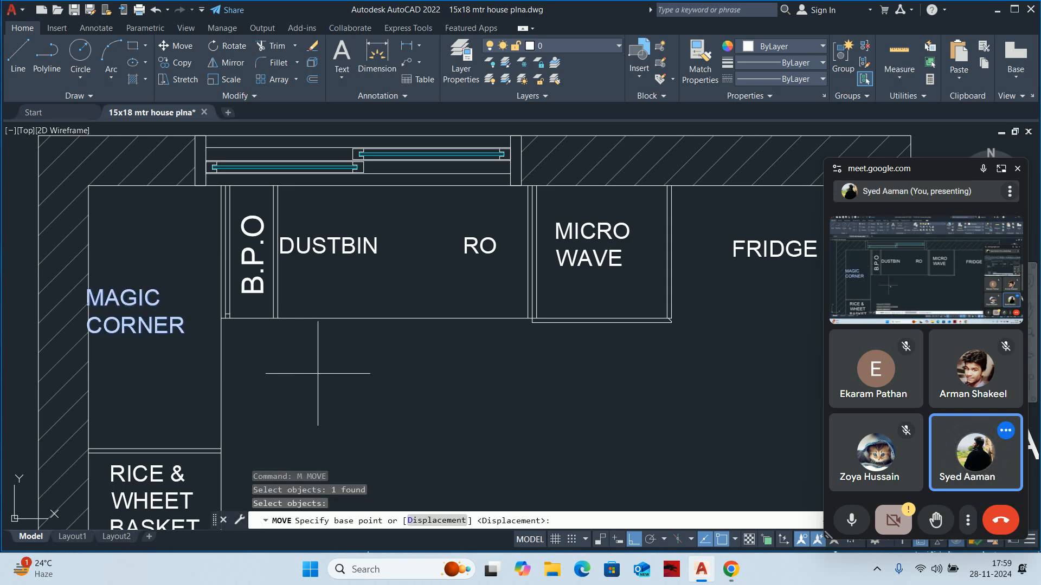
pyautogui.click(340, 374)
pyautogui.click(360, 356)
pyautogui.scroll(-2, 340, 370)
pyautogui.scroll(2, 328, 314)
pyautogui.press('Escape')
pyautogui.press('Escape')
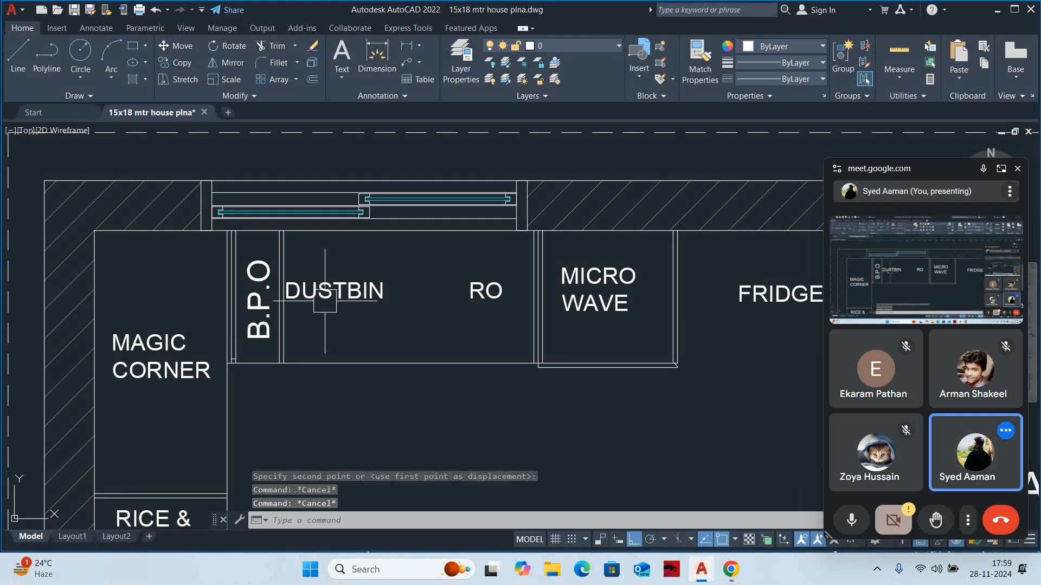
# Set the text height of the vertical B.P.O label to 75
pyautogui.click(263, 310)
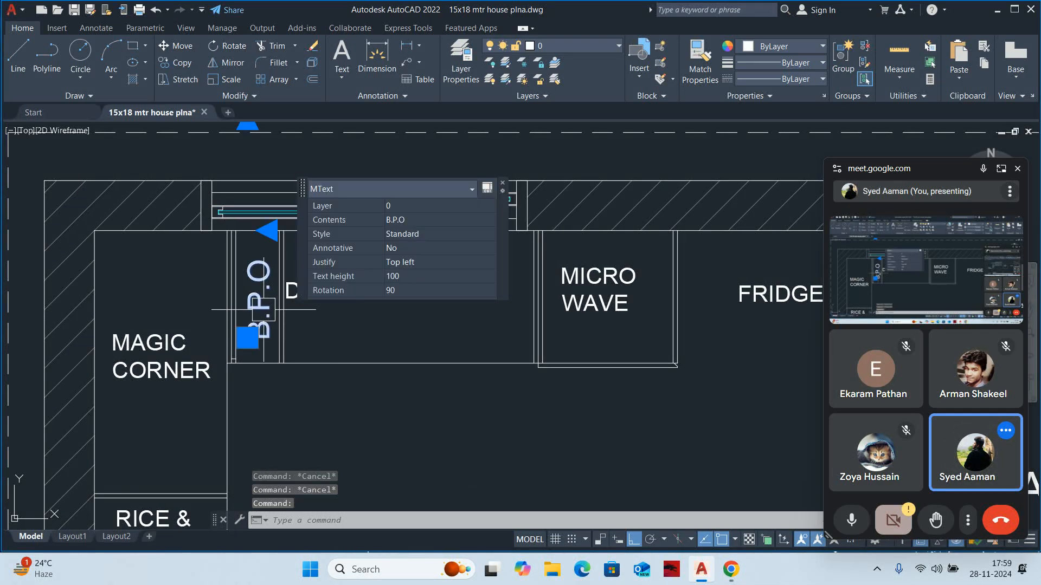
pyautogui.click(391, 282)
pyautogui.press('Return')
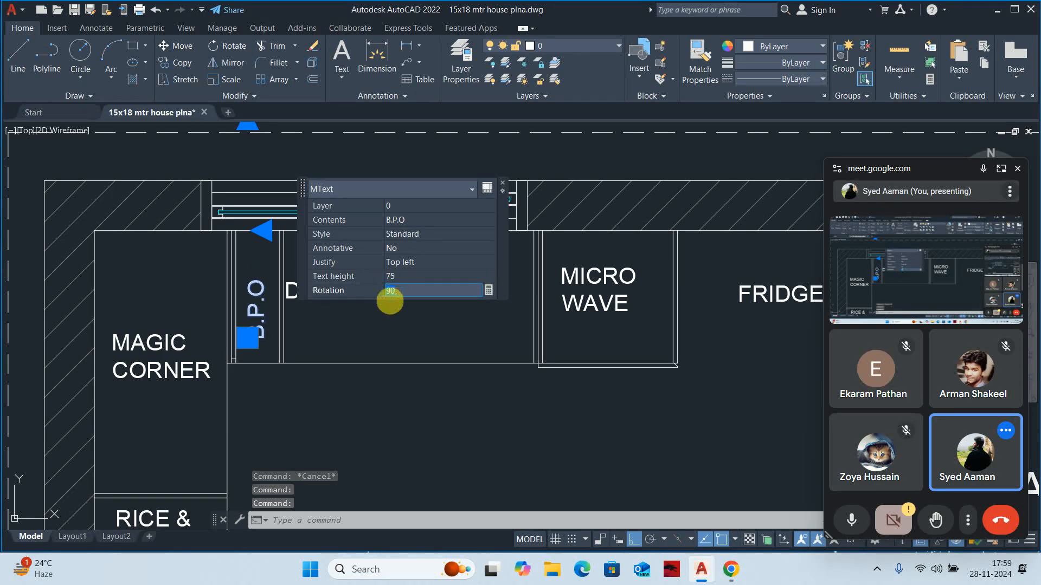
pyautogui.press('Escape')
# Move the DUSTBIN label straight down to about mid-depth of the counter
pyautogui.moveTo(324, 314); pyautogui.dragTo(372, 278, button='middle')
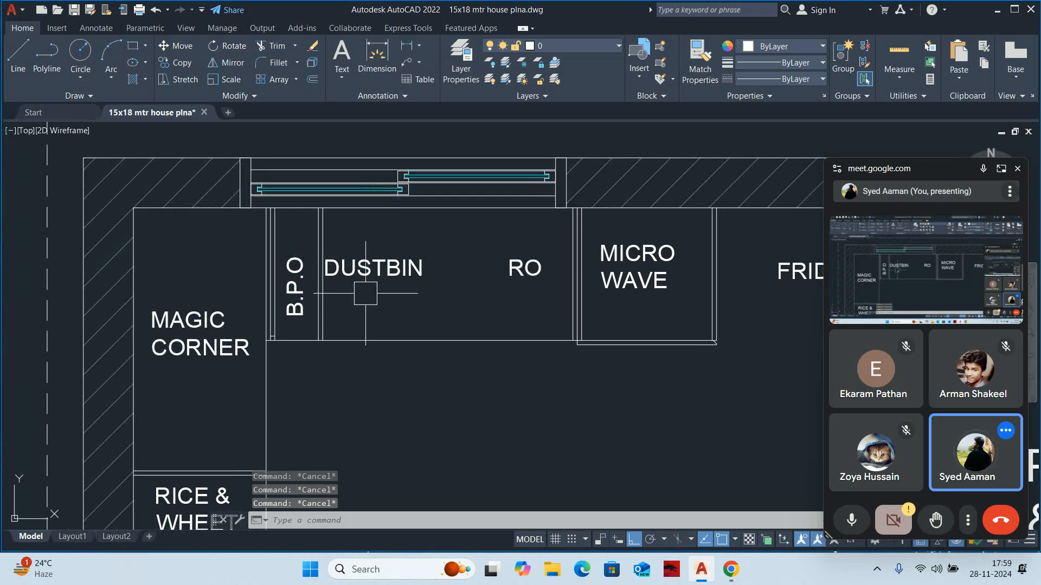
pyautogui.write('m')
pyautogui.press('Return')
pyautogui.click(391, 279)
pyautogui.press('Return')
pyautogui.click(476, 272)
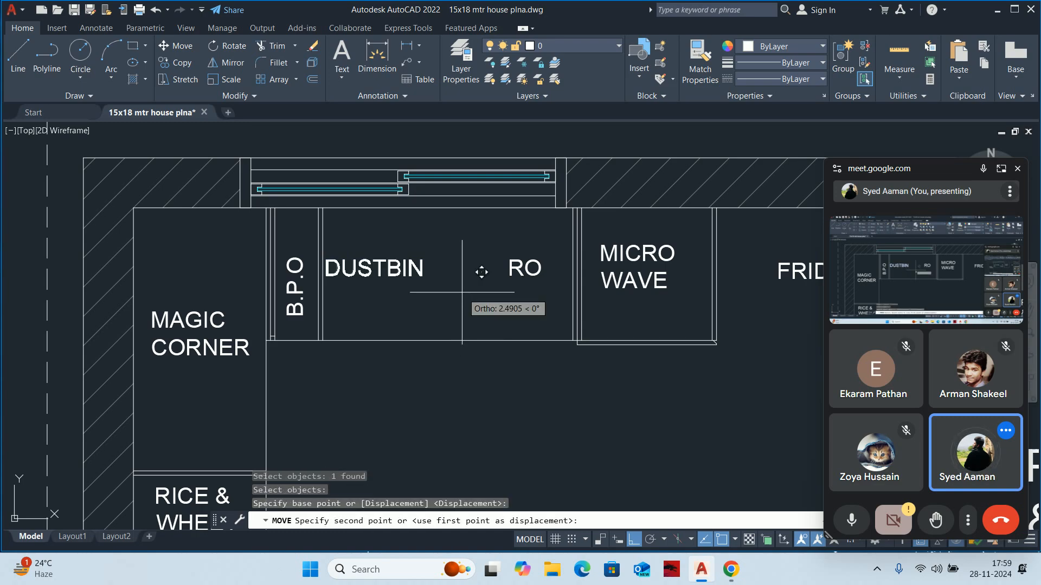
pyautogui.click(478, 286)
# Move the RO label straight down to about the same height as the DUSTBIN label
pyautogui.press('Return')
pyautogui.click(521, 271)
pyautogui.press('Return')
pyautogui.click(450, 265)
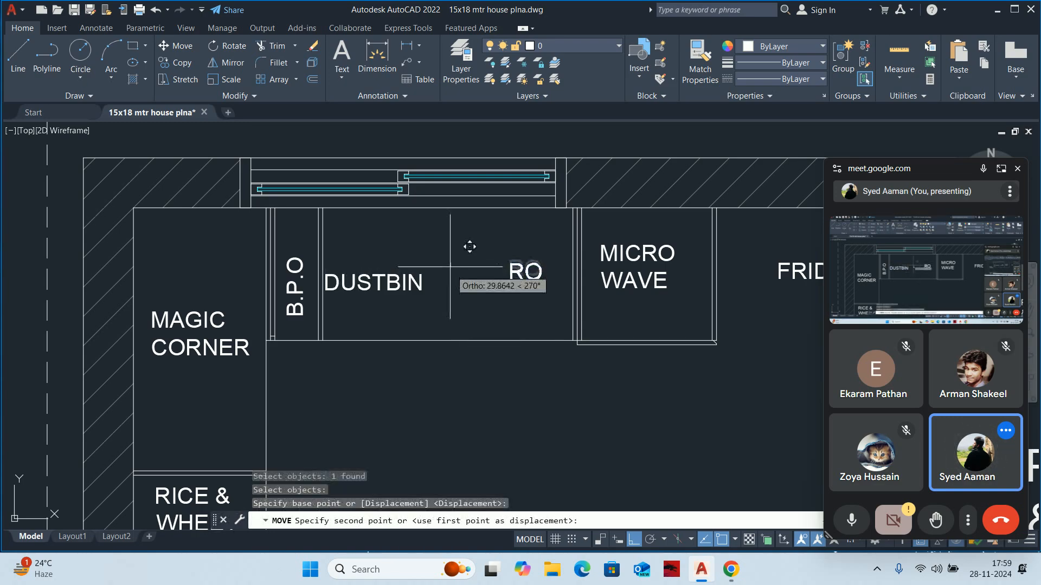
pyautogui.click(450, 276)
pyautogui.press('Escape')
# Move the DUSTBIN label slightly right, away from the B.P.O cabinet partition
pyautogui.scroll(-1, 444, 270)
pyautogui.click(434, 274)
pyautogui.write('m')
pyautogui.press('Return')
pyautogui.scroll(3, 425, 262)
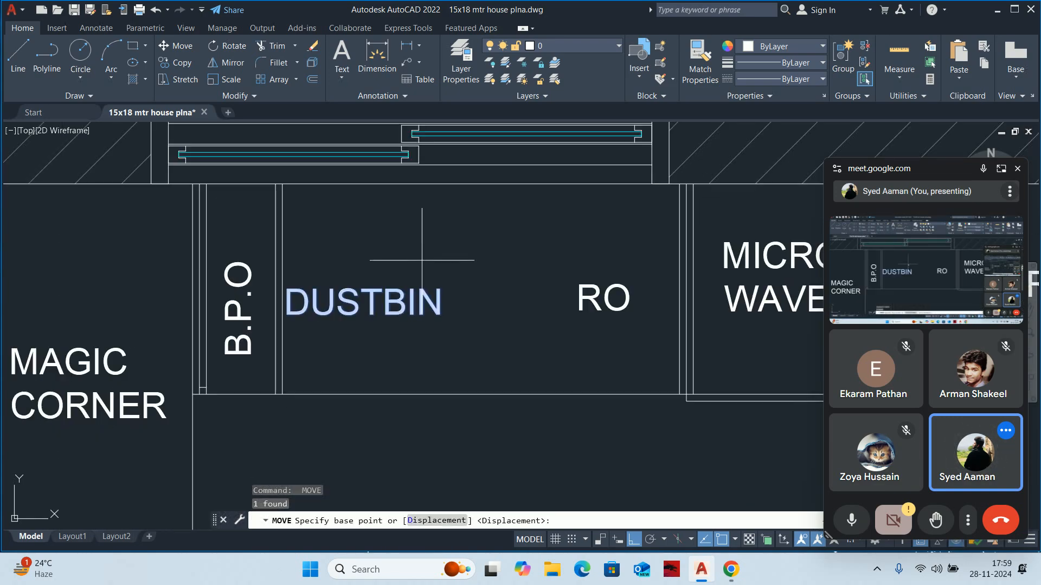
pyautogui.click(420, 256)
pyautogui.press('Escape')
# Move the RO label slightly down to line it up with the DUSTBIN label
pyautogui.press('Return')
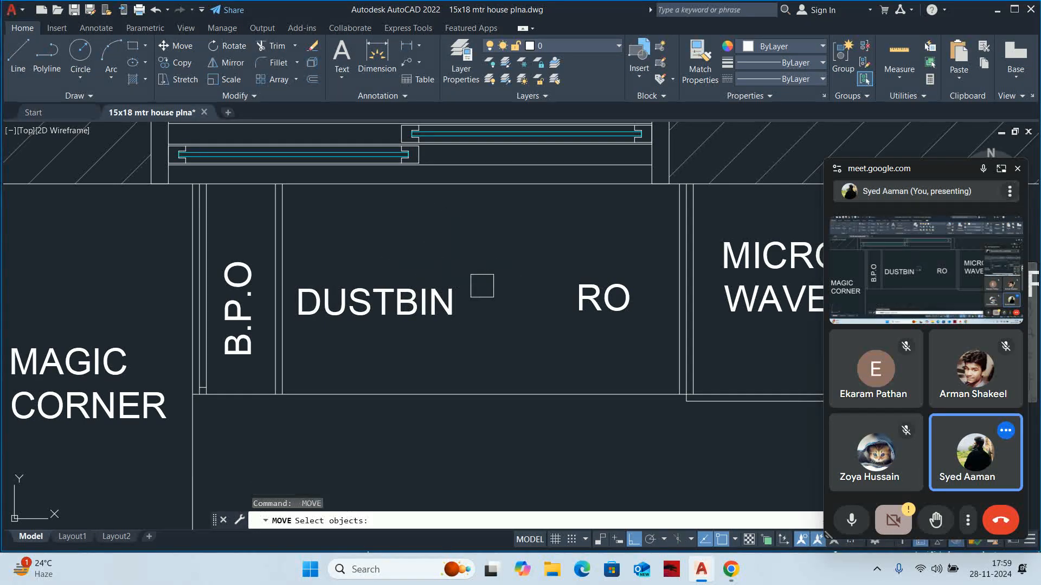
pyautogui.click(548, 298)
pyautogui.click(550, 298)
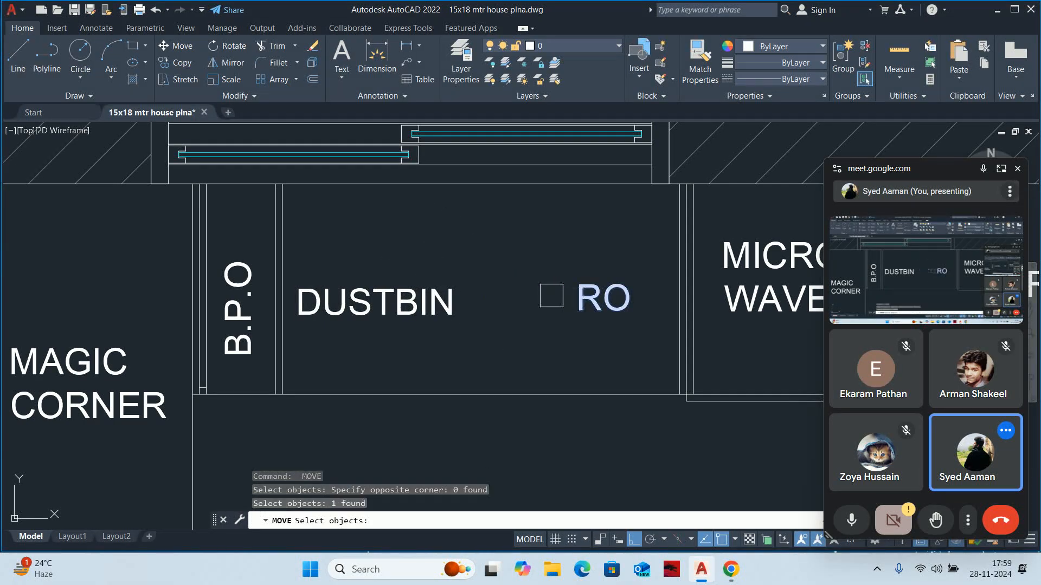
pyautogui.press('Return')
pyautogui.click(539, 260)
pyautogui.press('Escape')
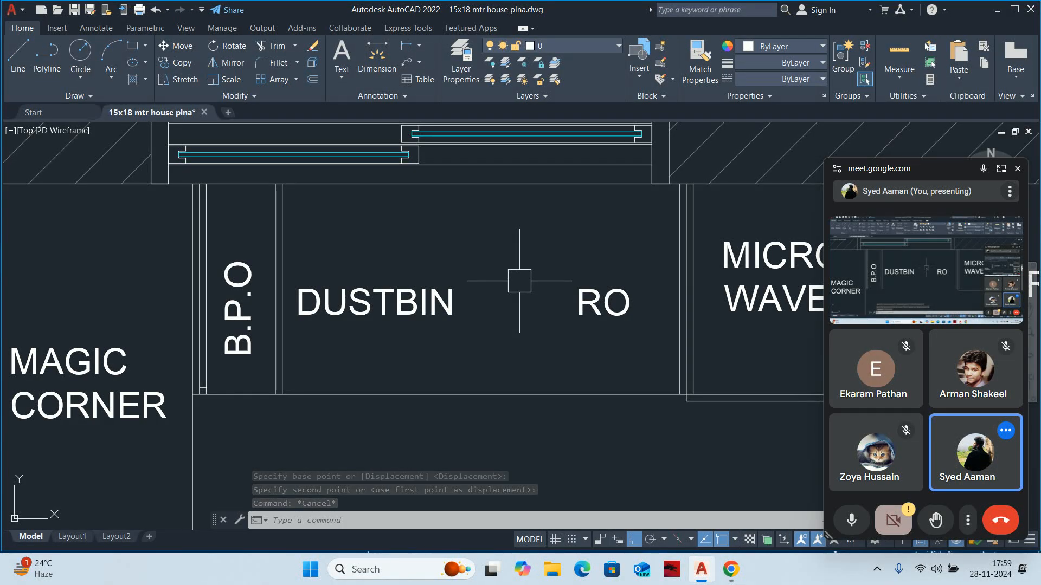
# Copy the RICE & WHEET BASKET label straight down into the next cabinet bay below
pyautogui.scroll(-6, 519, 281)
pyautogui.press('Escape')
pyautogui.press('Escape')
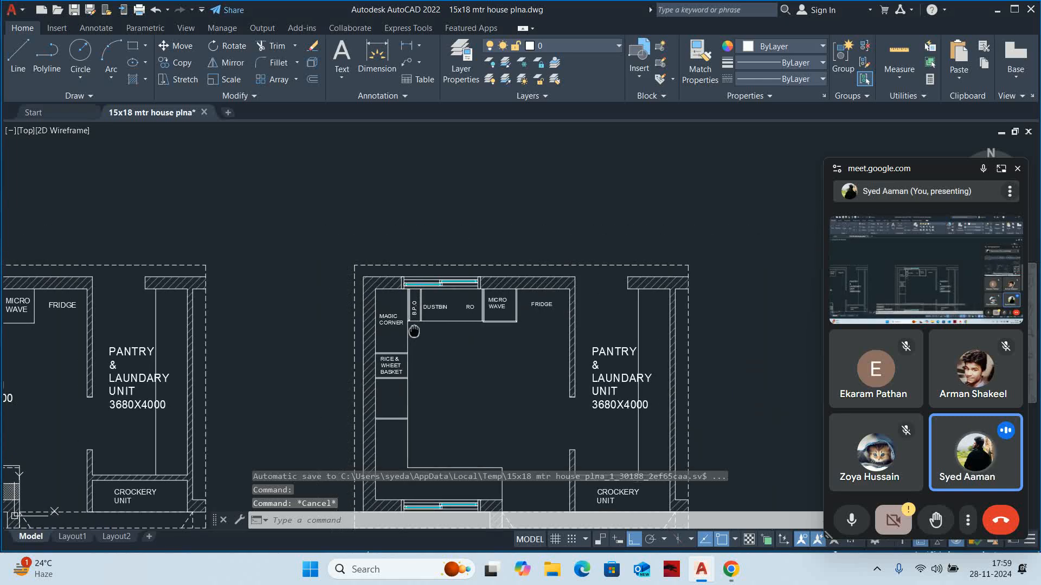
pyautogui.scroll(5, 383, 252)
pyautogui.scroll(-4, 383, 252)
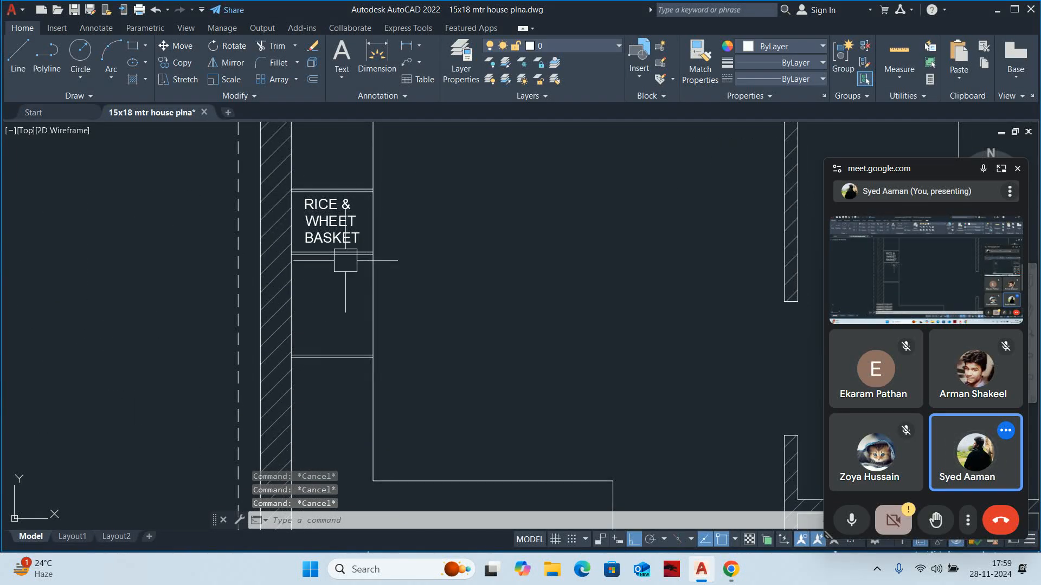
pyautogui.scroll(1, 336, 263)
pyautogui.write('co')
pyautogui.press('space')
pyautogui.scroll(1, 330, 288)
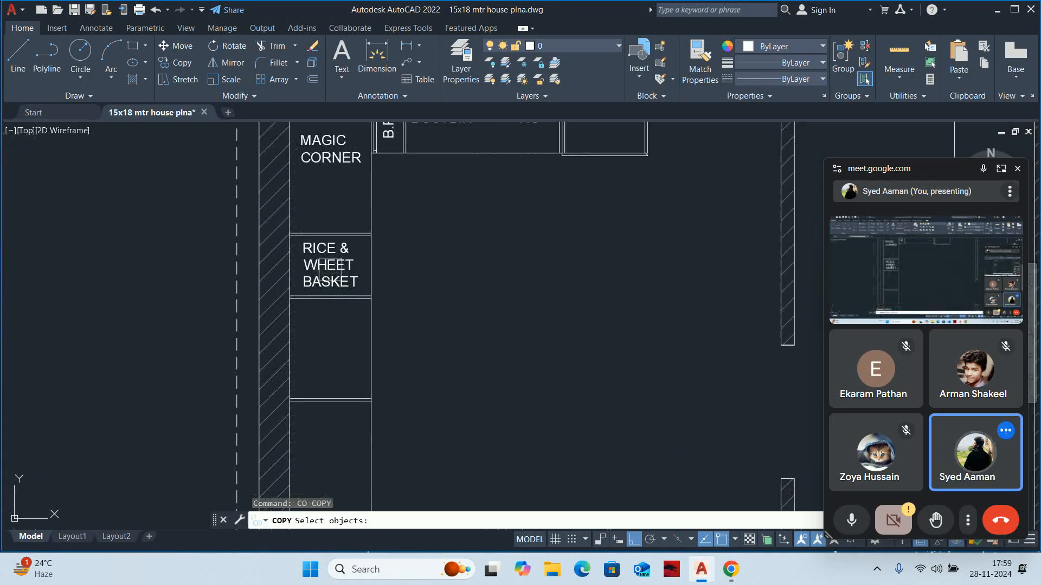
pyautogui.click(342, 266)
pyautogui.press('space')
pyautogui.click(419, 279)
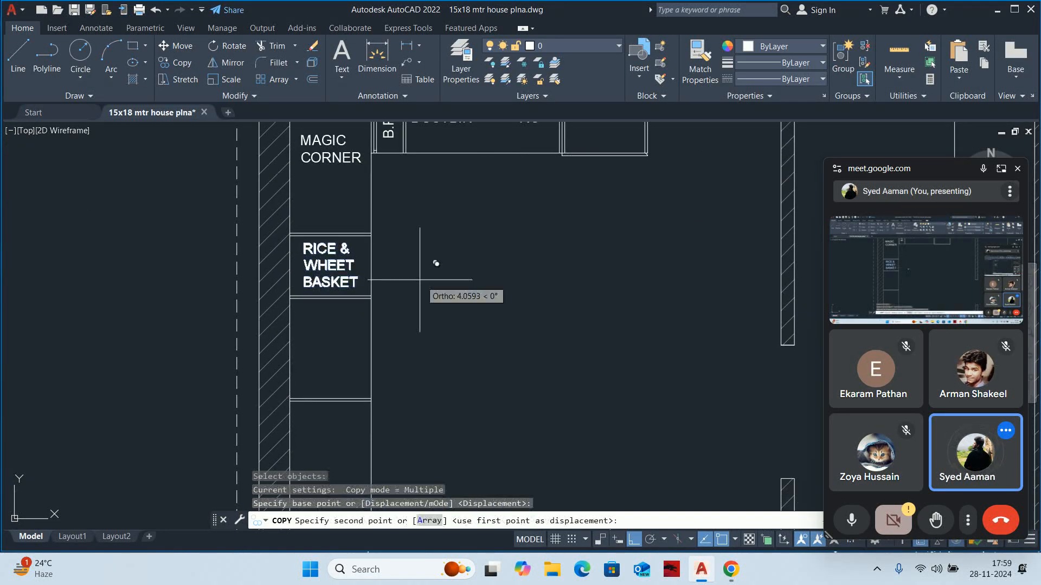
pyautogui.click(428, 363)
pyautogui.press('Escape')
# Change the copied RICE & WHEET BASKET label's text to DRAWER FOR CUTTLERY
pyautogui.moveTo(373, 341); pyautogui.dragTo(439, 261, button='middle')
pyautogui.doubleClick(418, 274)
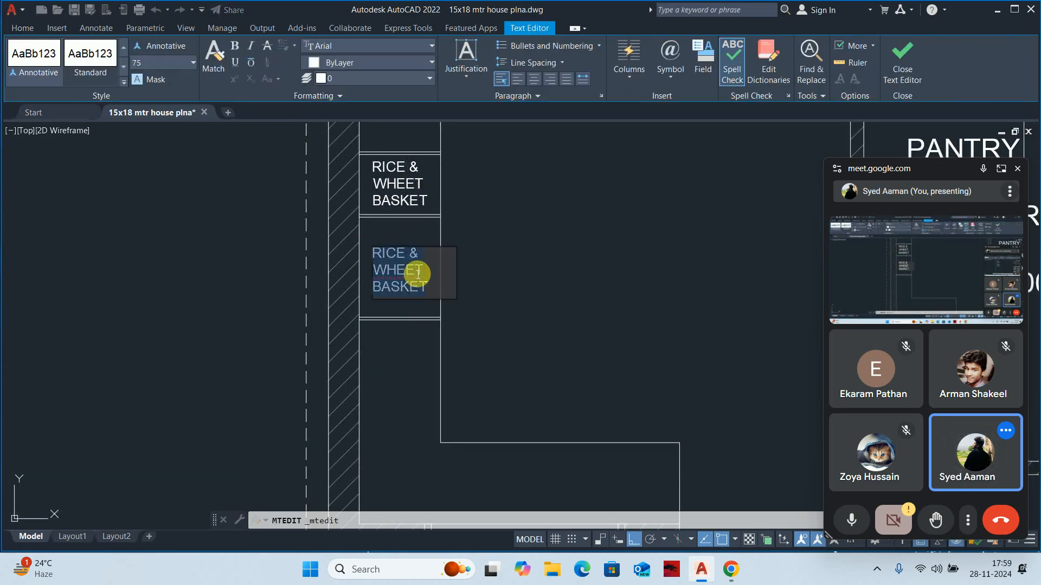
pyautogui.write('DRA')
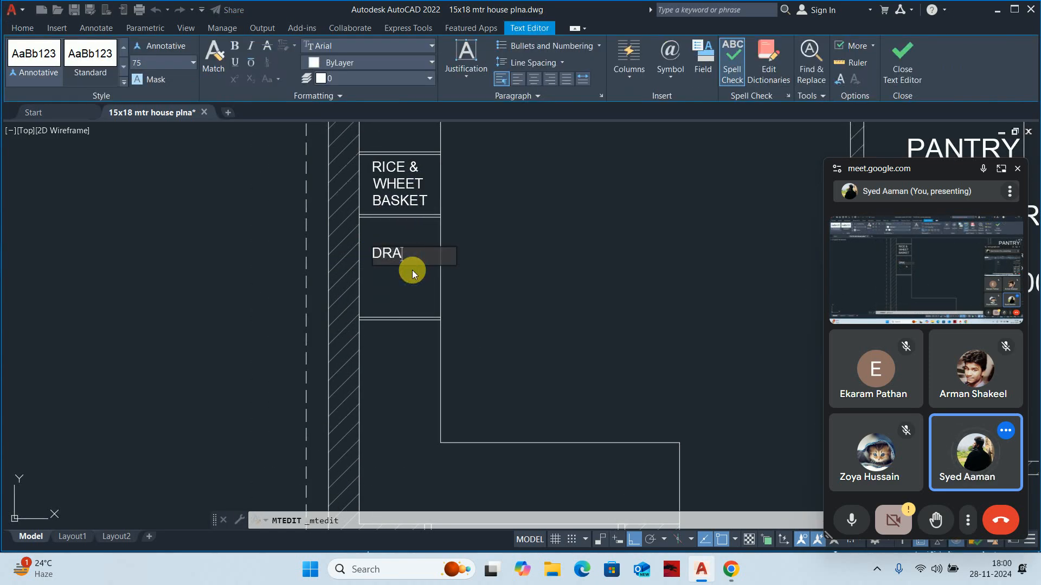
pyautogui.write('WER FOR')
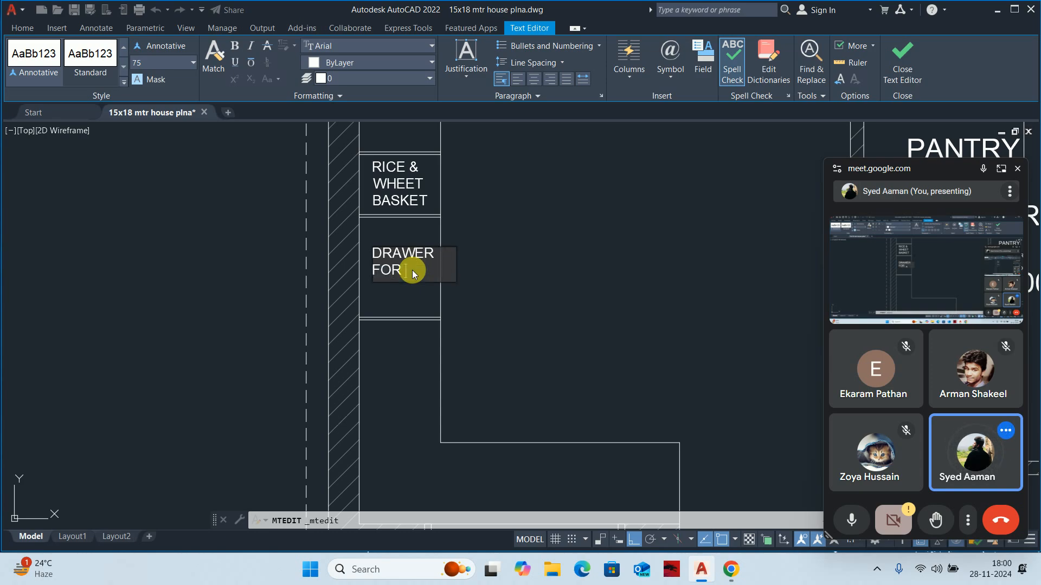
pyautogui.write(' CUTTL')
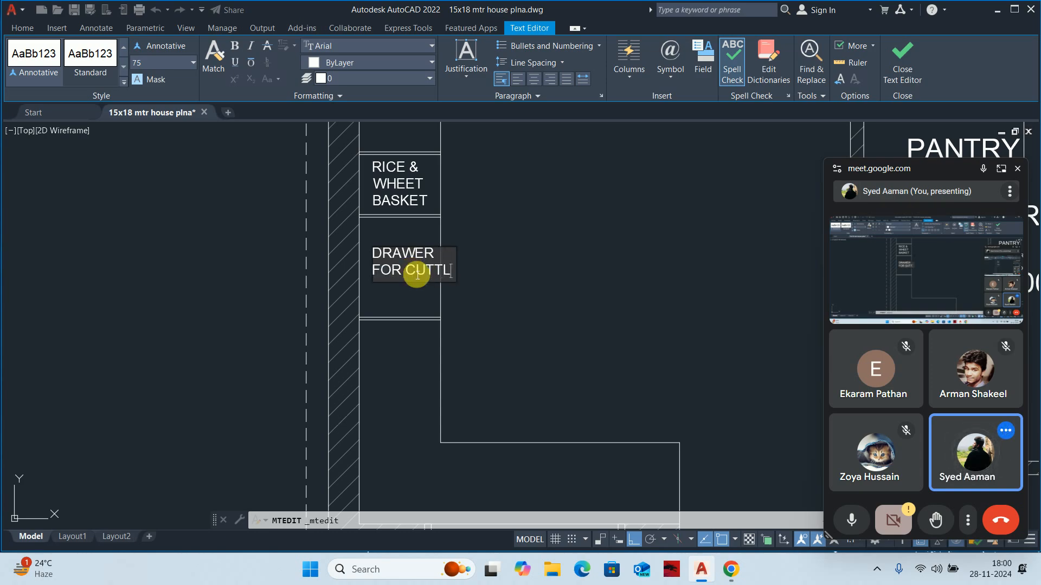
pyautogui.write('ER')
pyautogui.press('Escape')
pyautogui.press('Escape')
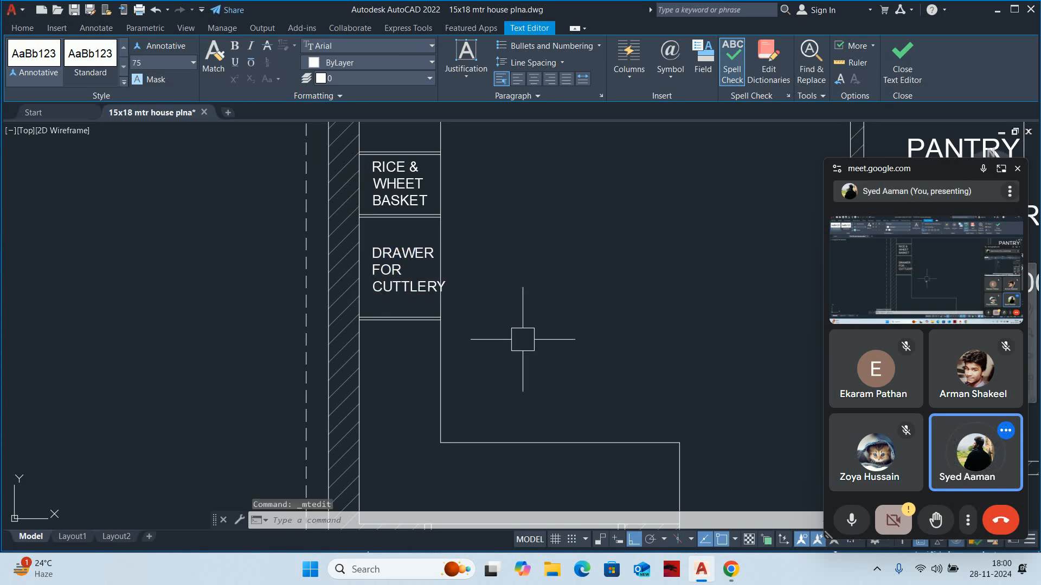
# Move the DRAWER FOR CUTTLERY label horizontally toward the wall so it fits inside its cabinet bay
pyautogui.press('Return')
pyautogui.click(404, 270)
pyautogui.press('Return')
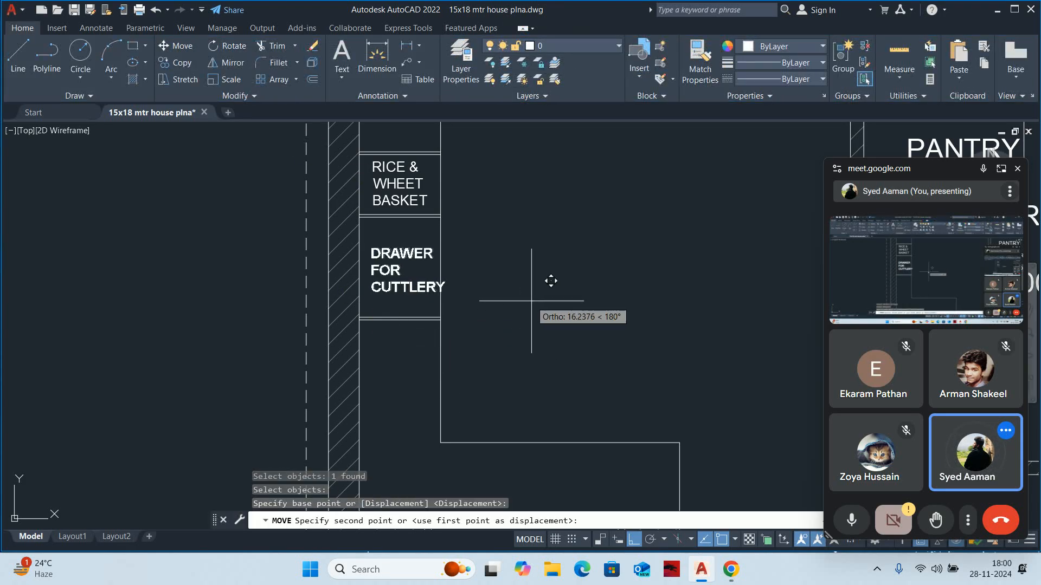
pyautogui.click(522, 305)
pyautogui.press('Escape')
pyautogui.press('Escape')
pyautogui.doubleClick(402, 291)
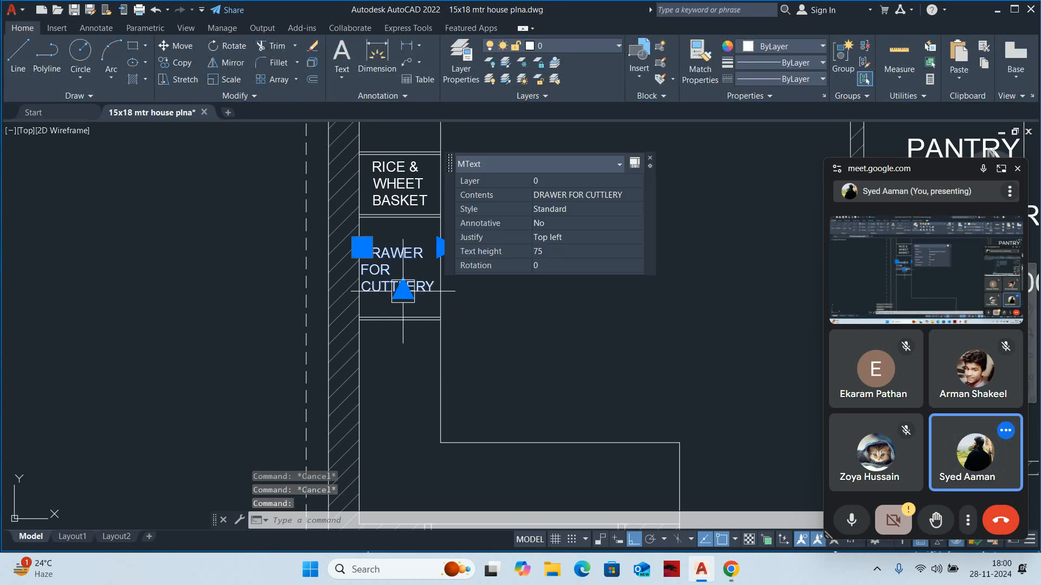
pyautogui.click(455, 288)
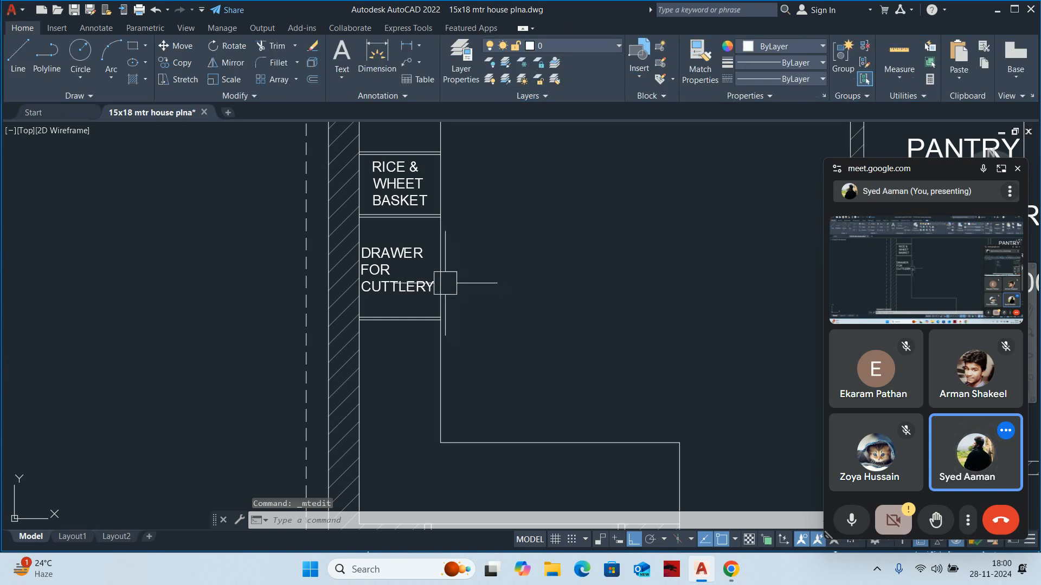
pyautogui.scroll(-4, 401, 268)
pyautogui.press('Escape')
pyautogui.press('Escape')
pyautogui.press('Escape')
# Draw two helper lines from the counter's inner corner, one horizontally to the side wall and one straight down to the window wall
pyautogui.scroll(4, 414, 284)
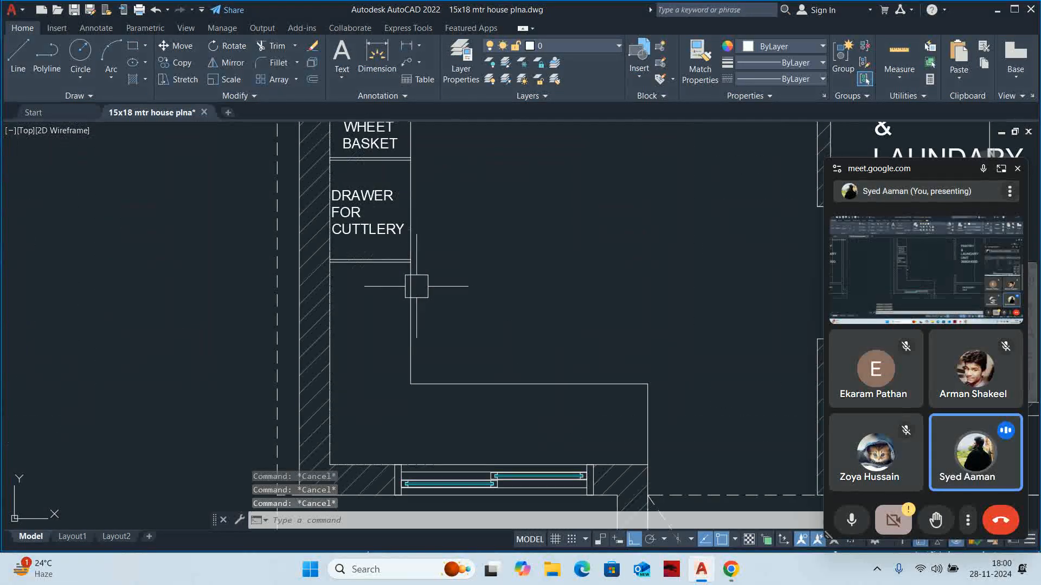
pyautogui.write('L')
pyautogui.press('Return')
pyautogui.click(410, 385)
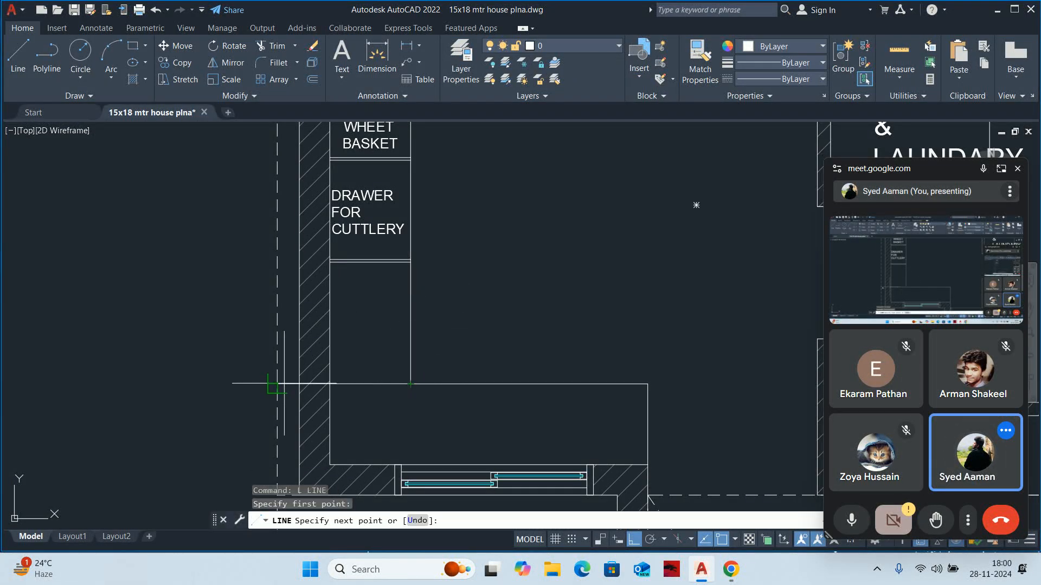
pyautogui.click(329, 384)
pyautogui.press('Escape')
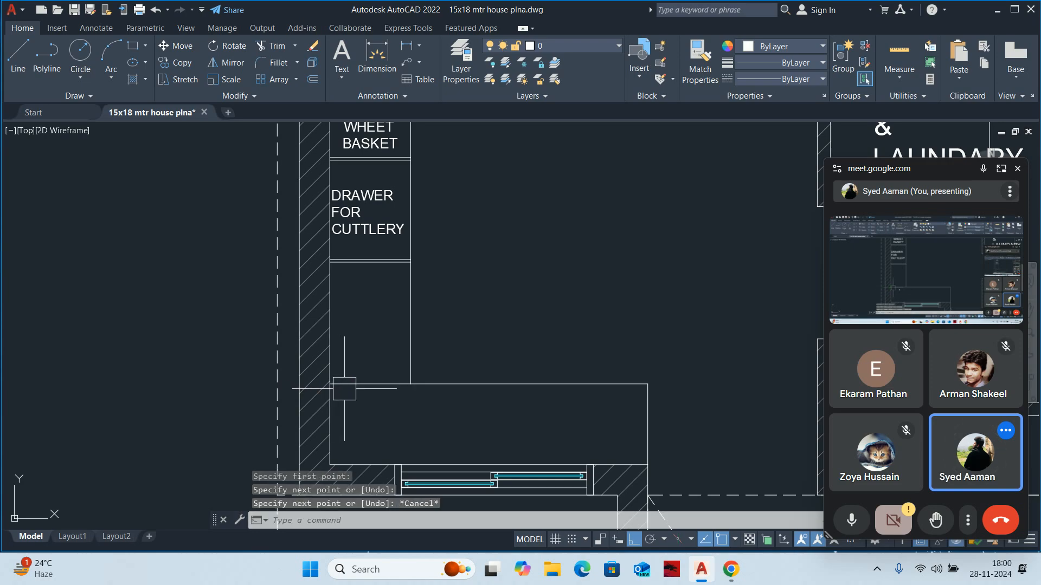
pyautogui.press('space')
pyautogui.click(411, 384)
pyautogui.click(410, 465)
pyautogui.press('Escape')
pyautogui.press('Escape')
pyautogui.press('Escape')
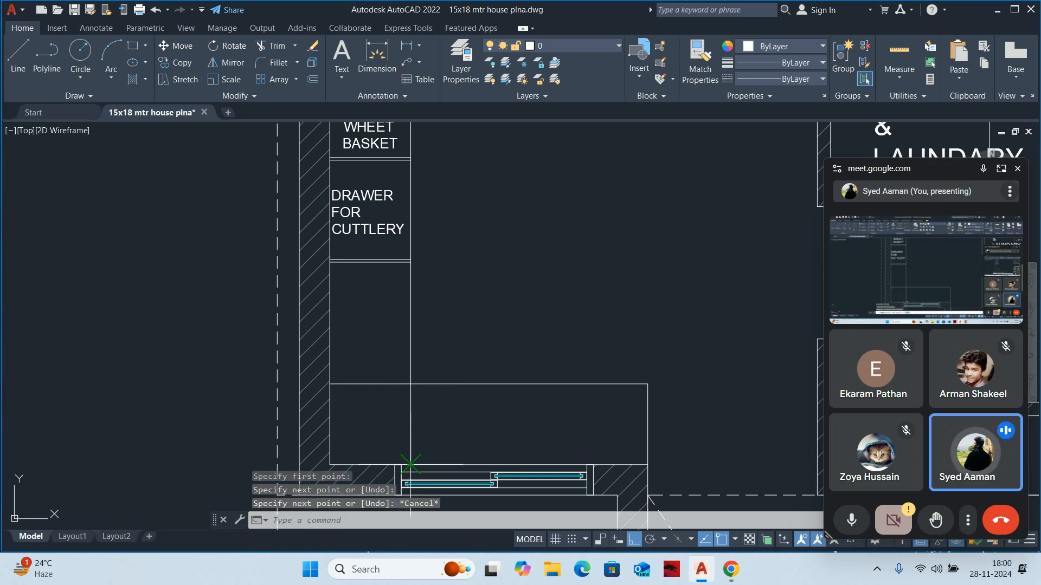
# Offset the horizontal helper line 450 upward and the vertical helper line 450 away from the corner
pyautogui.scroll(2, 432, 418)
pyautogui.moveTo(433, 419); pyautogui.dragTo(422, 429, button='middle')
pyautogui.write('O')
pyautogui.press('Return')
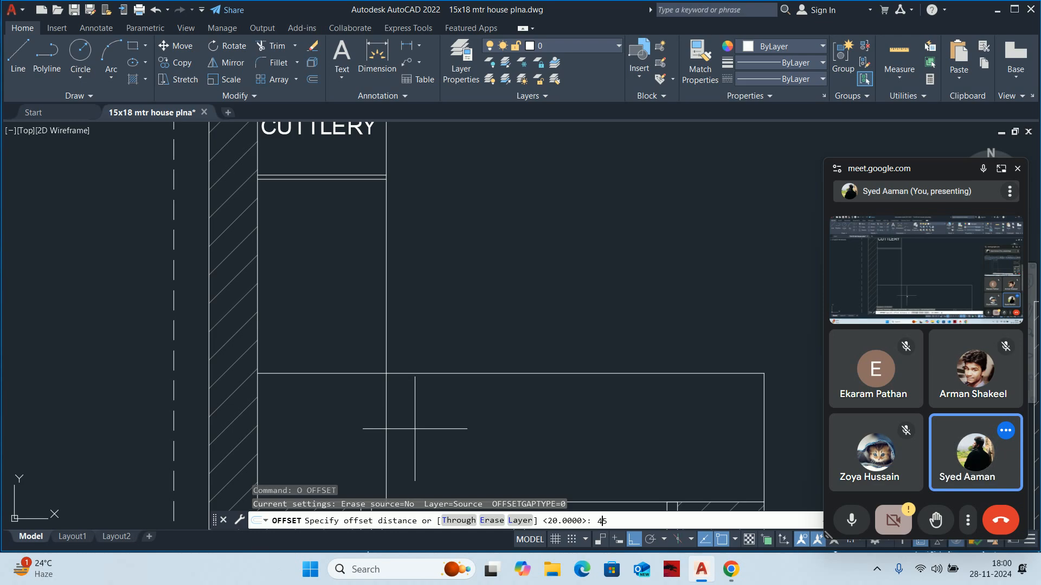
pyautogui.write('450')
pyautogui.press('Return')
pyautogui.click(321, 373)
pyautogui.click(333, 364)
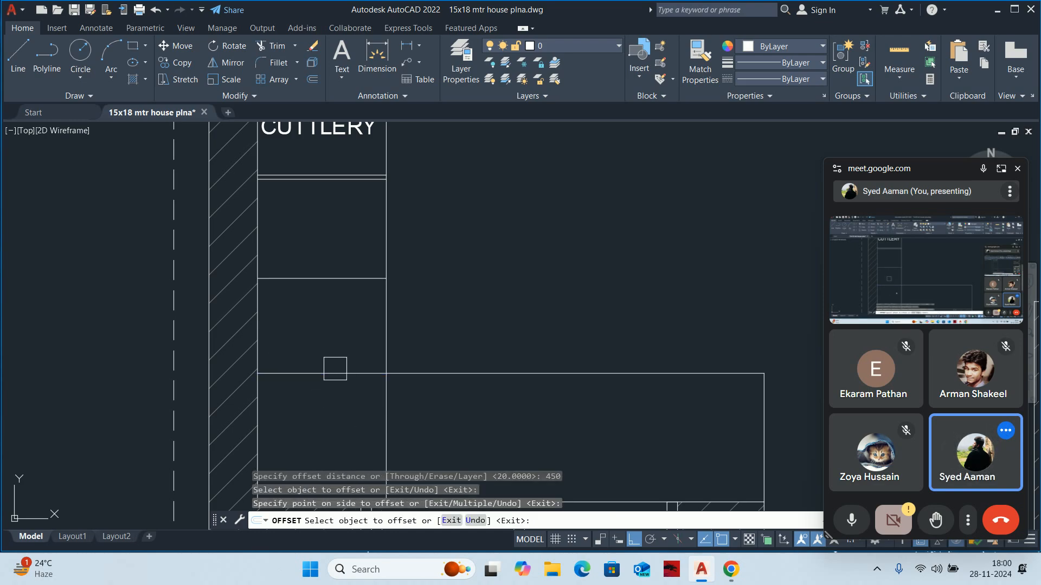
pyautogui.click(379, 437)
pyautogui.click(432, 425)
pyautogui.press('Escape')
pyautogui.press('Escape')
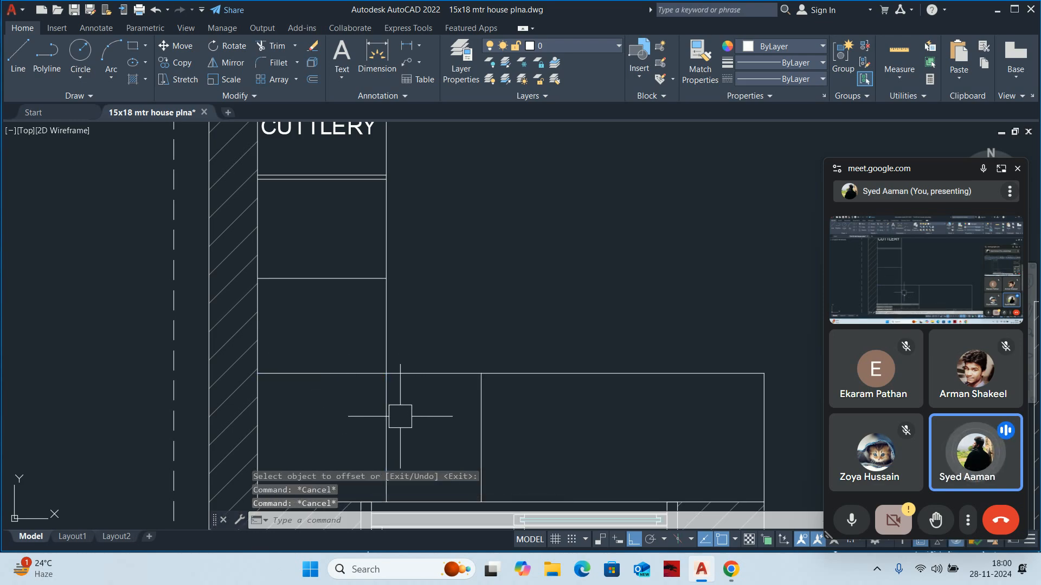
# Delete the two original helper lines crossing the counter corner, keeping their offset copies
pyautogui.click(400, 423)
pyautogui.click(341, 391)
pyautogui.click(333, 391)
pyautogui.click(299, 354)
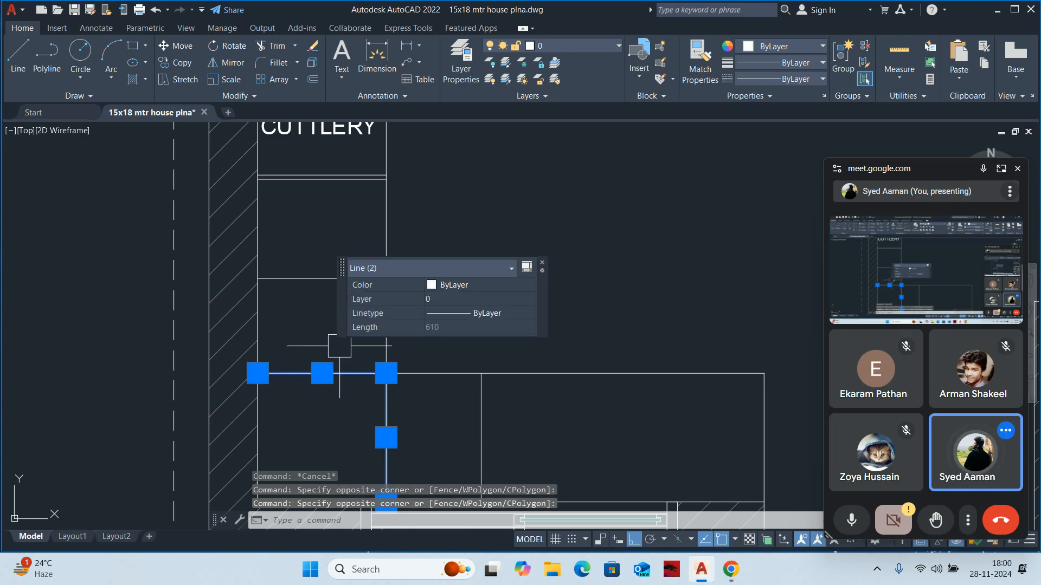
pyautogui.press('Delete')
# Measure the new cabinet bay below the DRAWER FOR CUTTLERY bay with Quick measure
pyautogui.scroll(-2, 339, 346)
pyautogui.moveTo(346, 345); pyautogui.dragTo(348, 386, button='middle')
pyautogui.scroll(4, 343, 314)
pyautogui.press('Escape')
pyautogui.press('Escape')
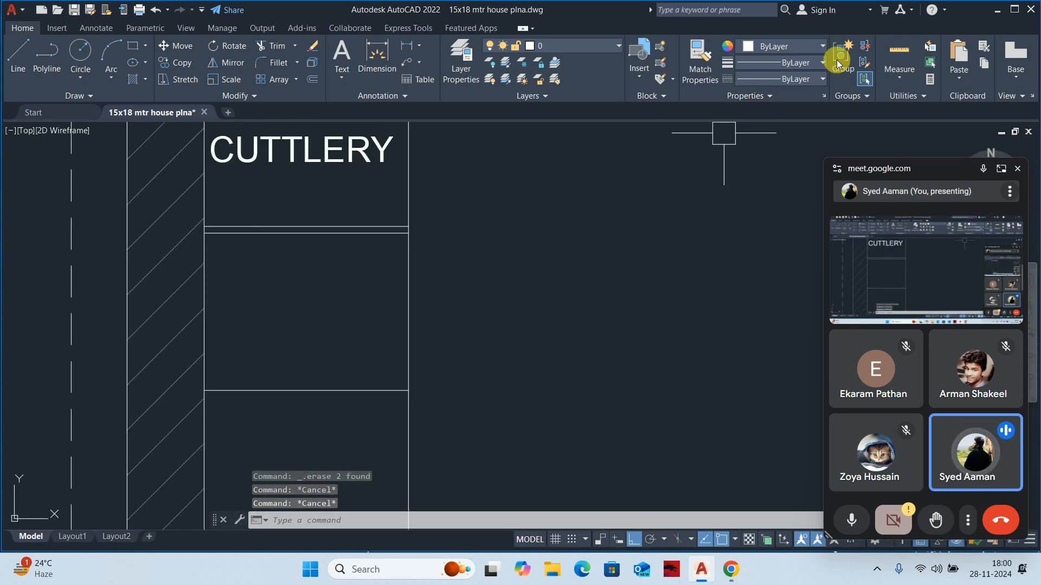
pyautogui.click(884, 50)
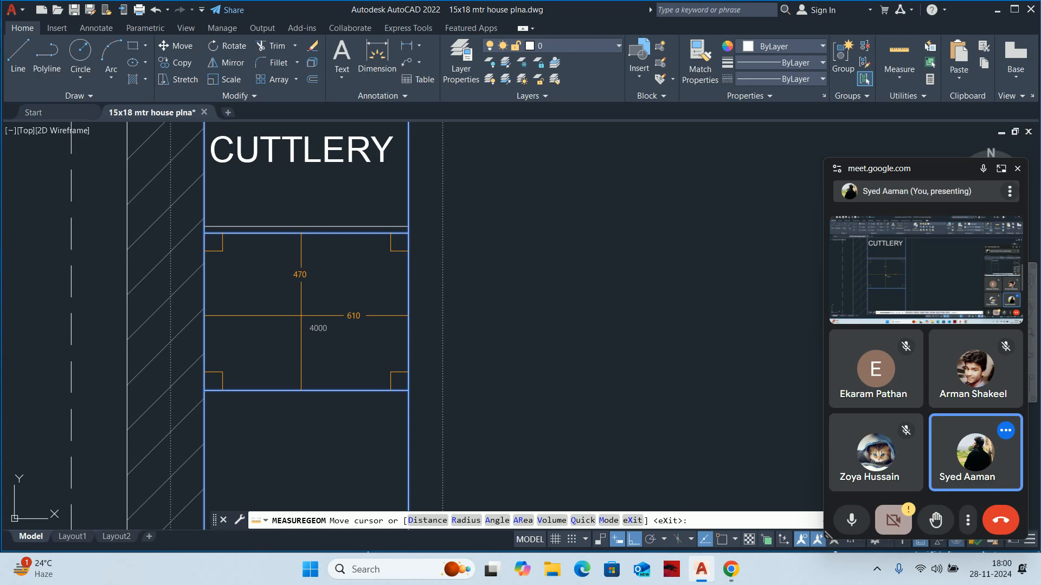
pyautogui.press('Escape')
# Offset the lower line of the bay below DRAWER FOR CUTTLERY 20 upward as a double partition and measure the bay's clear size
pyautogui.write('o')
pyautogui.press('Return')
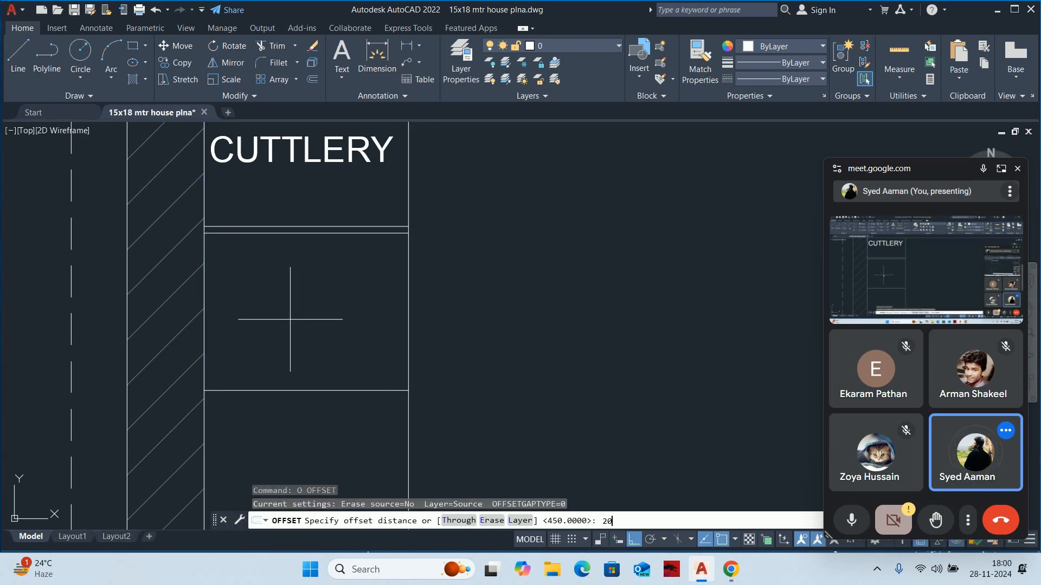
pyautogui.write('20')
pyautogui.press('Return')
pyautogui.click(309, 391)
pyautogui.click(309, 337)
pyautogui.press('Escape')
pyautogui.press('Escape')
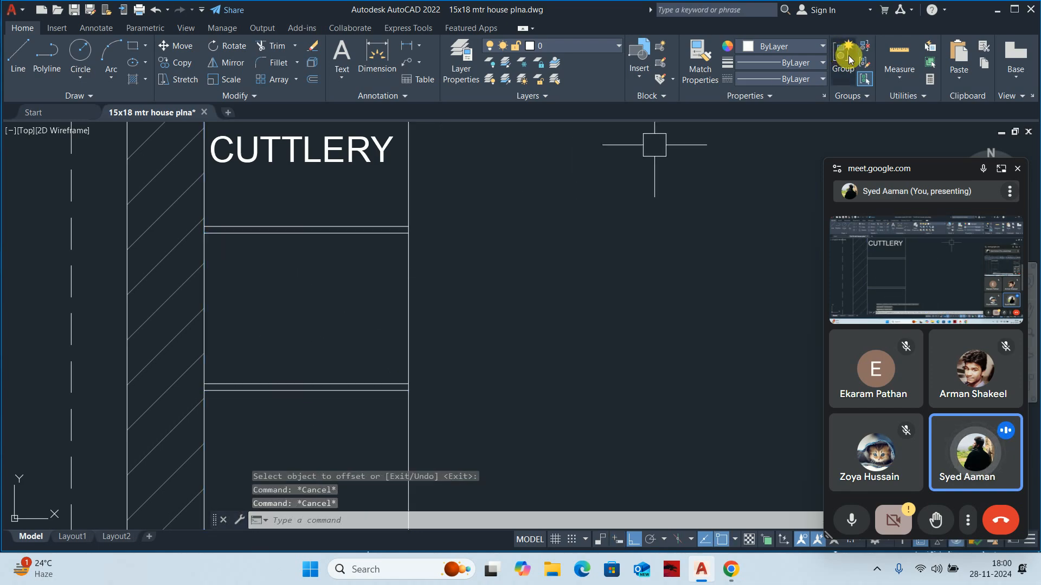
pyautogui.click(895, 54)
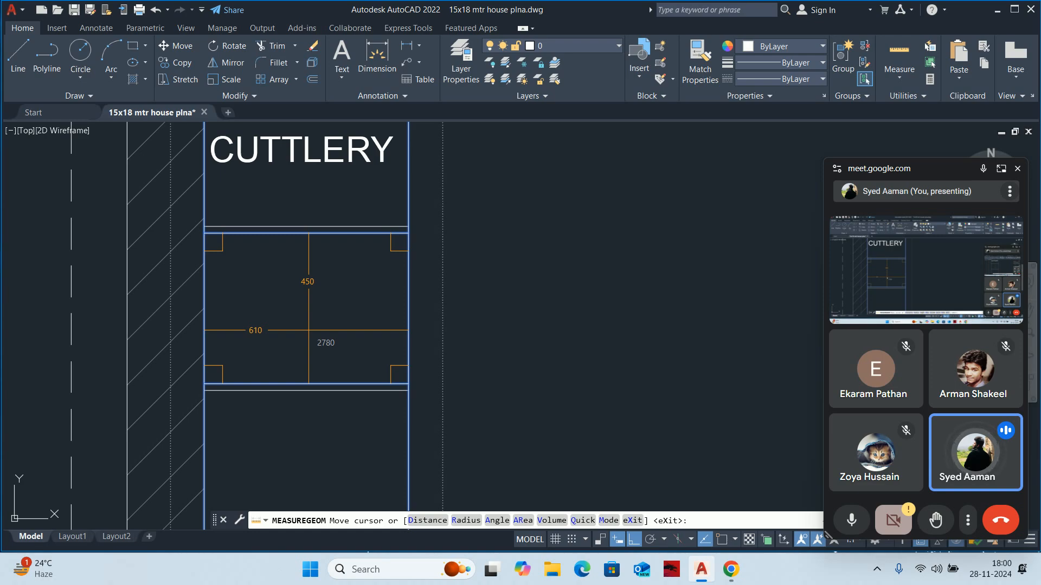
pyautogui.press('Escape')
# Copy the DRAWER FOR CUTTLERY label about 595 straight down into the cabinet bay below
pyautogui.scroll(-3, 325, 319)
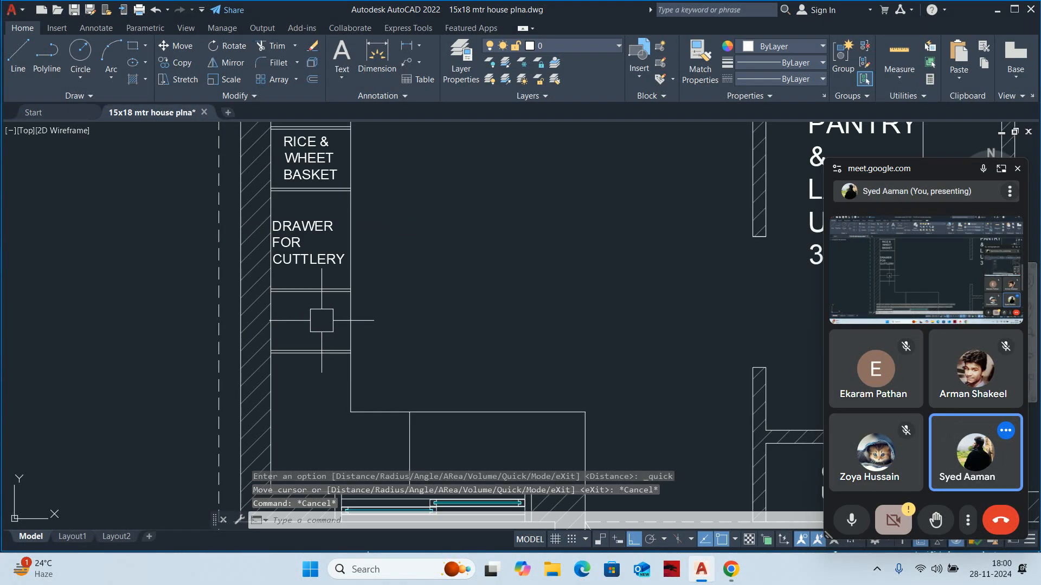
pyautogui.write('co')
pyautogui.press('Return')
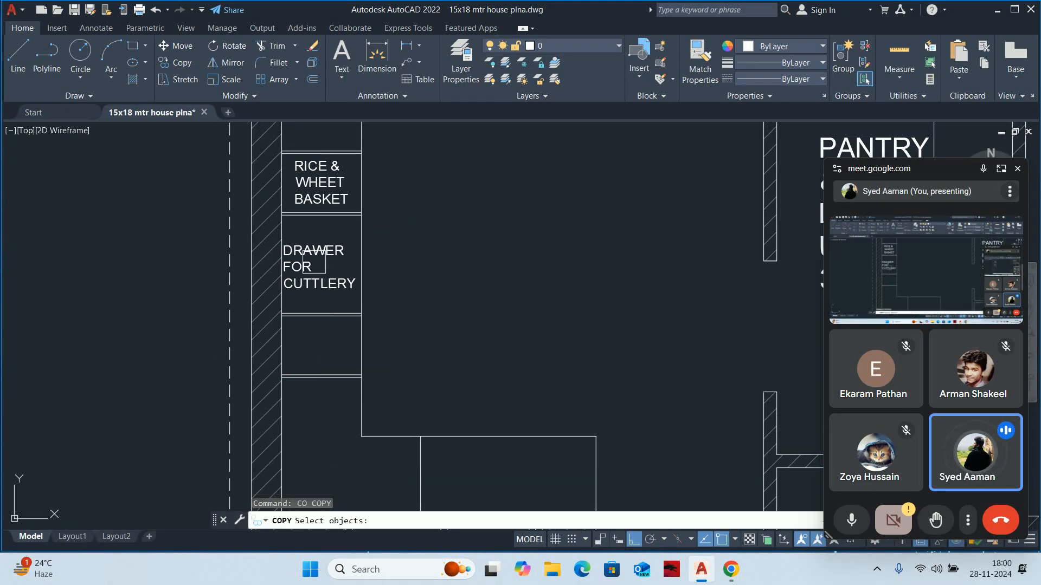
pyautogui.click(324, 284)
pyautogui.press('Return')
pyautogui.click(442, 265)
pyautogui.click(442, 343)
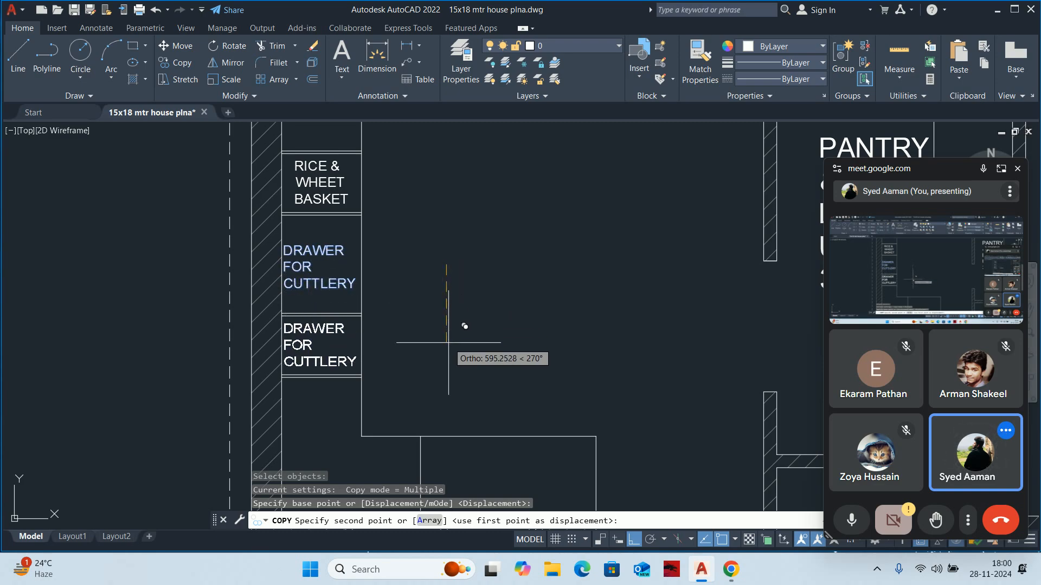
pyautogui.press('Escape')
pyautogui.press('Escape')
# Change the copied DRAWER FOR CUTTLERY label's text to DRAWER FOR UTTENSIL
pyautogui.click(312, 345)
pyautogui.doubleClick(373, 366)
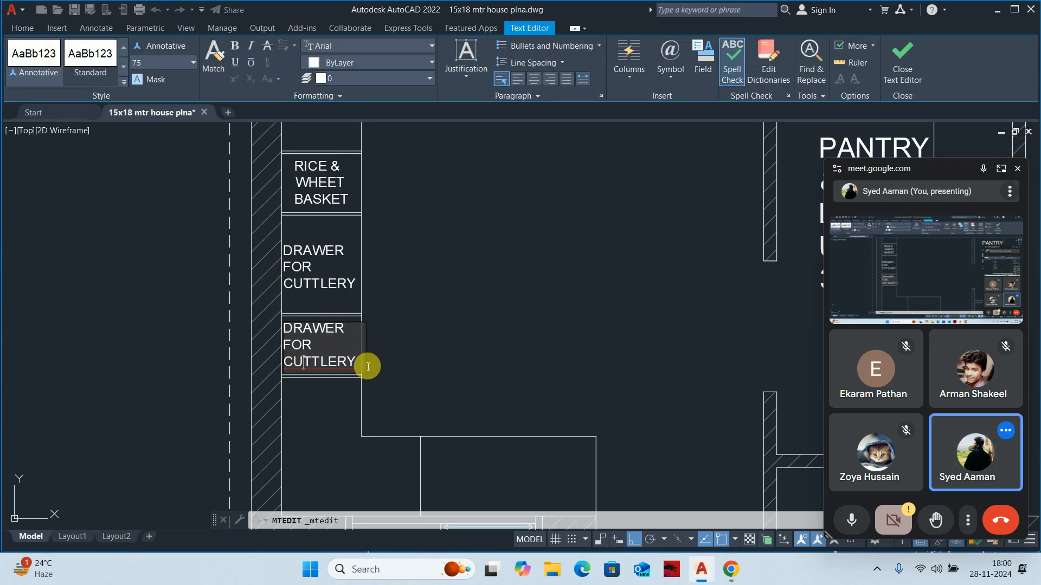
pyautogui.moveTo(368, 367); pyautogui.dragTo(269, 354)
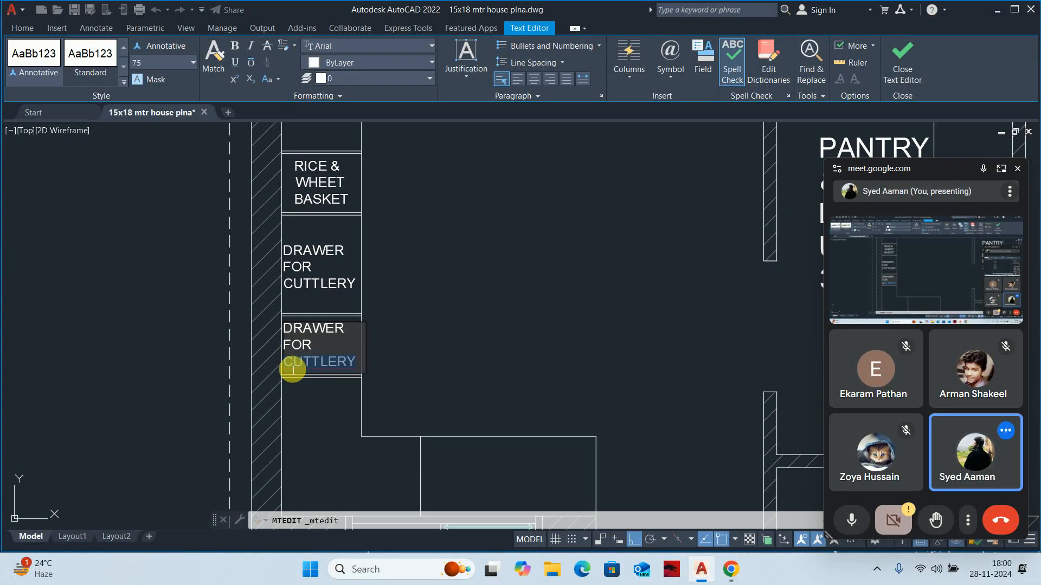
pyautogui.write('UT')
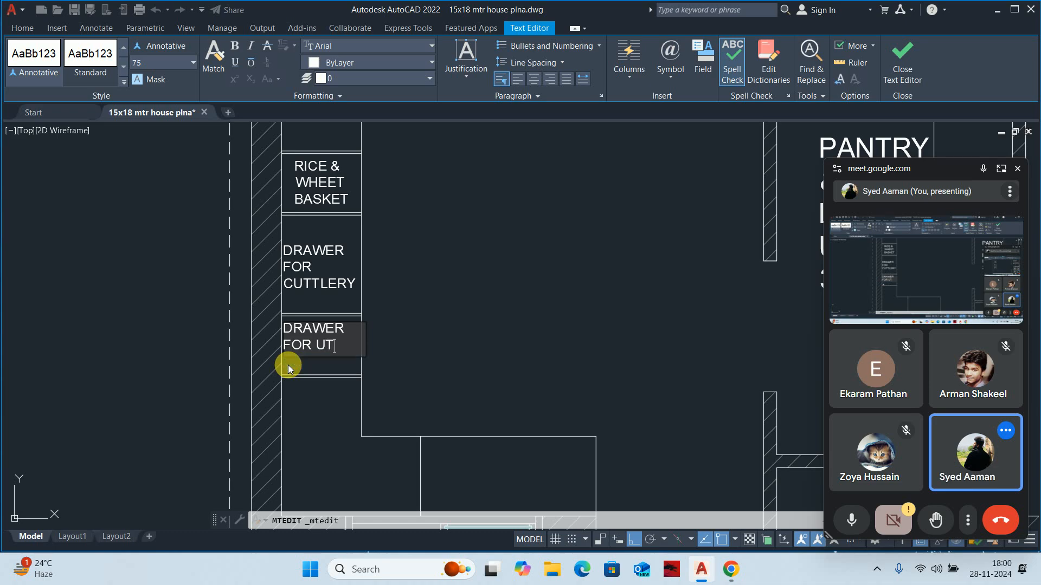
pyautogui.write('TENSIL')
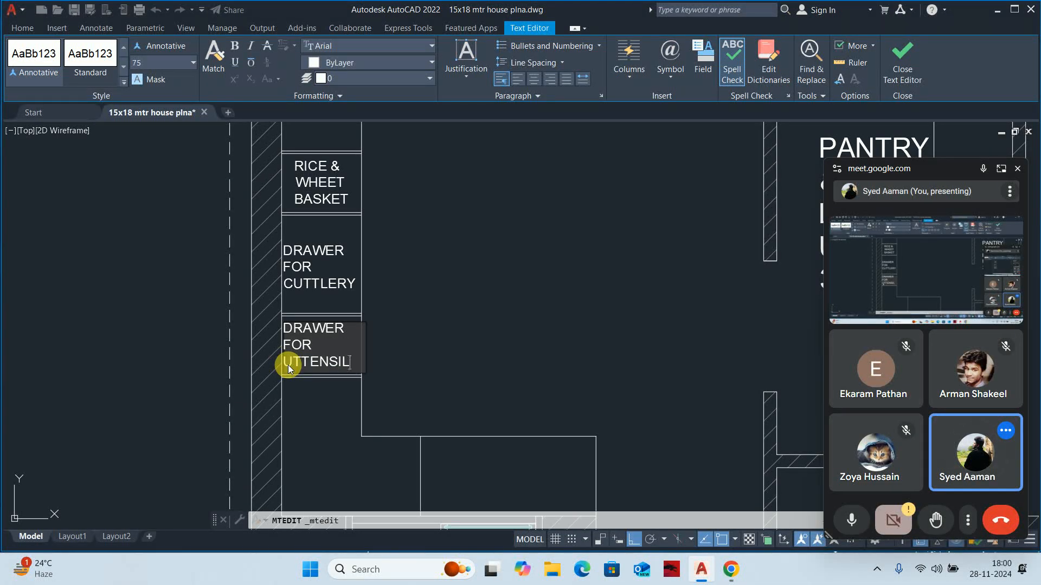
pyautogui.click(450, 361)
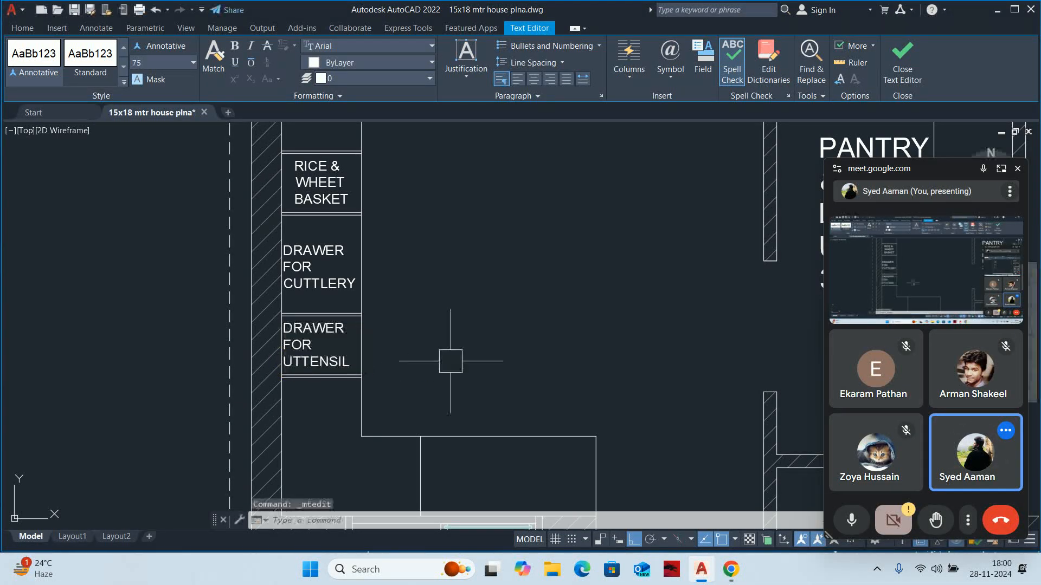
# Copy the MAGIC CORNER label straight down into the counter's opposite corner cabinet beside the lower window
pyautogui.press('Escape')
pyautogui.press('Escape')
pyautogui.press('Escape')
pyautogui.scroll(-2, 343, 372)
pyautogui.scroll(-1, 320, 319)
pyautogui.moveTo(332, 369)
pyautogui.mouseDown(button='middle')
pyautogui.moveTo(320, 318)
pyautogui.moveTo(332, 331)
pyautogui.moveTo(328, 389)
pyautogui.mouseUp(button='middle')
pyautogui.scroll(1, 320, 319)
pyautogui.write('co')
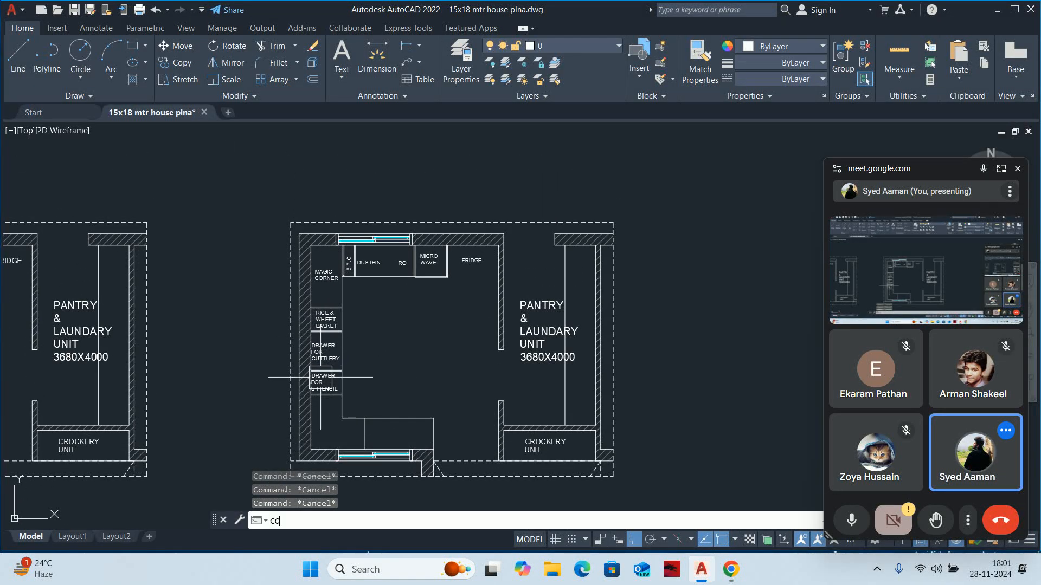
pyautogui.press('Return')
pyautogui.click(326, 276)
pyautogui.press('Return')
pyautogui.click(356, 297)
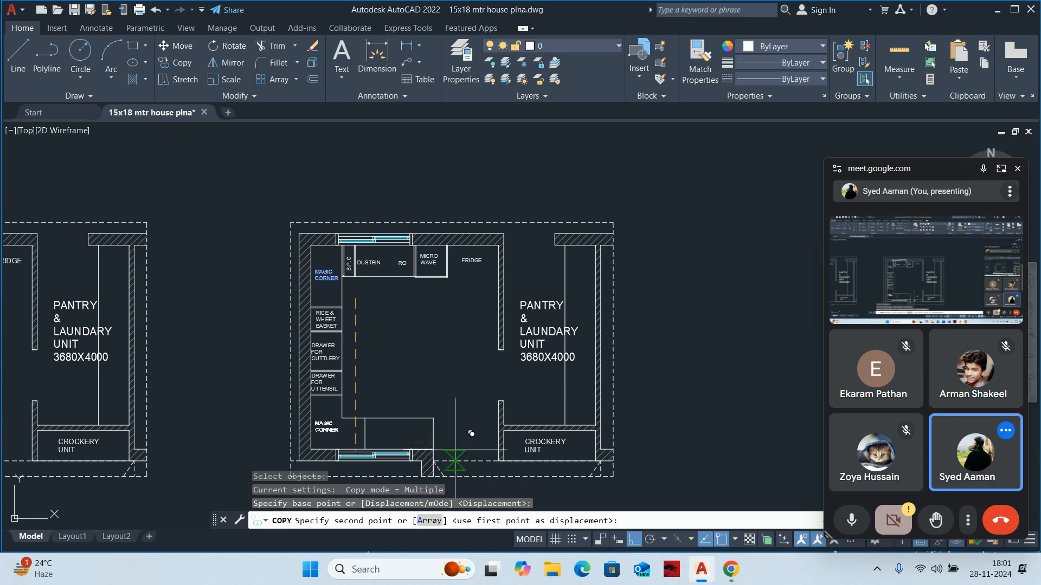
pyautogui.scroll(4, 466, 450)
pyautogui.press('Escape')
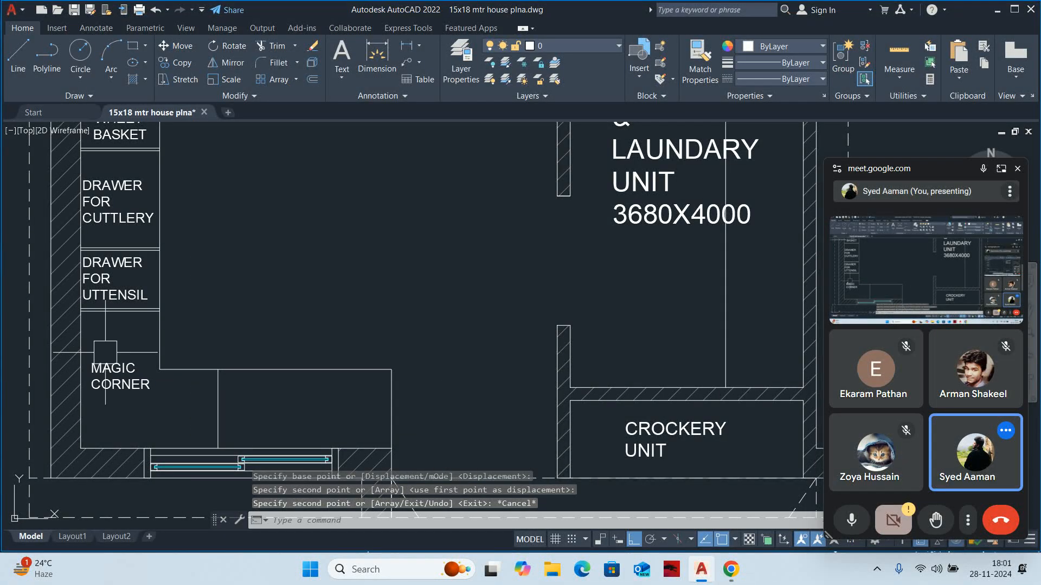
# Change the copied MAGIC CORNER label's text to ROUND CORNER
pyautogui.moveTo(105, 353); pyautogui.dragTo(439, 316, button='middle')
pyautogui.doubleClick(446, 348)
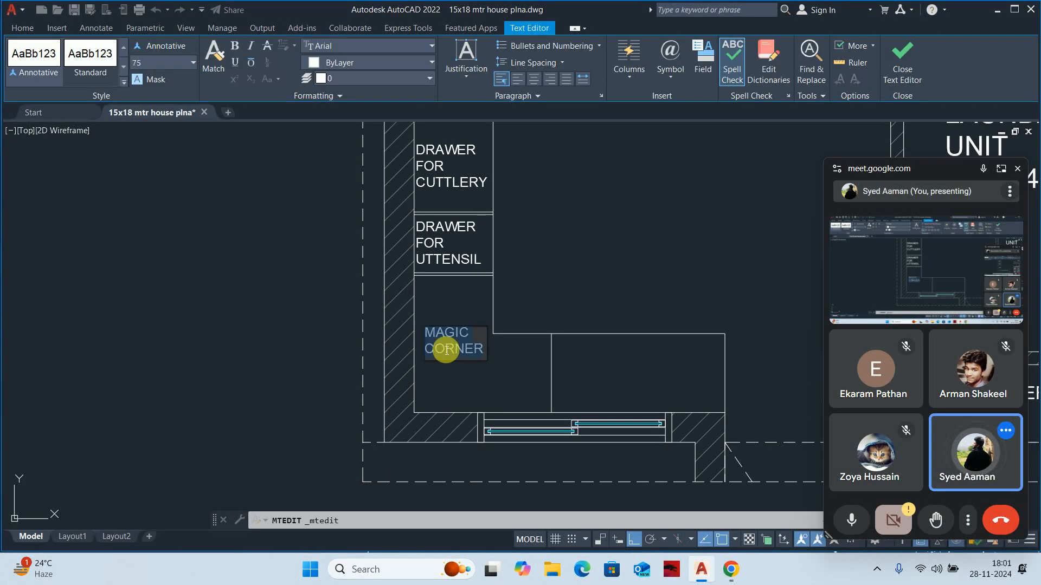
pyautogui.write('ROUND')
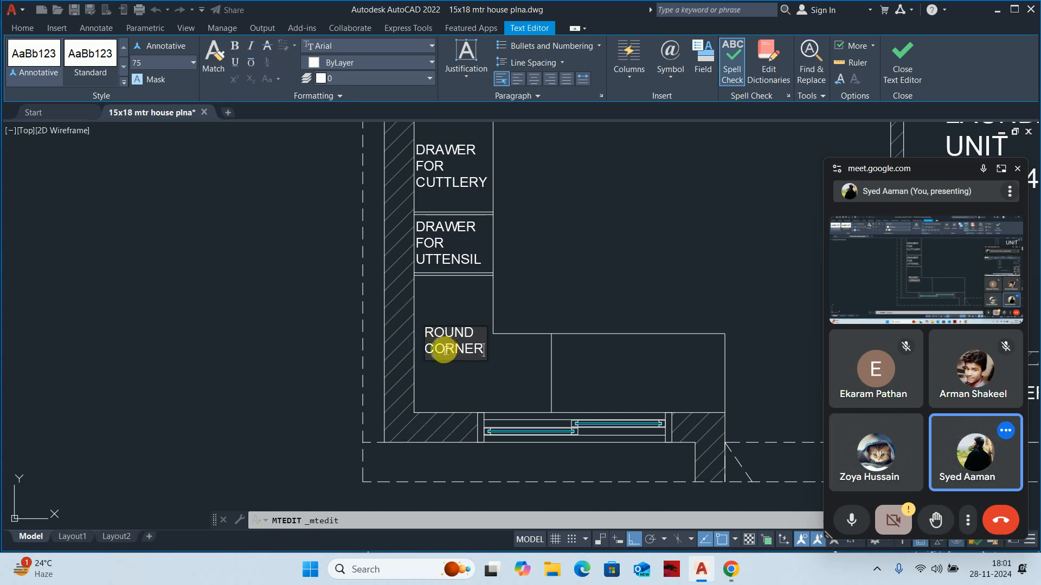
pyautogui.click(553, 283)
pyautogui.scroll(-4, 553, 283)
pyautogui.scroll(4, 343, 309)
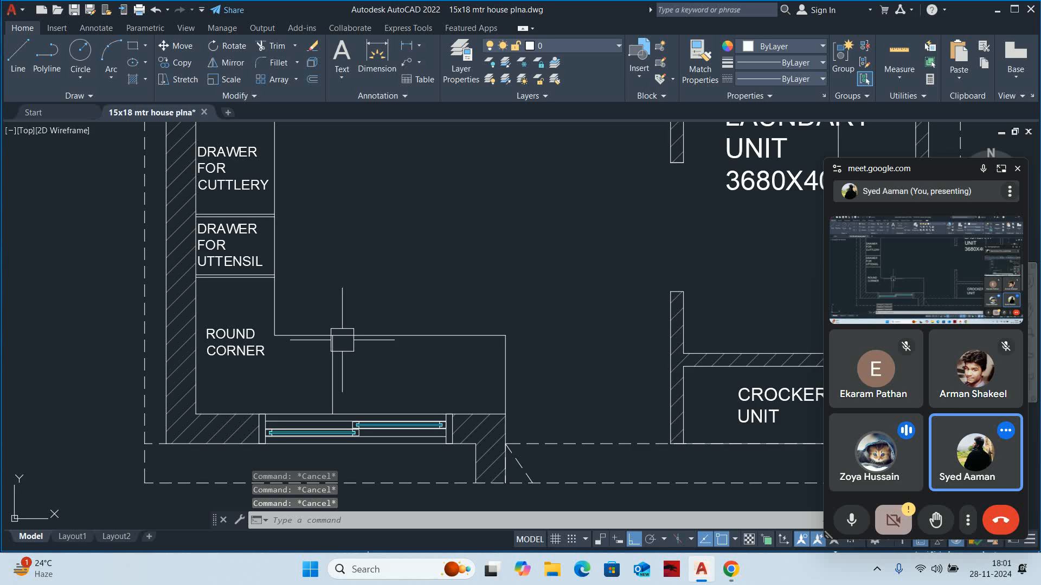
# Offset the vertical divider beside the ROUND CORNER cabinet 20 away from the corner to make a double partition
pyautogui.write('o')
pyautogui.press('Return')
pyautogui.write('2')
pyautogui.press('Return')
pyautogui.click(333, 364)
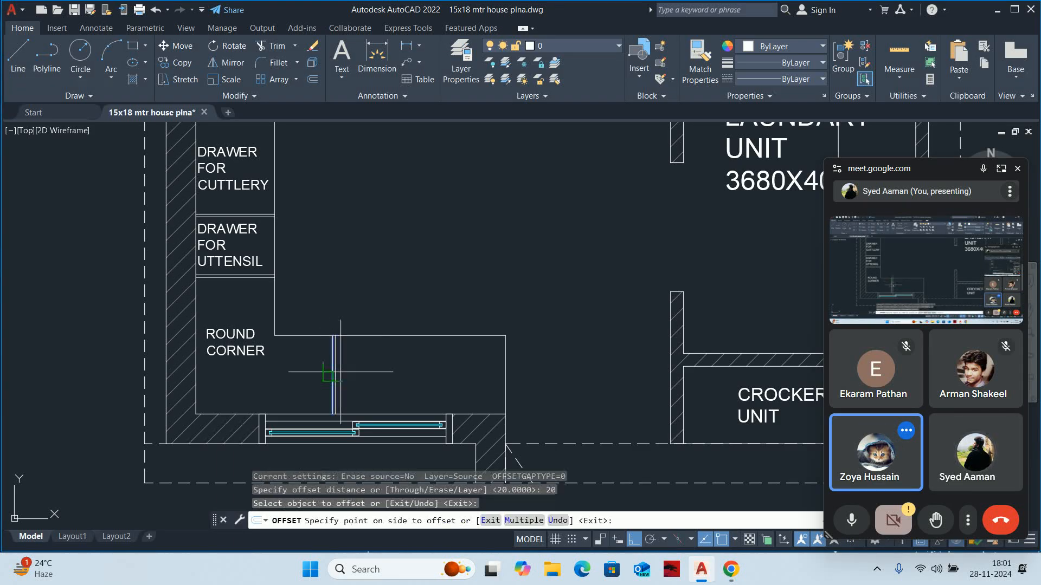
pyautogui.click(393, 369)
pyautogui.press('Return')
pyautogui.scroll(-2, 377, 364)
pyautogui.moveTo(377, 368); pyautogui.dragTo(376, 365, button='middle')
pyautogui.press('Escape')
pyautogui.press('Escape')
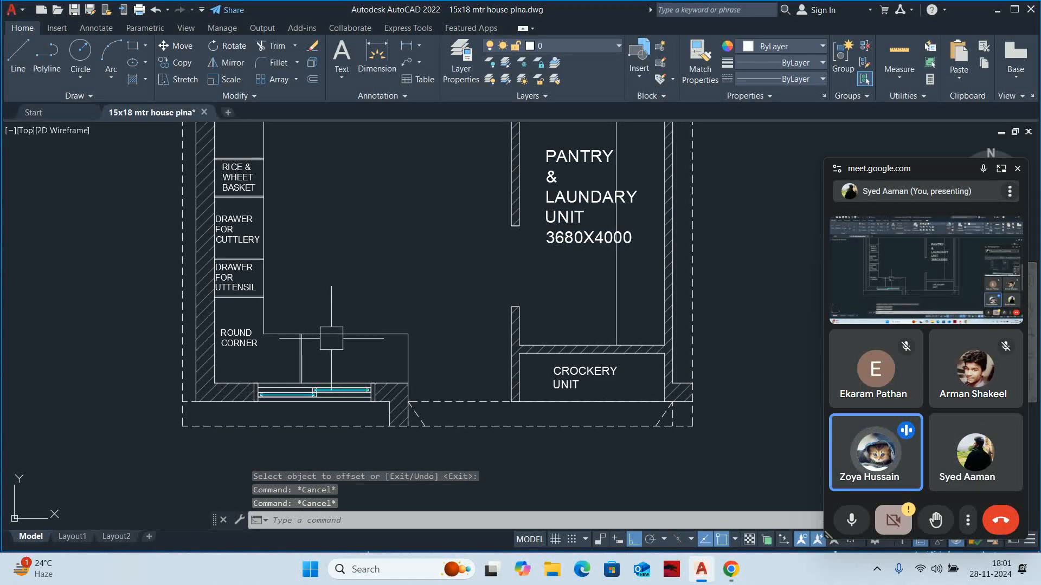
# Measure the remaining counter bay between the ROUND CORNER partition and the counter's end
pyautogui.scroll(2, 290, 342)
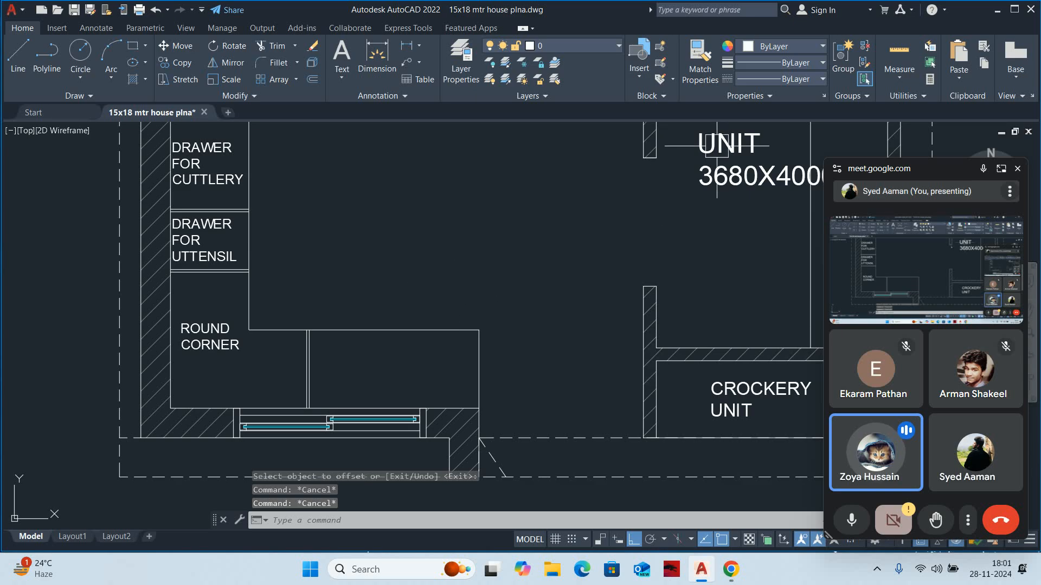
pyautogui.click(899, 53)
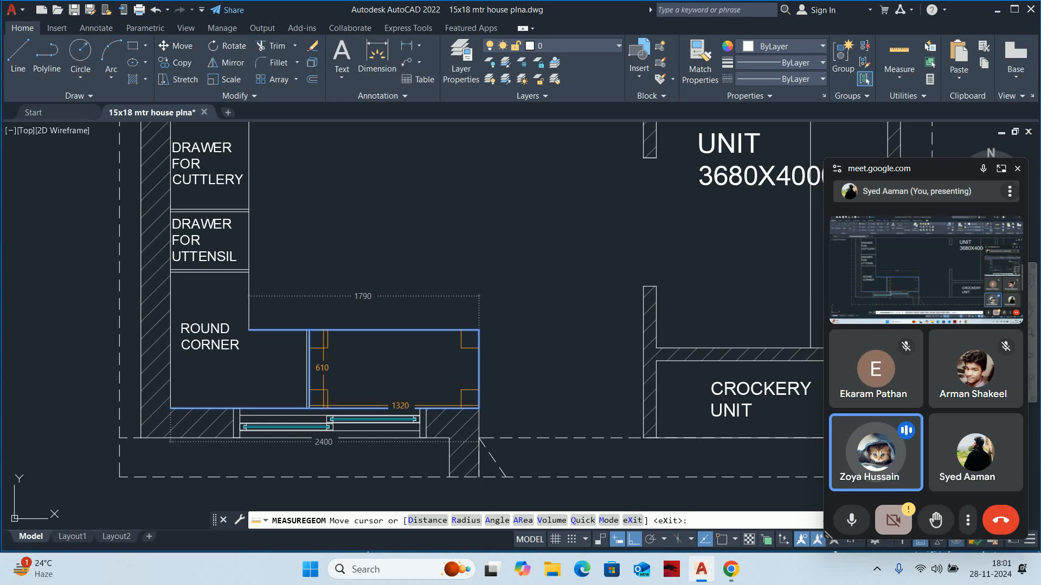
pyautogui.press('Escape')
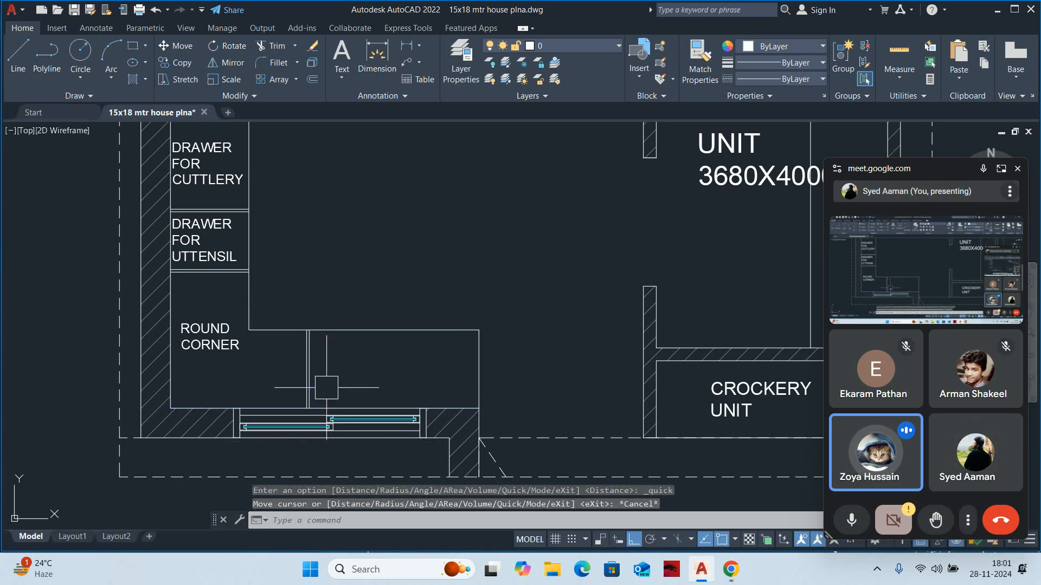
pyautogui.moveTo(399, 492)
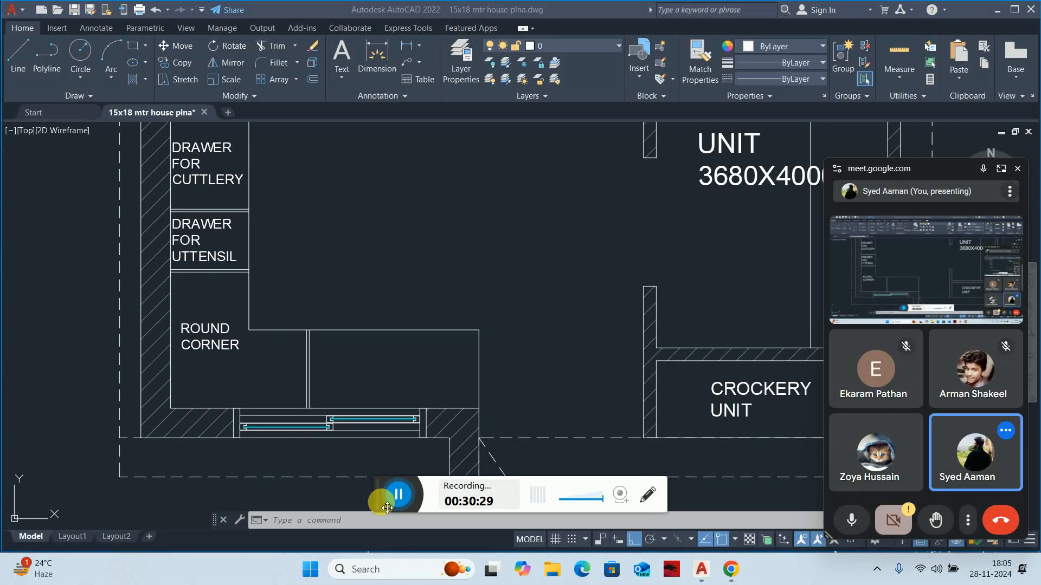
# Look over the third kitchen plan's labelled cabinet bays, from the MAGIC CORNER down to the ROUND CORNER and the counter's end
pyautogui.click(397, 493)
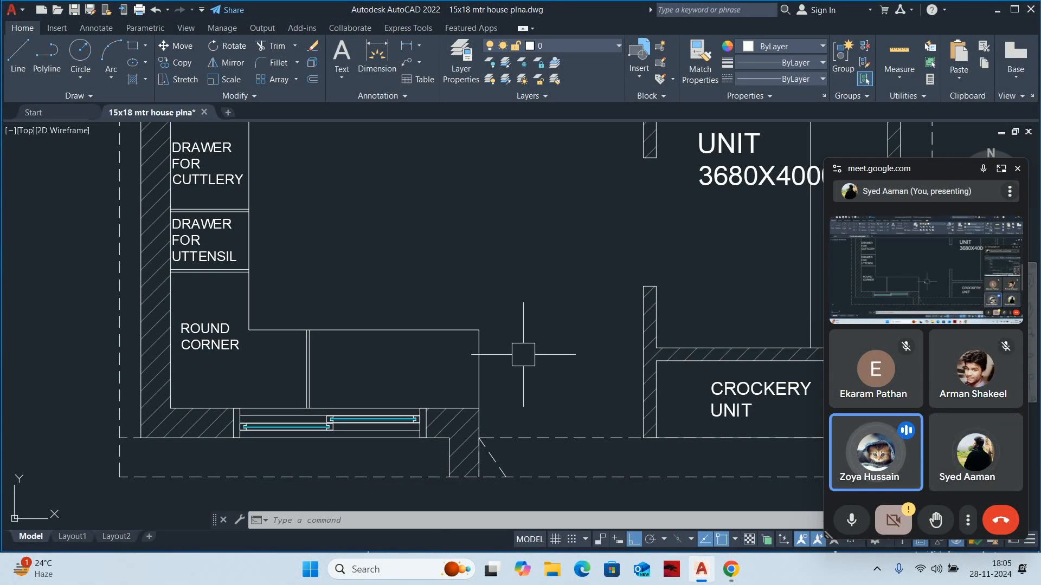
pyautogui.scroll(-5, 499, 318)
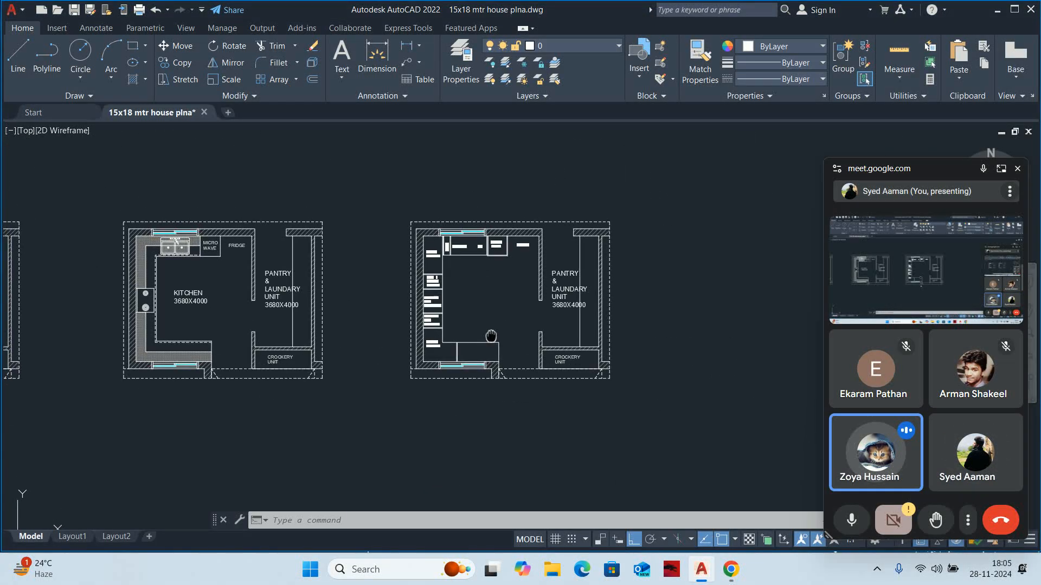
pyautogui.scroll(5, 418, 294)
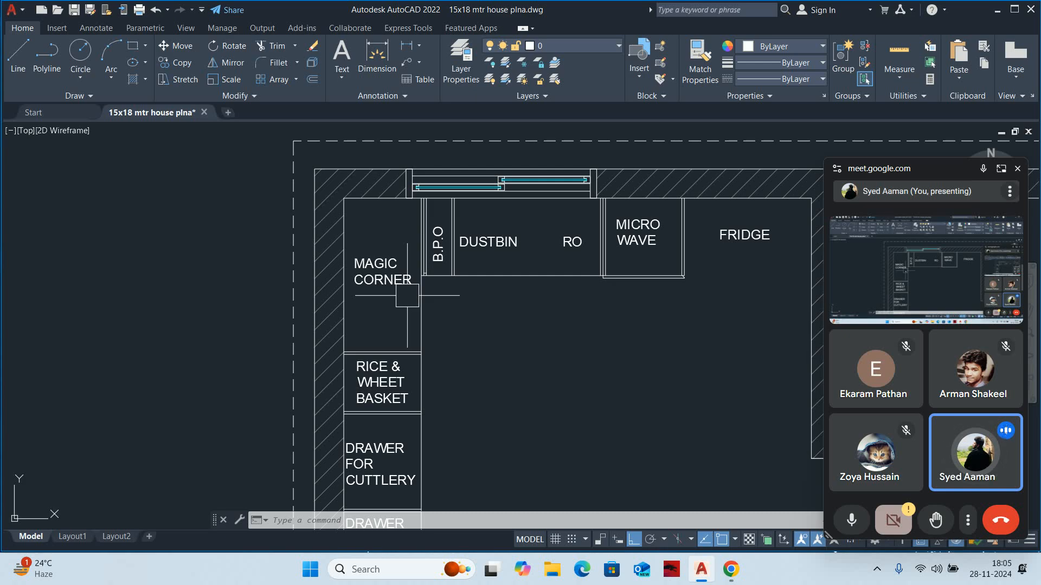
pyautogui.scroll(-3, 314, 379)
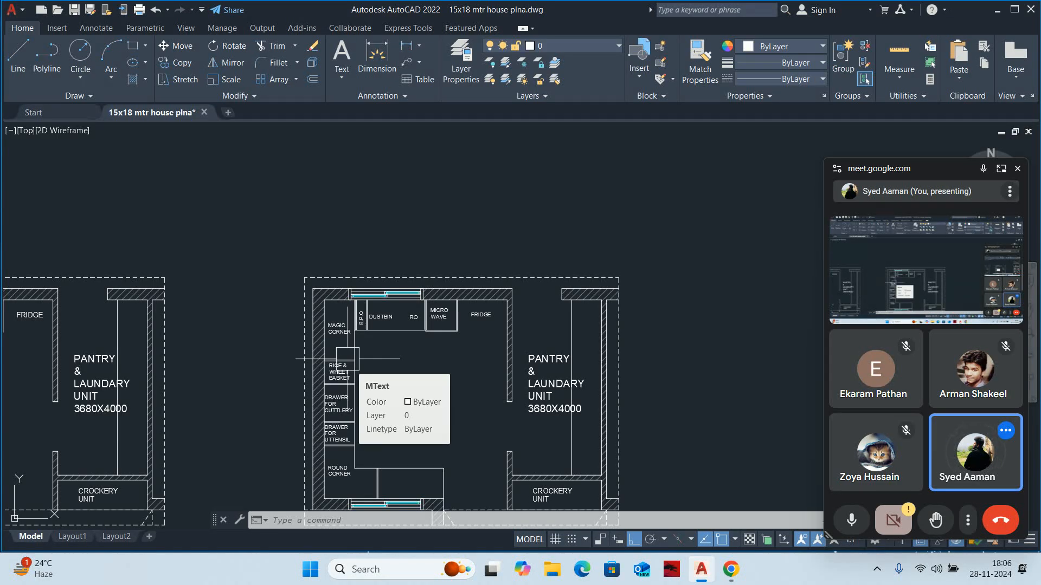
pyautogui.press('Escape')
pyautogui.press('Escape')
pyautogui.scroll(4, 369, 362)
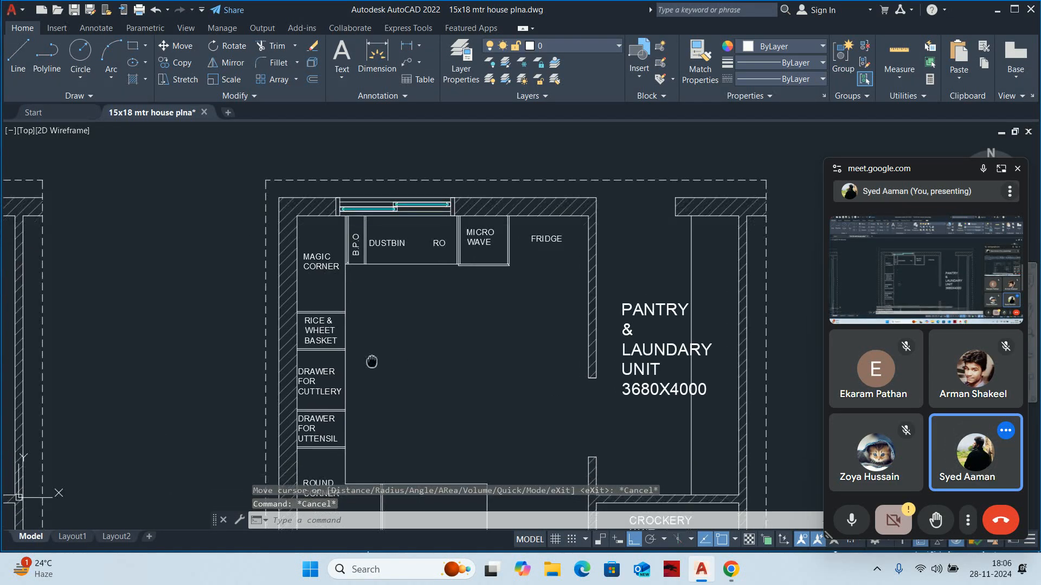
pyautogui.moveTo(343, 196); pyautogui.dragTo(337, 272, button='middle')
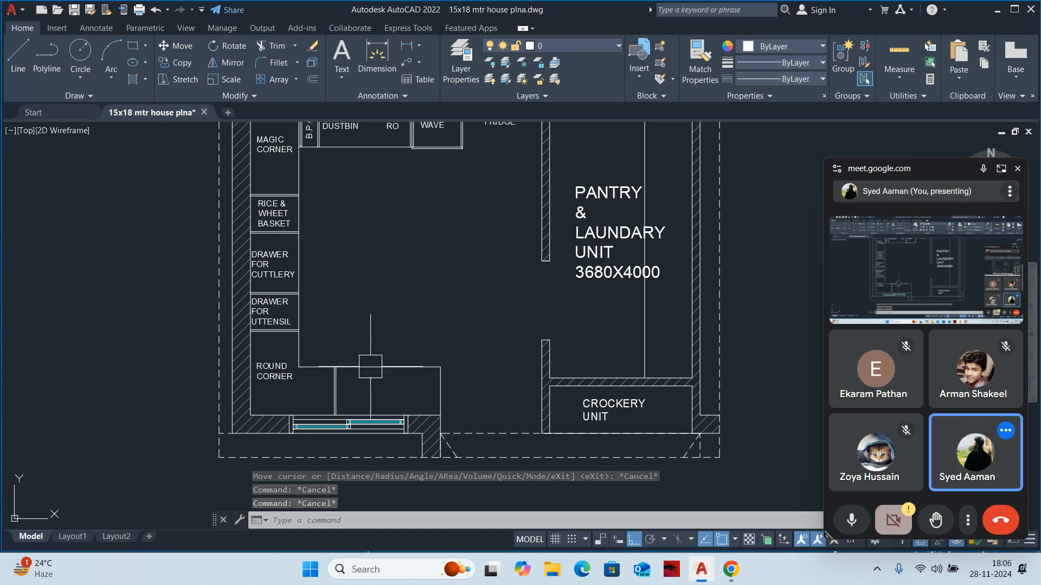
pyautogui.moveTo(370, 373); pyautogui.dragTo(367, 400, button='middle')
pyautogui.press('Escape')
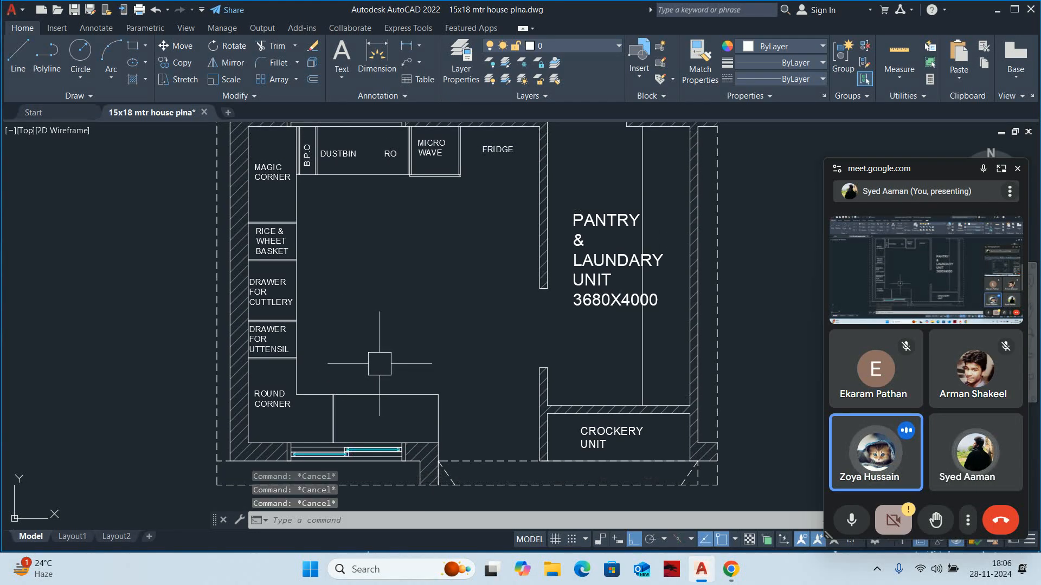
# Measure the unlabelled counter bay between the ROUND CORNER partition and the counter's end
pyautogui.scroll(5, 365, 392)
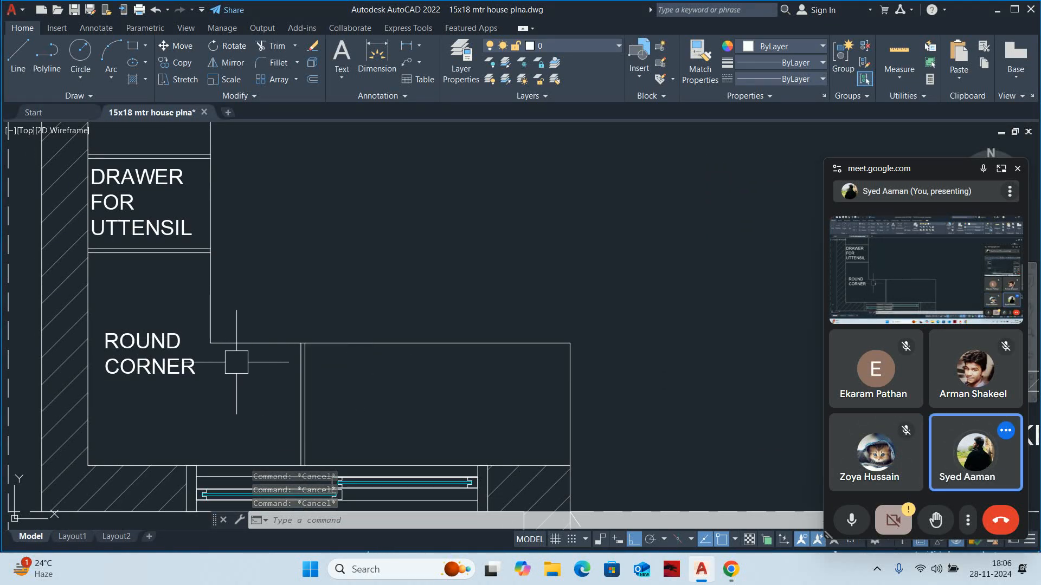
pyautogui.click(900, 54)
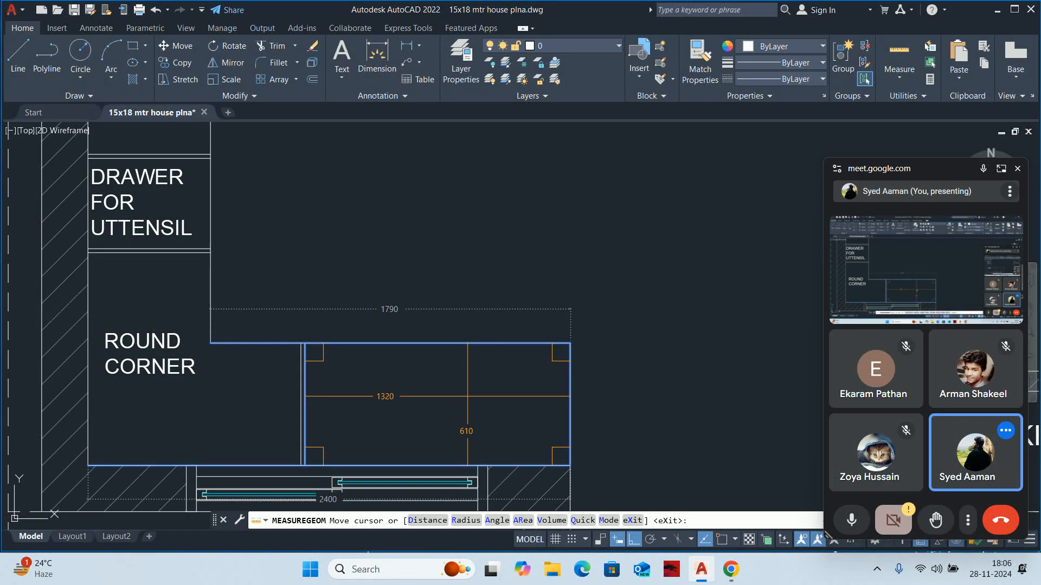
pyautogui.press('Escape')
# Offset the counter's end line 20 inward to form the end panel
pyautogui.write('o')
pyautogui.press('Return')
pyautogui.write('20')
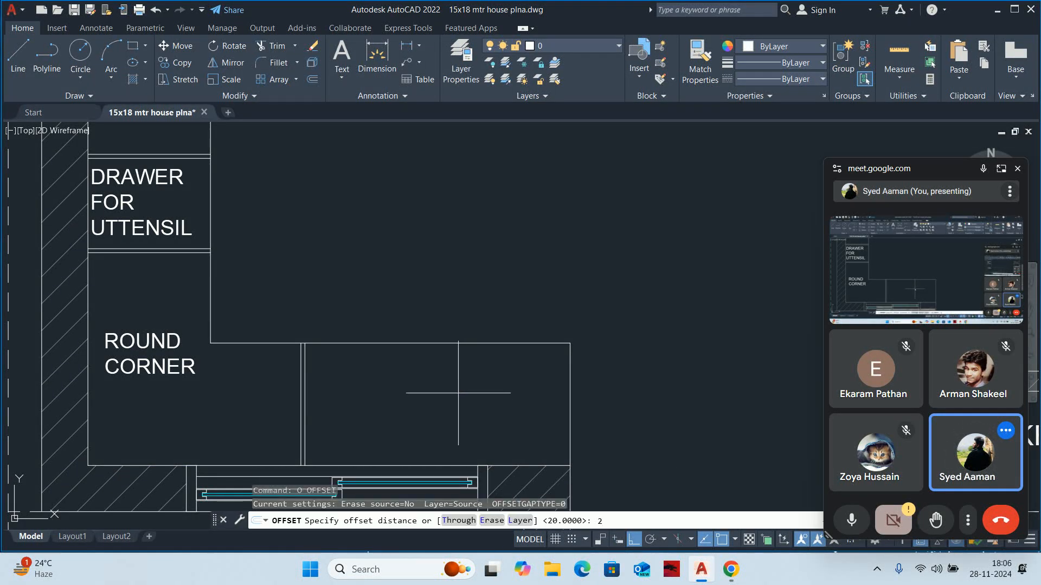
pyautogui.press('Return')
pyautogui.click(568, 404)
pyautogui.press('Escape')
pyautogui.press('Escape')
pyautogui.press('Escape')
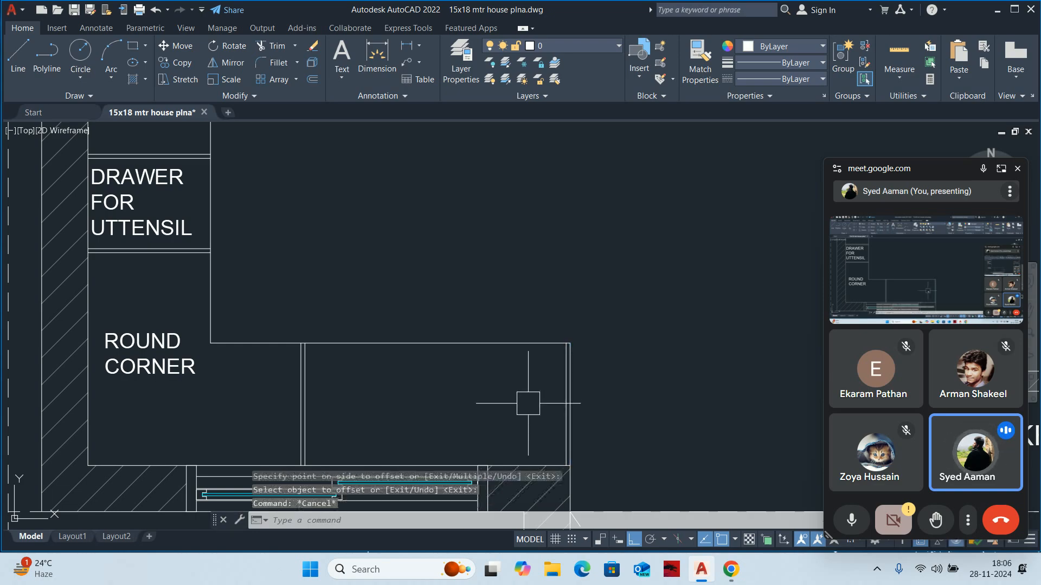
# Measure the clear bay between the ROUND CORNER partition and the new end panel
pyautogui.write('mea')
pyautogui.press('Return')
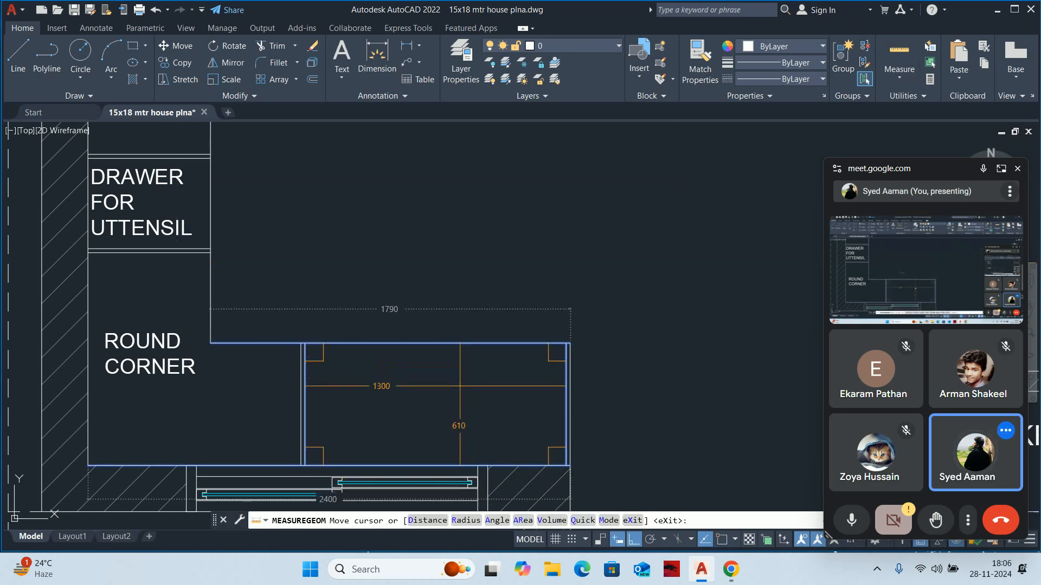
pyautogui.press('Escape')
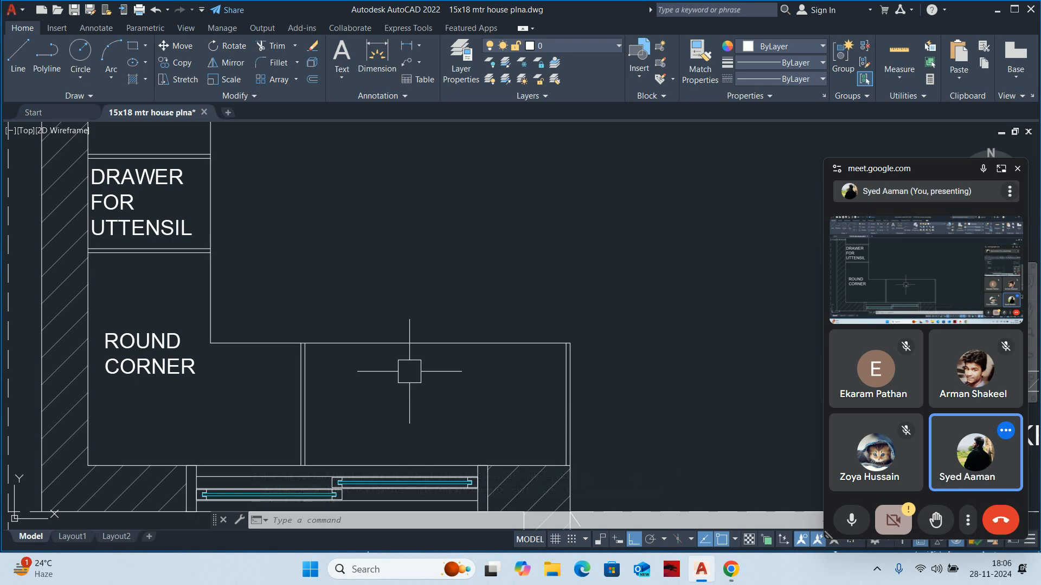
pyautogui.press('Escape')
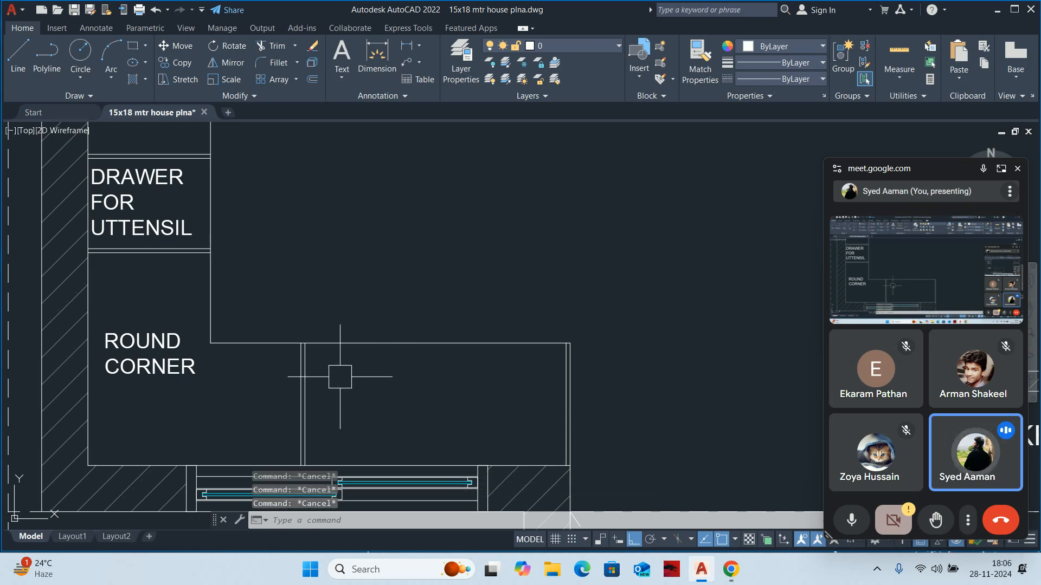
# Offset the end panel's inner line 450 toward the ROUND CORNER cabinet to divide the remaining bay
pyautogui.write('O')
pyautogui.press('Return')
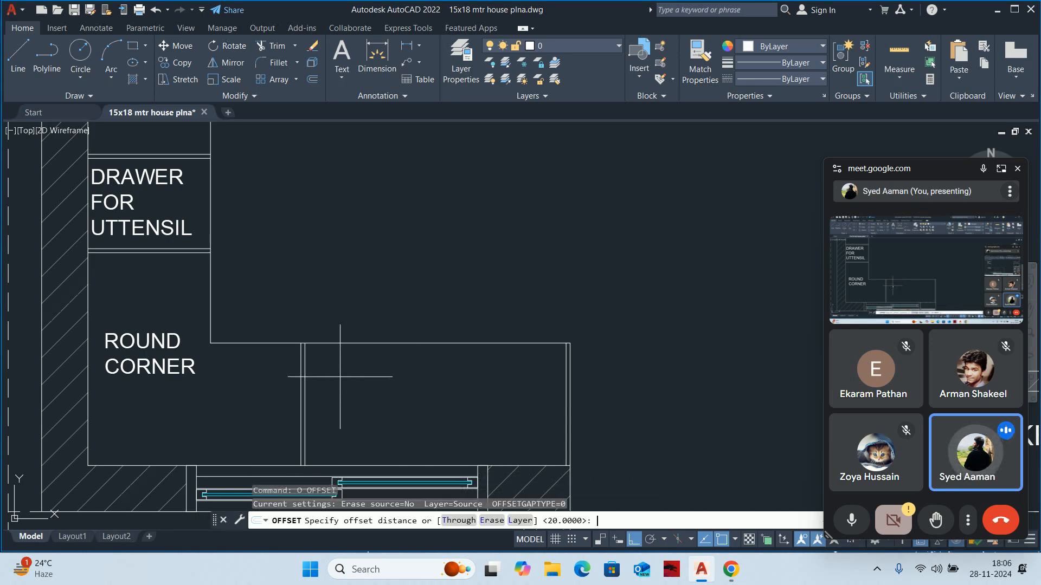
pyautogui.write('450')
pyautogui.press('Return')
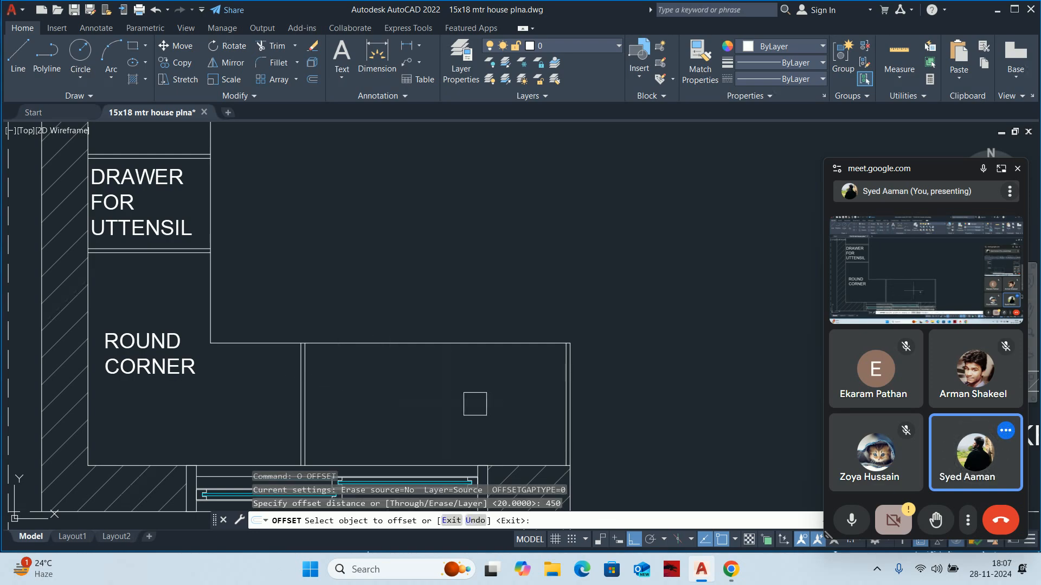
pyautogui.scroll(2, 564, 402)
pyautogui.click(556, 403)
pyautogui.click(483, 360)
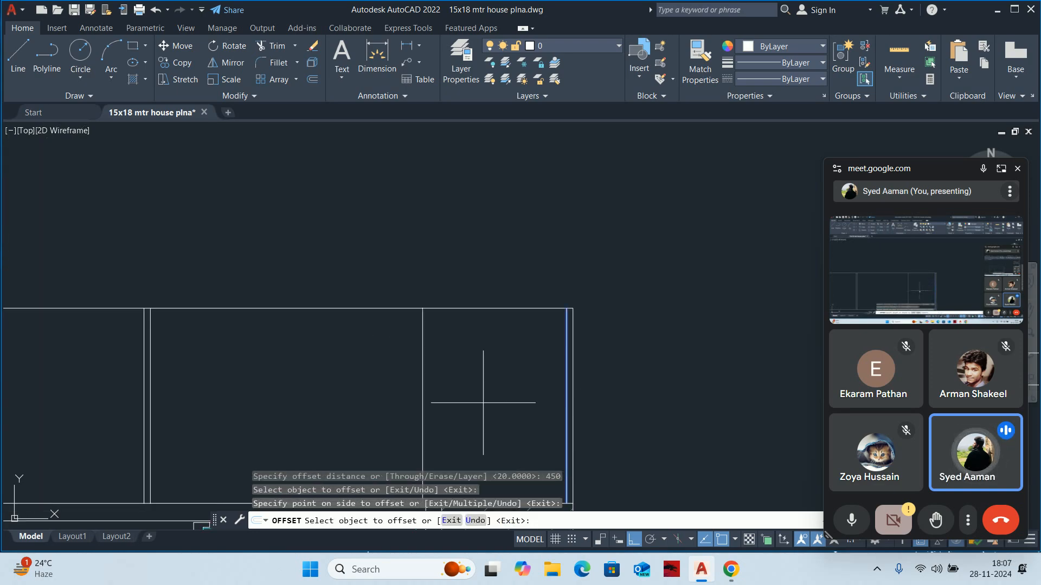
# Offset the new divider 20 toward the ROUND CORNER cabinet to make a double-line partition
pyautogui.press('Escape')
pyautogui.press('Return')
pyautogui.write('20')
pyautogui.press('Return')
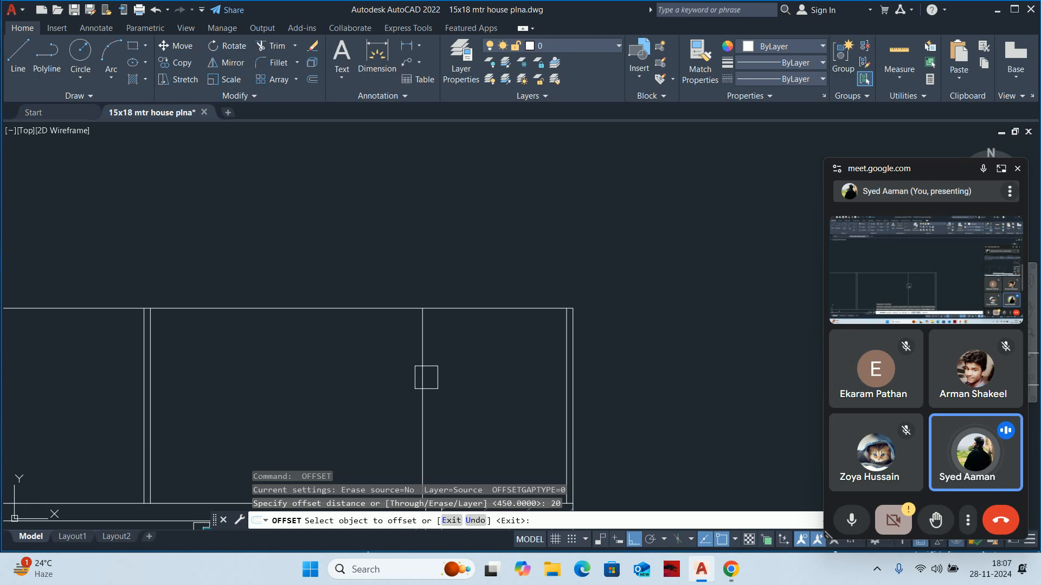
pyautogui.click(422, 377)
pyautogui.click(329, 379)
pyautogui.press('Return')
pyautogui.press('Escape')
pyautogui.moveTo(326, 390); pyautogui.dragTo(409, 357, button='middle')
pyautogui.press('Escape')
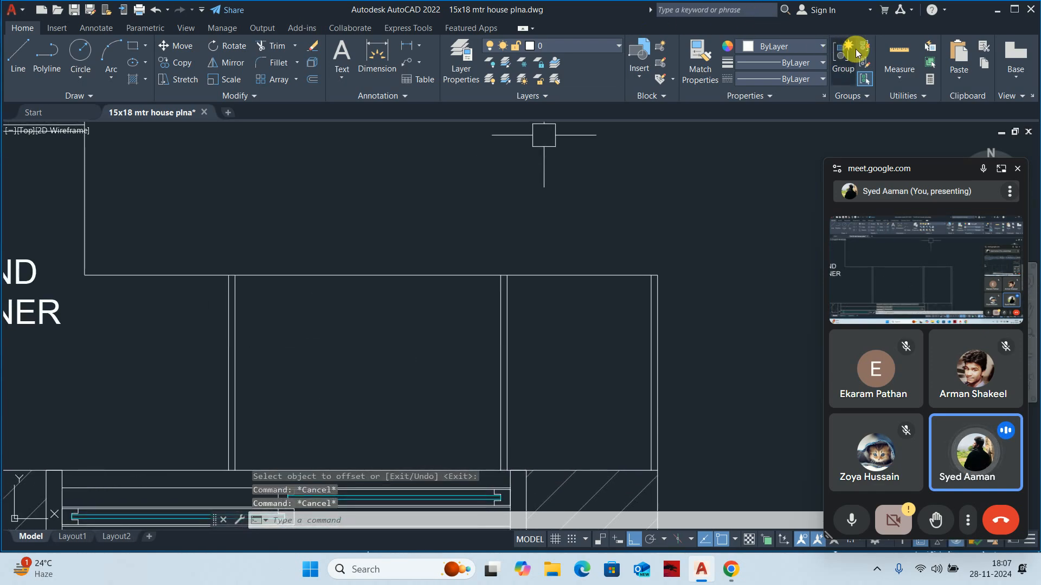
# Run a quick measurement on the newly divided counter bays
pyautogui.click(899, 54)
pyautogui.press('Escape')
pyautogui.press('Escape')
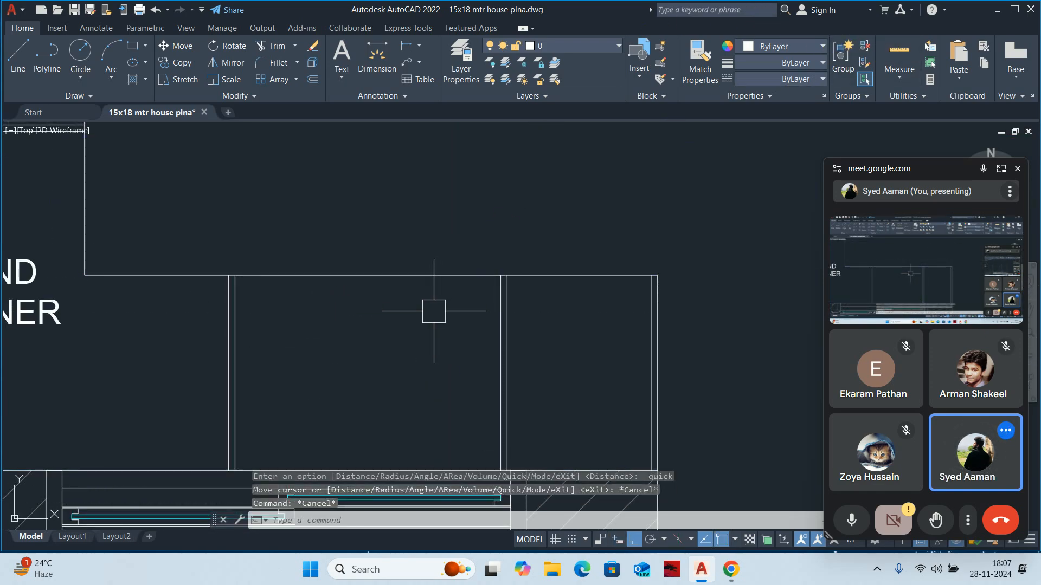
# Copy the ROUND CORNER label horizontally into the adjacent middle bay above the lower window
pyautogui.scroll(-6, 418, 309)
pyautogui.scroll(5, 357, 329)
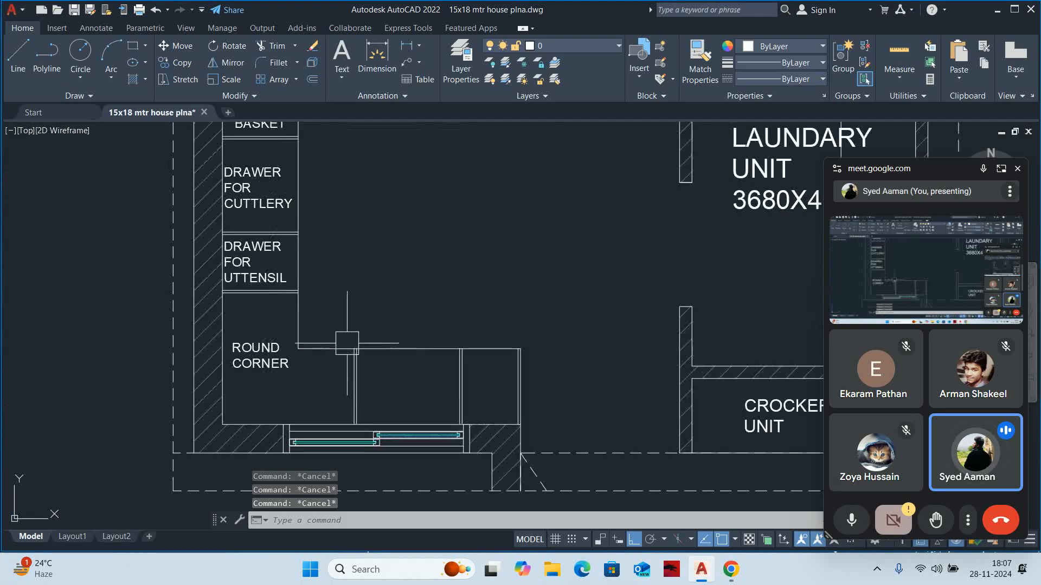
pyautogui.write('co')
pyautogui.press('Return')
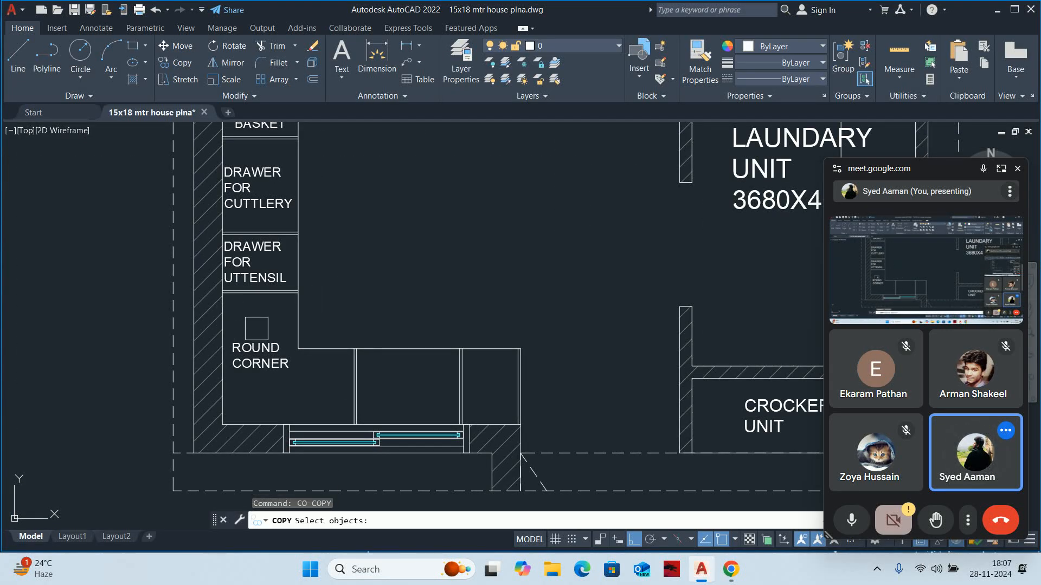
pyautogui.moveTo(255, 329); pyautogui.dragTo(263, 344, button='middle')
pyautogui.click(253, 364)
pyautogui.press('Return')
pyautogui.scroll(2, 430, 302)
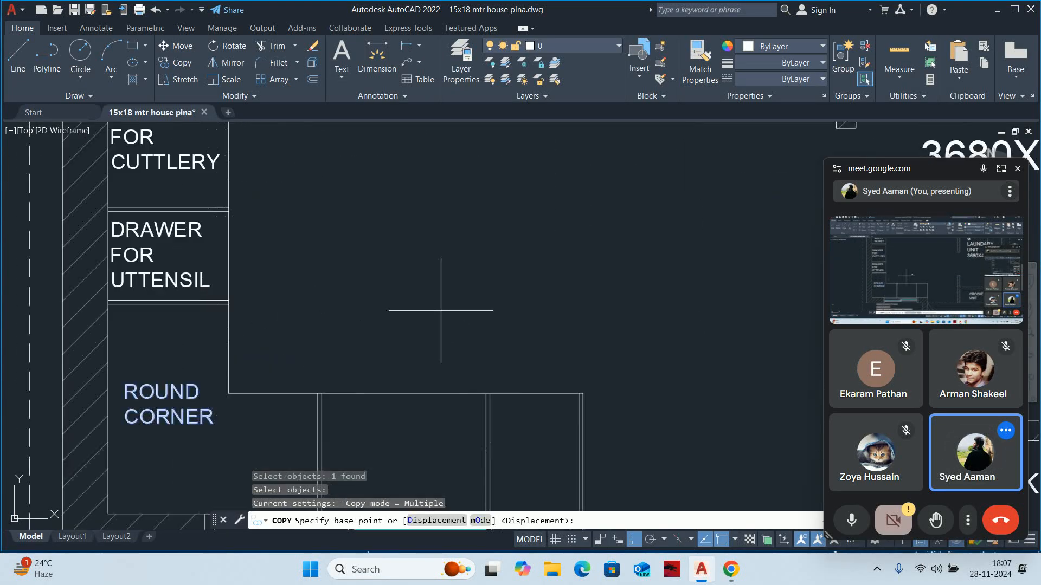
pyautogui.scroll(-3, 379, 293)
pyautogui.click(381, 292)
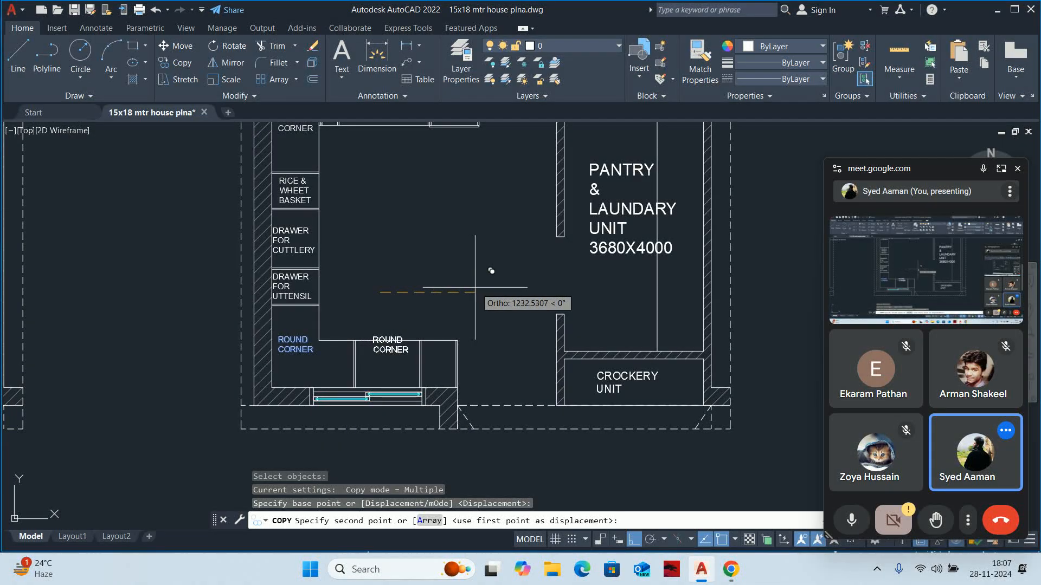
pyautogui.click(477, 291)
pyautogui.press('Escape')
# Move the copied ROUND CORNER label straight down so it sits inside the middle bay
pyautogui.write('m')
pyautogui.press('Return')
pyautogui.click(384, 329)
pyautogui.press('Return')
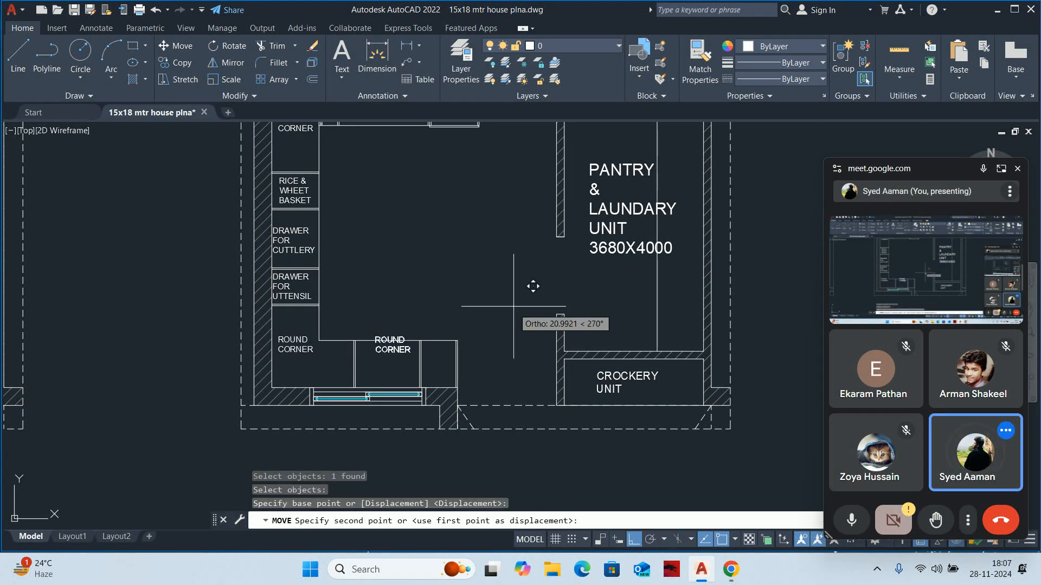
pyautogui.click(532, 287)
pyautogui.click(529, 306)
pyautogui.scroll(4, 389, 360)
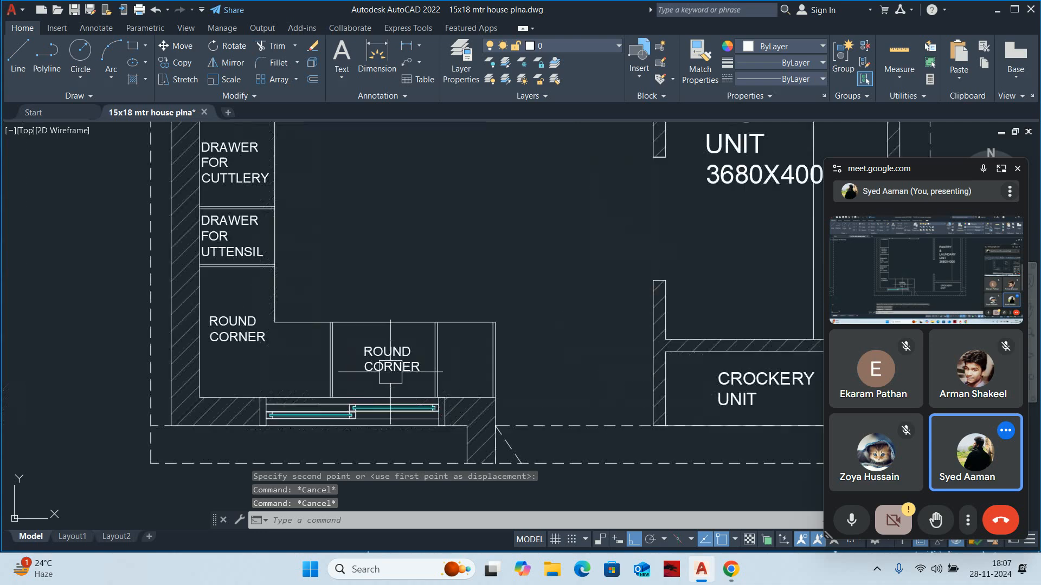
# Change the middle bay's label text to DRAWER FOR UTTENSIL on three lines
pyautogui.doubleClick(418, 356)
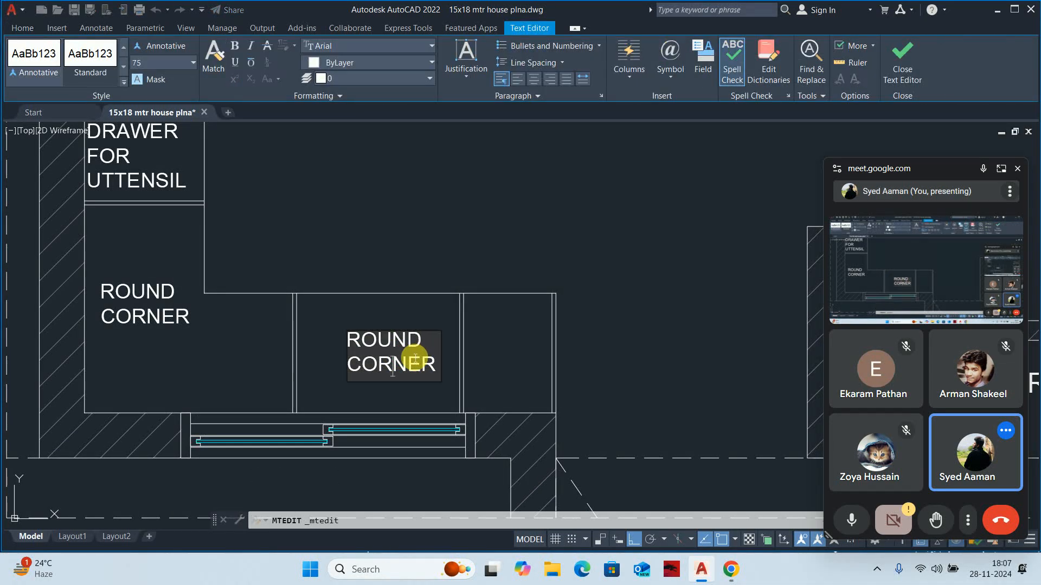
pyautogui.moveTo(438, 365); pyautogui.dragTo(172, 318)
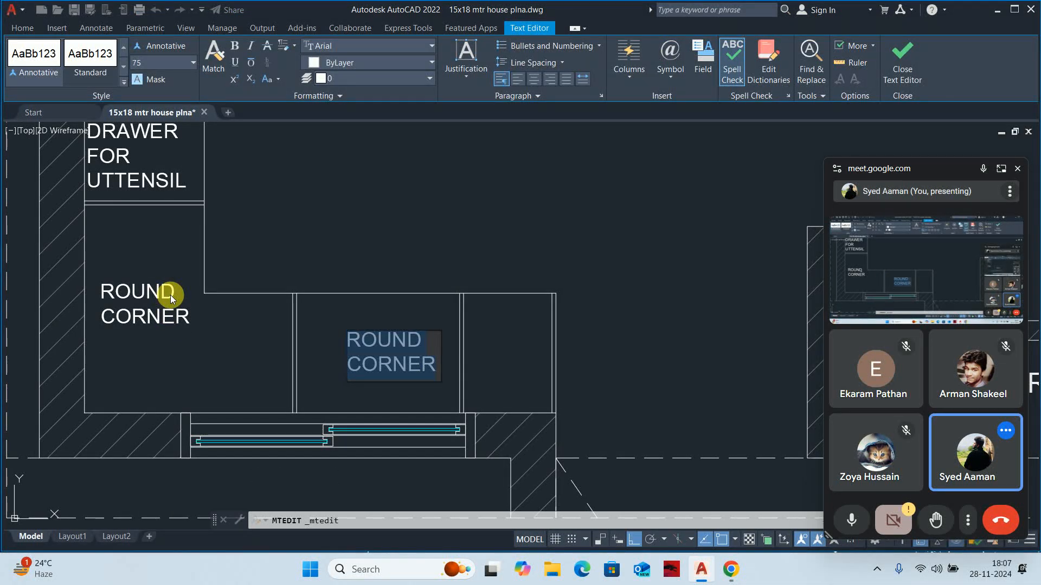
pyautogui.write('DRAWW')
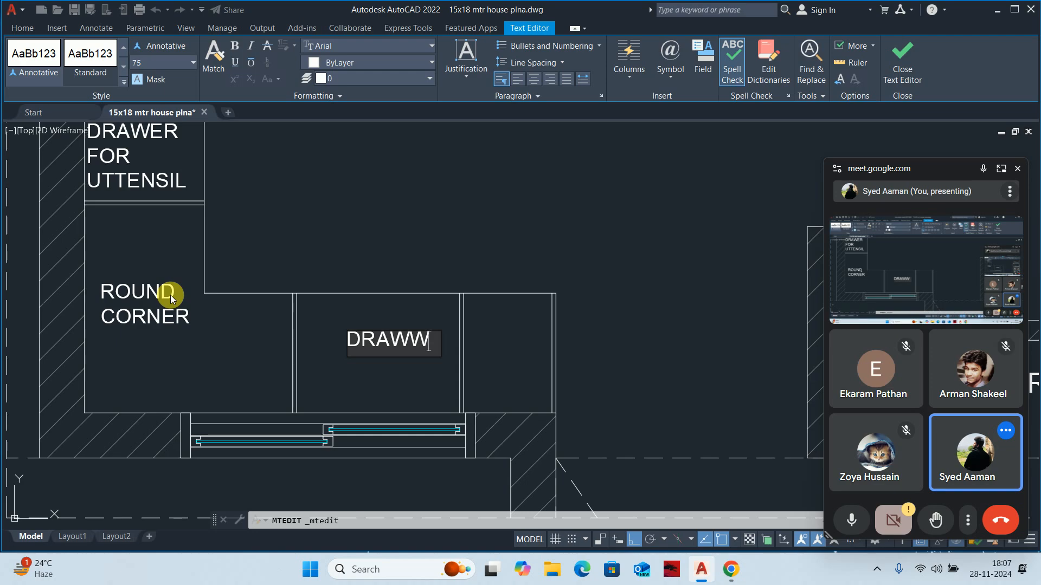
pyautogui.press('Return')
pyautogui.write('FOR')
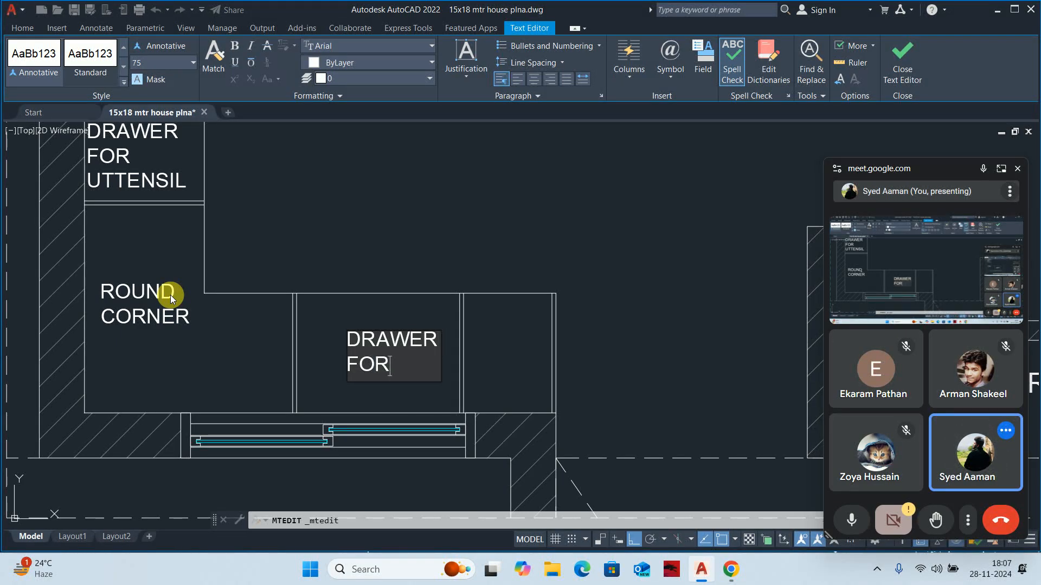
pyautogui.write(' UTTENSI')
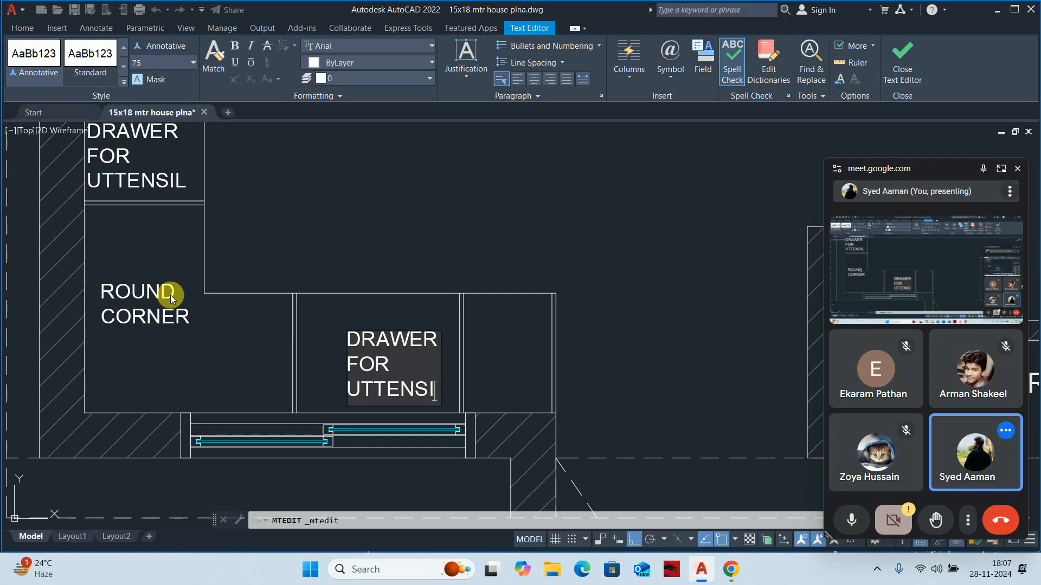
pyautogui.write('L')
pyautogui.click(212, 165)
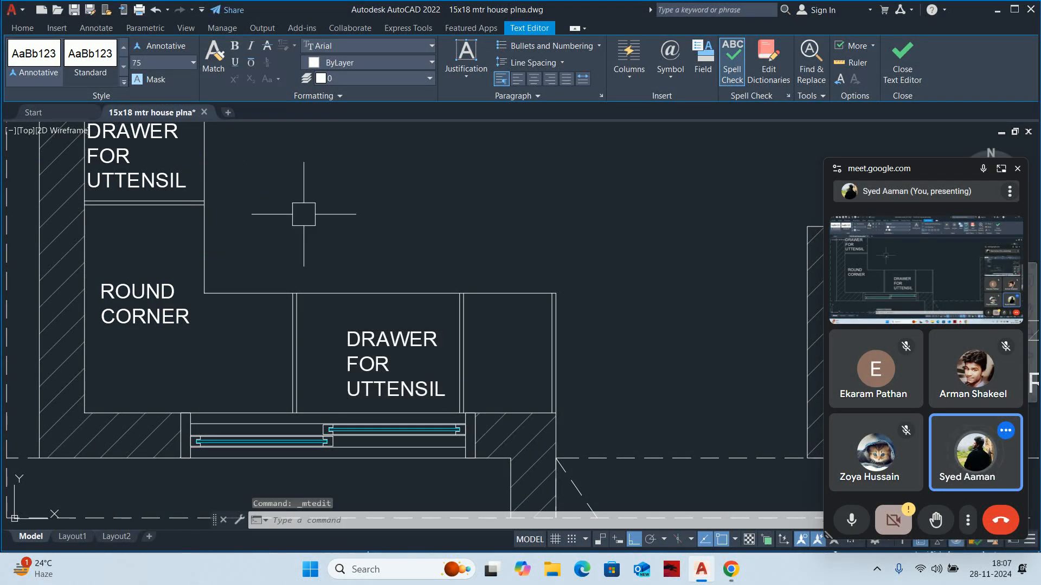
# Copy the middle bay's DRAWER FOR UTTENSIL label horizontally into the end bay
pyautogui.press('Escape')
pyautogui.press('Escape')
pyautogui.write('co')
pyautogui.press('space')
pyautogui.click(363, 352)
pyautogui.press('space')
pyautogui.click(377, 235)
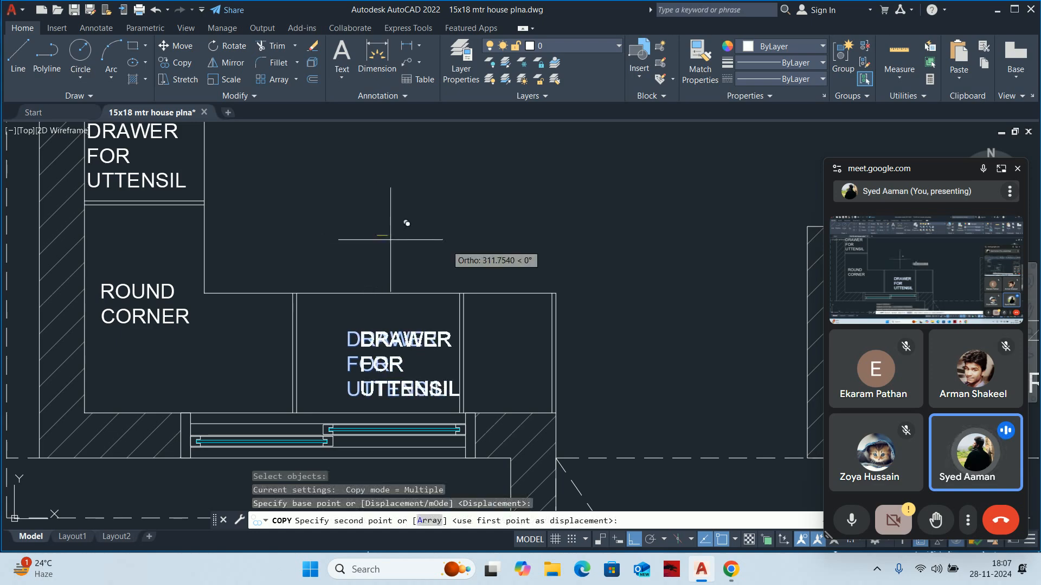
pyautogui.click(495, 240)
pyautogui.press('Escape')
pyautogui.press('Escape')
# Place the copied label in the end bay and change its text to VEG. BASKET on two lines
pyautogui.click(490, 352)
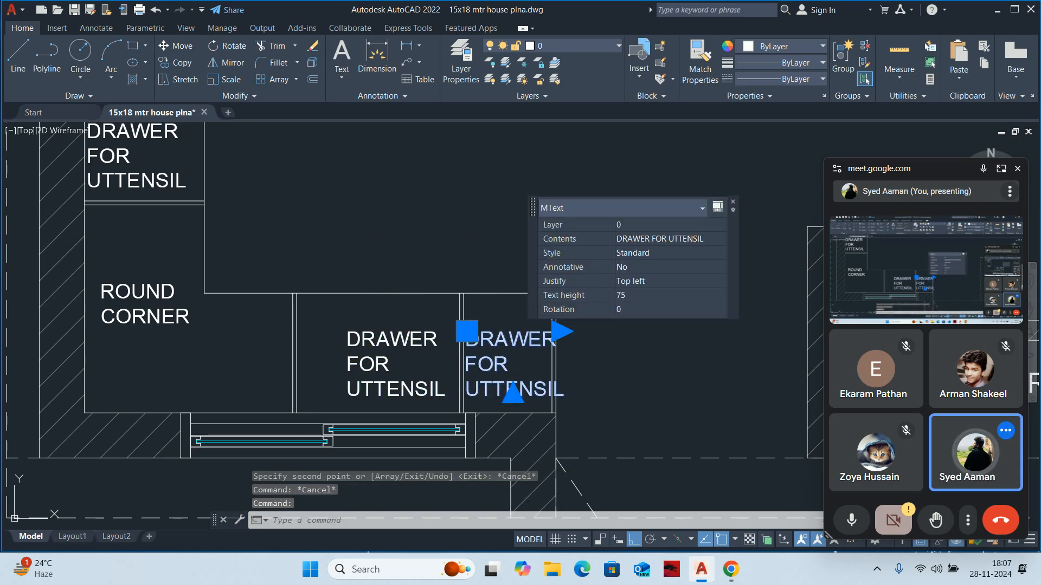
pyautogui.doubleClick(490, 327)
pyautogui.write('VEG')
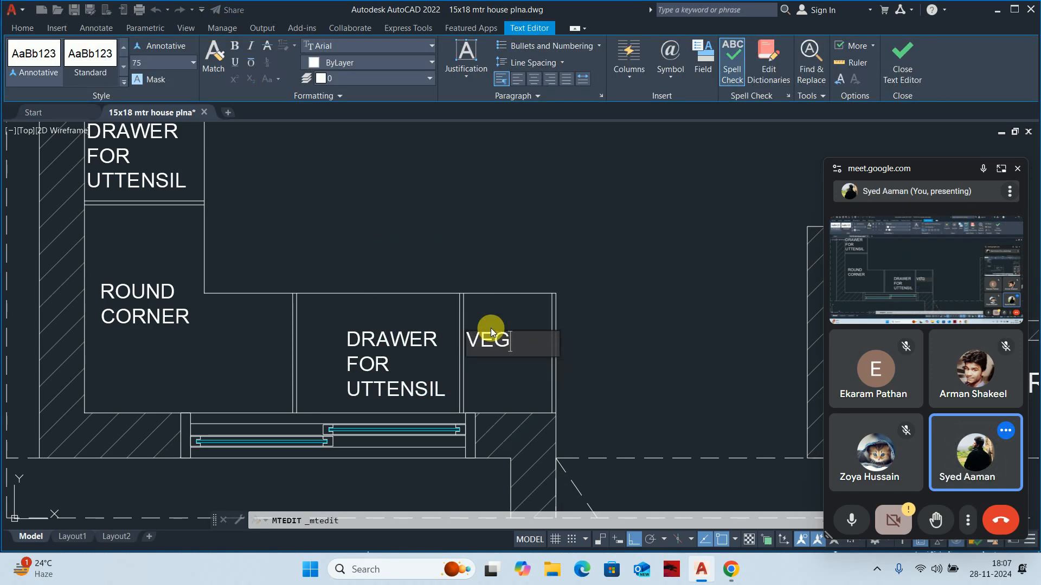
pyautogui.write('.')
pyautogui.press('Return')
pyautogui.write('BA')
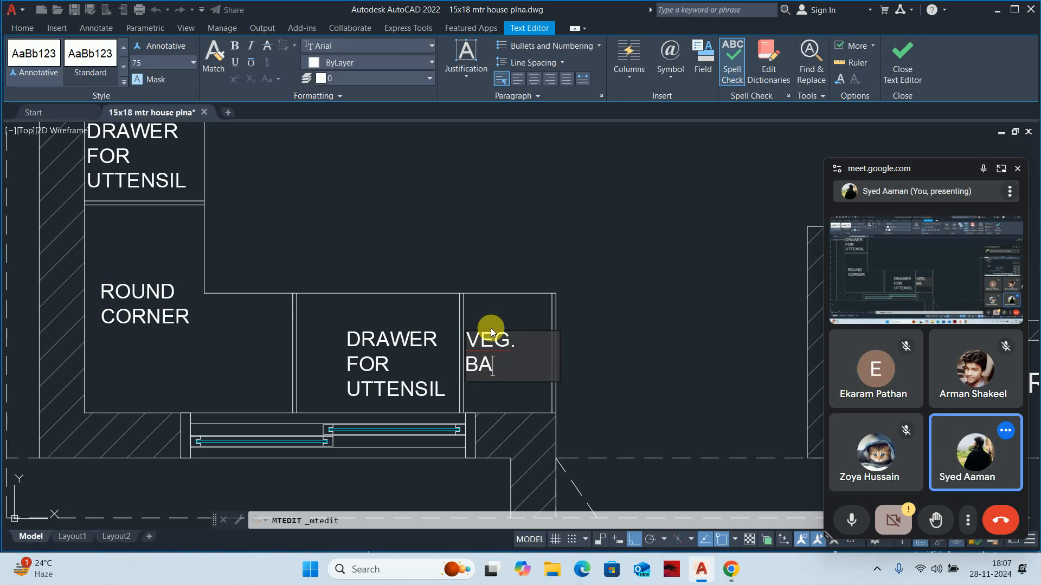
pyautogui.write('SKET')
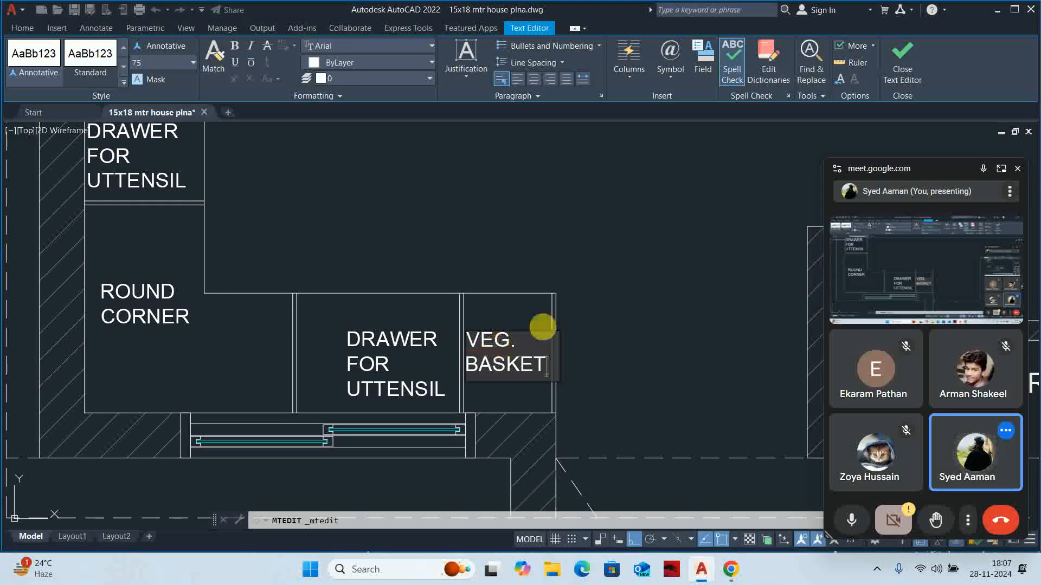
pyautogui.click(563, 314)
pyautogui.press('Escape')
# In the second plan, draw a rectangle from the microwave box's lower corner beside the sink counter to the inner wall corner above FRIDGE
pyautogui.scroll(-7, 563, 314)
pyautogui.scroll(5, 455, 255)
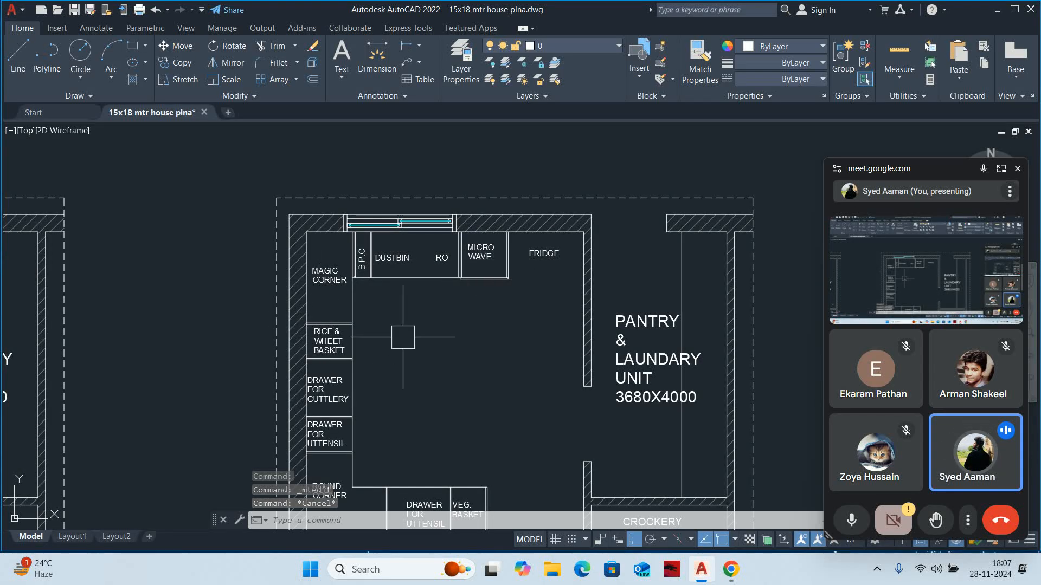
pyautogui.scroll(-3, 393, 337)
pyautogui.scroll(-2, 446, 306)
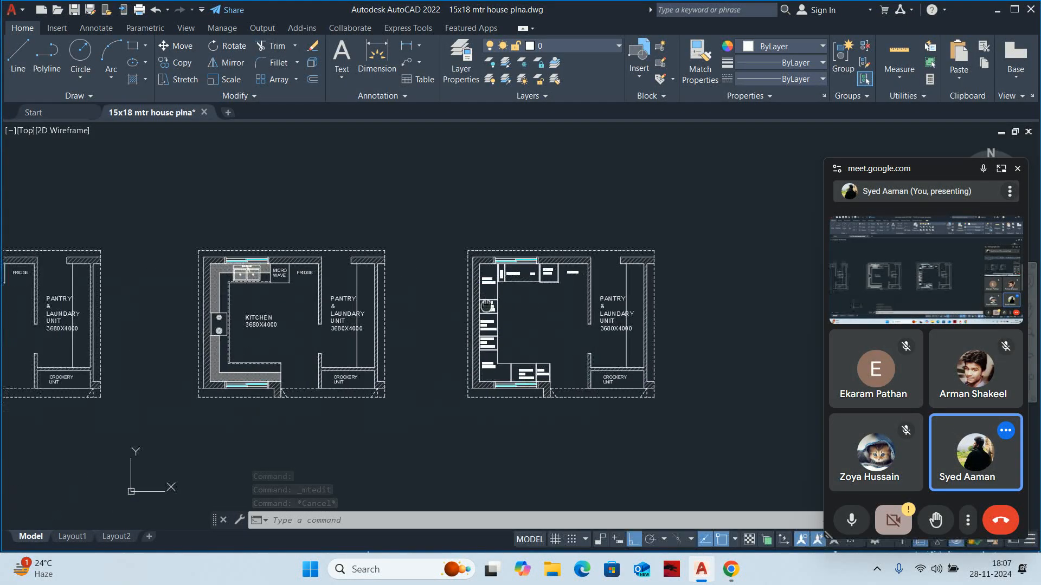
pyautogui.press('Escape')
pyautogui.press('Escape')
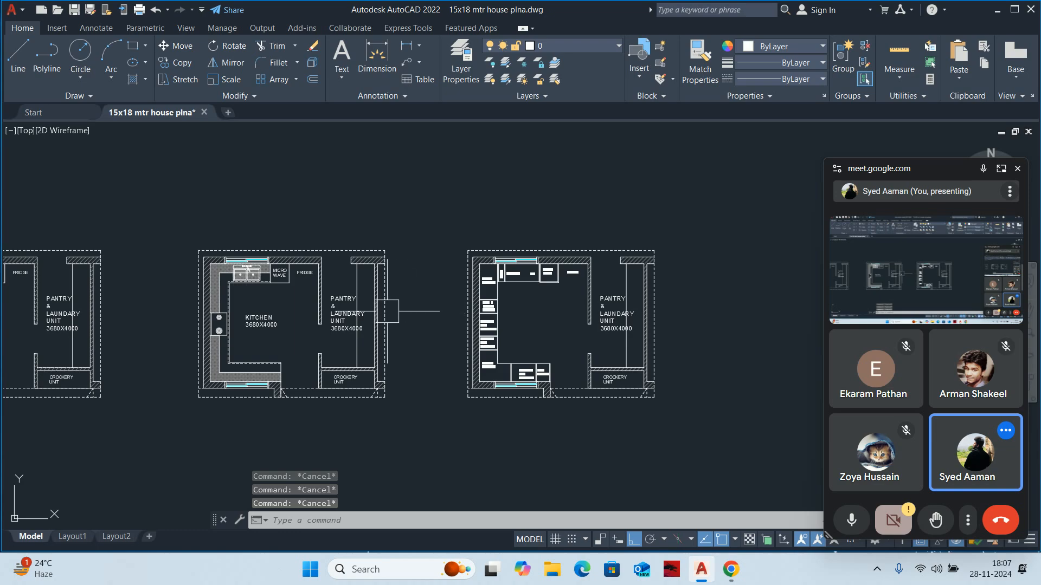
pyautogui.scroll(7, 261, 282)
pyautogui.write('REC')
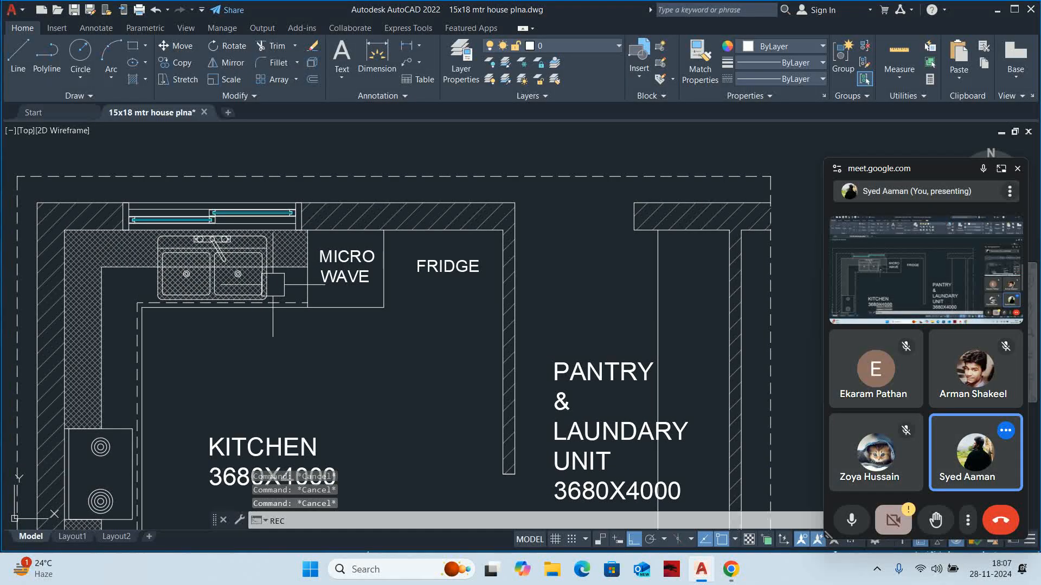
pyautogui.press('Return')
pyautogui.scroll(2, 299, 240)
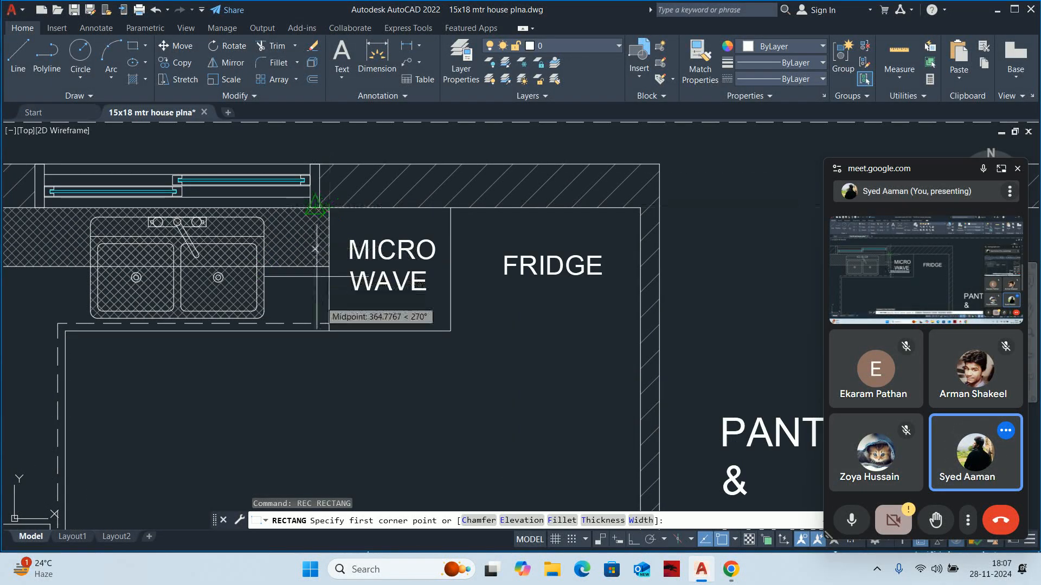
pyautogui.click(329, 331)
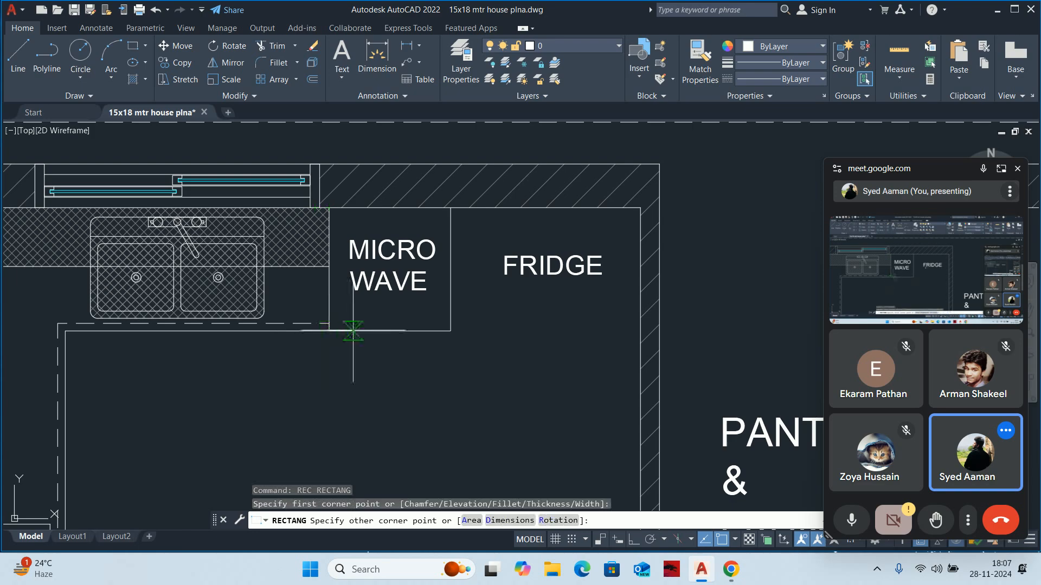
pyautogui.click(640, 208)
pyautogui.press('Escape')
pyautogui.press('Escape')
# Delete the FRIDGE and MICRO WAVE labels and the microwave box line inside the new rectangle
pyautogui.scroll(1, 554, 272)
pyautogui.click(554, 272)
pyautogui.click(440, 311)
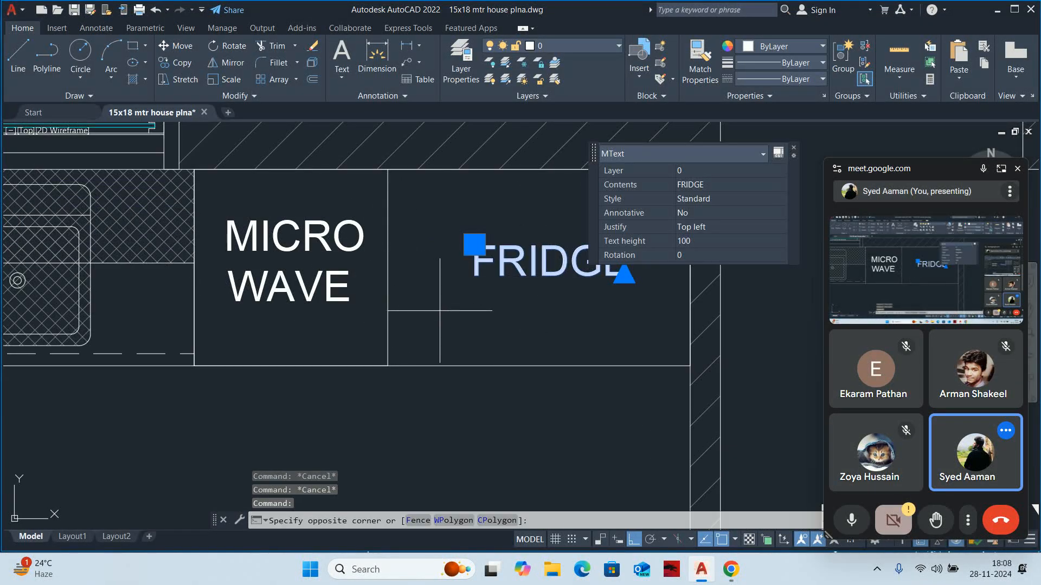
pyautogui.click(282, 237)
pyautogui.scroll(-2, 282, 237)
pyautogui.press('Delete')
pyautogui.scroll(3, 391, 253)
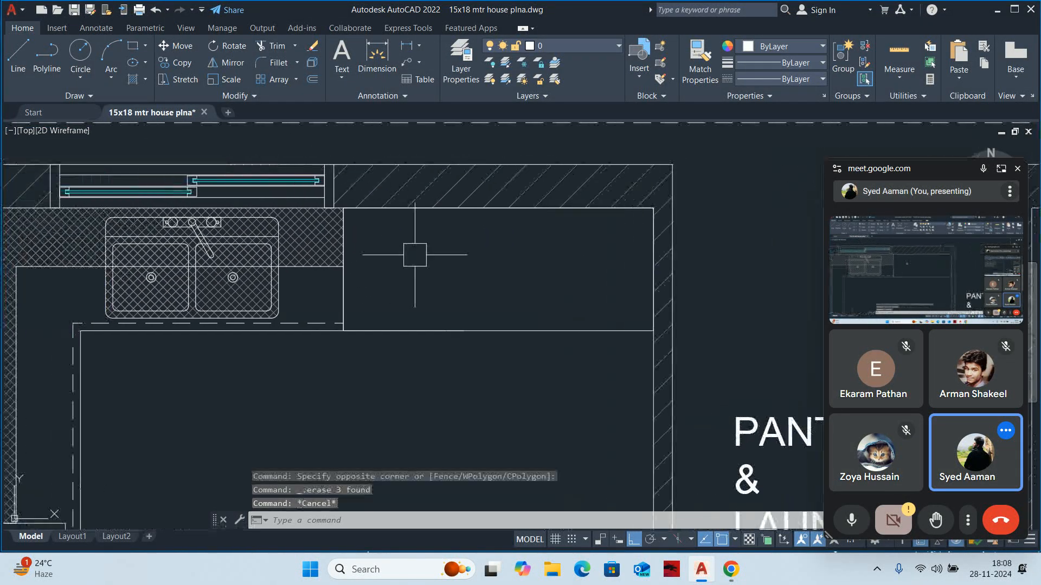
# Hatch the emptied rectangle beside the sink with the ANSI37 pattern at scale 10
pyautogui.write('H')
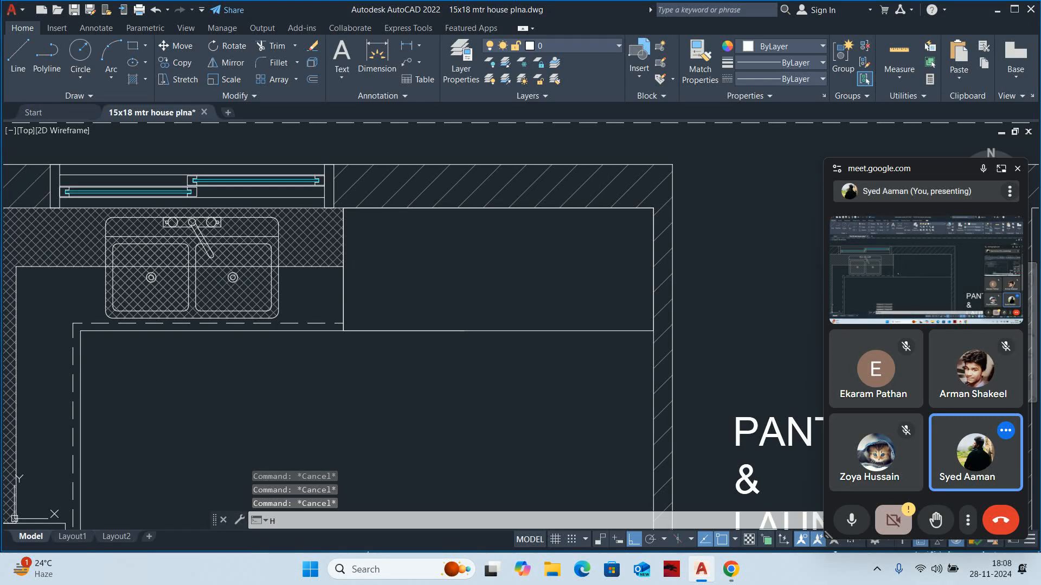
pyautogui.press('Return')
pyautogui.click(394, 296)
pyautogui.scroll(-5, 392, 297)
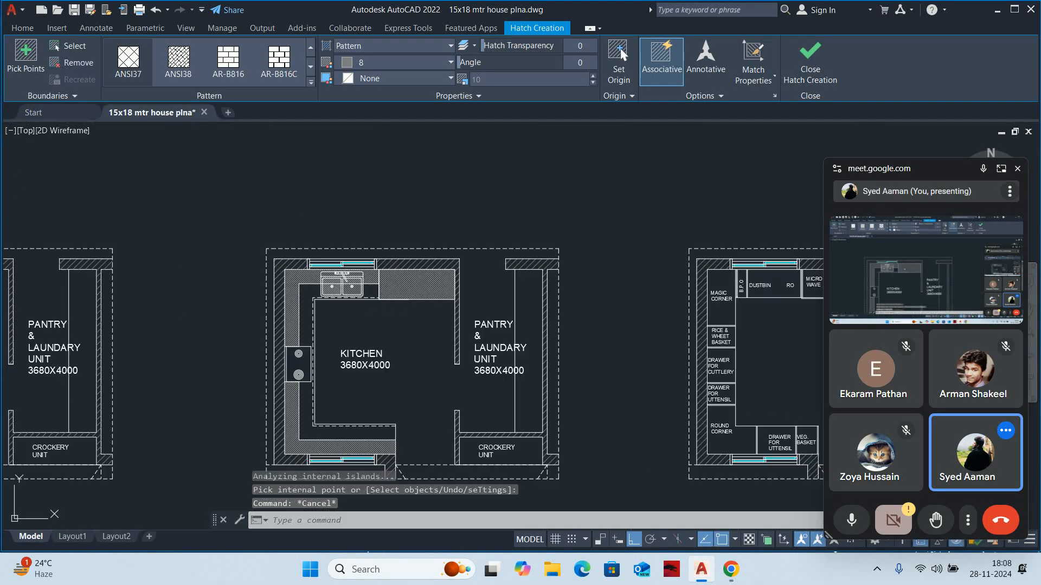
pyautogui.press('Escape')
pyautogui.press('Escape')
pyautogui.press('Escape')
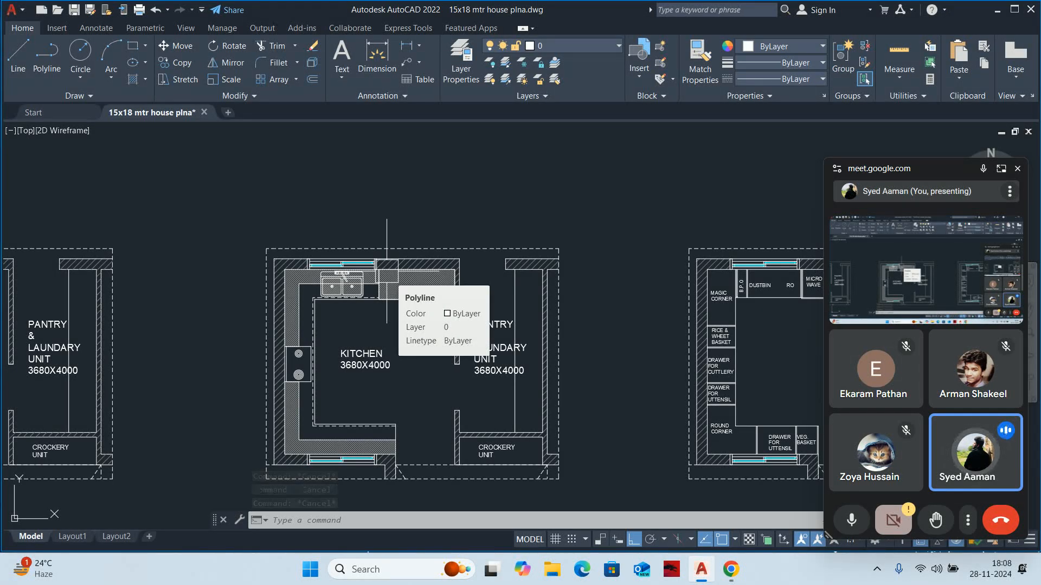
# Examine the second plan's new counter hatch and its properties, and compare the area with the labelled third plan
pyautogui.scroll(4, 388, 271)
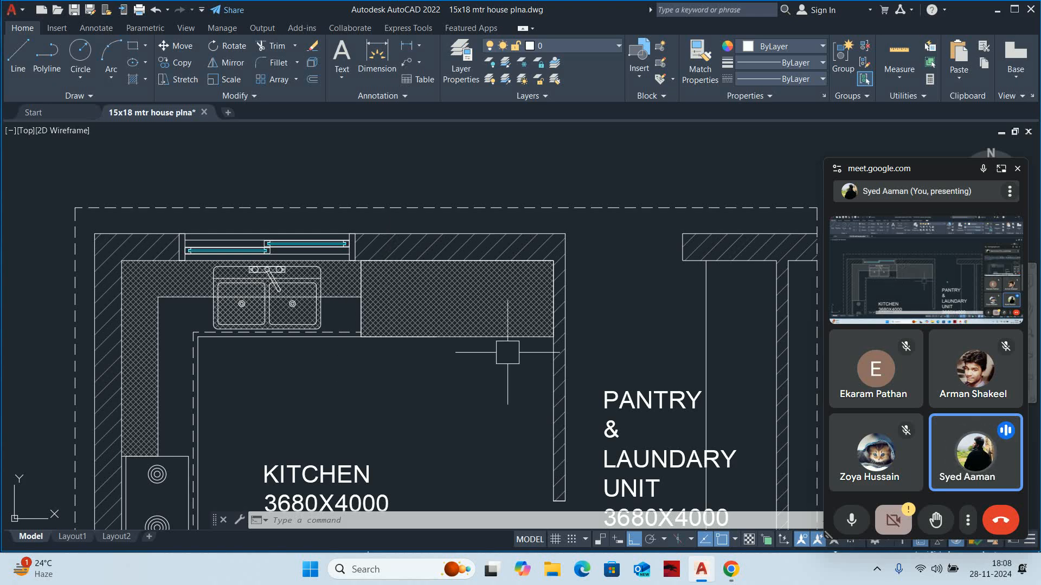
pyautogui.scroll(-2, 515, 355)
pyautogui.moveTo(510, 355); pyautogui.dragTo(400, 290, button='middle')
pyautogui.scroll(-2, 406, 291)
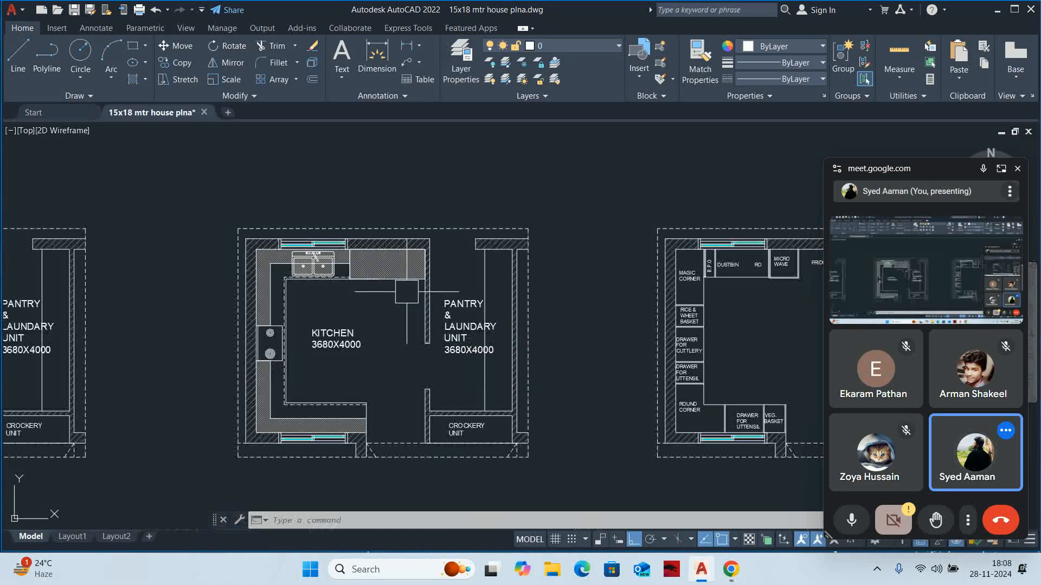
pyautogui.moveTo(563, 291); pyautogui.dragTo(340, 266, button='middle')
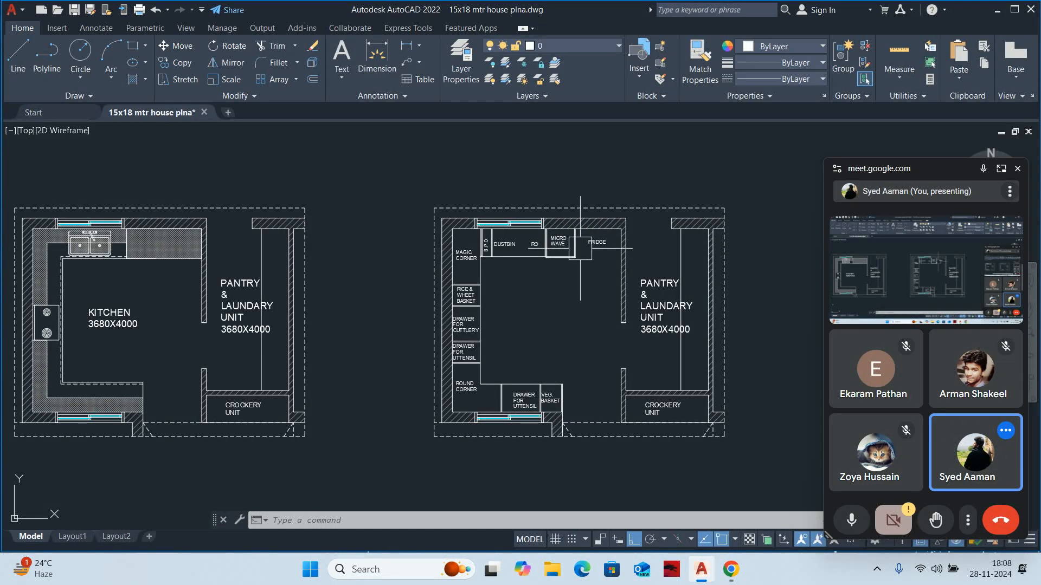
pyautogui.scroll(4, 222, 222)
pyautogui.click(340, 275)
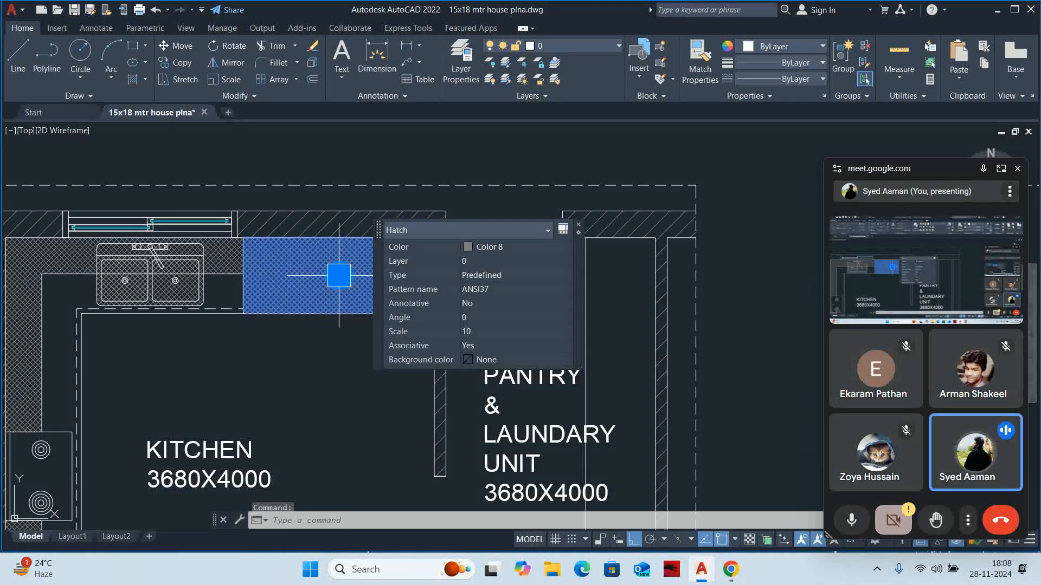
pyautogui.scroll(-2, 293, 271)
pyautogui.press('Escape')
pyautogui.scroll(-4, 292, 271)
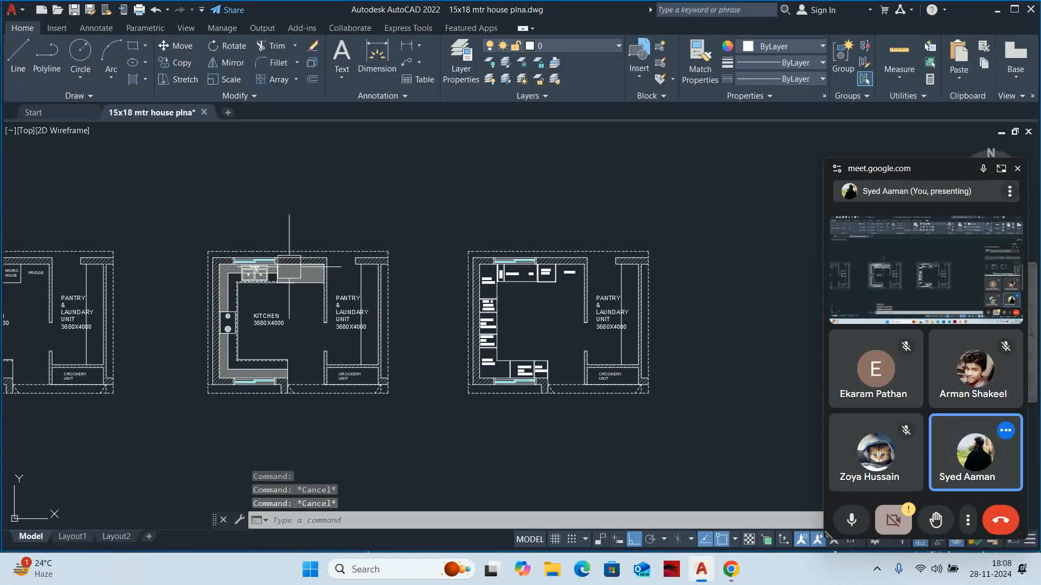
# Return the floating Google Meet call to its browser window and minimise the browser to uncover the drawing
pyautogui.click(1000, 170)
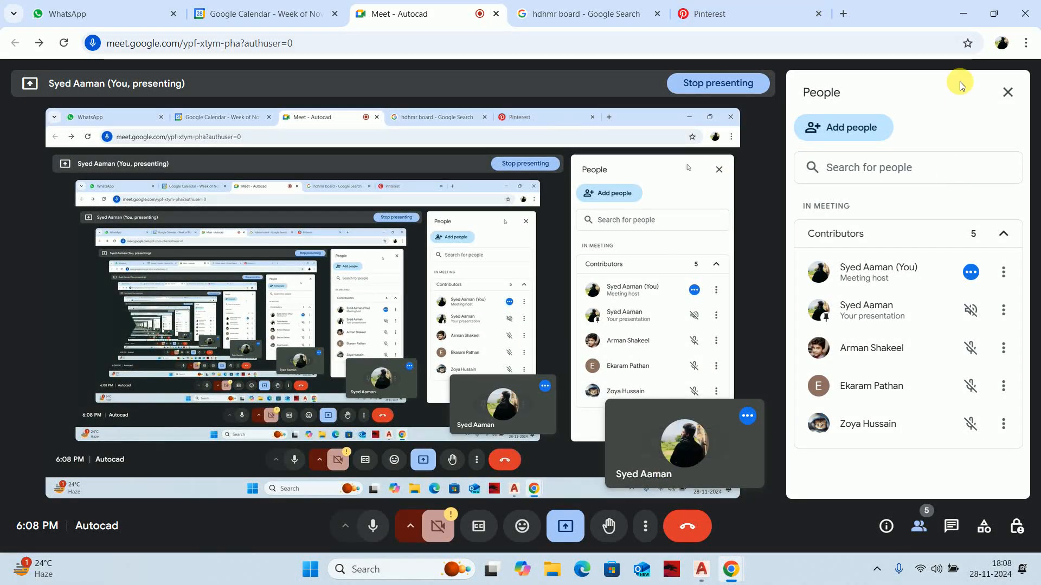
pyautogui.click(962, 13)
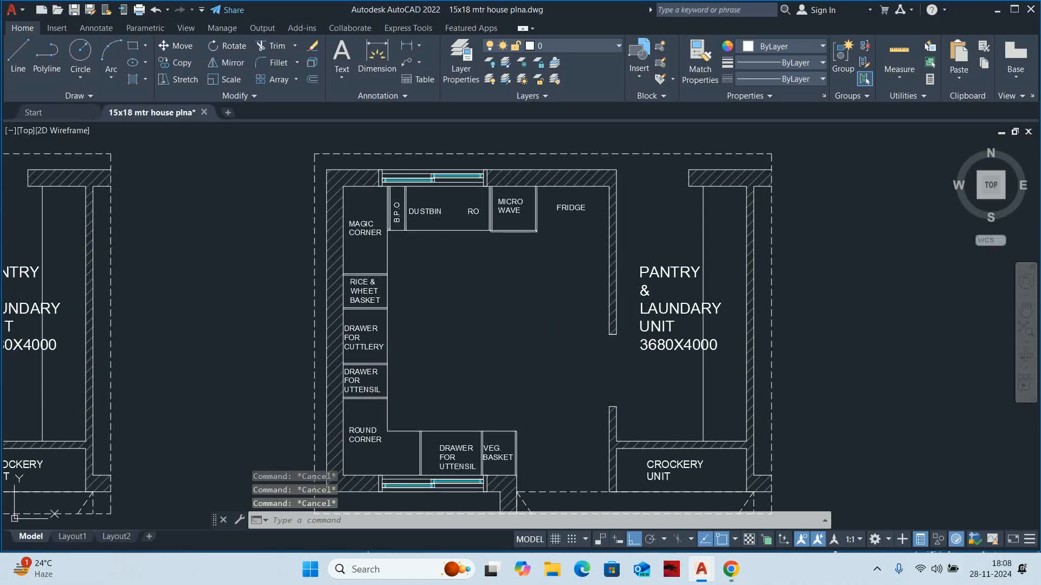
# Copy the first plan's KITCHEN 3680X4000 label straight down to below the plan outline
pyautogui.scroll(-4, 484, 291)
pyautogui.scroll(1, 449, 287)
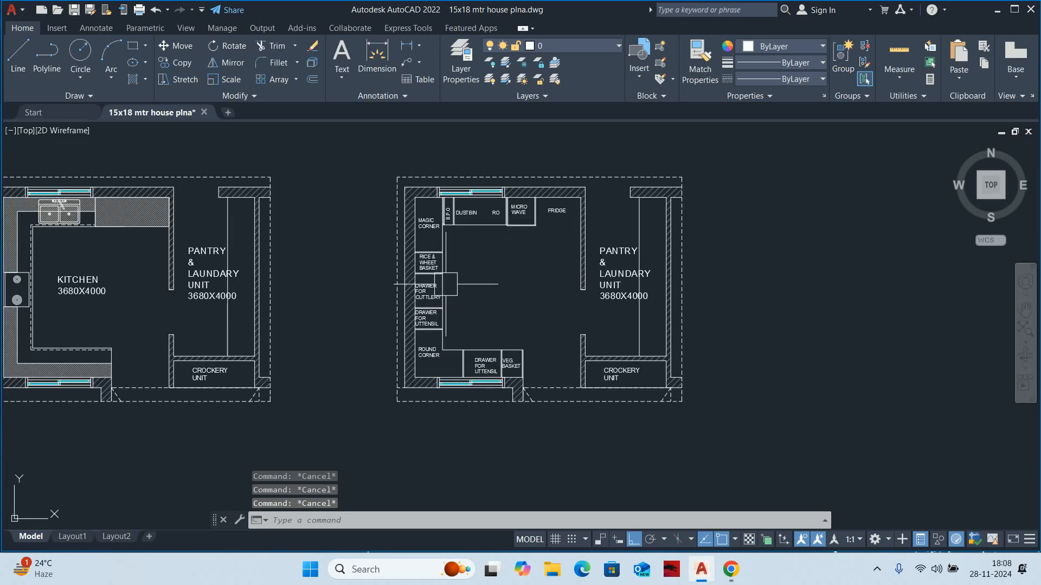
pyautogui.scroll(-1, 450, 370)
pyautogui.moveTo(451, 371); pyautogui.dragTo(519, 363, button='middle')
pyautogui.moveTo(249, 348); pyautogui.dragTo(405, 344, button='middle')
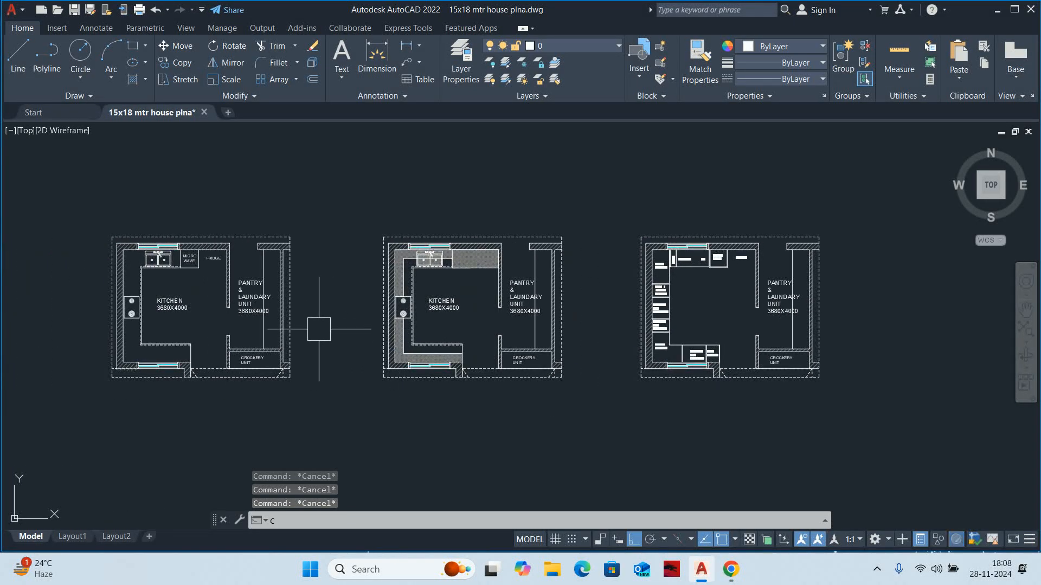
pyautogui.press('Return')
pyautogui.scroll(2, 433, 345)
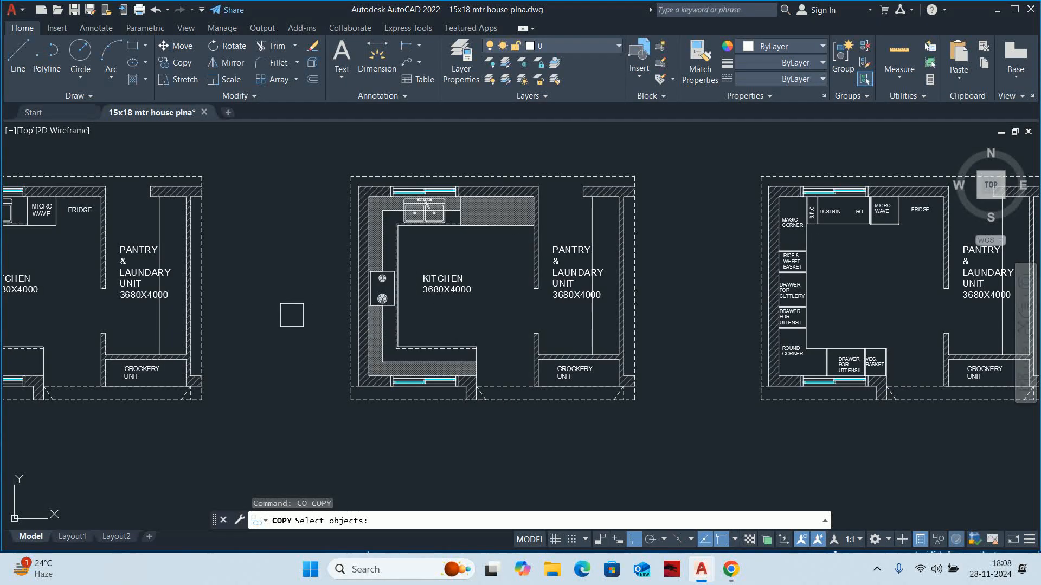
pyautogui.moveTo(292, 314); pyautogui.dragTo(692, 299, button='middle')
pyautogui.click(431, 278)
pyautogui.press('Return')
pyautogui.click(414, 280)
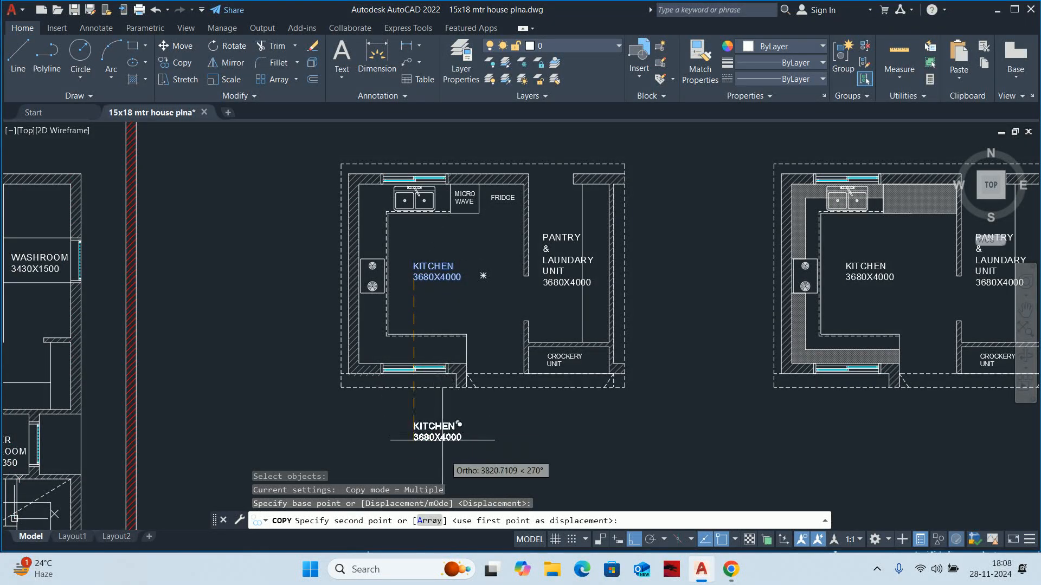
pyautogui.click(413, 422)
pyautogui.press('Escape')
# Change the copied label below the first plan to KITCHEN LAYOUT
pyautogui.doubleClick(442, 420)
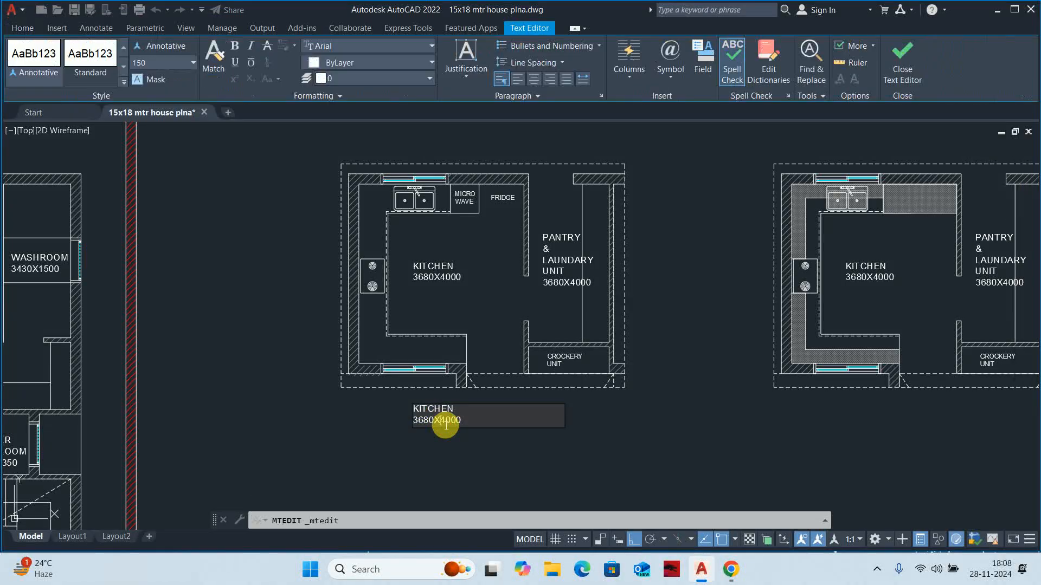
pyautogui.write('KI')
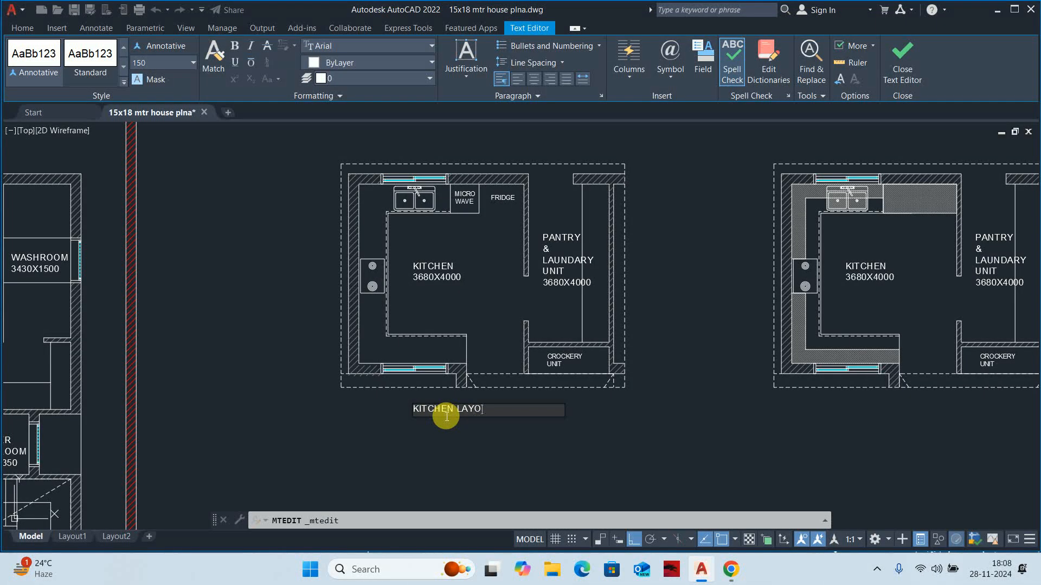
pyautogui.press('Escape')
pyautogui.press('Escape')
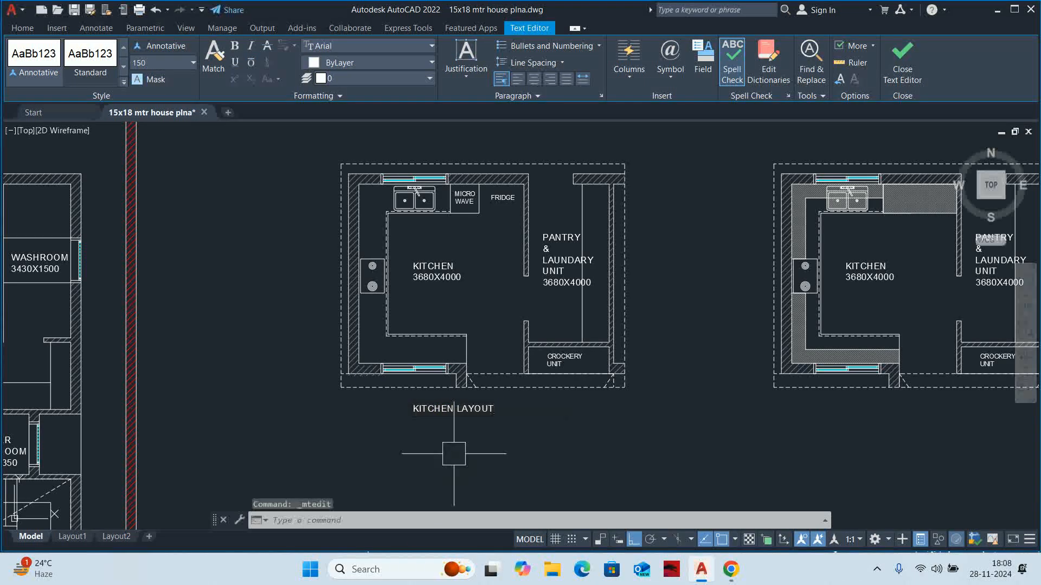
# Copy the KITCHEN LAYOUT title horizontally to below the second plan
pyautogui.scroll(-2, 412, 423)
pyautogui.scroll(2, 408, 421)
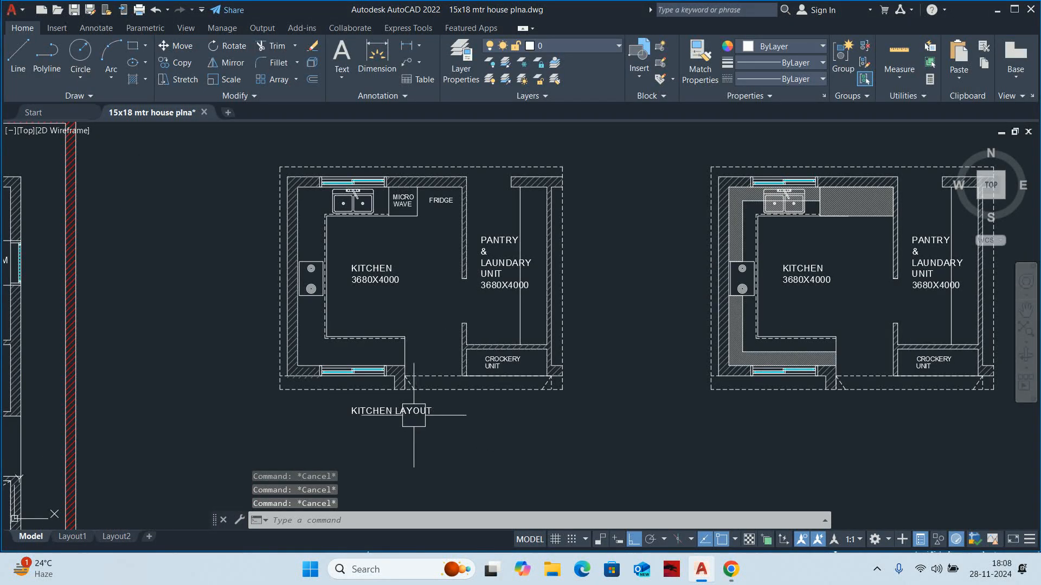
pyautogui.scroll(2, 383, 417)
pyautogui.scroll(-3, 388, 418)
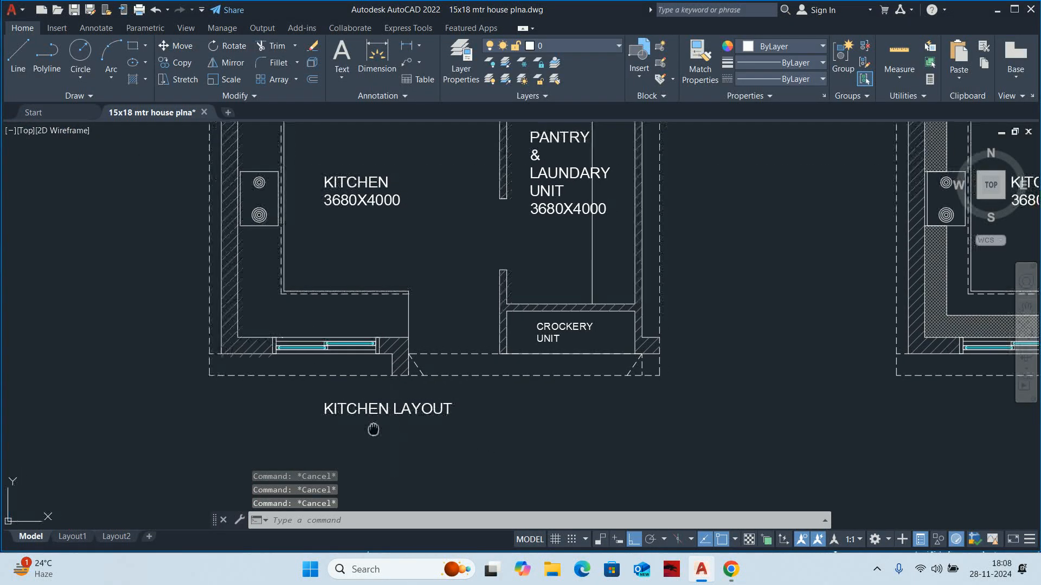
pyautogui.write('co')
pyautogui.press('Return')
pyautogui.click(287, 429)
pyautogui.press('Return')
pyautogui.click(290, 442)
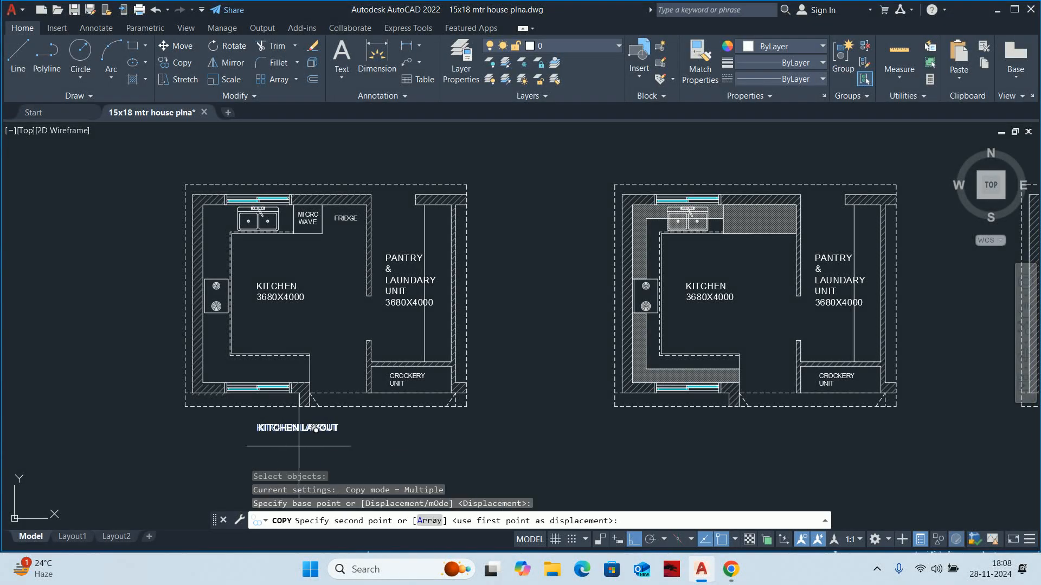
pyautogui.scroll(2, 518, 453)
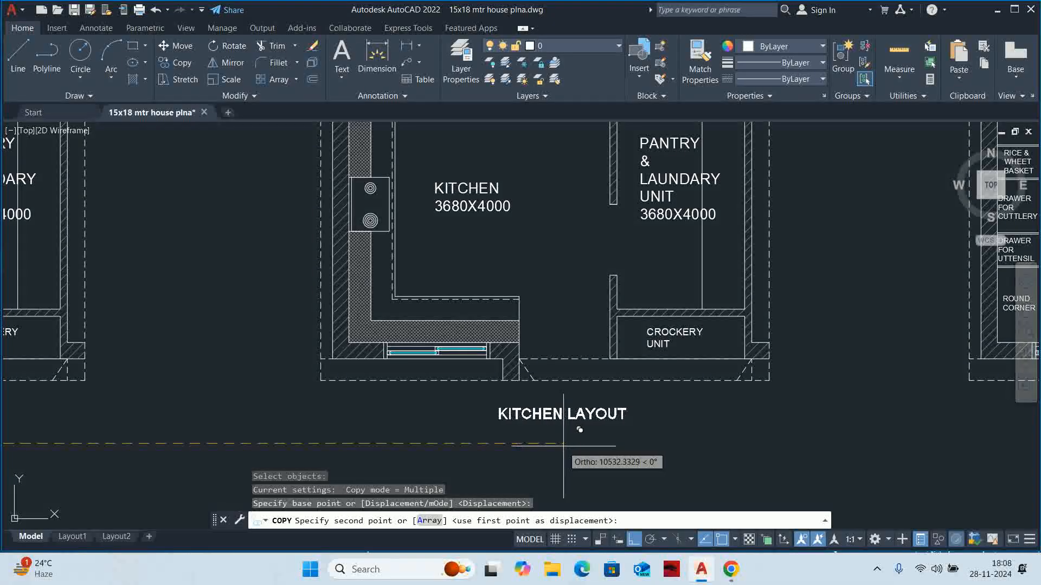
pyautogui.click(578, 434)
pyautogui.press('Escape')
# Change the copied title below the second plan to OVERHEAD STORAGE
pyautogui.doubleClick(575, 426)
pyautogui.hotkey('ctrl', 'a')
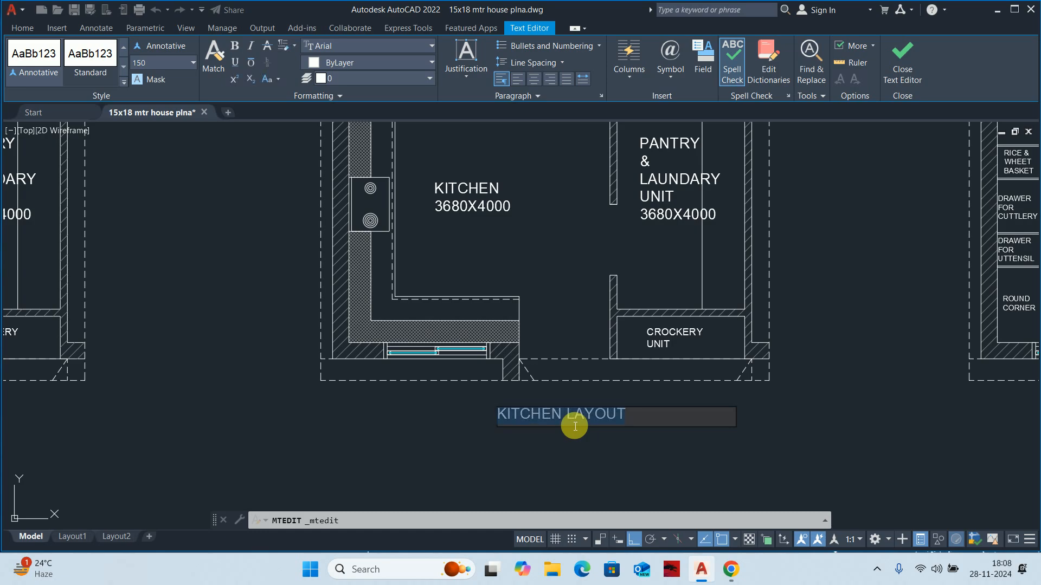
pyautogui.write('OVERHEAD STORAG')
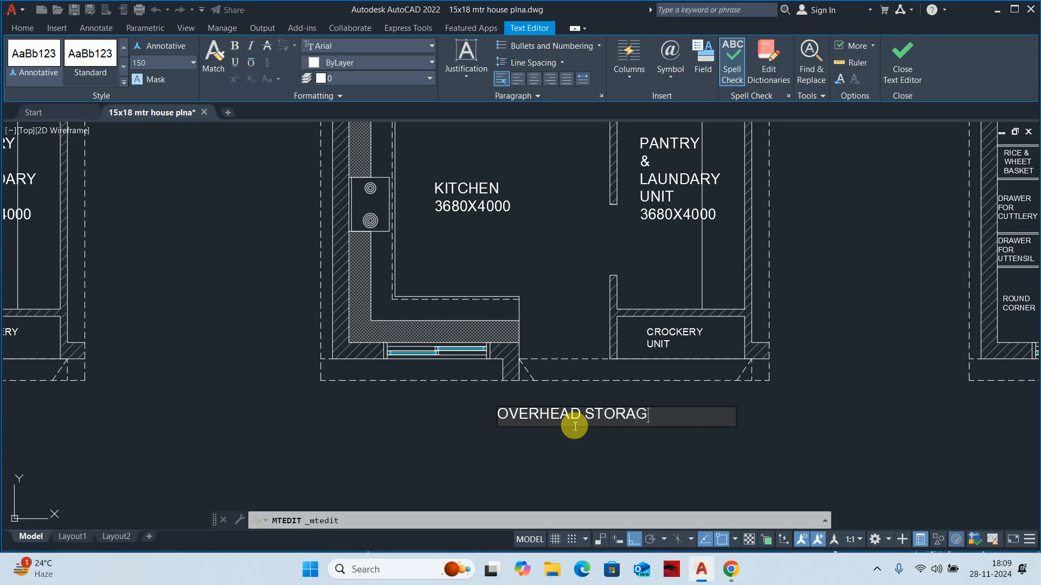
pyautogui.press('Escape')
pyautogui.press('Escape')
pyautogui.press('Escape')
# Copy the OVERHEAD STORAGE title horizontally to below the third plan
pyautogui.scroll(-3, 539, 477)
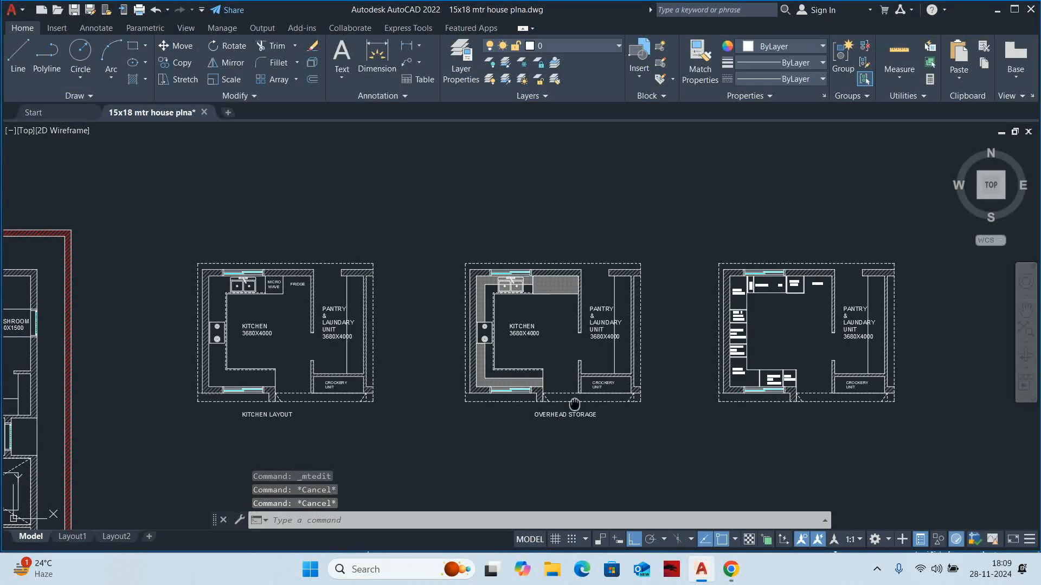
pyautogui.write('co')
pyautogui.press('Return')
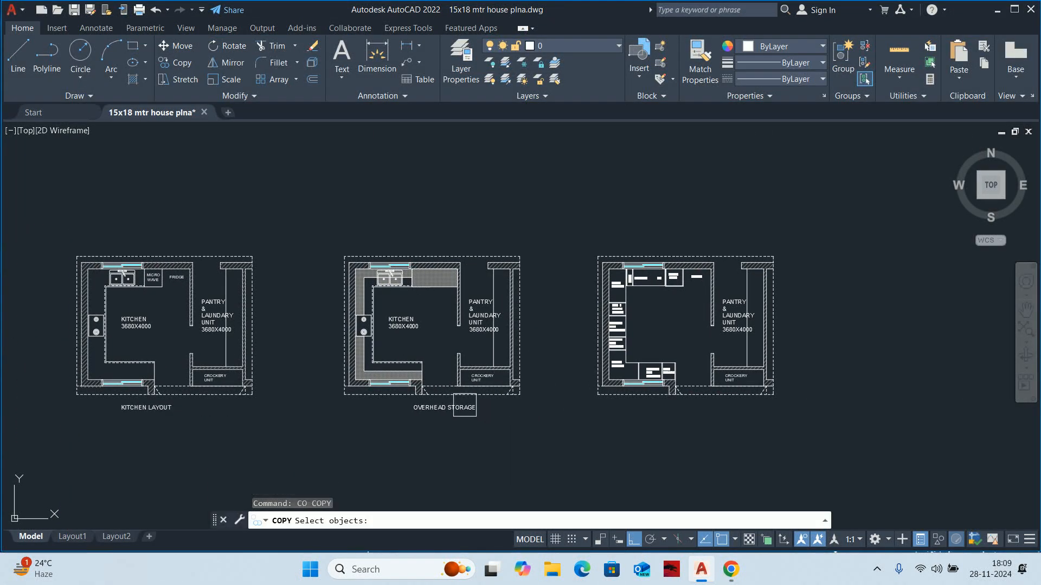
pyautogui.click(445, 407)
pyautogui.press('Return')
pyautogui.click(413, 410)
pyautogui.scroll(2, 683, 401)
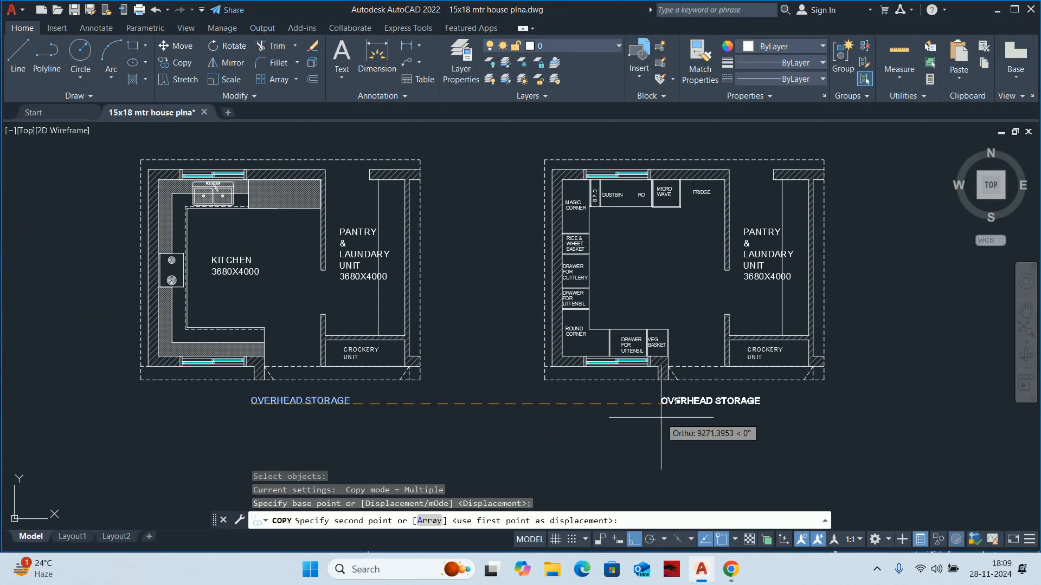
pyautogui.click(661, 401)
pyautogui.press('Return')
# Change the copied title below the third plan to UNDER COUNTER
pyautogui.doubleClick(694, 404)
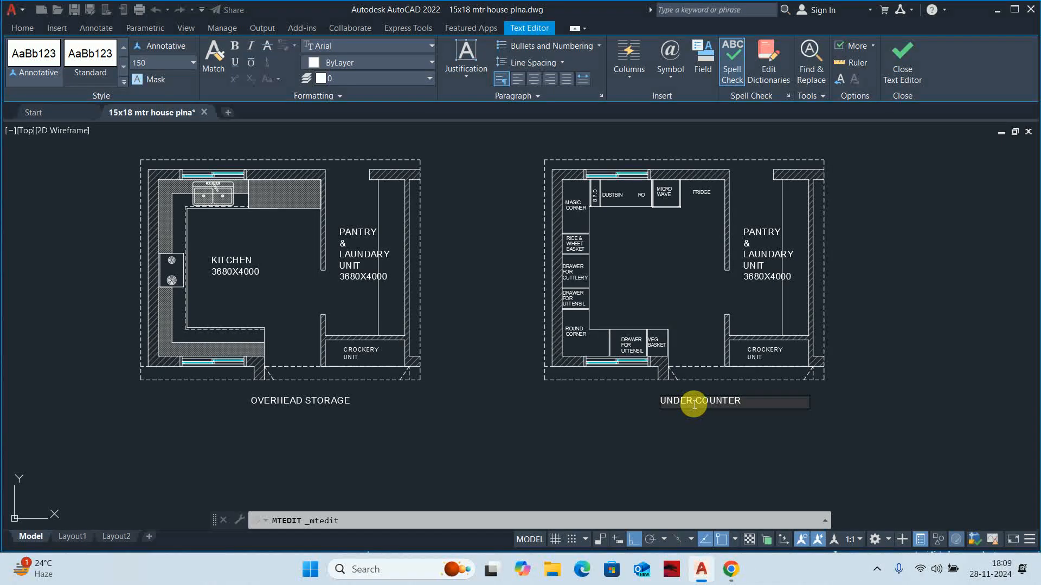
pyautogui.press('Escape')
pyautogui.press('Escape')
pyautogui.press('Escape')
# Move the first plan's KITCHEN 3680X4000 label horizontally about 579 units towards the pantry wall
pyautogui.scroll(-5, 610, 385)
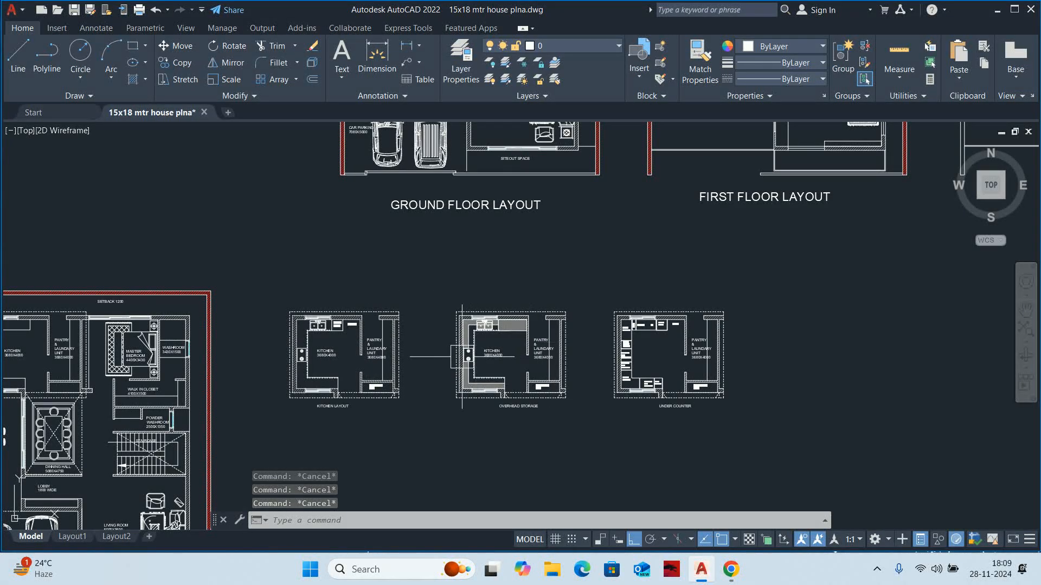
pyautogui.scroll(4, 326, 343)
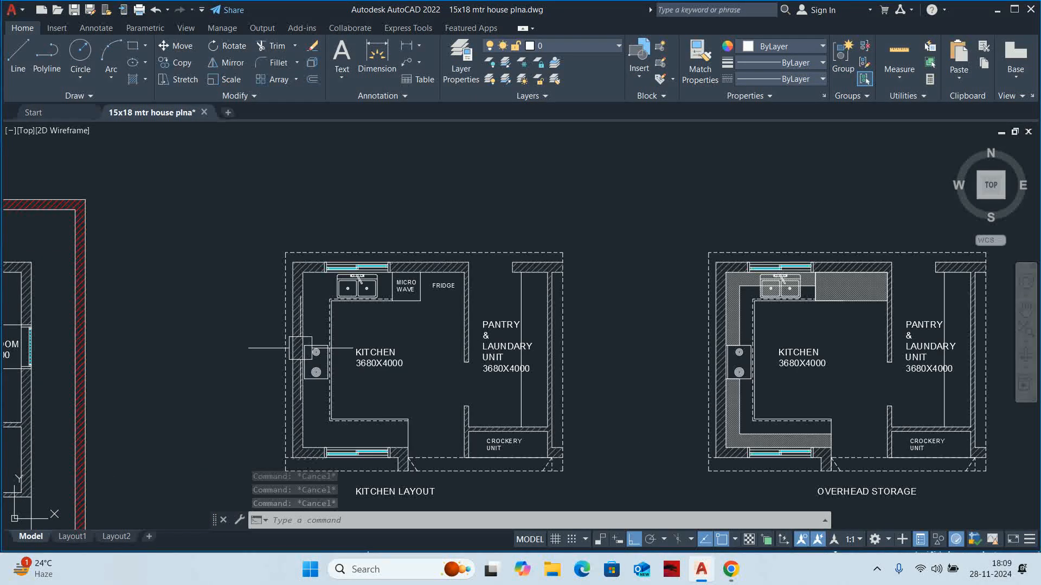
pyautogui.write('m')
pyautogui.press('Return')
pyautogui.scroll(4, 382, 366)
pyautogui.click(379, 358)
pyautogui.press('Return')
pyautogui.click(371, 396)
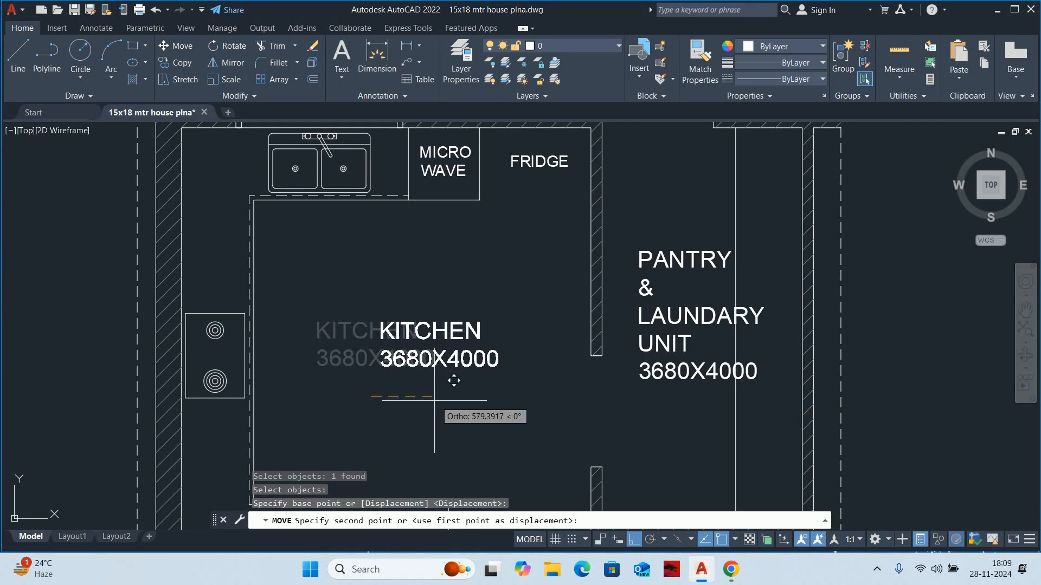
pyautogui.click(435, 401)
pyautogui.press('Escape')
pyautogui.press('Escape')
pyautogui.scroll(-2, 412, 455)
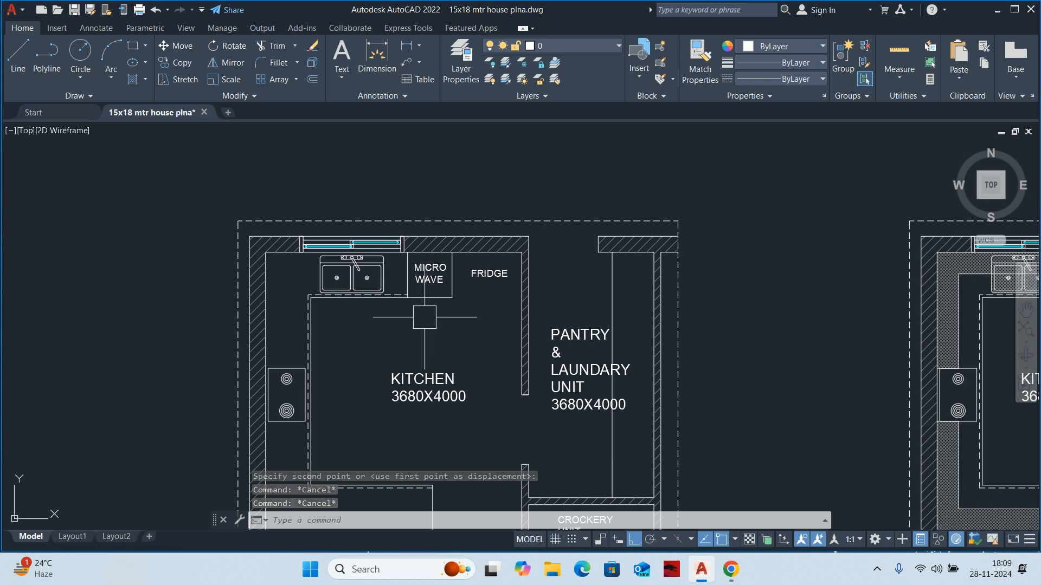
pyautogui.press('Escape')
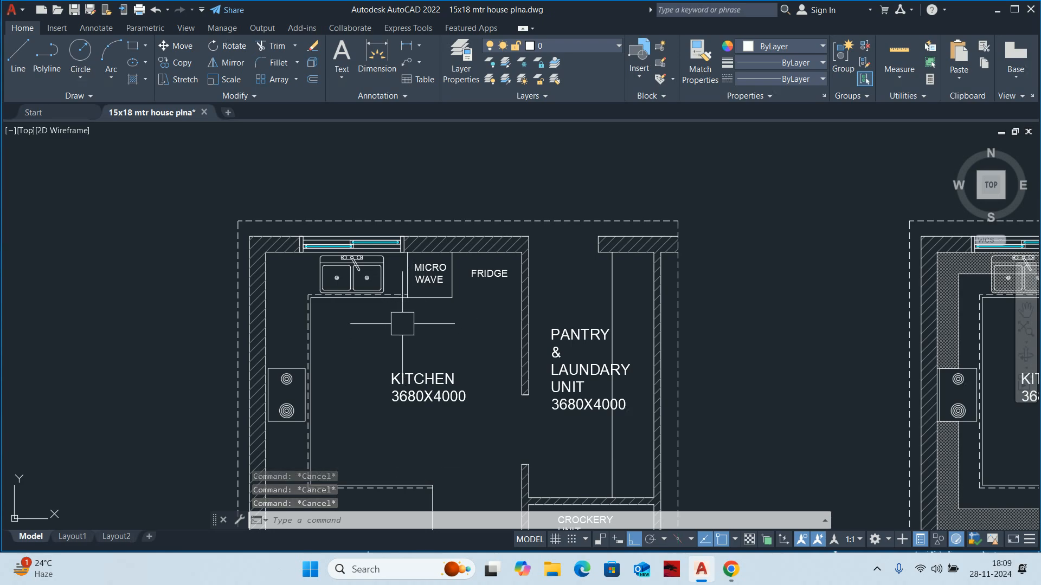
# Insert the Callout Bubble - Imperial block from the annotation tool palette at 1:1 above the first plan's KITCHEN label, and close the palette
pyautogui.moveTo(405, 297)
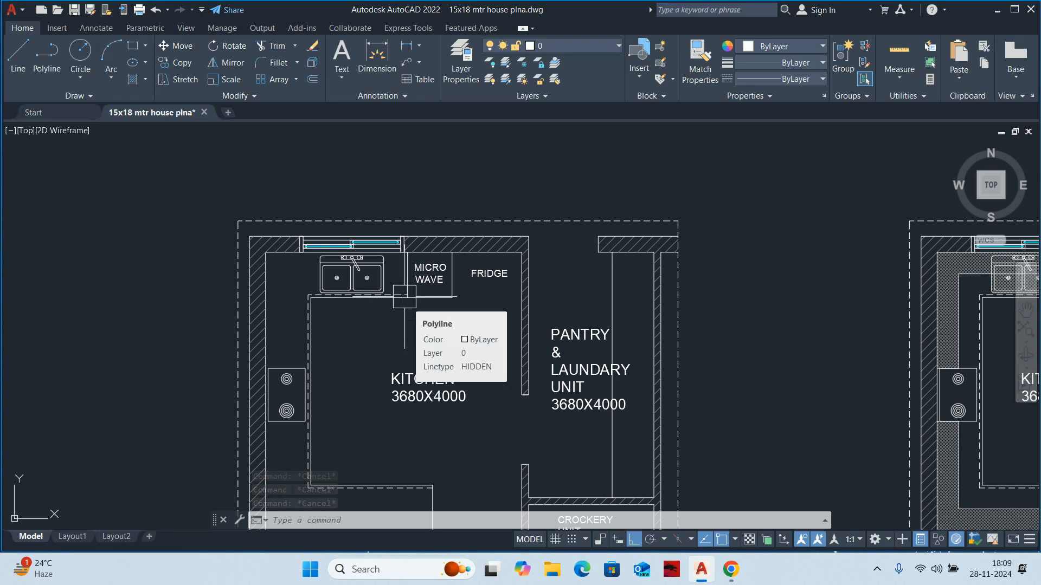
pyautogui.press('Escape')
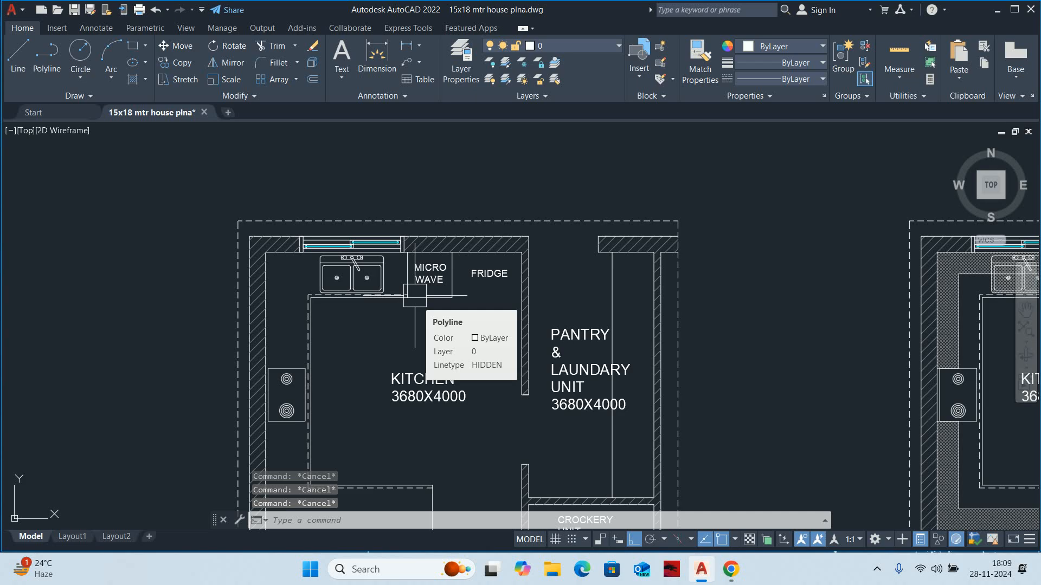
pyautogui.write('TP')
pyautogui.press('Return')
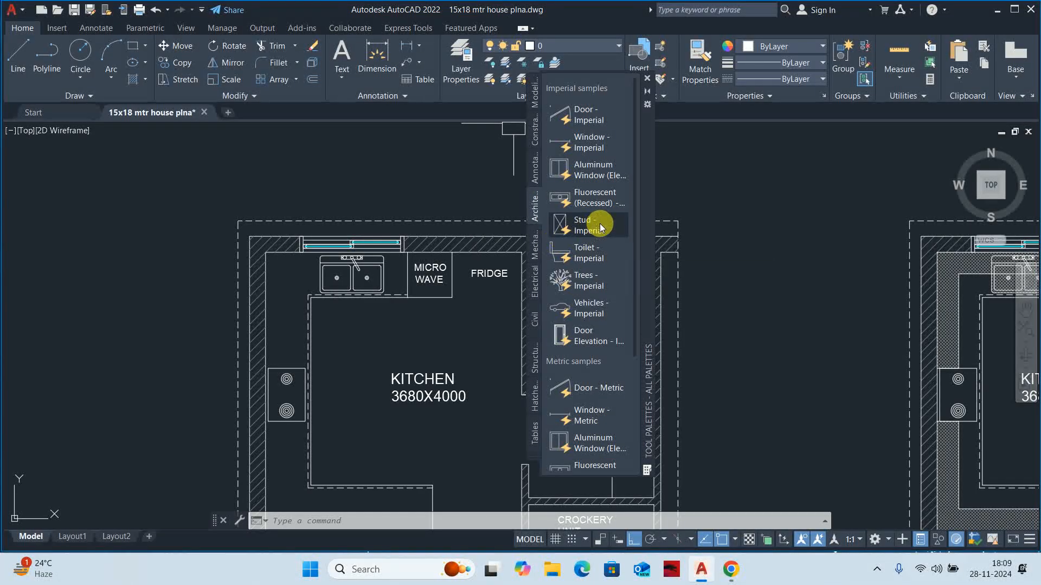
pyautogui.click(533, 167)
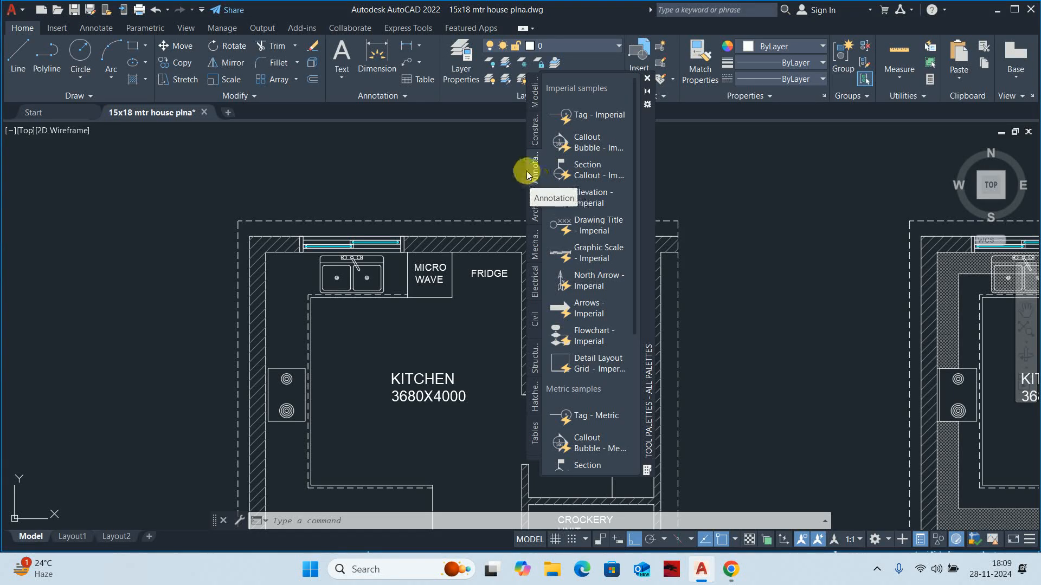
pyautogui.click(590, 149)
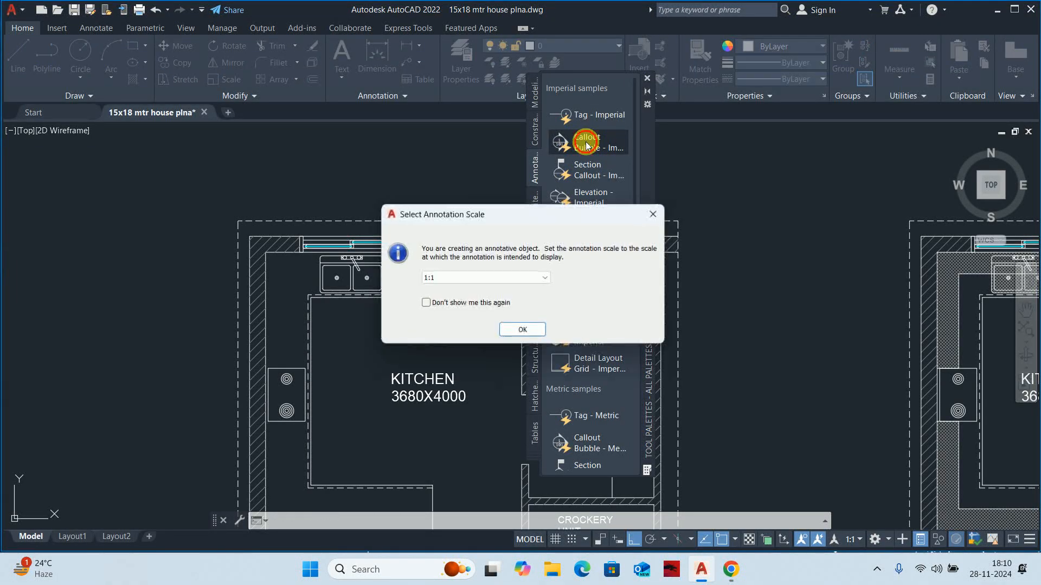
pyautogui.click(523, 330)
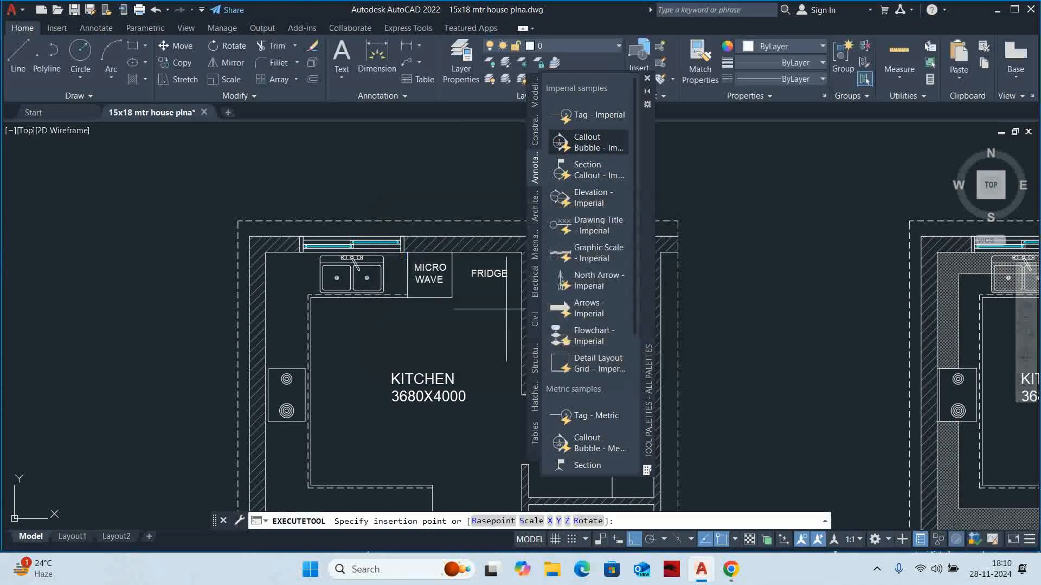
pyautogui.scroll(4, 423, 335)
pyautogui.click(417, 336)
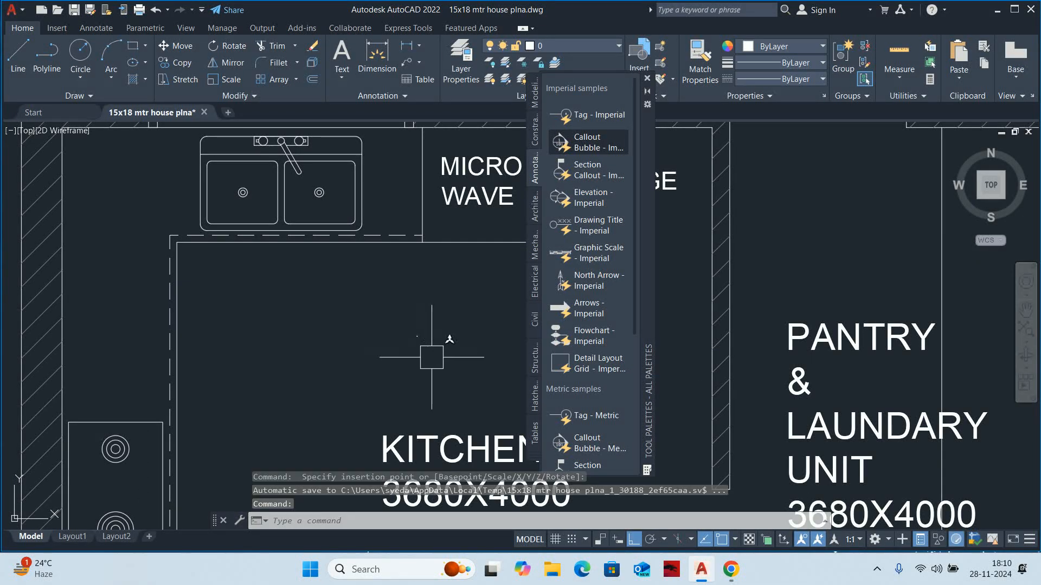
pyautogui.click(646, 77)
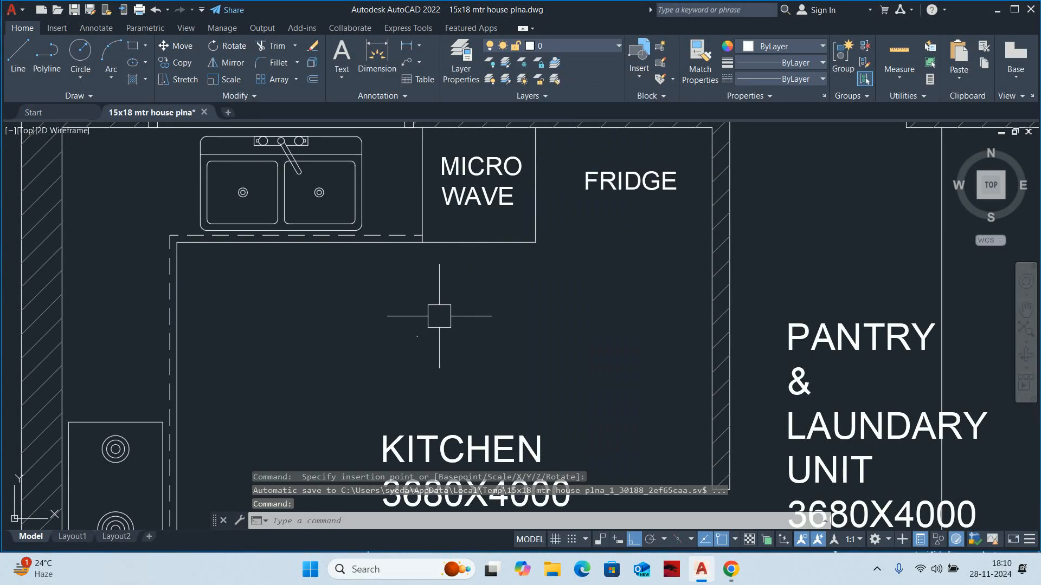
# Scale the inserted callout bubble by a factor of 25 from its own endpoint
pyautogui.press('Escape')
pyautogui.write('sc')
pyautogui.press('Return')
pyautogui.click(384, 304)
pyautogui.click(454, 358)
pyautogui.press('Return')
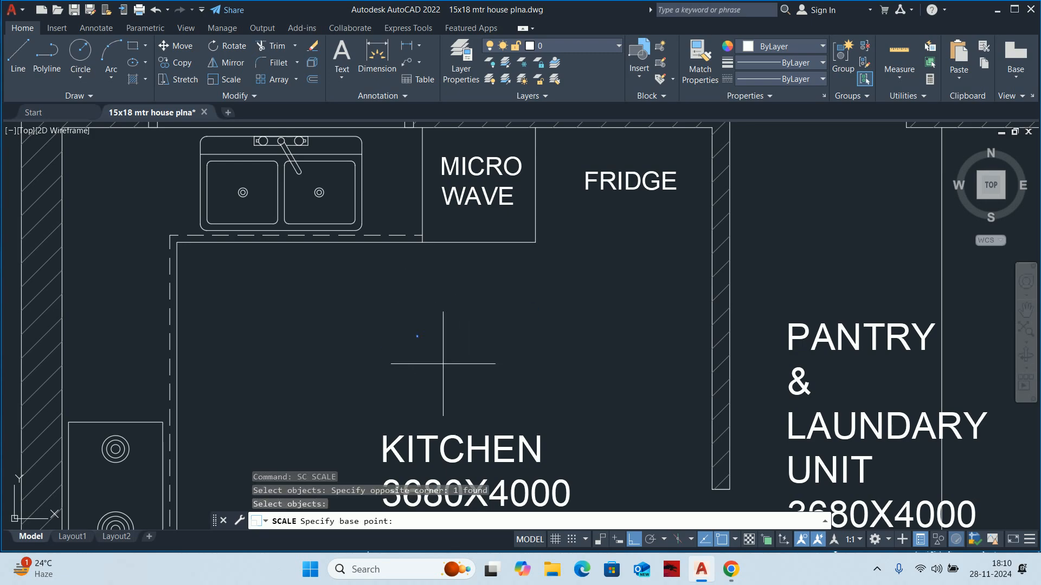
pyautogui.click(416, 336)
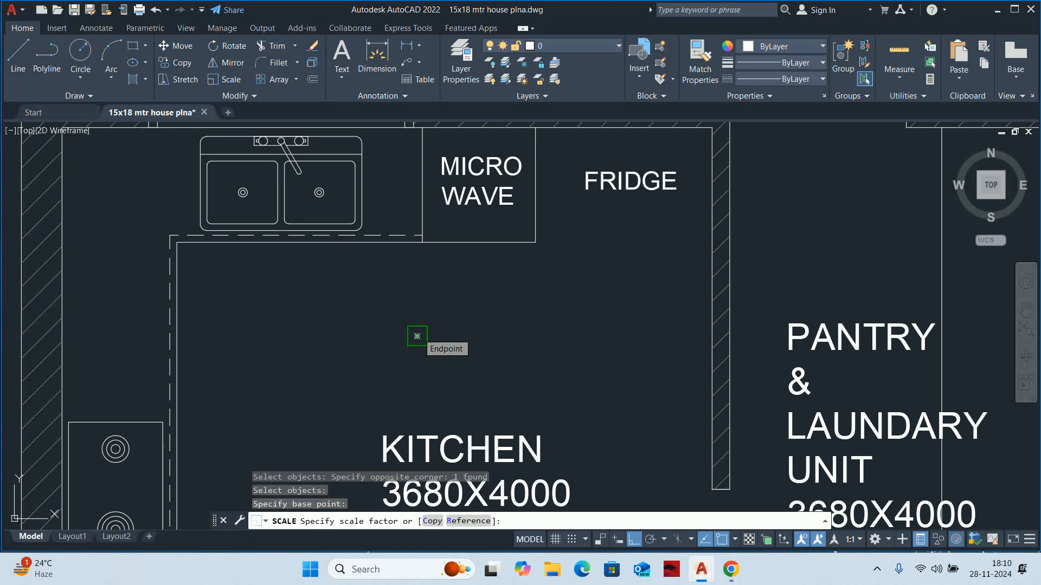
pyautogui.write('25')
pyautogui.press('Escape')
pyautogui.press('Escape')
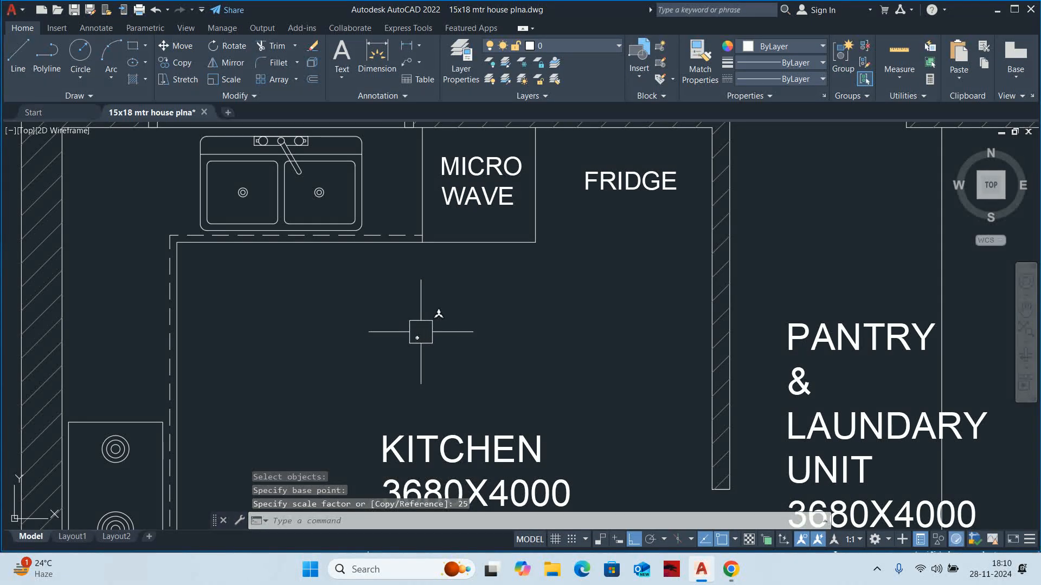
# Enlarge the callout bubble by a scale factor of 4 about its centre
pyautogui.write('c')
pyautogui.press('Return')
pyautogui.click(410, 330)
pyautogui.click(444, 358)
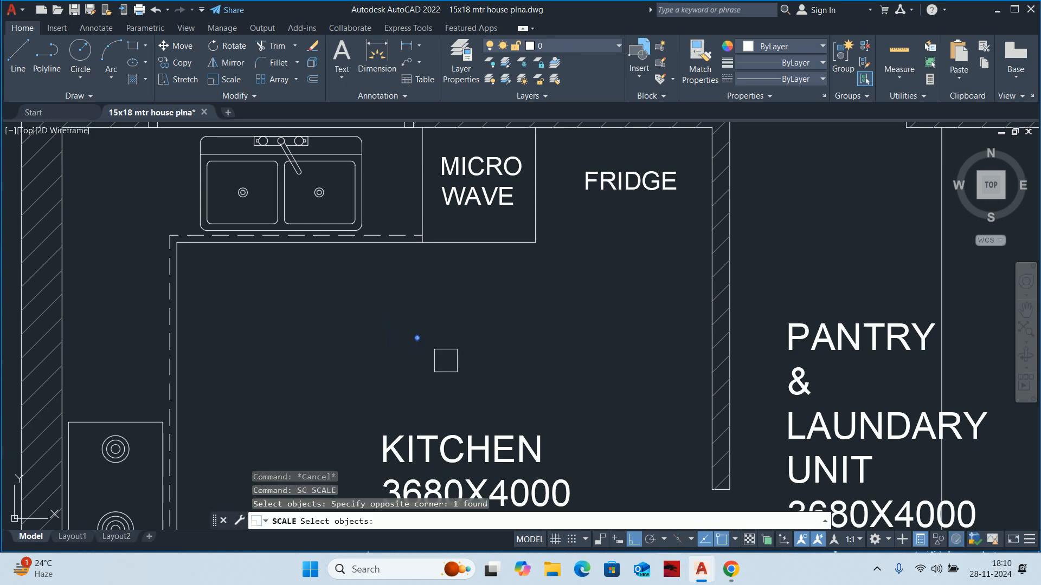
pyautogui.press('Return')
pyautogui.scroll(5, 385, 317)
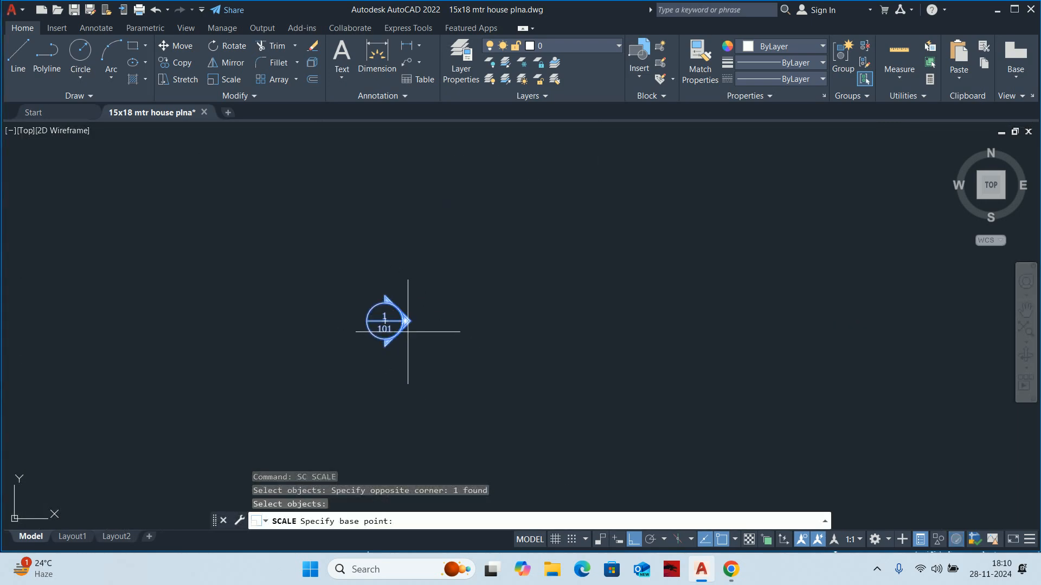
pyautogui.click(370, 315)
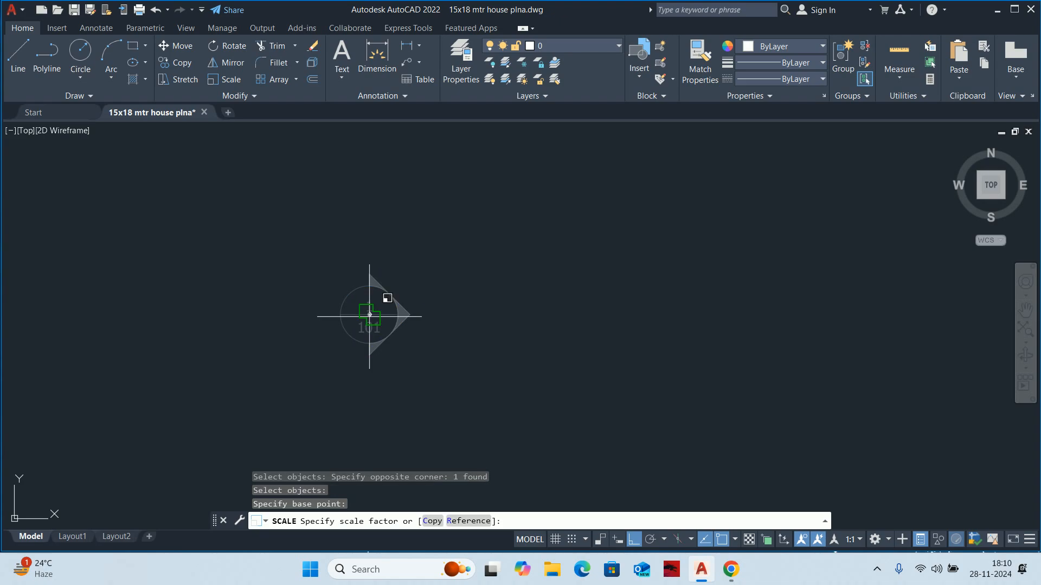
pyautogui.write('4')
pyautogui.press('Return')
pyautogui.scroll(-5, 391, 312)
pyautogui.scroll(10, 396, 314)
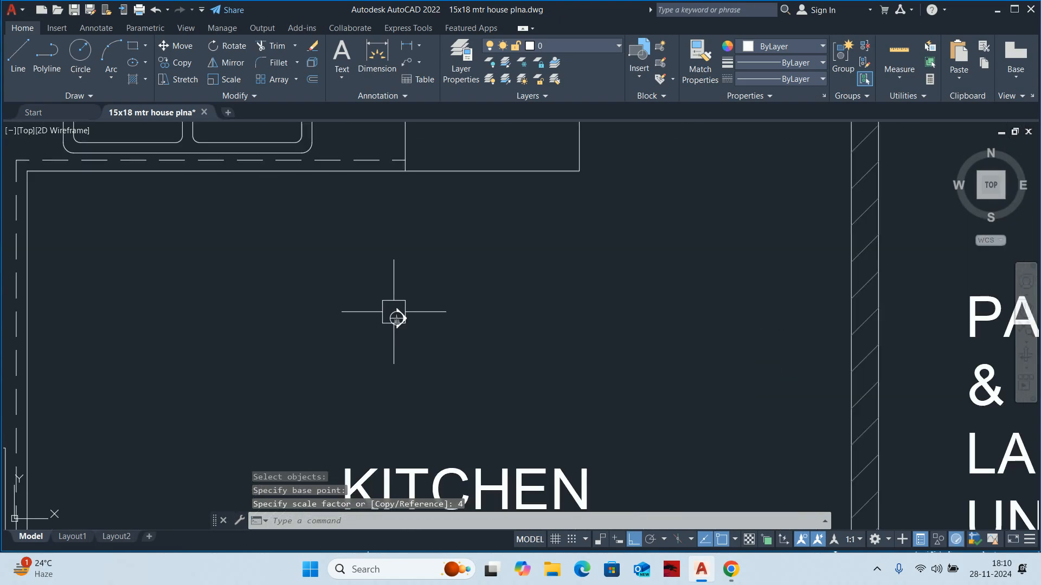
# Scale the callout bubble about its centre by a factor of 2
pyautogui.press('Return')
pyautogui.click(413, 321)
pyautogui.press('Return')
pyautogui.scroll(5, 440, 304)
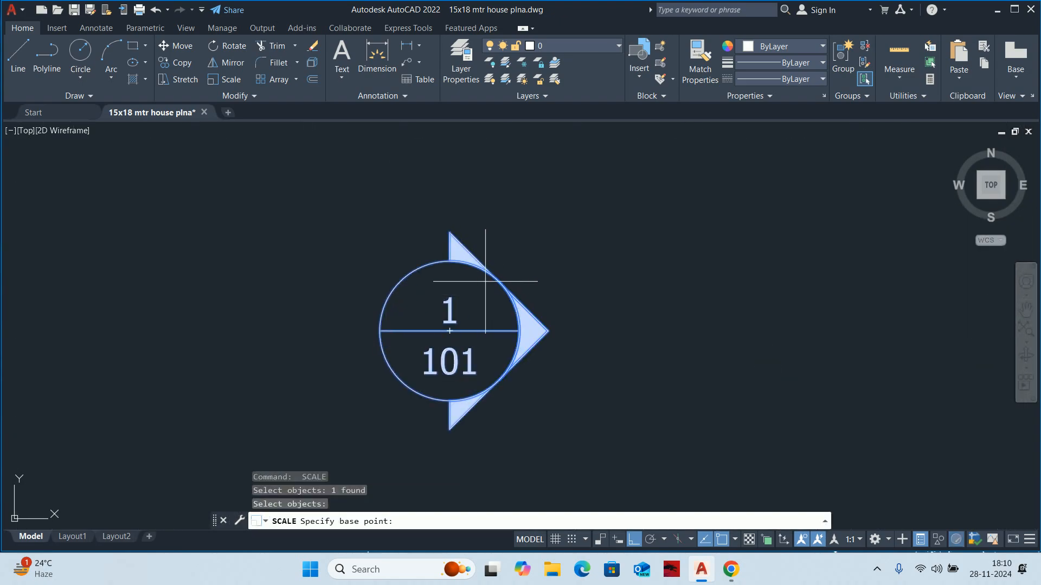
pyautogui.click(450, 331)
pyautogui.press('Return')
pyautogui.scroll(-8, 457, 320)
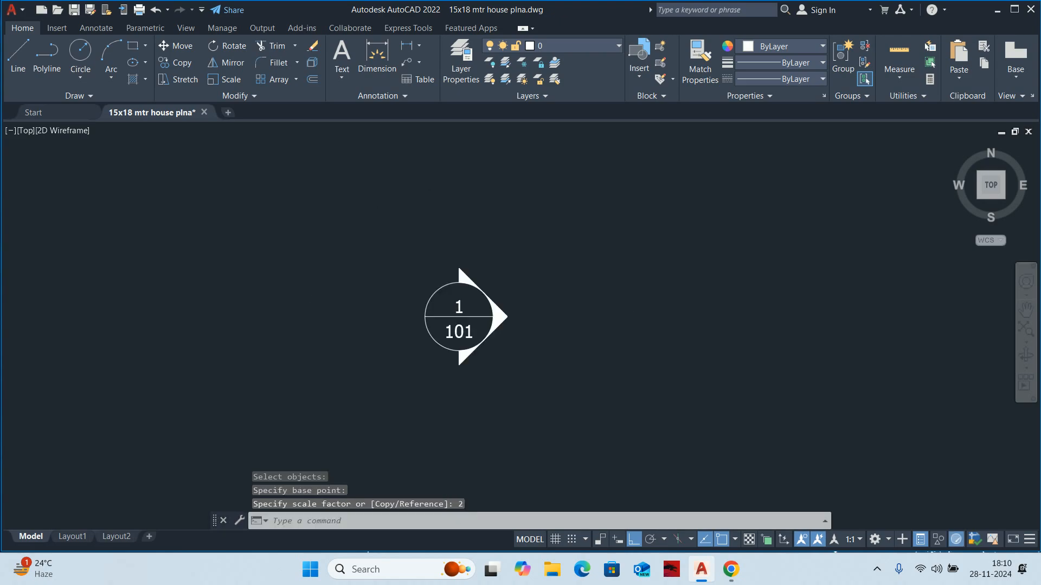
# Double the callout bubble's size once more about its centre, using scale factor 2
pyautogui.scroll(3, 466, 314)
pyautogui.press('Return')
pyautogui.click(467, 309)
pyautogui.press('Return')
pyautogui.scroll(4, 473, 303)
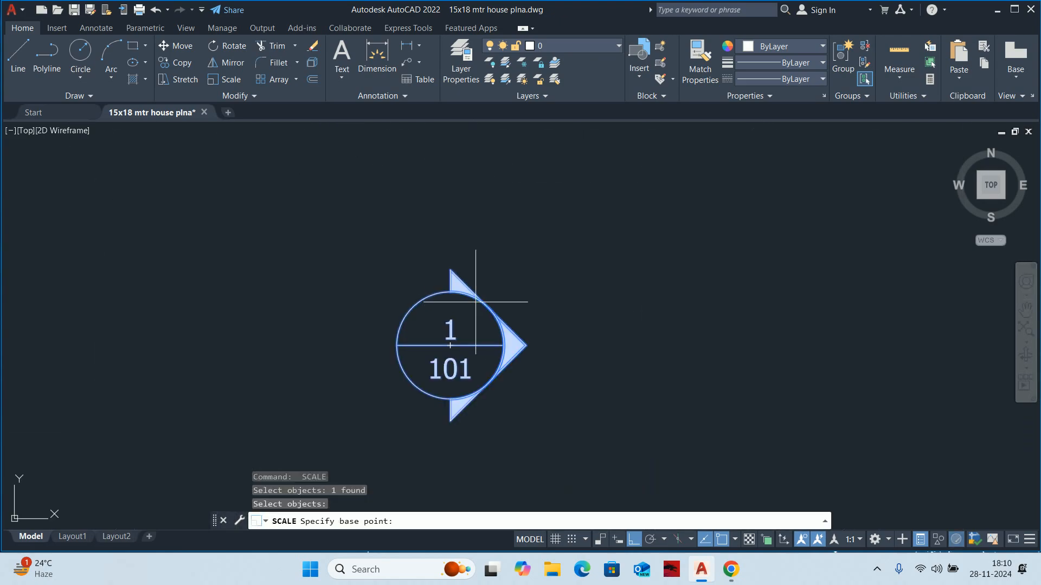
pyautogui.click(450, 343)
pyautogui.write('2')
pyautogui.press('Return')
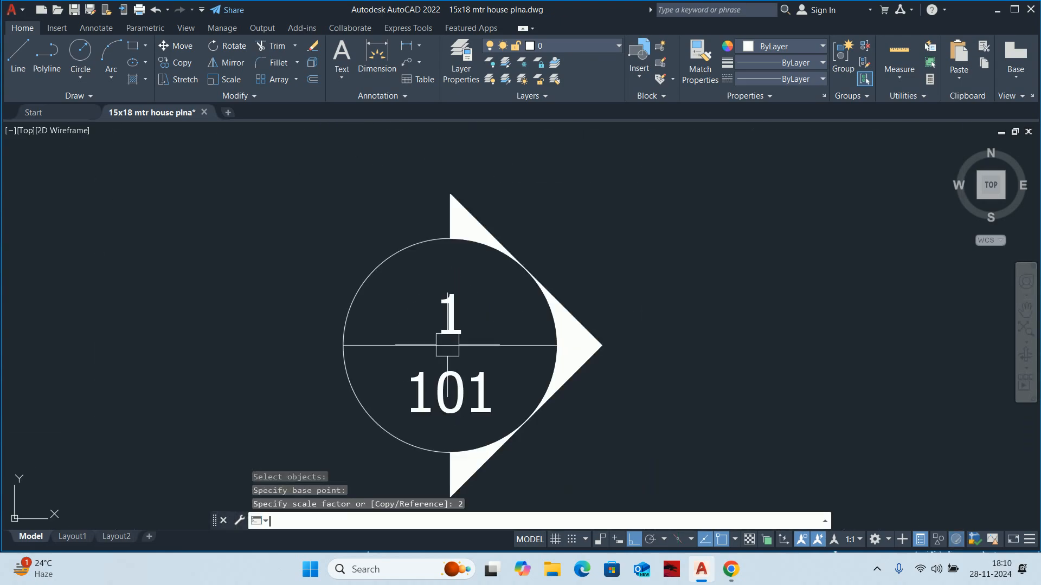
pyautogui.press('Escape')
pyautogui.scroll(-5, 473, 335)
pyautogui.press('Escape')
# Rotate the callout bubble's arrow to point straight up towards the sink and microwave counter
pyautogui.click(493, 336)
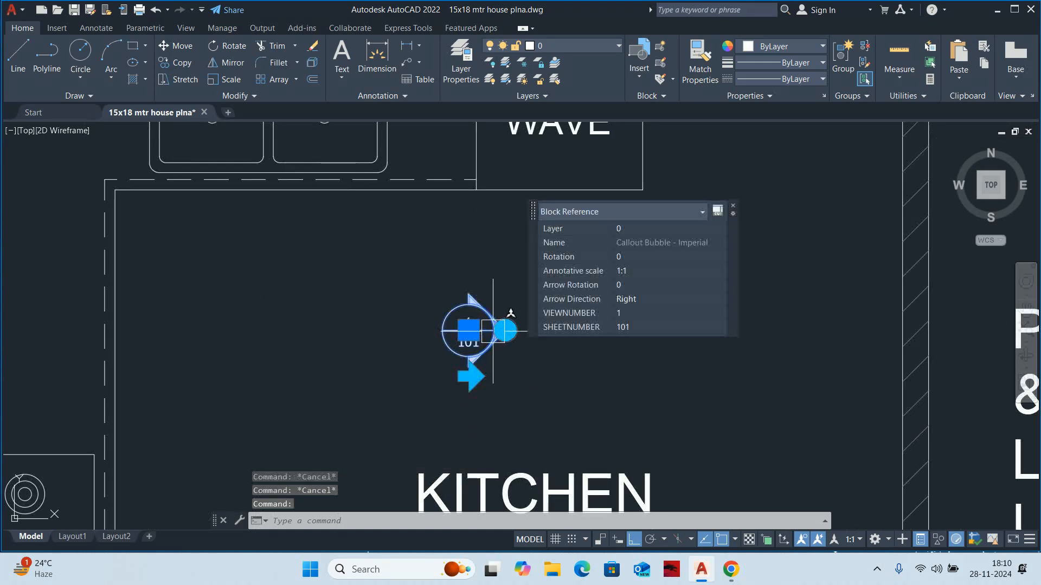
pyautogui.scroll(2, 492, 371)
pyautogui.press('Escape')
pyautogui.click(494, 362)
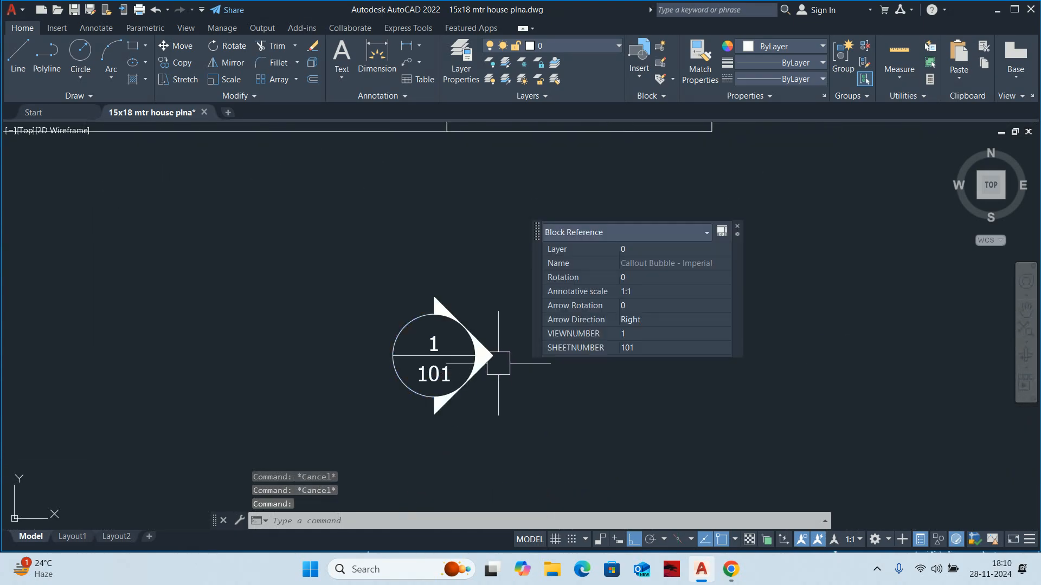
pyautogui.press('Escape')
pyautogui.click(477, 368)
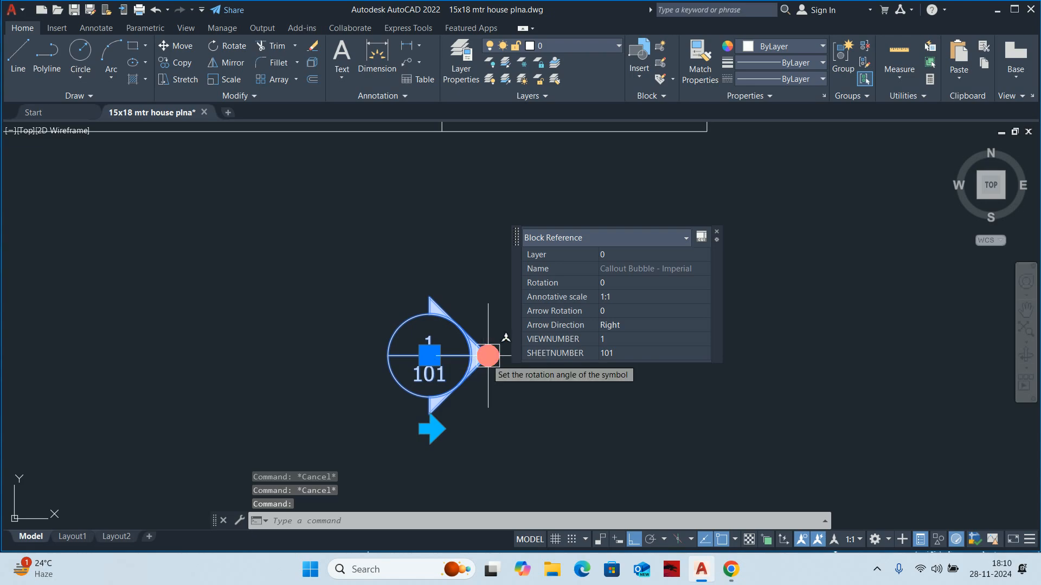
pyautogui.click(488, 356)
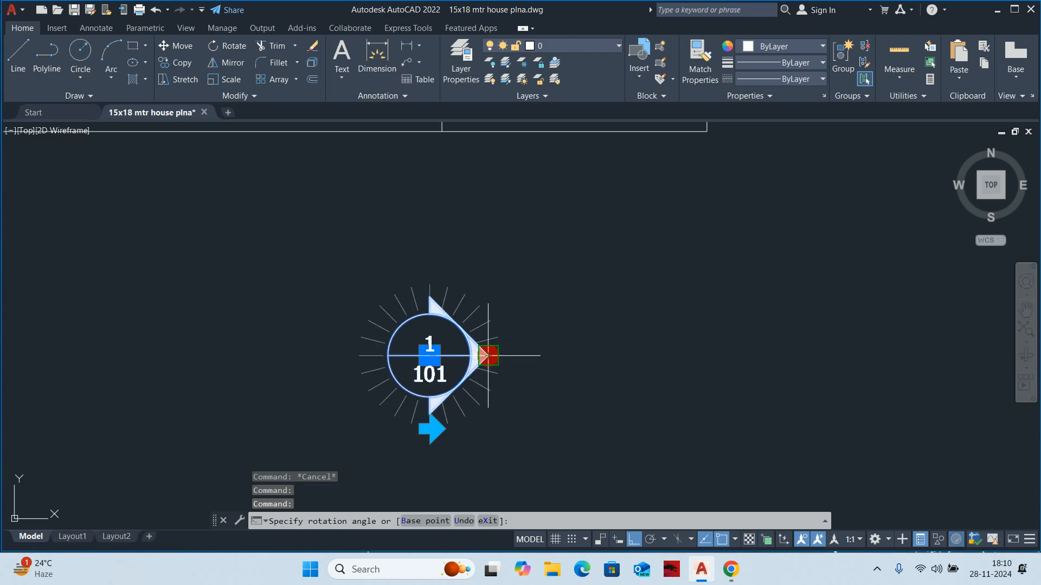
pyautogui.click(457, 205)
pyautogui.press('Escape')
pyautogui.press('Escape')
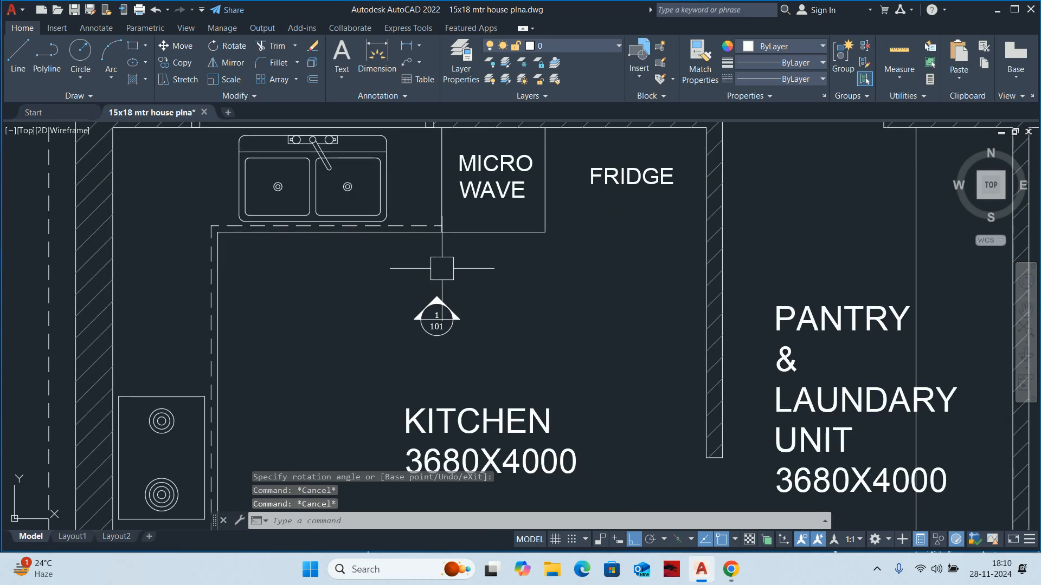
pyautogui.scroll(6, 440, 281)
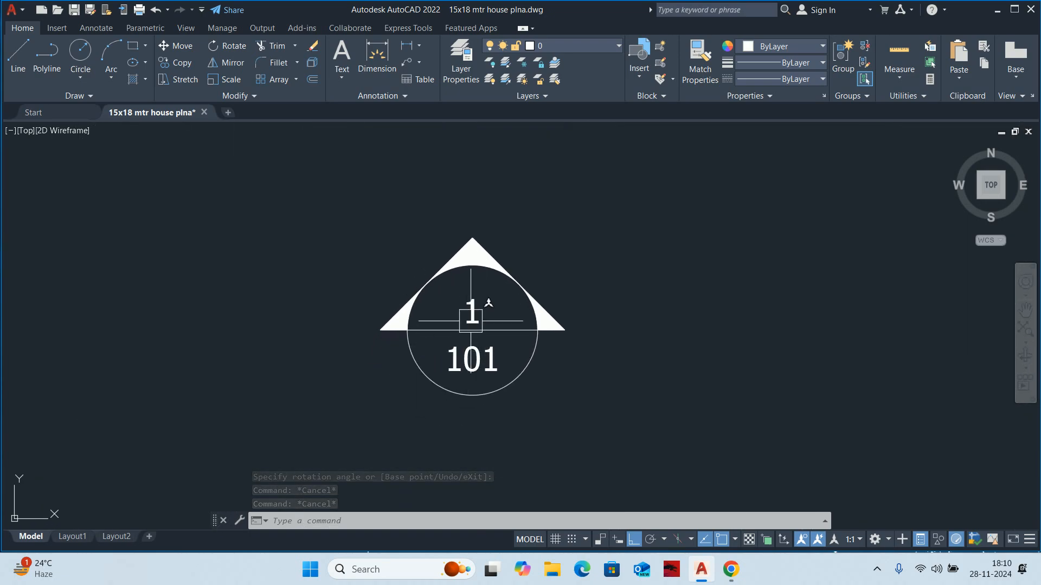
pyautogui.scroll(2, 460, 317)
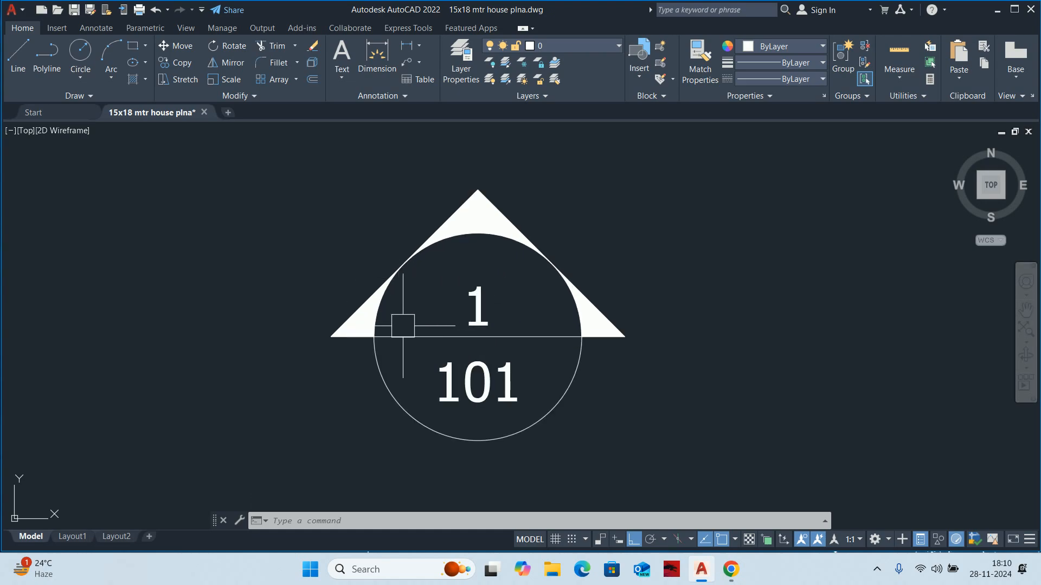
pyautogui.scroll(-8, 484, 365)
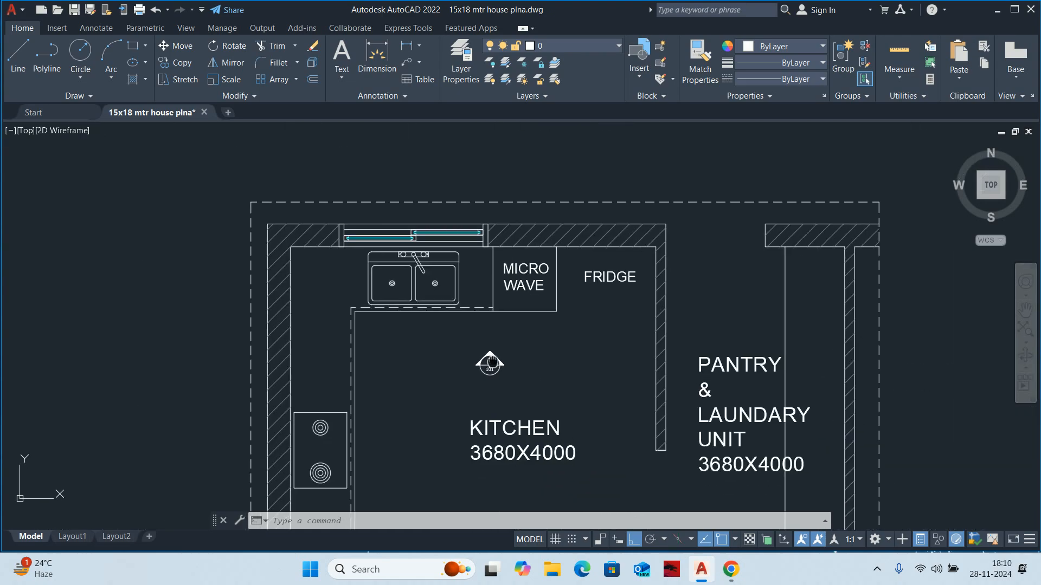
pyautogui.scroll(2, 486, 358)
pyautogui.scroll(4, 496, 313)
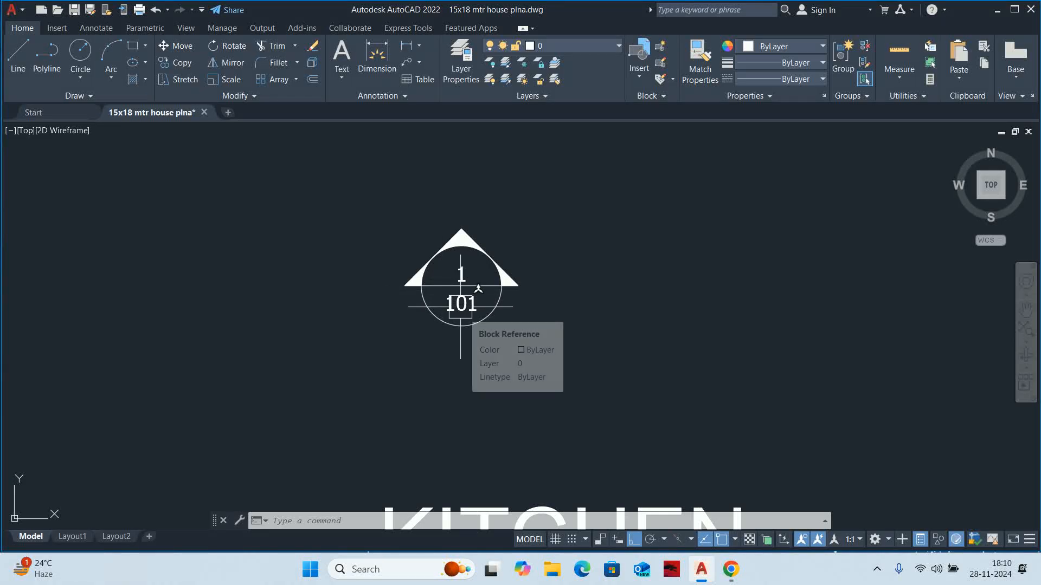
pyautogui.scroll(-4, 462, 305)
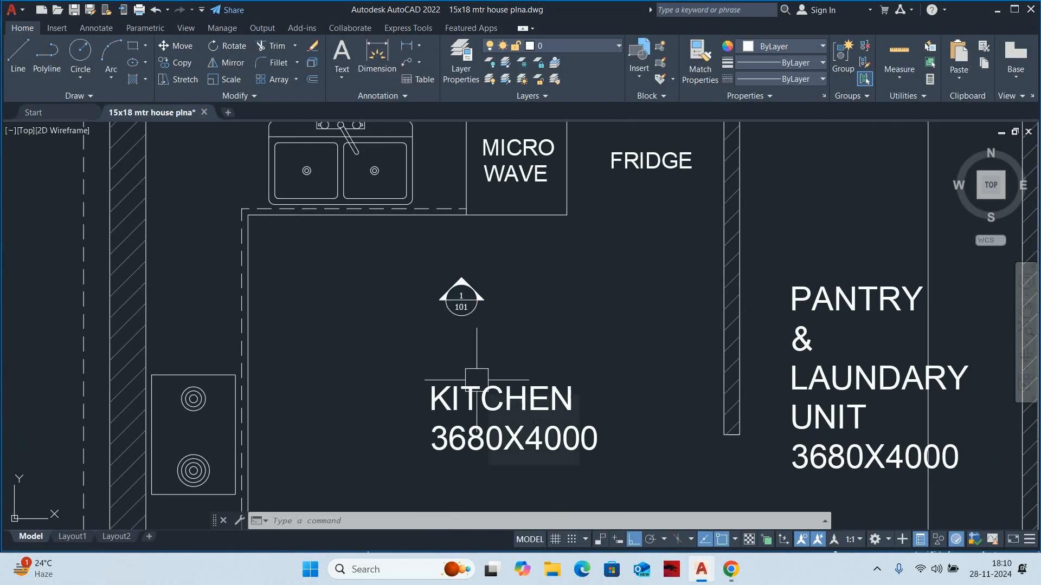
# Change the callout bubble's sheet number to KD and its view number to A
pyautogui.scroll(4, 452, 307)
pyautogui.doubleClick(536, 301)
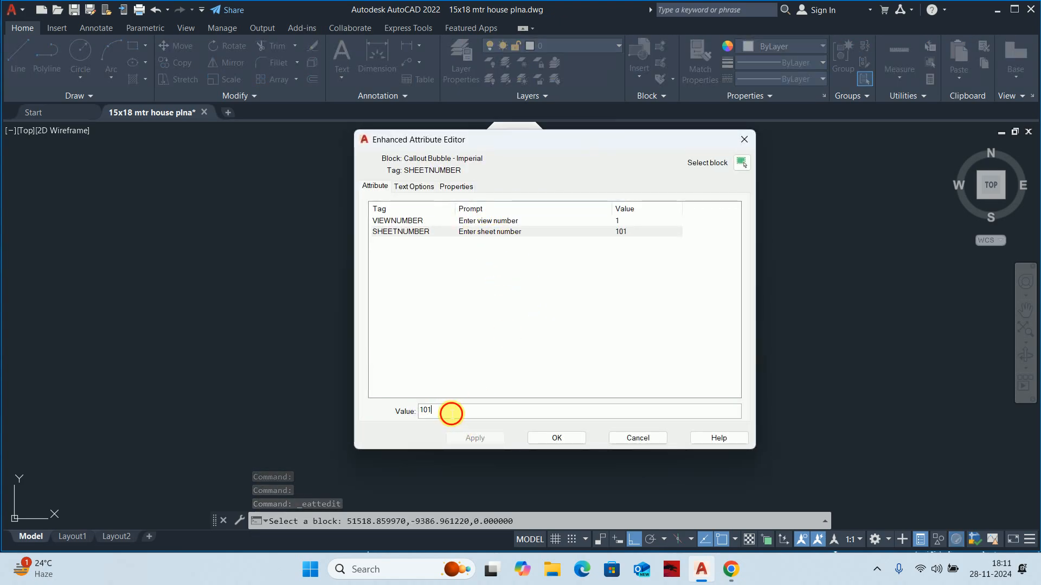
pyautogui.moveTo(451, 414); pyautogui.dragTo(360, 411)
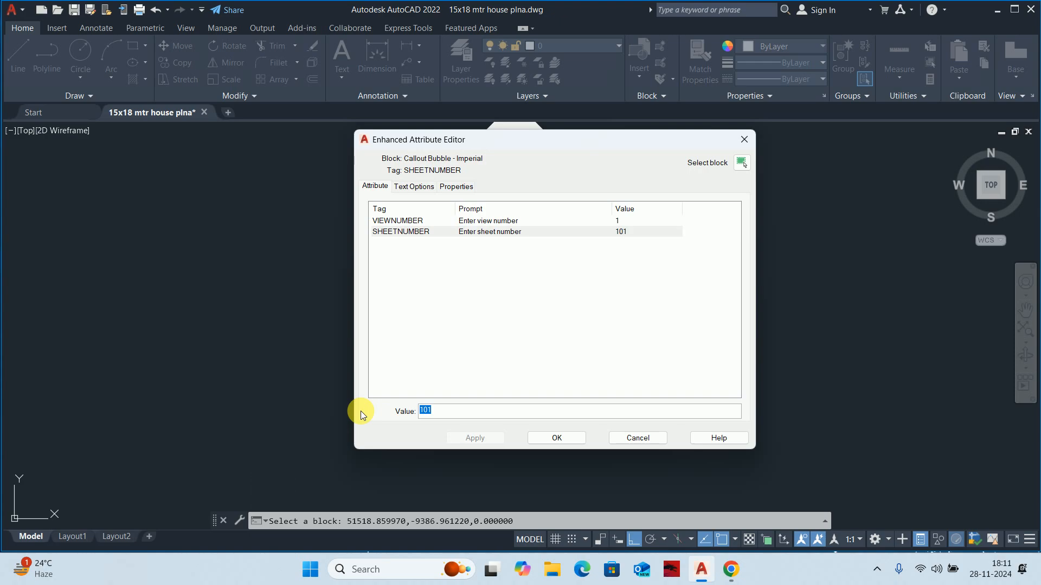
pyautogui.write('KD')
pyautogui.click(465, 222)
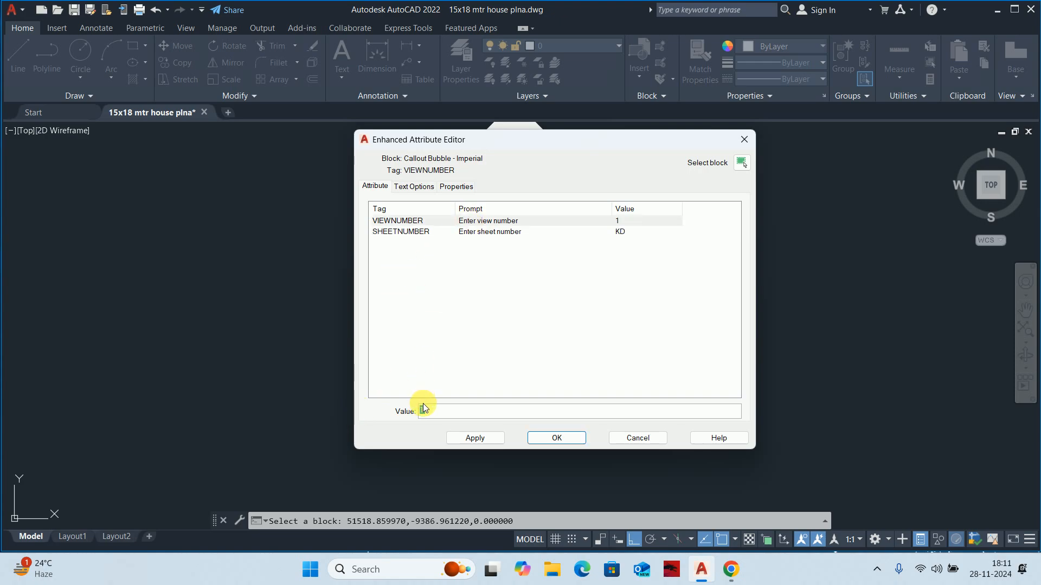
pyautogui.click(480, 438)
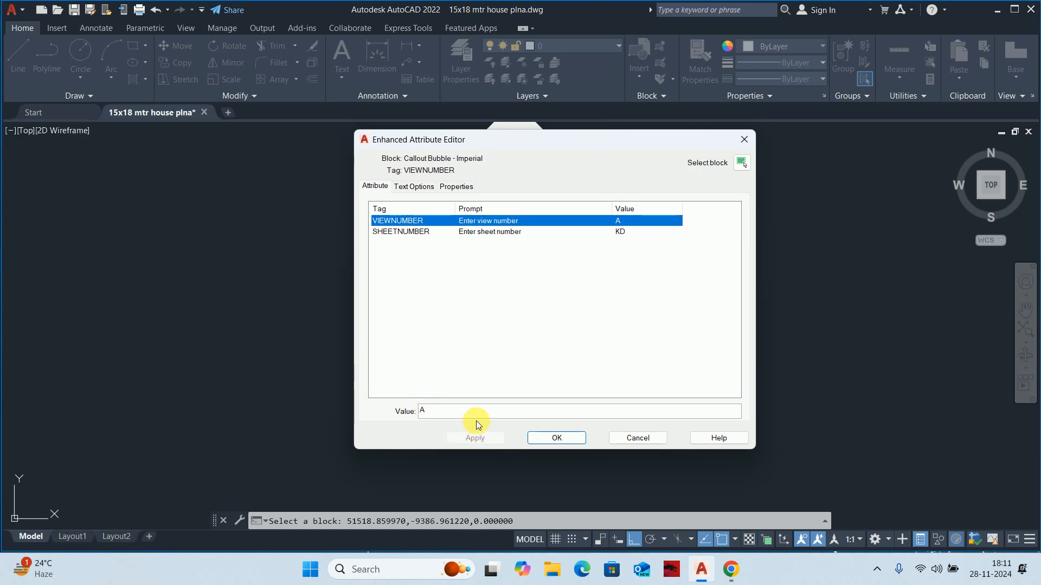
pyautogui.click(558, 438)
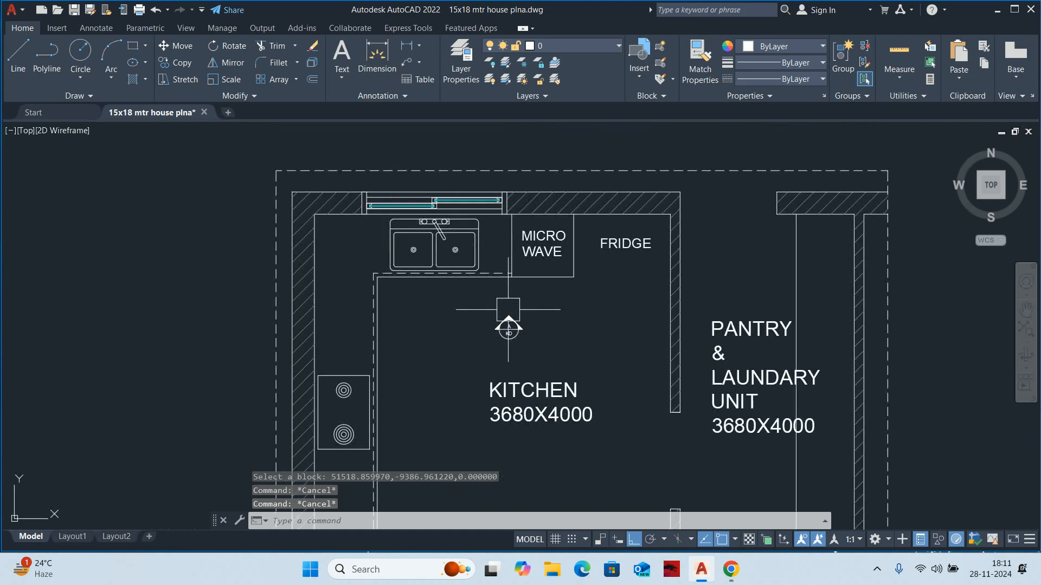
# Copy callout bubble A horizontally to a spot below the sink, nearer the cooktop counter
pyautogui.write('CO')
pyautogui.press('Return')
pyautogui.click(503, 333)
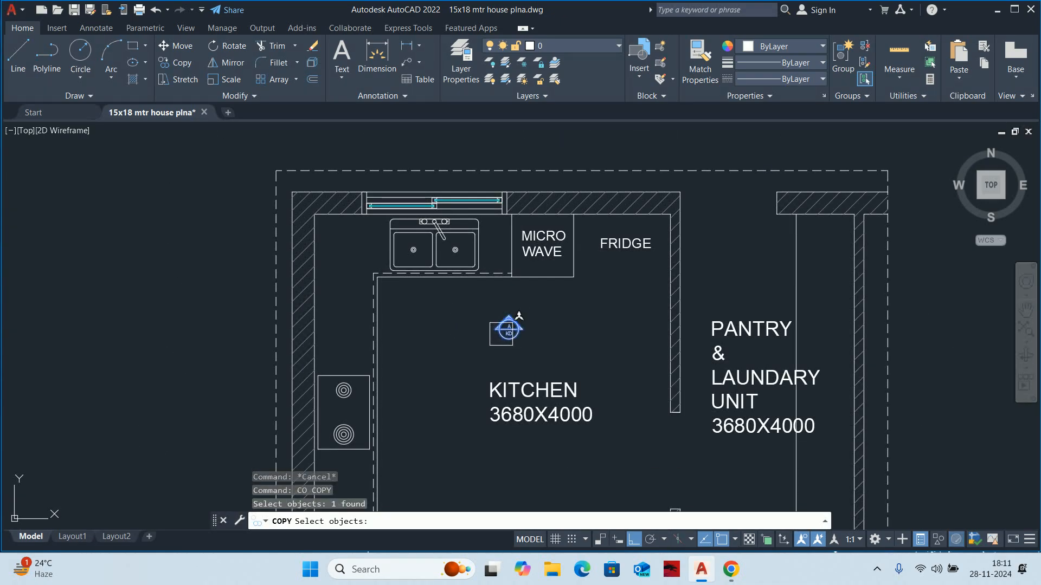
pyautogui.press('Return')
pyautogui.click(505, 338)
pyautogui.click(424, 359)
pyautogui.press('Escape')
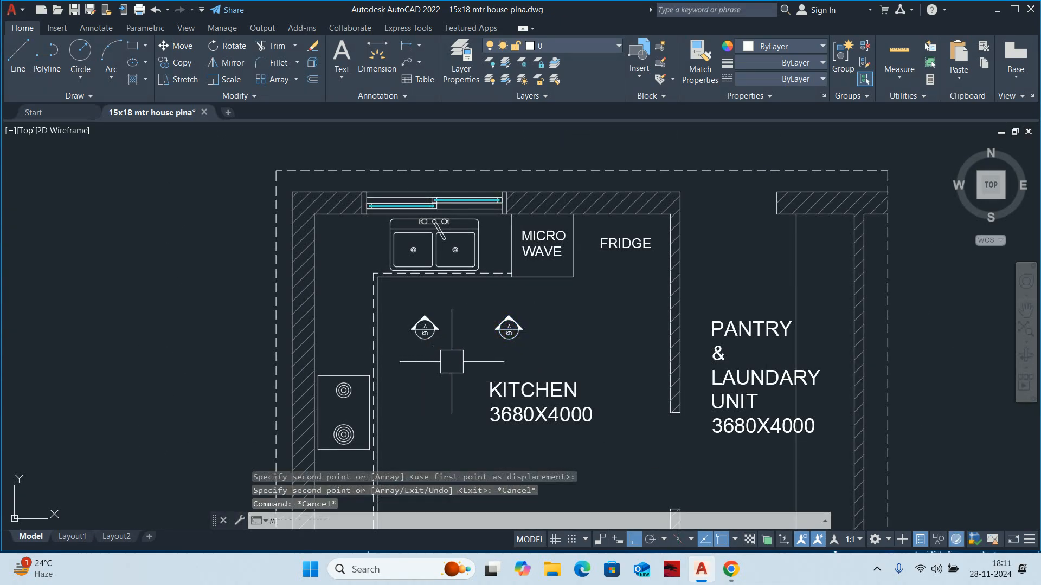
# Move the copied callout bubble straight down about 920 mm so it sits beside the cooktop
pyautogui.write('M')
pyautogui.press('Return')
pyautogui.click(425, 328)
pyautogui.press('Return')
pyautogui.click(425, 333)
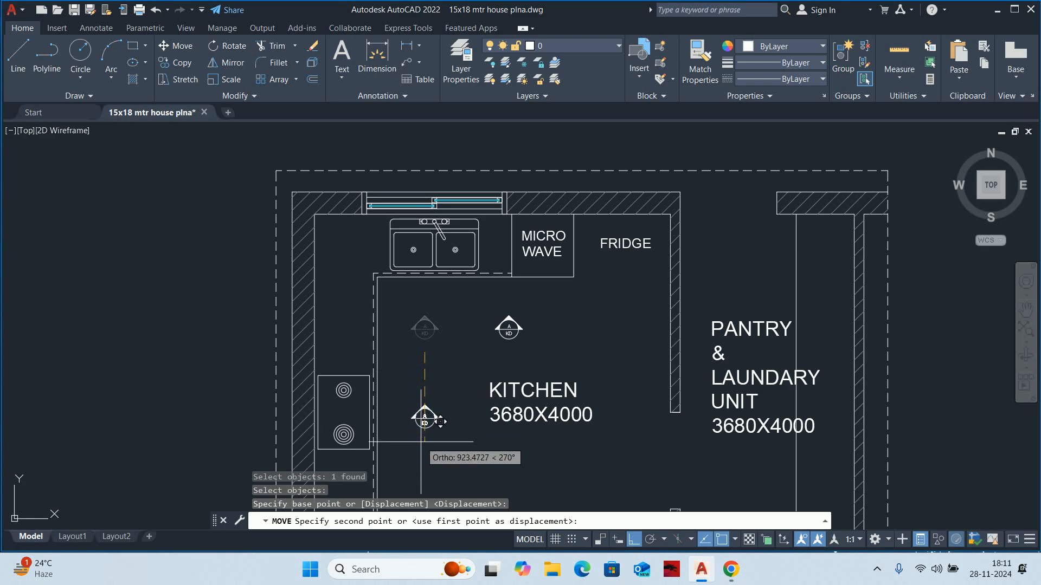
pyautogui.click(423, 417)
pyautogui.press('Escape')
# Rotate the arrow of the callout bubble beside the cooktop to point left towards the cooktop counter
pyautogui.click(425, 418)
pyautogui.scroll(2, 425, 419)
pyautogui.scroll(2, 425, 419)
pyautogui.click(426, 390)
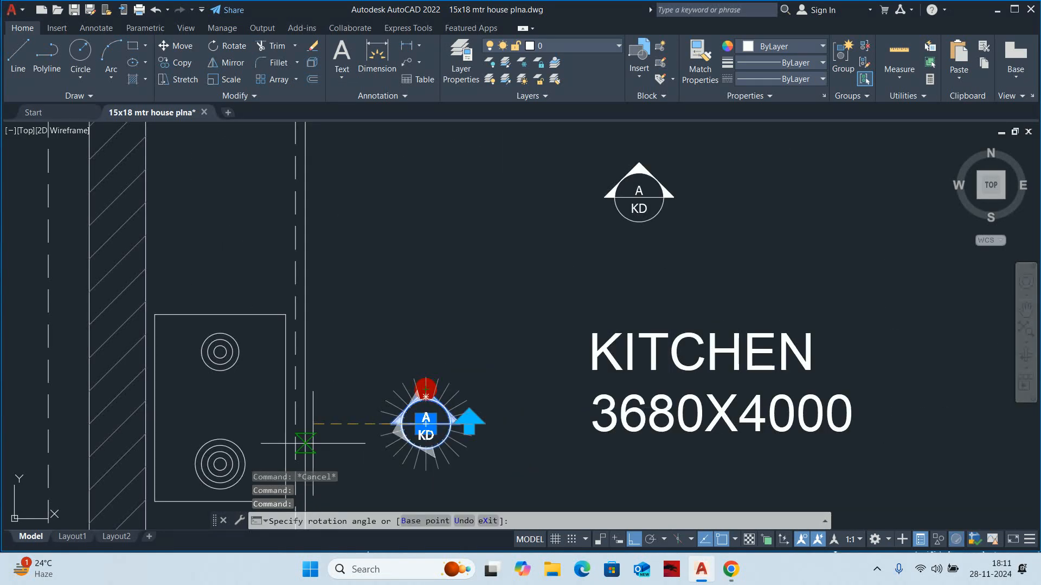
pyautogui.click(336, 426)
# Set the view number of the callout bubble facing the cooktop to B
pyautogui.scroll(3, 412, 420)
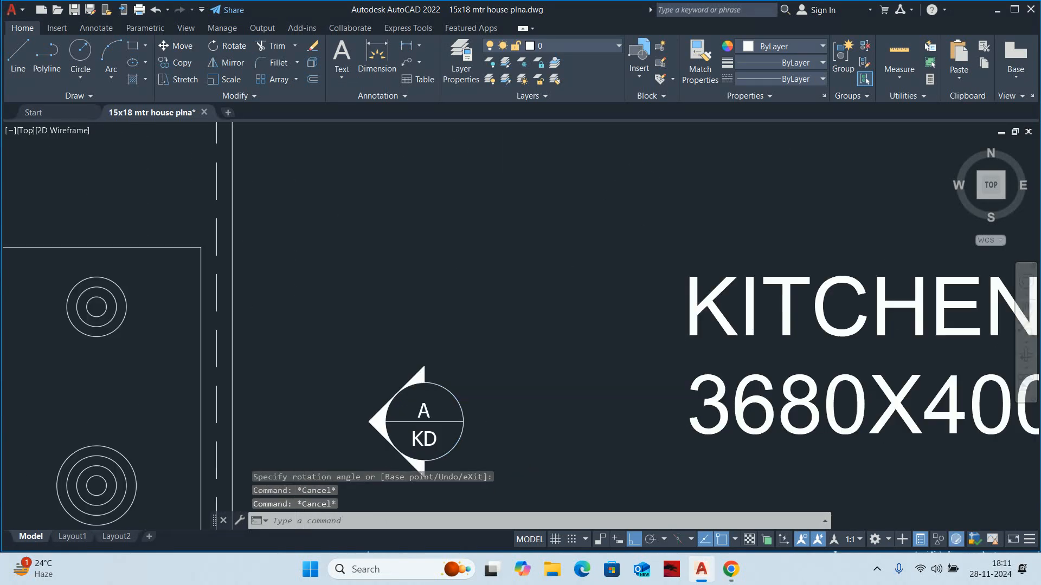
pyautogui.doubleClick(424, 403)
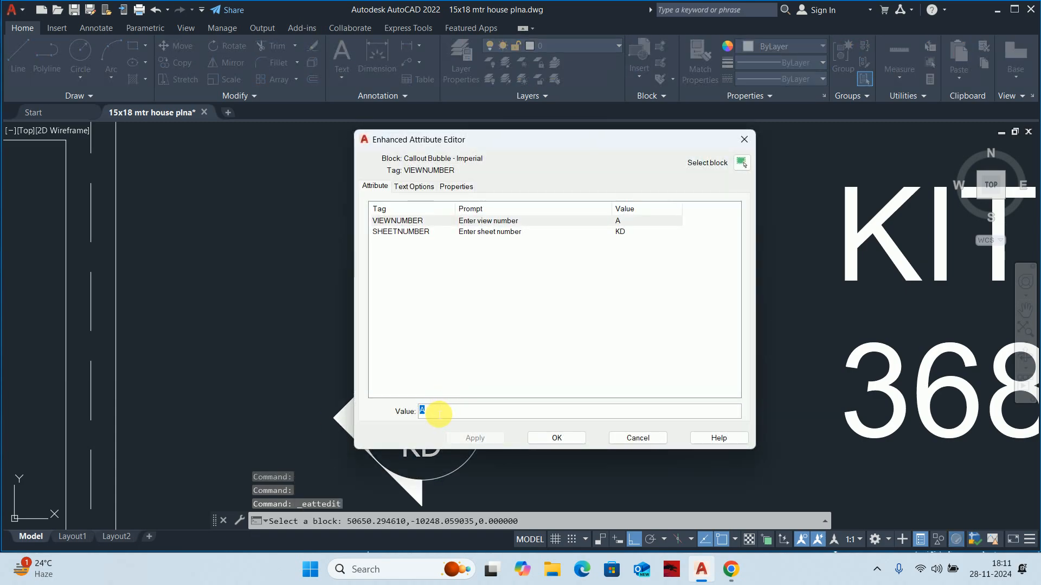
pyautogui.click(555, 437)
# Copy callout bubble A straight down to the area between the KITCHEN label and the lower counter
pyautogui.scroll(-5, 491, 396)
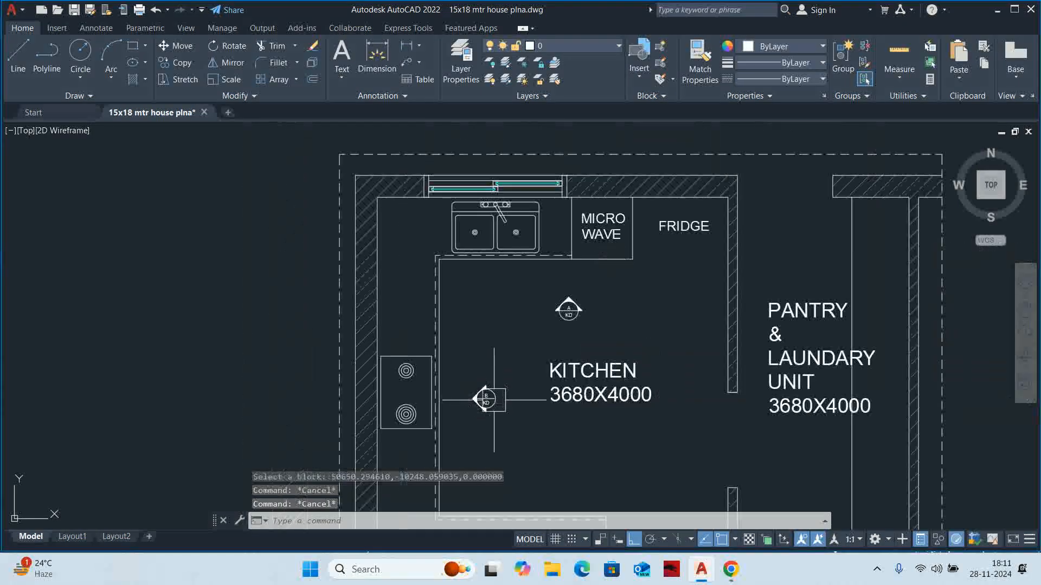
pyautogui.moveTo(511, 425)
pyautogui.mouseDown(button='middle')
pyautogui.moveTo(464, 291)
pyautogui.moveTo(446, 341)
pyautogui.mouseUp(button='middle')
pyautogui.write('CO')
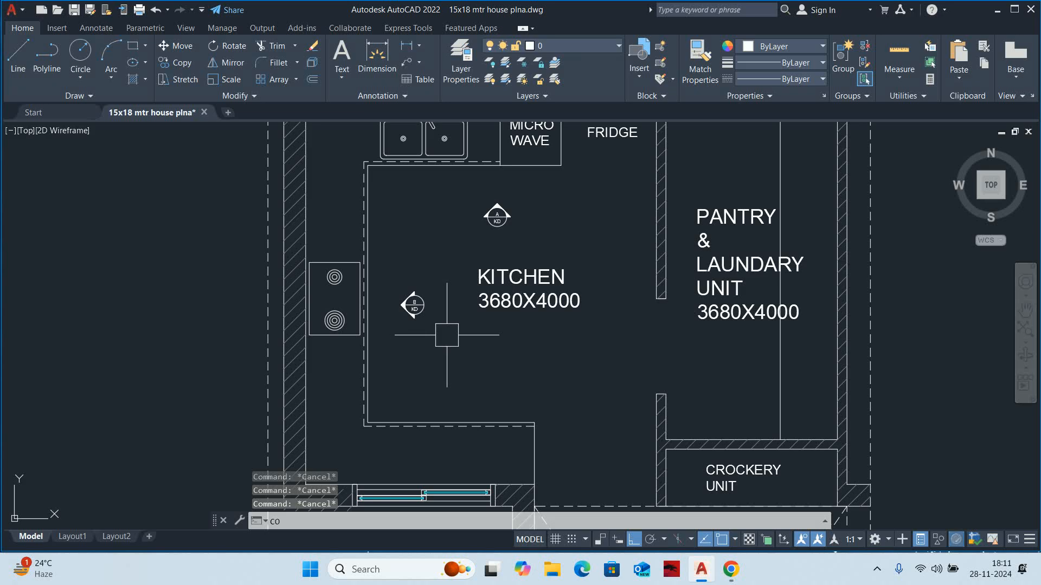
pyautogui.press('Return')
pyautogui.click(485, 216)
pyautogui.press('Return')
pyautogui.click(494, 217)
pyautogui.scroll(2, 491, 374)
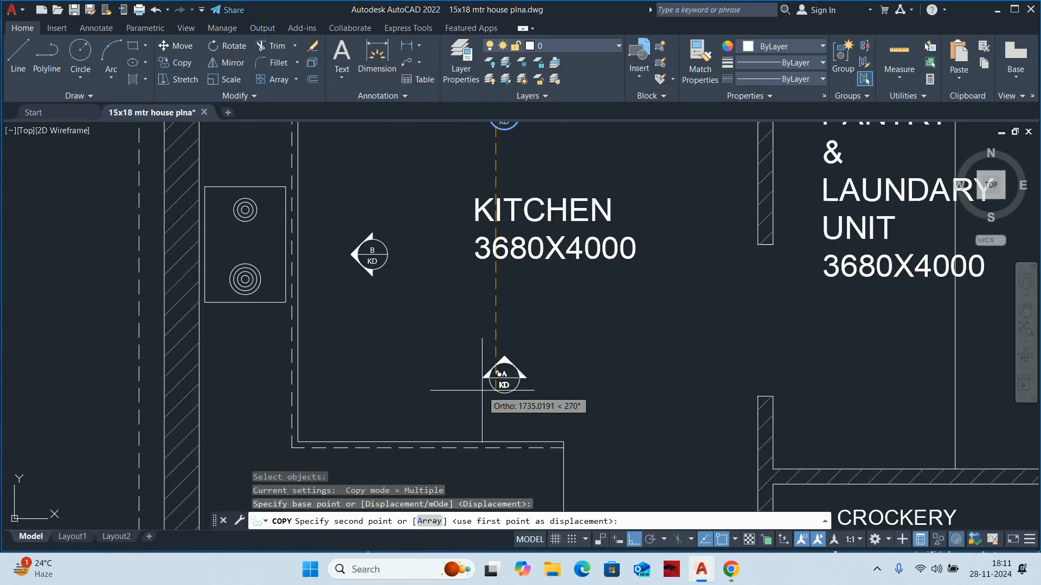
pyautogui.press('Escape')
# Rotate the lower callout bubble's arrow to point straight down towards the lower counter
pyautogui.click(490, 374)
pyautogui.click(504, 344)
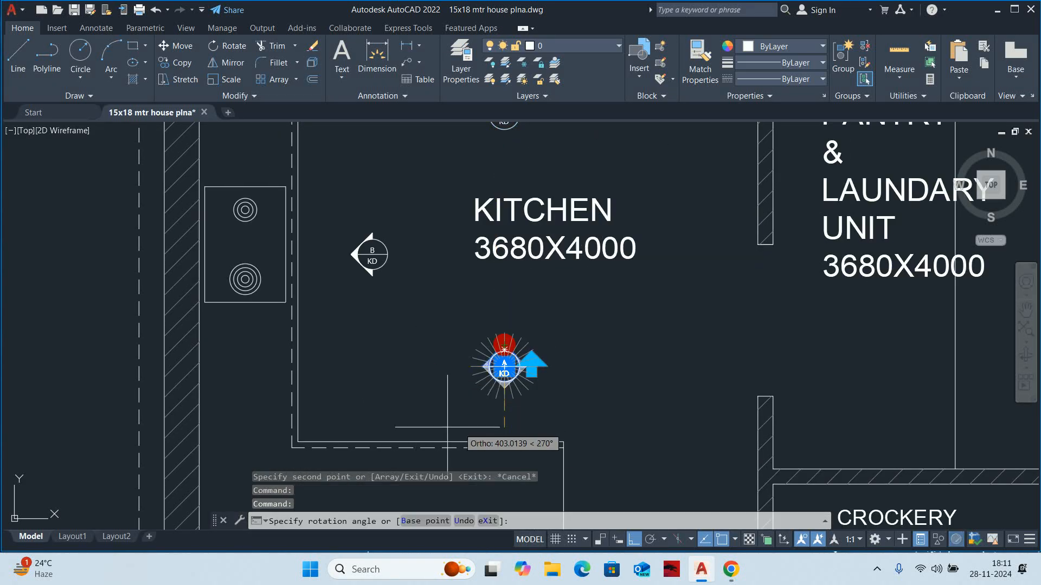
pyautogui.press('Escape')
# Set the view number of the downward-pointing callout bubble to C
pyautogui.scroll(4, 501, 371)
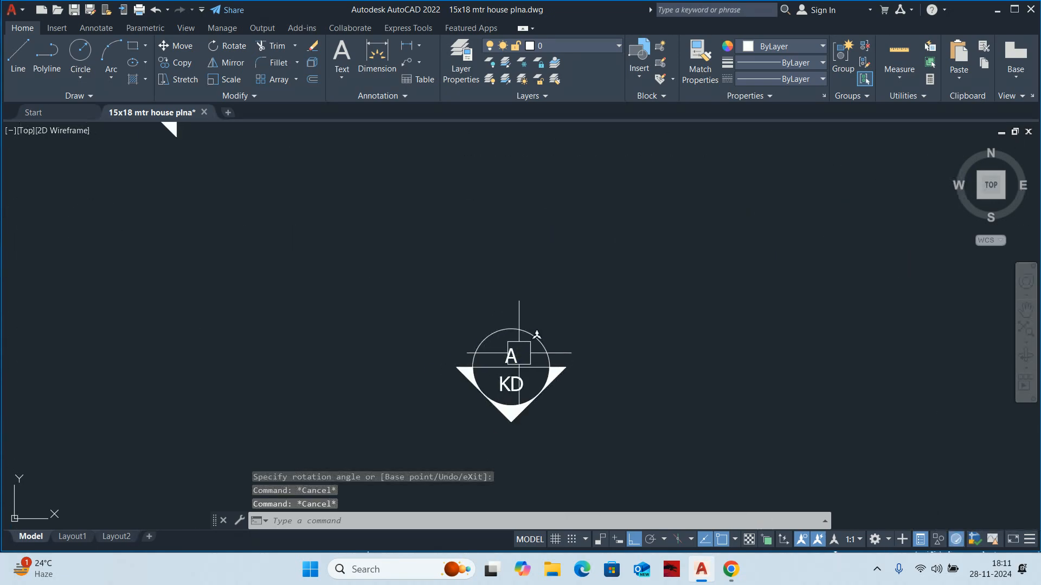
pyautogui.doubleClick(518, 354)
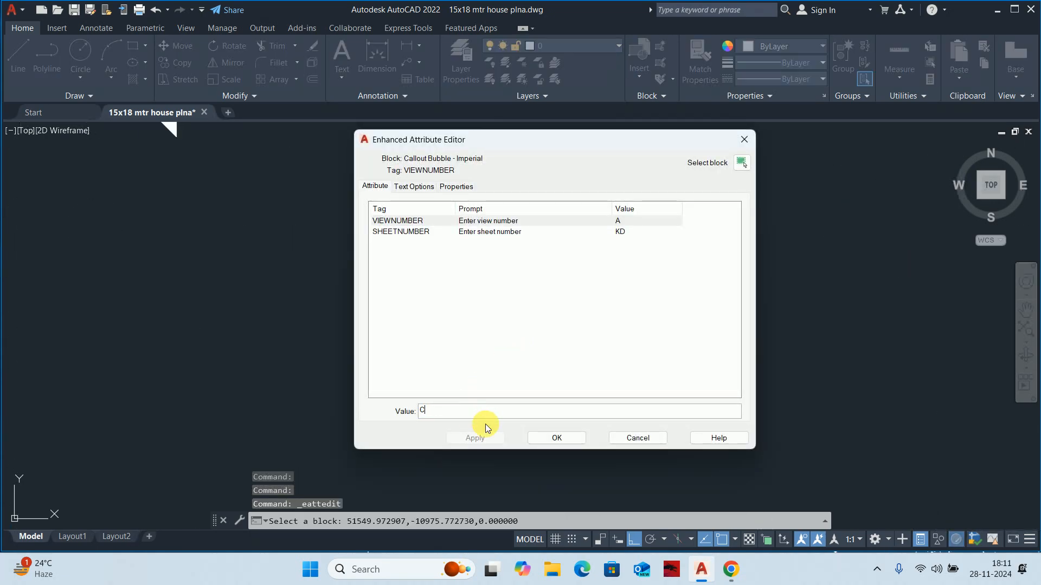
pyautogui.click(555, 437)
pyautogui.press('Escape')
pyautogui.press('Escape')
pyautogui.press('Escape')
pyautogui.scroll(-2, 499, 360)
pyautogui.moveTo(504, 355); pyautogui.dragTo(464, 386, button='middle')
pyautogui.write('co')
pyautogui.press('space')
pyautogui.click(315, 340)
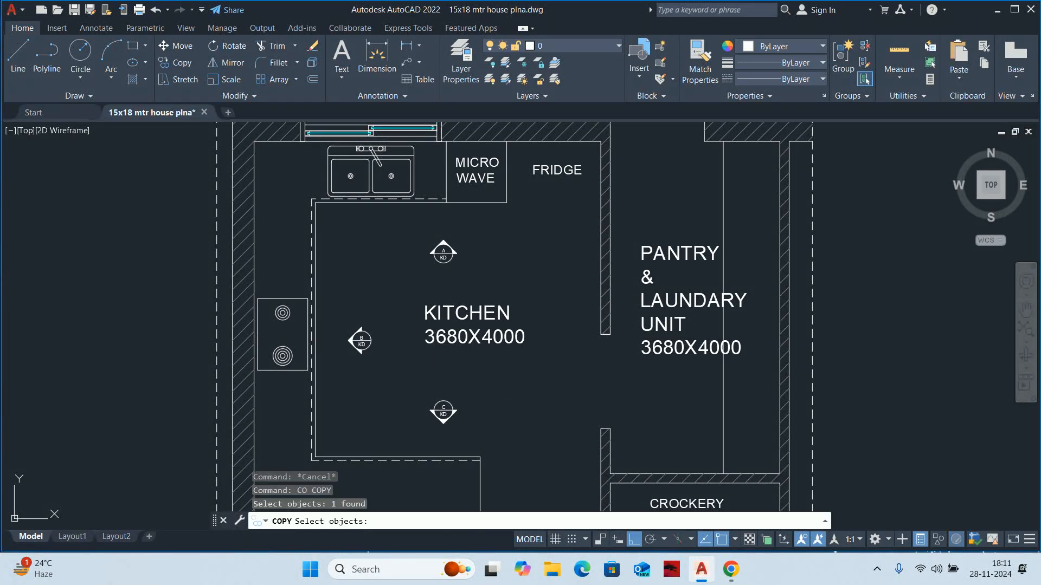
pyautogui.click(343, 338)
pyautogui.press('Escape')
# Copy callout bubble B horizontally to the right of the KITCHEN label, facing the opening to the pantry
pyautogui.press('space')
pyautogui.click(360, 341)
pyautogui.press('space')
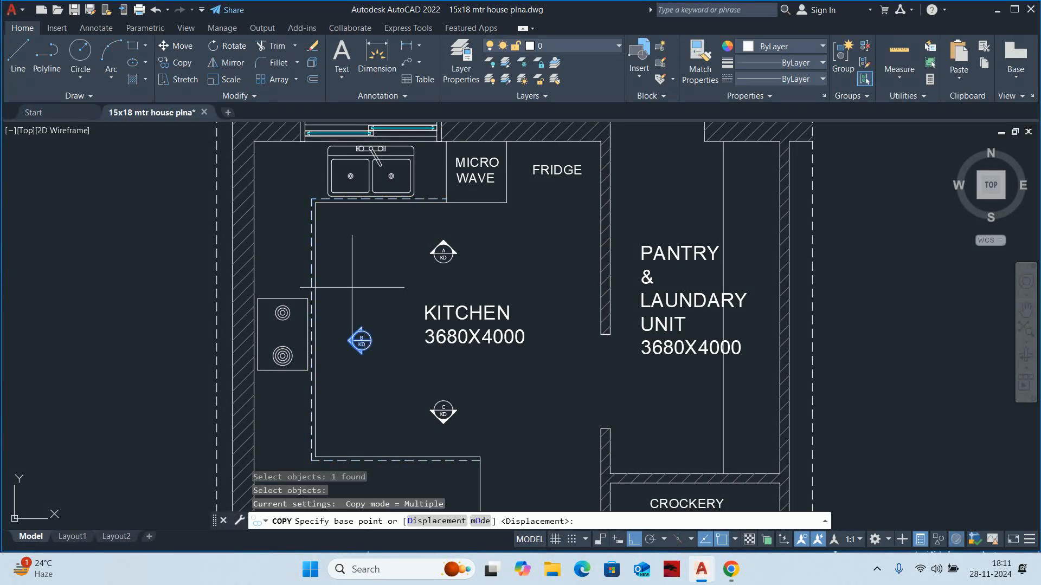
pyautogui.click(349, 340)
pyautogui.click(534, 292)
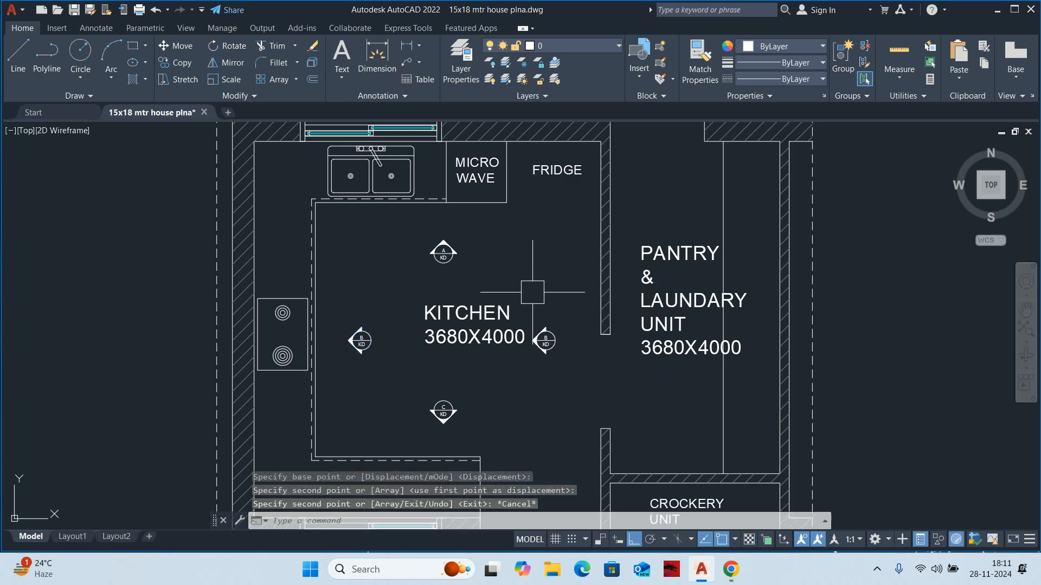
pyautogui.press('Escape')
pyautogui.press('Escape')
# Rotate the arrow of the bubble copied beside the pantry opening to point right
pyautogui.click(546, 340)
pyautogui.scroll(4, 546, 340)
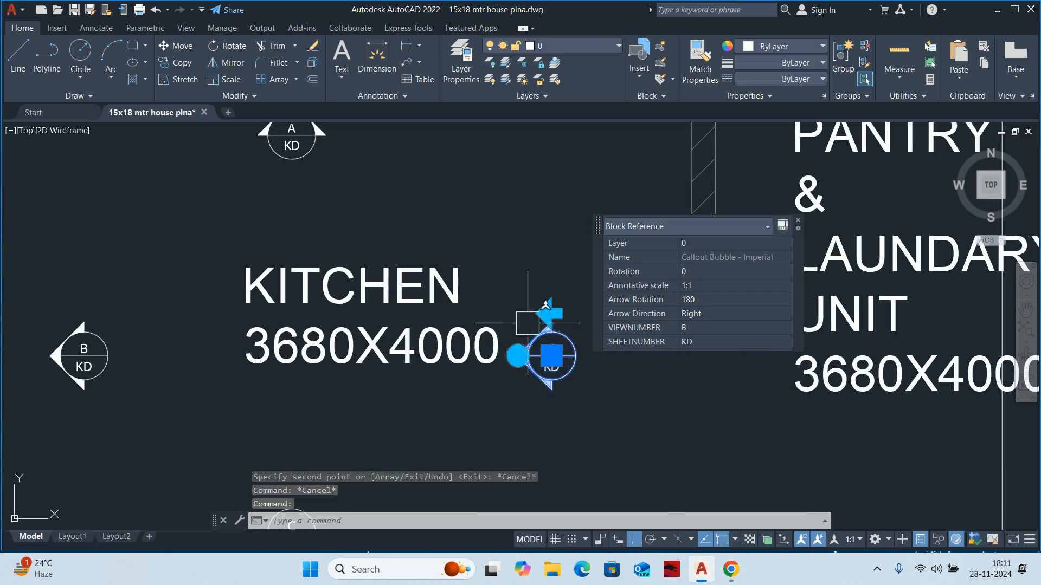
pyautogui.press('Escape')
pyautogui.press('Escape')
# Swing callout bubble C's arrow upwards and then return it to pointing straight down
pyautogui.scroll(-4, 542, 336)
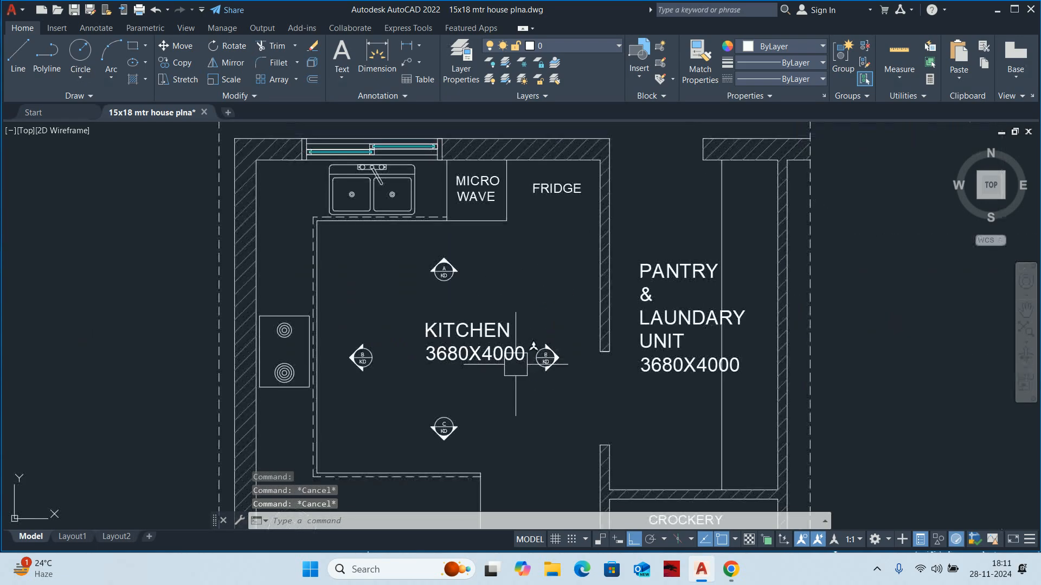
pyautogui.click(448, 333)
pyautogui.scroll(4, 446, 337)
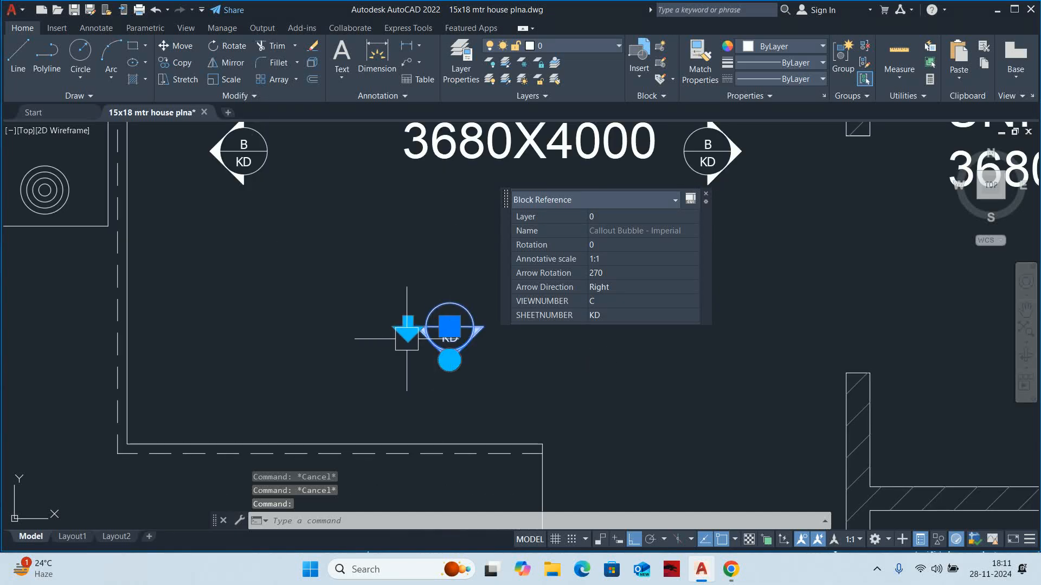
pyautogui.click(450, 294)
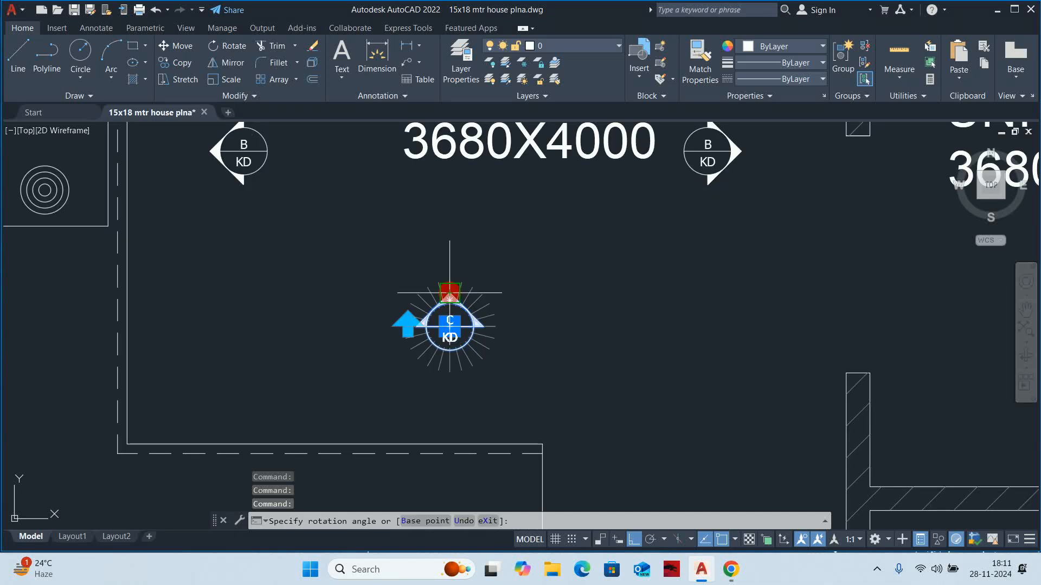
pyautogui.click(445, 382)
pyautogui.press('Escape')
pyautogui.press('Escape')
pyautogui.scroll(5, 480, 333)
pyautogui.scroll(-5, 480, 332)
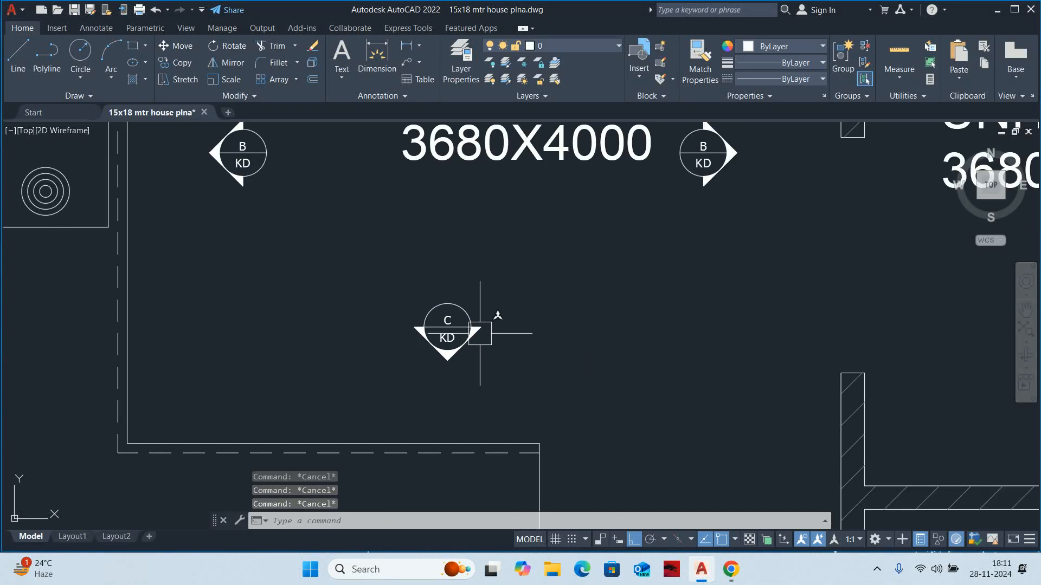
# Set the view number of the right-pointing callout bubble to D
pyautogui.moveTo(539, 309); pyautogui.dragTo(447, 380, button='middle')
pyautogui.scroll(5, 612, 227)
pyautogui.moveTo(612, 227); pyautogui.dragTo(578, 330, button='middle')
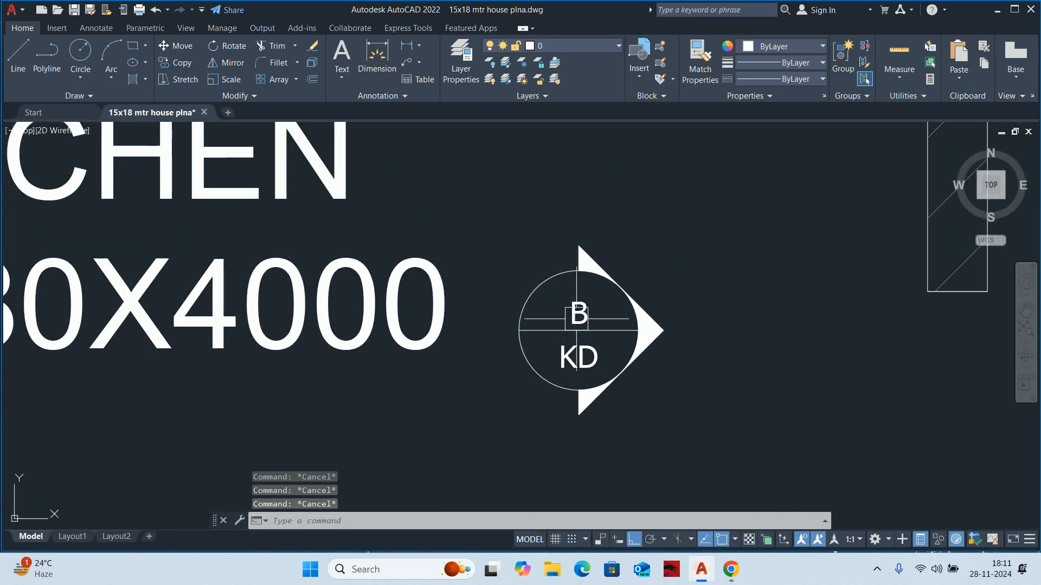
pyautogui.doubleClick(577, 320)
pyautogui.write('D')
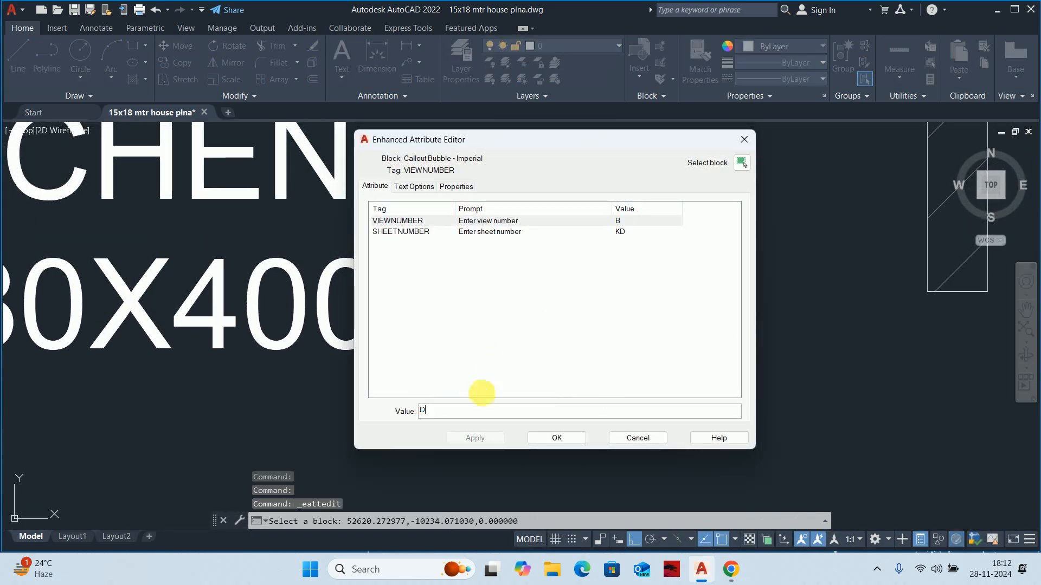
pyautogui.click(556, 438)
pyautogui.scroll(-6, 424, 306)
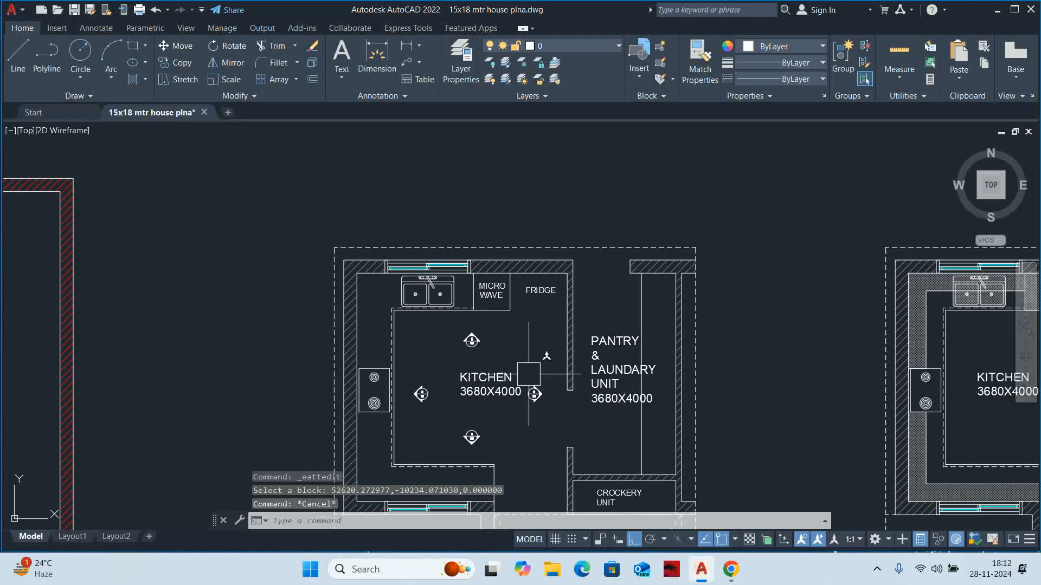